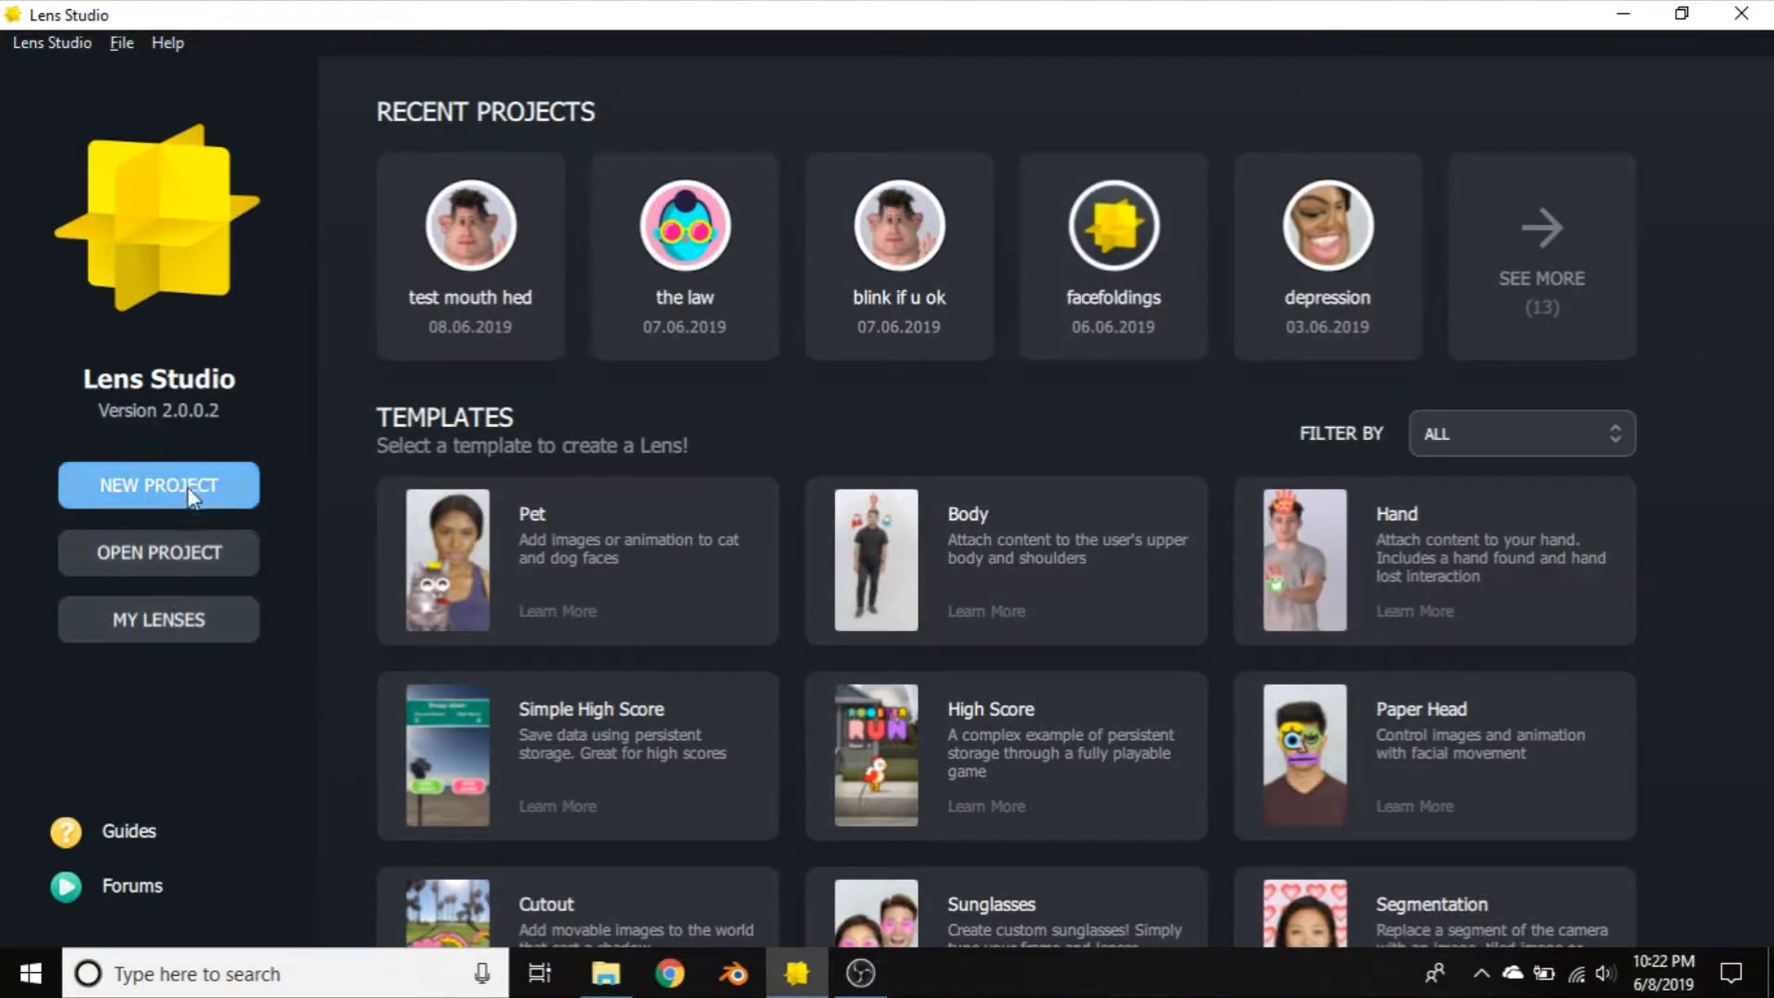
Examine the statistics of the published lens "Blink if u ok" among the community lenses and copy its share link
{"action": "left_click", "coordinate": [185, 621]}
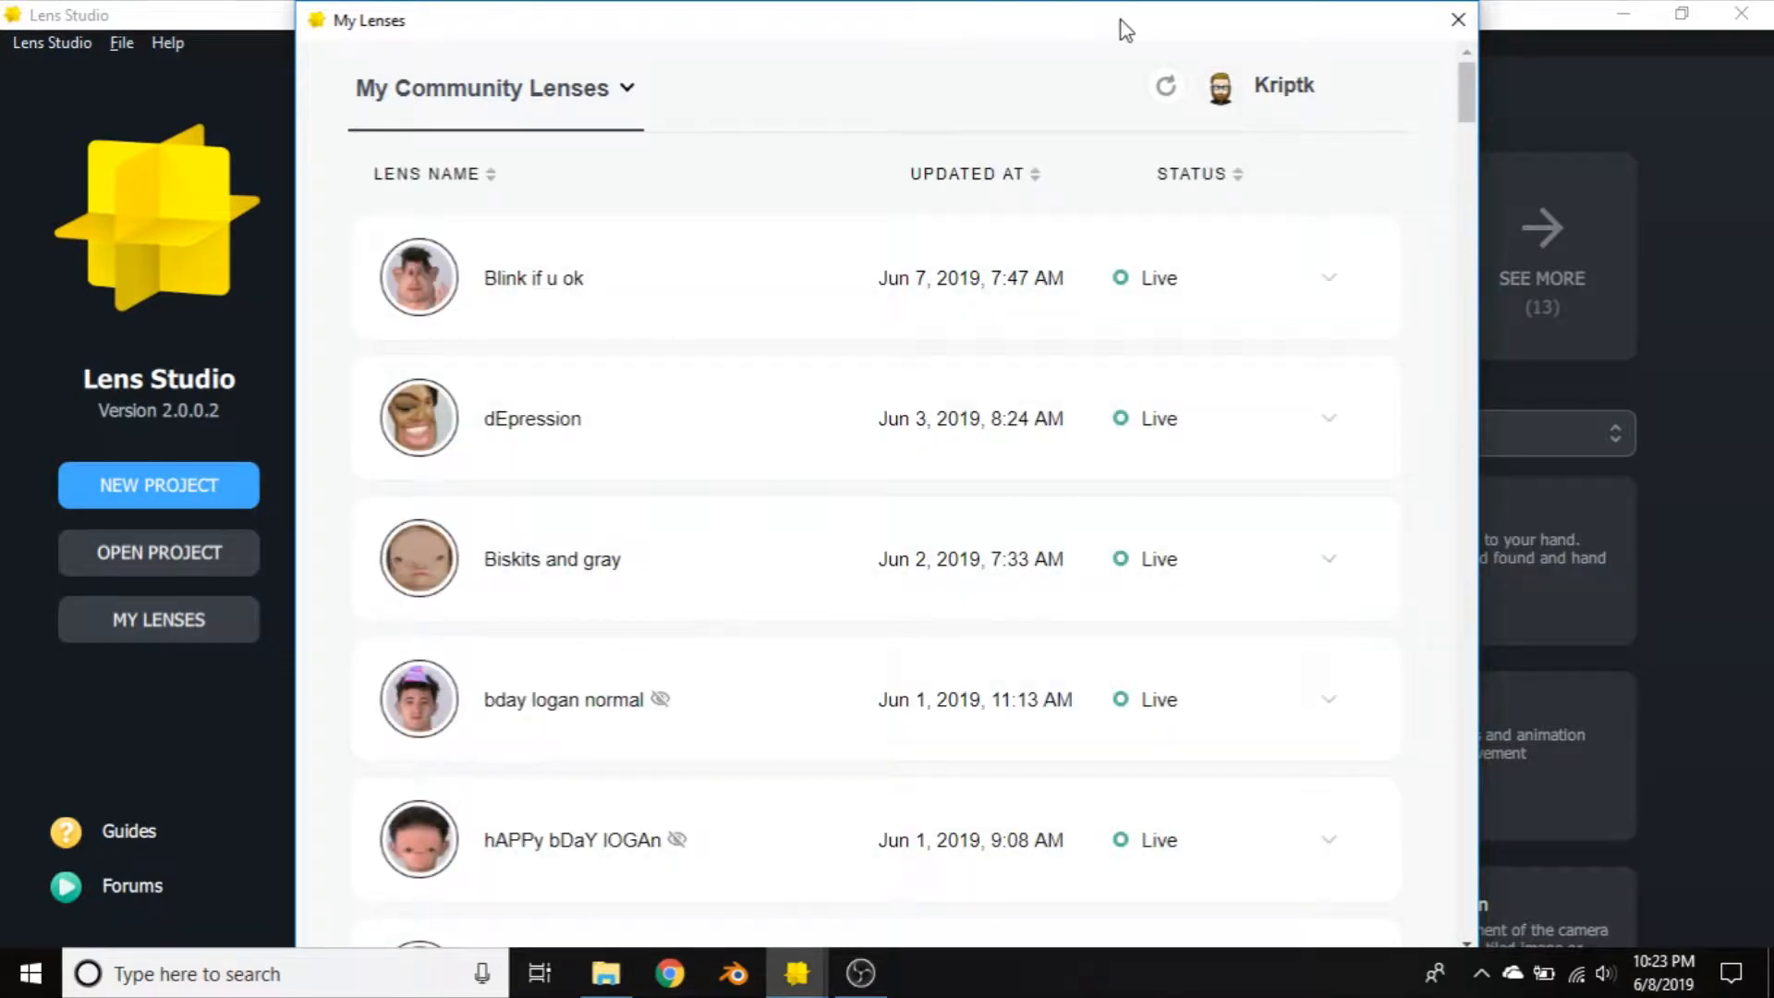
{"action": "left_click", "coordinate": [1330, 279]}
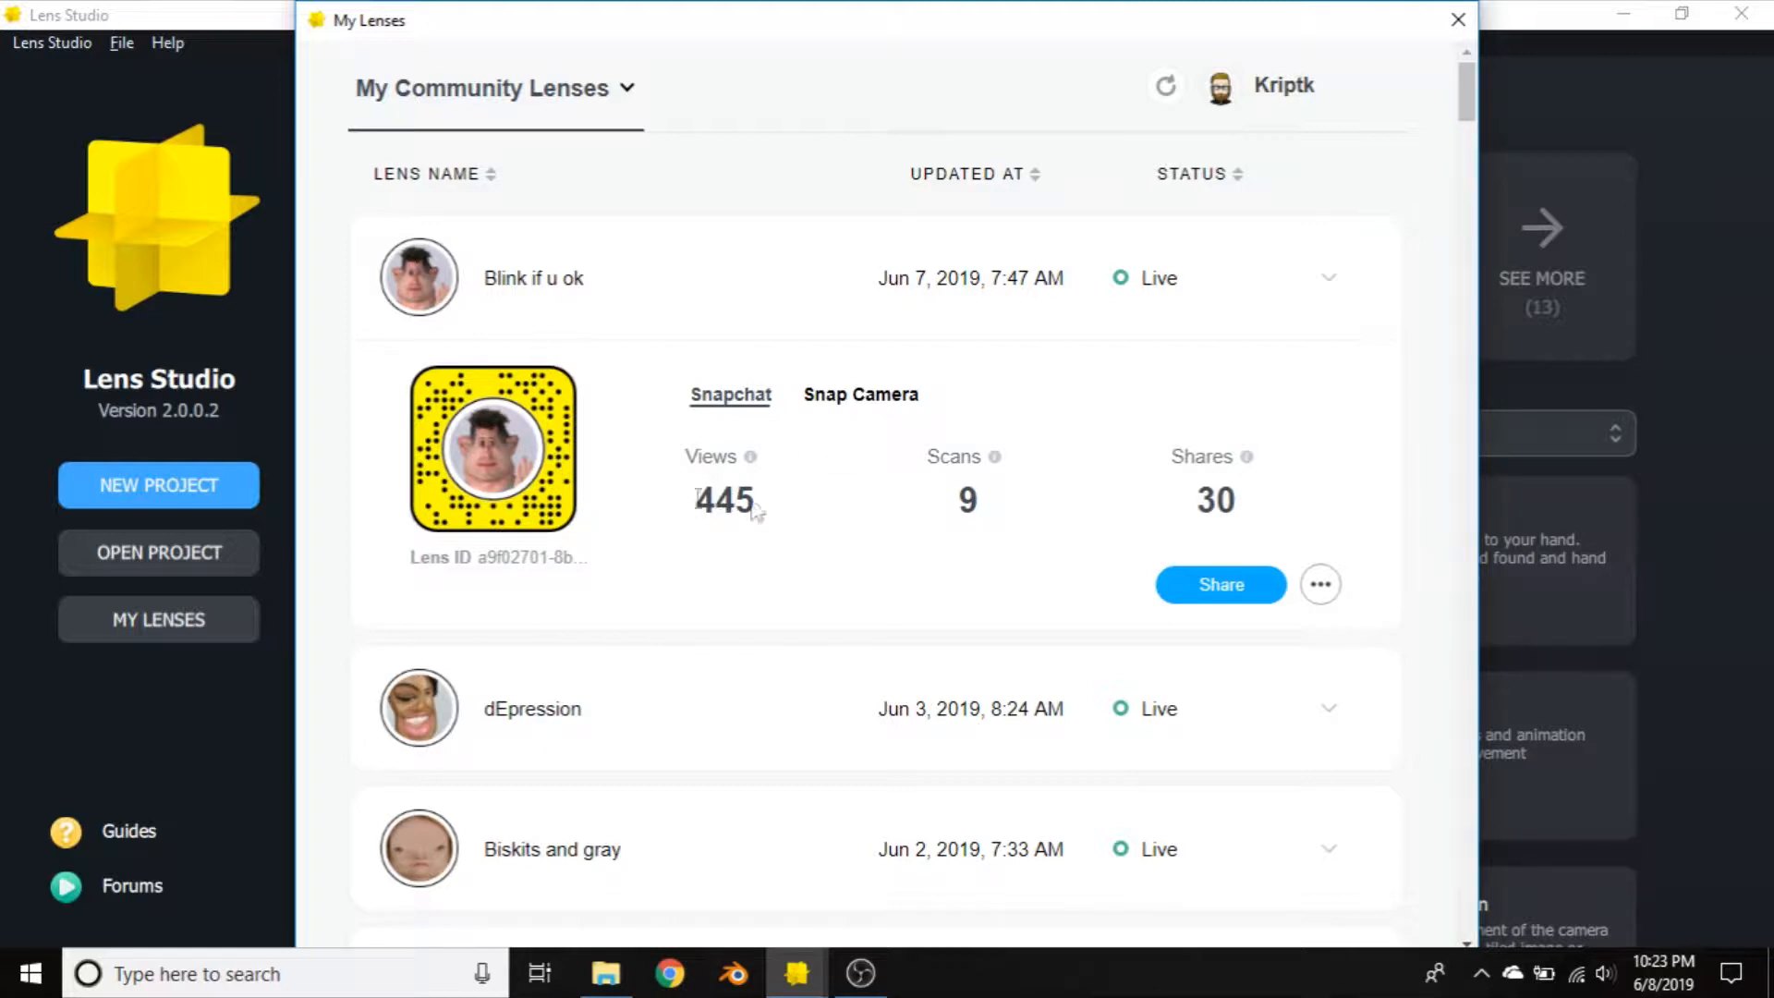
{"action": "mouse_move", "coordinate": [1210, 485]}
{"action": "left_click", "coordinate": [1171, 587]}
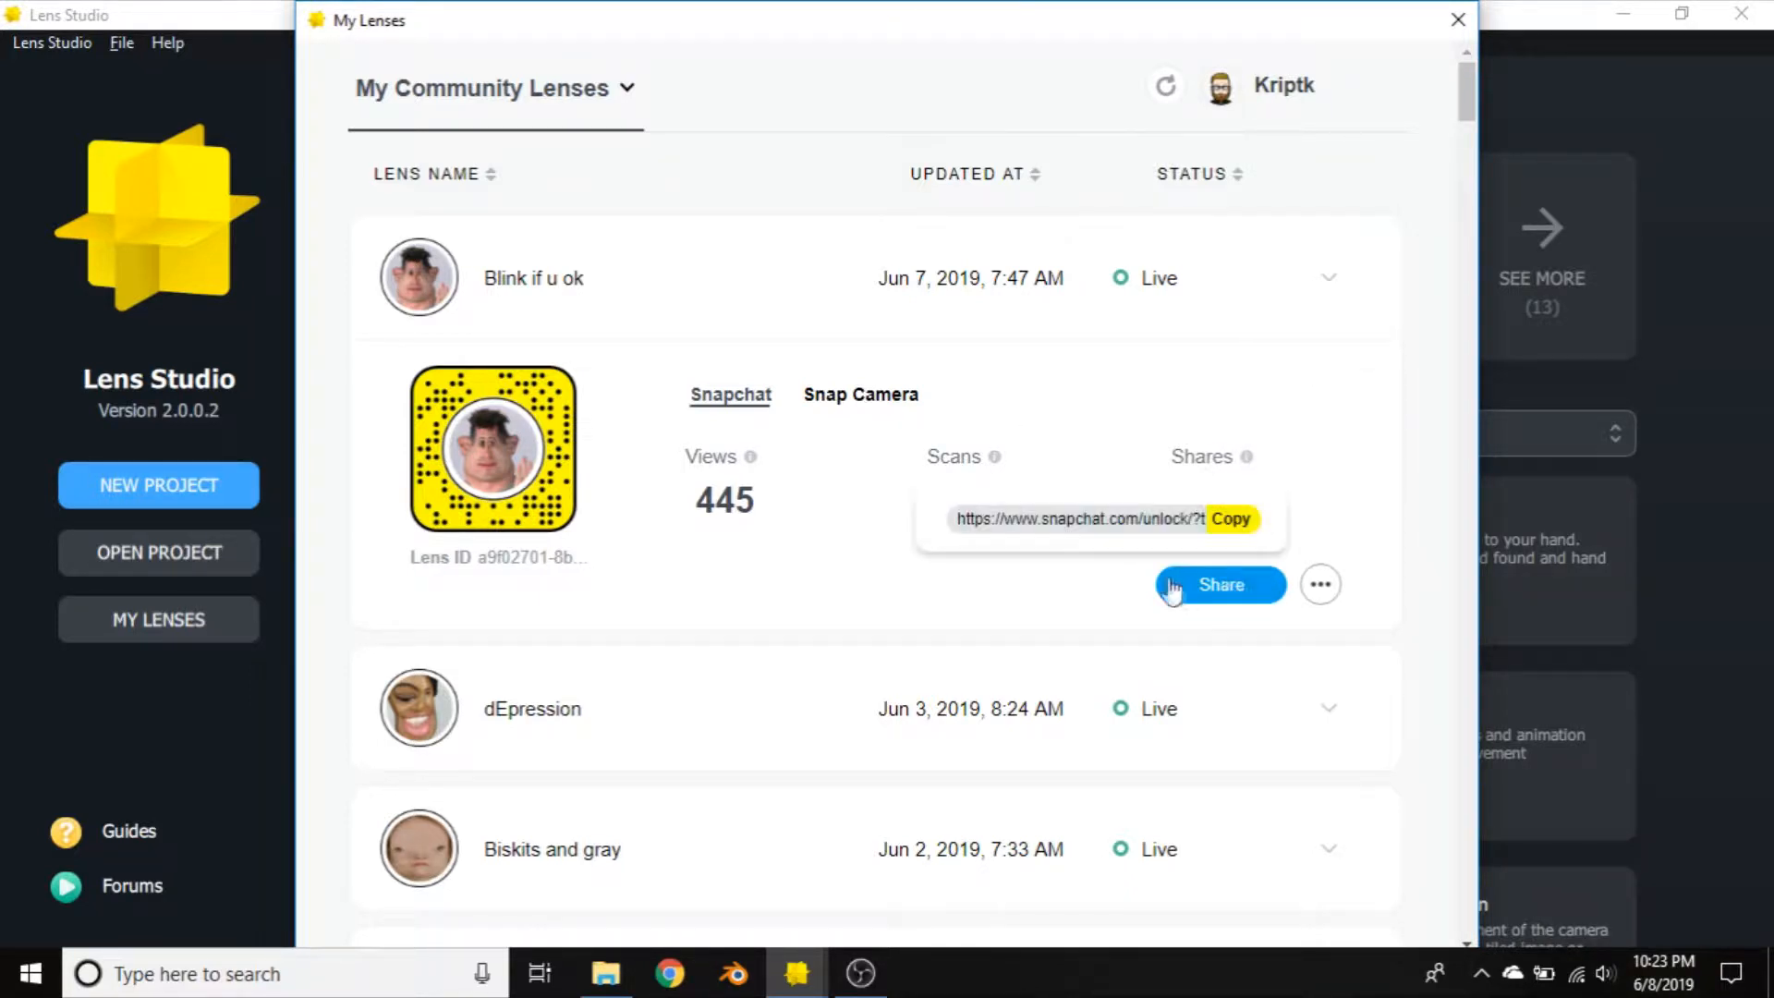
{"action": "left_click", "coordinate": [1238, 519]}
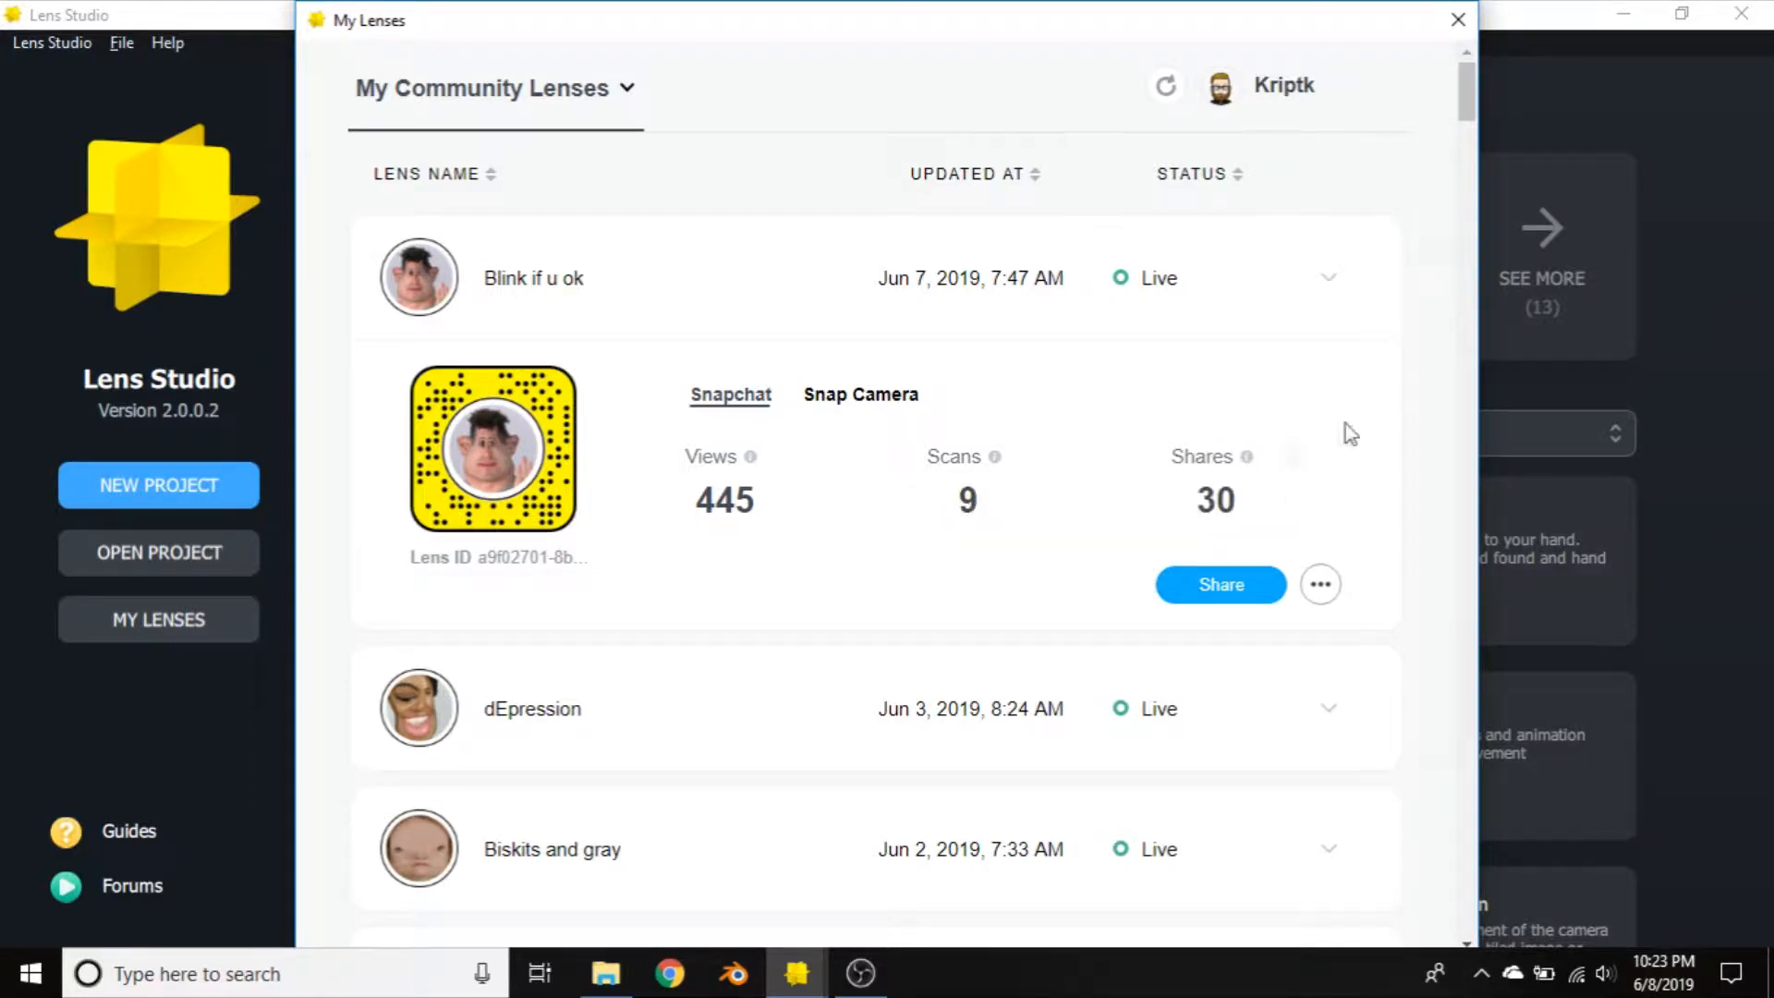
{"action": "left_click", "coordinate": [1458, 20]}
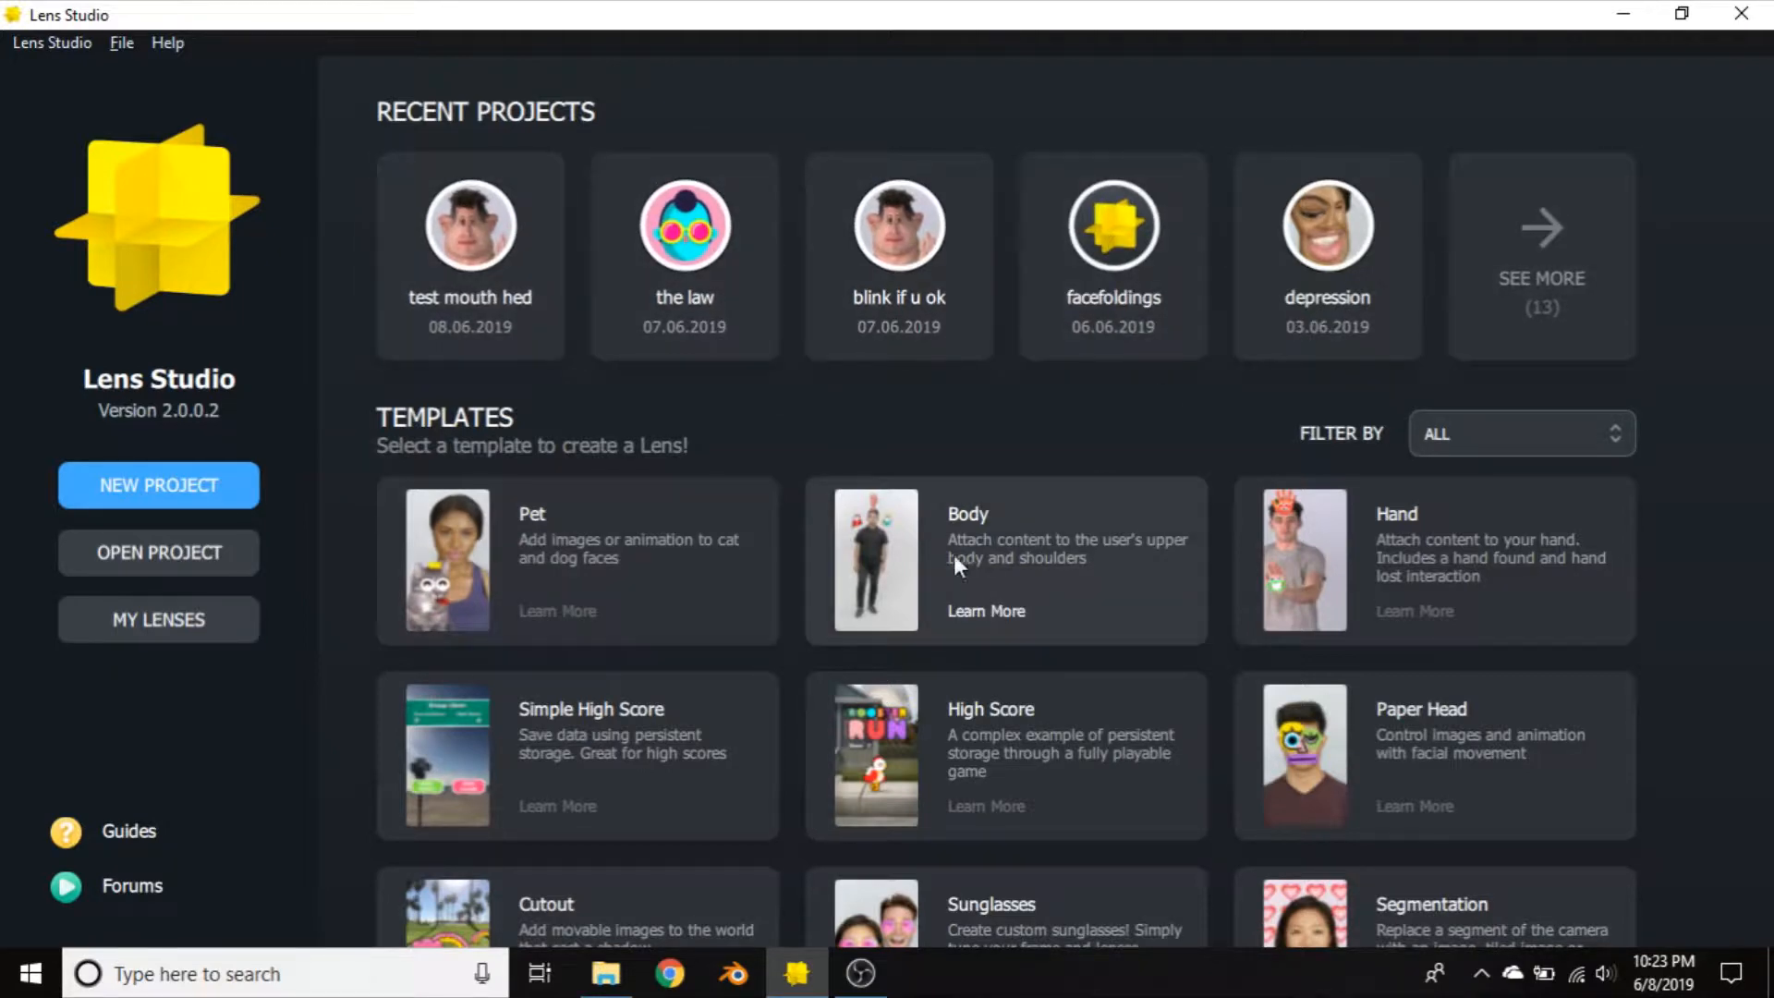
Look through the template gallery and examine the animated preview of the Segmentation template
{"action": "scroll", "coordinate": [574, 558], "scroll_direction": "down", "scroll_amount": 1}
{"action": "scroll", "coordinate": [574, 558], "scroll_direction": "down", "scroll_amount": 15}
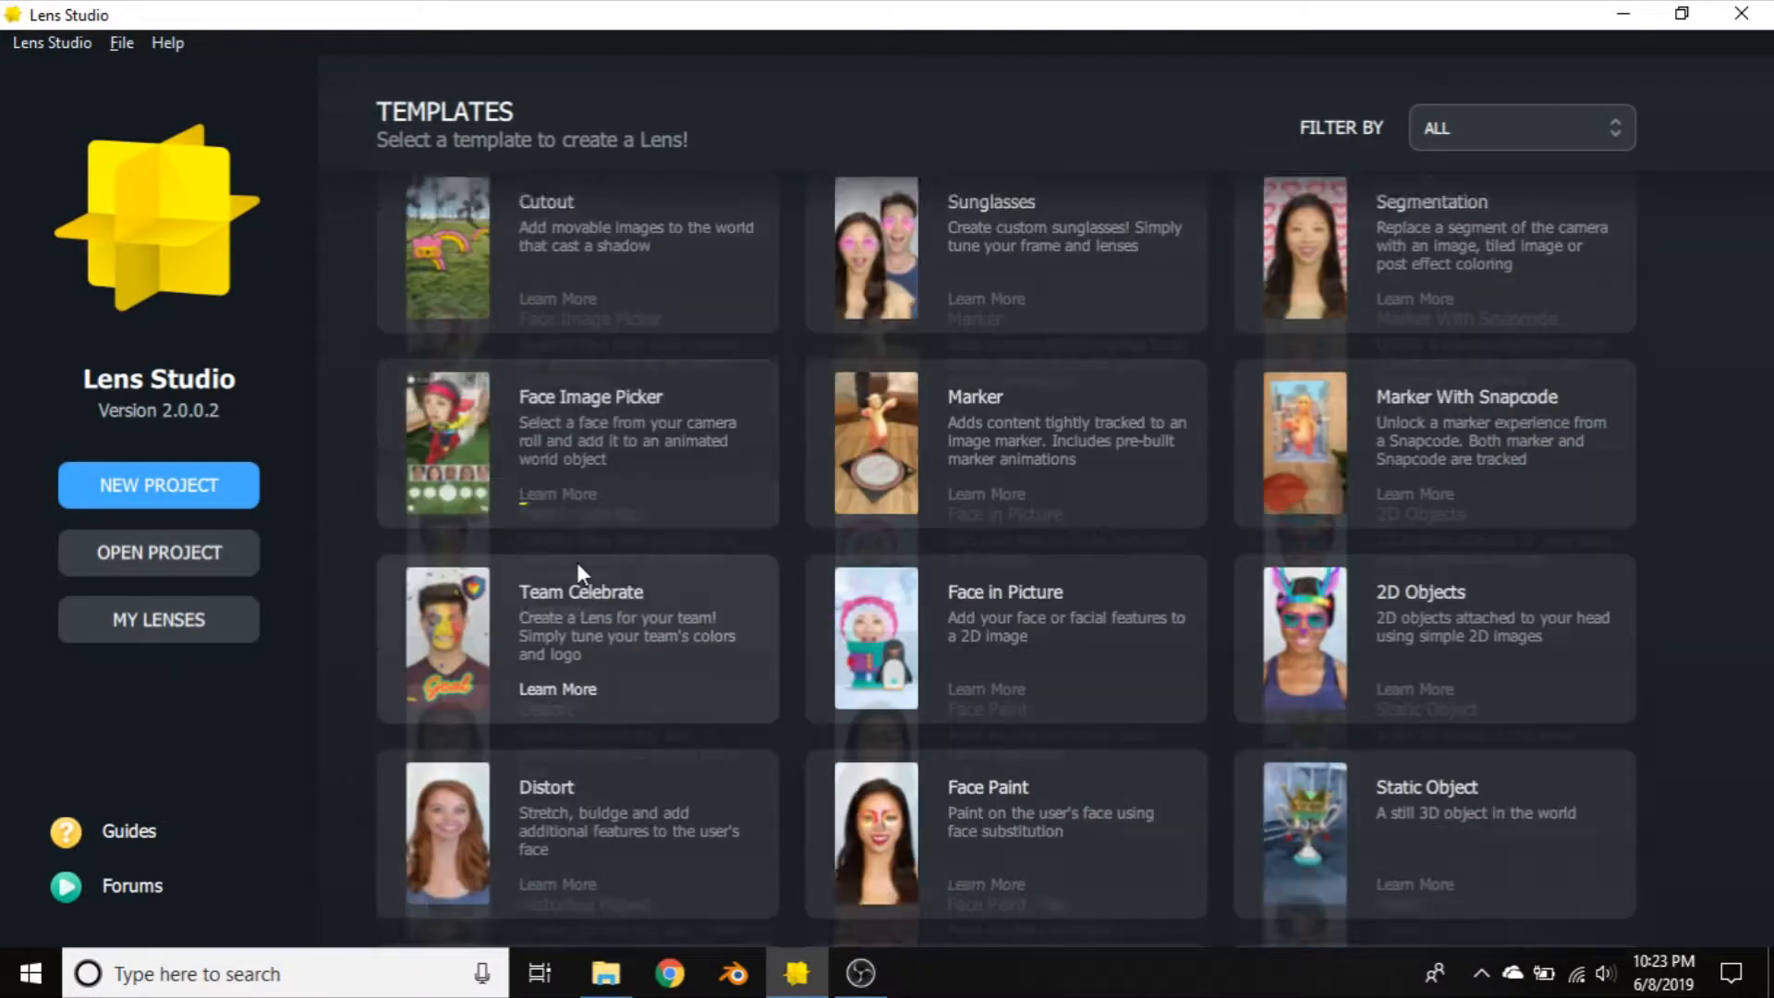
{"action": "scroll", "coordinate": [586, 551], "scroll_direction": "down", "scroll_amount": 9}
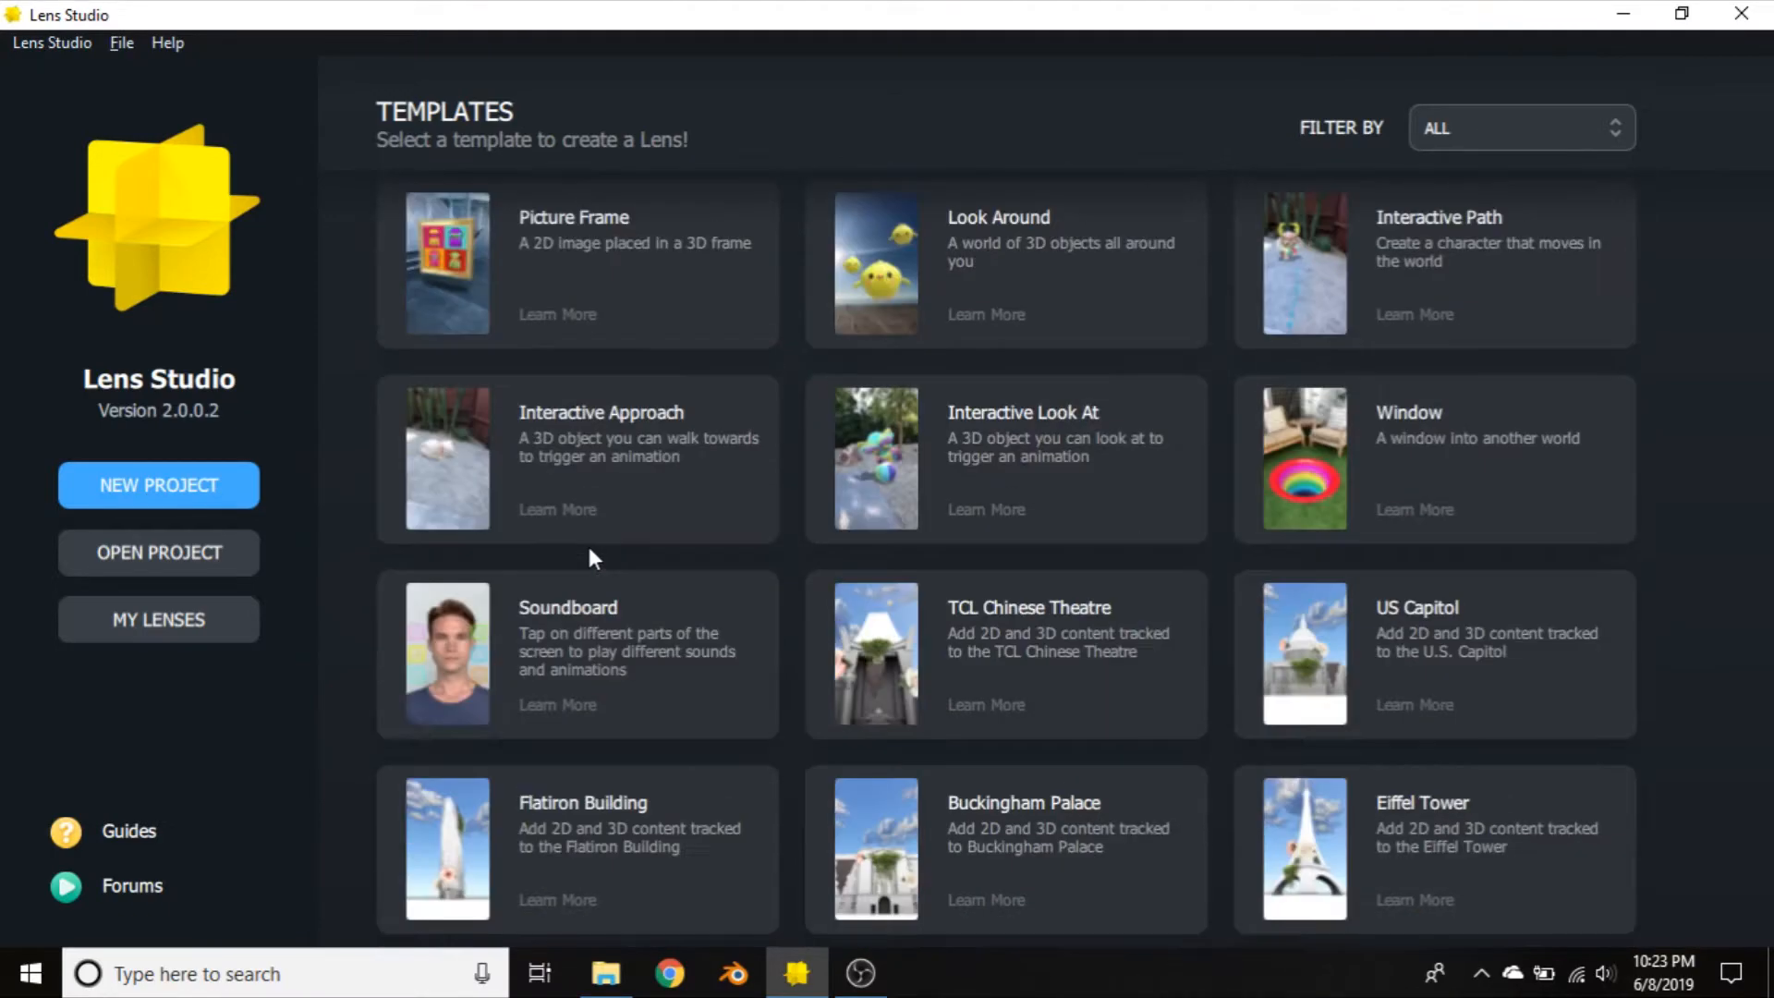
{"action": "scroll", "coordinate": [679, 659], "scroll_direction": "up", "scroll_amount": 7}
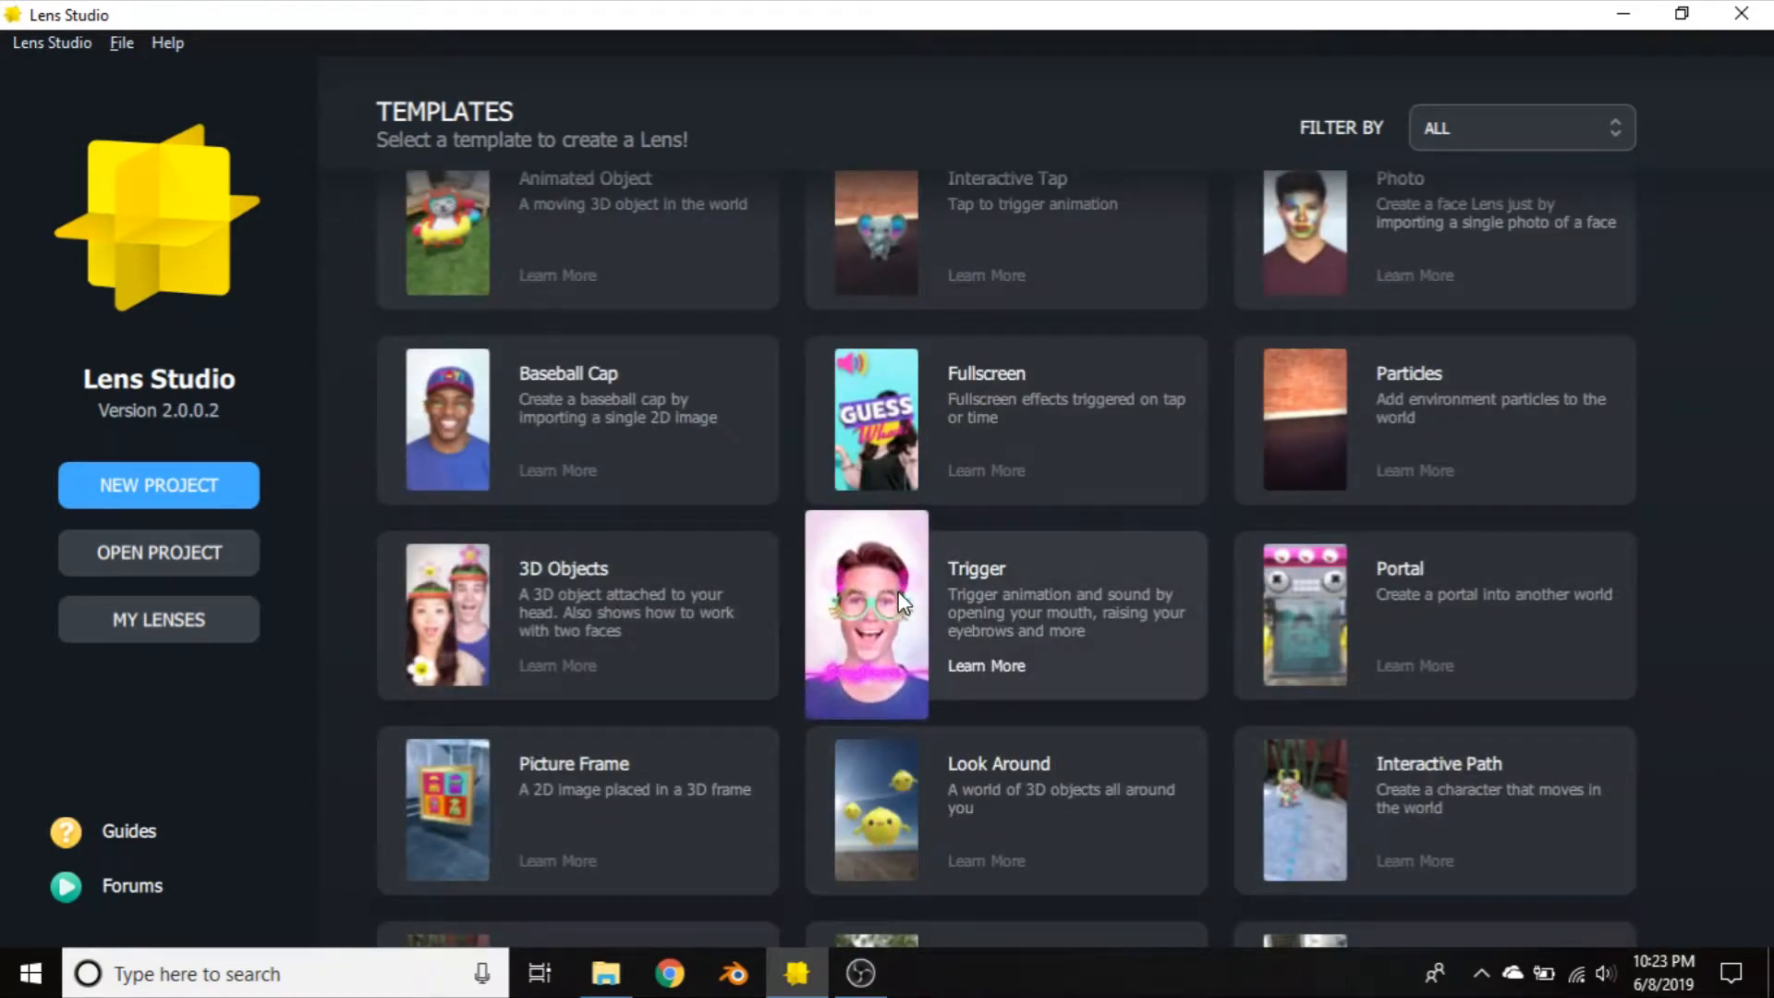
{"action": "scroll", "coordinate": [910, 515], "scroll_direction": "up", "scroll_amount": 5}
{"action": "scroll", "coordinate": [909, 515], "scroll_direction": "up", "scroll_amount": 7}
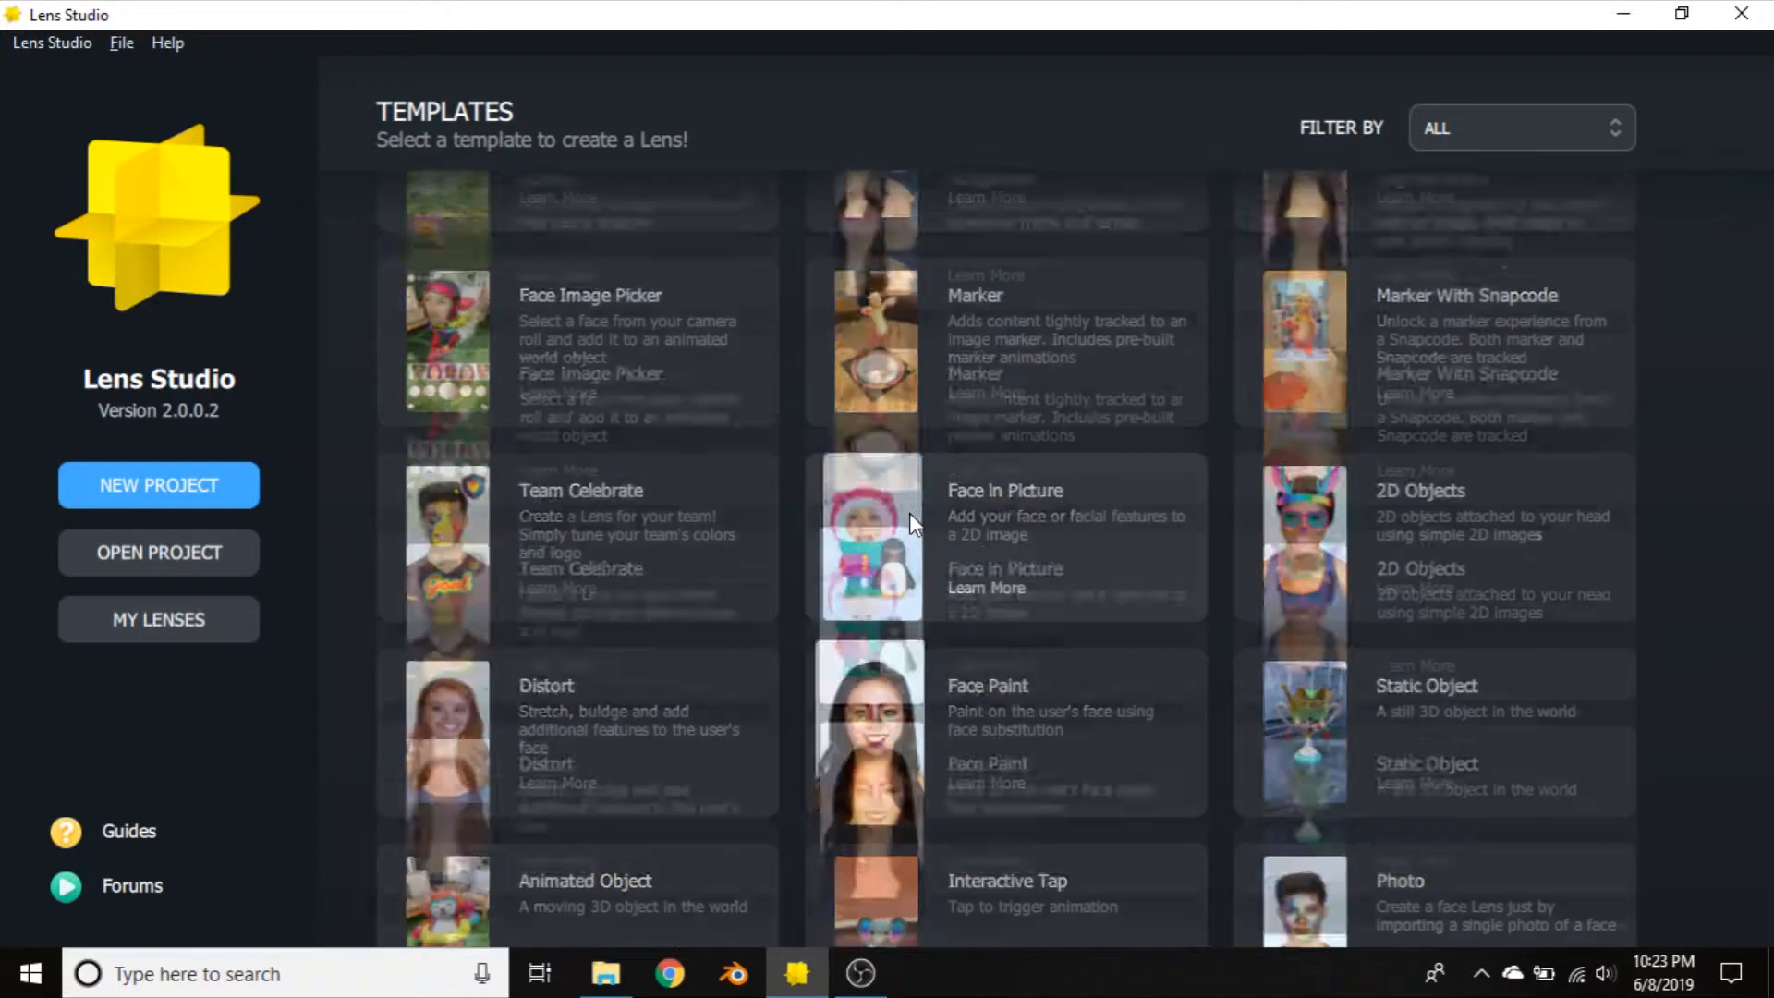
{"action": "mouse_move", "coordinate": [884, 395]}
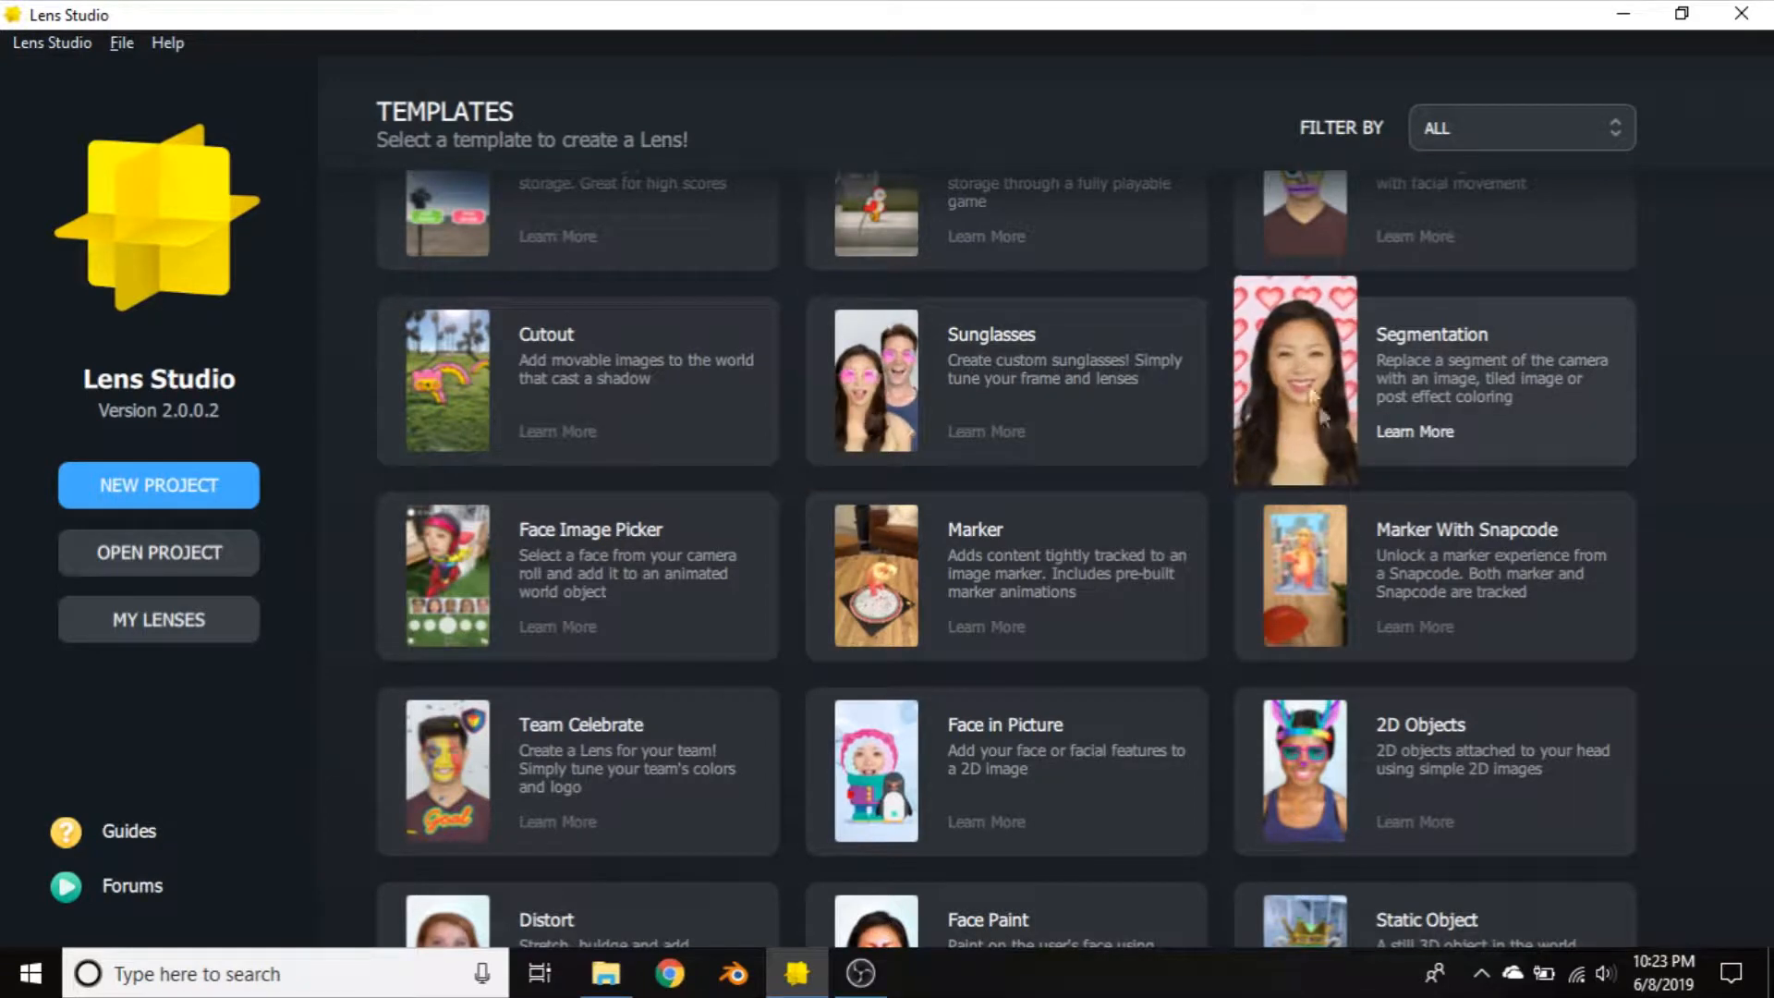
{"action": "mouse_move", "coordinate": [1300, 409]}
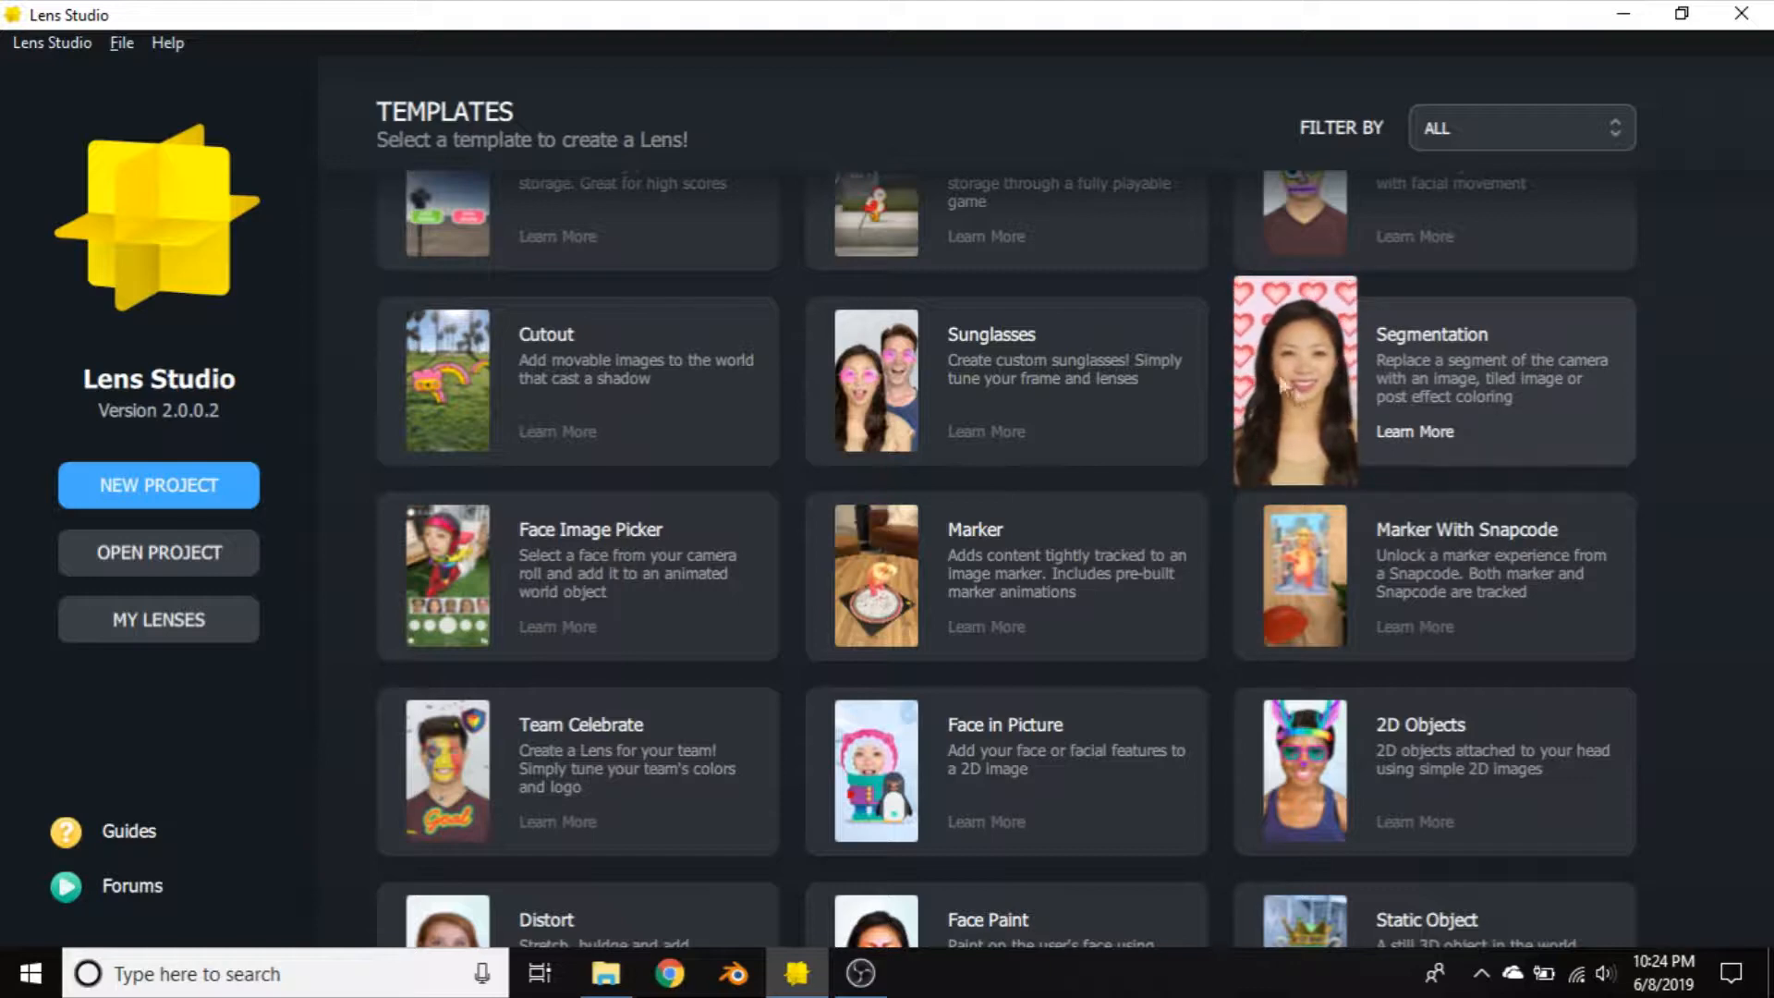
{"action": "scroll", "coordinate": [697, 423], "scroll_direction": "up", "scroll_amount": 5}
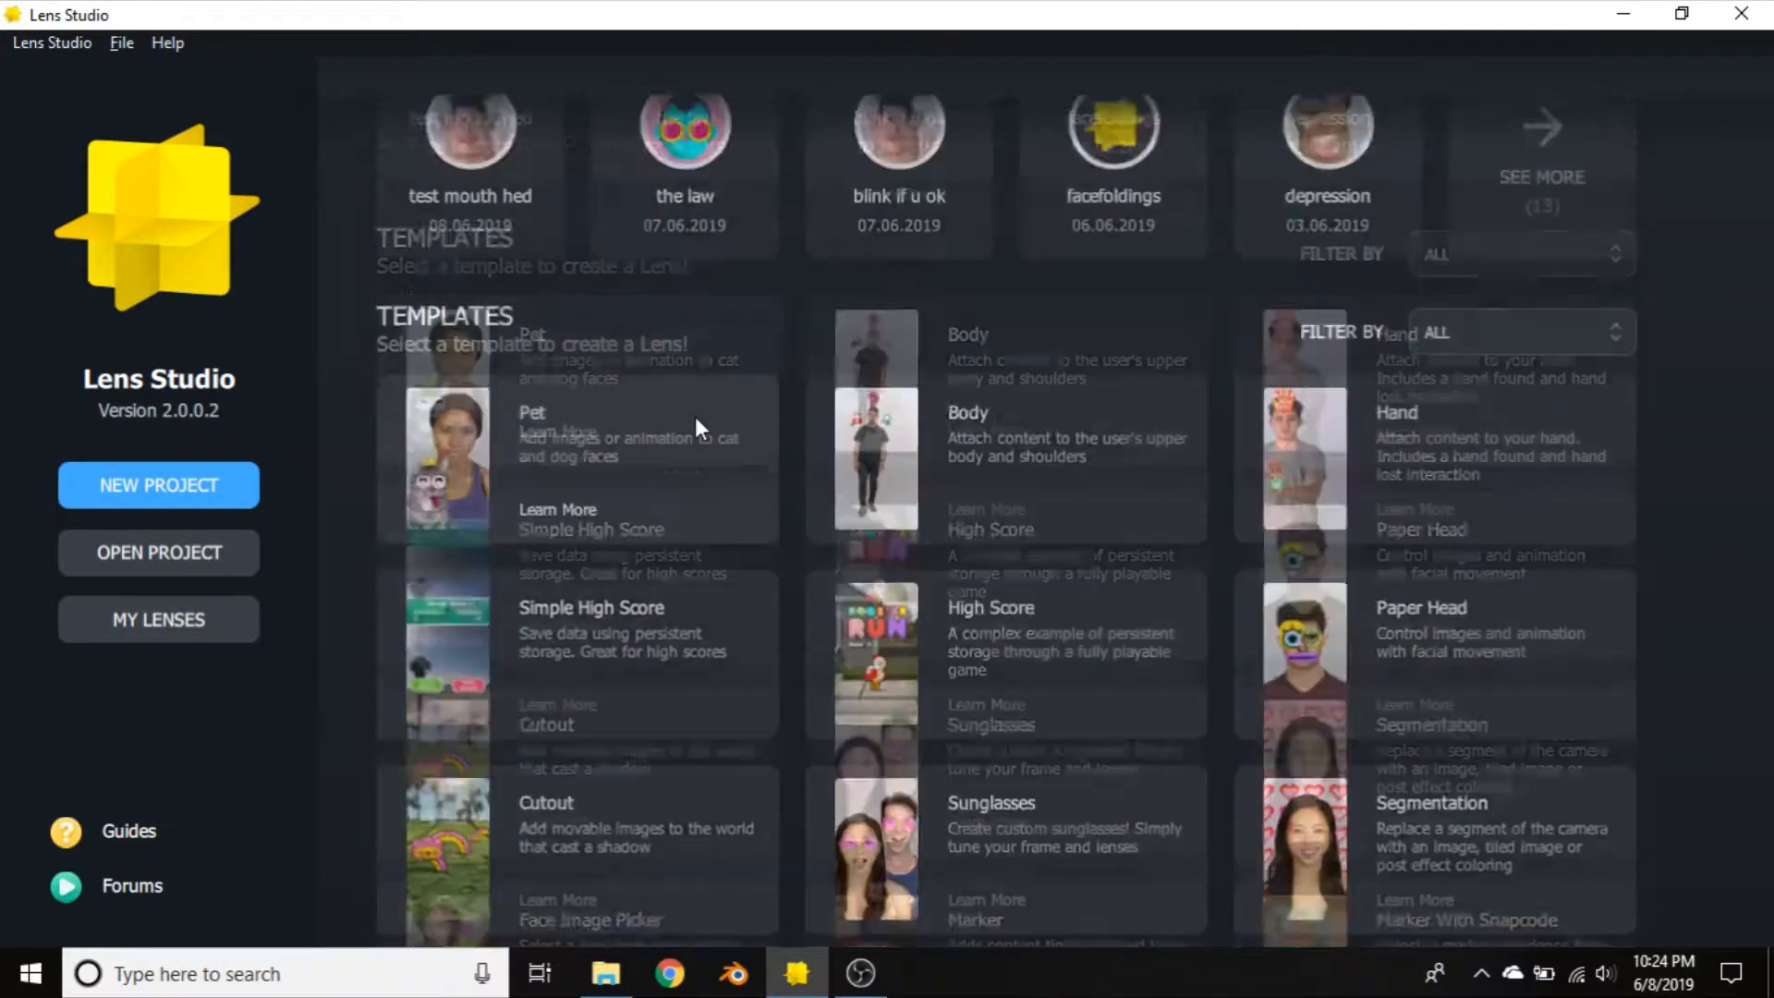
Create a new blank lens project
{"action": "left_click", "coordinate": [112, 500]}
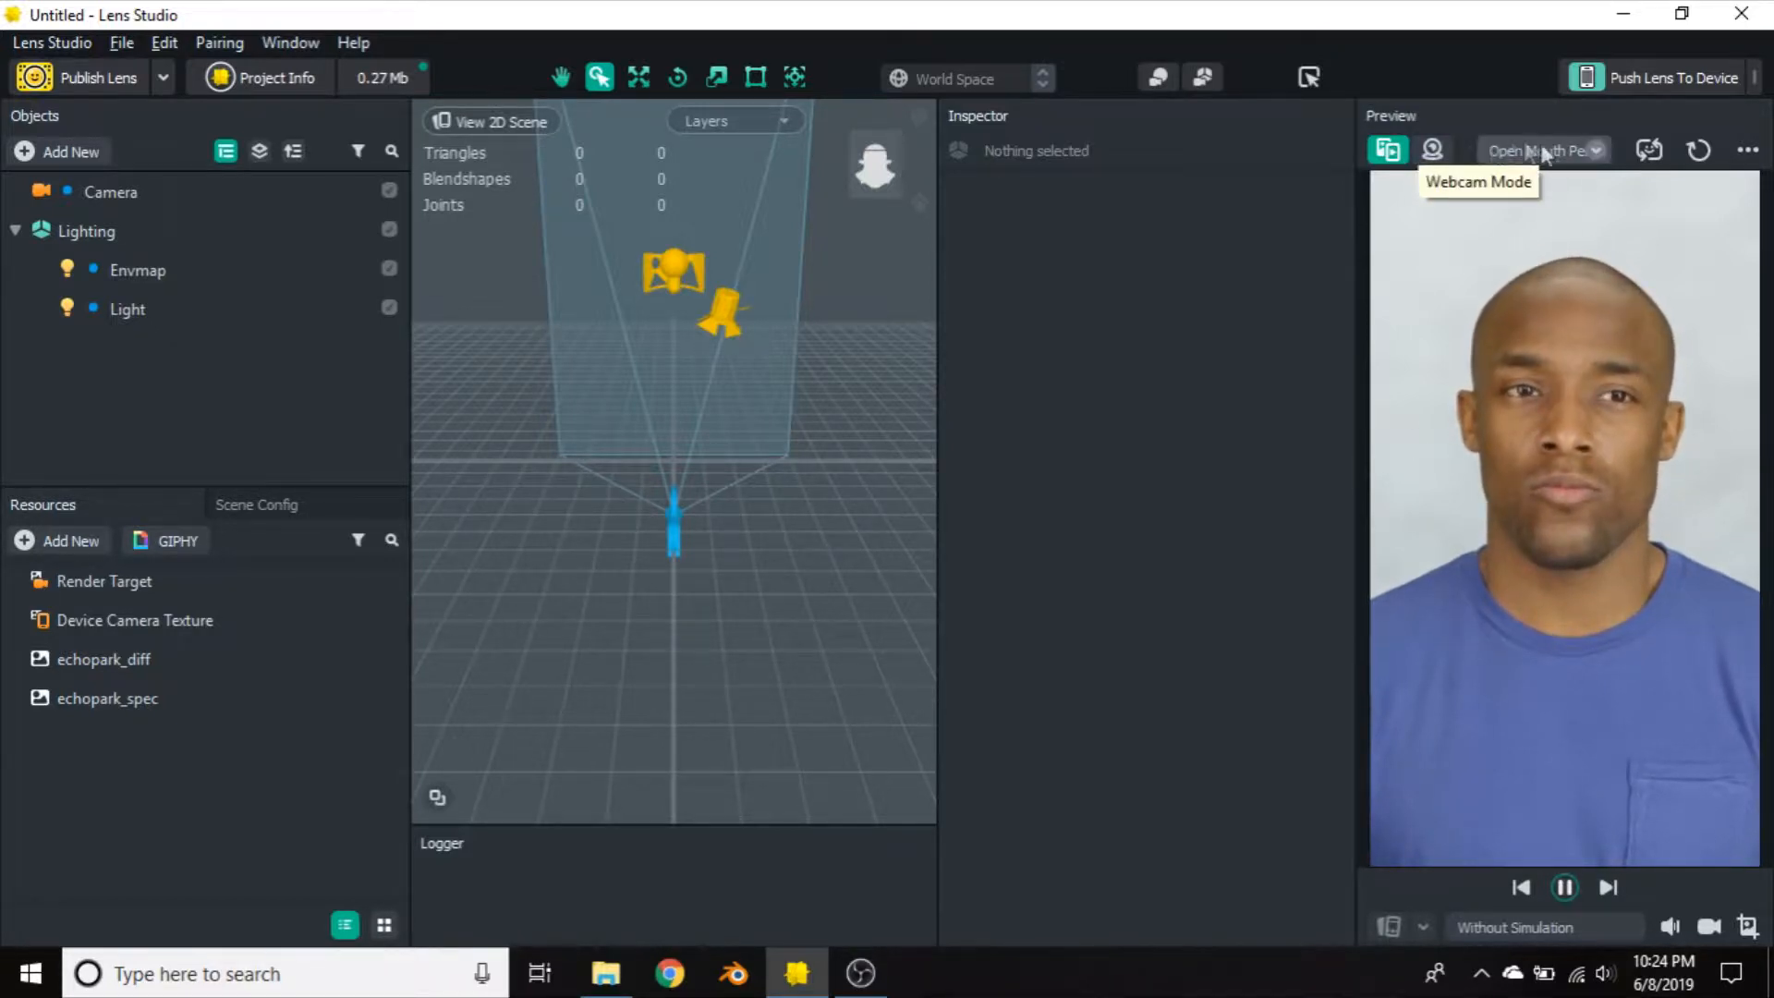
Look through the sample preview videos and set the preview to Raise Eyebrows Person 4.webm
{"action": "left_click", "coordinate": [1388, 152]}
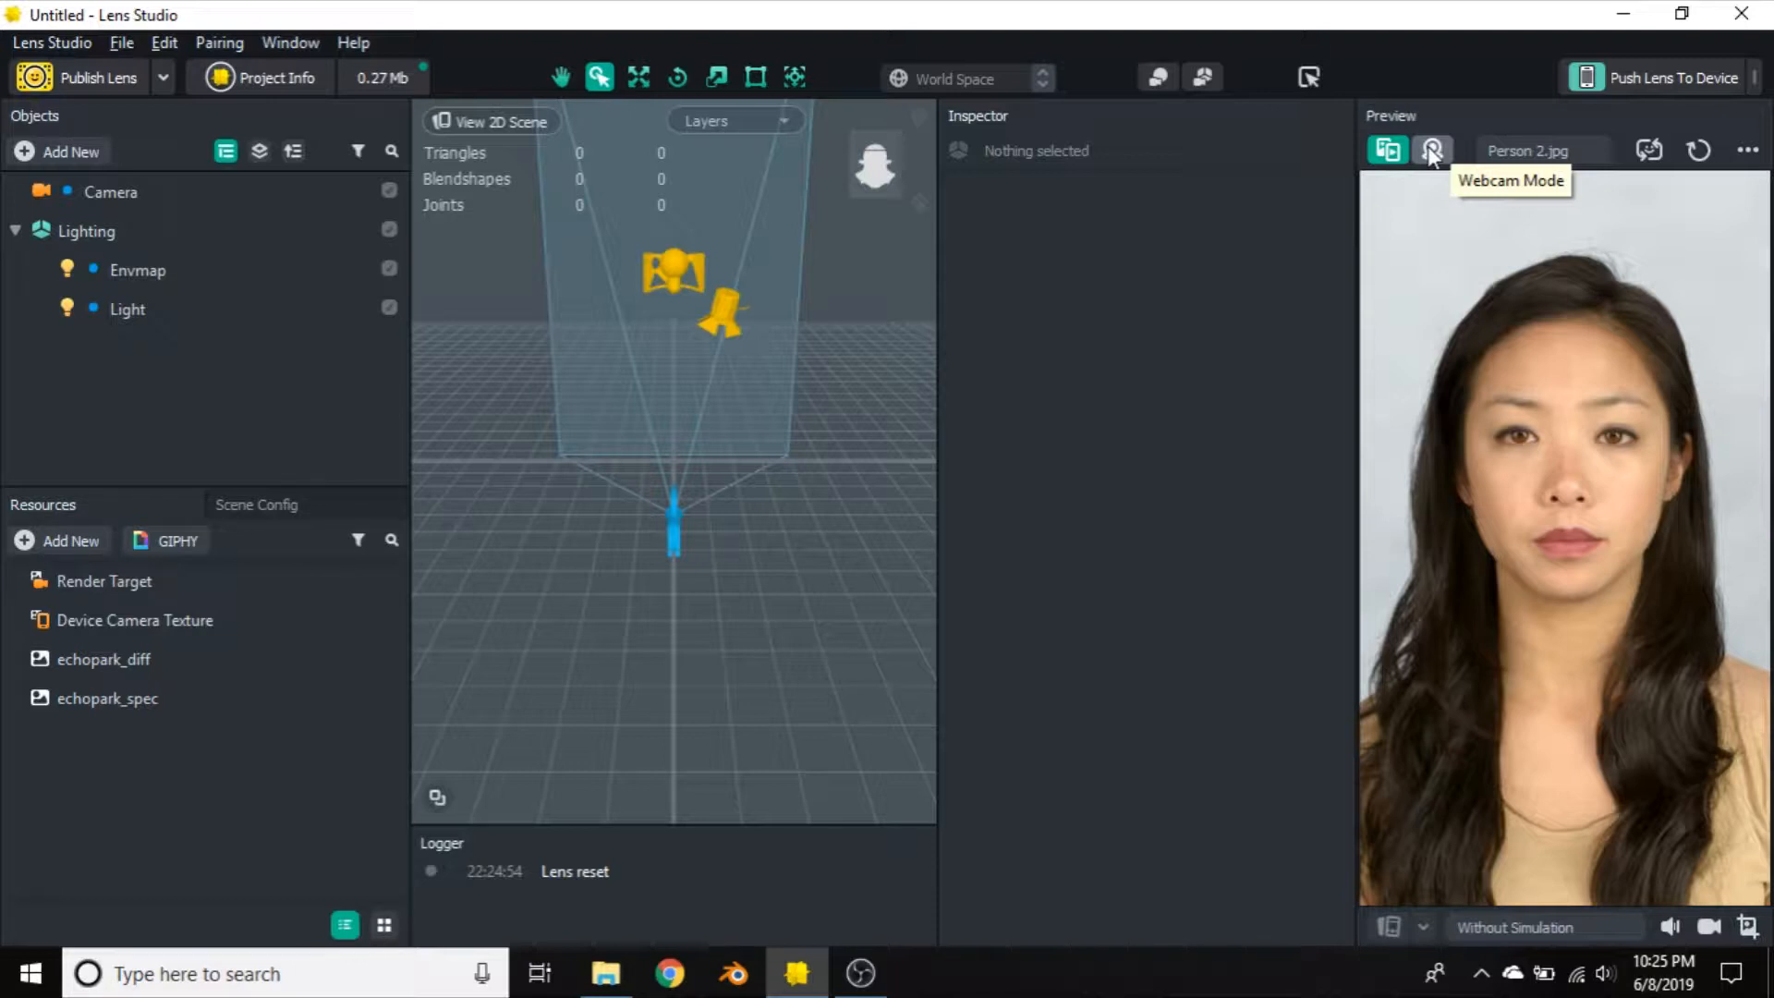
{"action": "left_click", "coordinate": [1530, 148]}
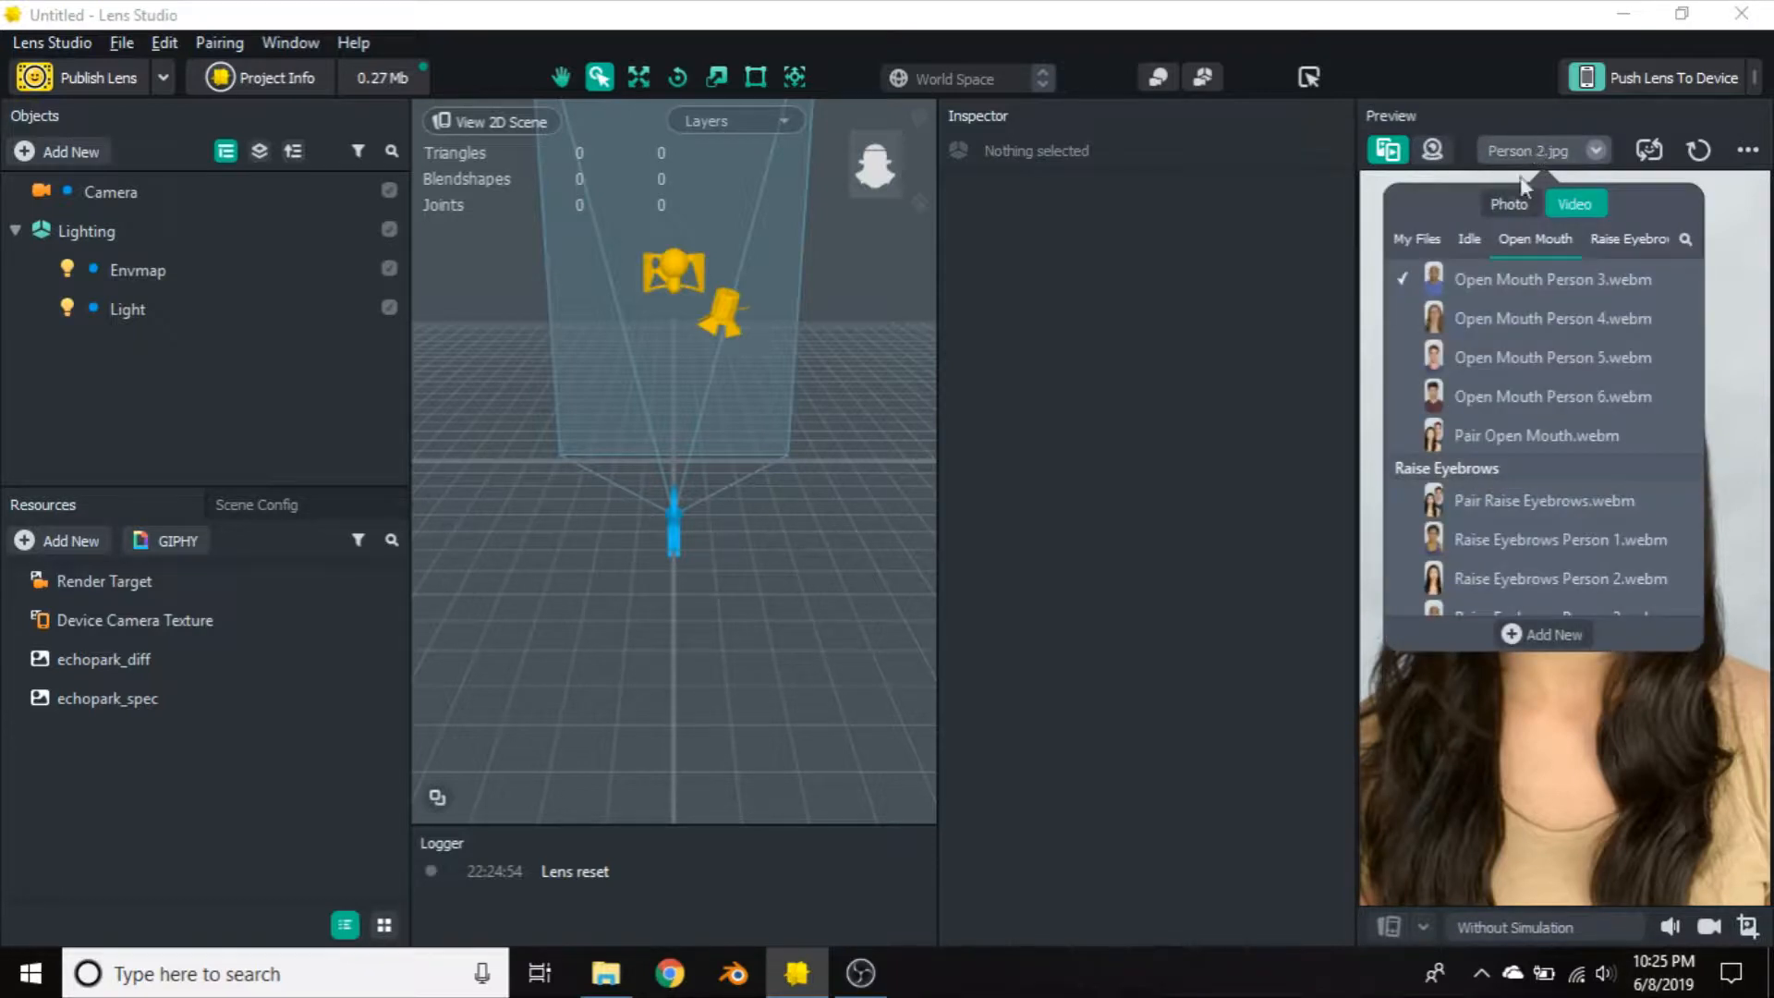
{"action": "left_click", "coordinate": [1521, 205]}
{"action": "left_click", "coordinate": [1565, 204]}
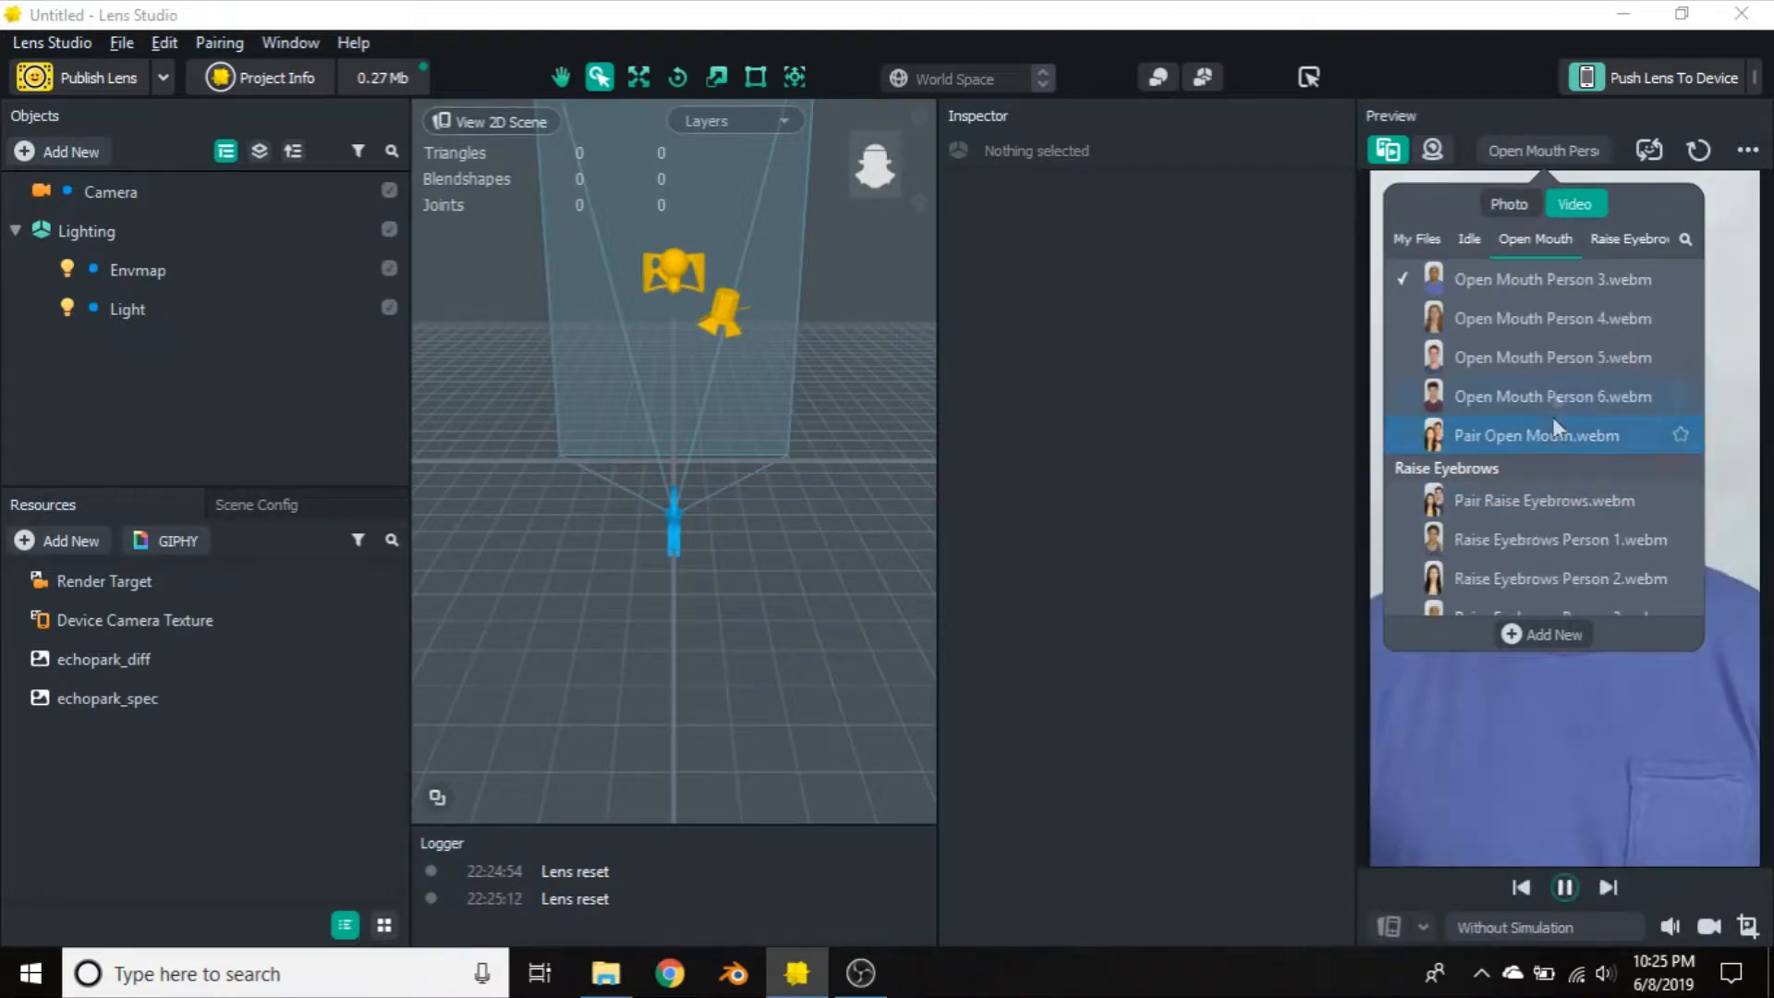
{"action": "scroll", "coordinate": [1555, 384], "scroll_direction": "up", "scroll_amount": 5}
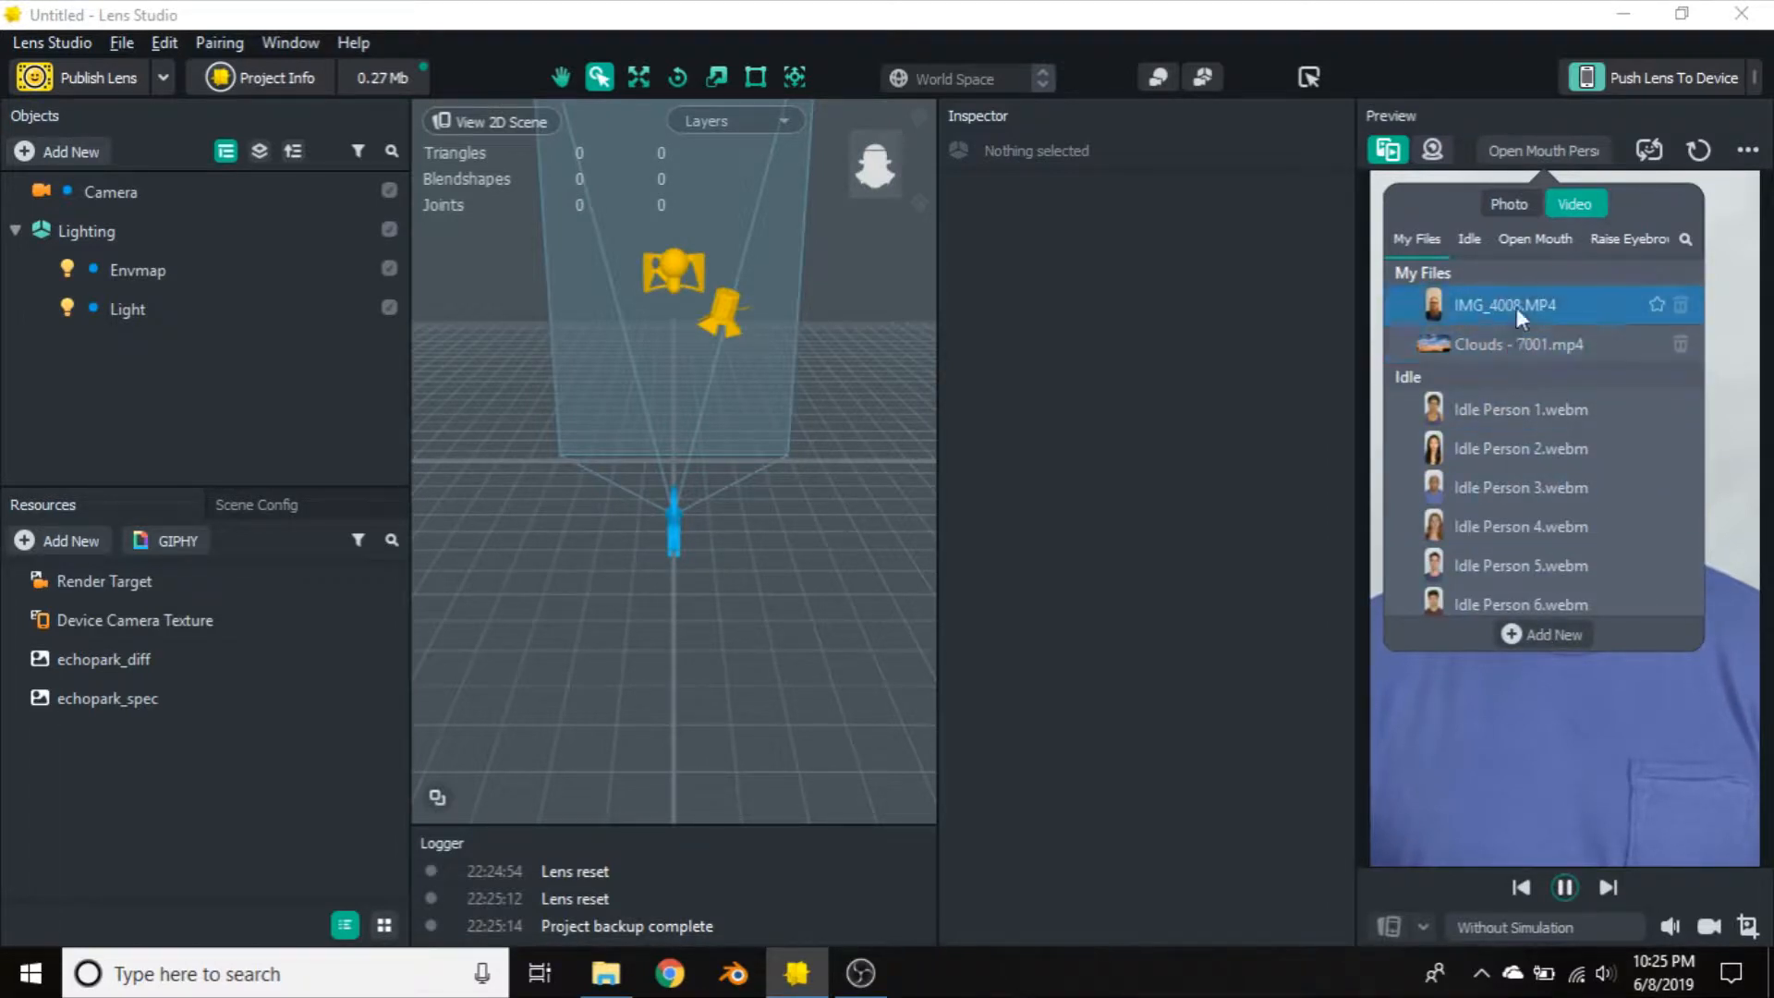
{"action": "scroll", "coordinate": [1532, 495], "scroll_direction": "down", "scroll_amount": 4}
{"action": "scroll", "coordinate": [1532, 495], "scroll_direction": "down", "scroll_amount": 5}
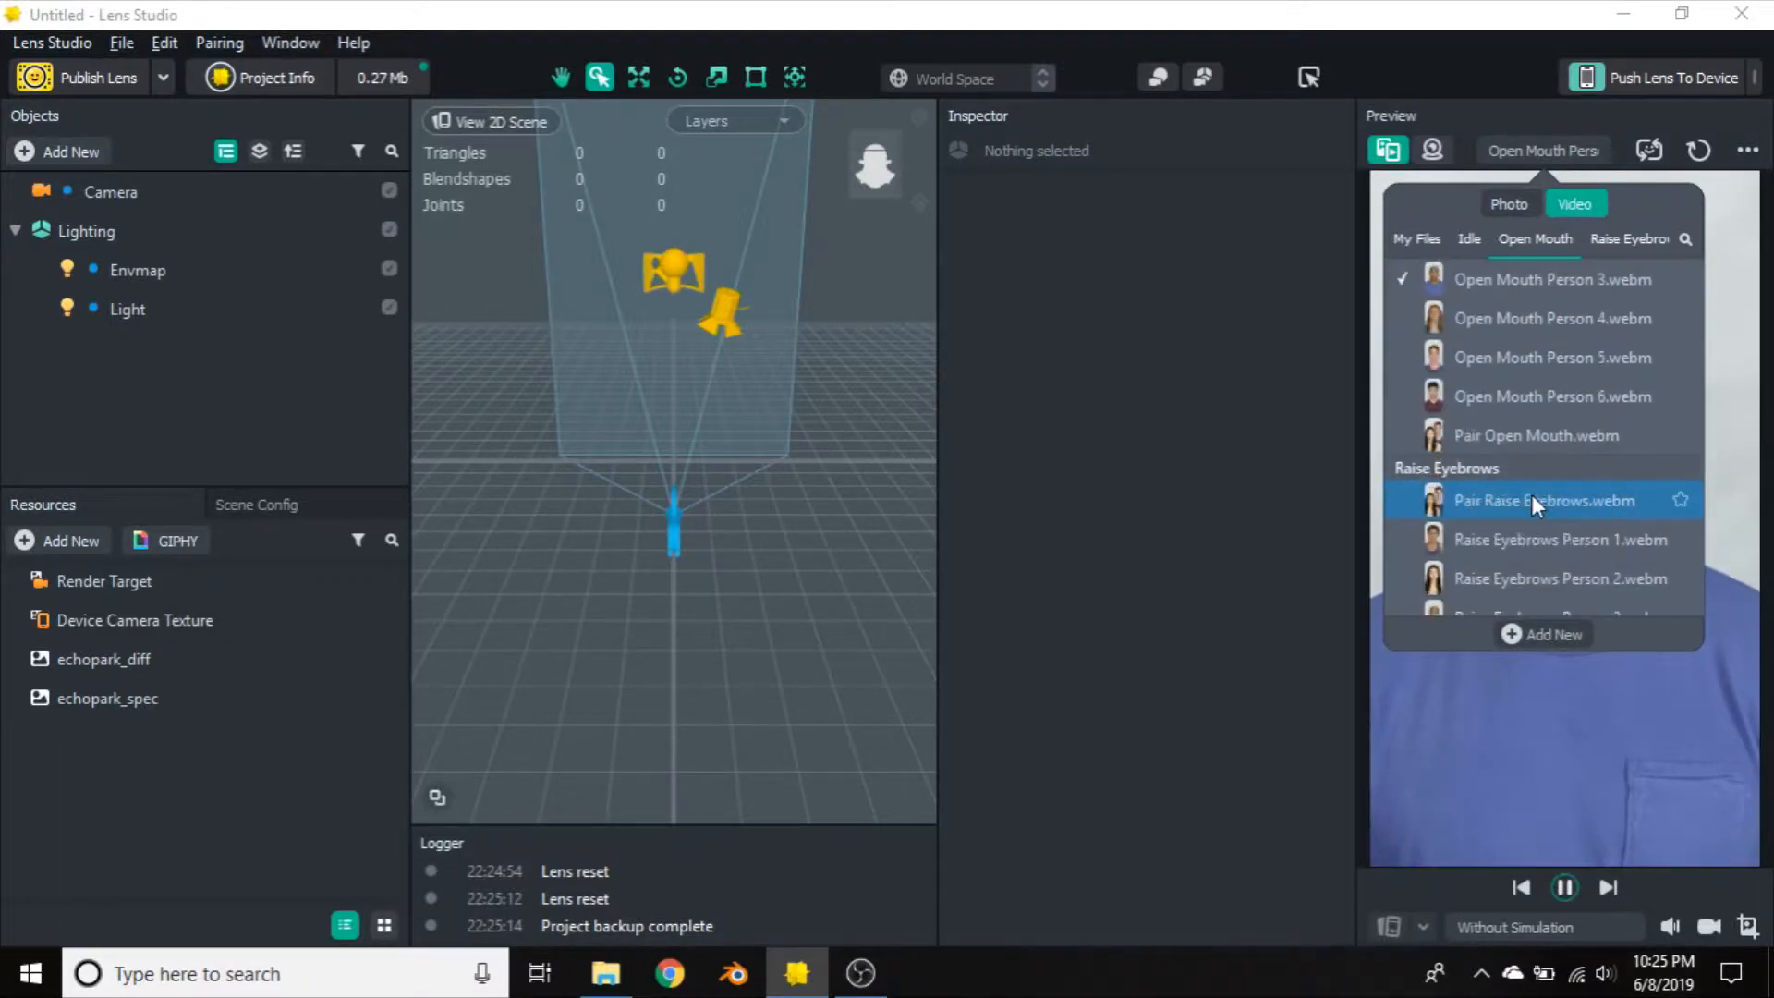
{"action": "left_click", "coordinate": [1515, 436]}
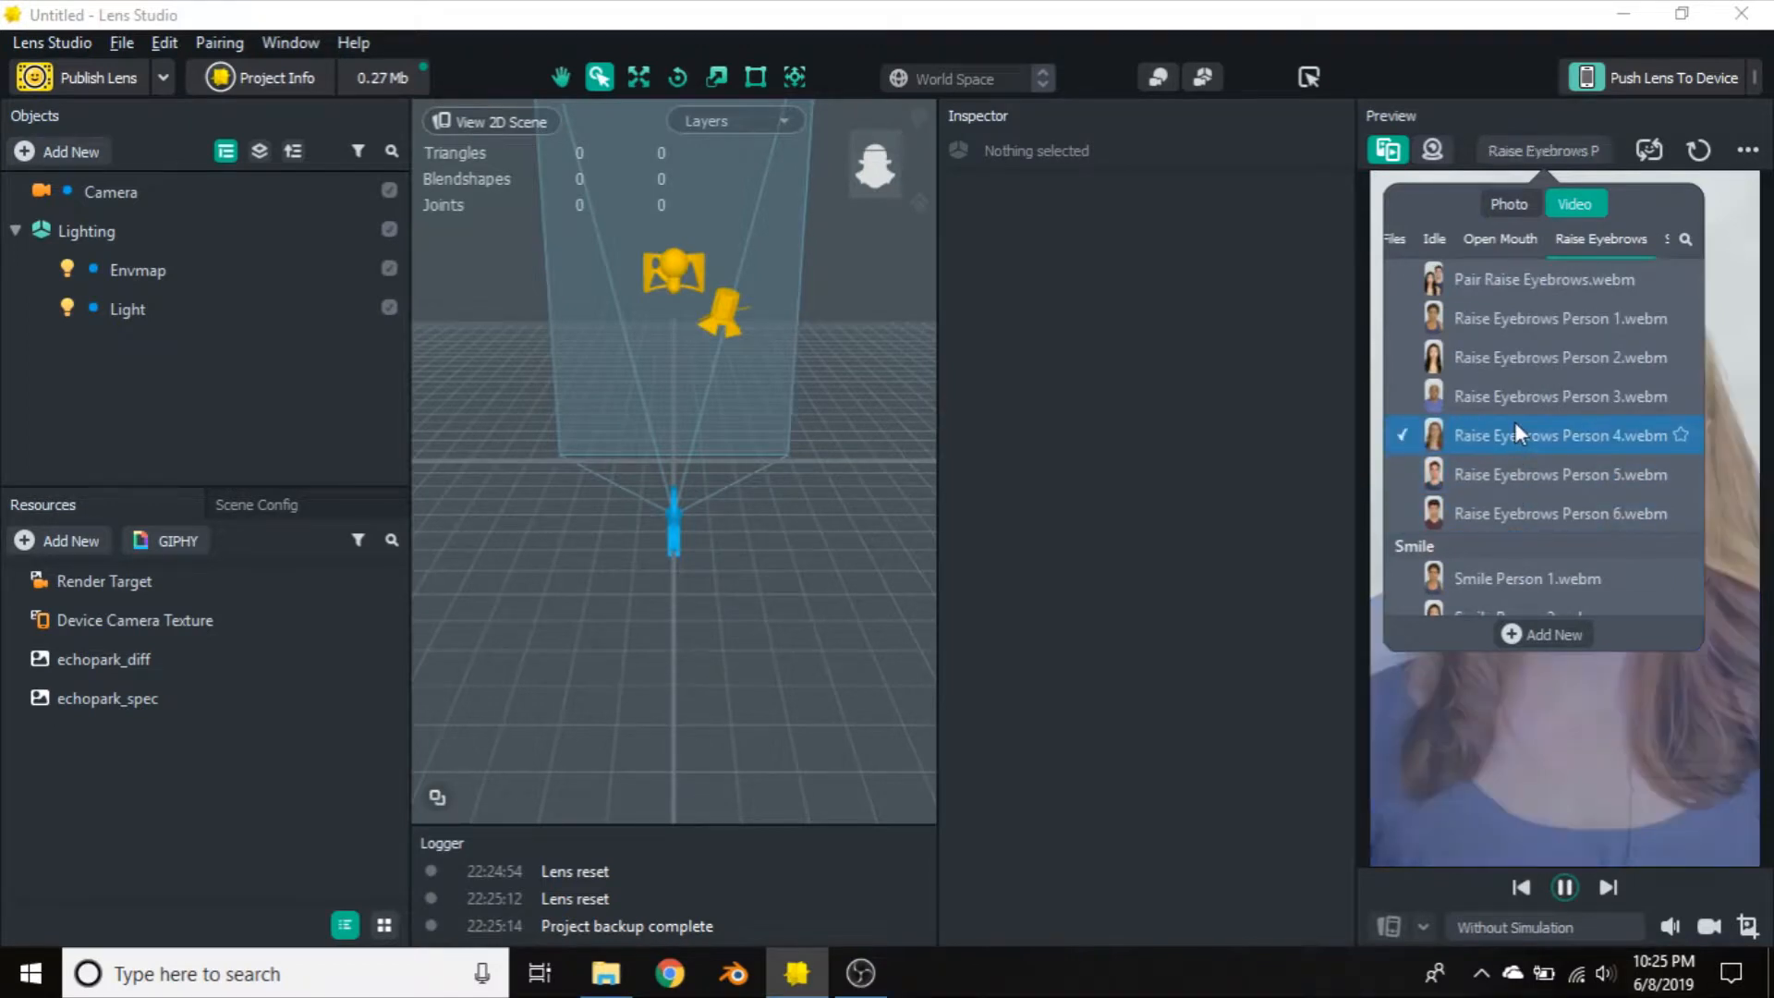
{"action": "left_click", "coordinate": [1522, 143]}
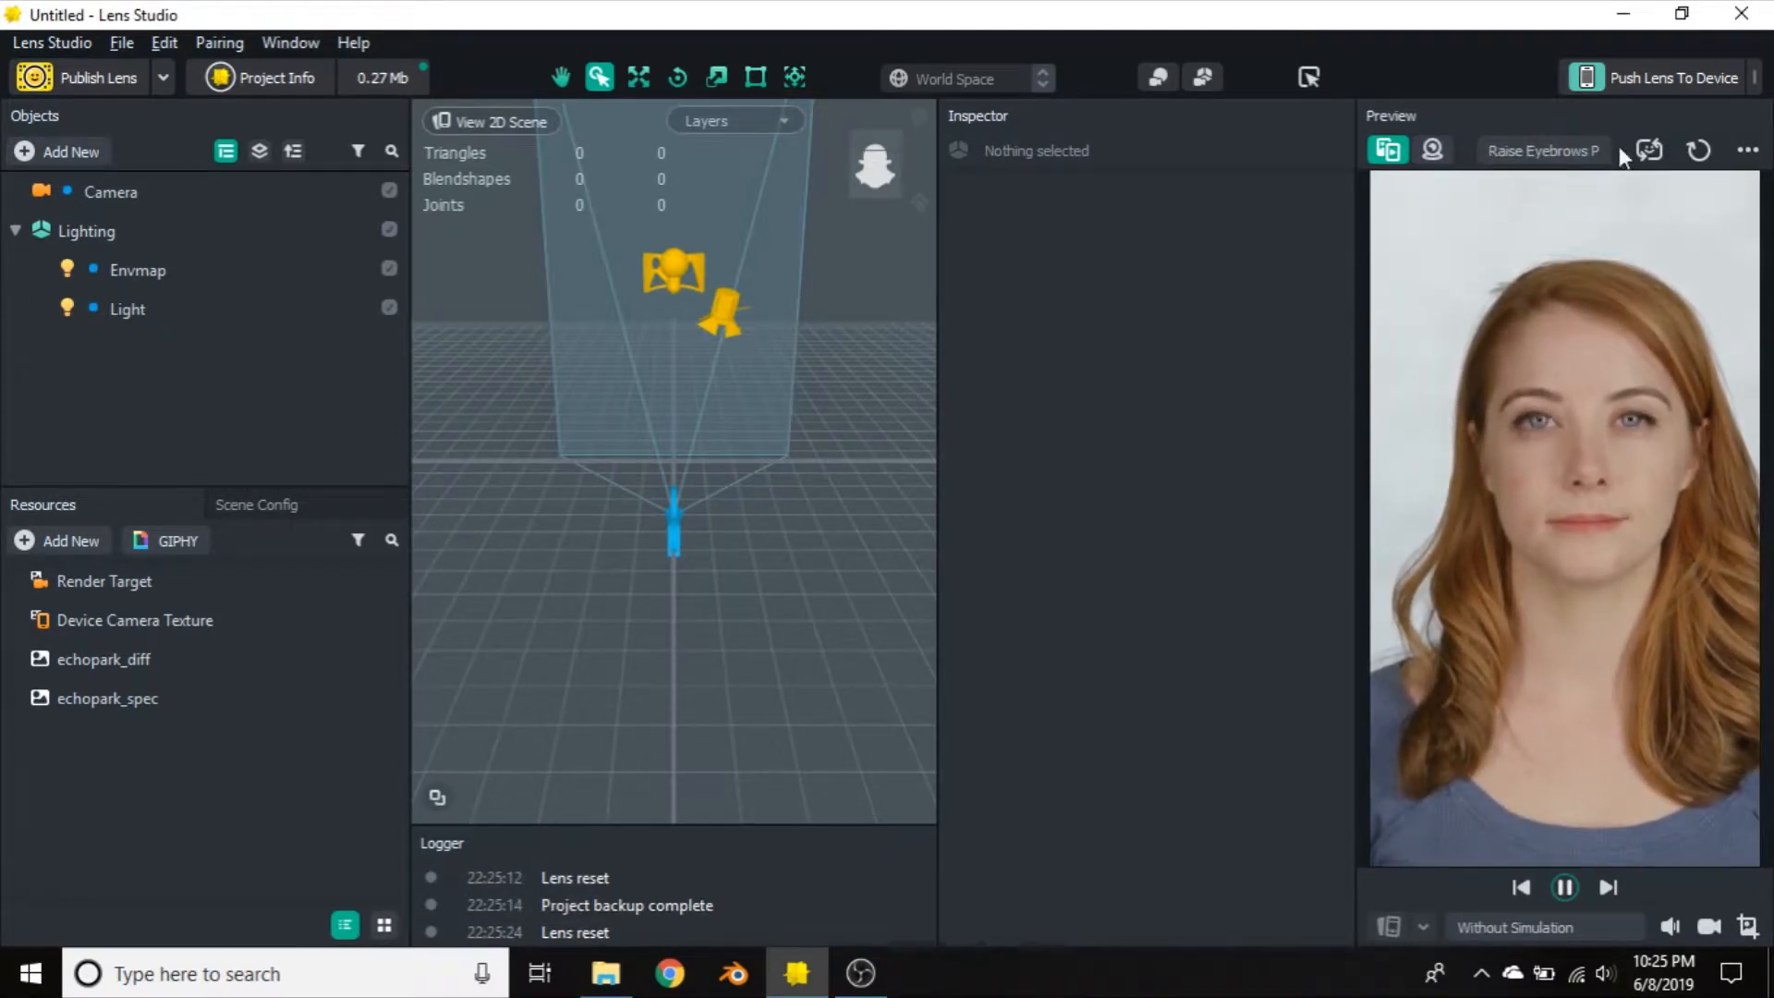
Switch the preview to the rear camera and back to the front camera
{"action": "left_click", "coordinate": [1653, 150]}
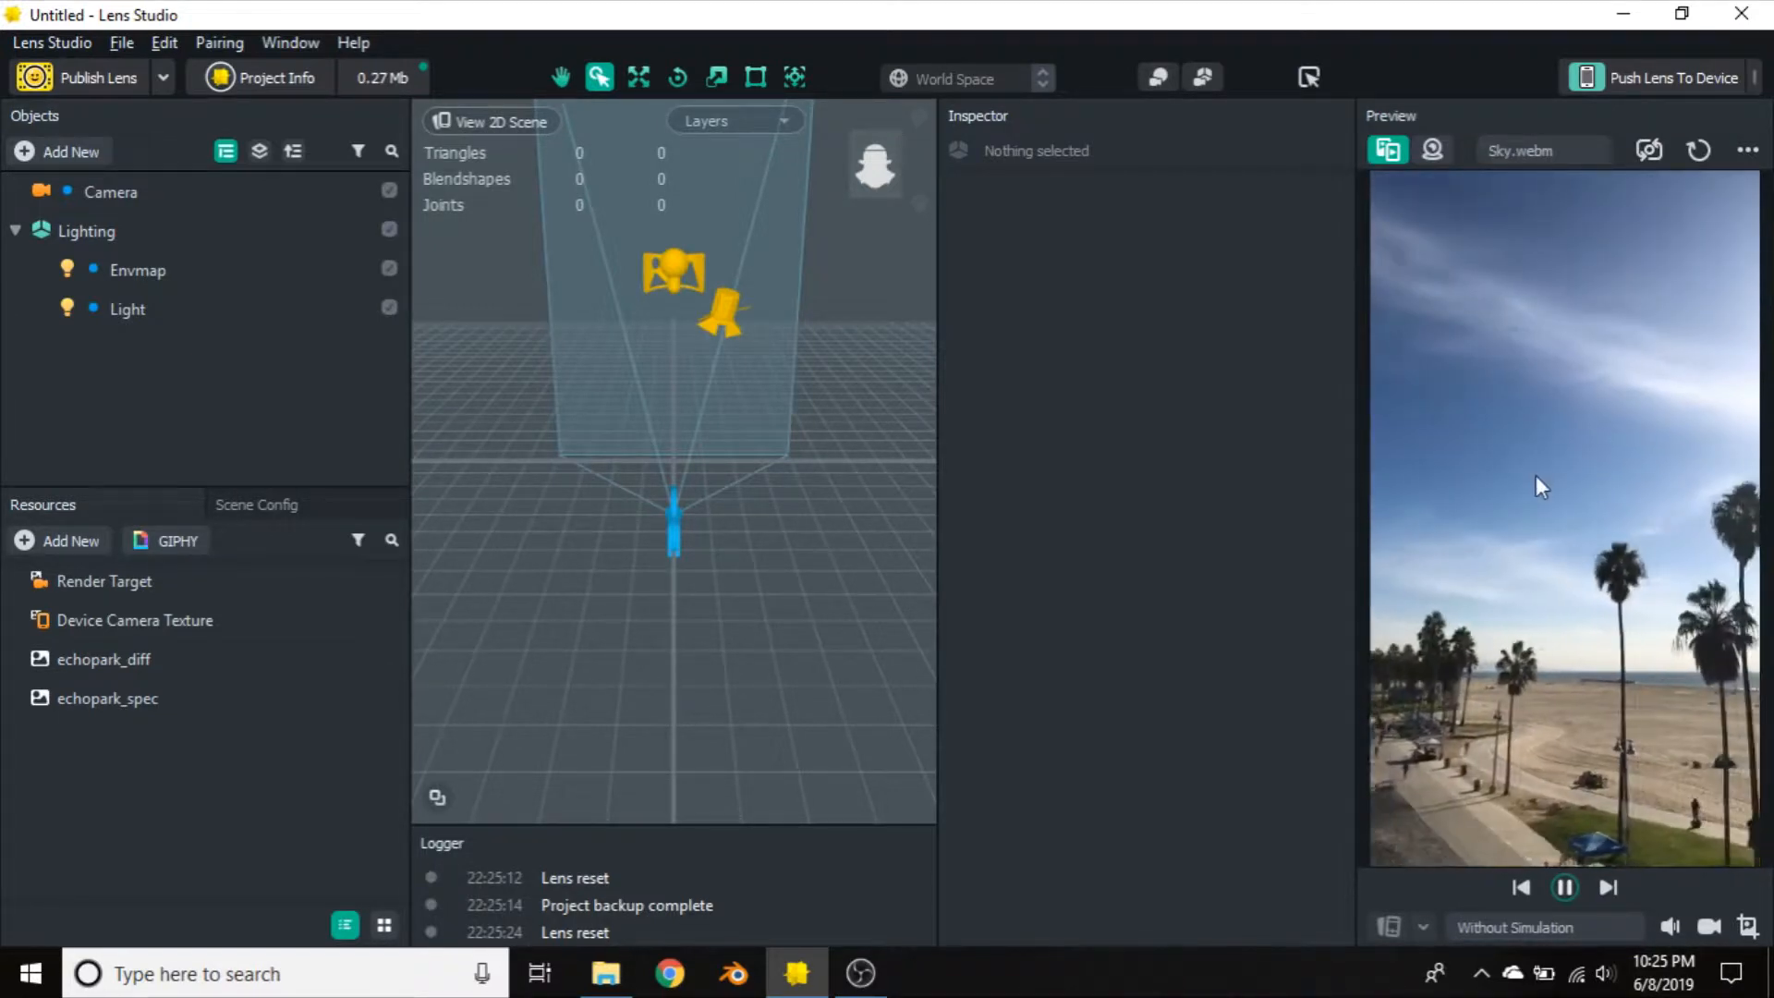
{"action": "left_click", "coordinate": [1652, 153]}
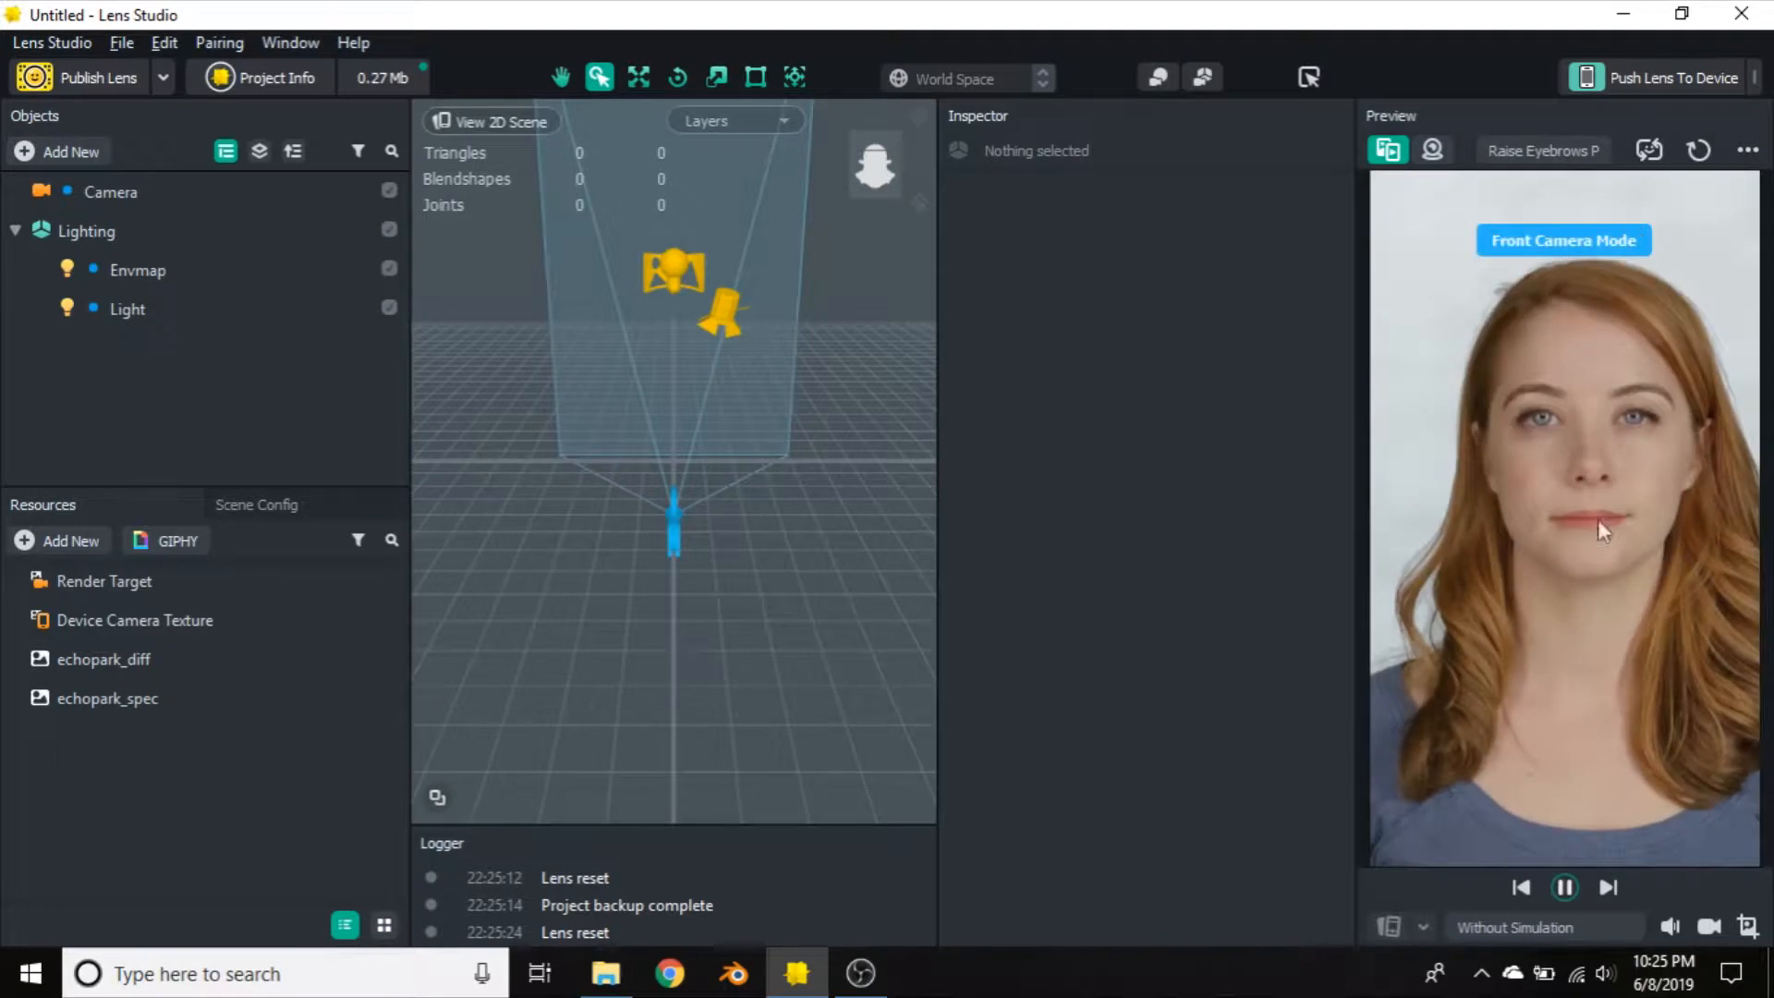
Try the Desktop, LG G6 and iPhone X device simulations in the preview and return it to Without Simulation
{"action": "left_click", "coordinate": [1522, 926]}
{"action": "left_click", "coordinate": [1408, 927]}
{"action": "left_click", "coordinate": [1480, 929]}
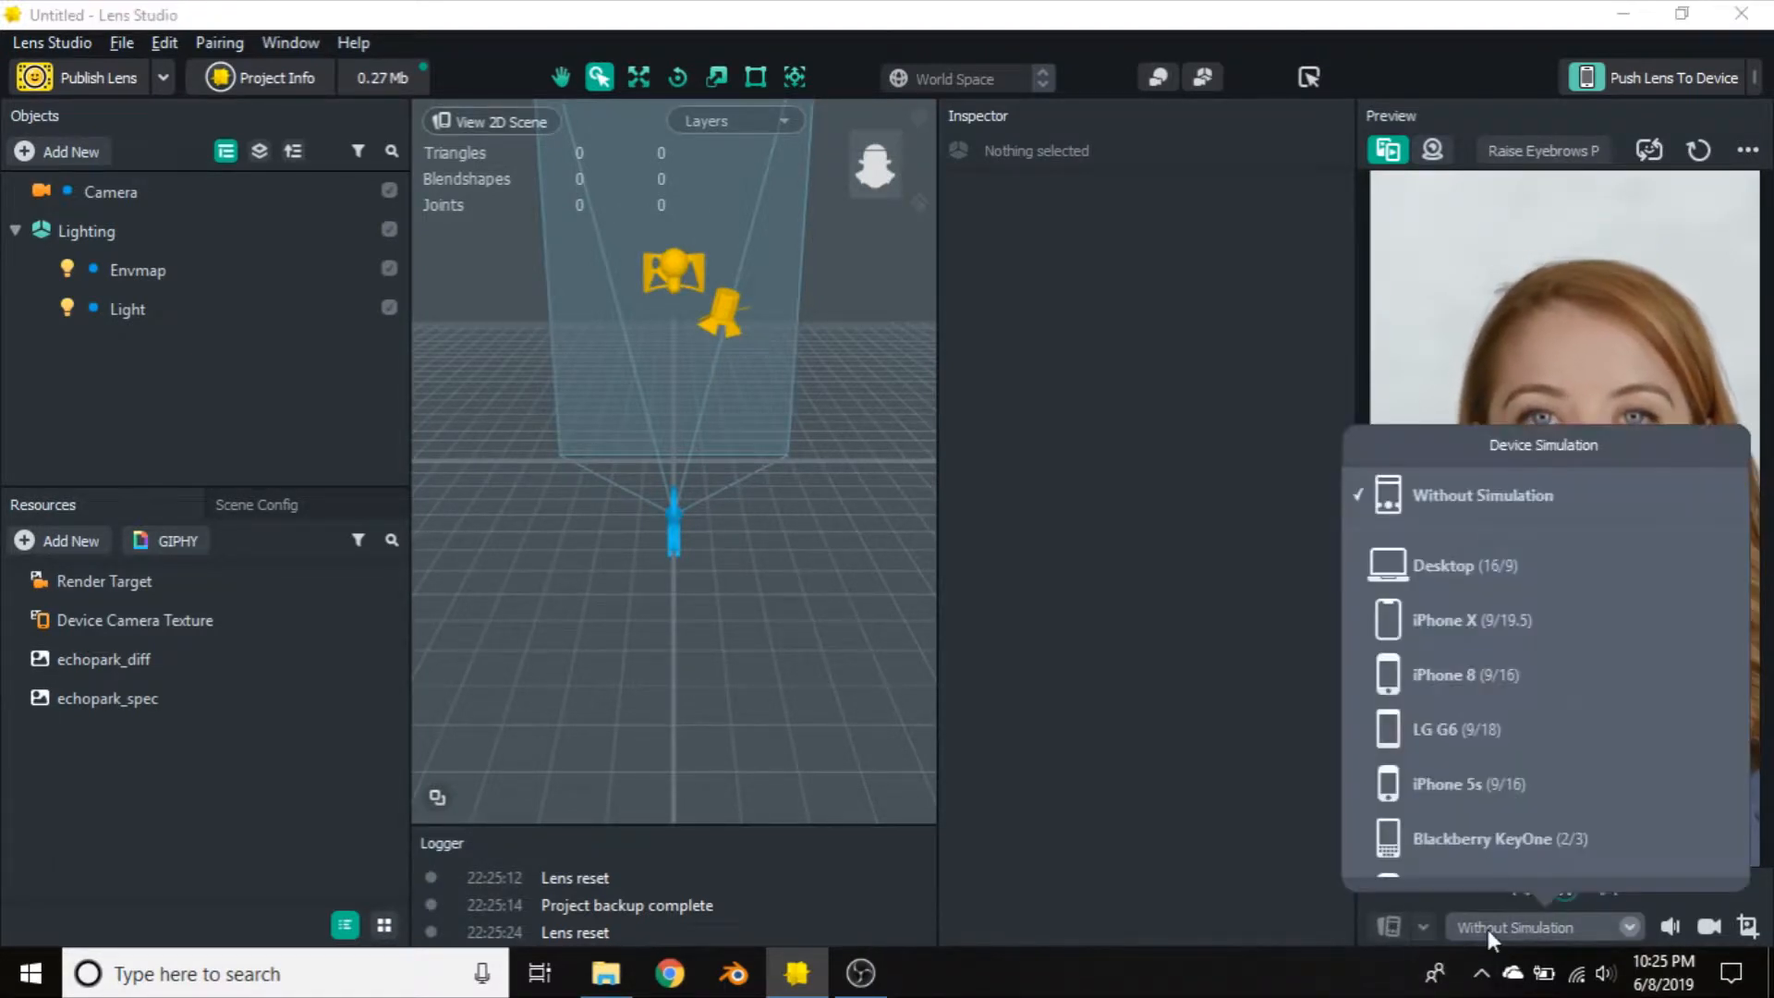
{"action": "left_click", "coordinate": [1495, 582]}
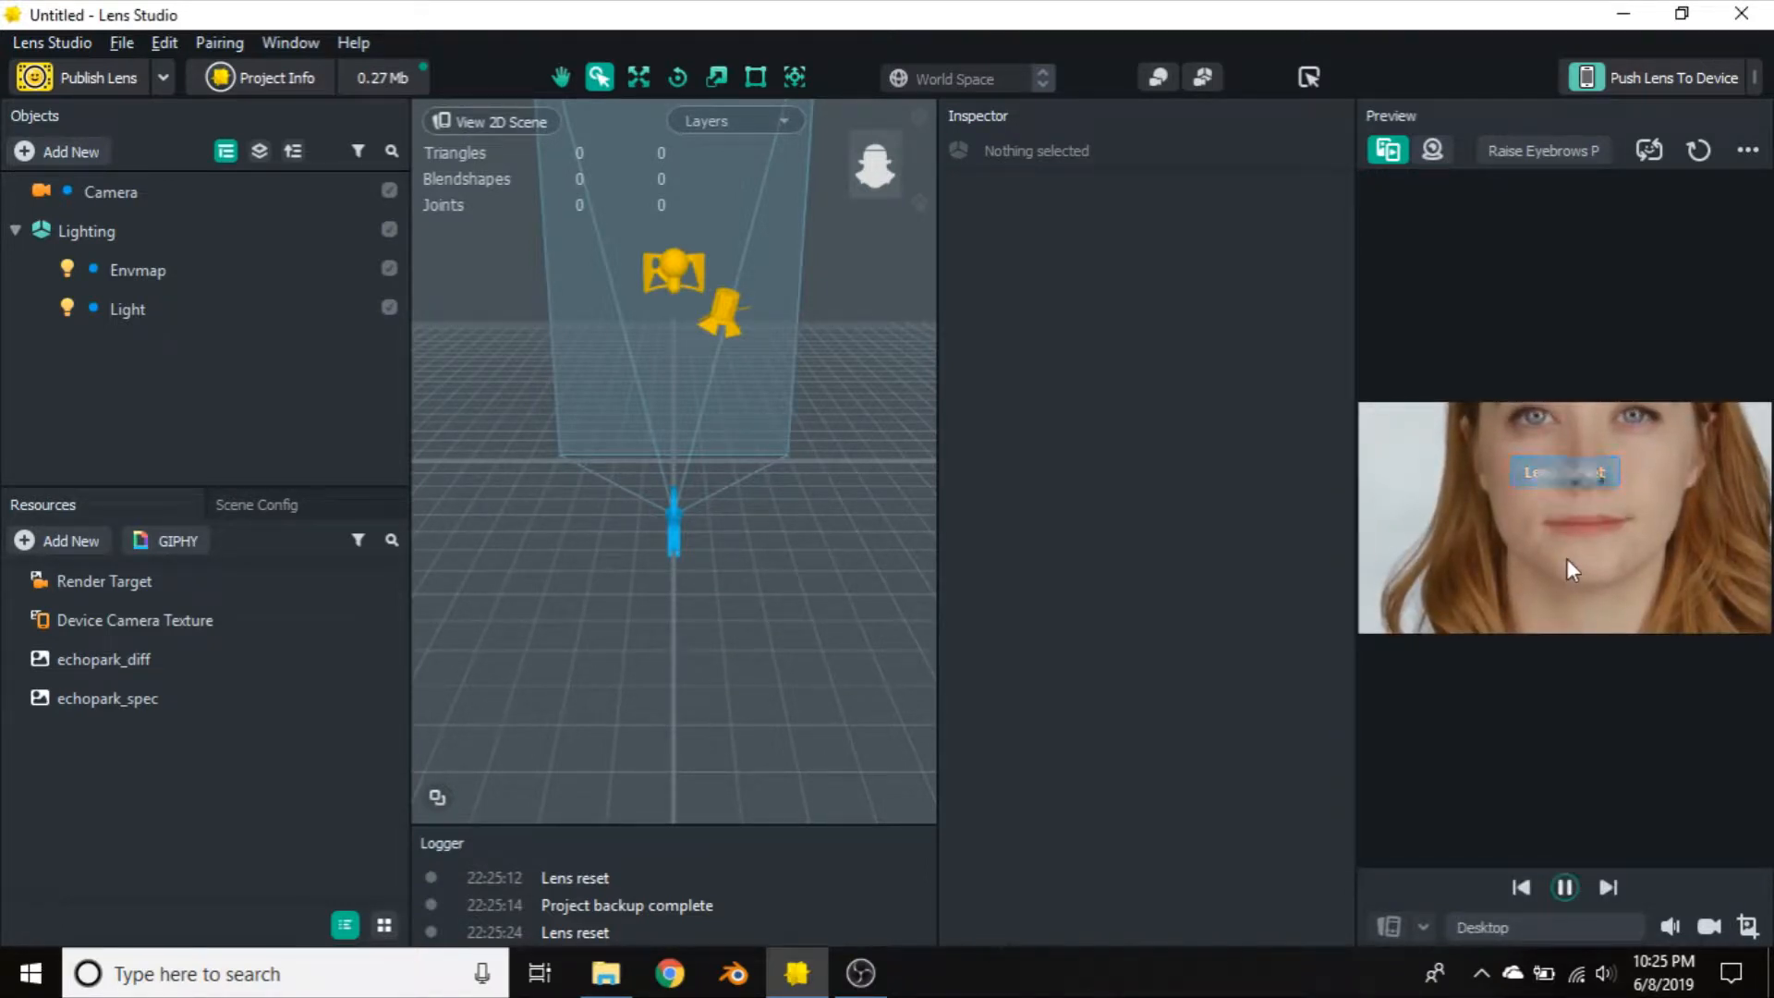
{"action": "left_click", "coordinate": [1538, 928]}
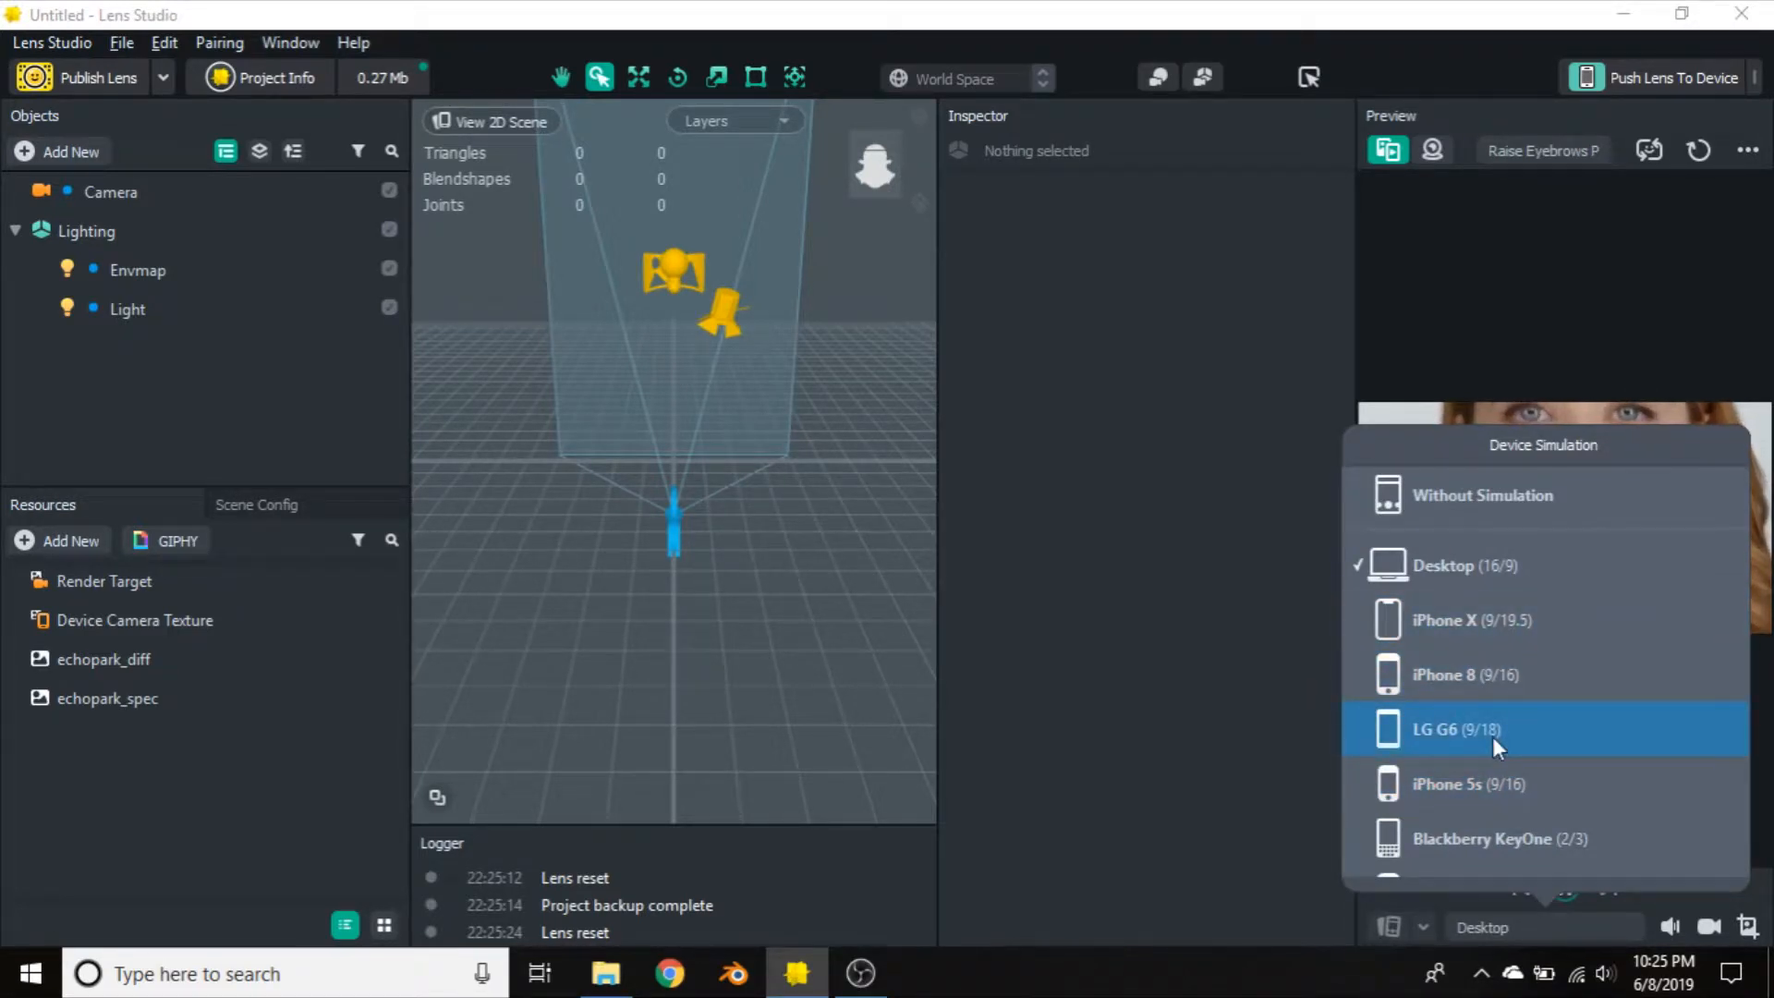
{"action": "left_click", "coordinate": [1493, 736]}
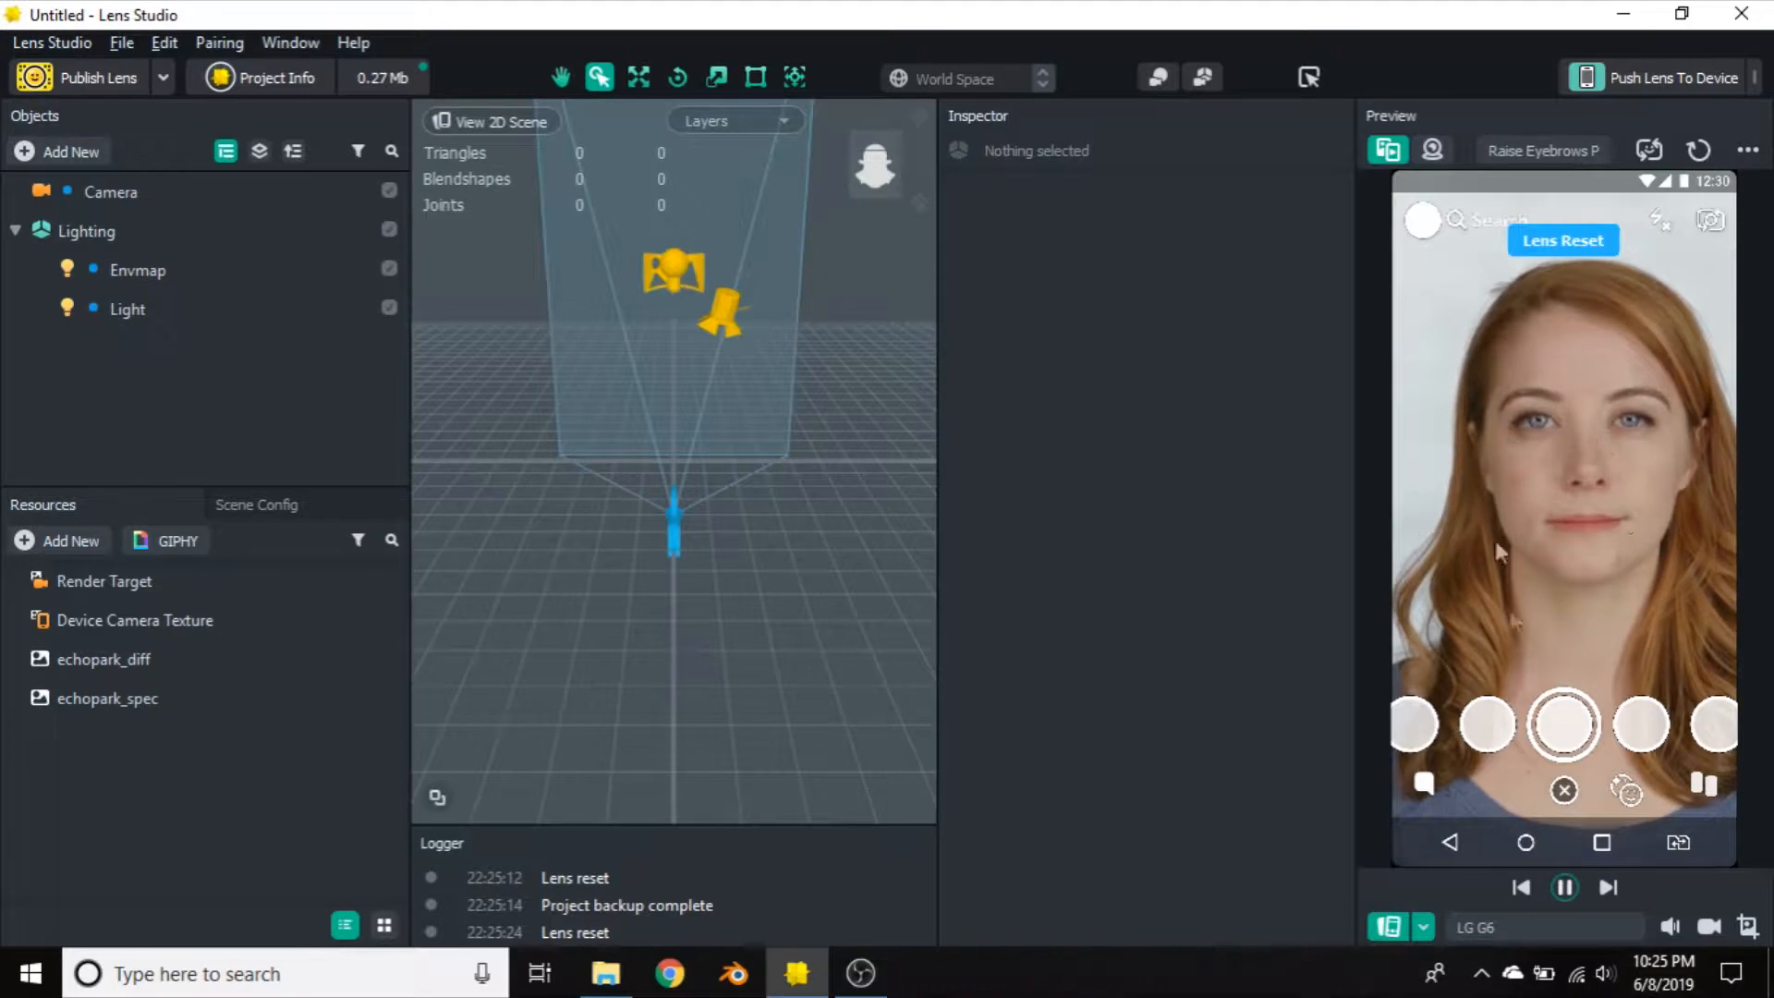
{"action": "left_click", "coordinate": [1569, 925]}
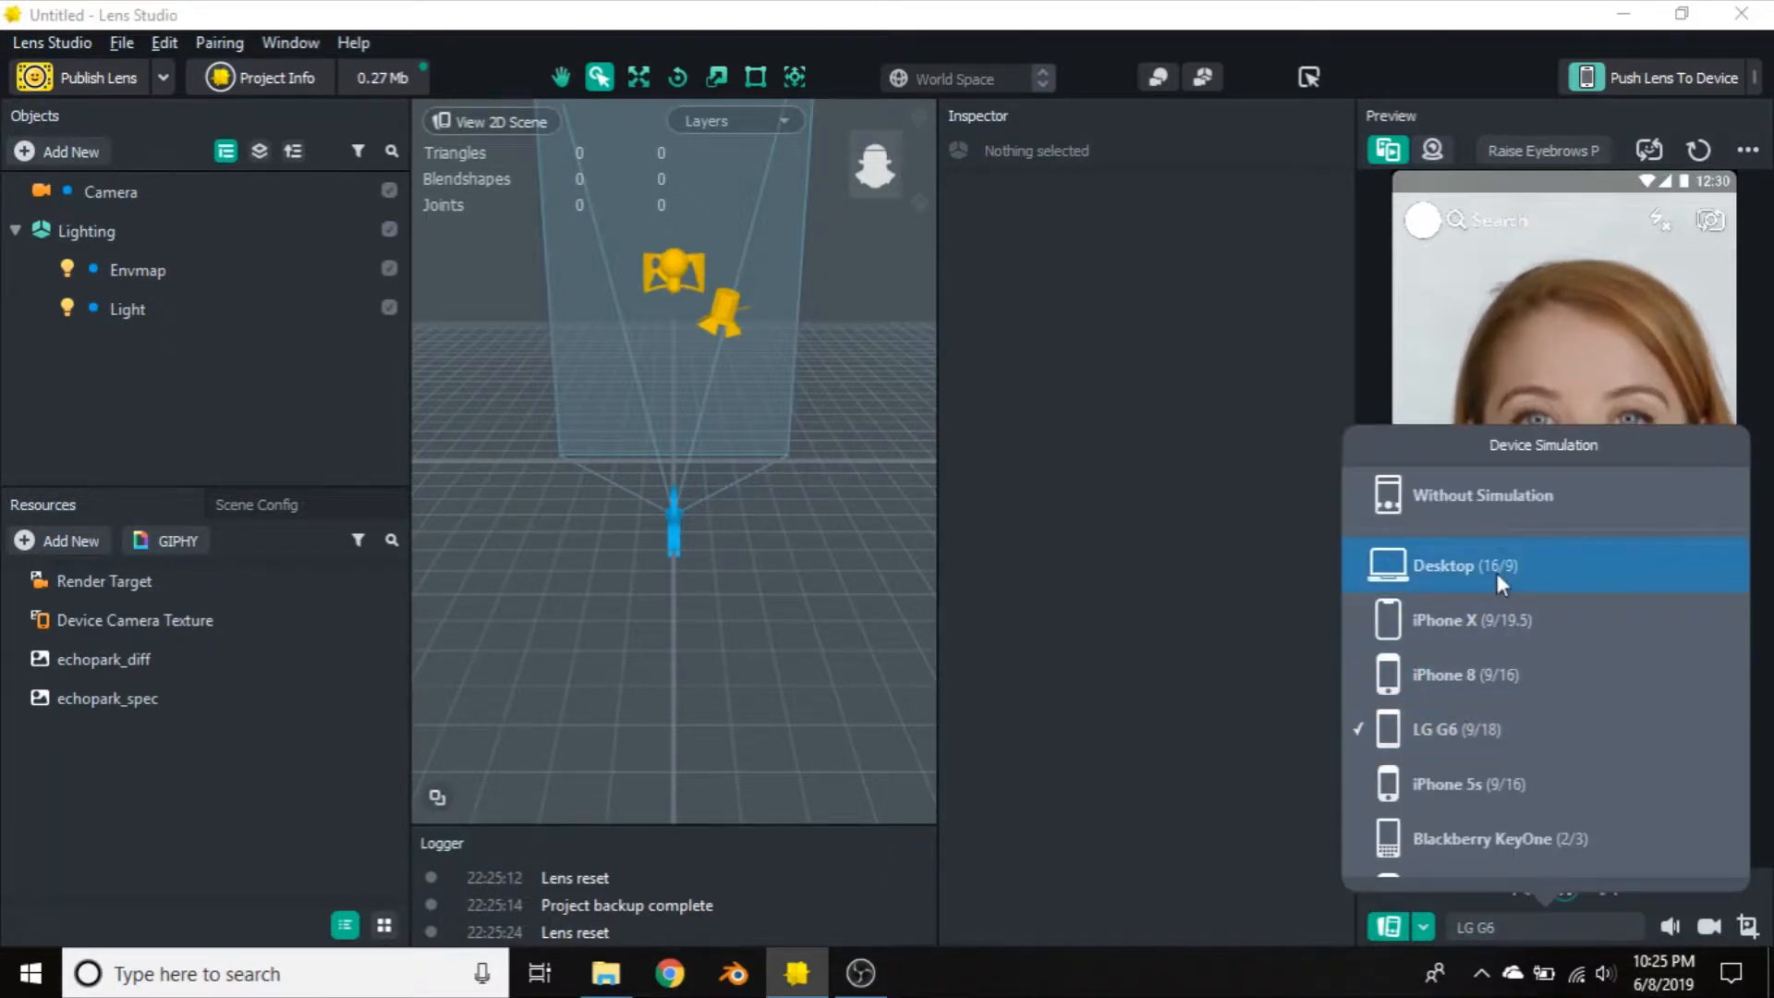
{"action": "left_click", "coordinate": [1494, 634]}
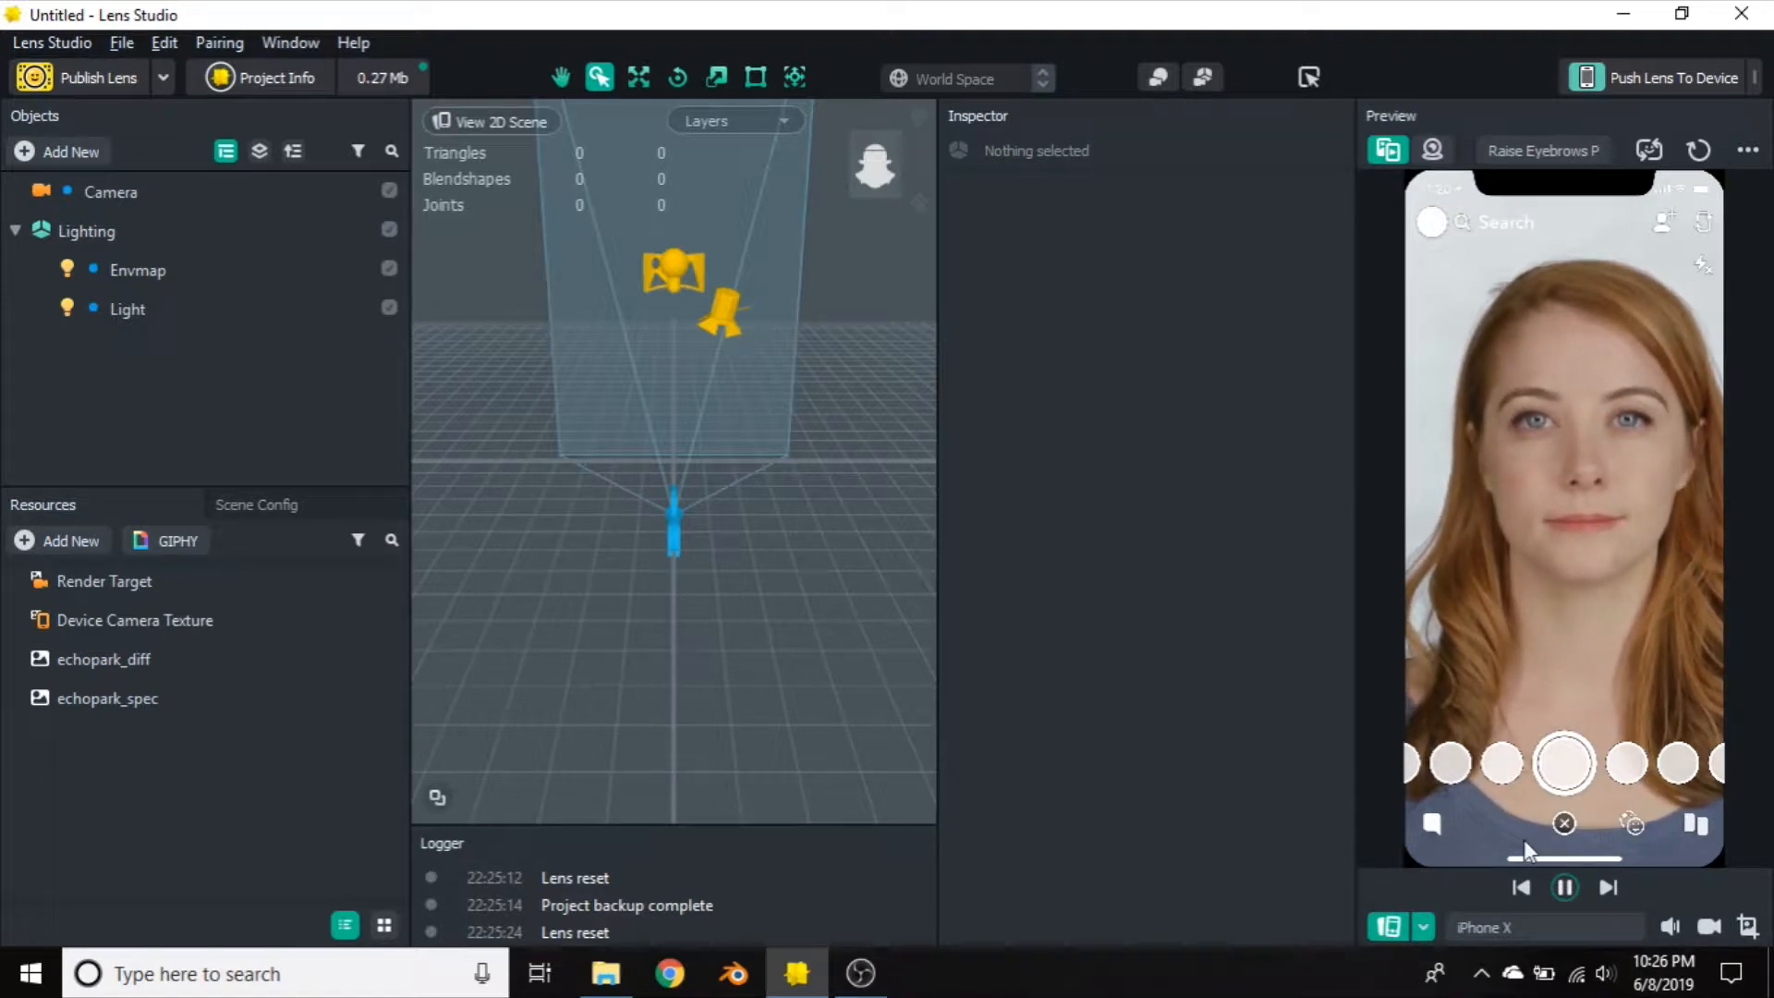
{"action": "left_click", "coordinate": [1531, 925]}
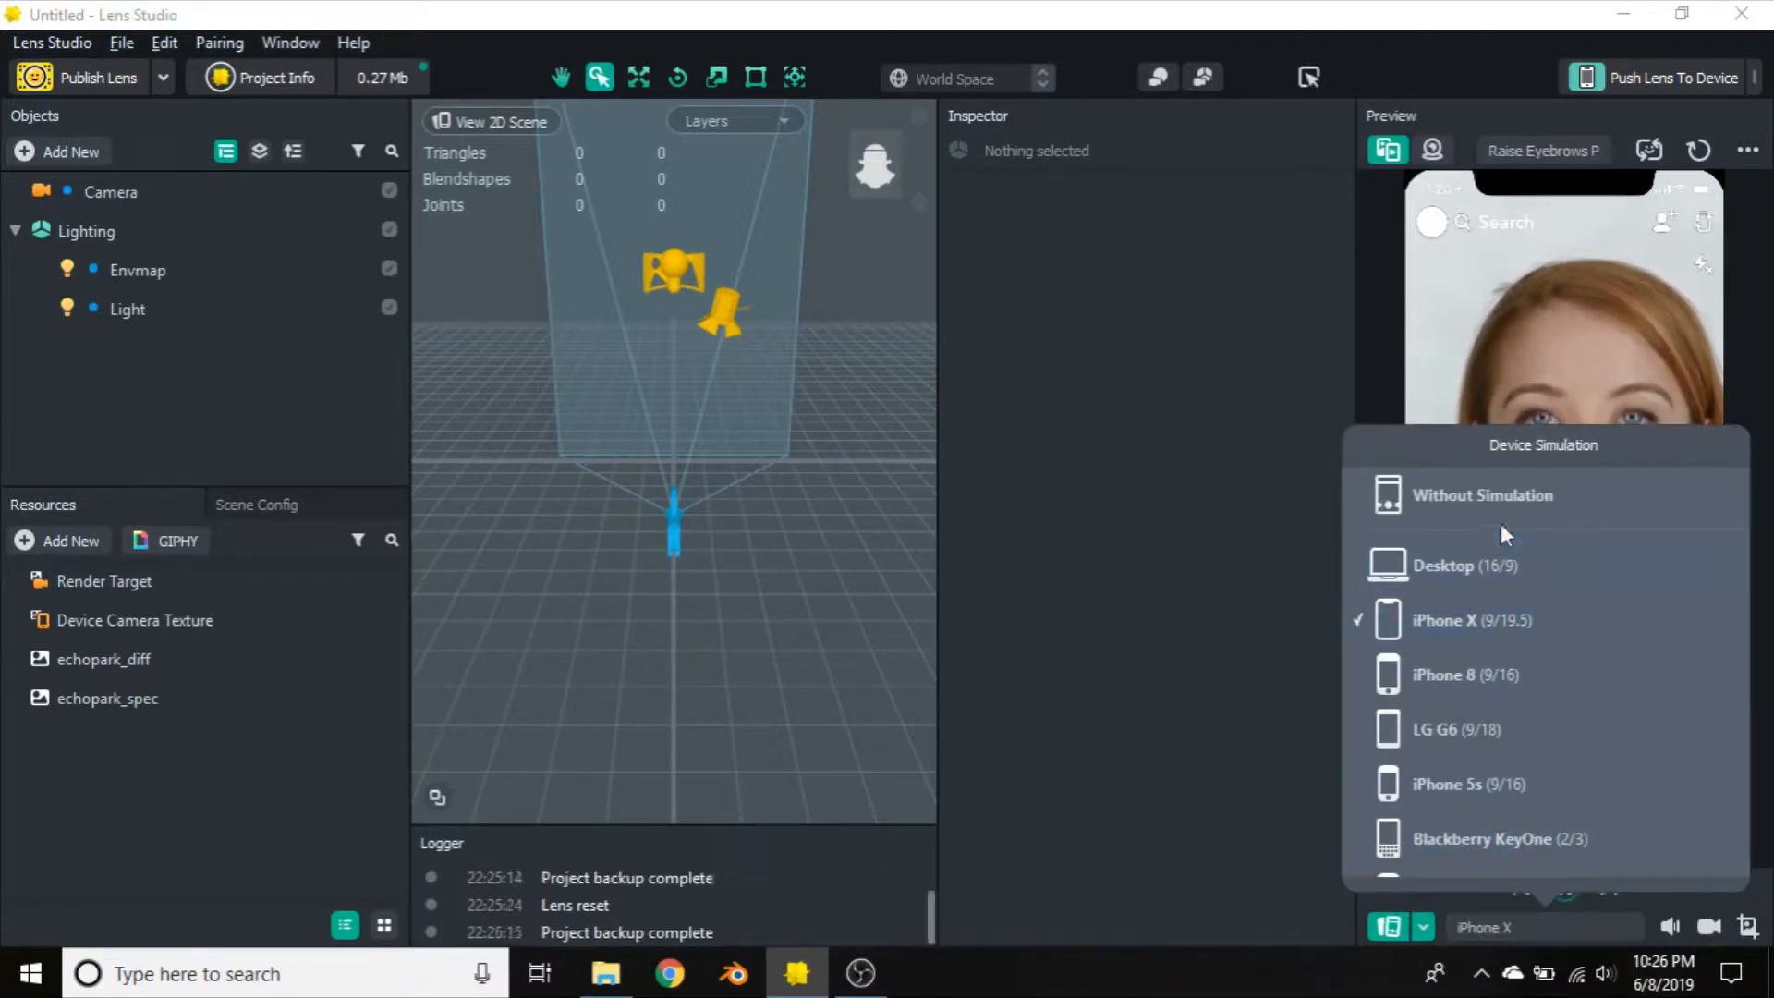
{"action": "left_click", "coordinate": [1509, 495]}
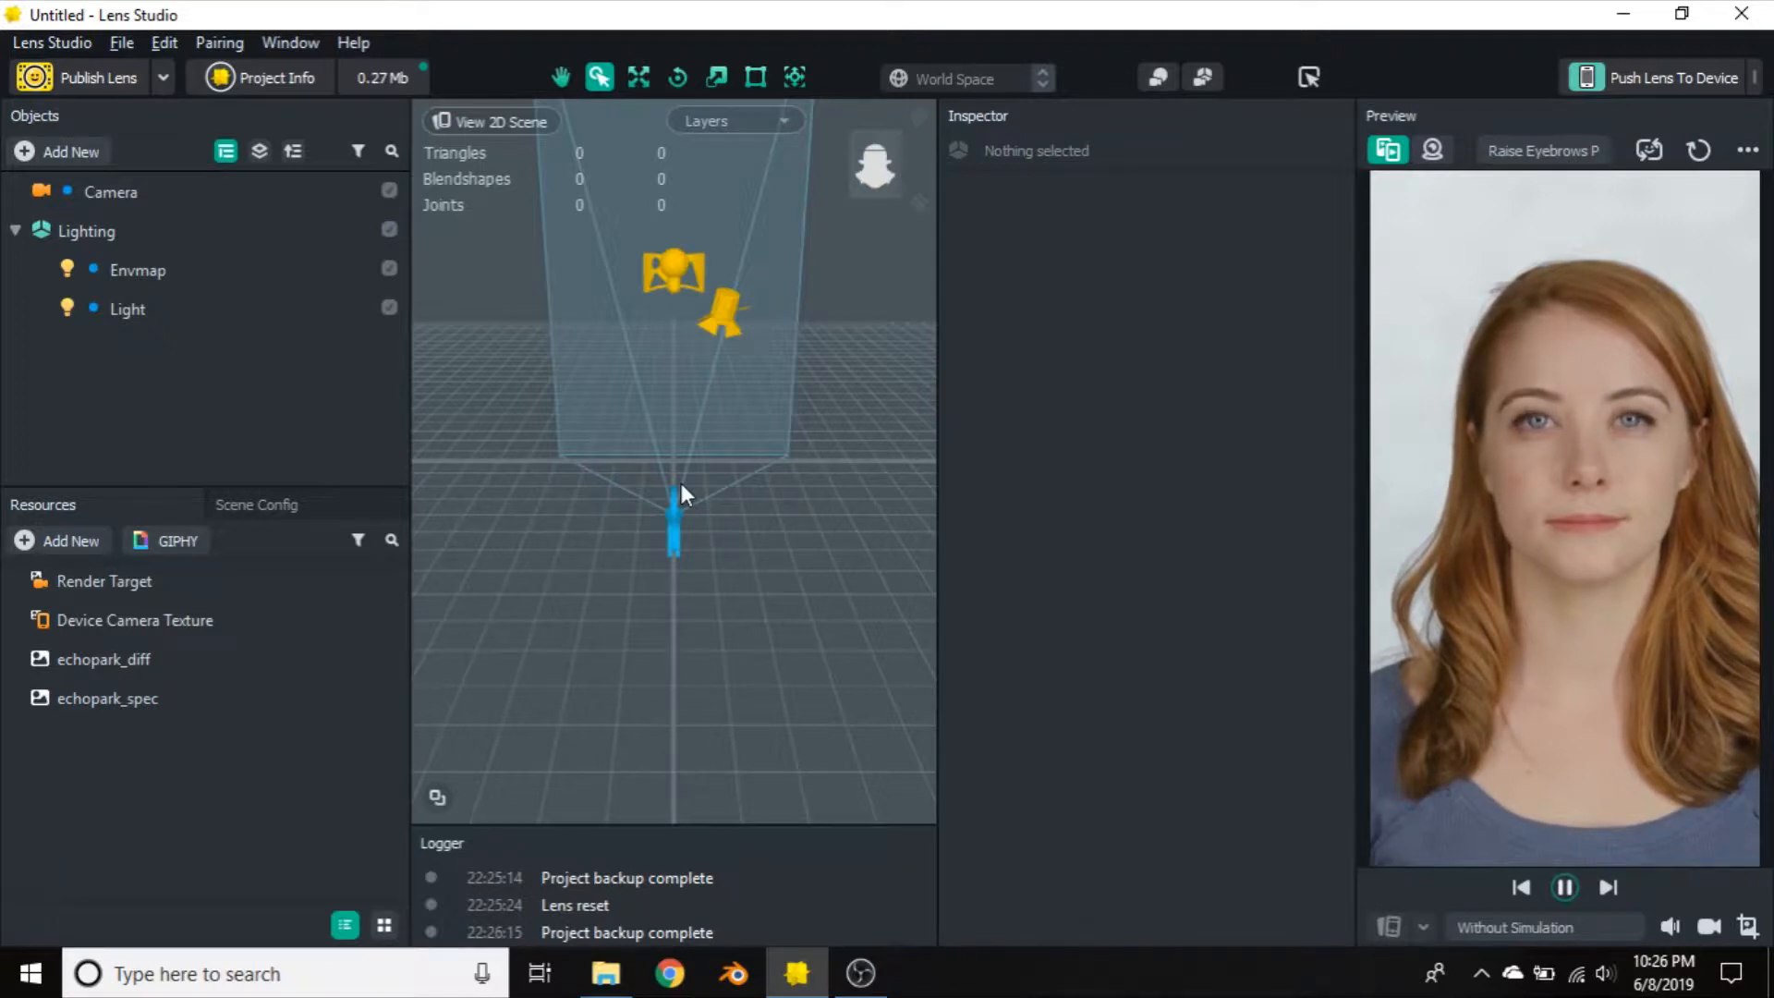
Examine the camera and lights in the 3D scene from several angles
{"action": "mouse_move", "coordinate": [874, 175]}
{"action": "left_mouse_down"}
{"action": "mouse_move", "coordinate": [793, 171]}
{"action": "mouse_move", "coordinate": [890, 166]}
{"action": "left_mouse_up"}
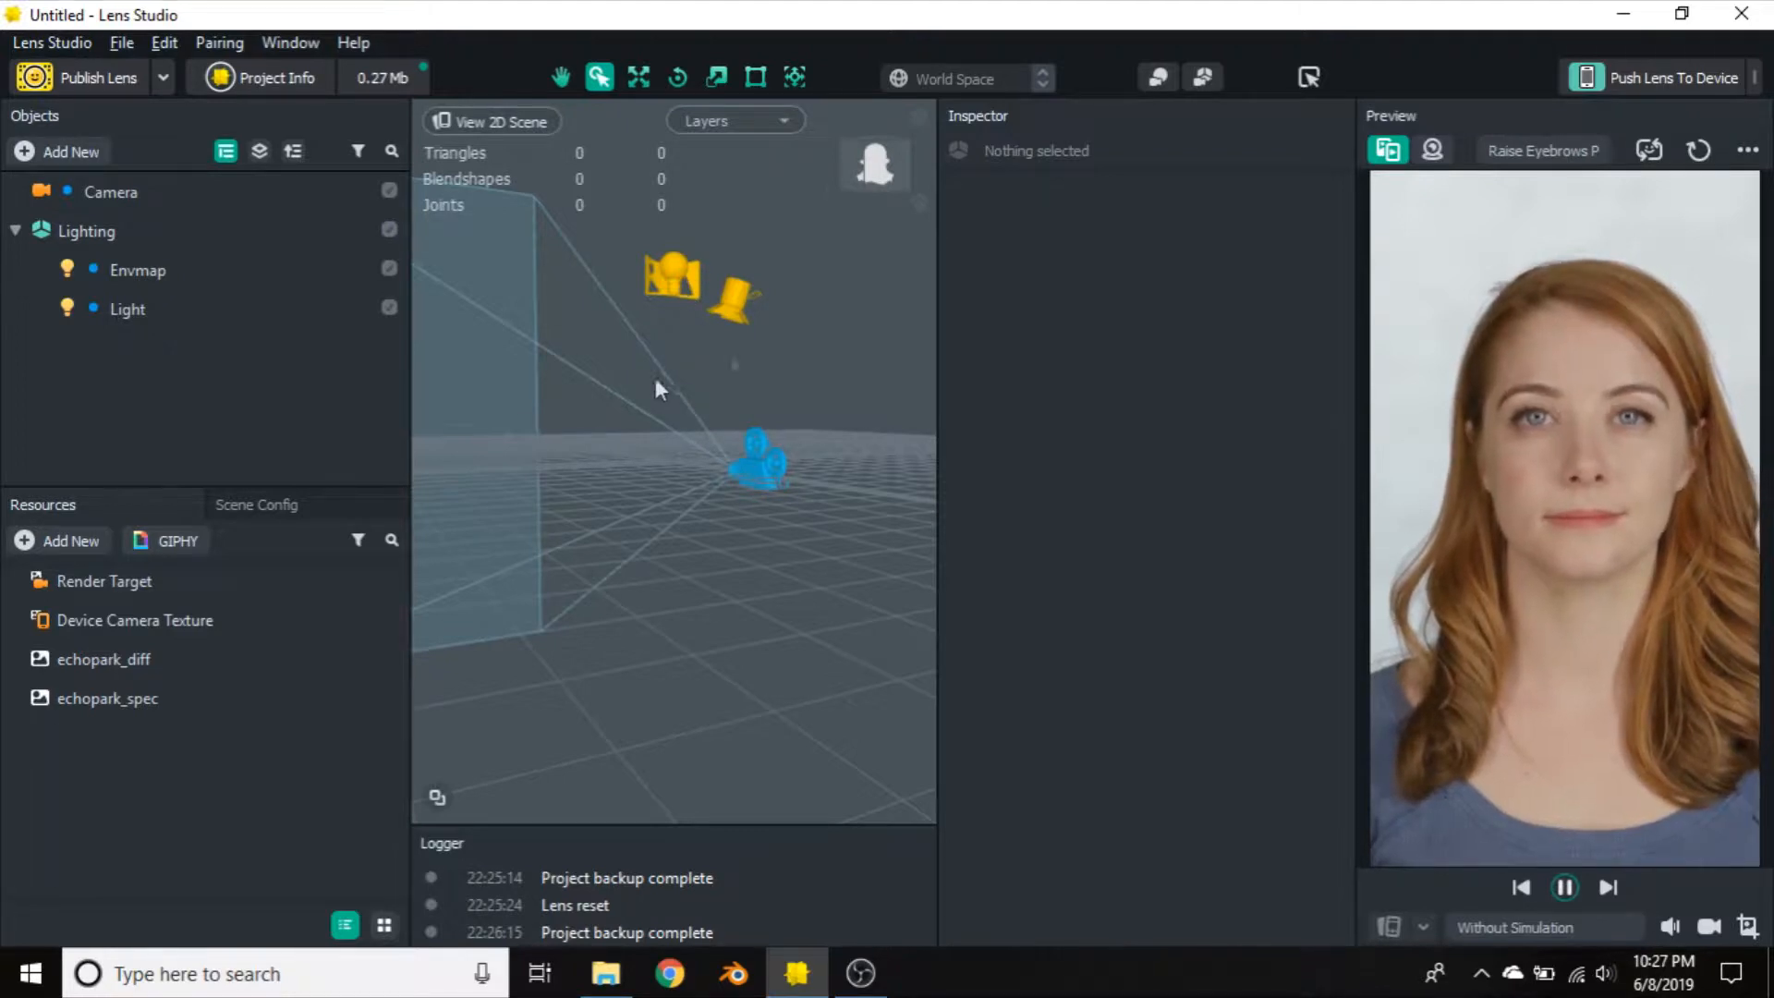
{"action": "mouse_move", "coordinate": [853, 164]}
{"action": "left_mouse_down"}
{"action": "mouse_move", "coordinate": [823, 169]}
{"action": "mouse_move", "coordinate": [861, 162]}
{"action": "left_mouse_up"}
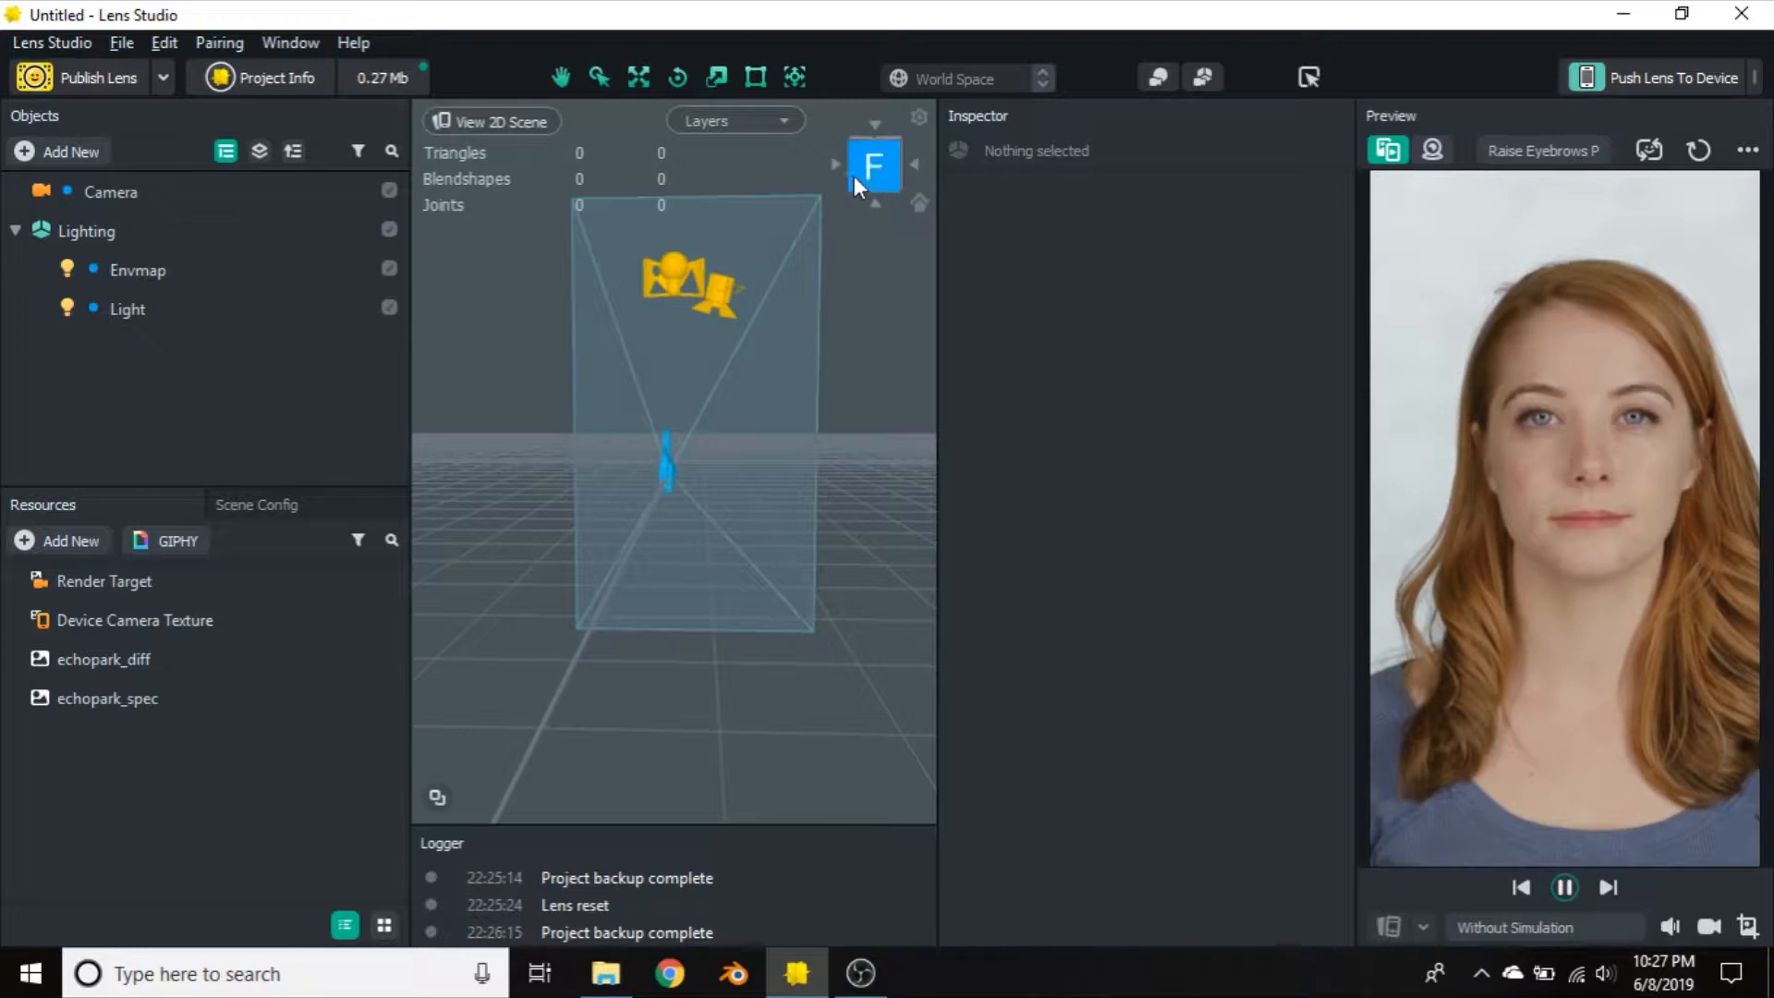
{"action": "mouse_move", "coordinate": [854, 176]}
{"action": "left_mouse_down"}
{"action": "mouse_move", "coordinate": [892, 162]}
{"action": "mouse_move", "coordinate": [831, 177]}
{"action": "mouse_move", "coordinate": [857, 175]}
{"action": "left_mouse_up"}
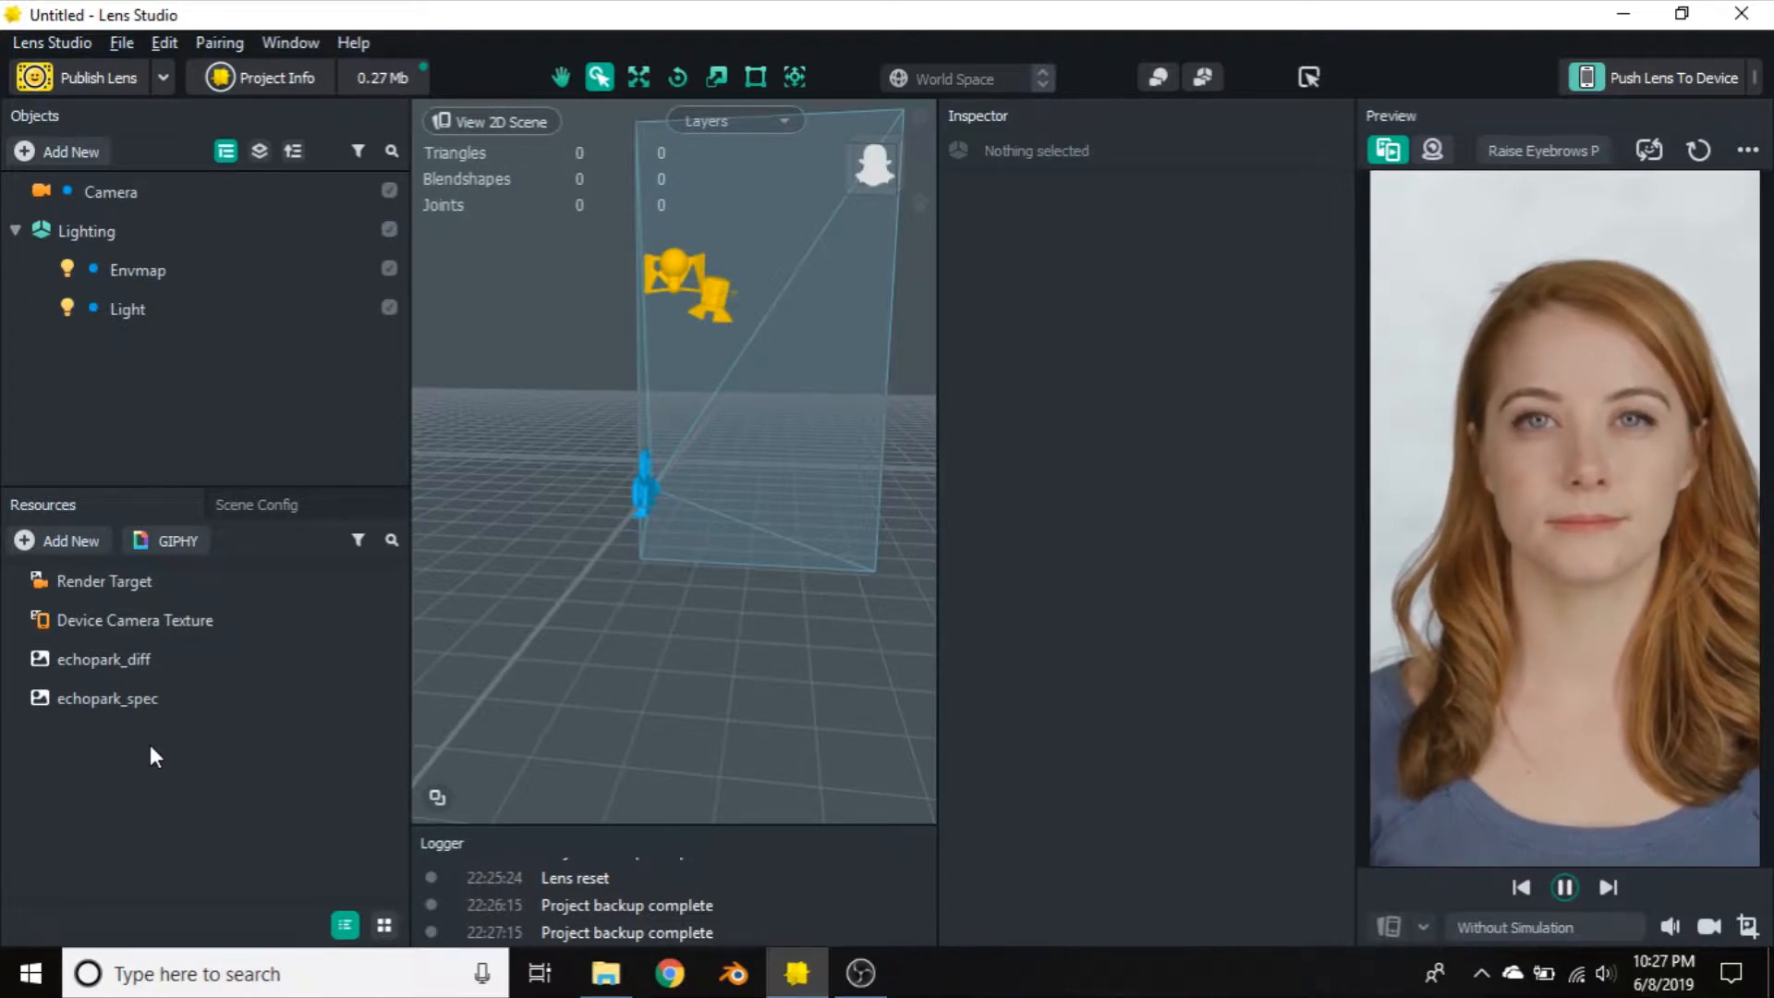
Look through the resource types that can be added, from scripts and textures to materials and markers
{"action": "left_click", "coordinate": [102, 538]}
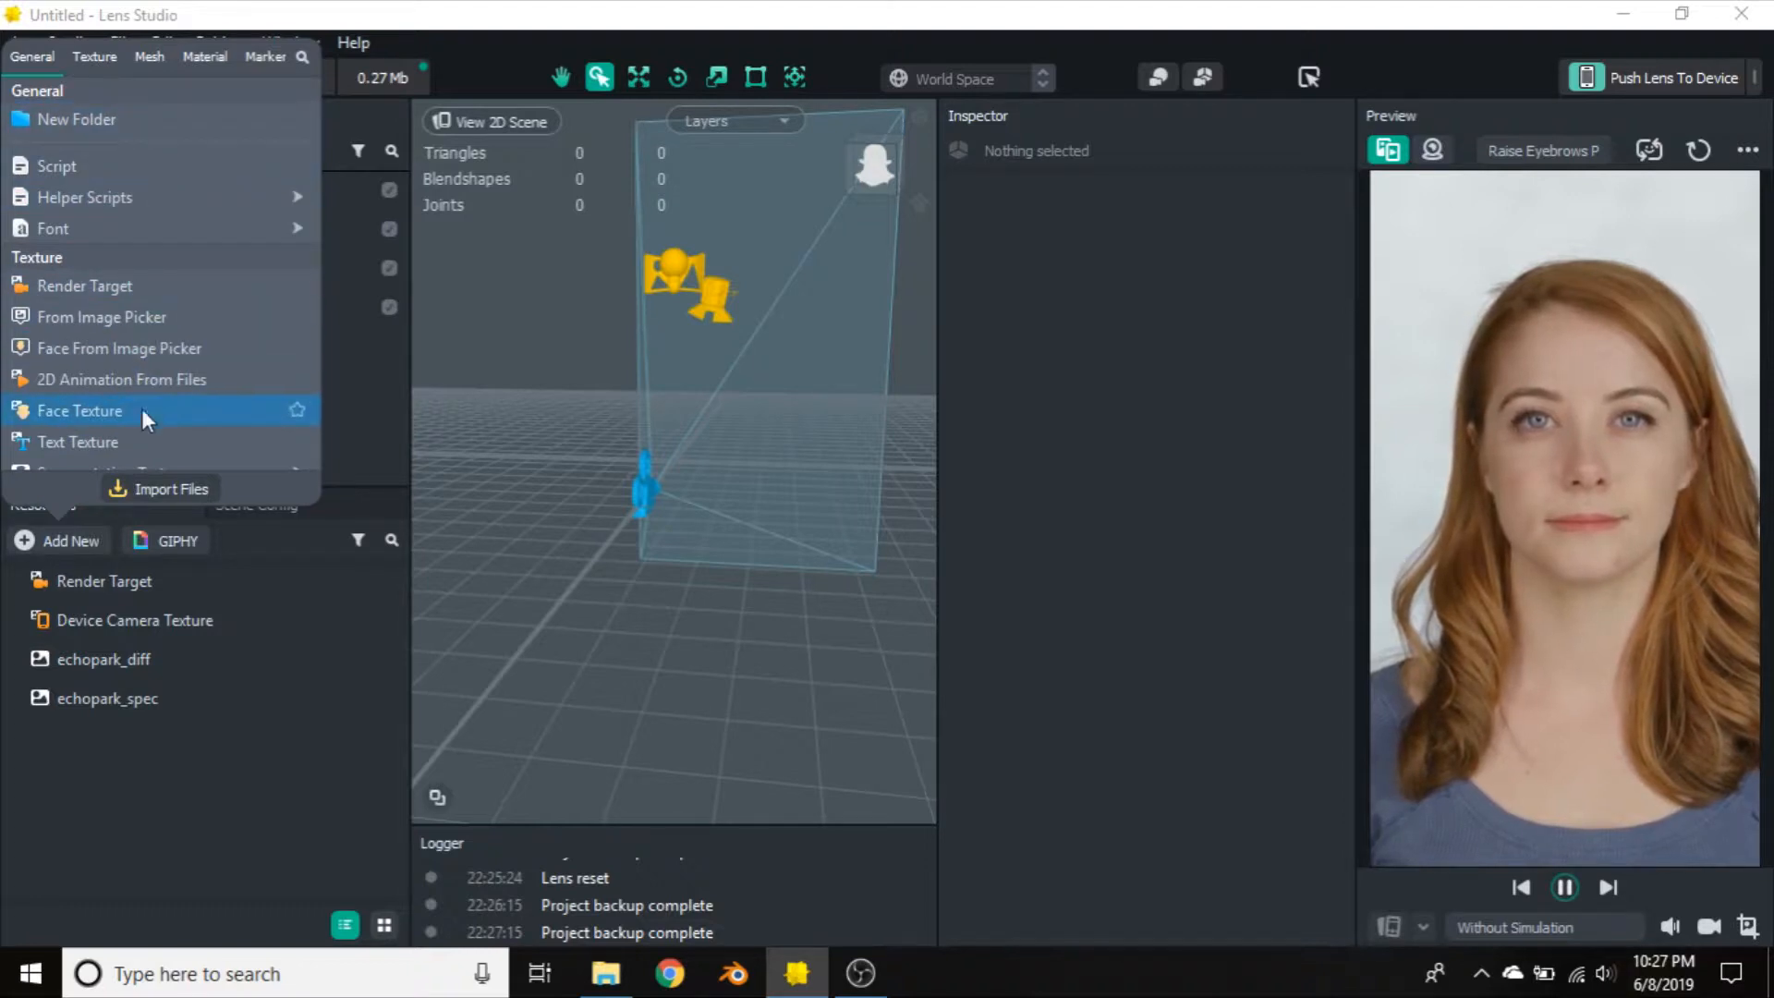
{"action": "scroll", "coordinate": [141, 397], "scroll_direction": "down", "scroll_amount": 10}
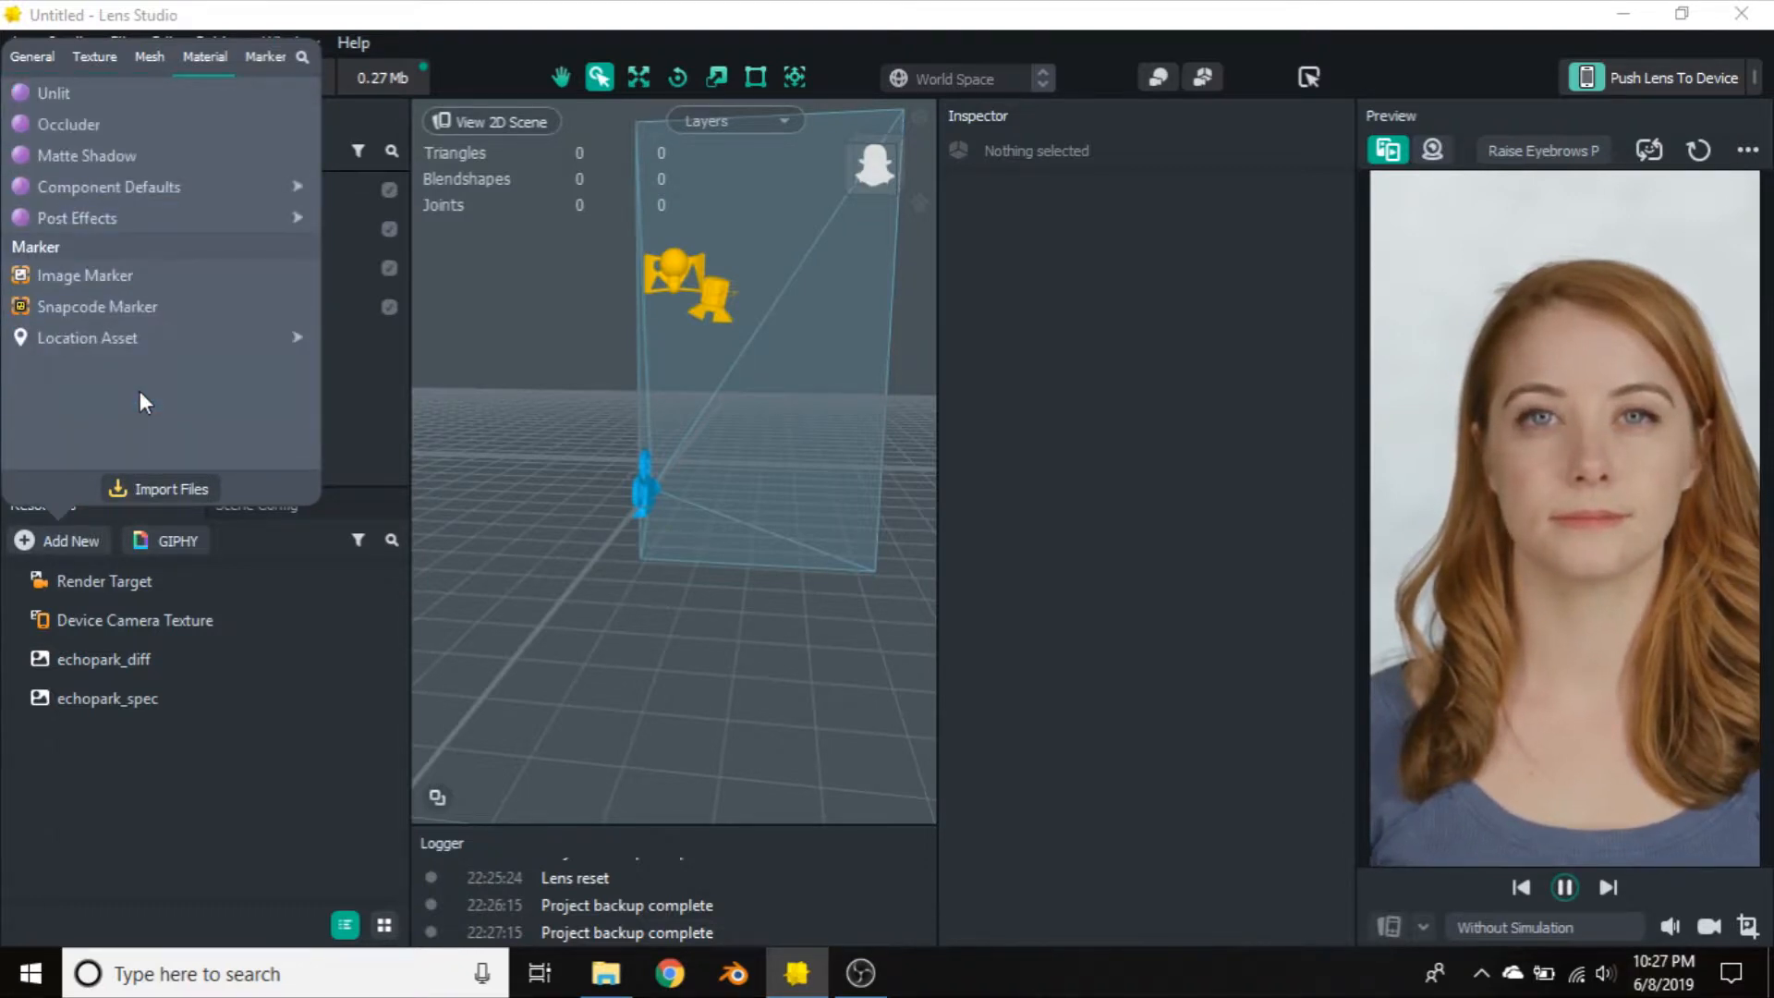
{"action": "scroll", "coordinate": [140, 391], "scroll_direction": "up", "scroll_amount": 10}
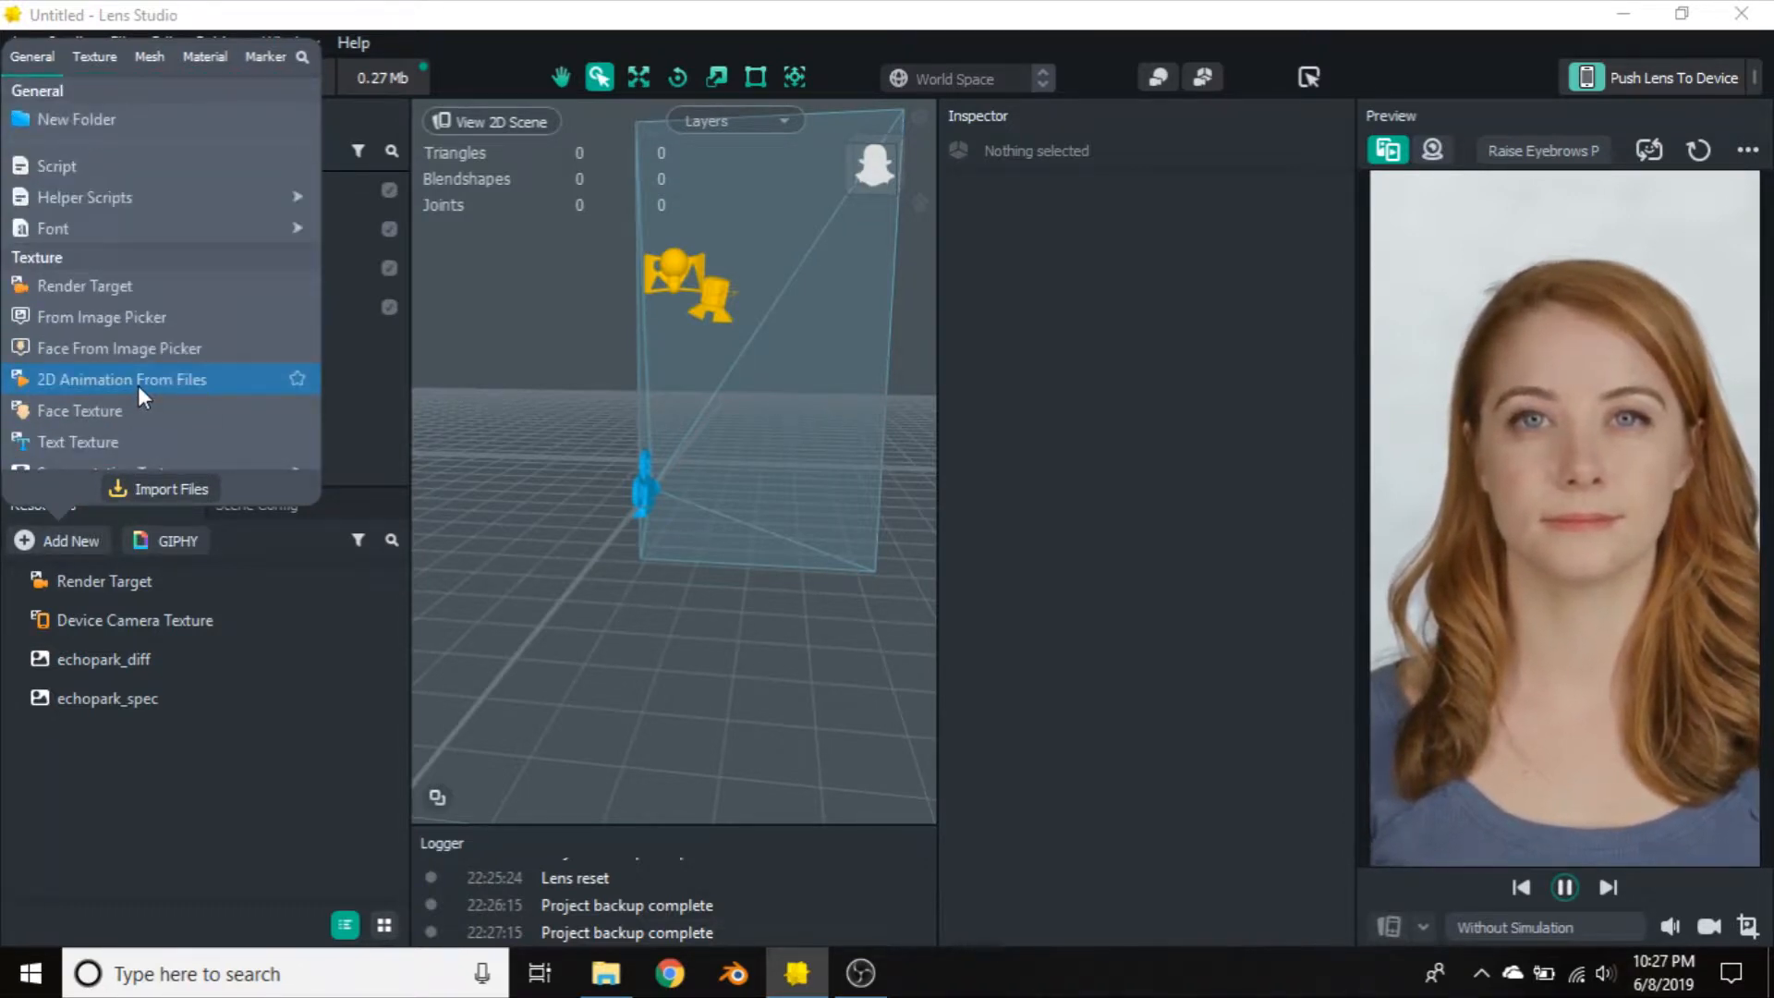
{"action": "left_click", "coordinate": [134, 662]}
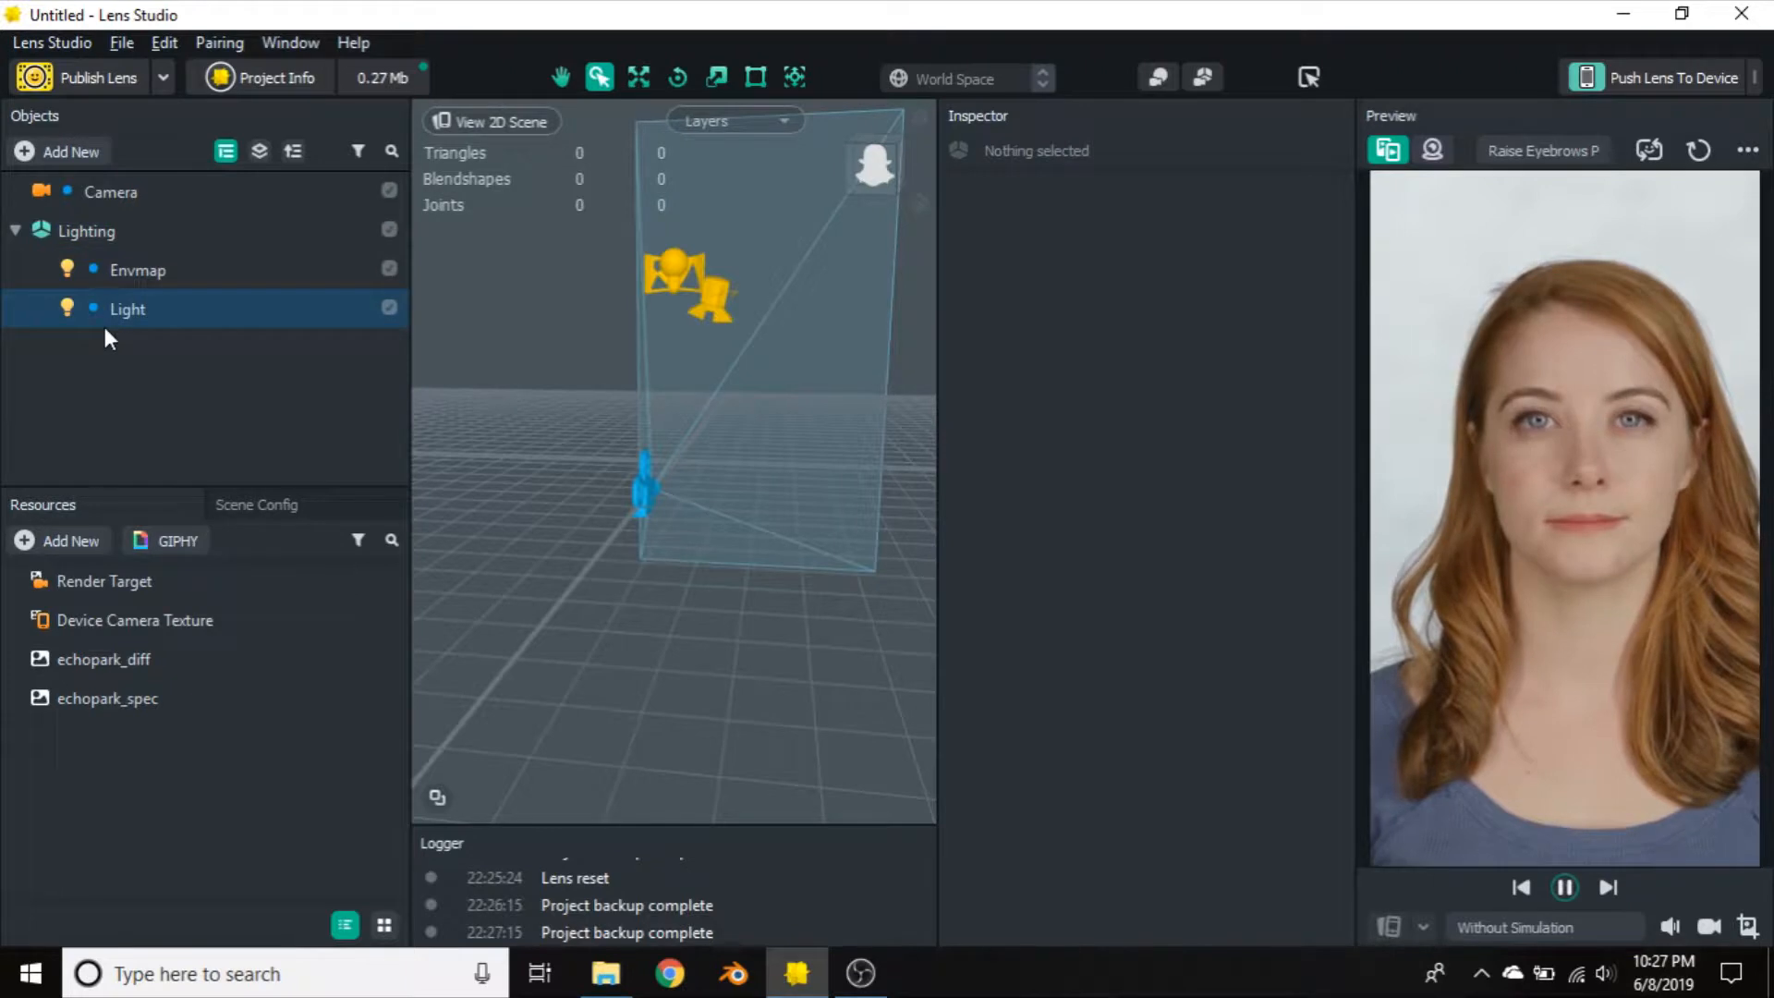
Collapse the Lighting group, try the Layers and Render Order modes of the object list, and return it to Default mode
{"action": "left_click", "coordinate": [16, 231]}
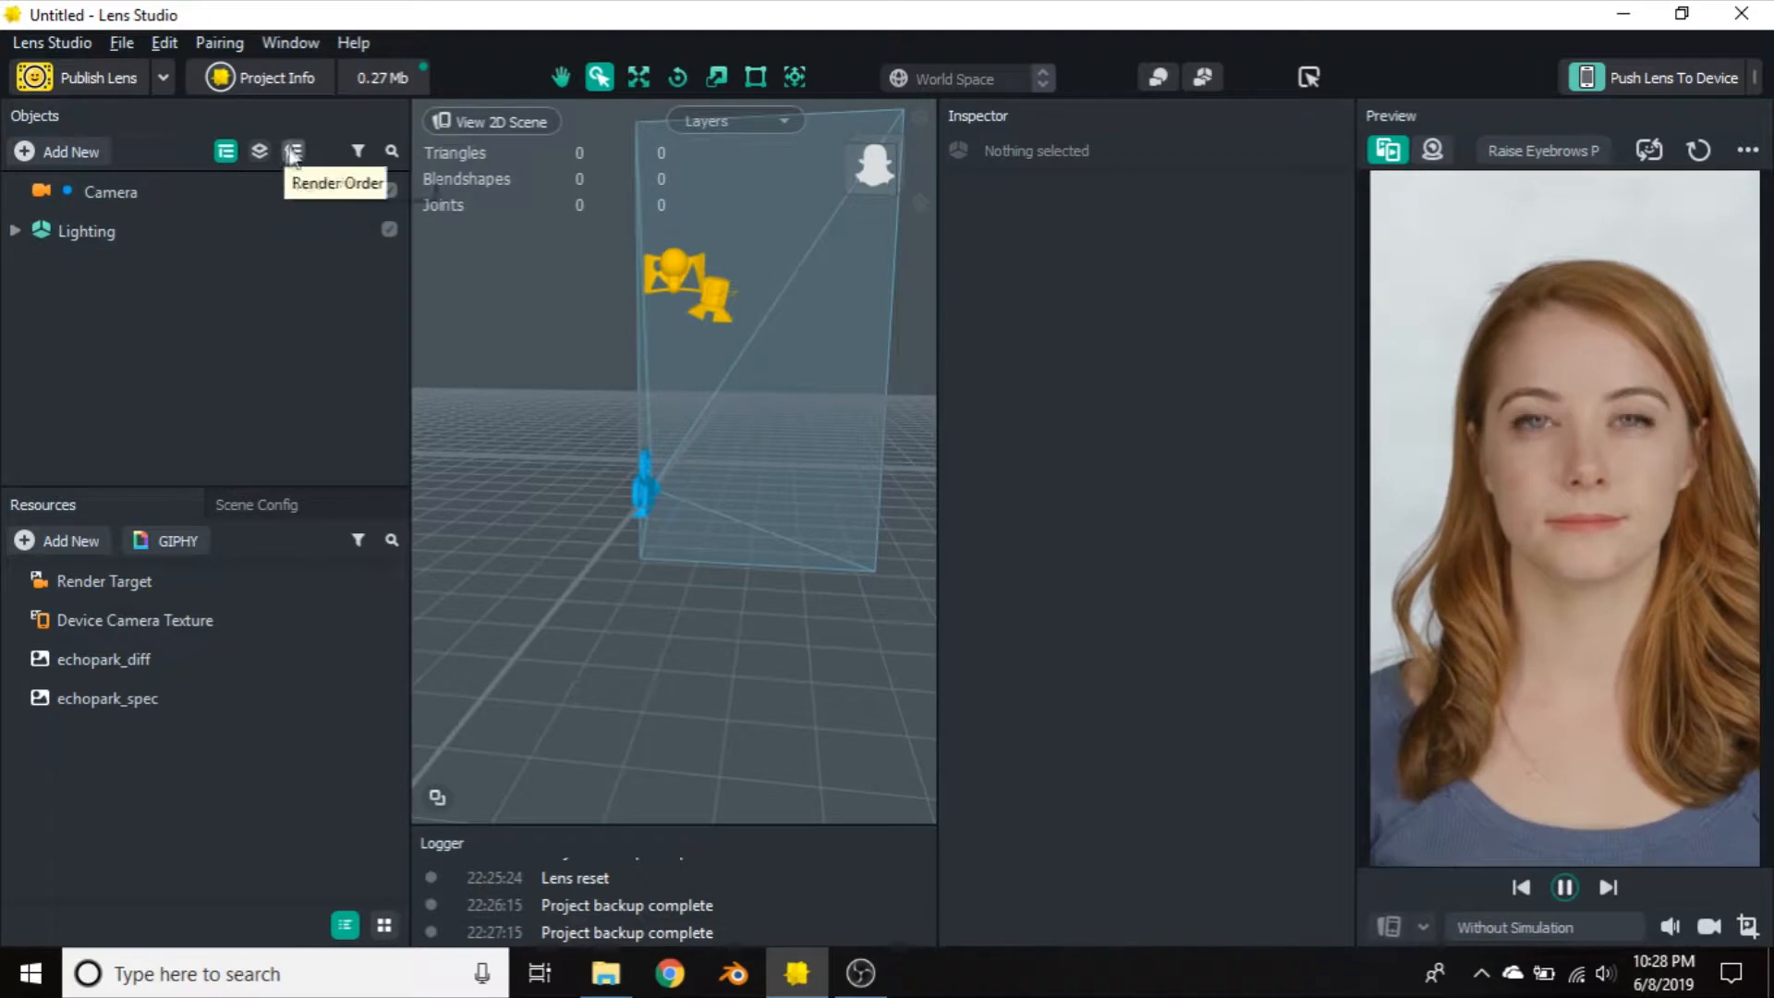
{"action": "left_click", "coordinate": [259, 150]}
{"action": "left_click", "coordinate": [226, 150]}
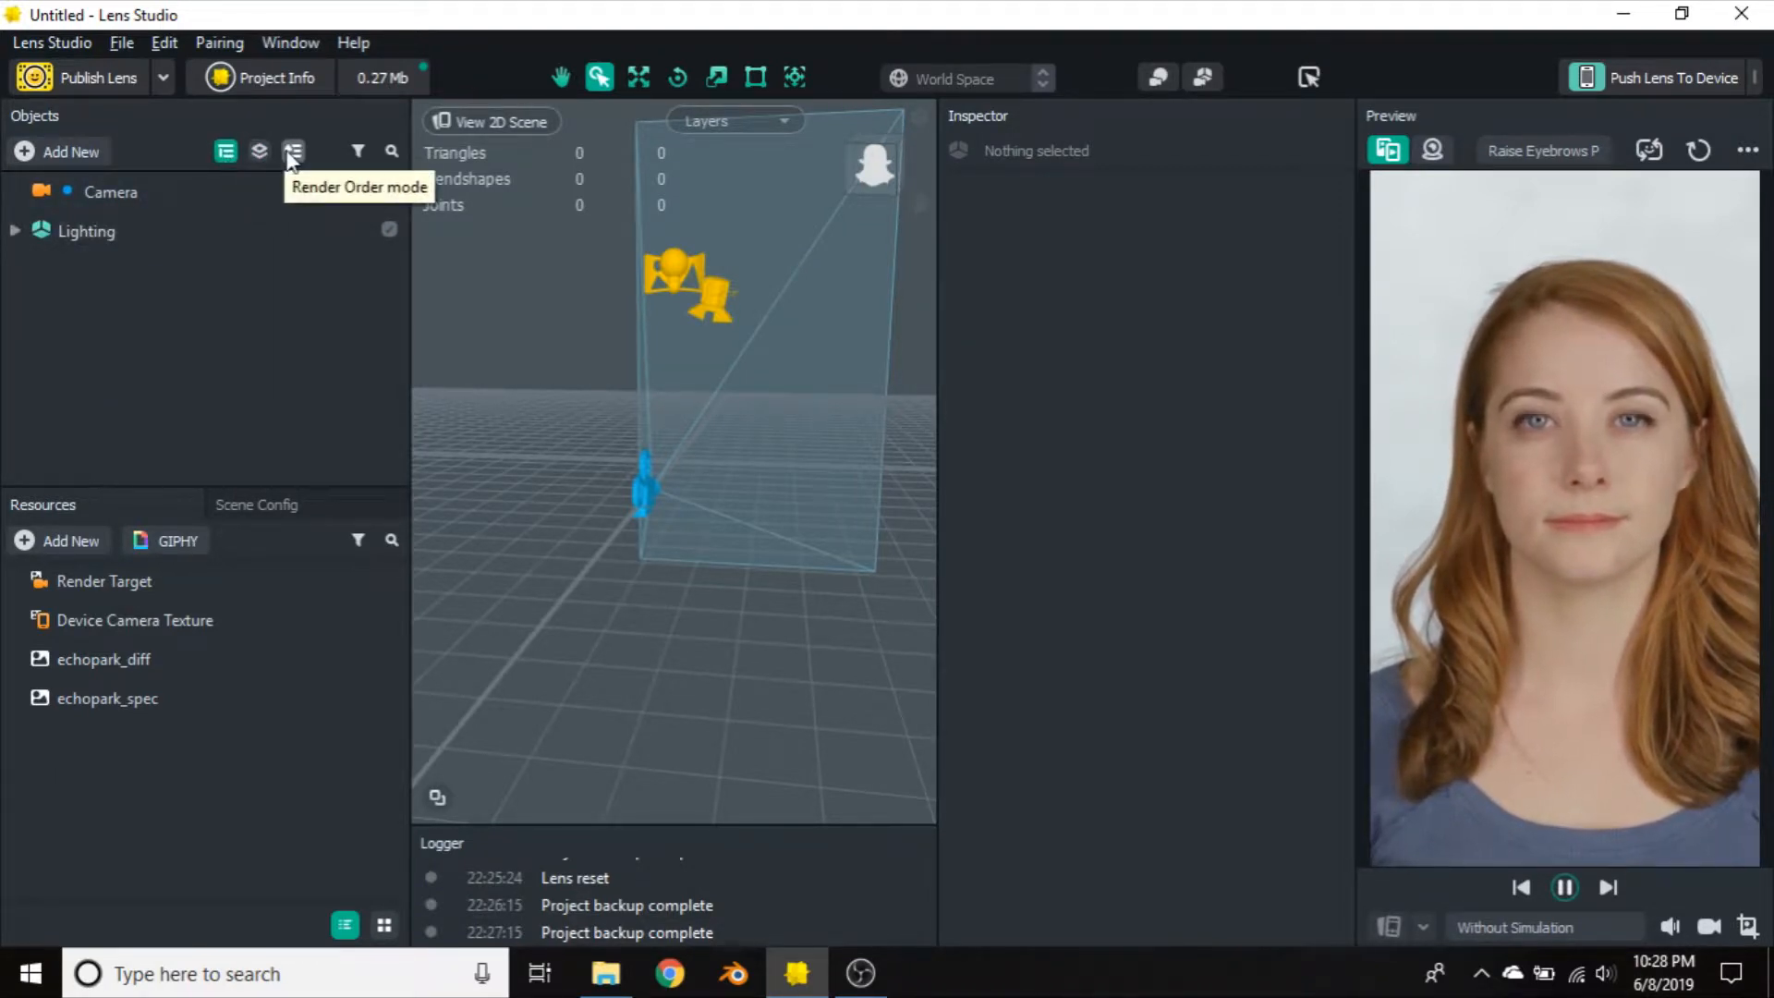
{"action": "left_click", "coordinate": [292, 159]}
{"action": "left_click", "coordinate": [226, 151]}
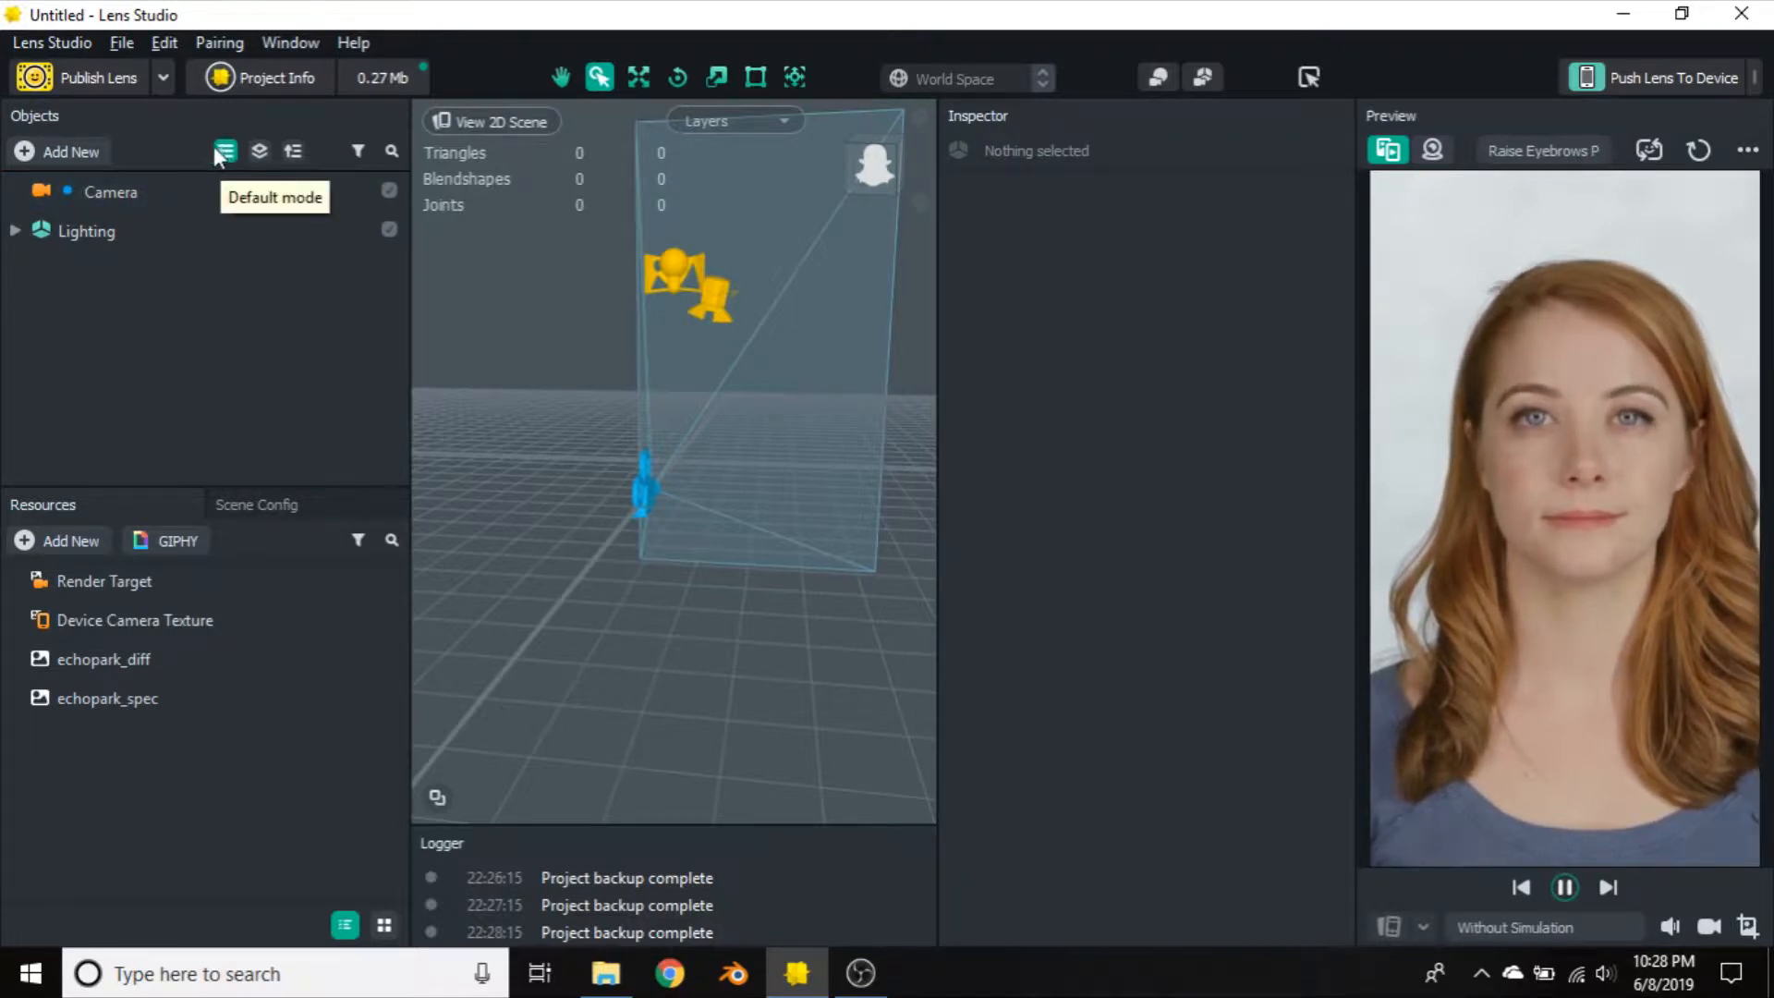
Look through the object types that can be added to the scene, from general objects and tracking to meshes and face effects
{"action": "left_click", "coordinate": [63, 152]}
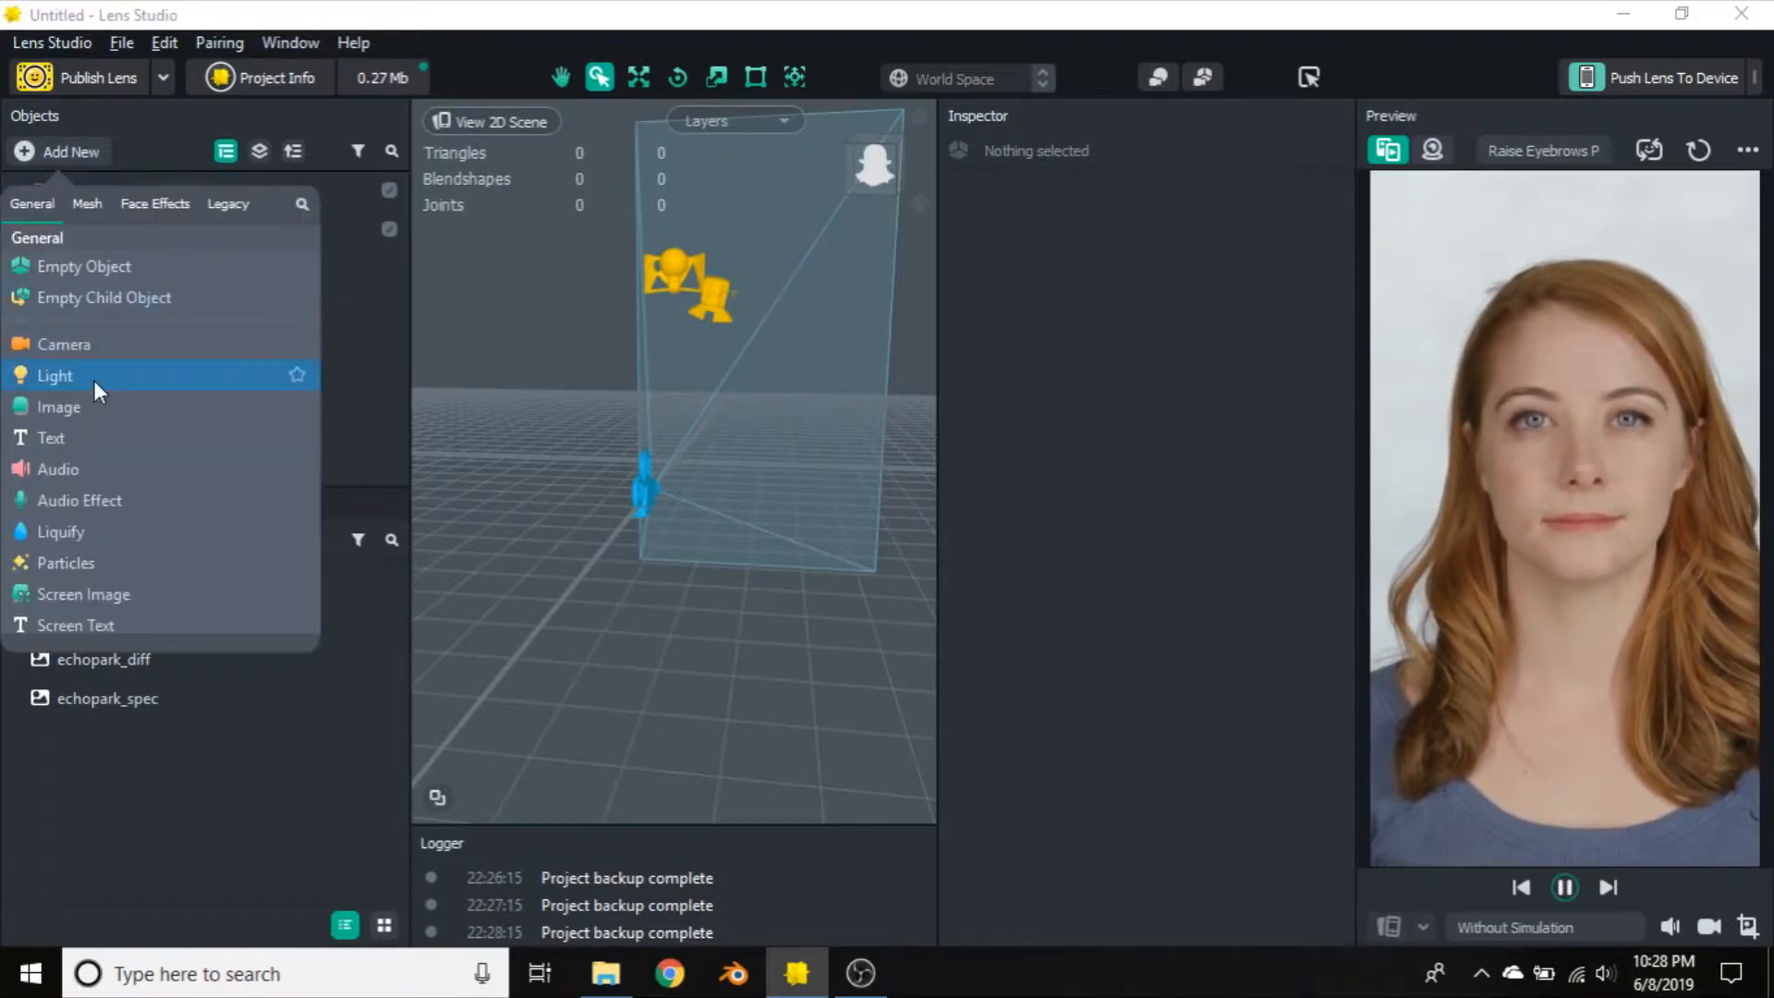
{"action": "scroll", "coordinate": [157, 431], "scroll_direction": "down", "scroll_amount": 4}
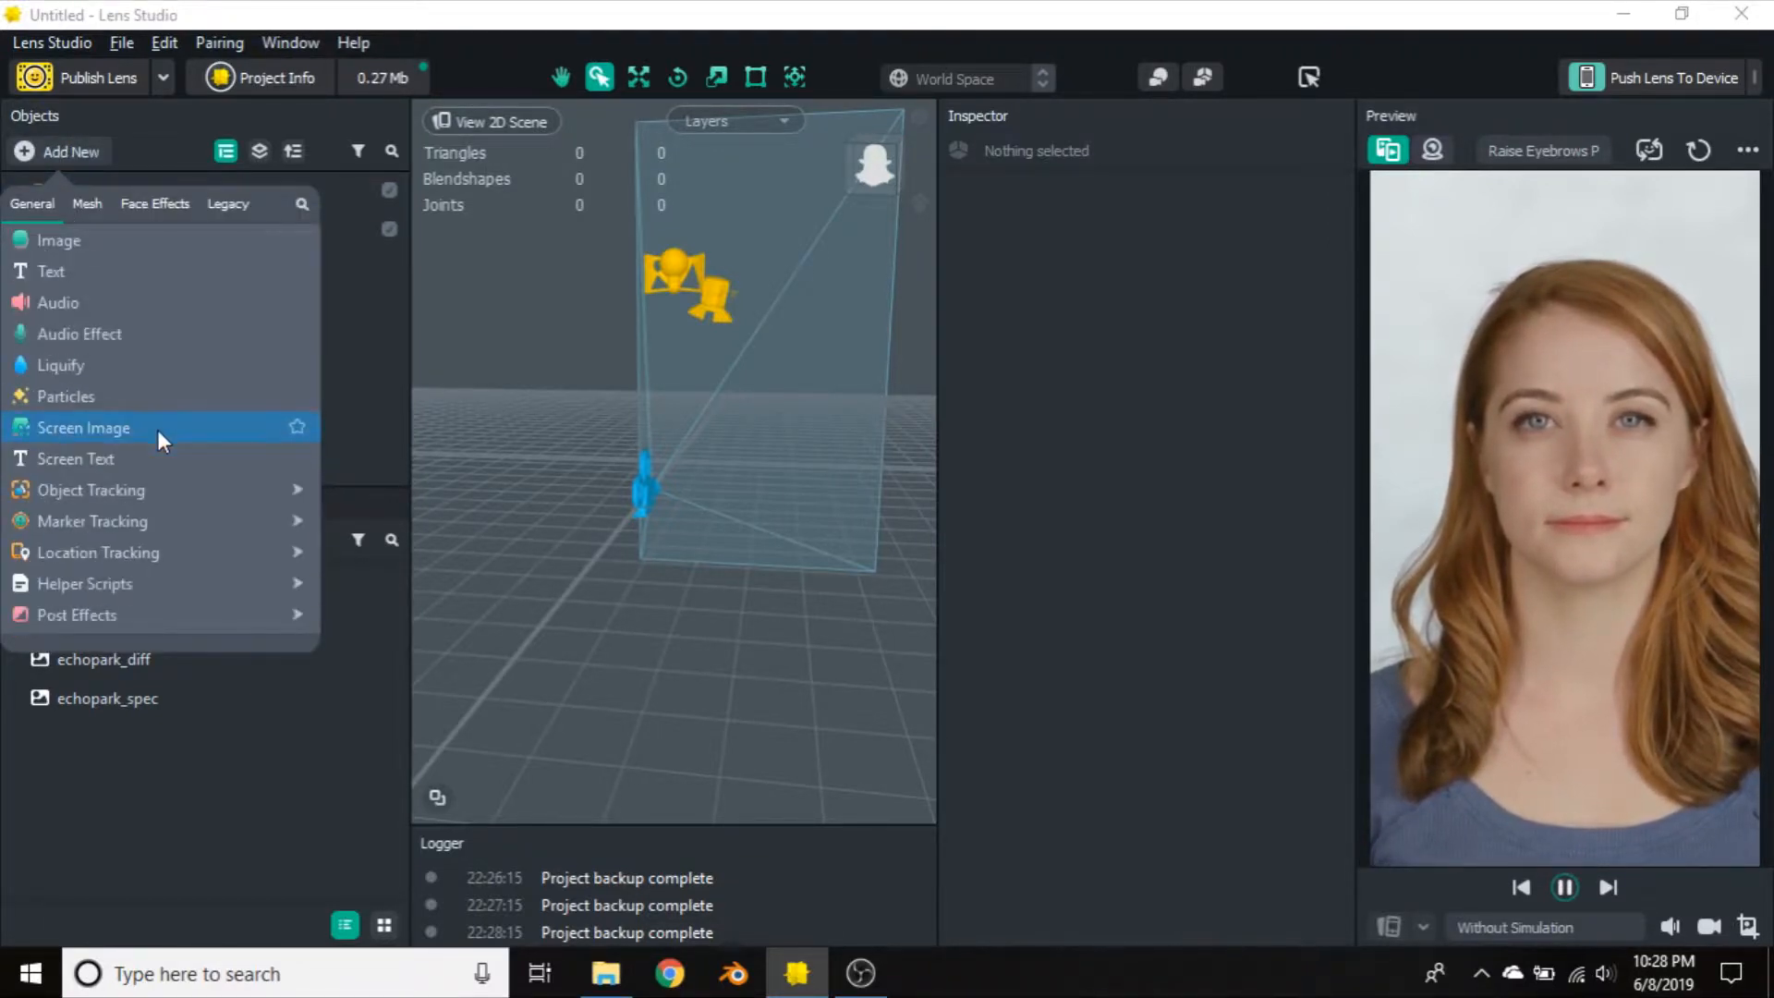
{"action": "mouse_move", "coordinate": [159, 427]}
{"action": "mouse_move", "coordinate": [154, 394]}
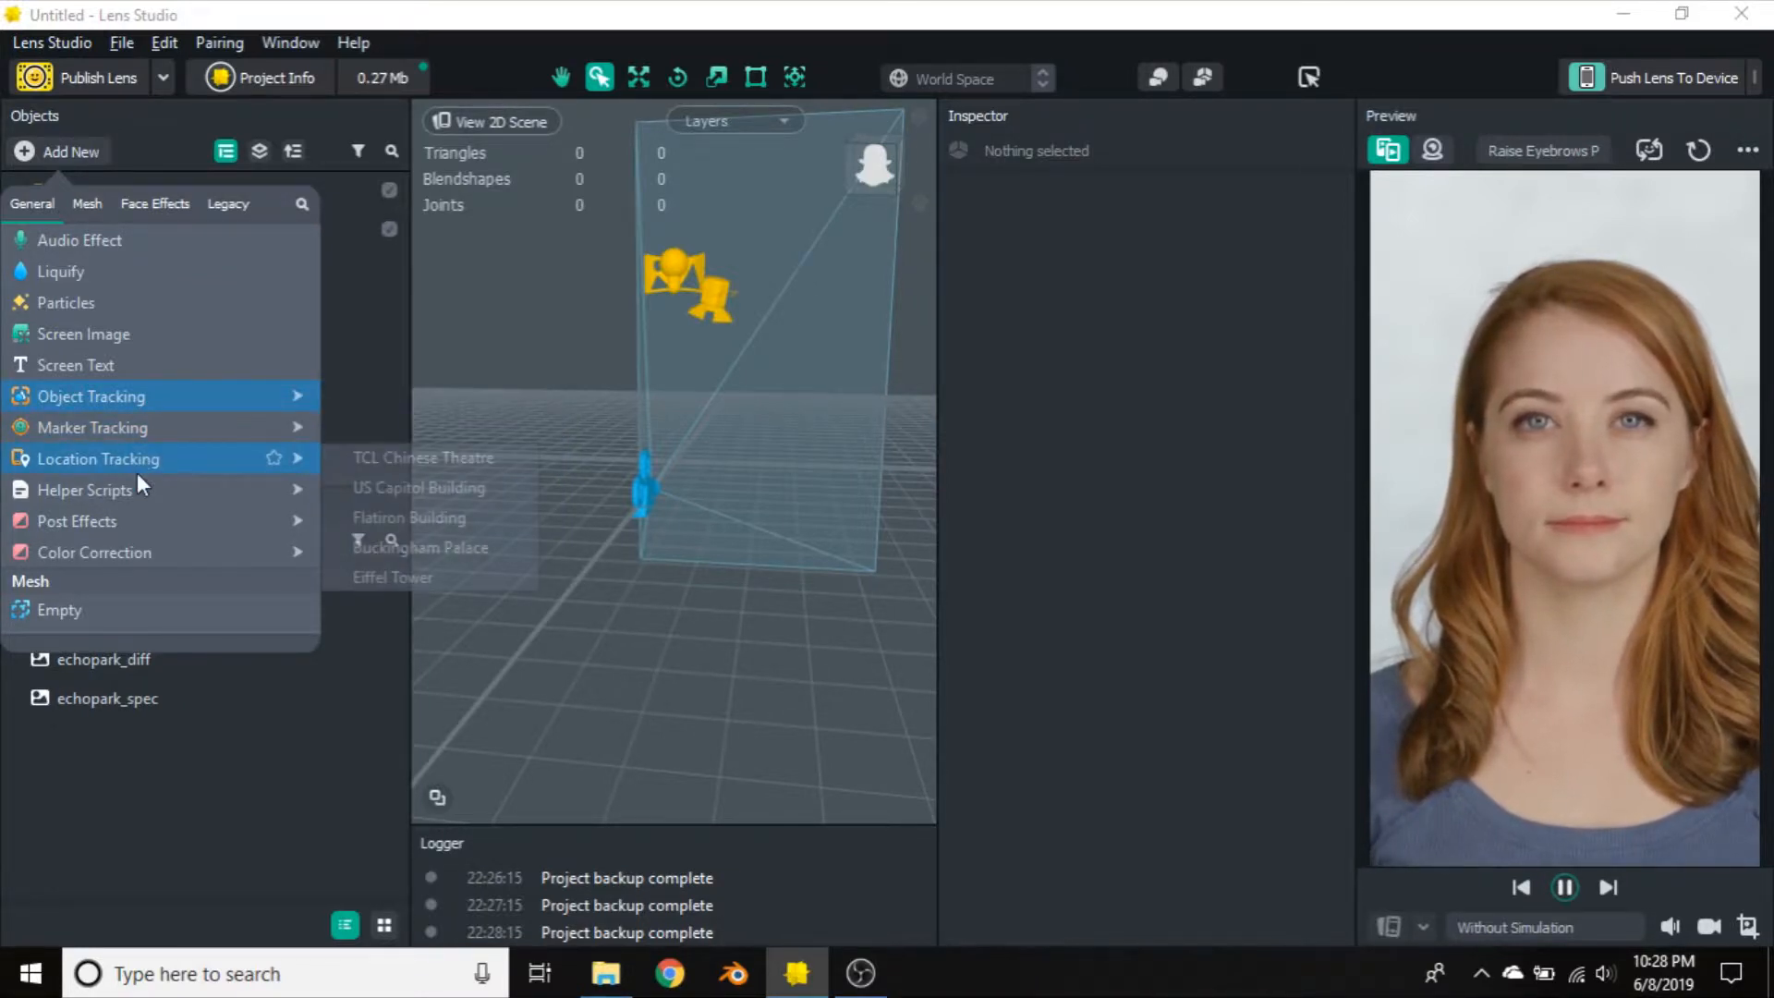
{"action": "mouse_move", "coordinate": [168, 491]}
{"action": "scroll", "coordinate": [153, 504], "scroll_direction": "down", "scroll_amount": 7}
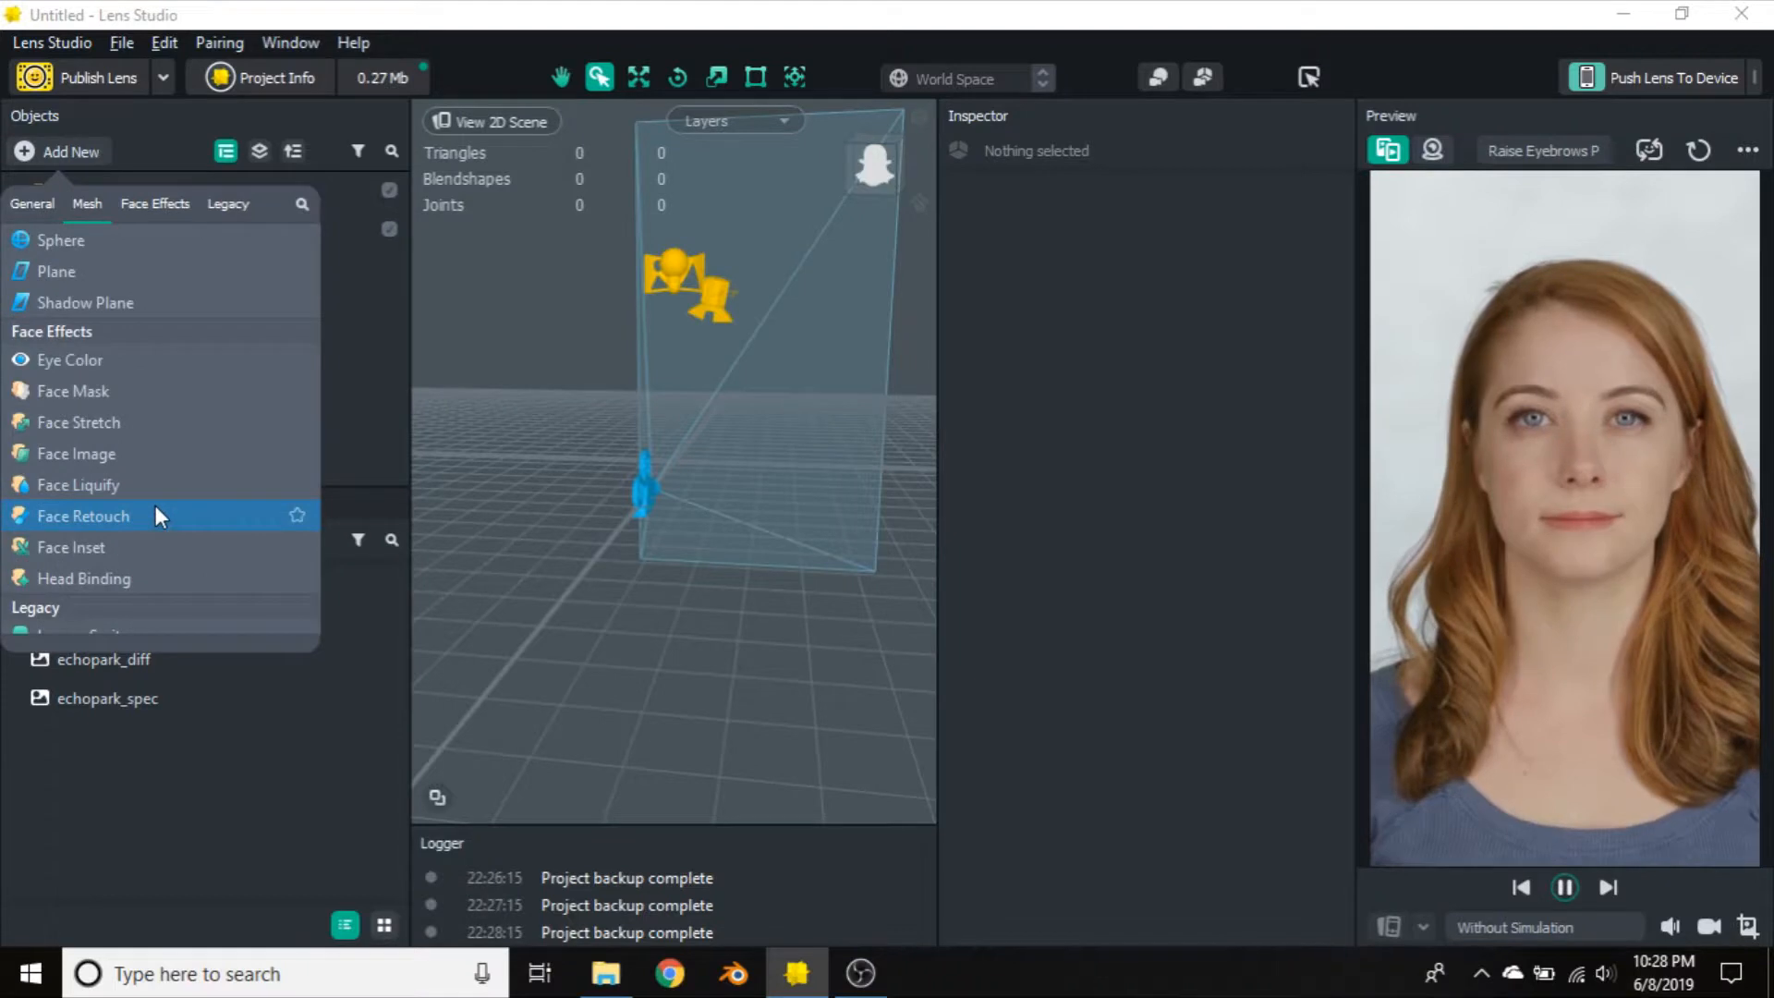
{"action": "scroll", "coordinate": [153, 490], "scroll_direction": "up", "scroll_amount": 2}
{"action": "left_click", "coordinate": [142, 200]}
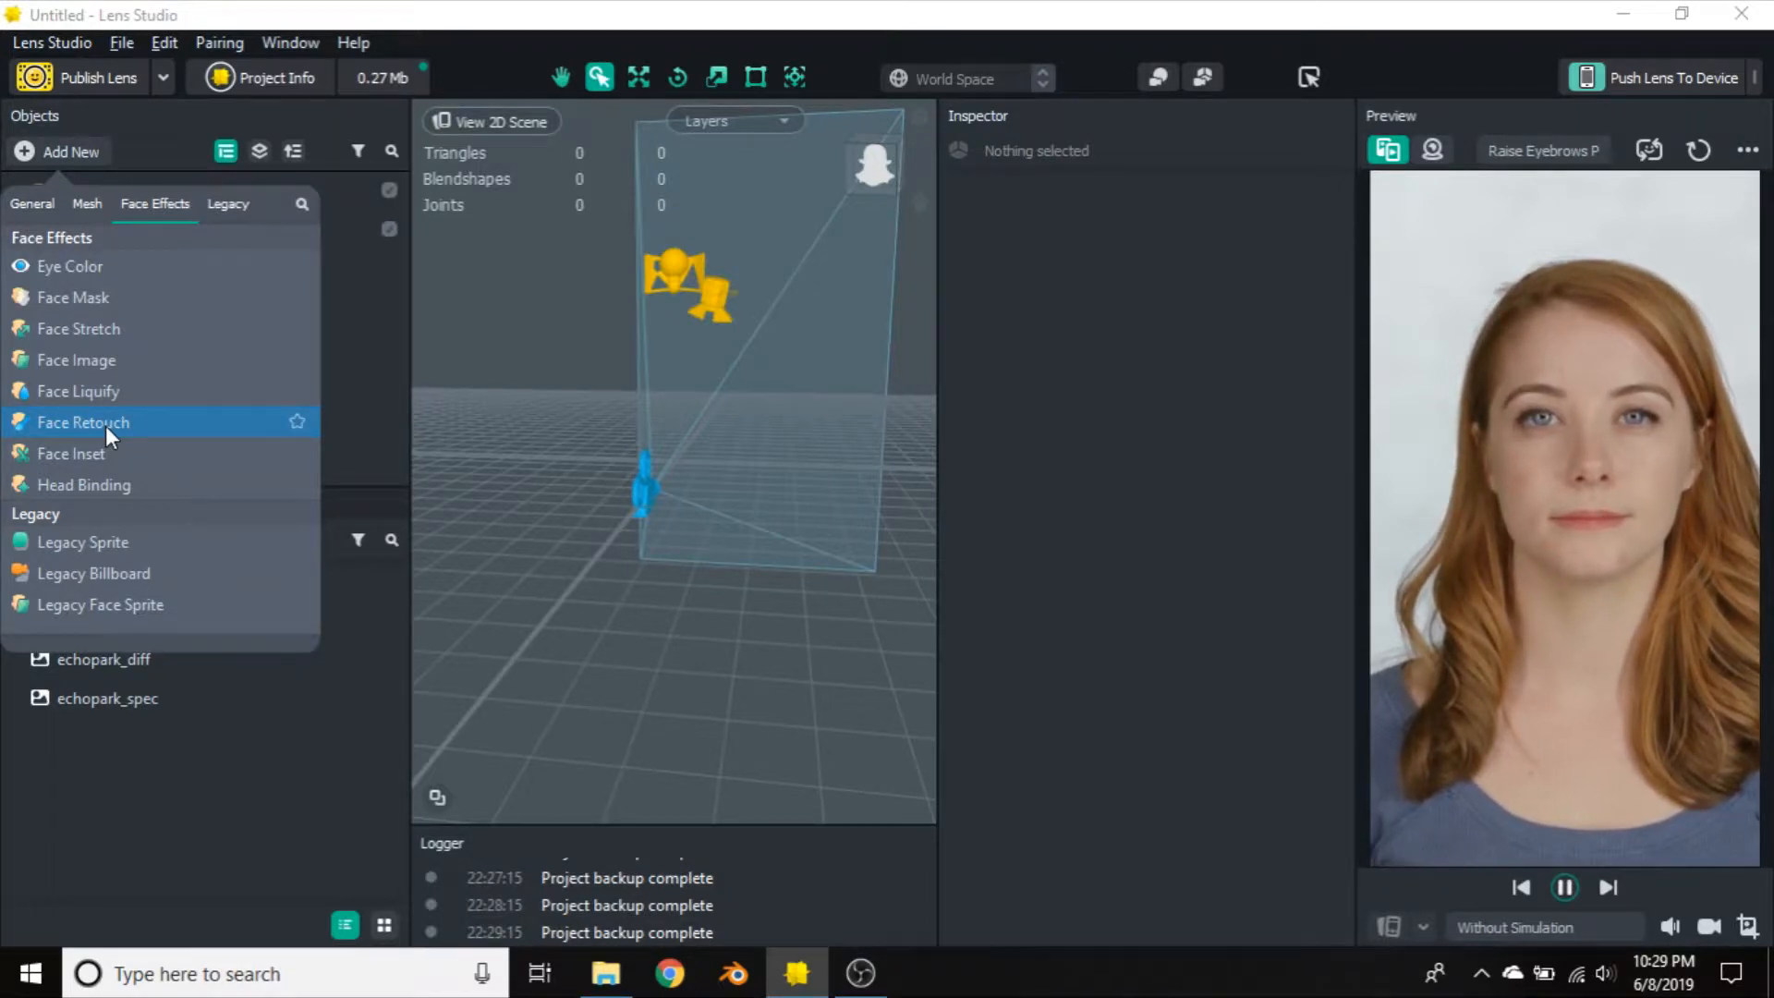
Add a Face Stretch effect to the scene and inspect its Transform settings
{"action": "left_click", "coordinate": [96, 326]}
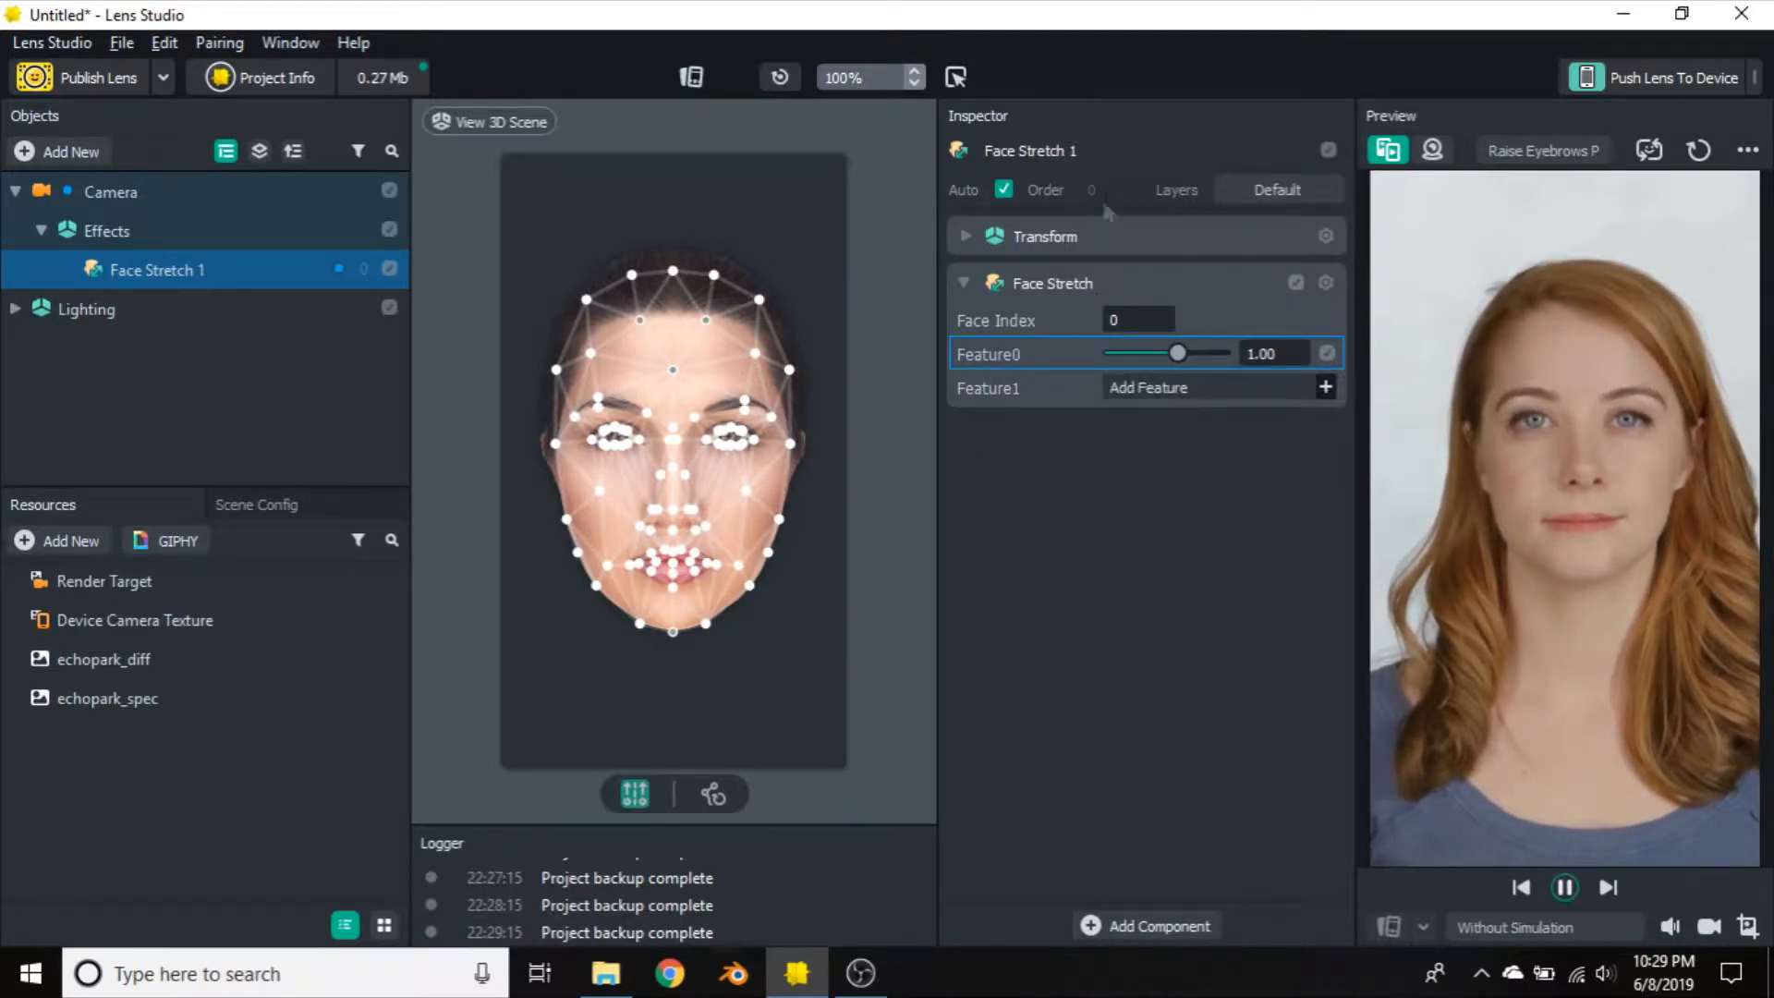
{"action": "left_click", "coordinate": [962, 234]}
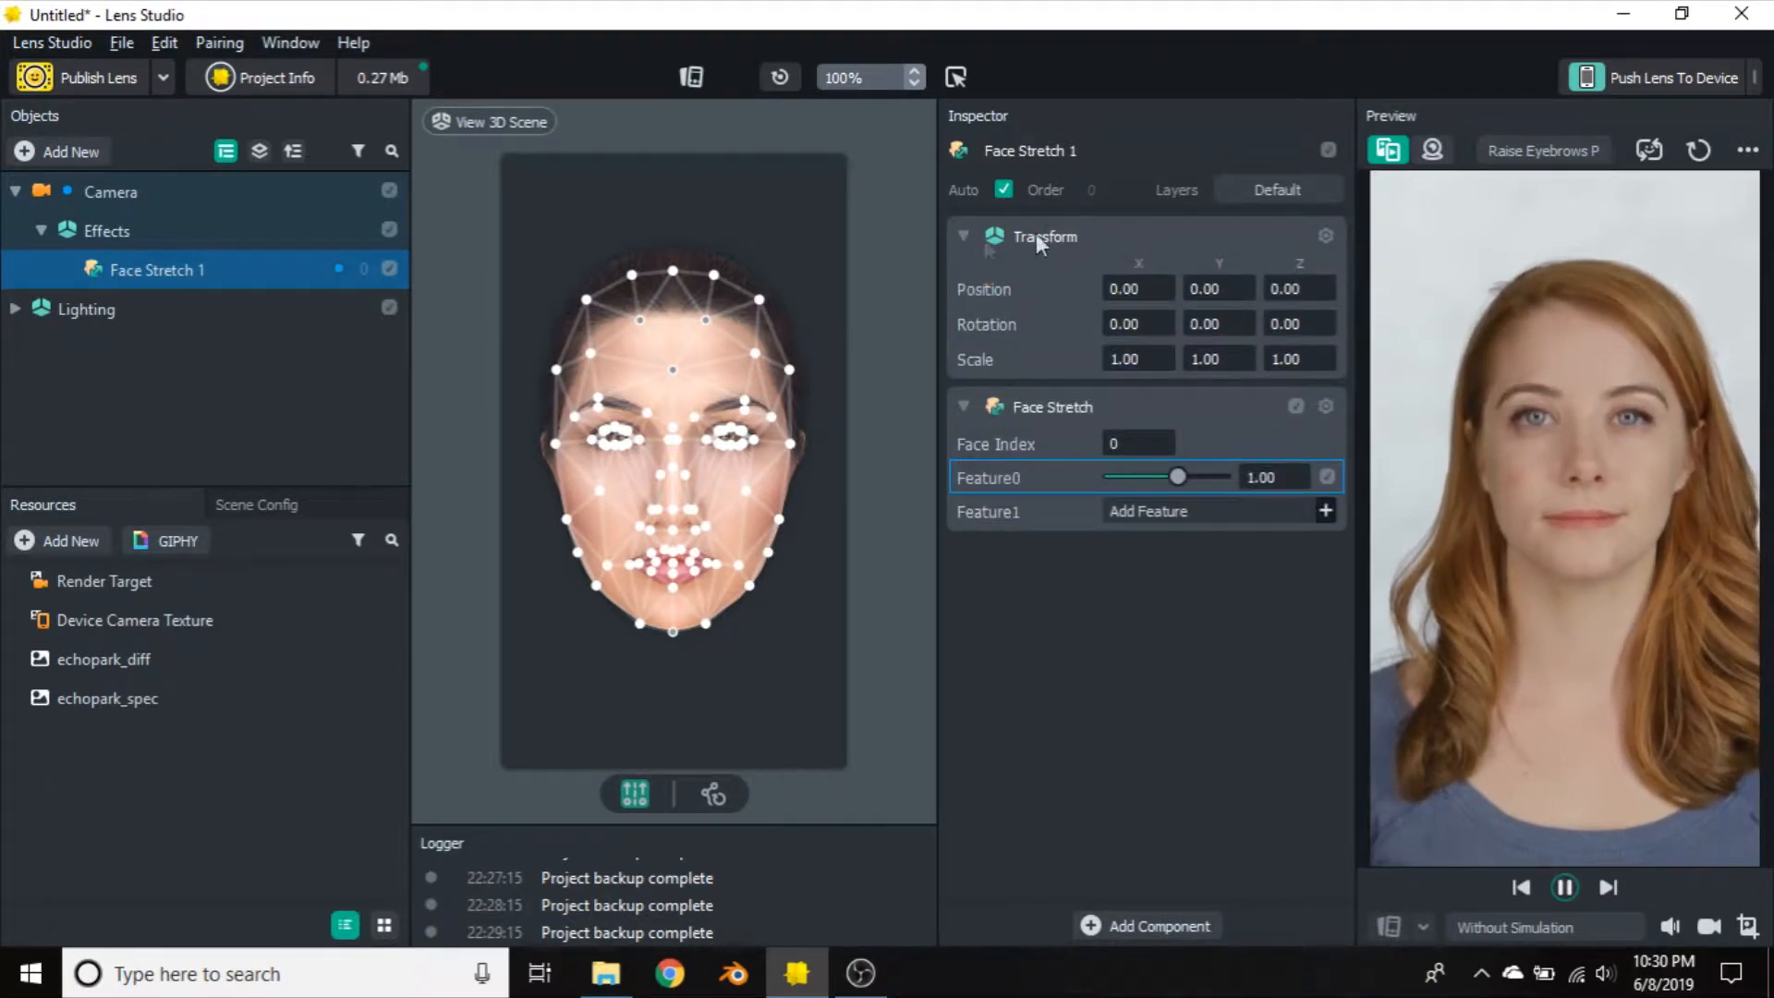
{"action": "left_click", "coordinate": [963, 237]}
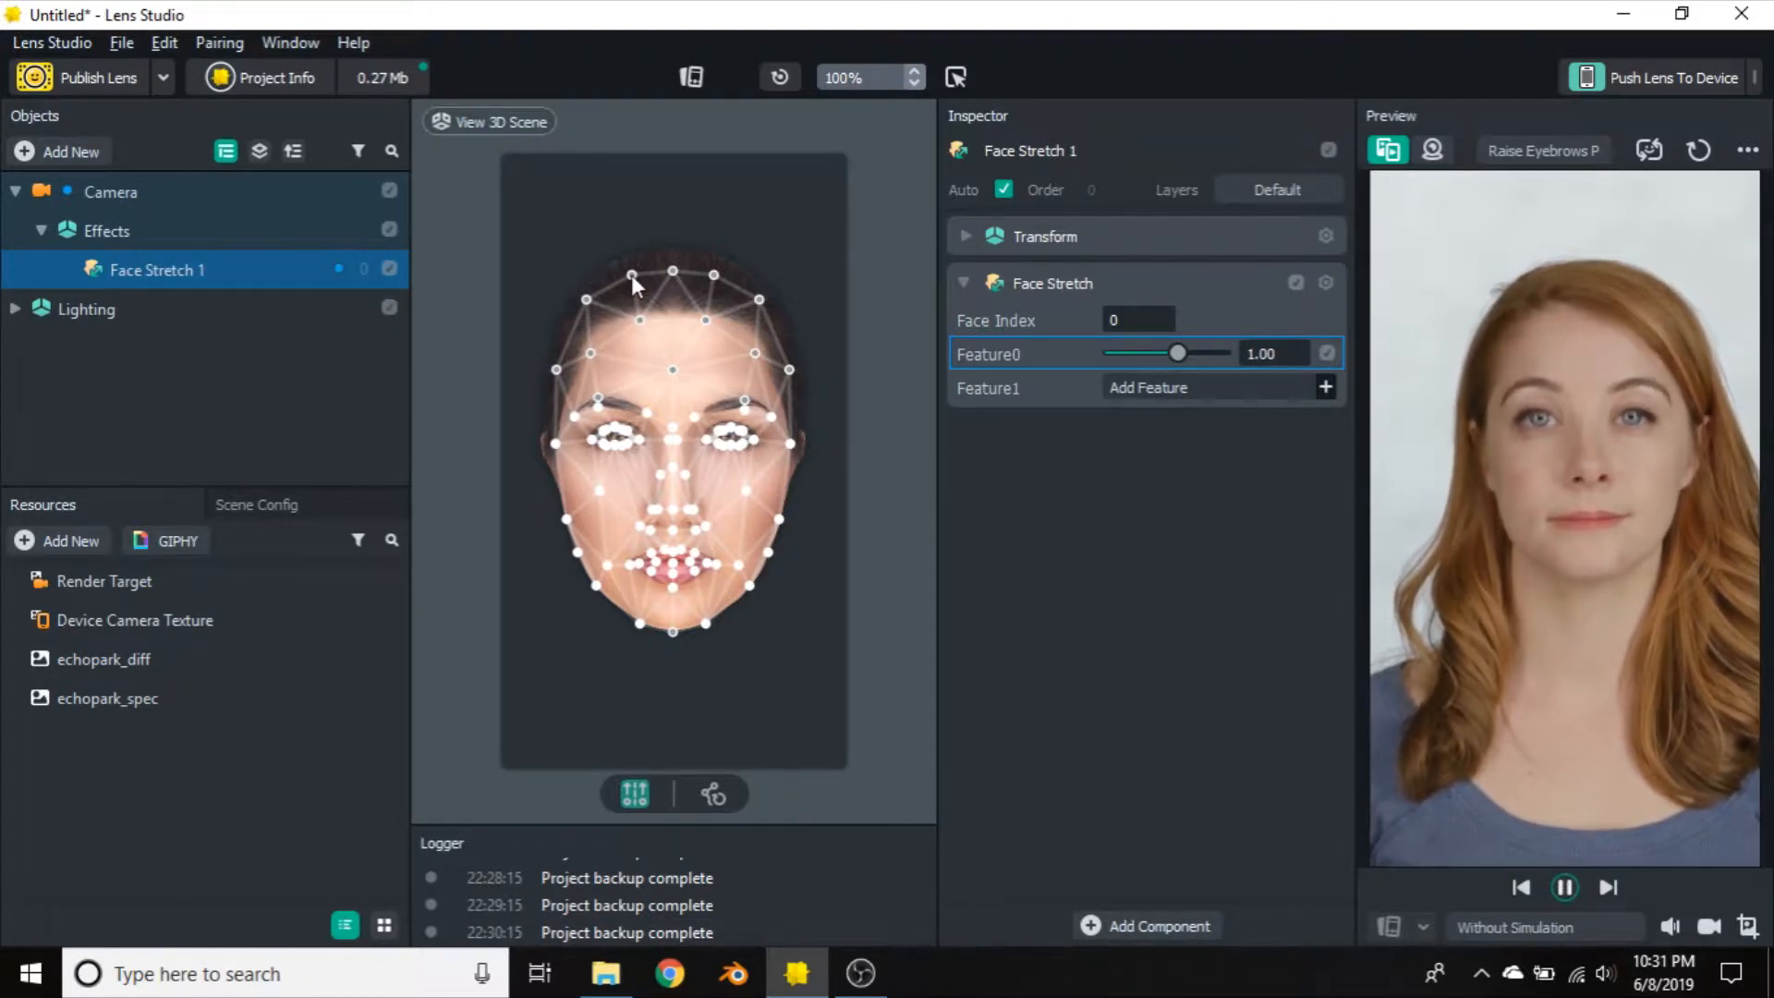
Fix the stretch points along the forehead, temple and eyebrow in place
{"action": "left_click", "coordinate": [585, 300]}
{"action": "left_click", "coordinate": [591, 349]}
{"action": "left_click", "coordinate": [575, 417]}
{"action": "left_click", "coordinate": [598, 407]}
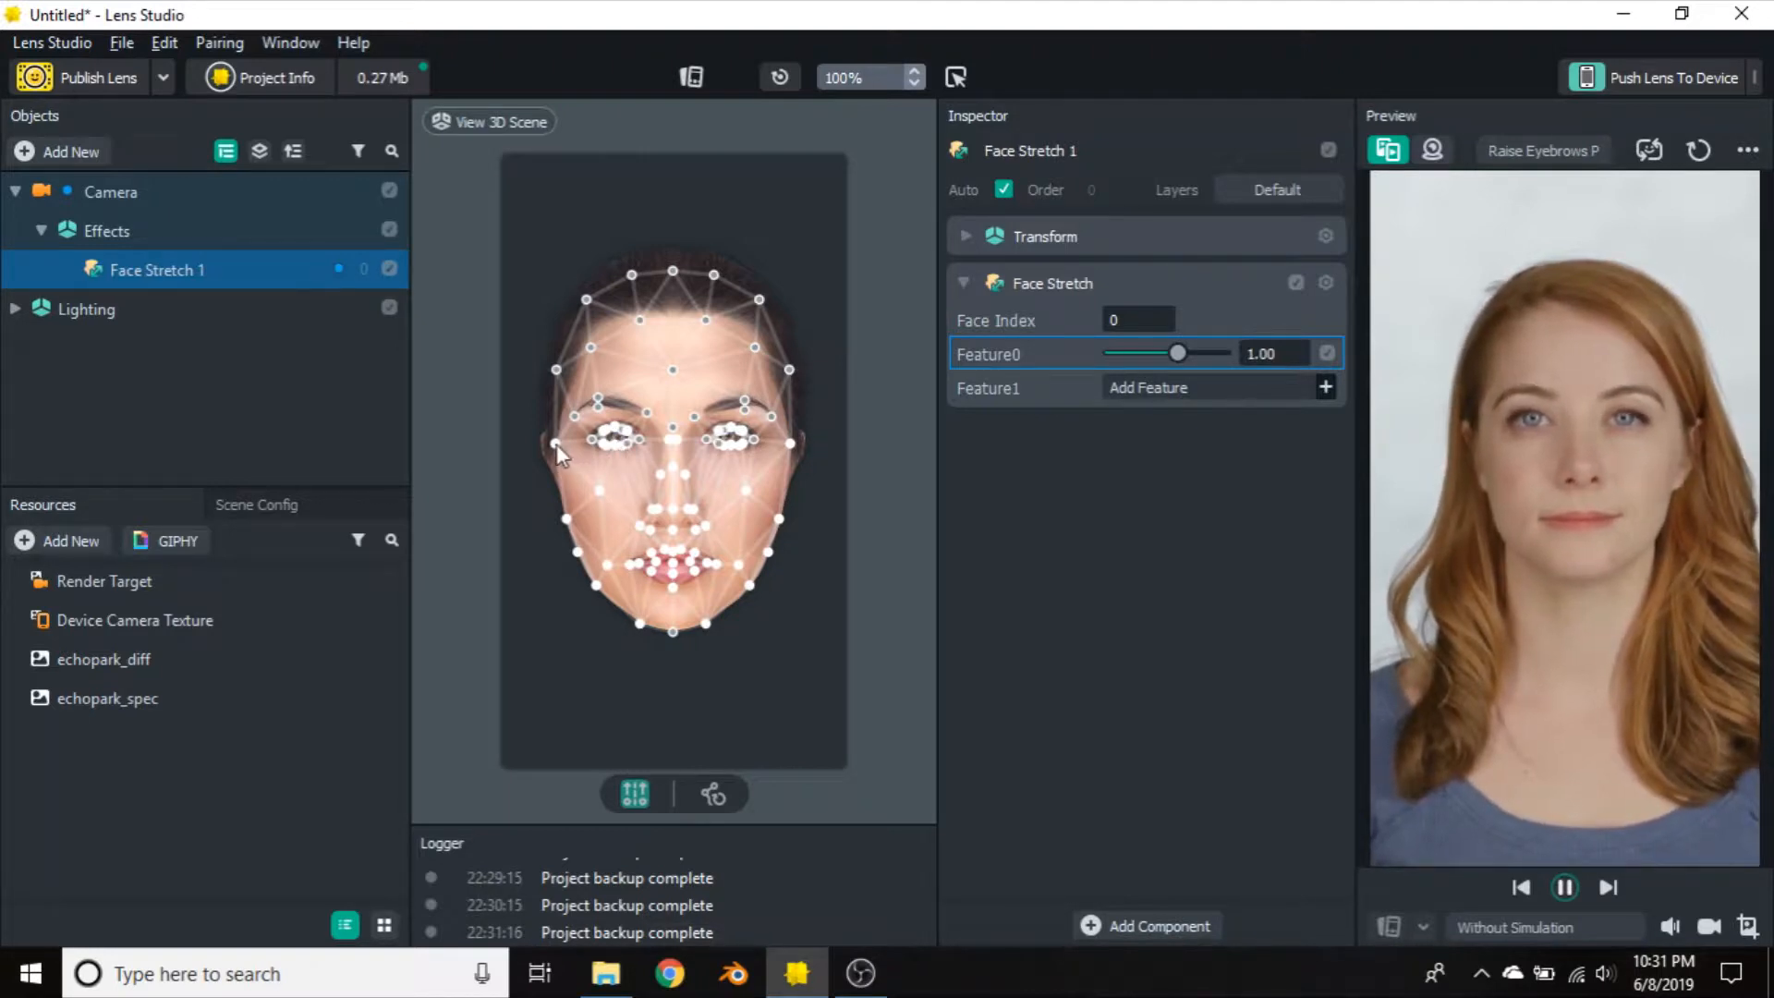
Select all stretch points from the hairline to the eyes and shift them downward together to shorten the face
{"action": "left_click_drag", "start_coordinate": [519, 195], "coordinate": [883, 501]}
{"action": "left_click", "coordinate": [831, 596]}
{"action": "left_click_drag", "start_coordinate": [820, 665], "coordinate": [543, 516]}
{"action": "left_click_drag", "start_coordinate": [787, 691], "coordinate": [526, 536]}
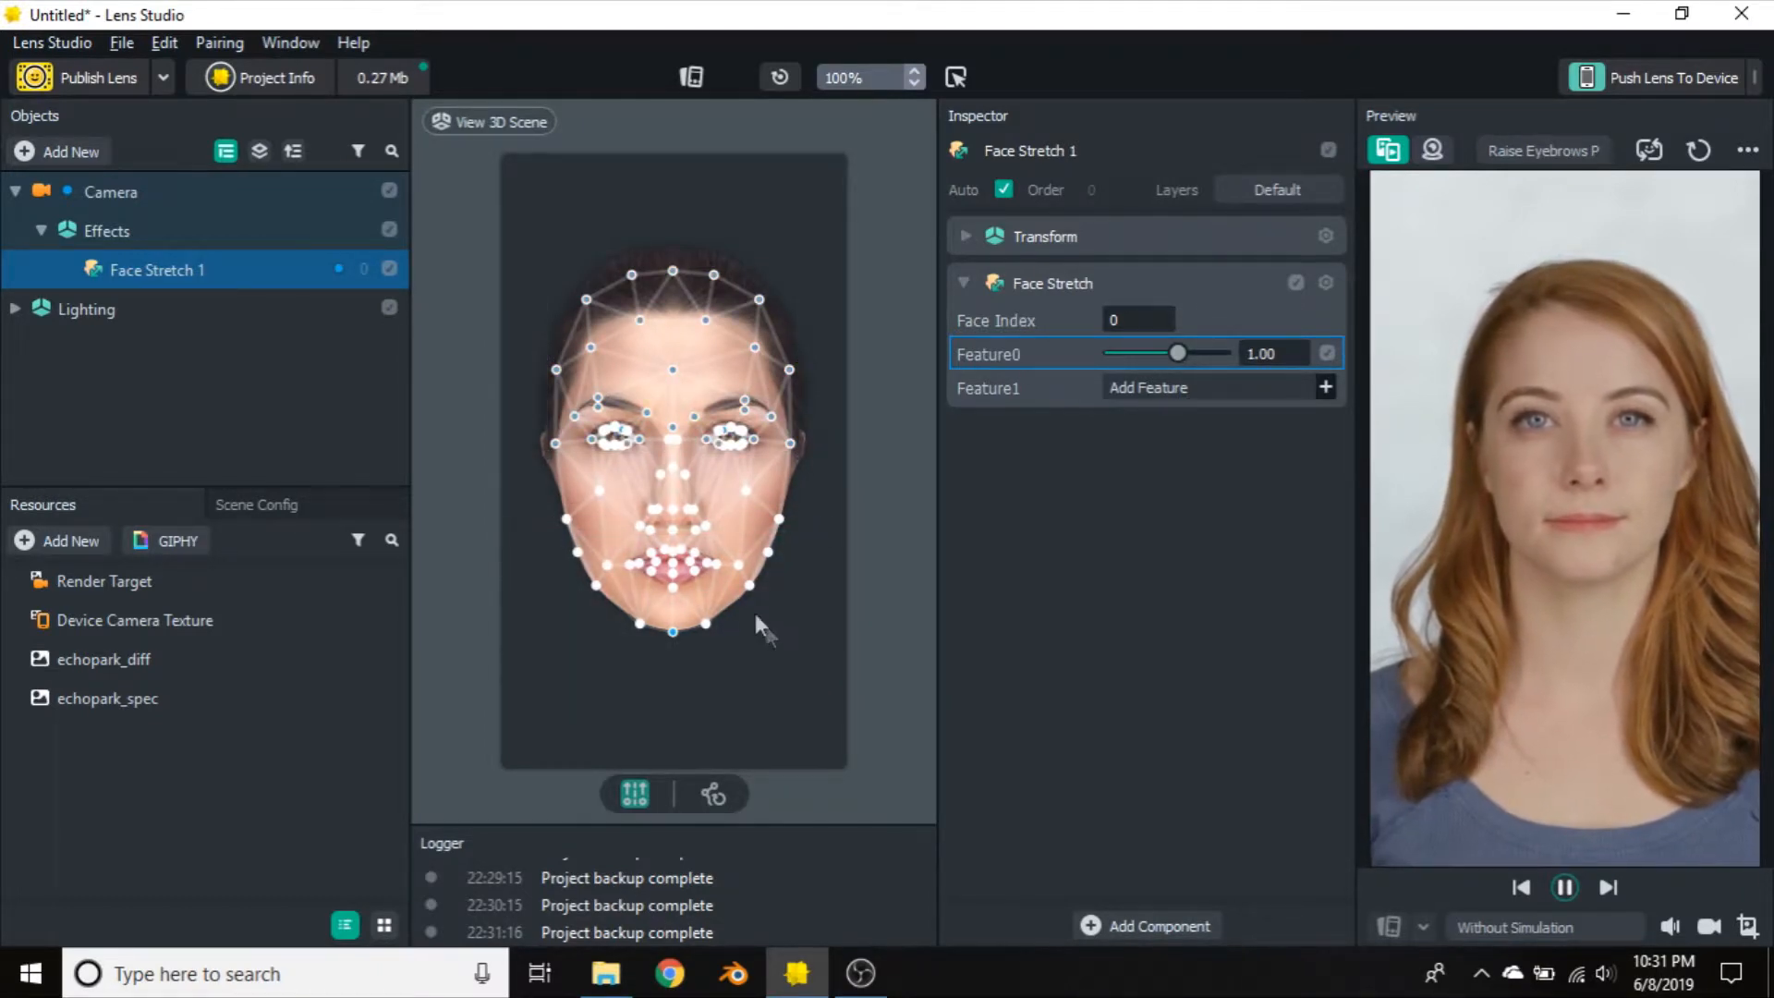
{"action": "left_click_drag", "start_coordinate": [514, 193], "coordinate": [871, 475]}
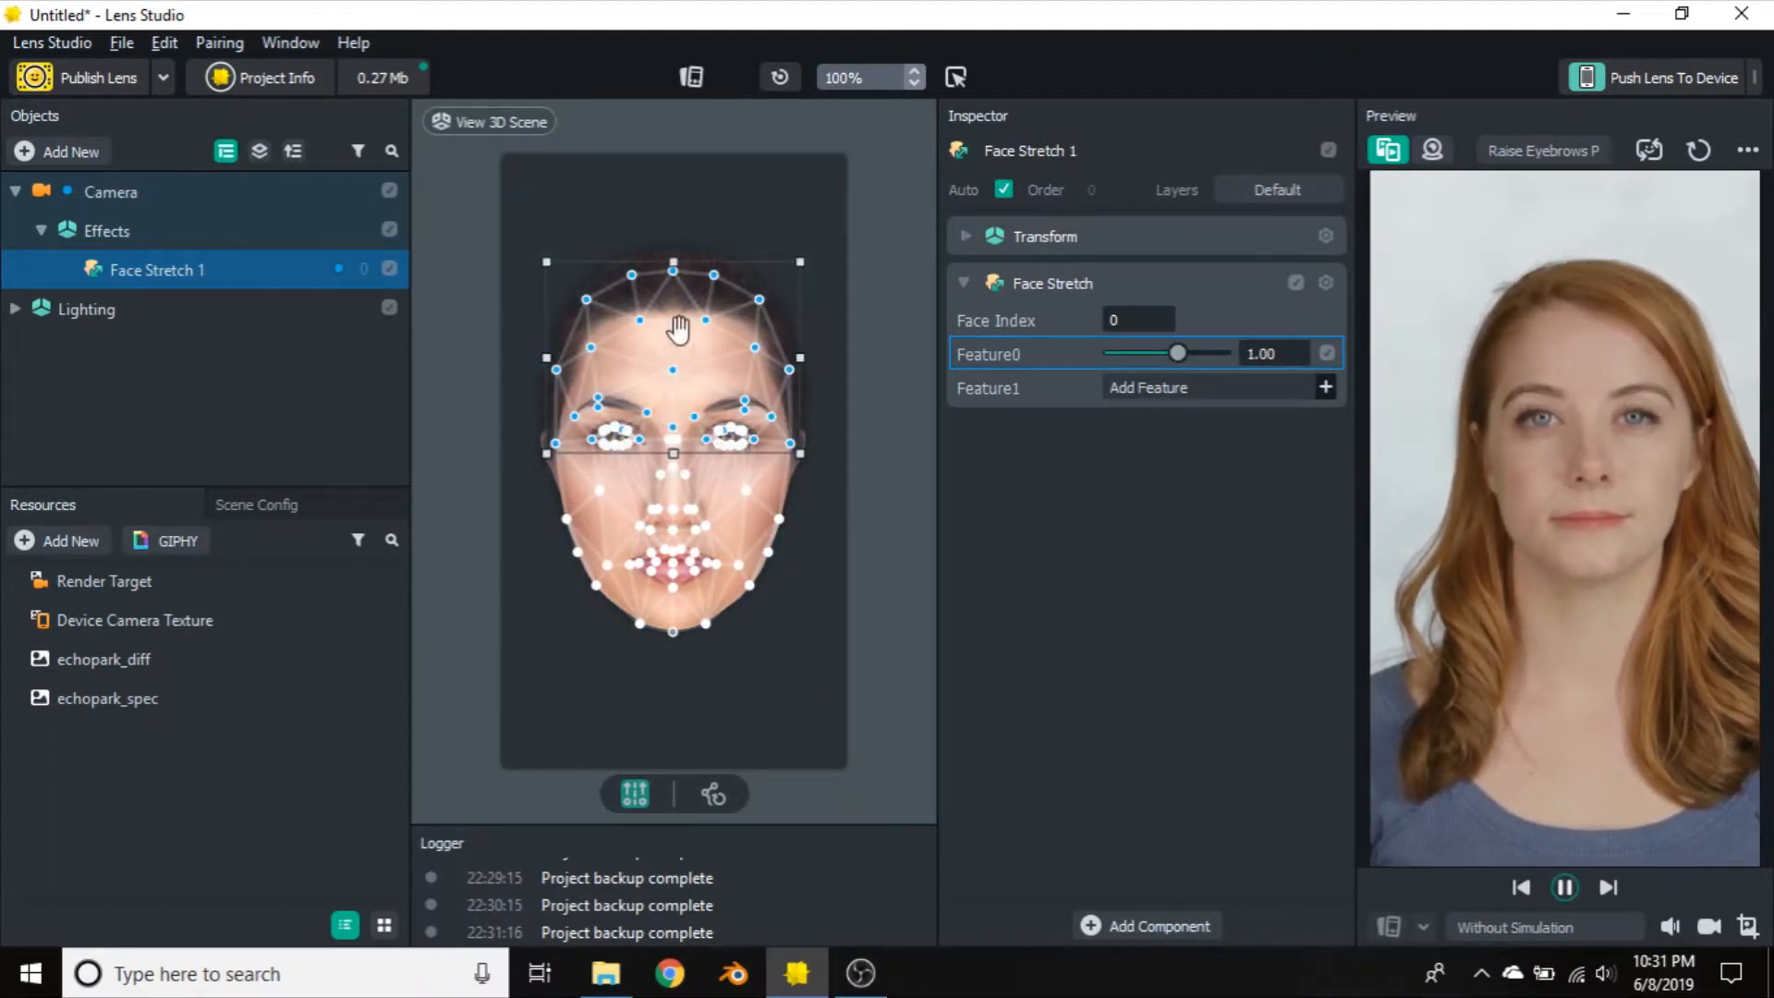
{"action": "left_click_drag", "start_coordinate": [705, 289], "coordinate": [753, 763]}
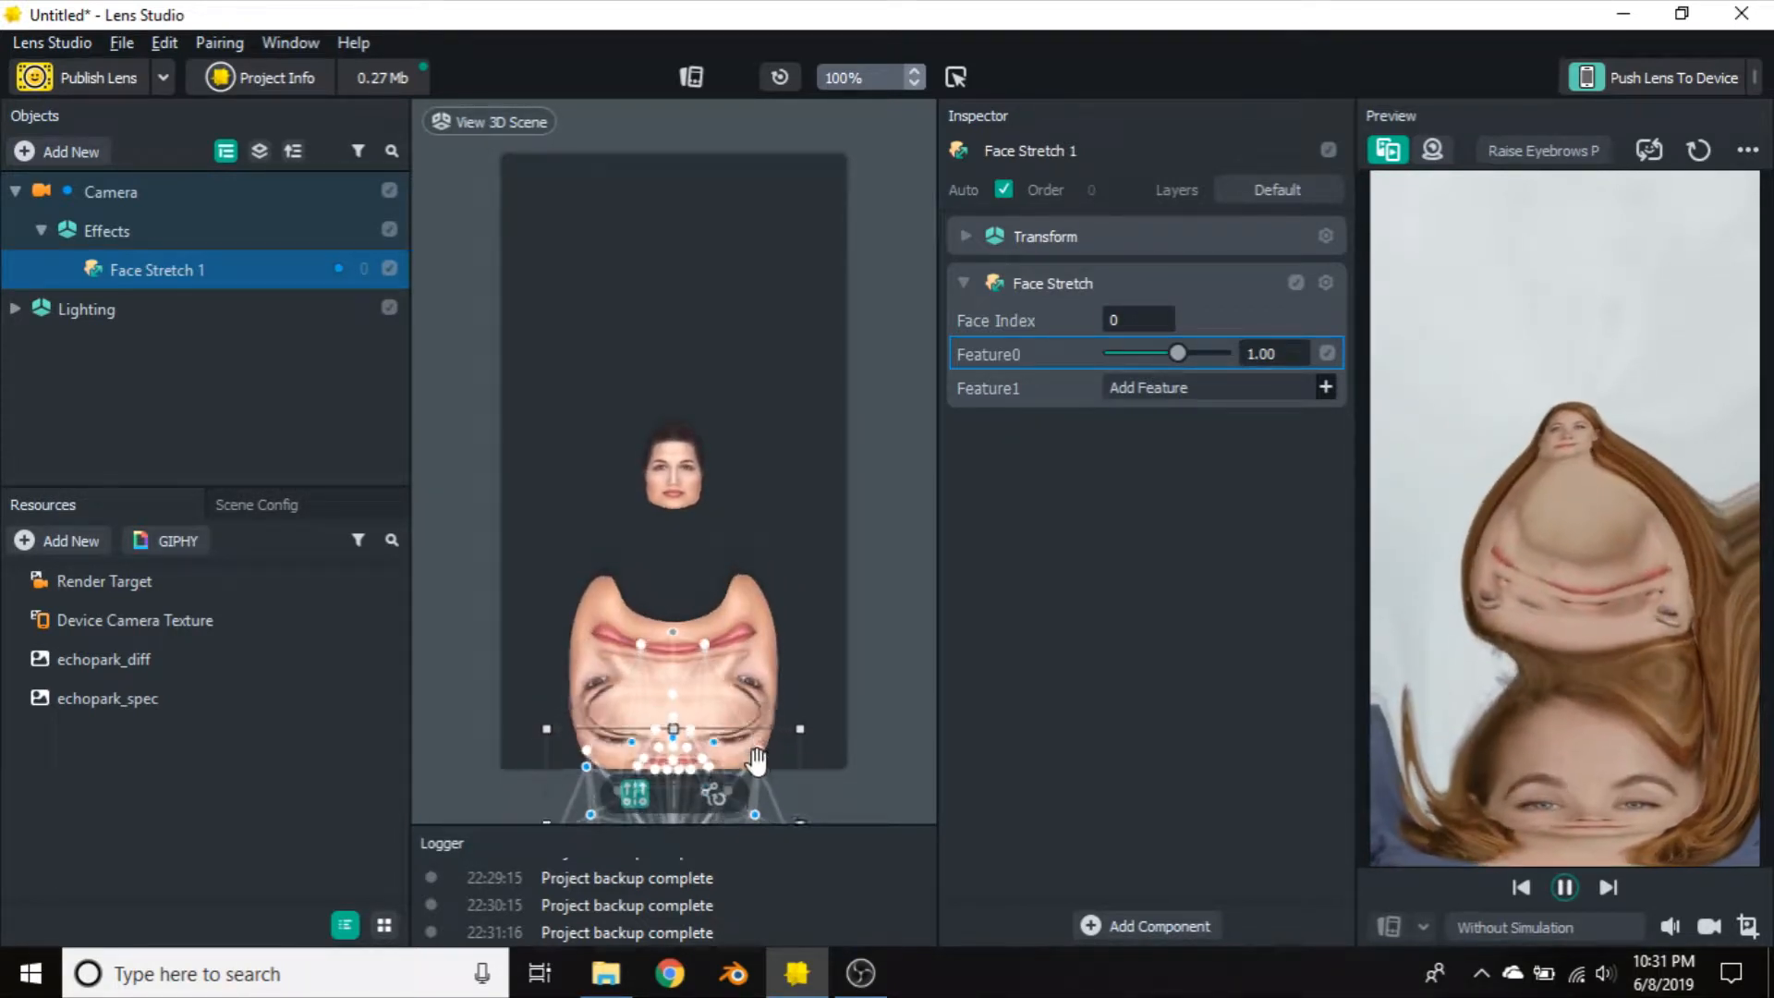
{"action": "left_click_drag", "start_coordinate": [746, 664], "coordinate": [740, 391]}
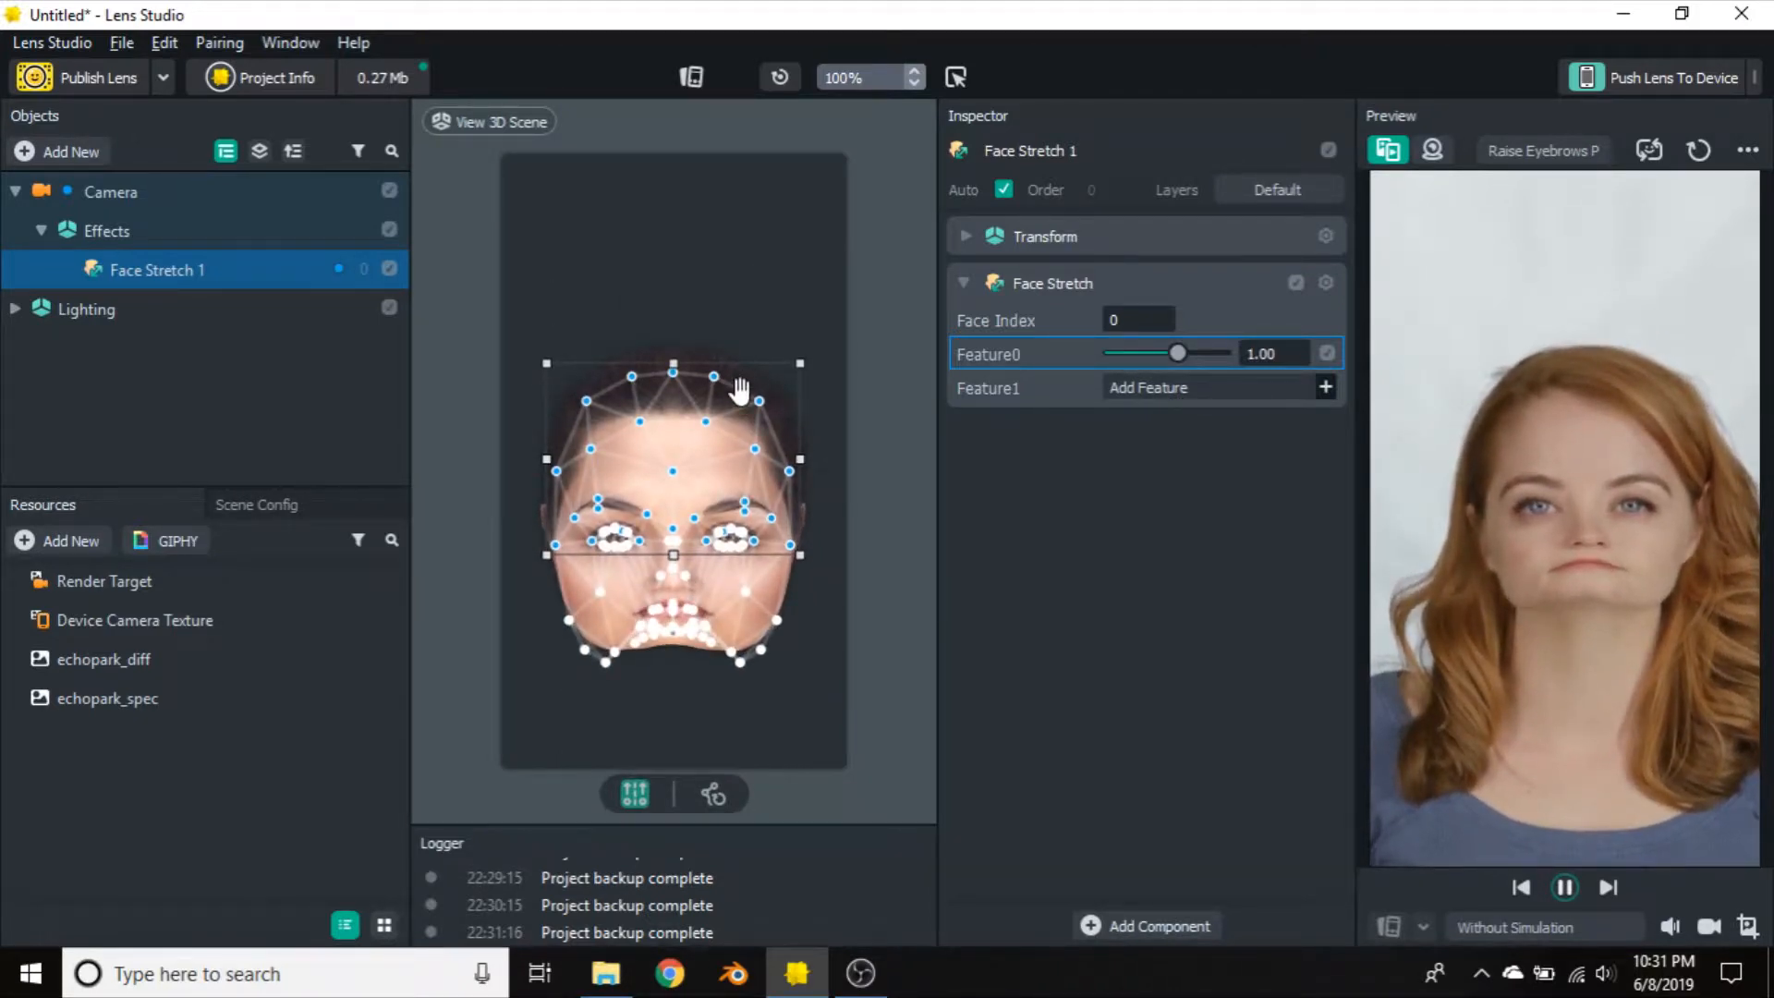
{"action": "left_click", "coordinate": [797, 716]}
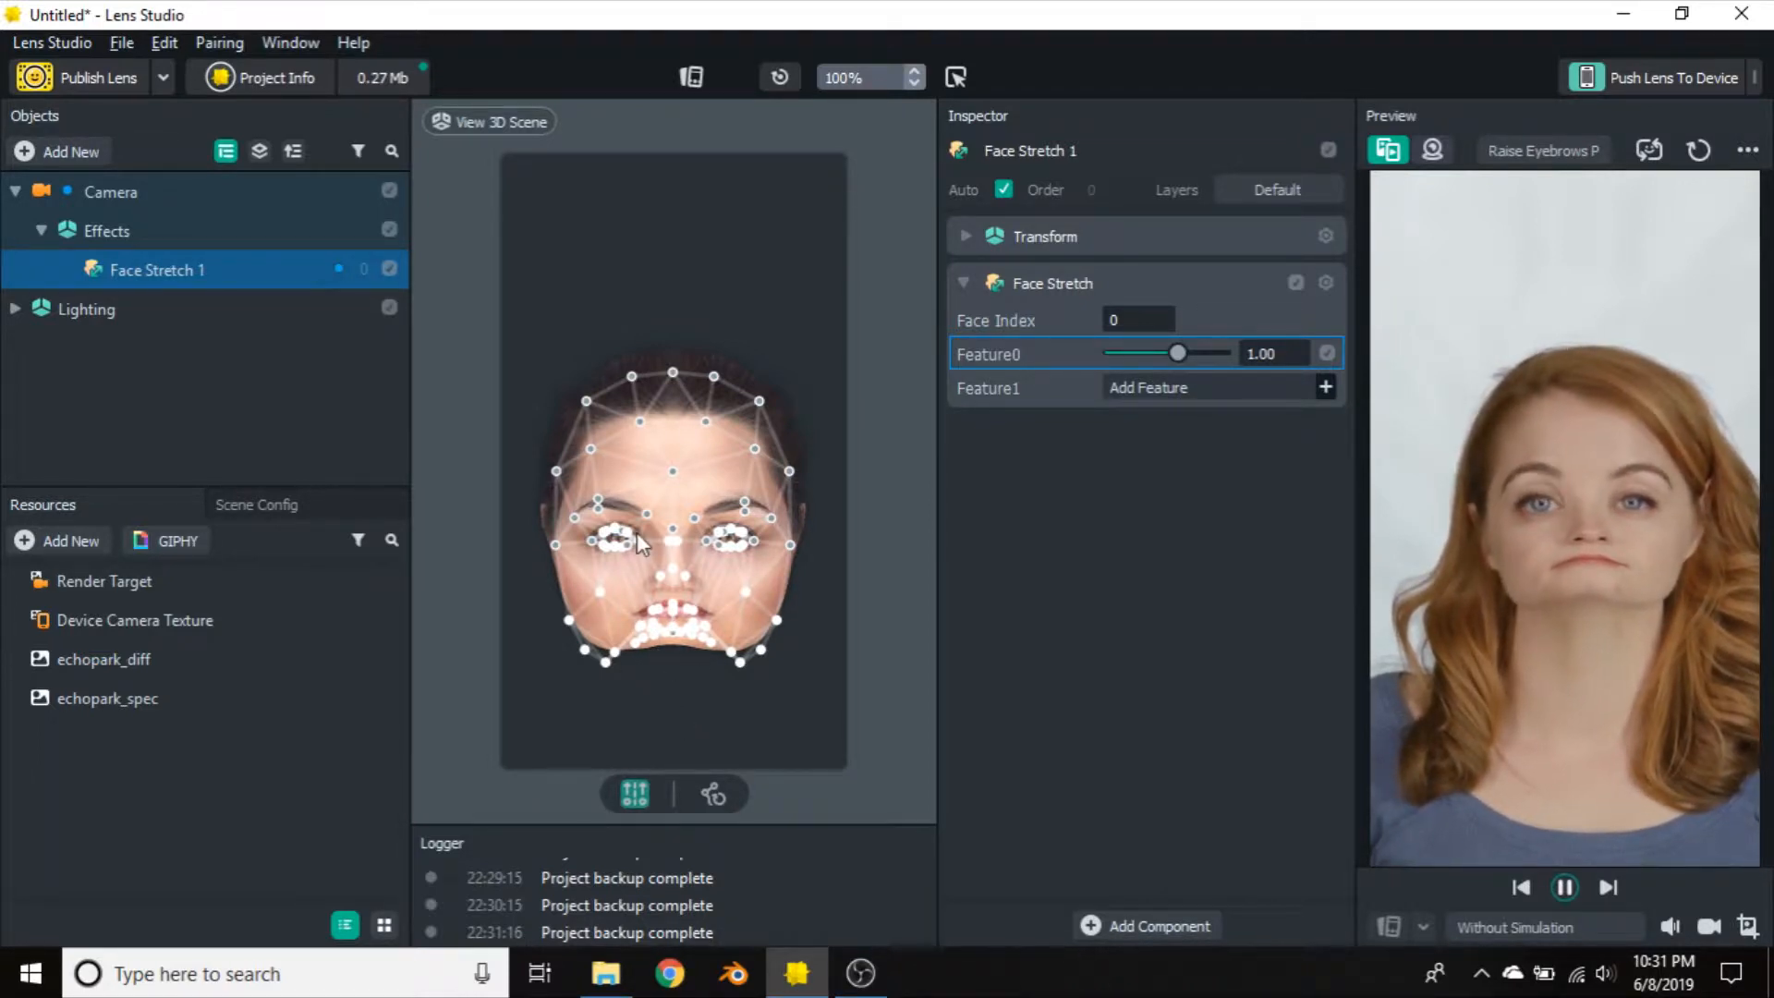
Fix the stretch points at the mouth corners and along the upper lip to restore the mouth's shape
{"action": "scroll", "coordinate": [638, 534], "scroll_direction": "up", "scroll_amount": 2}
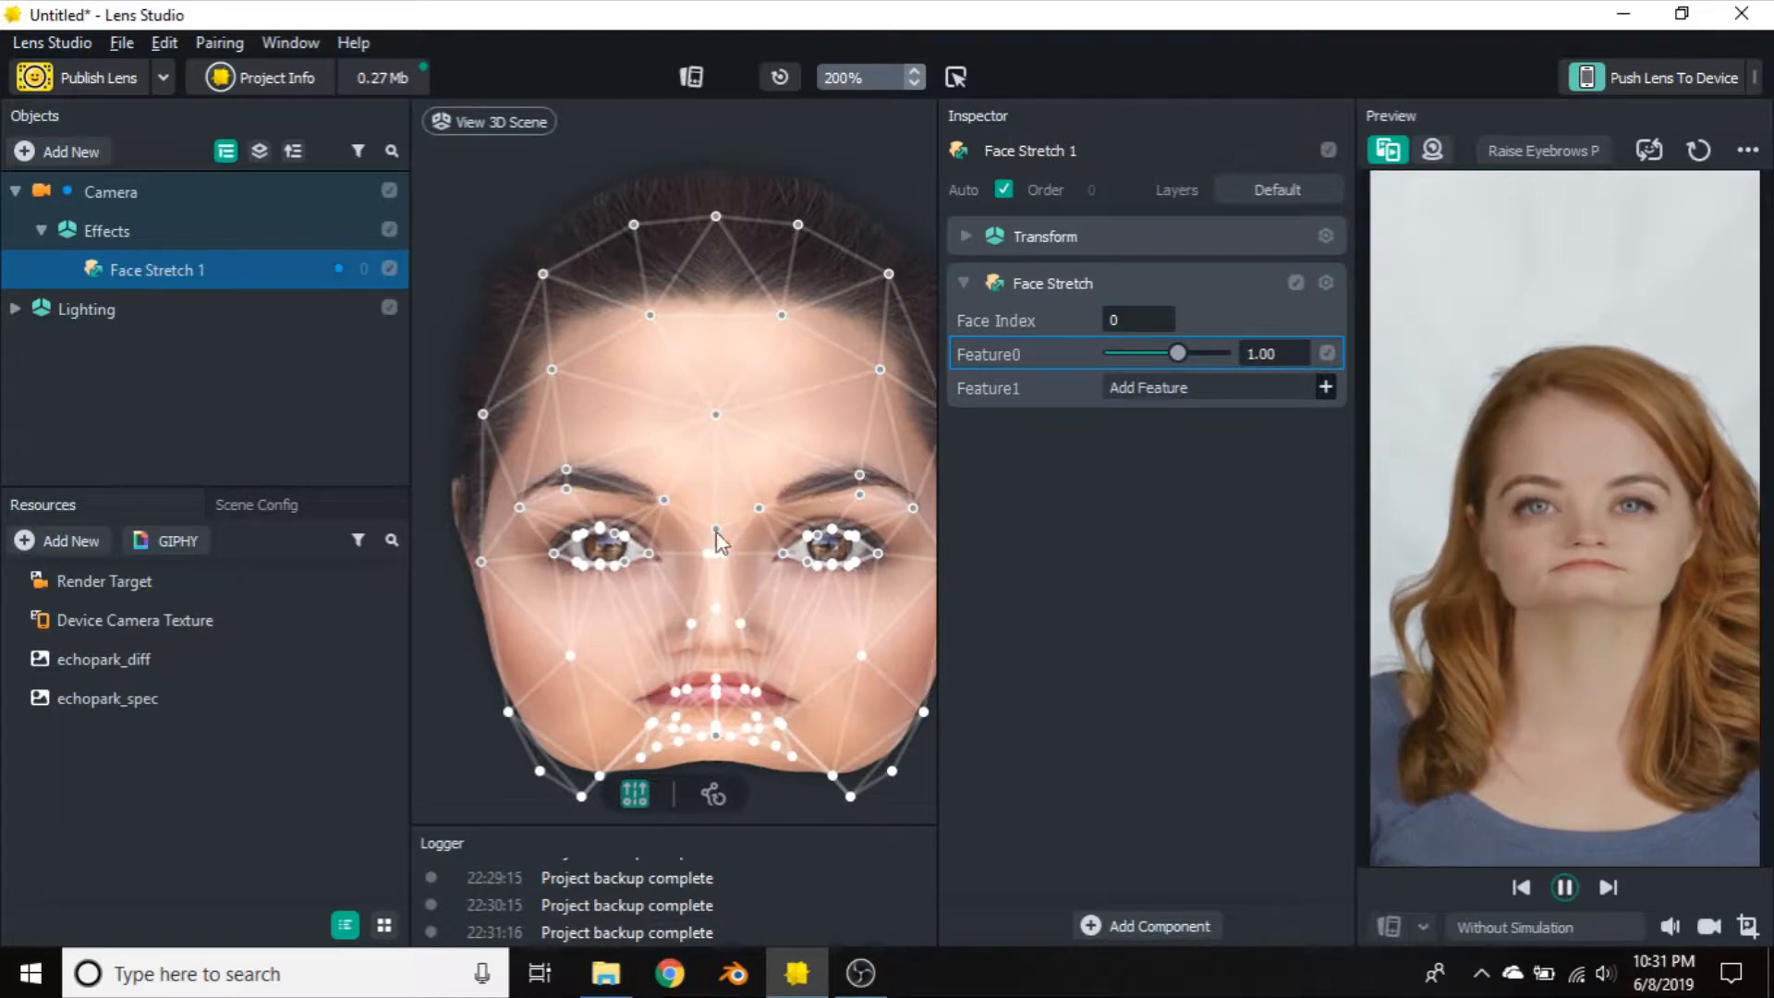
{"action": "scroll", "coordinate": [729, 686], "scroll_direction": "up", "scroll_amount": 1}
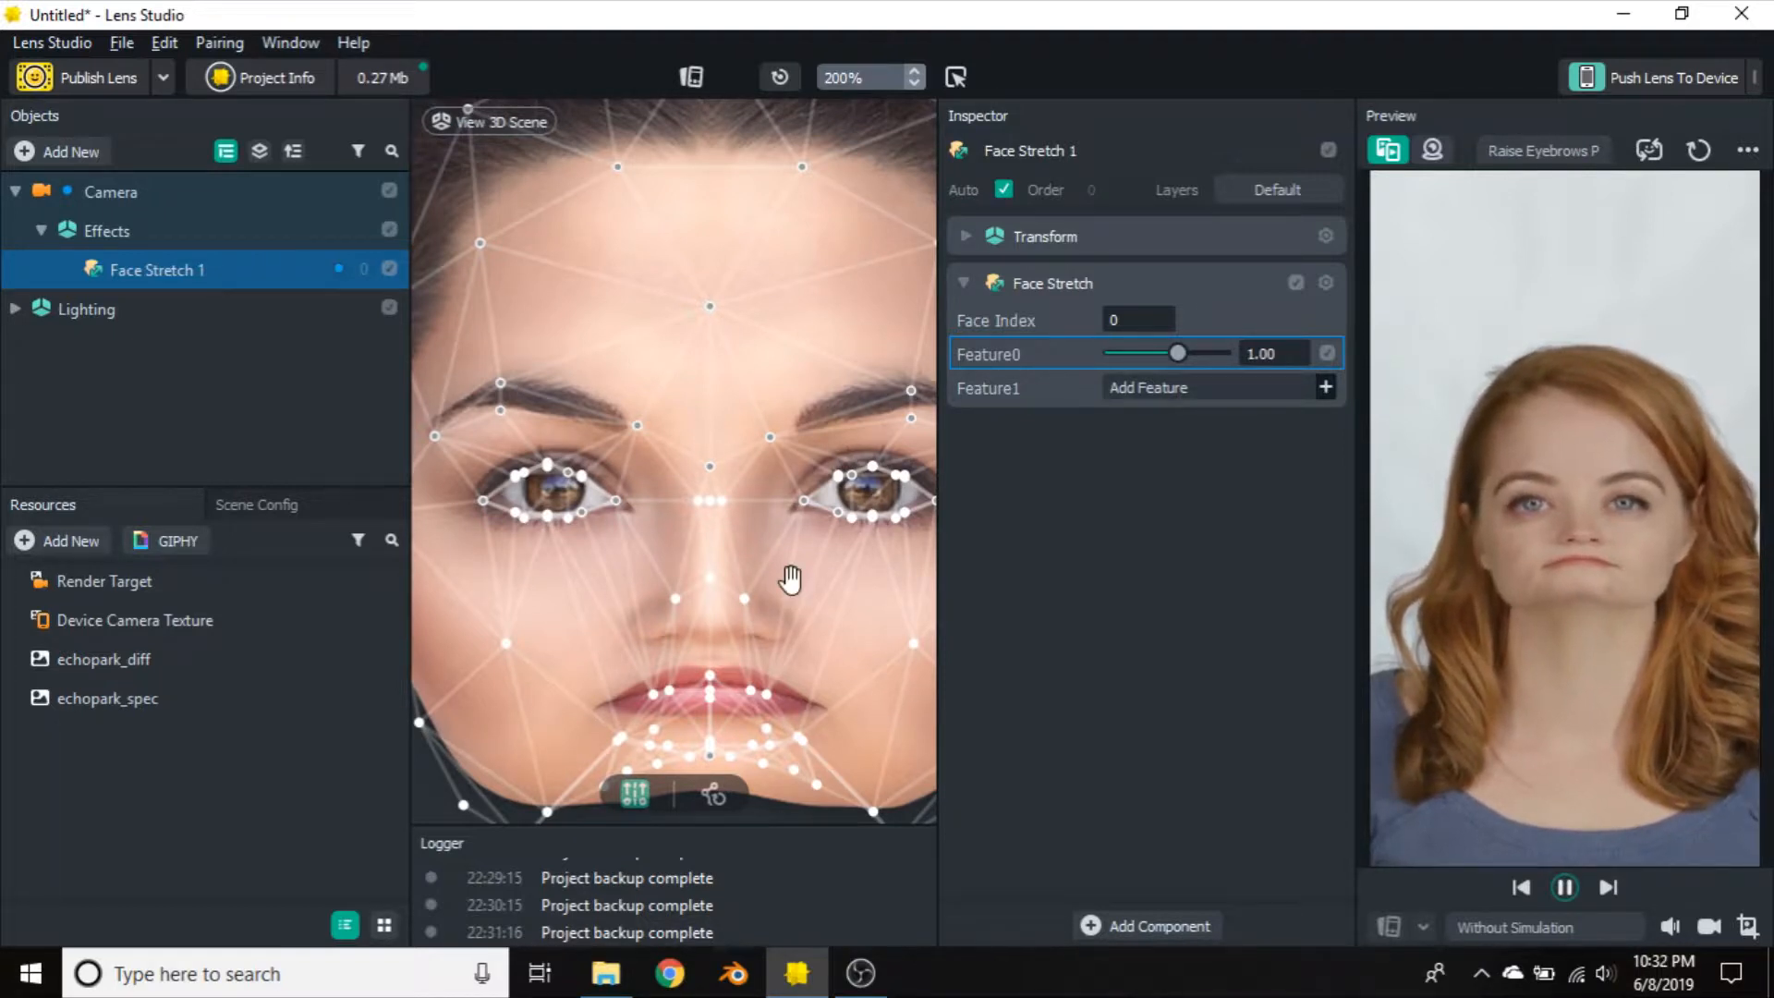
{"action": "left_click_drag", "start_coordinate": [779, 614], "coordinate": [768, 450]}
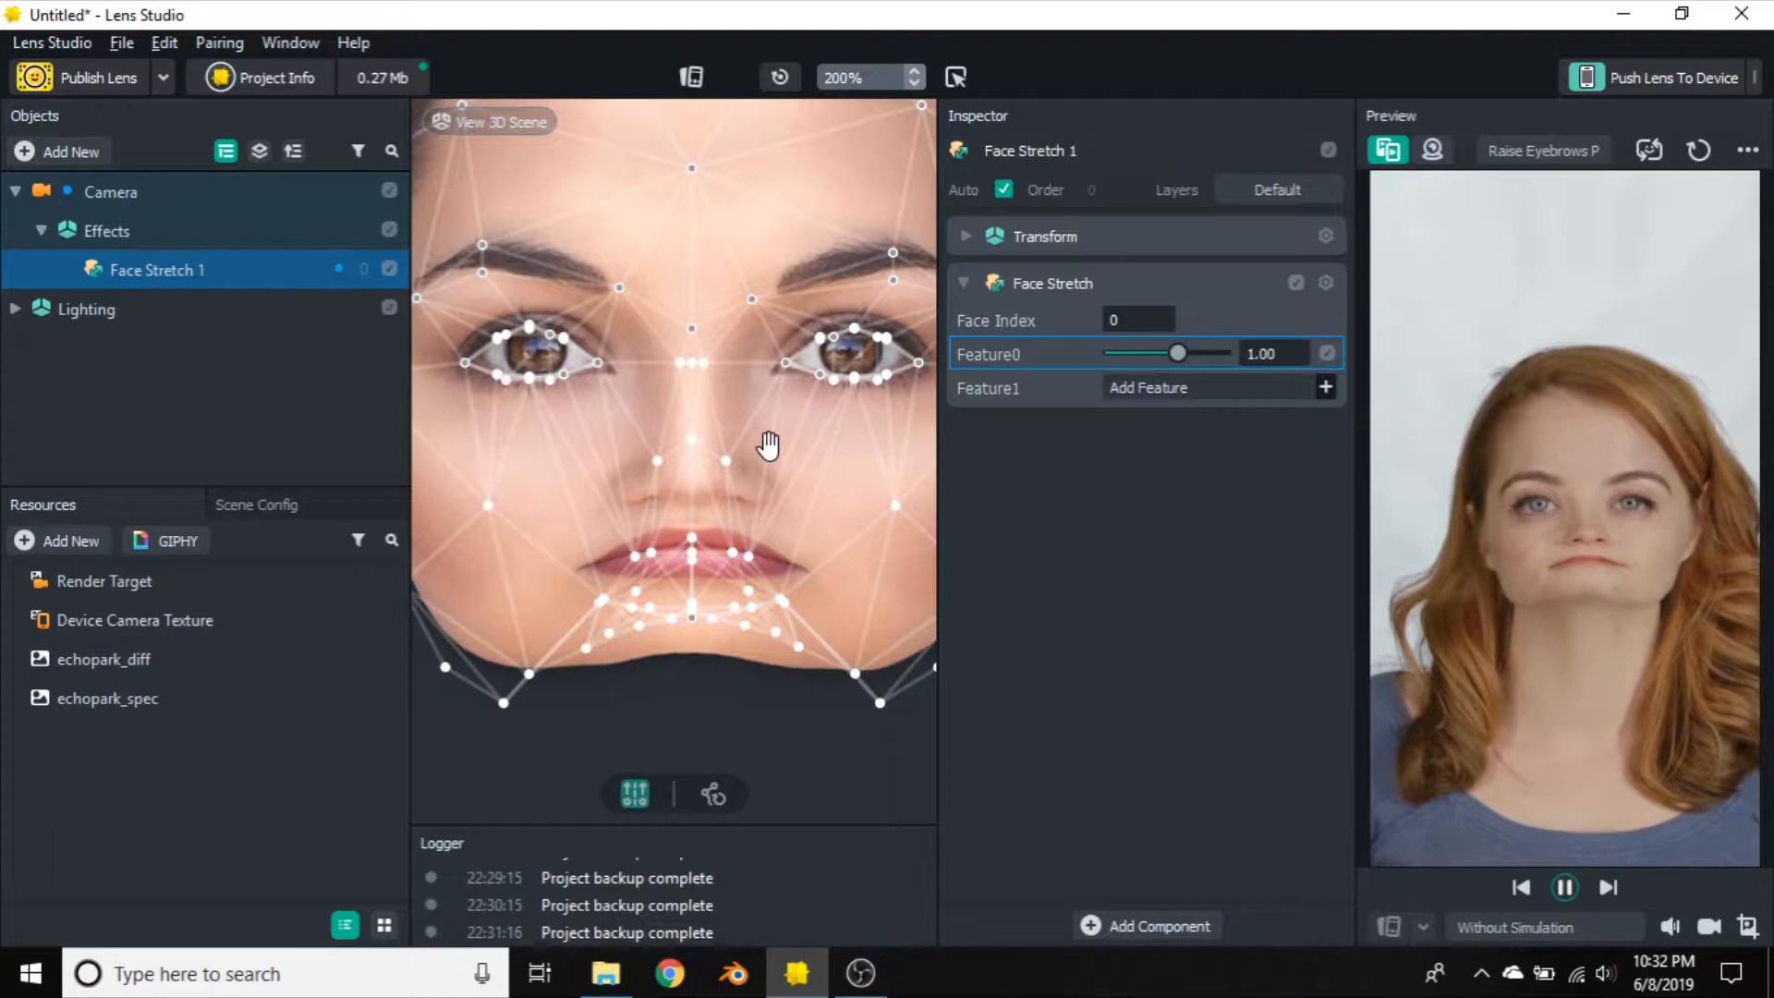
{"action": "scroll", "coordinate": [773, 453], "scroll_direction": "up", "scroll_amount": 2}
{"action": "scroll", "coordinate": [774, 448], "scroll_direction": "down", "scroll_amount": 2}
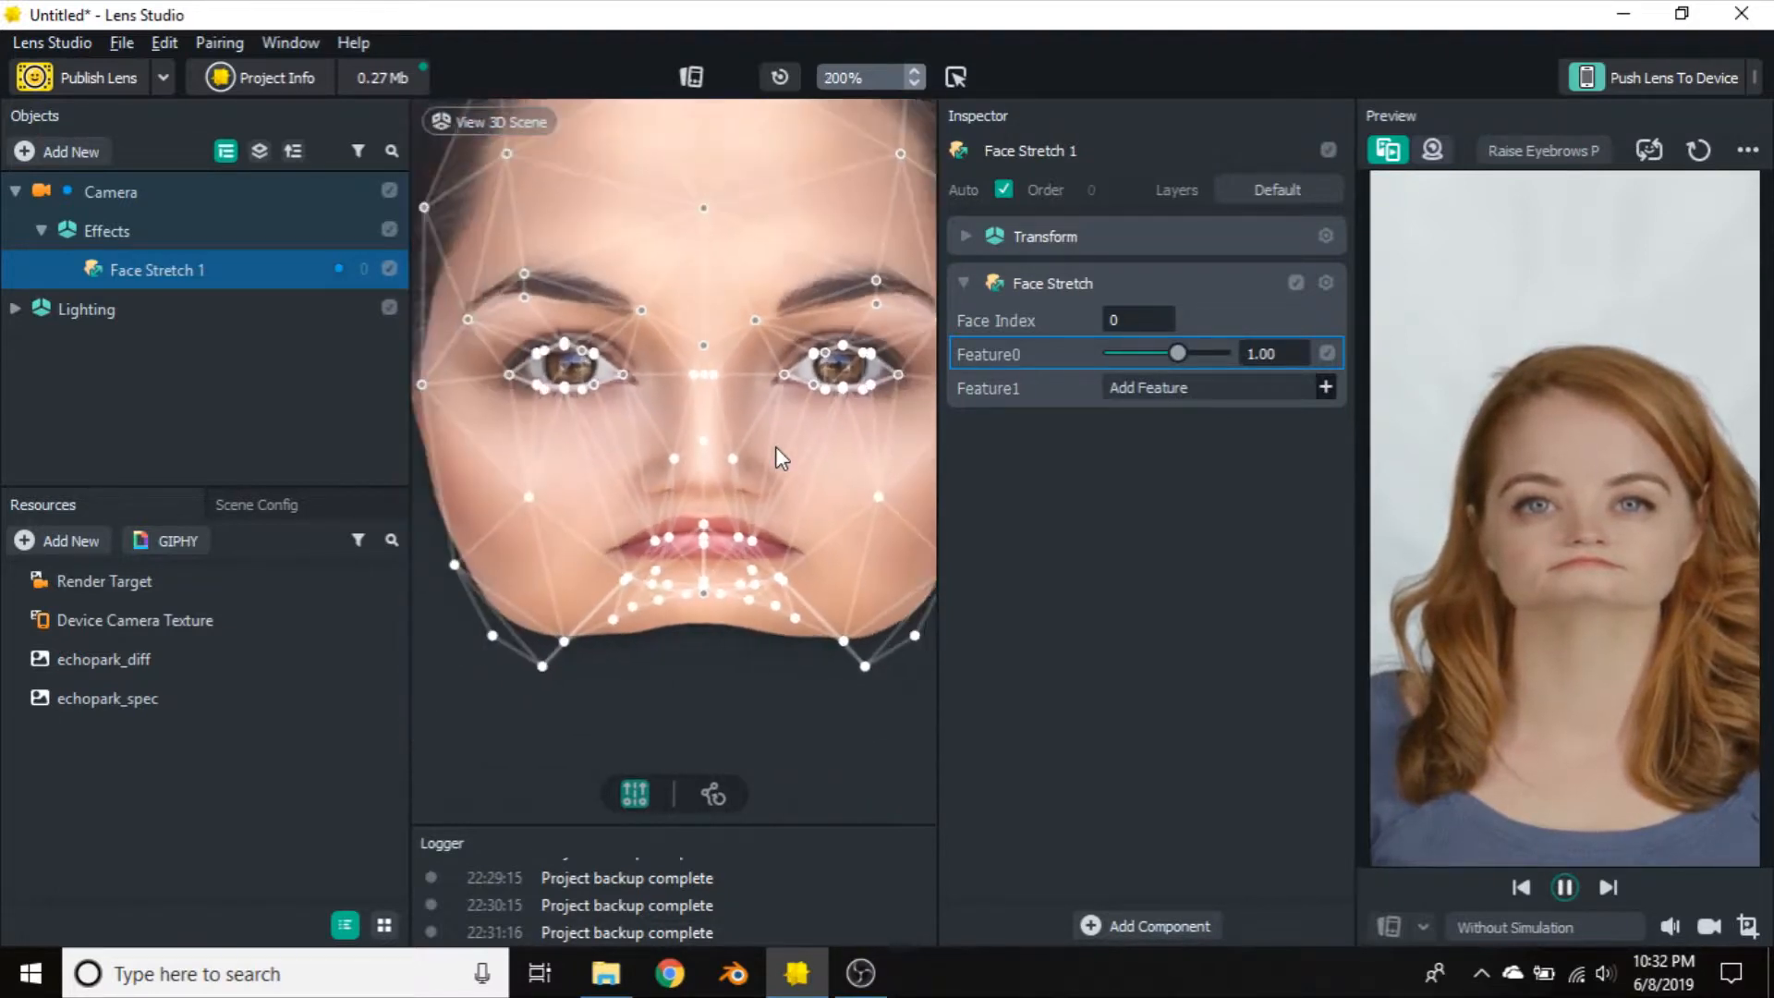
{"action": "scroll", "coordinate": [774, 448], "scroll_direction": "up", "scroll_amount": 2}
{"action": "left_click_drag", "start_coordinate": [752, 518], "coordinate": [796, 384]}
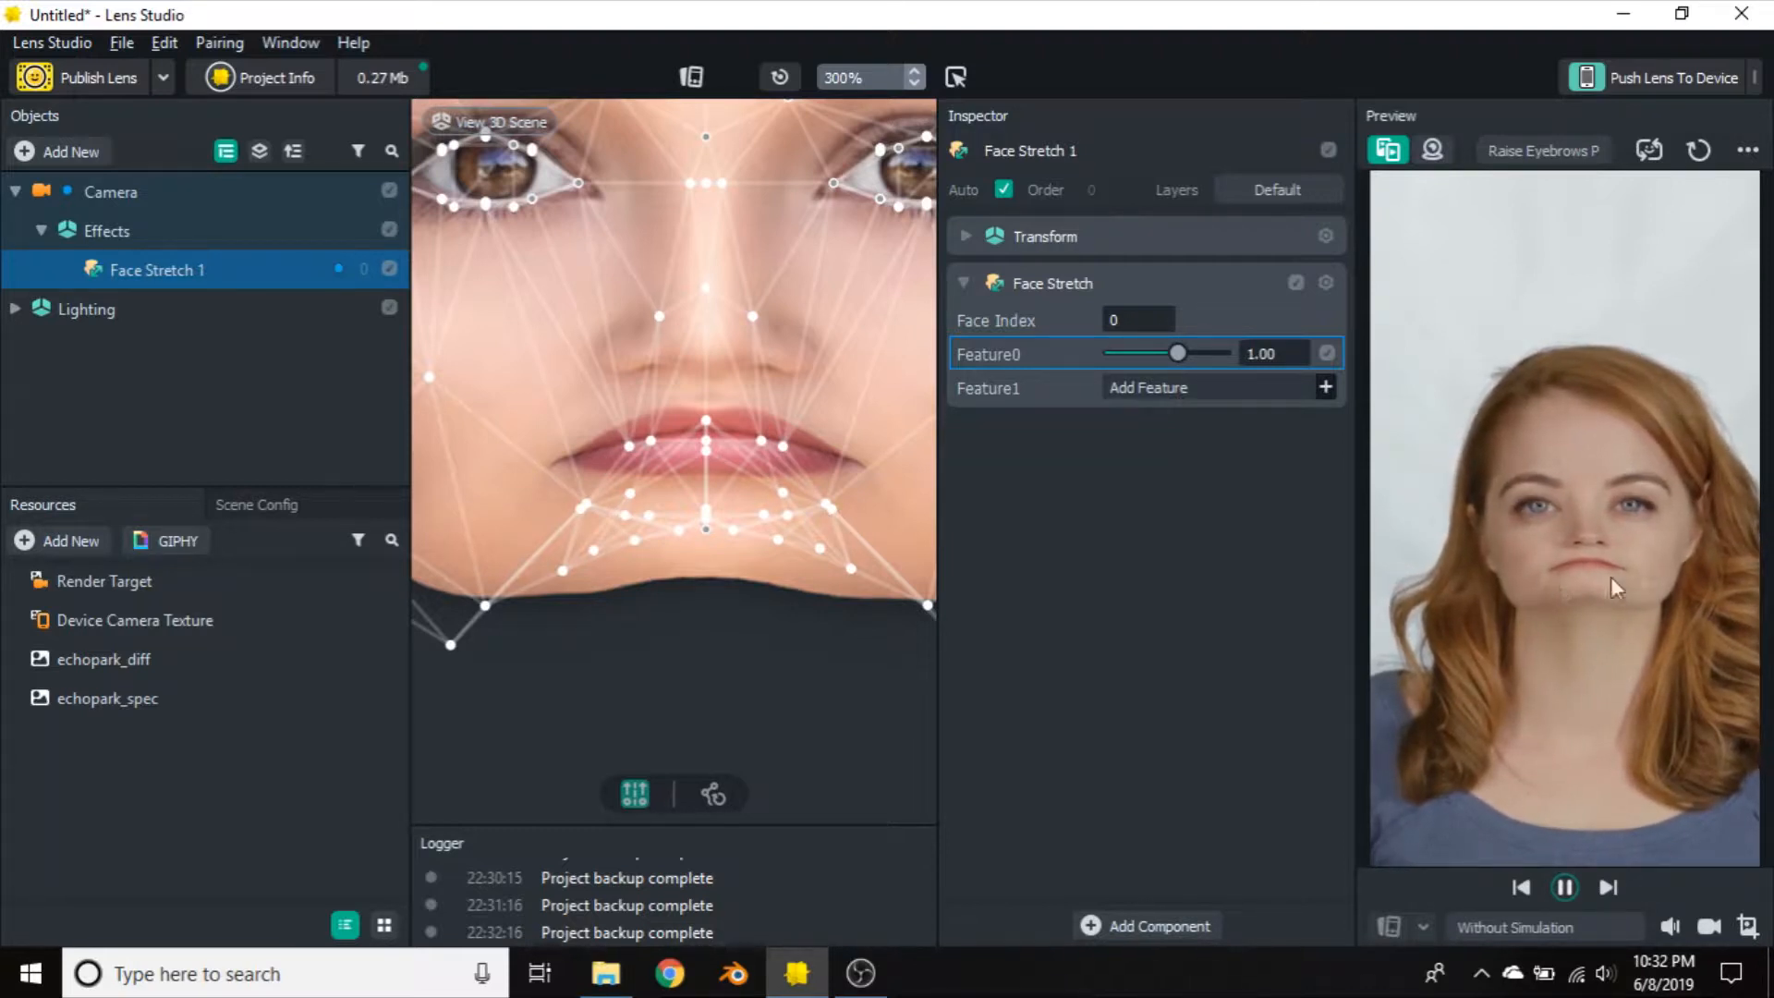
{"action": "left_click", "coordinate": [584, 503]}
{"action": "double_click", "coordinate": [624, 518]}
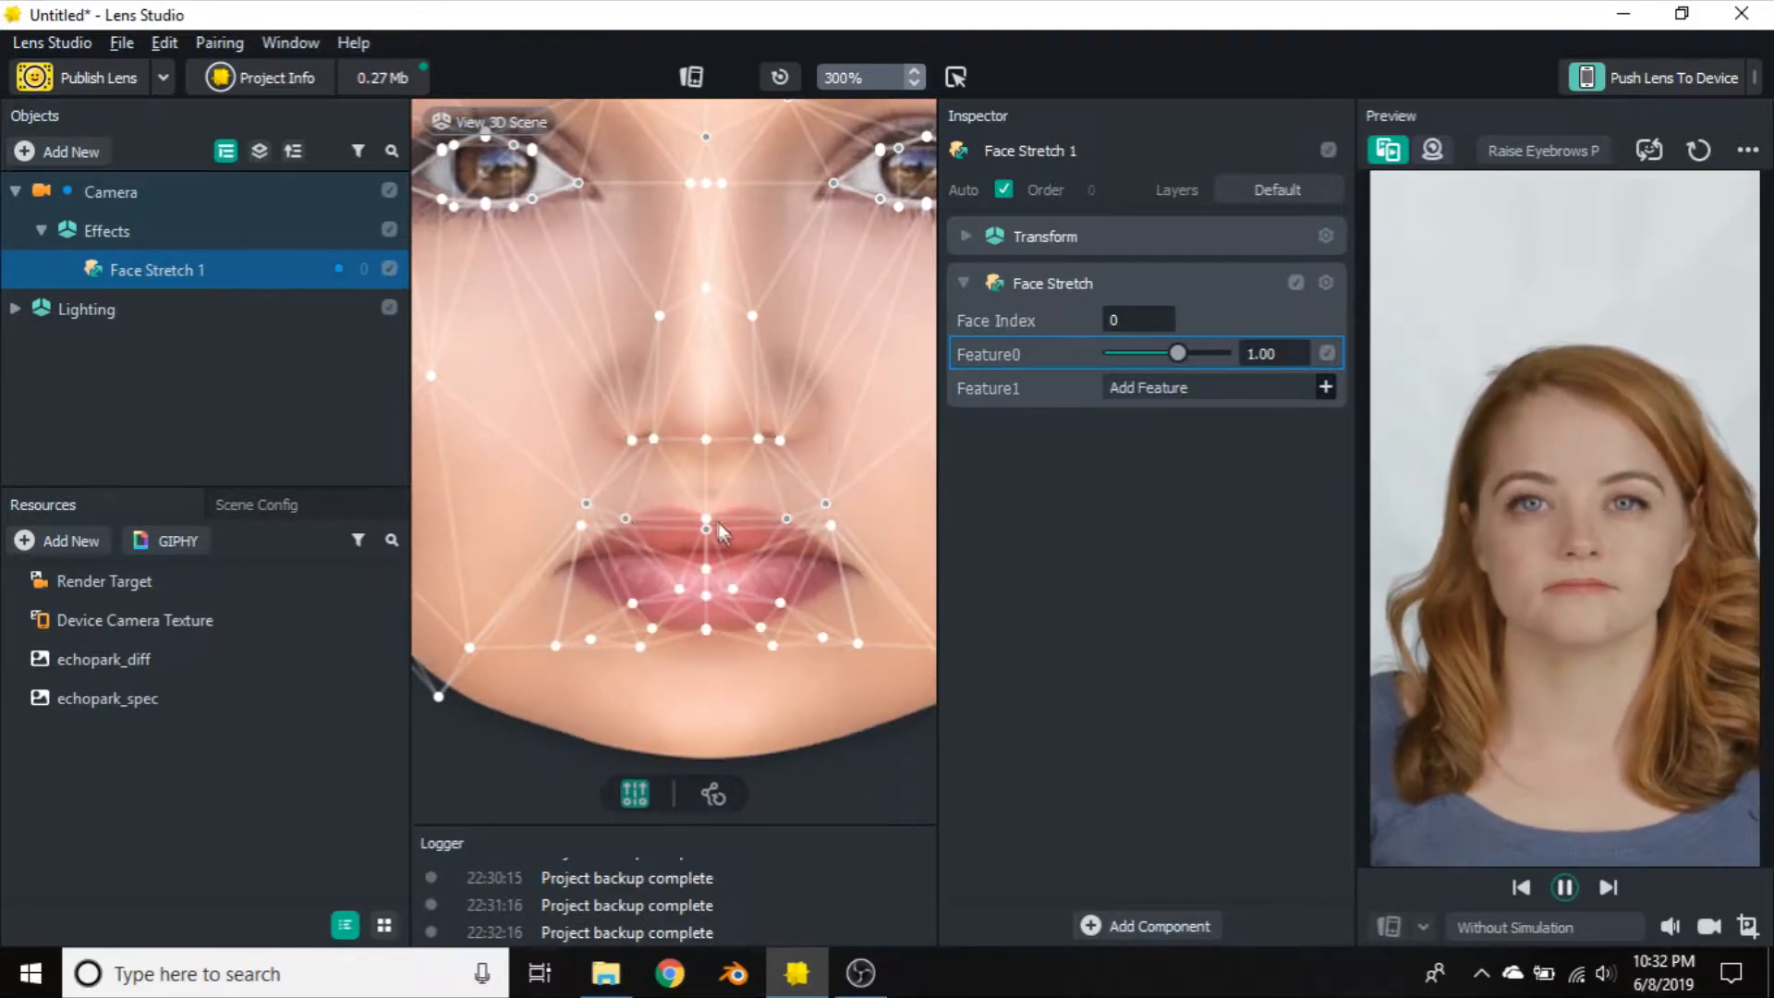
{"action": "double_click", "coordinate": [707, 518]}
{"action": "left_click", "coordinate": [583, 532]}
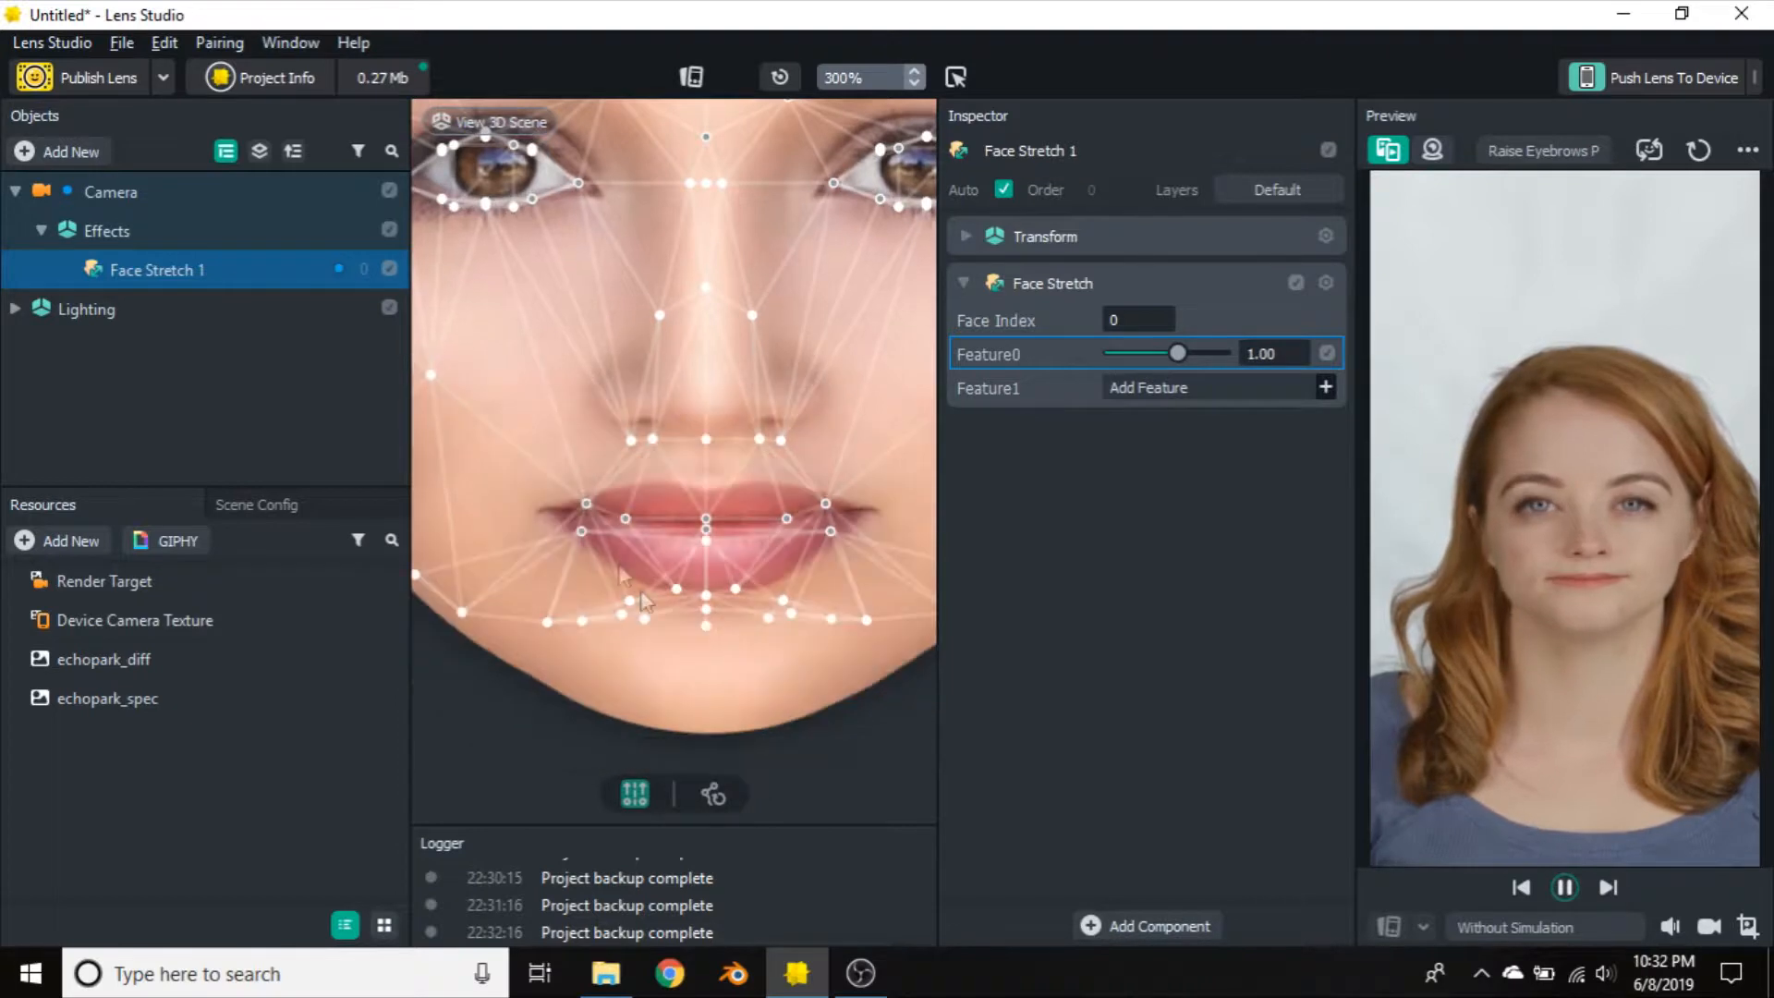
Fix the stretch points along the lower lip and beside the mouth to fill out the lower face
{"action": "left_click", "coordinate": [633, 601]}
{"action": "left_click", "coordinate": [674, 587]}
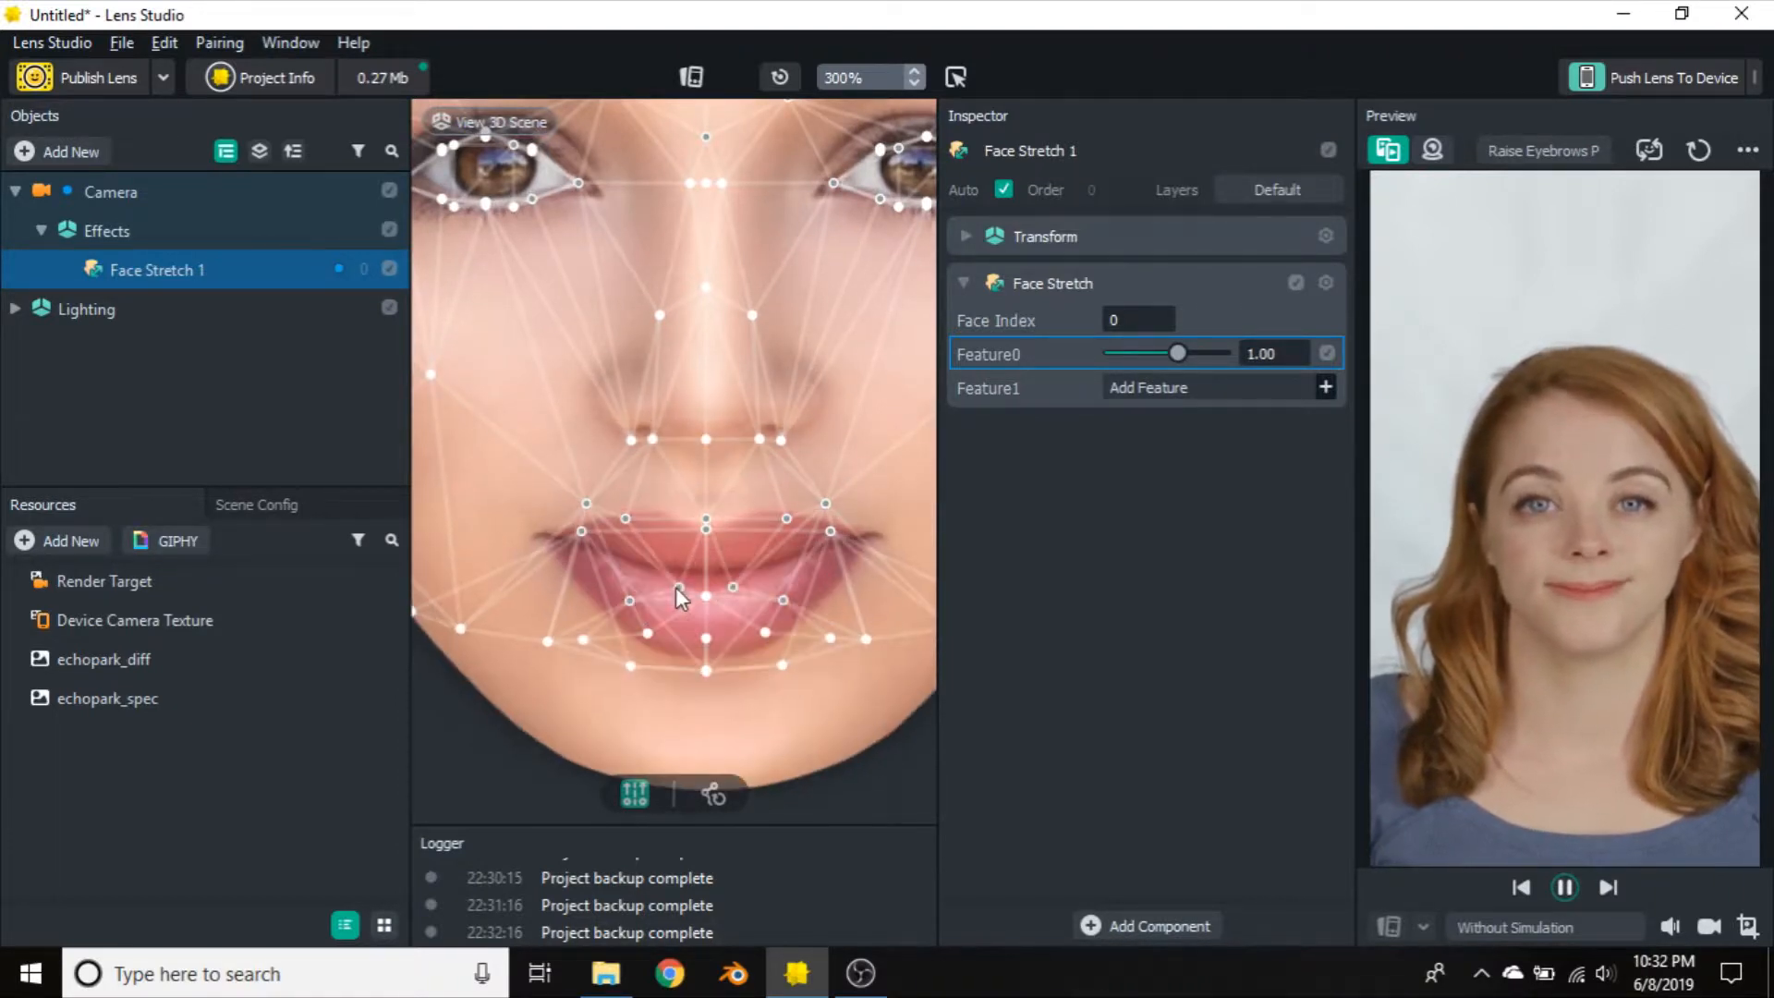
{"action": "left_click", "coordinate": [707, 595]}
{"action": "left_click", "coordinate": [767, 632]}
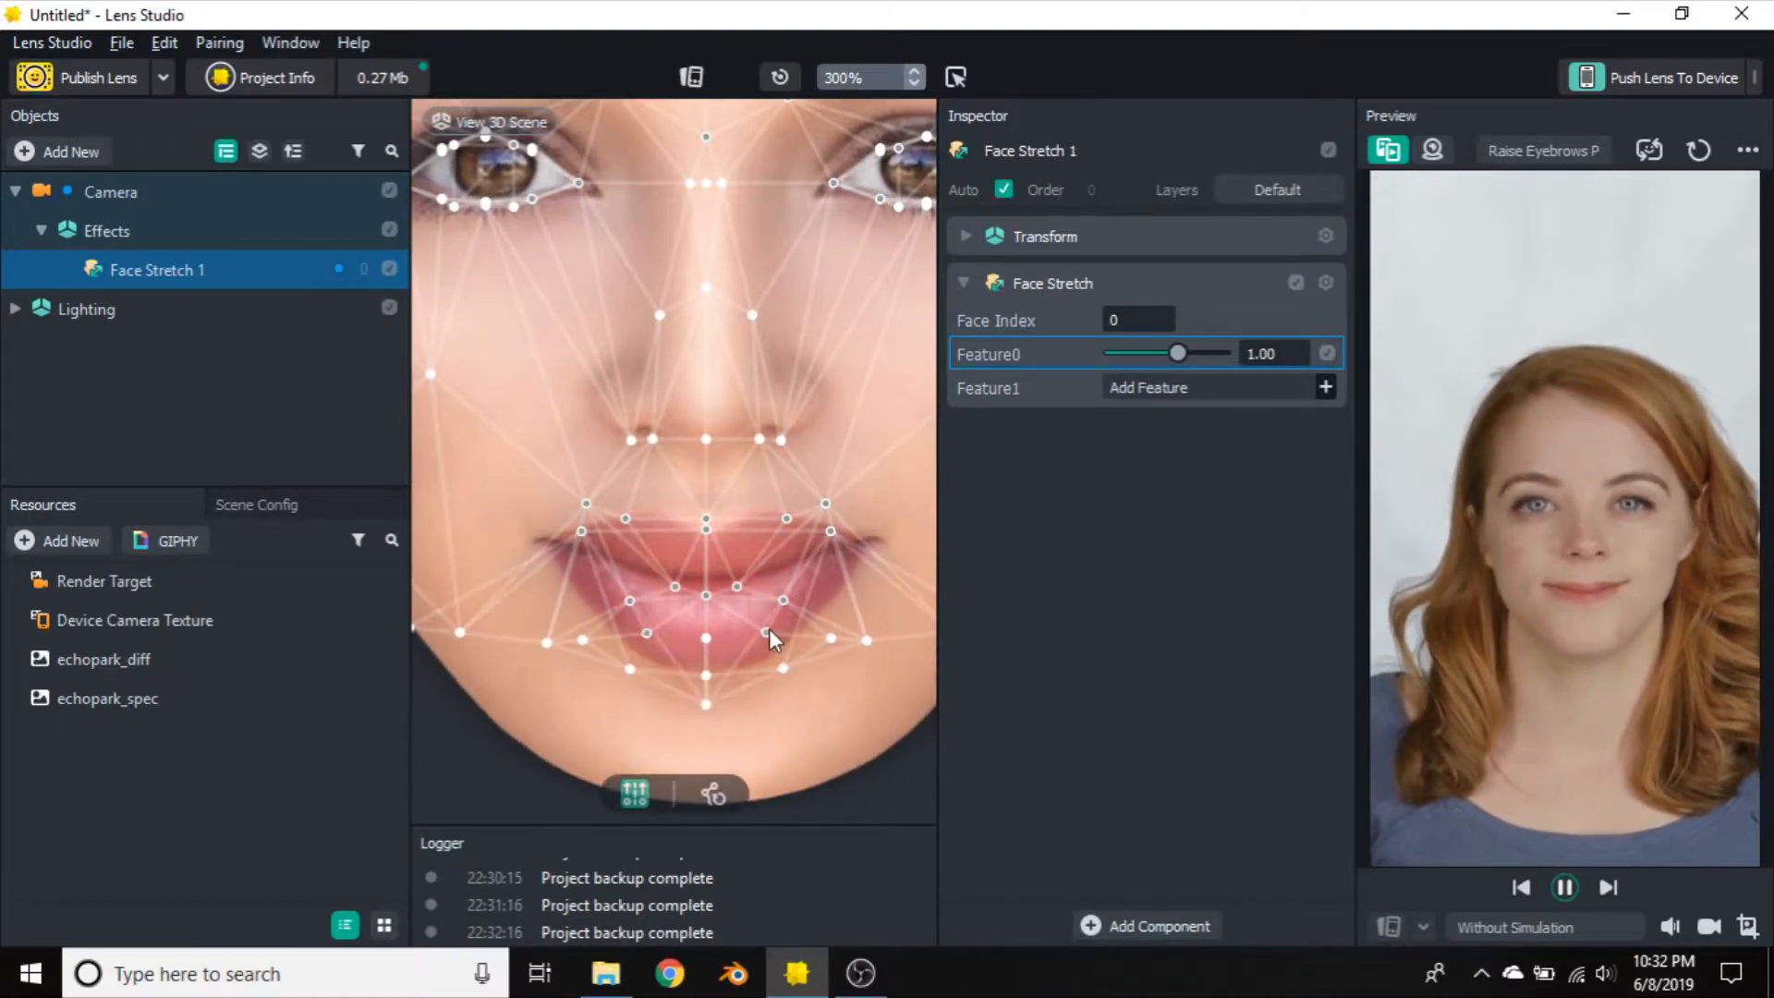
{"action": "left_click", "coordinate": [867, 635]}
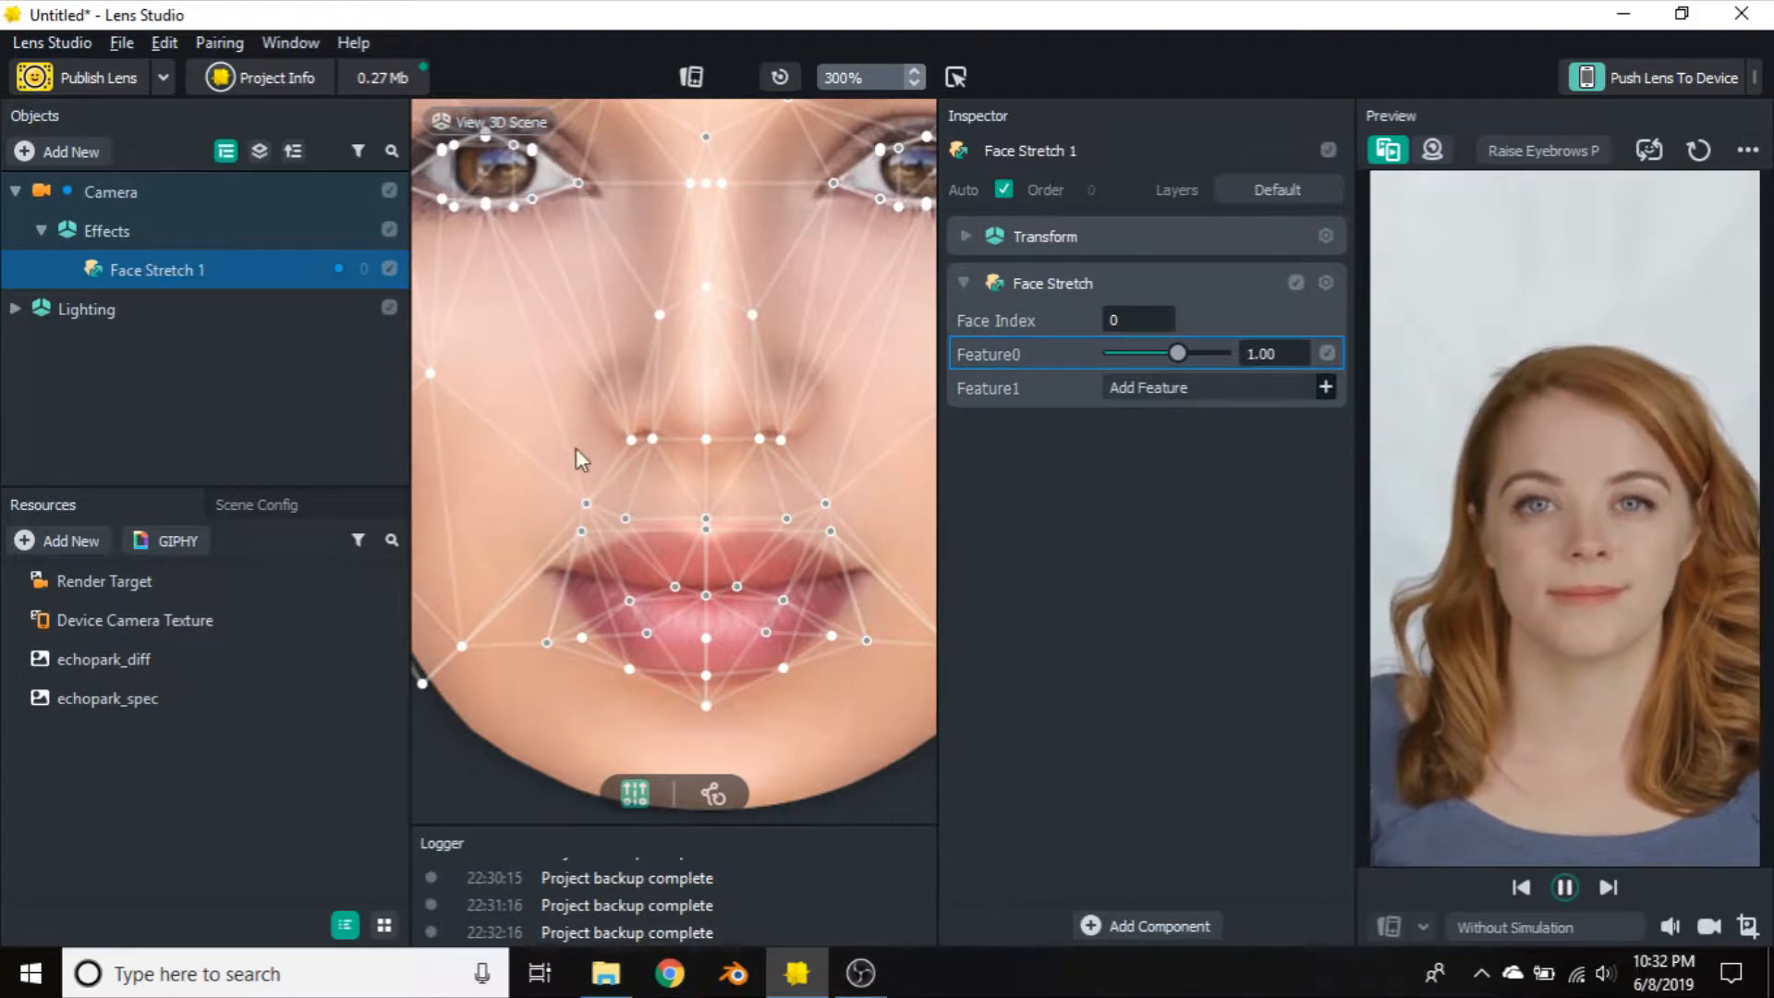
{"action": "left_click", "coordinate": [704, 638]}
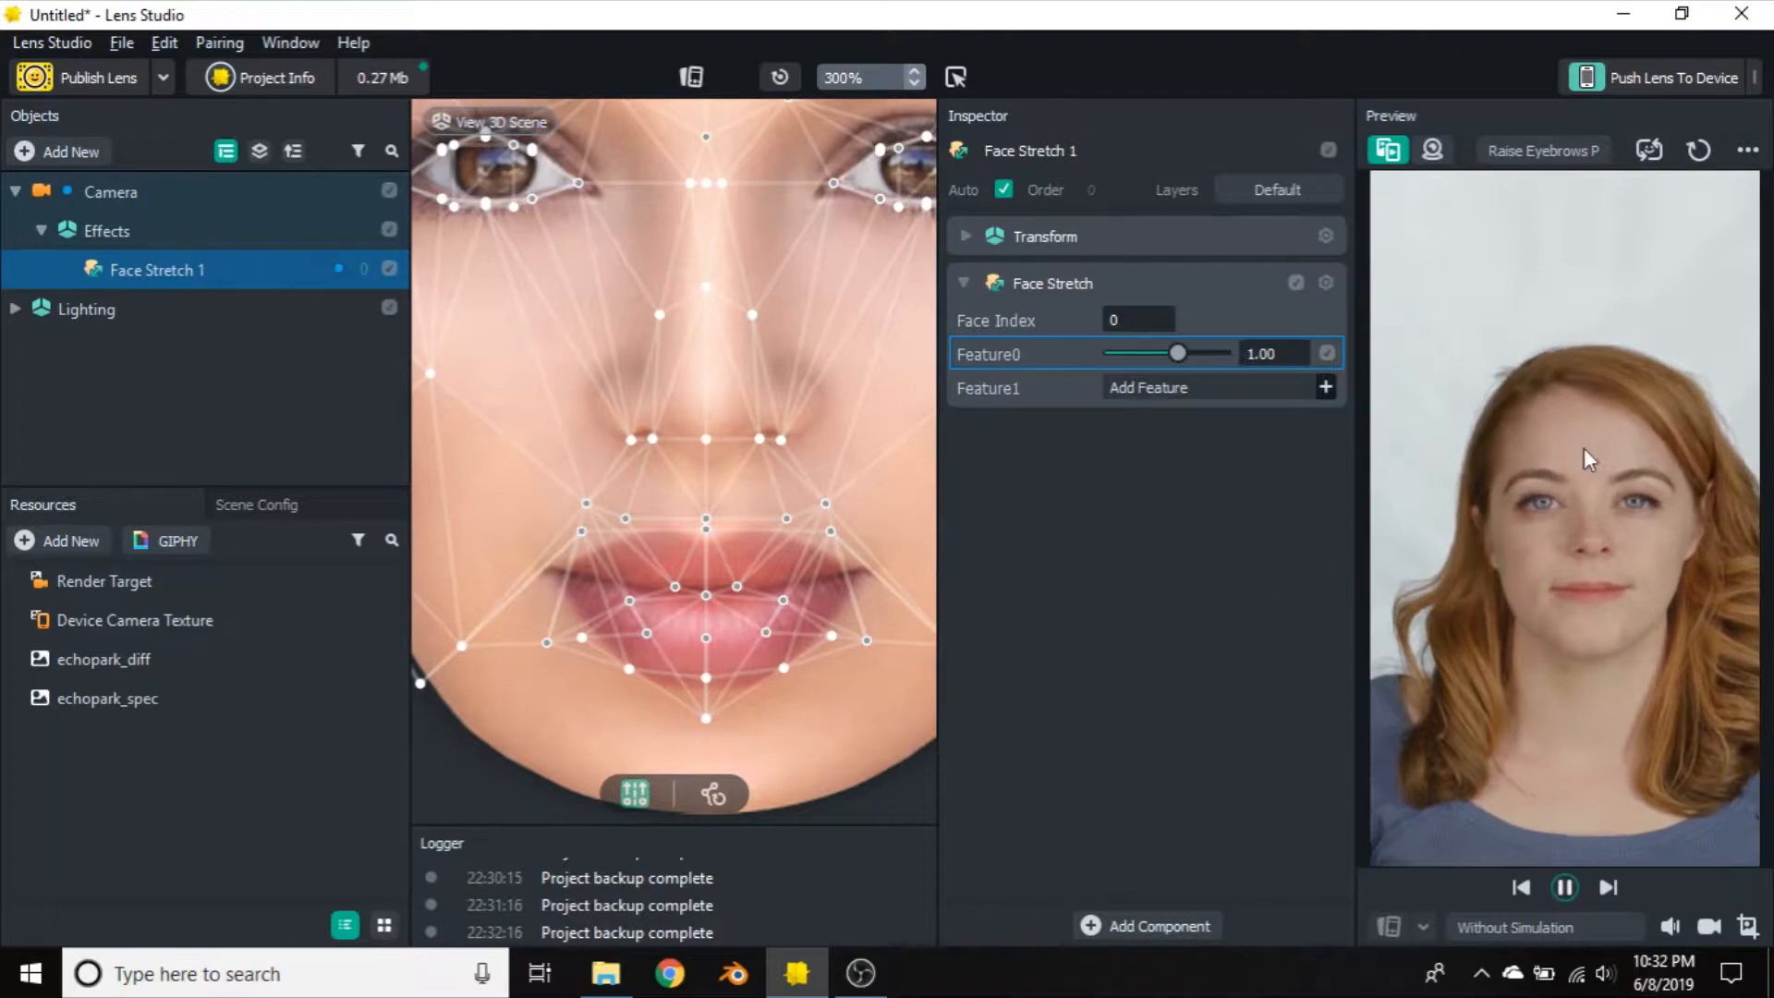
Turn off the automatic adjustment of surrounding points for the face stretch
{"action": "left_click", "coordinate": [634, 794]}
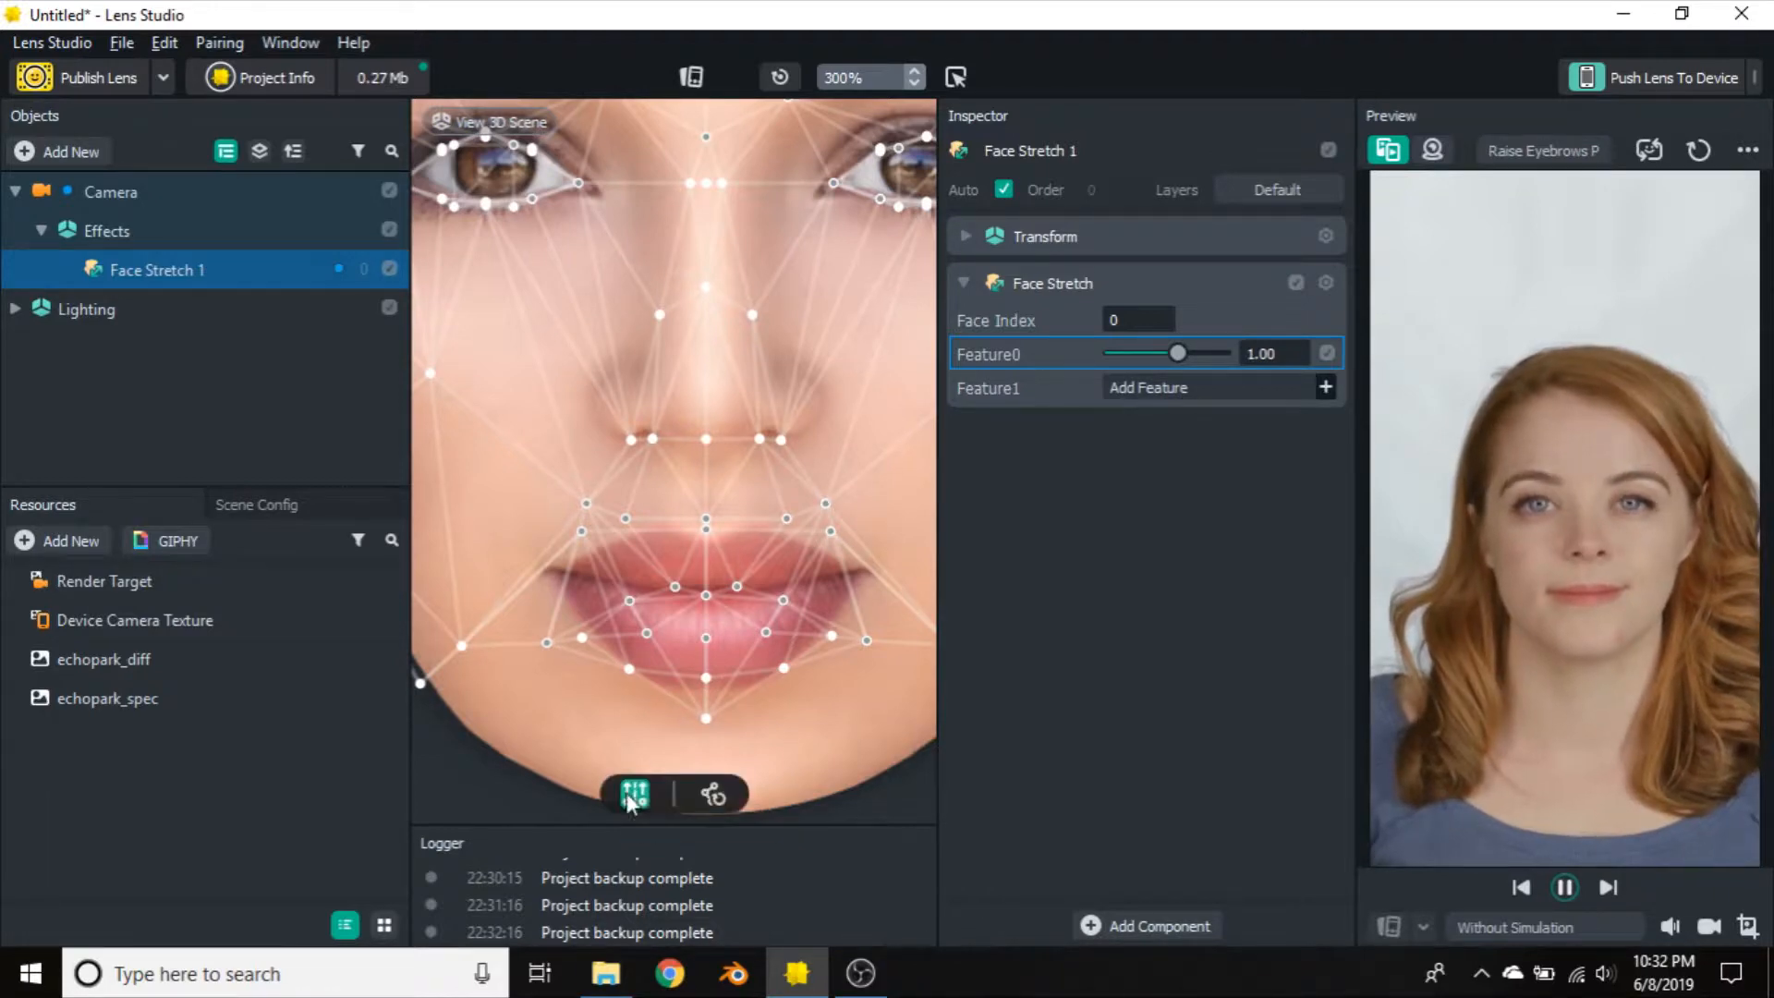
{"action": "scroll", "coordinate": [558, 568], "scroll_direction": "down", "scroll_amount": 3}
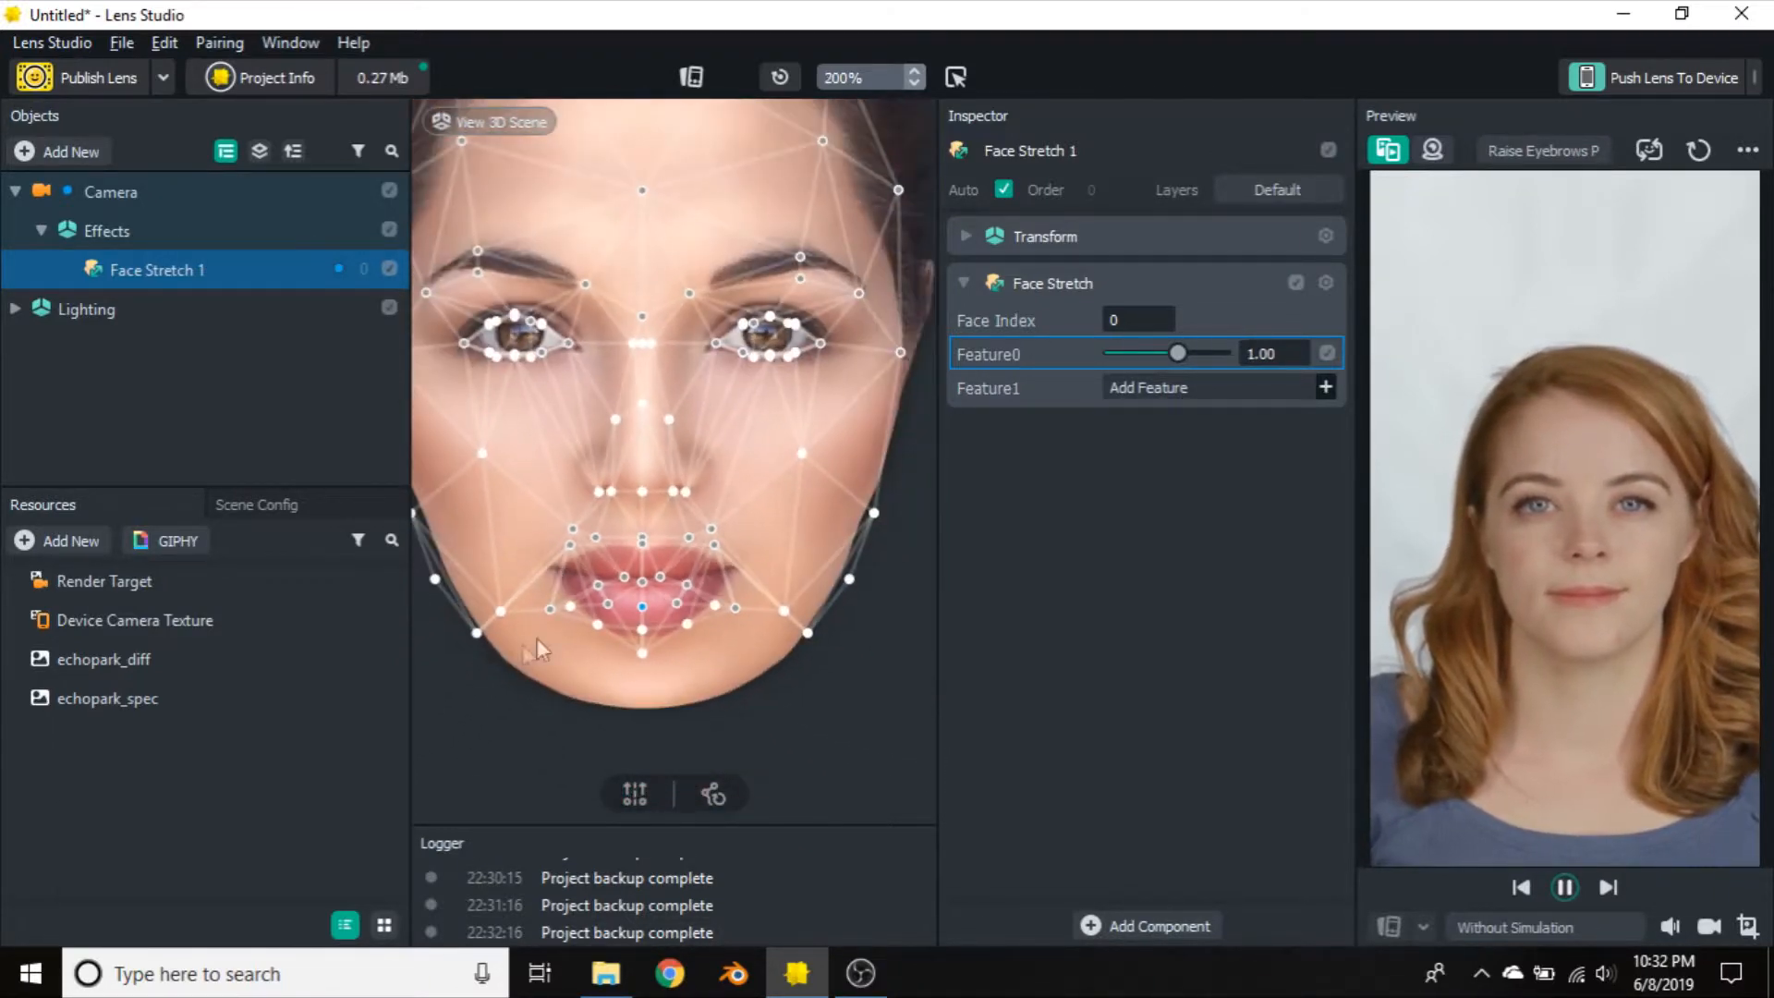
{"action": "middle_click_drag", "start_coordinate": [504, 709], "coordinate": [698, 705]}
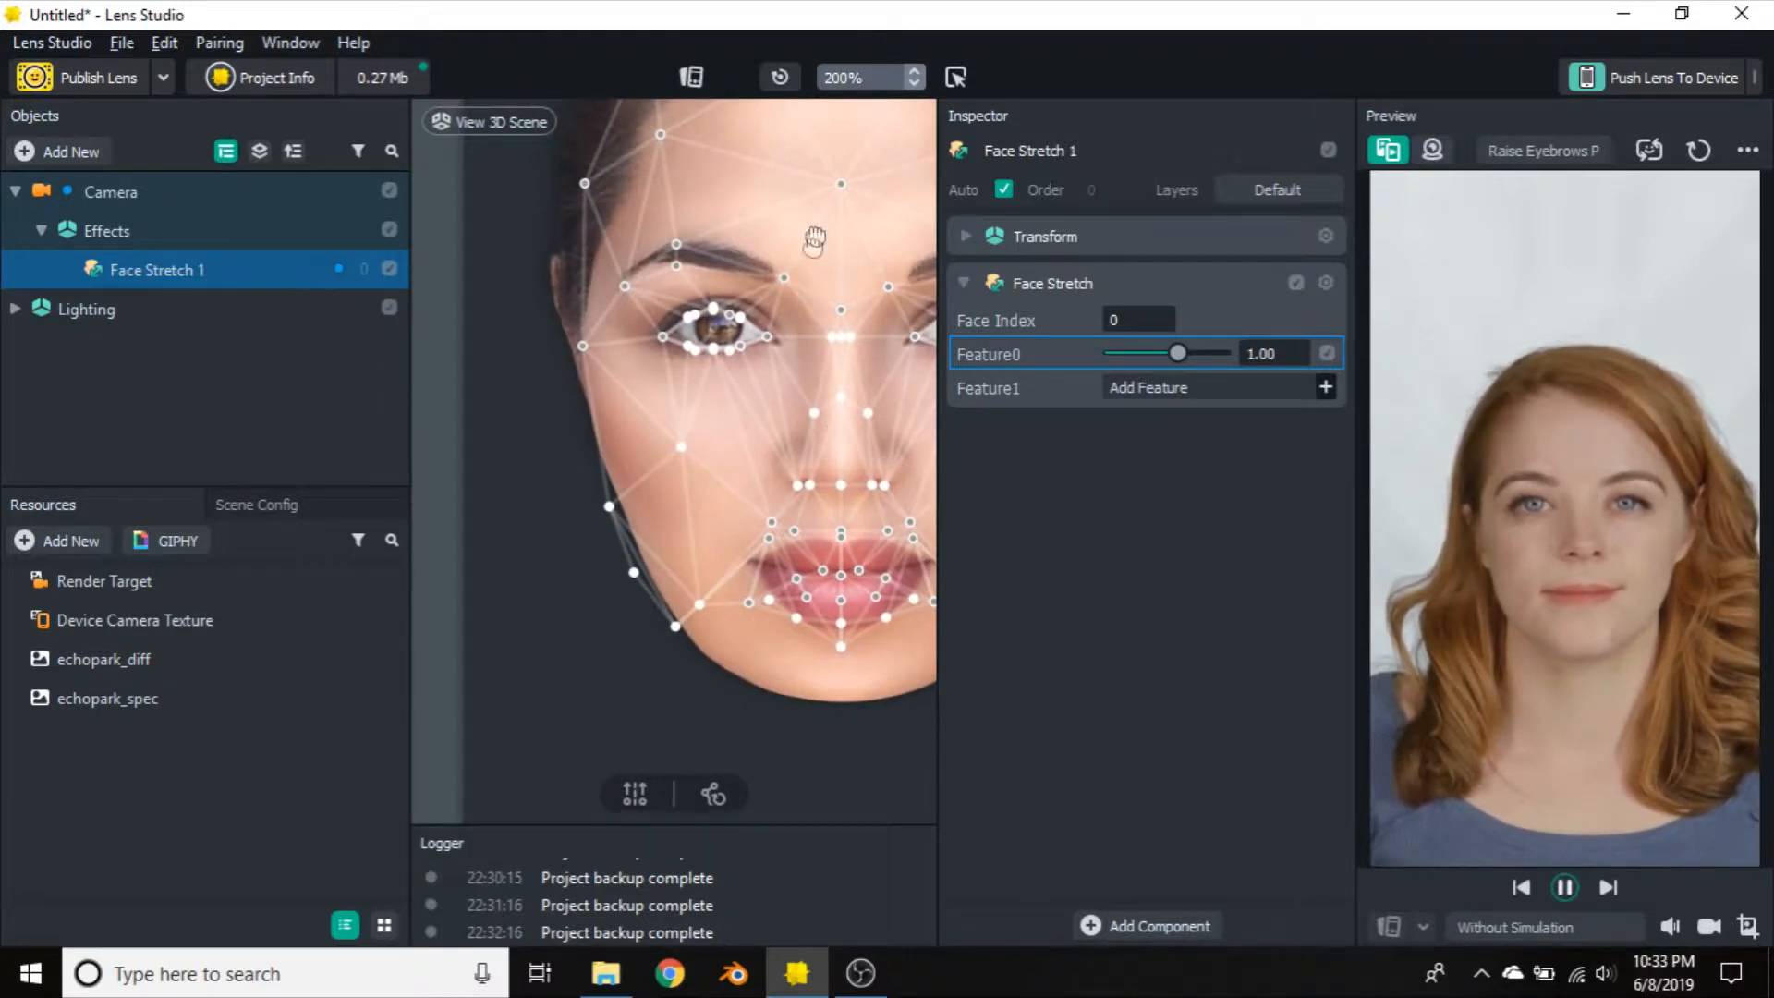
Turn the automatic adjustment of surrounding points back on for the face stretch
{"action": "middle_click_drag", "start_coordinate": [811, 226], "coordinate": [698, 443]}
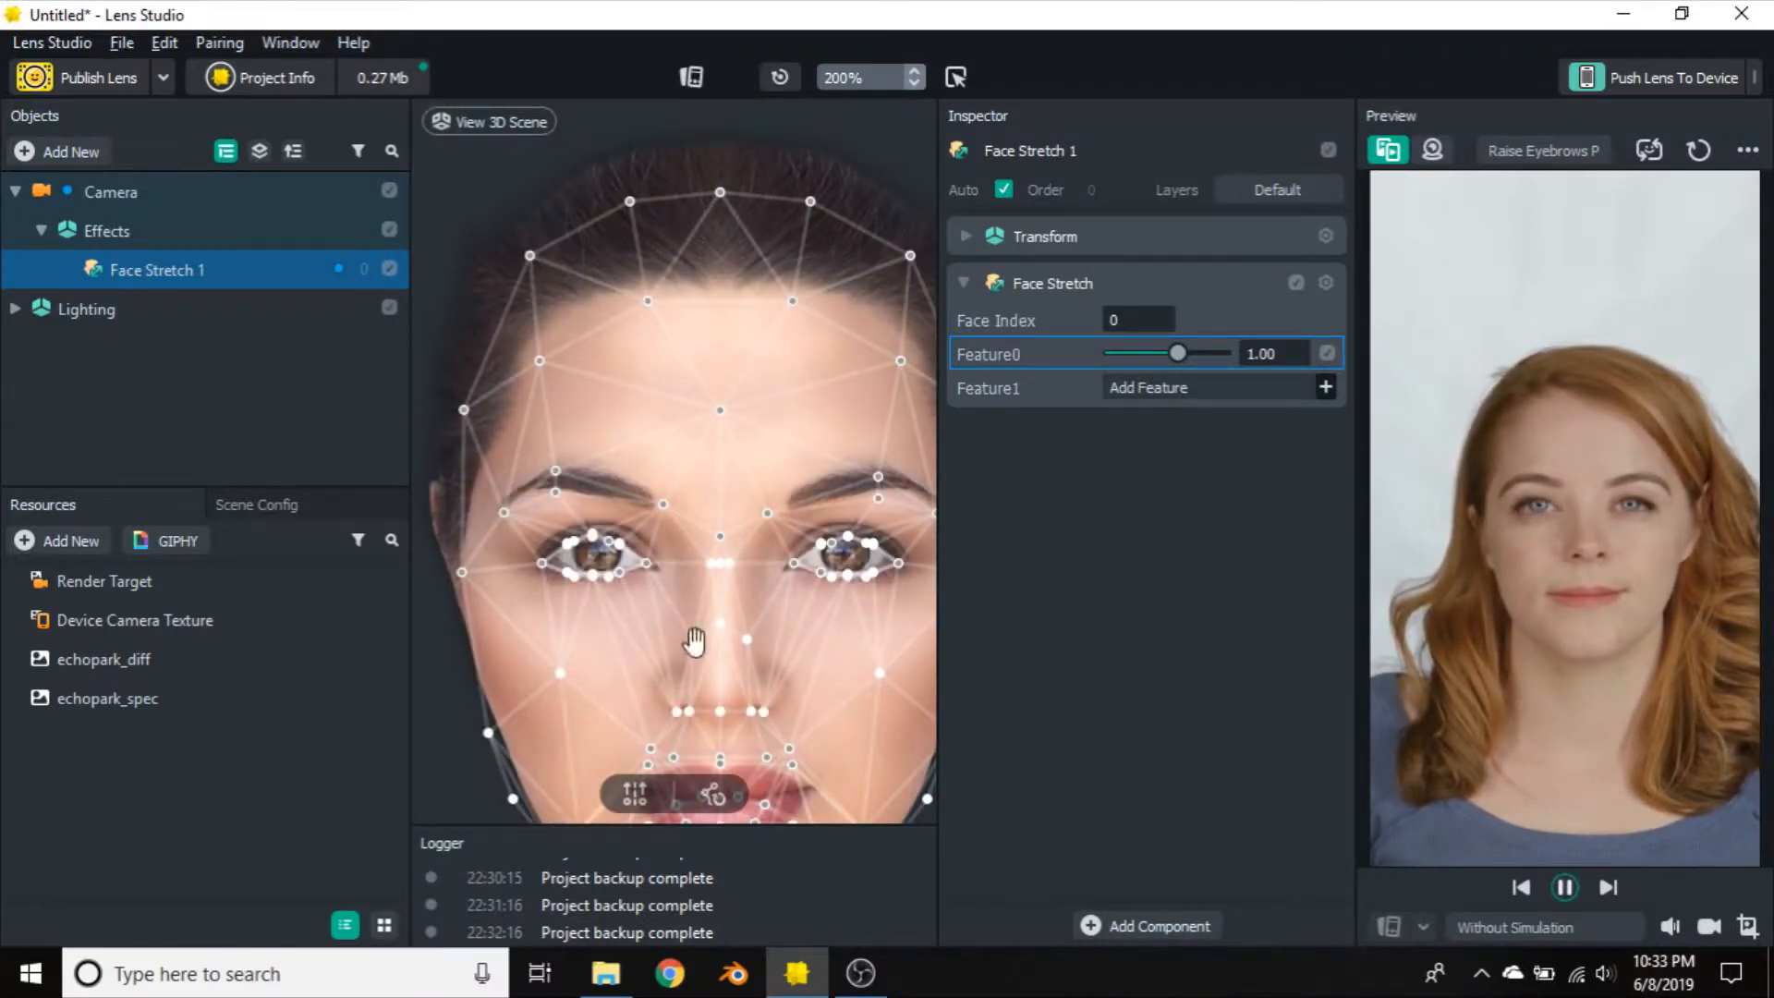
{"action": "middle_click_drag", "start_coordinate": [697, 637], "coordinate": [723, 321]}
{"action": "left_click", "coordinate": [639, 802]}
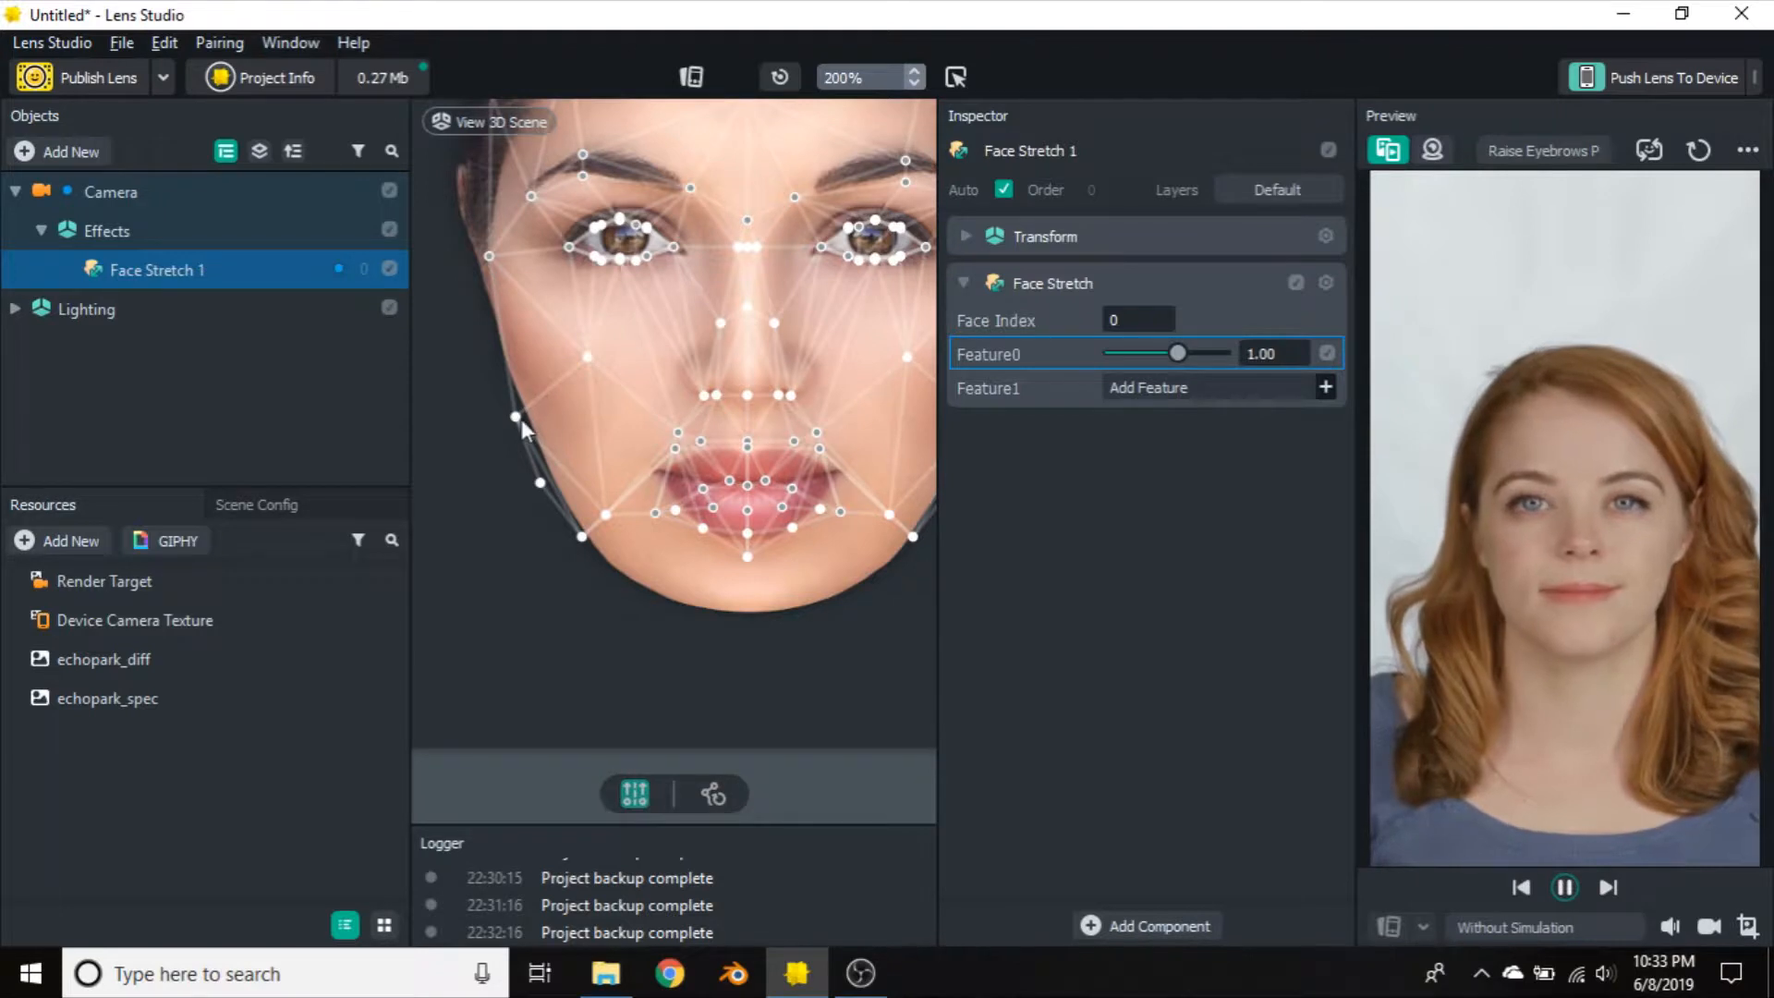
Pull the stretch point at the cheek's outer edge inward to slim the lower face
{"action": "scroll", "coordinate": [637, 407], "scroll_direction": "down", "scroll_amount": 2}
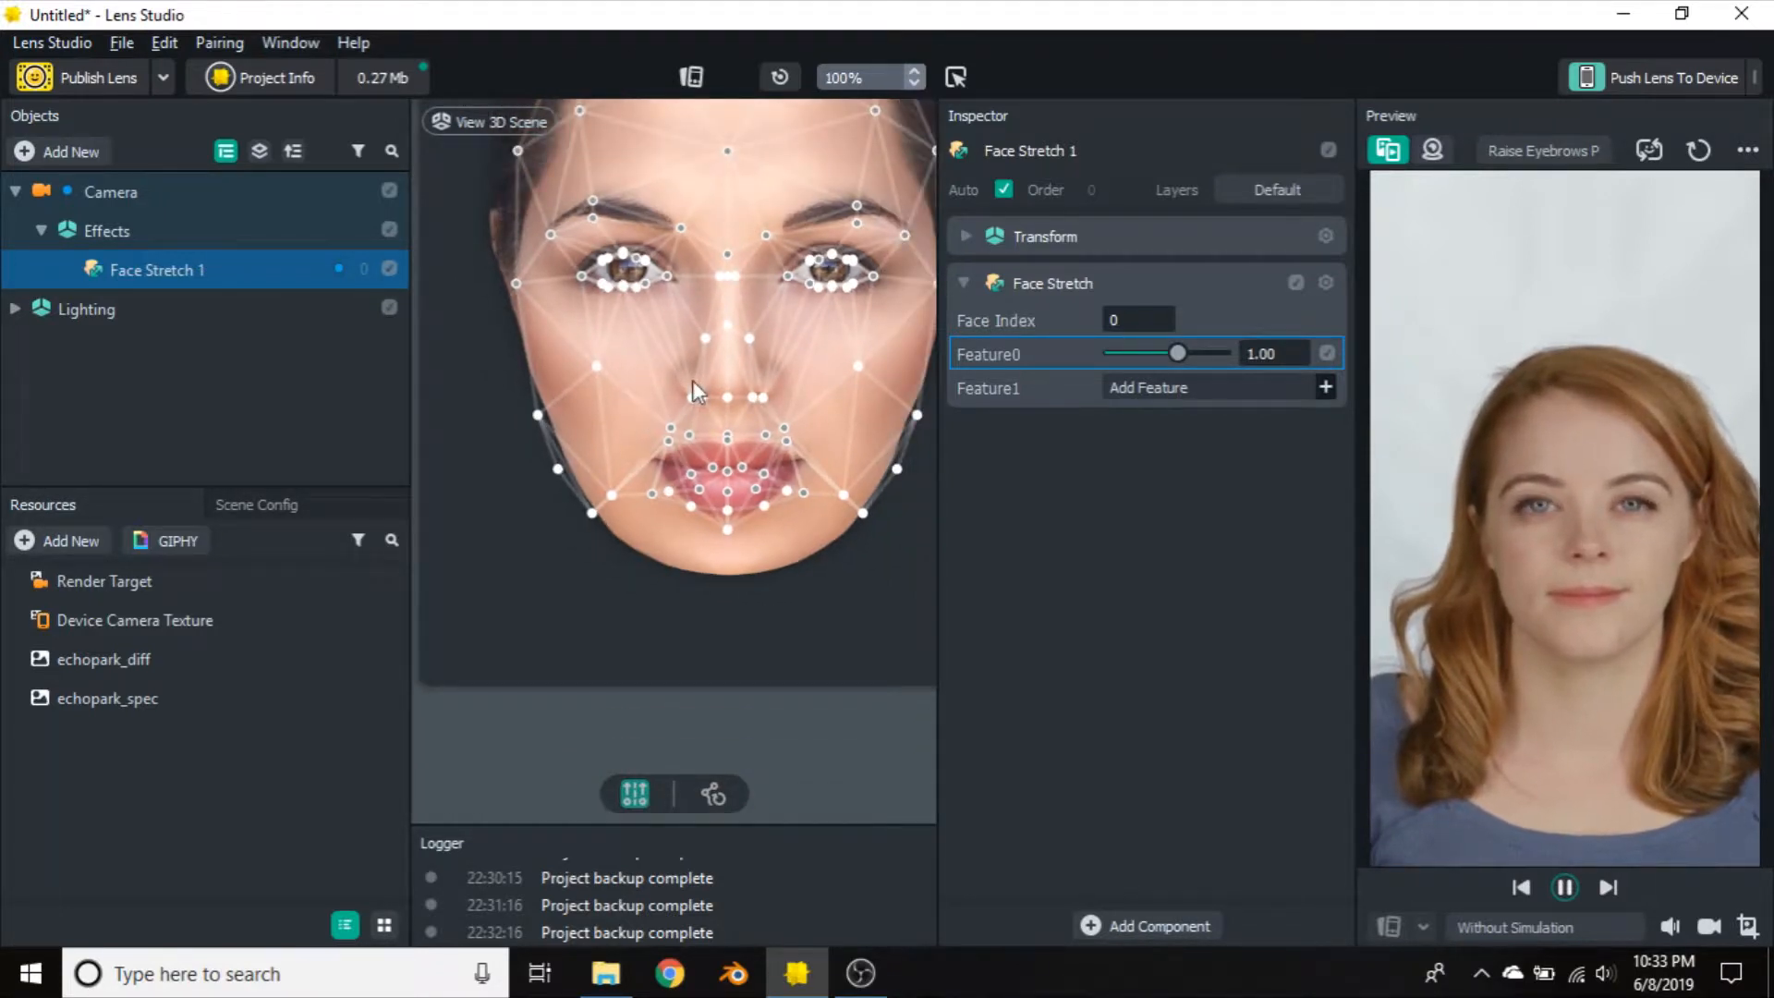
{"action": "scroll", "coordinate": [690, 379], "scroll_direction": "down", "scroll_amount": 1}
{"action": "left_click_drag", "start_coordinate": [701, 408], "coordinate": [658, 444]}
{"action": "middle_click_drag", "start_coordinate": [659, 360], "coordinate": [573, 412]}
{"action": "left_click", "coordinate": [499, 445]}
{"action": "mouse_move", "coordinate": [469, 461]}
{"action": "left_mouse_down"}
{"action": "mouse_move", "coordinate": [436, 463]}
{"action": "mouse_move", "coordinate": [537, 436]}
{"action": "mouse_move", "coordinate": [549, 467]}
{"action": "mouse_move", "coordinate": [567, 419]}
{"action": "mouse_move", "coordinate": [477, 451]}
{"action": "mouse_move", "coordinate": [562, 441]}
{"action": "mouse_move", "coordinate": [486, 456]}
{"action": "left_mouse_up"}
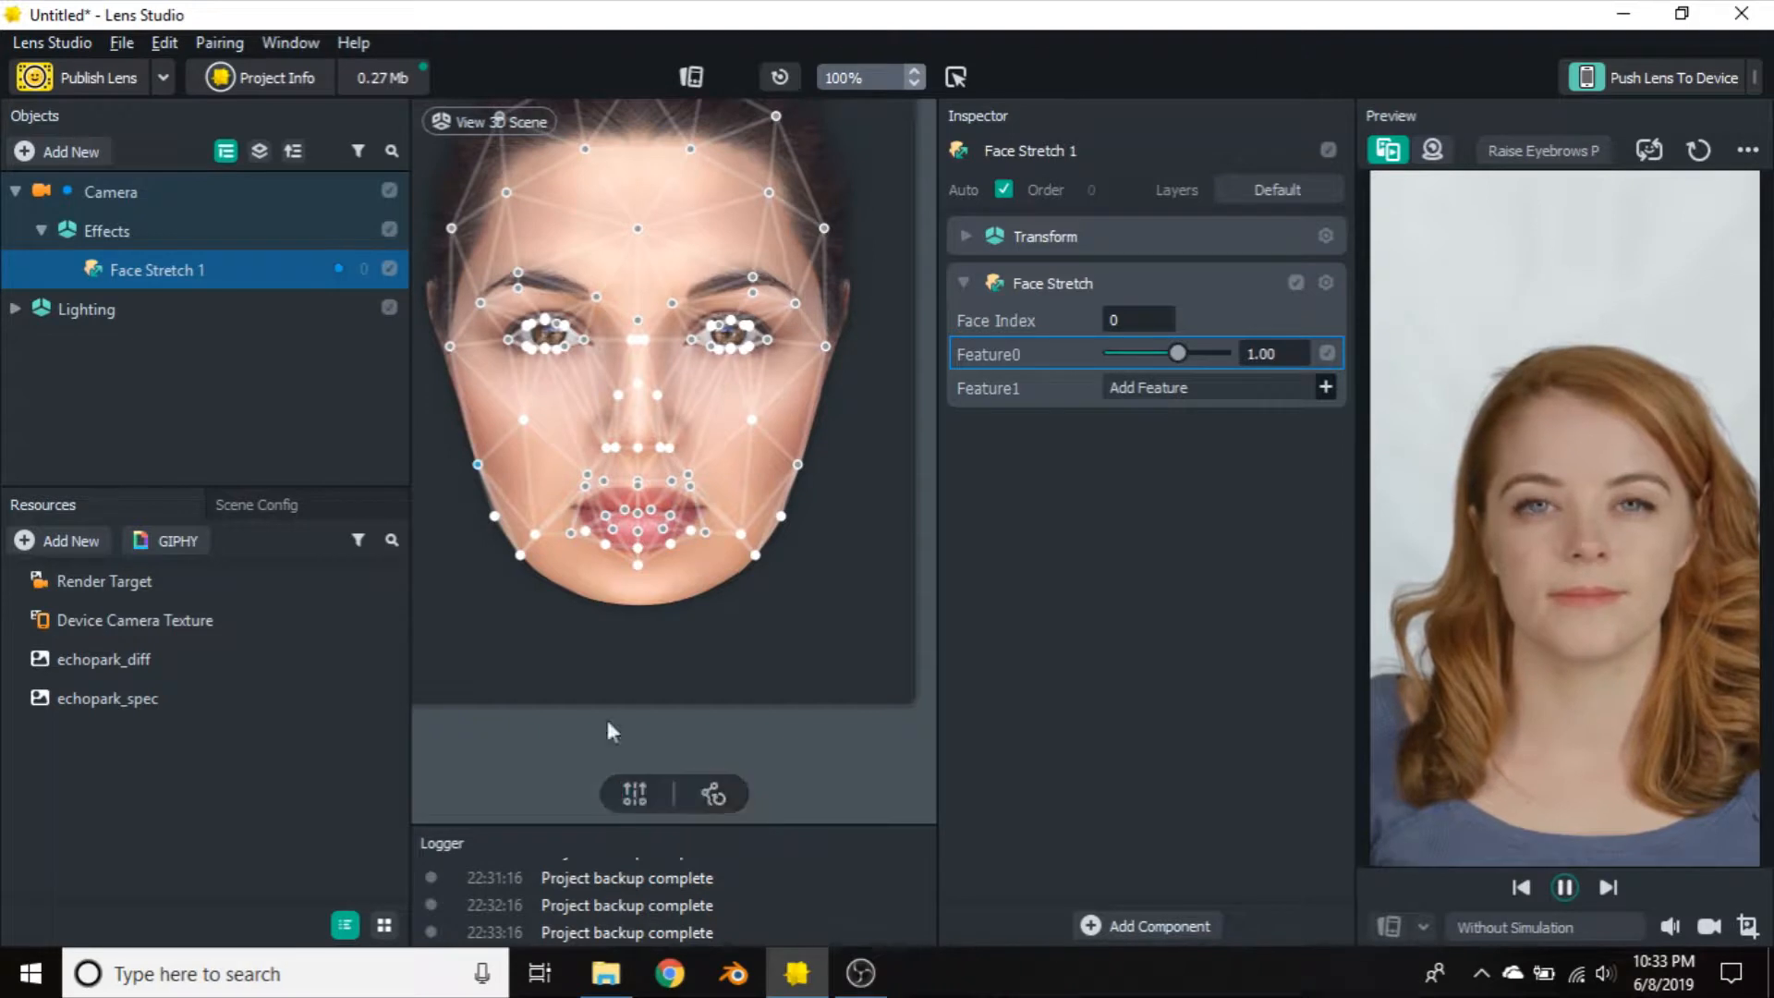
Try moving the cheek-edge stretch point across the jaw below the mouth without automatic adjustment, and undo the distortion
{"action": "left_click_drag", "start_coordinate": [479, 465], "coordinate": [639, 385]}
{"action": "left_click_drag", "start_coordinate": [637, 320], "coordinate": [656, 593]}
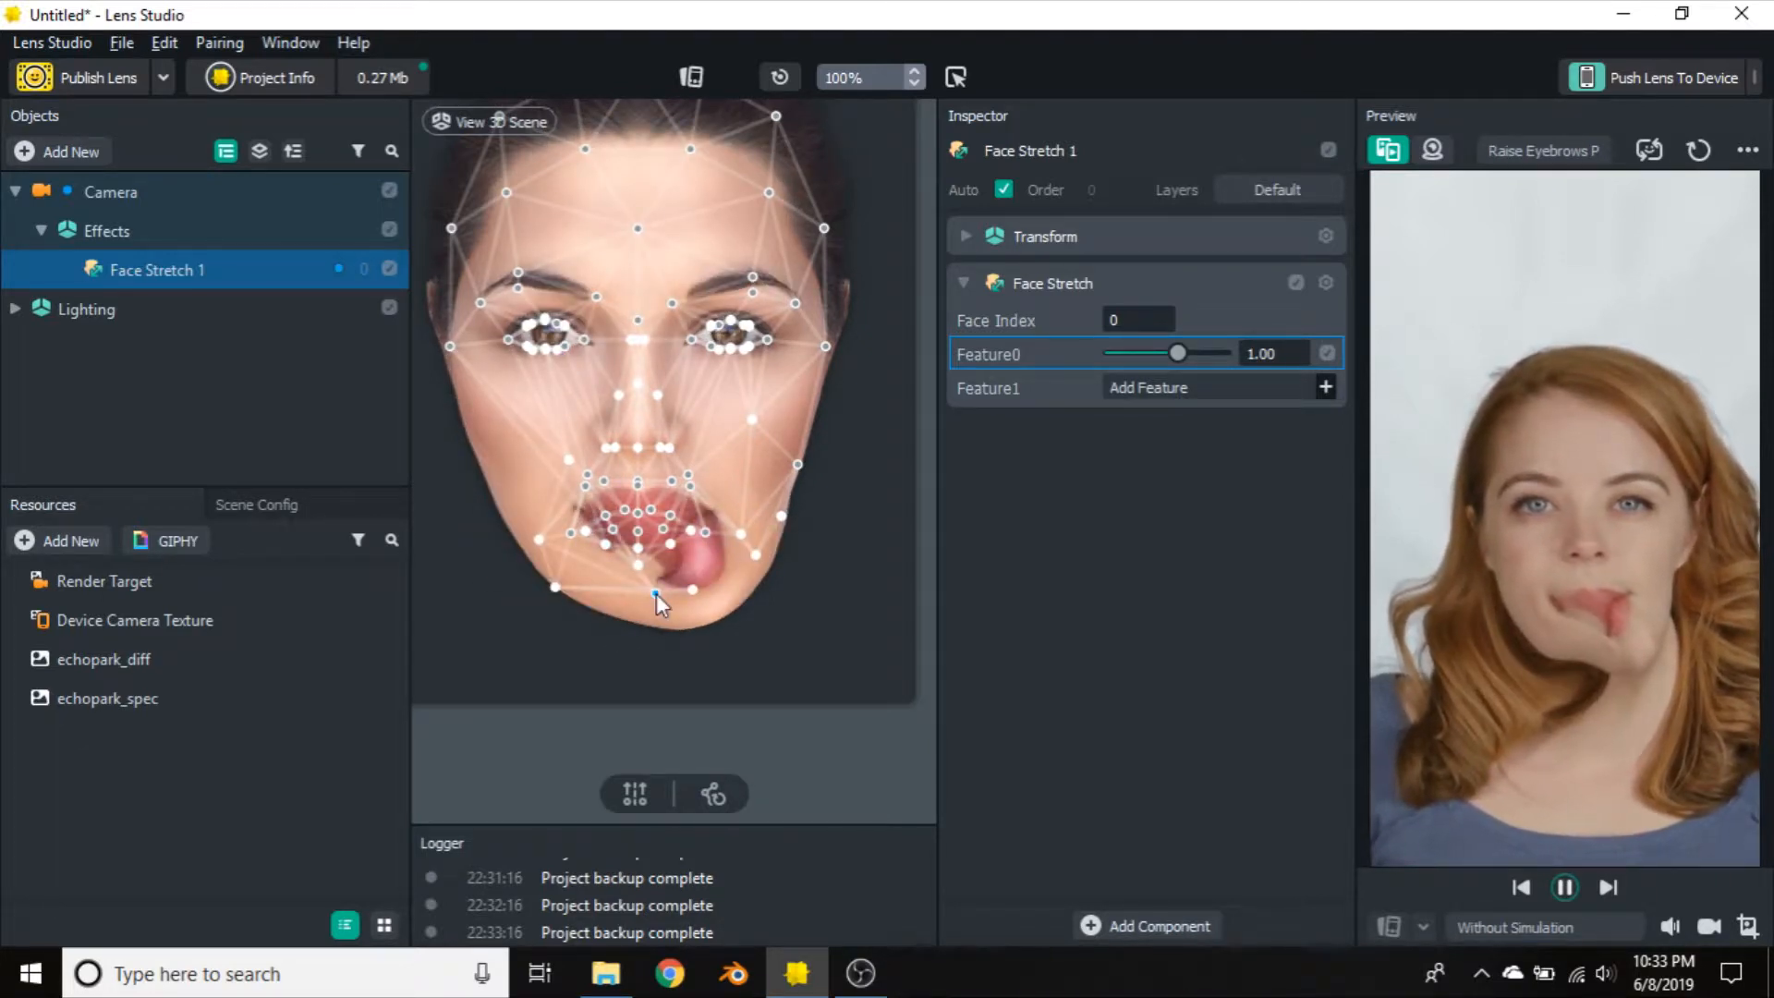
{"action": "key", "text": "ctrl+z"}
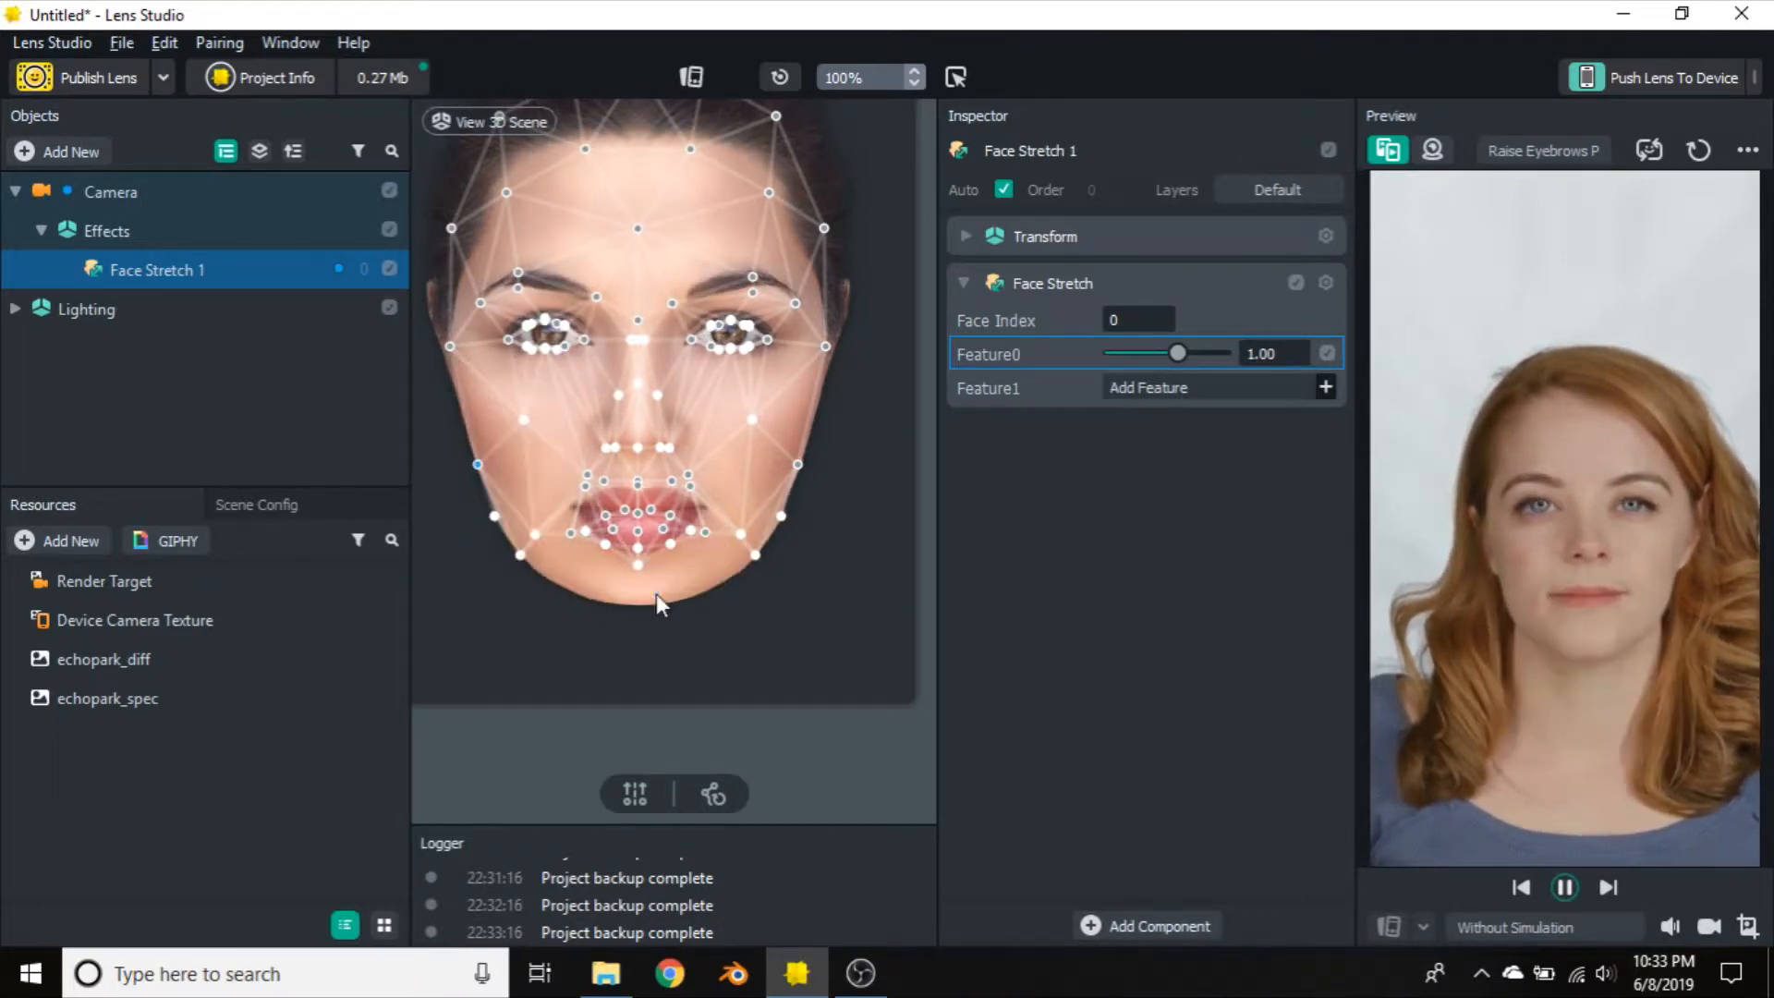
Re-enable automatic adjustment of surrounding points and bring the whole face into view
{"action": "left_click", "coordinate": [712, 792]}
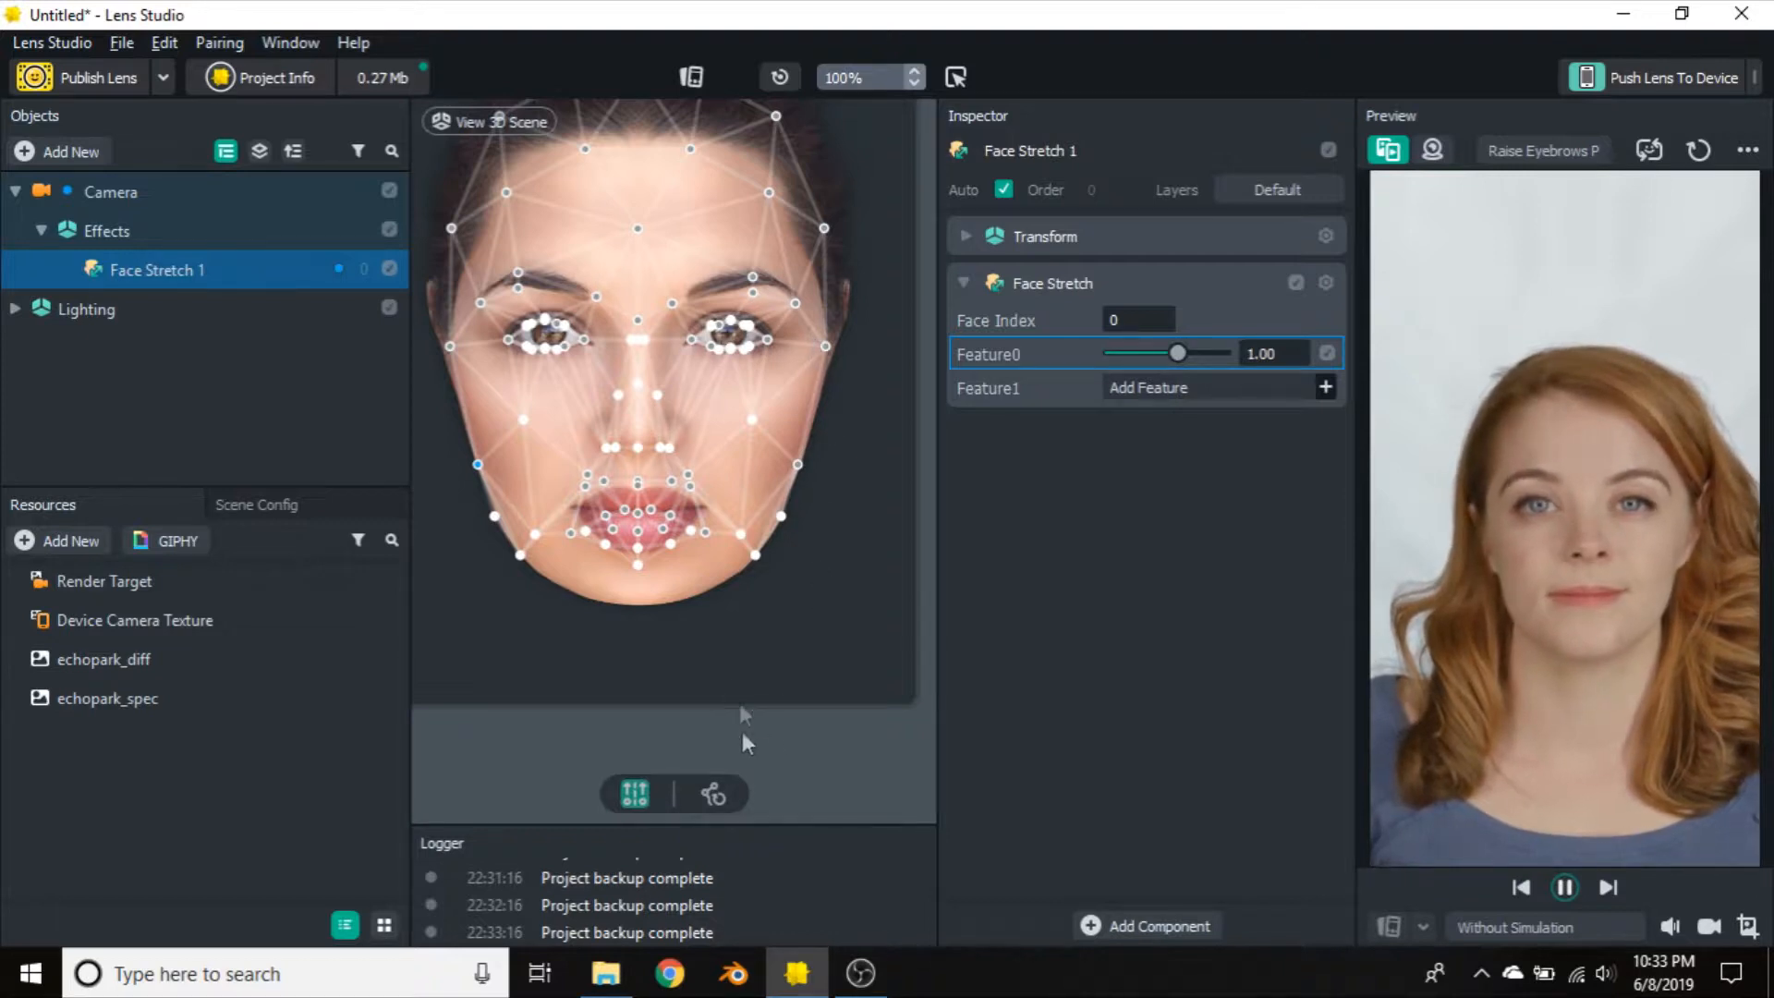
{"action": "left_click", "coordinate": [712, 794]}
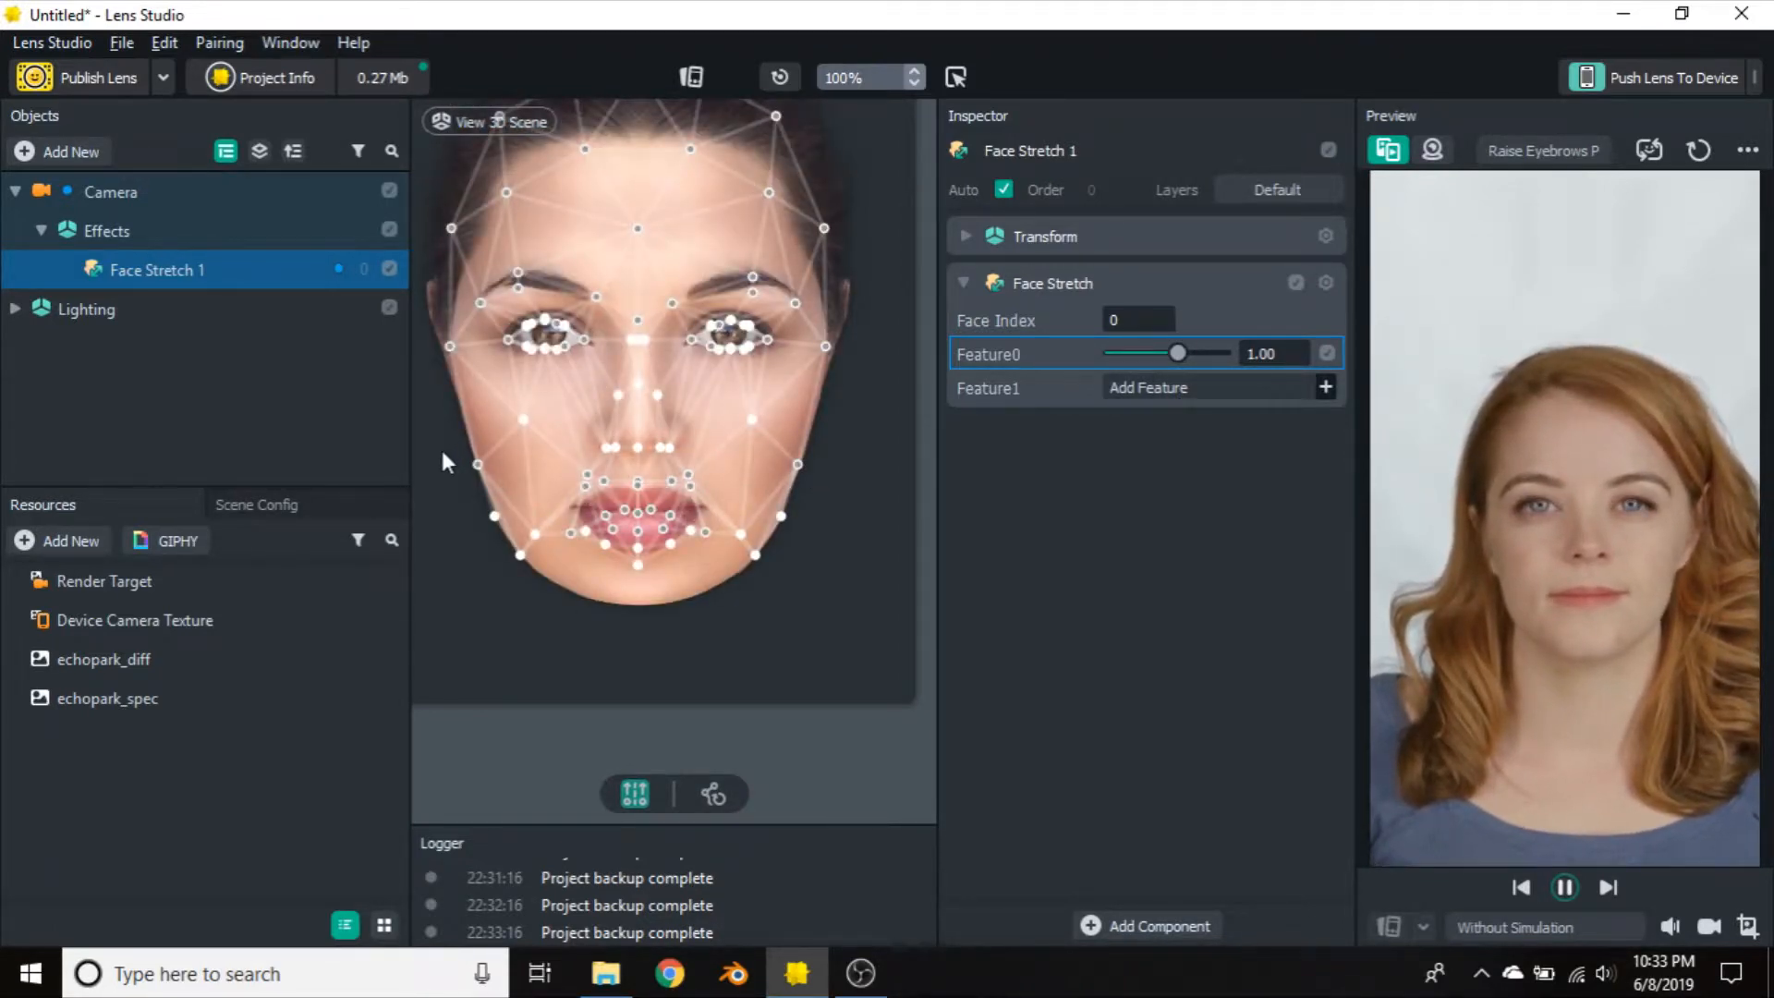
{"action": "middle_click_drag", "start_coordinate": [886, 395], "coordinate": [914, 502]}
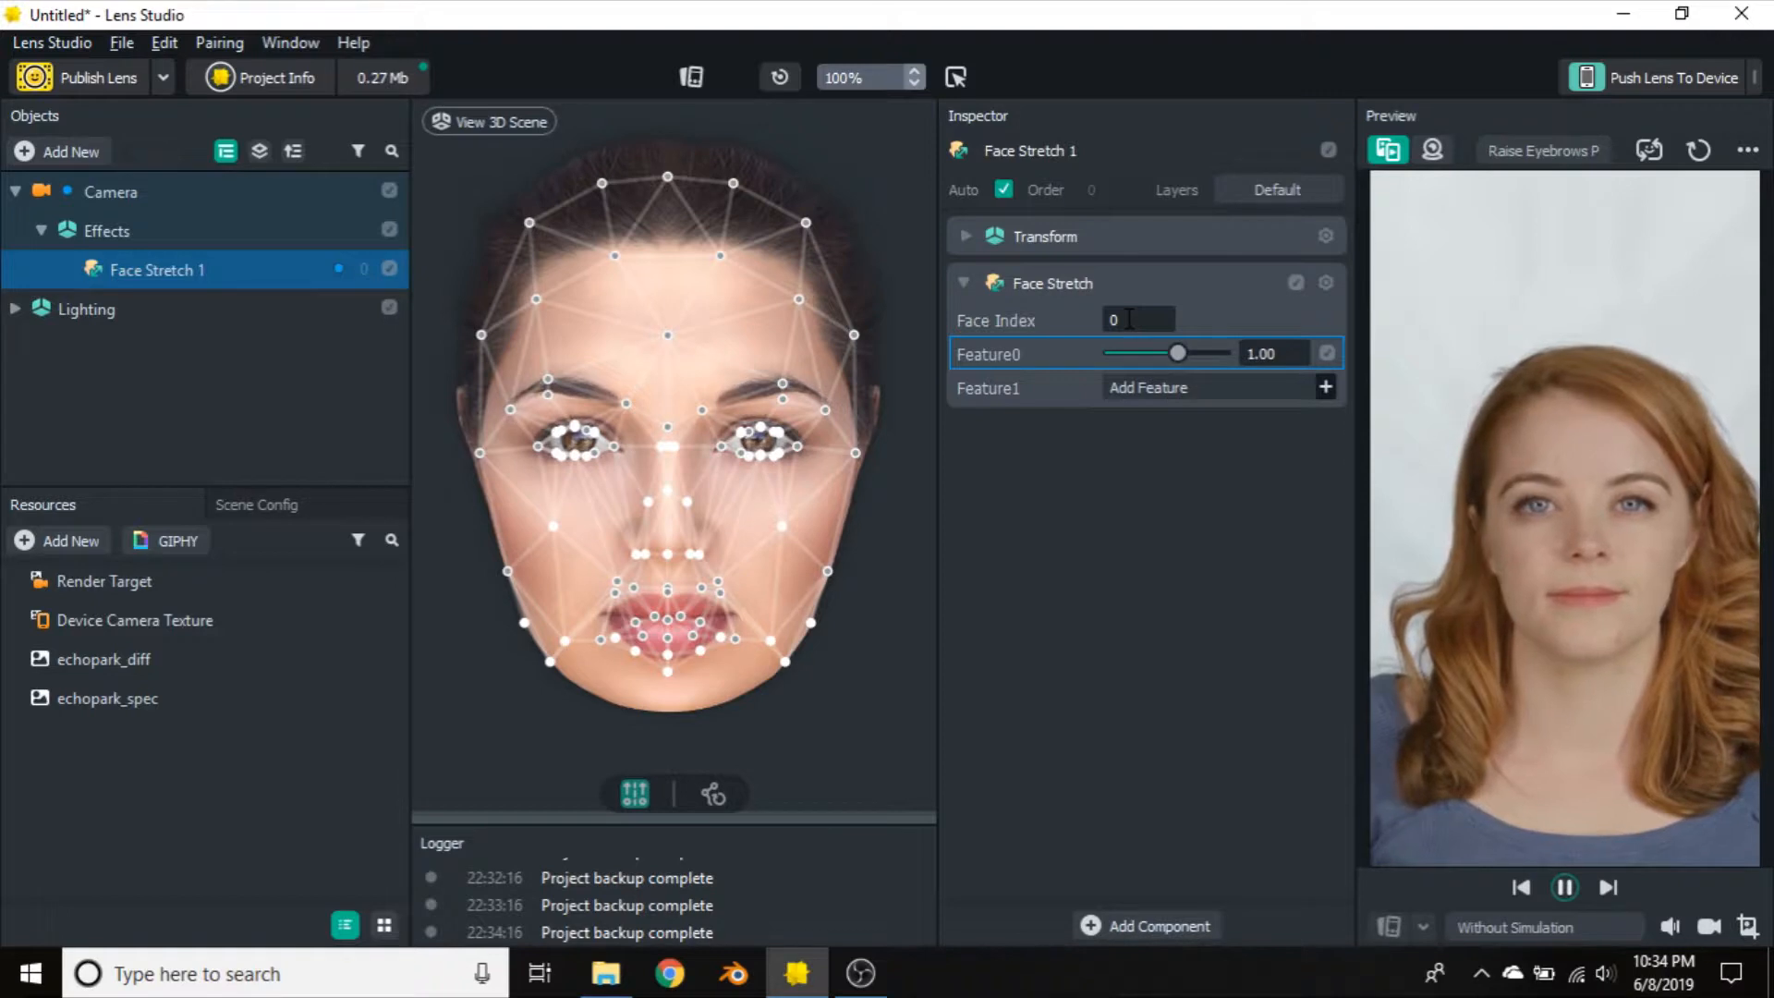
Switch the preview to the Pair Open Mouth video to show two faces
{"action": "left_click", "coordinate": [1541, 158]}
{"action": "scroll", "coordinate": [1546, 529], "scroll_direction": "down", "scroll_amount": 1}
{"action": "scroll", "coordinate": [1546, 529], "scroll_direction": "up", "scroll_amount": 1}
{"action": "scroll", "coordinate": [1544, 527], "scroll_direction": "up", "scroll_amount": 1}
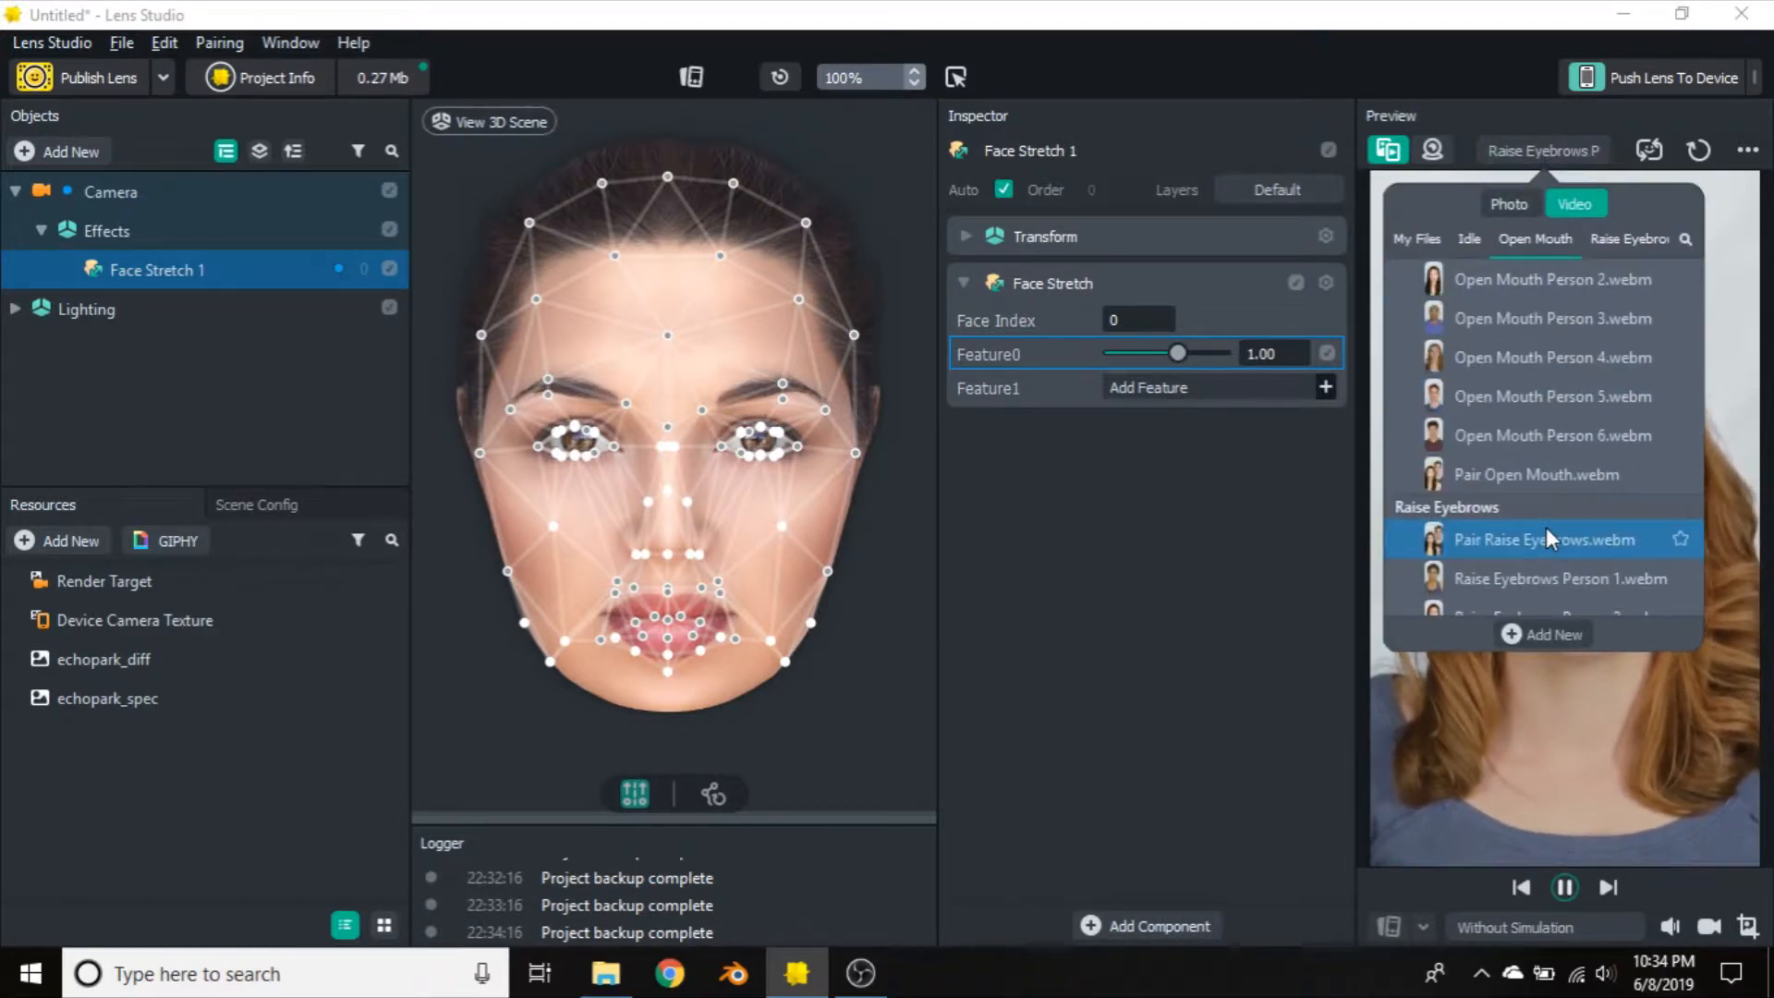
{"action": "left_click", "coordinate": [1544, 473]}
{"action": "left_click", "coordinate": [1563, 148]}
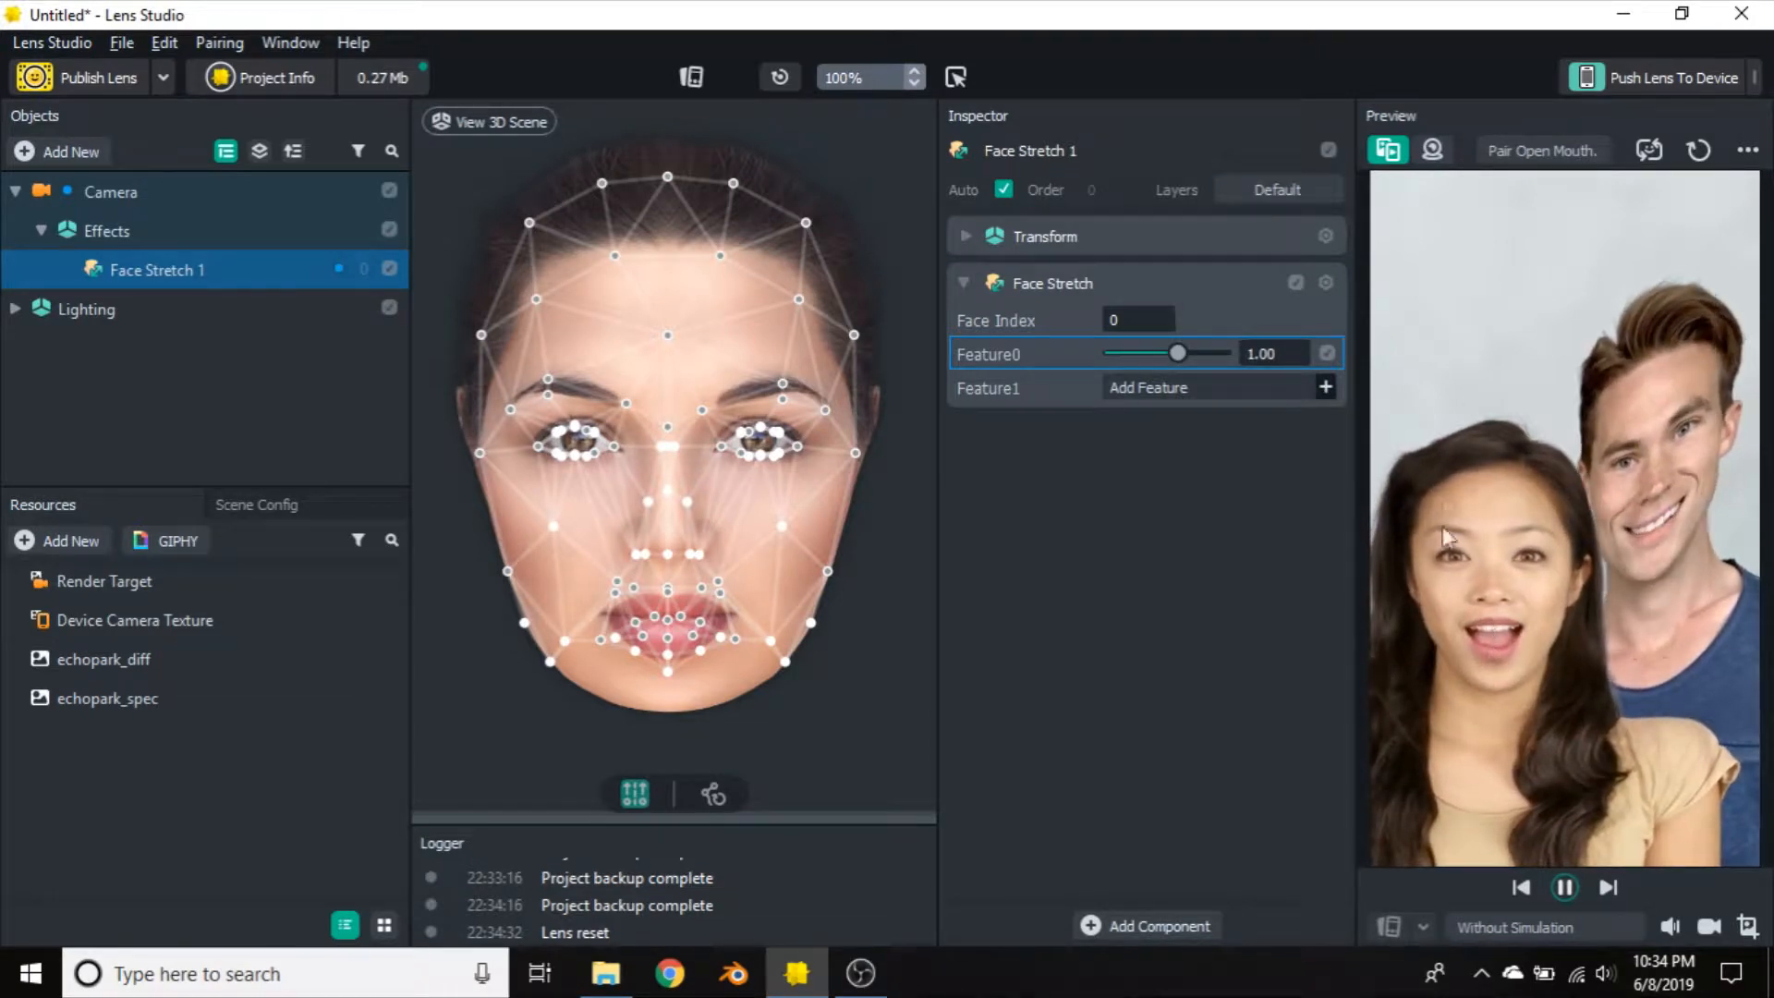
Try Face Index values 1 and 2 for the face stretch, and return it to 0
{"action": "double_click", "coordinate": [1134, 320]}
{"action": "type", "text": "1"}
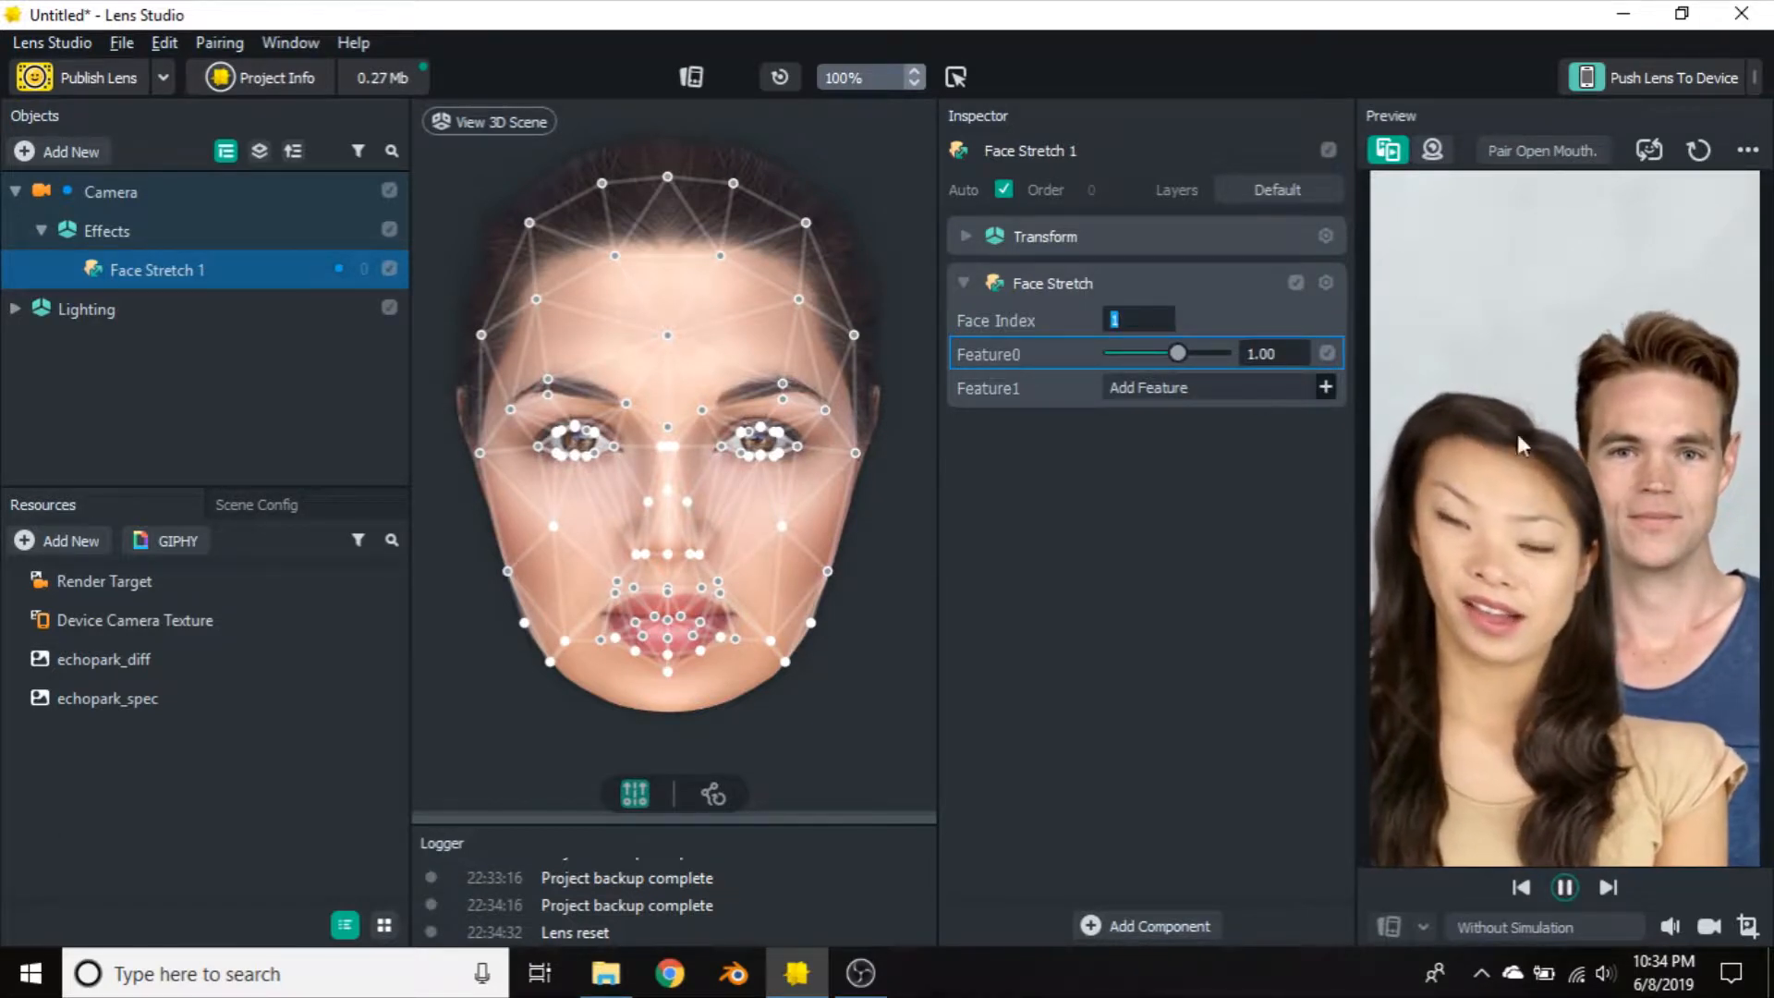
{"action": "left_click", "coordinate": [1129, 320]}
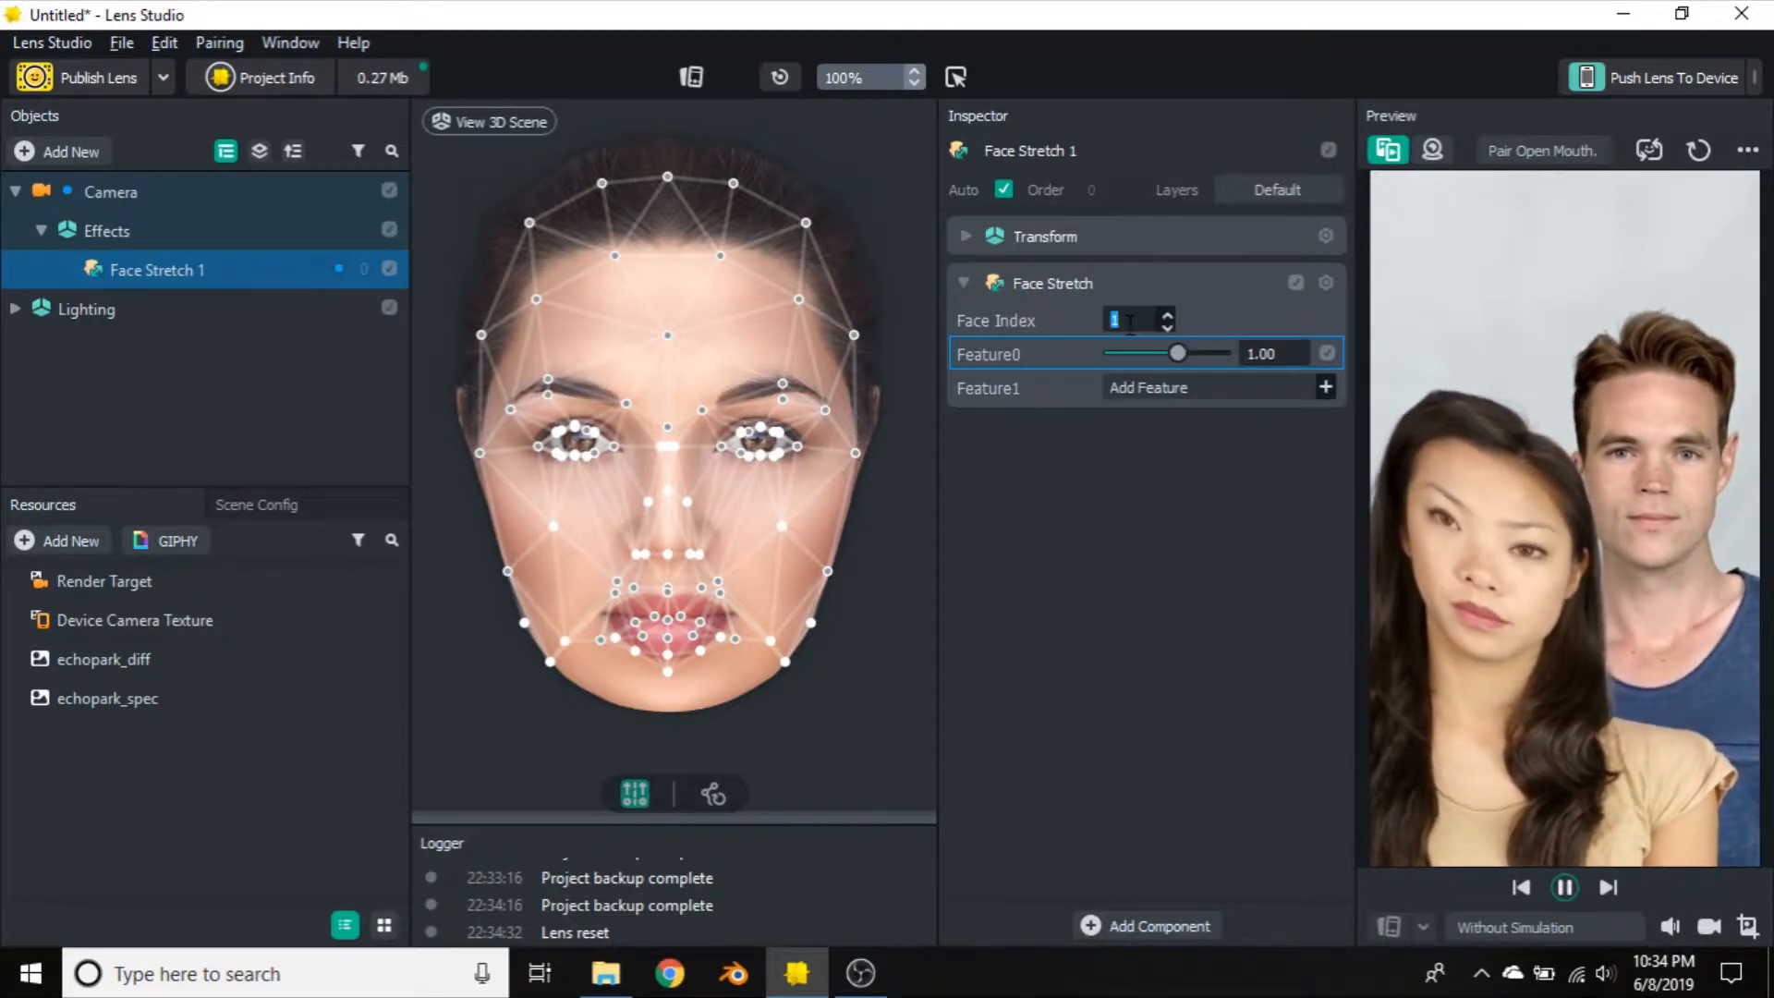
{"action": "type", "text": "2"}
{"action": "key", "text": "Return"}
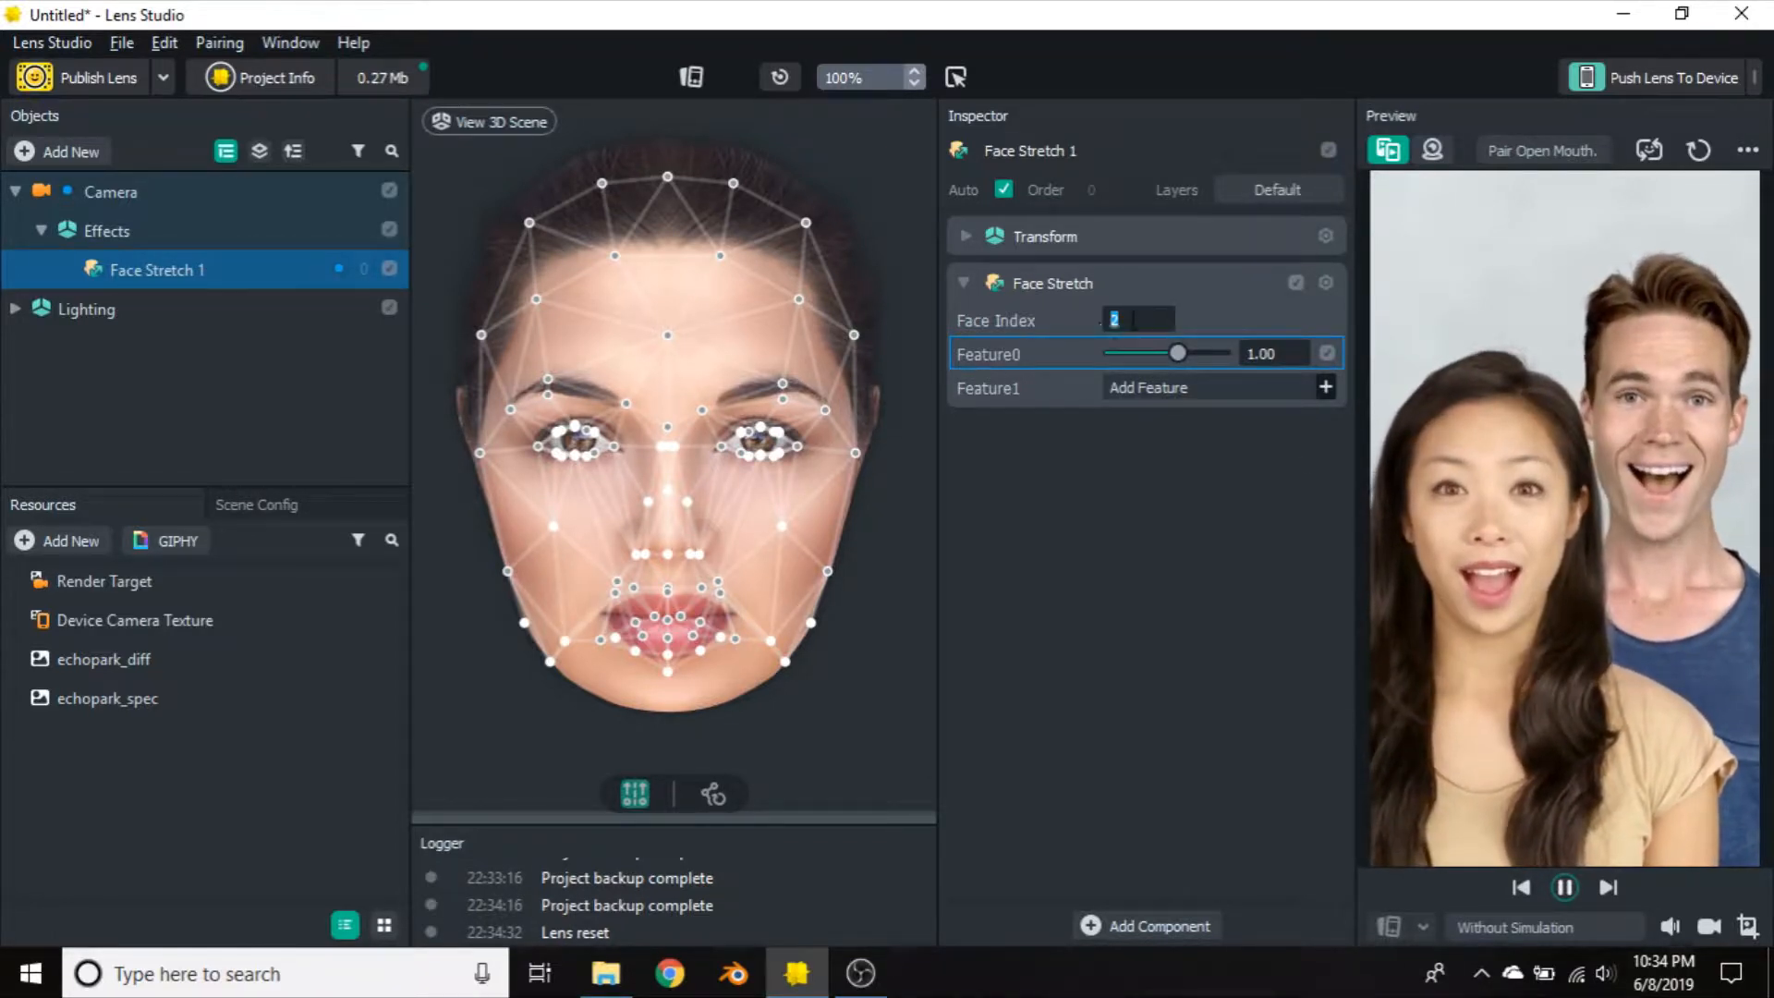
{"action": "type", "text": "0"}
{"action": "key", "text": "Return"}
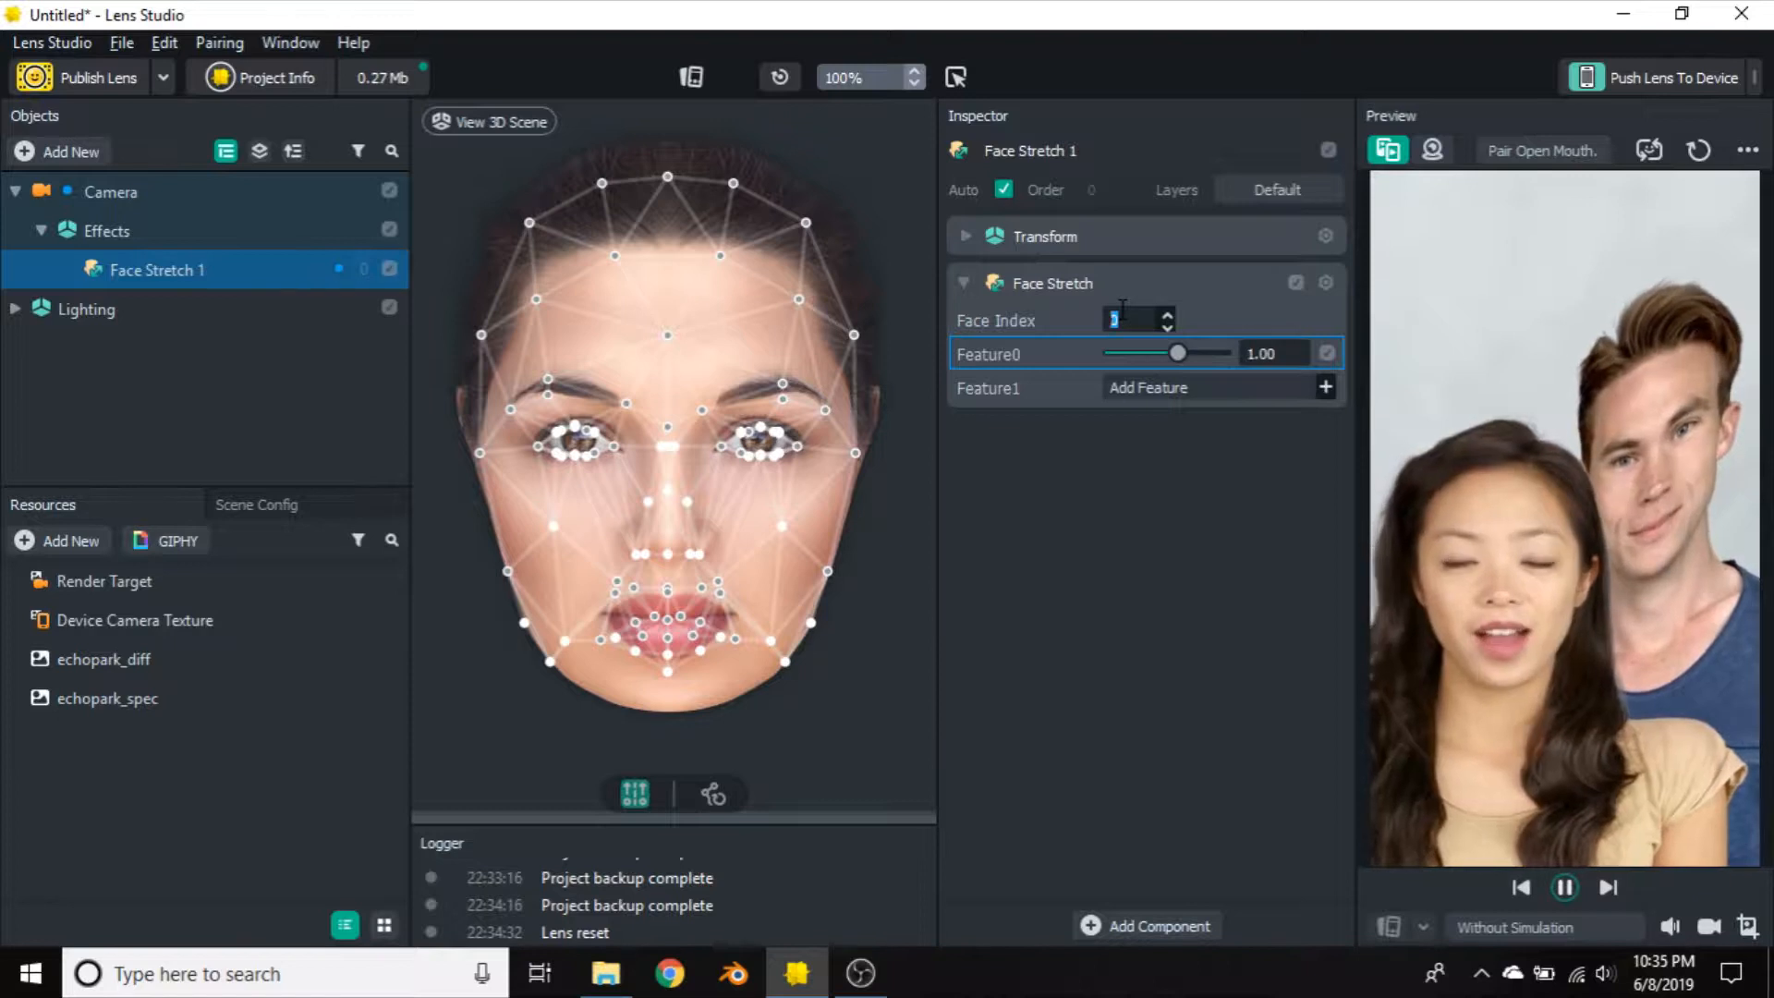
Cycle the Face Index through 1 and 2 again to compare which person is stretched, ending at 0
{"action": "left_click", "coordinate": [582, 363]}
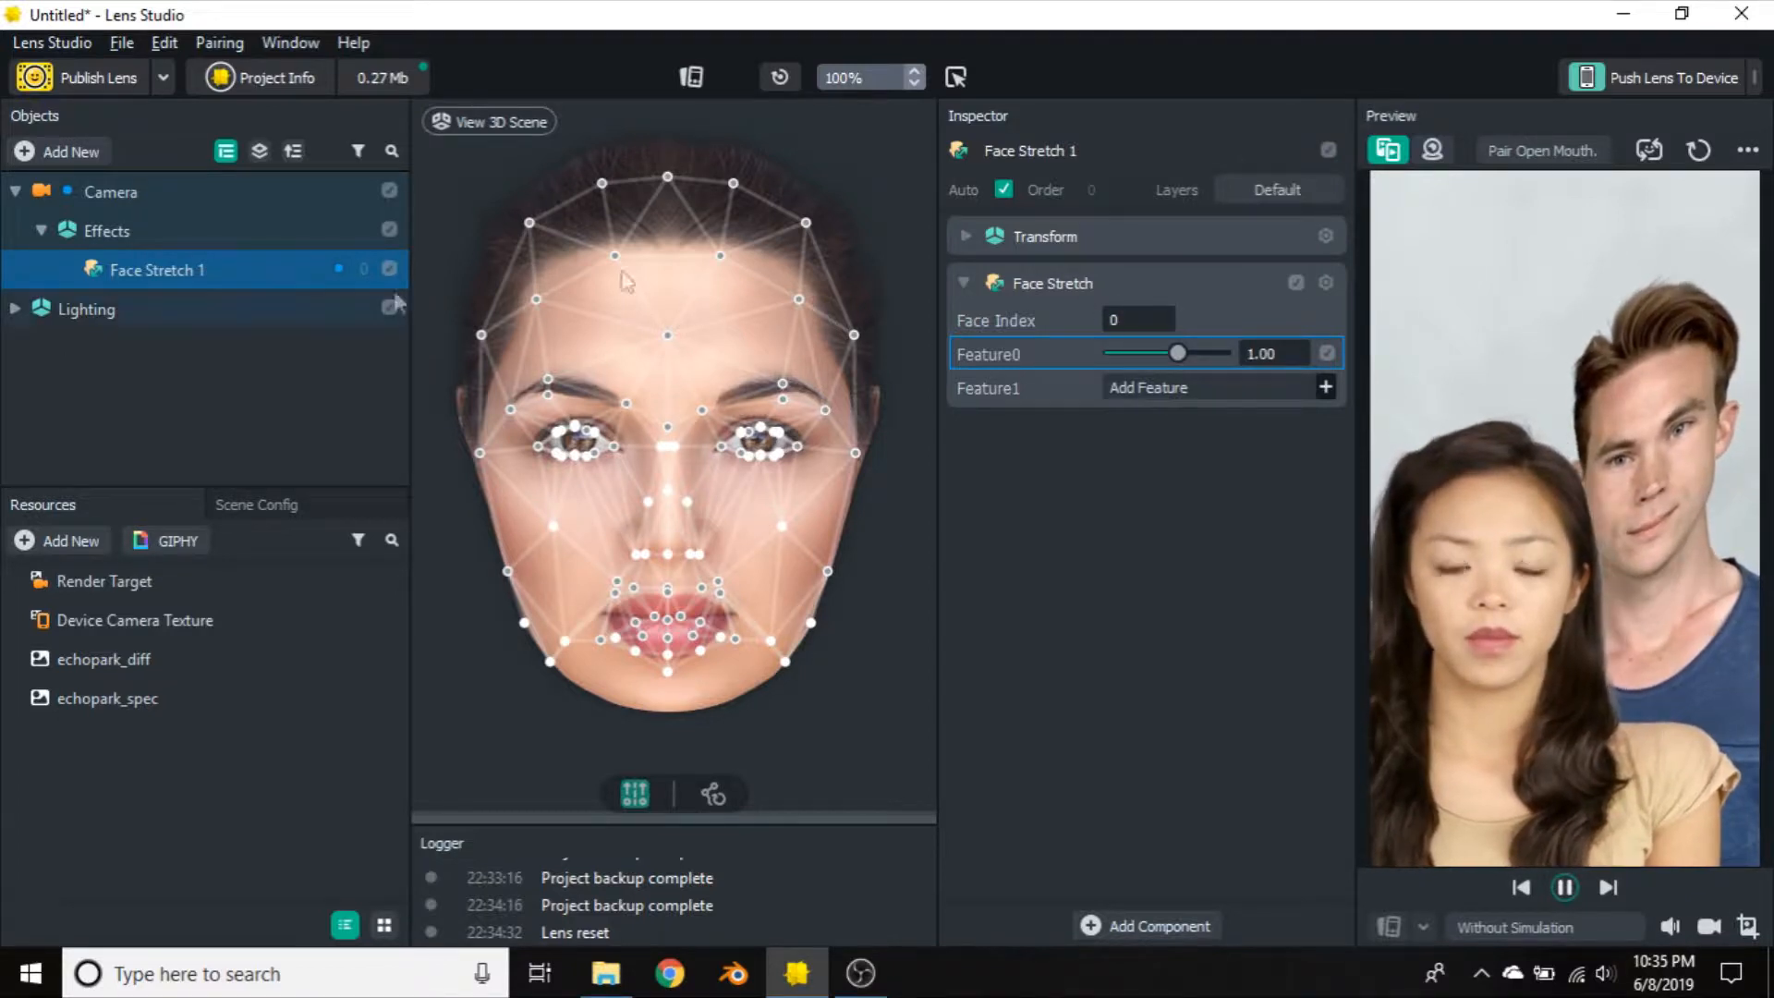
{"action": "left_click", "coordinate": [1140, 320]}
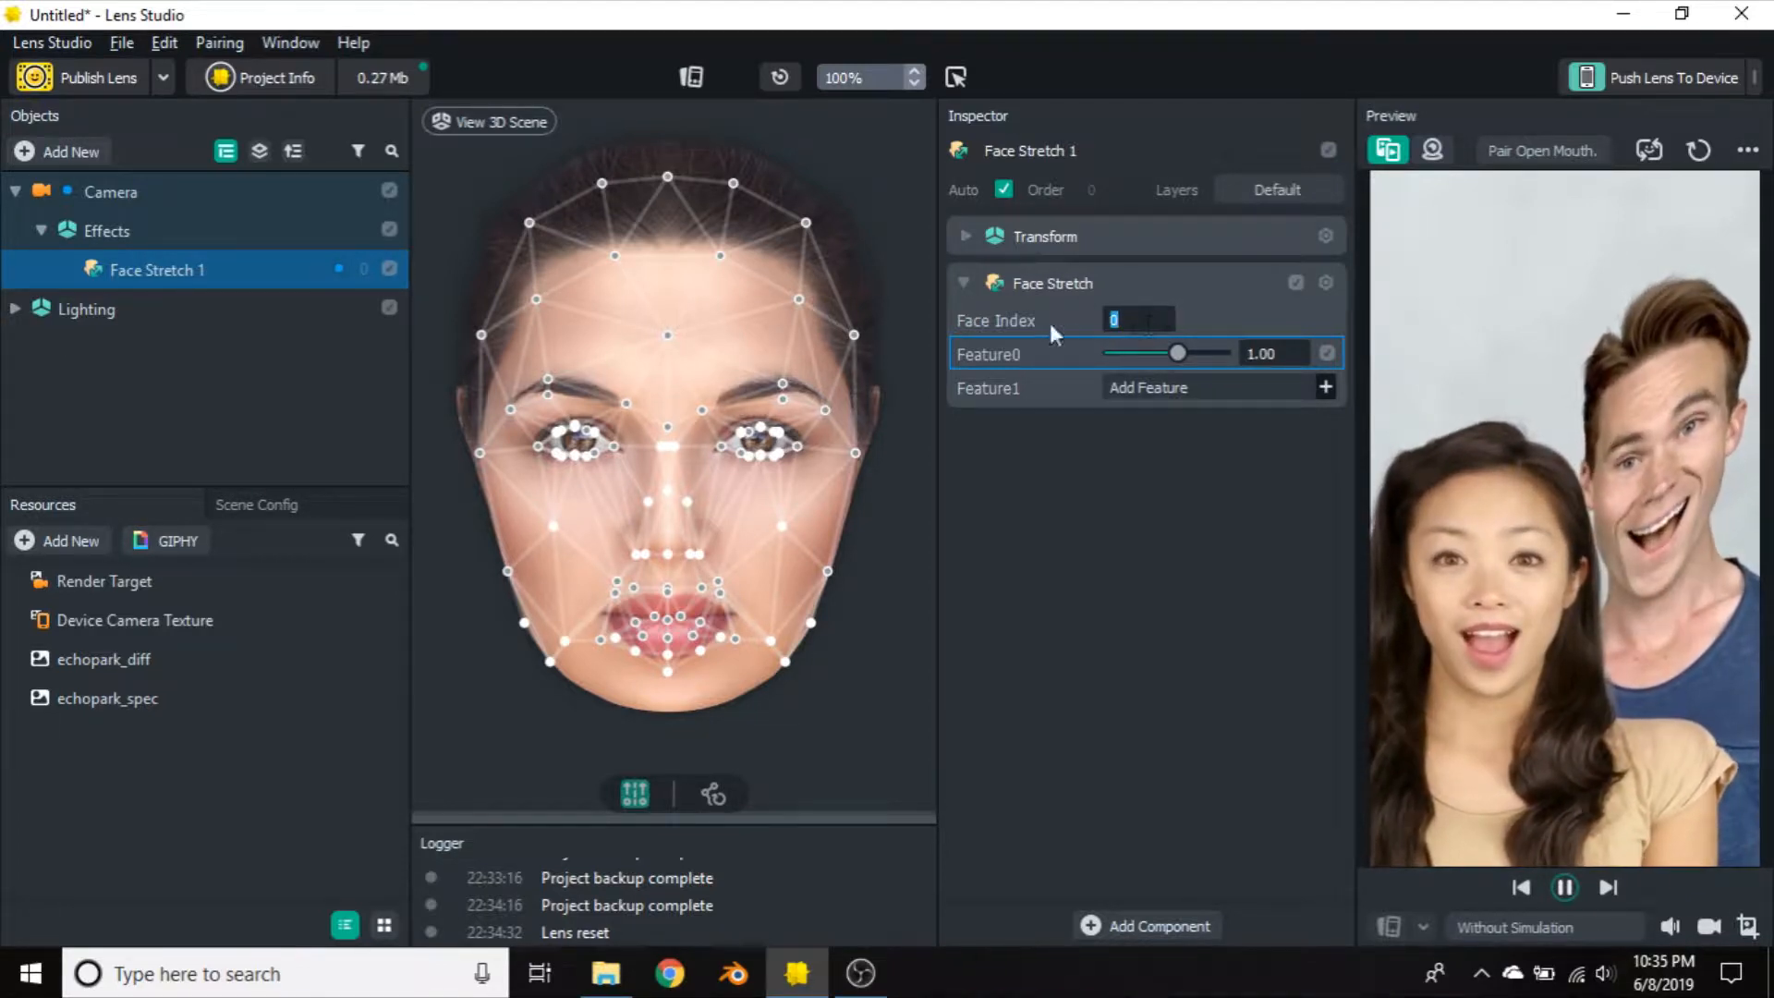
{"action": "double_click", "coordinate": [1136, 323]}
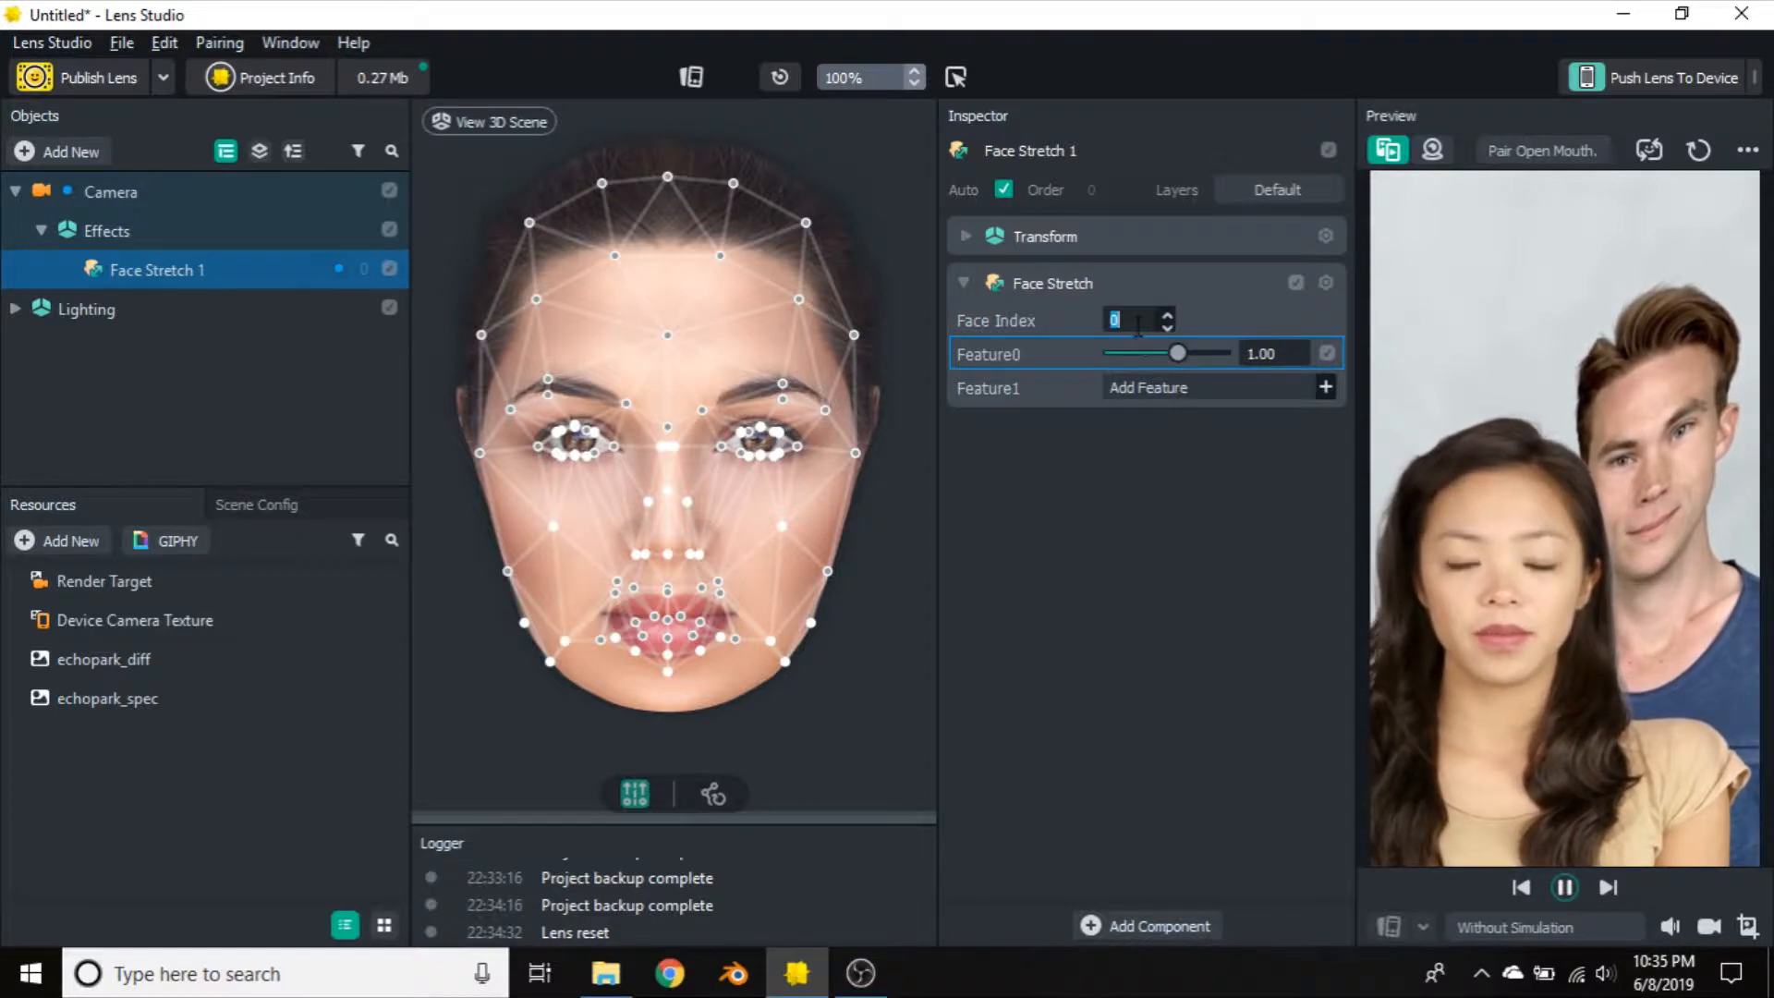
{"action": "type", "text": "1"}
{"action": "key", "text": "Return"}
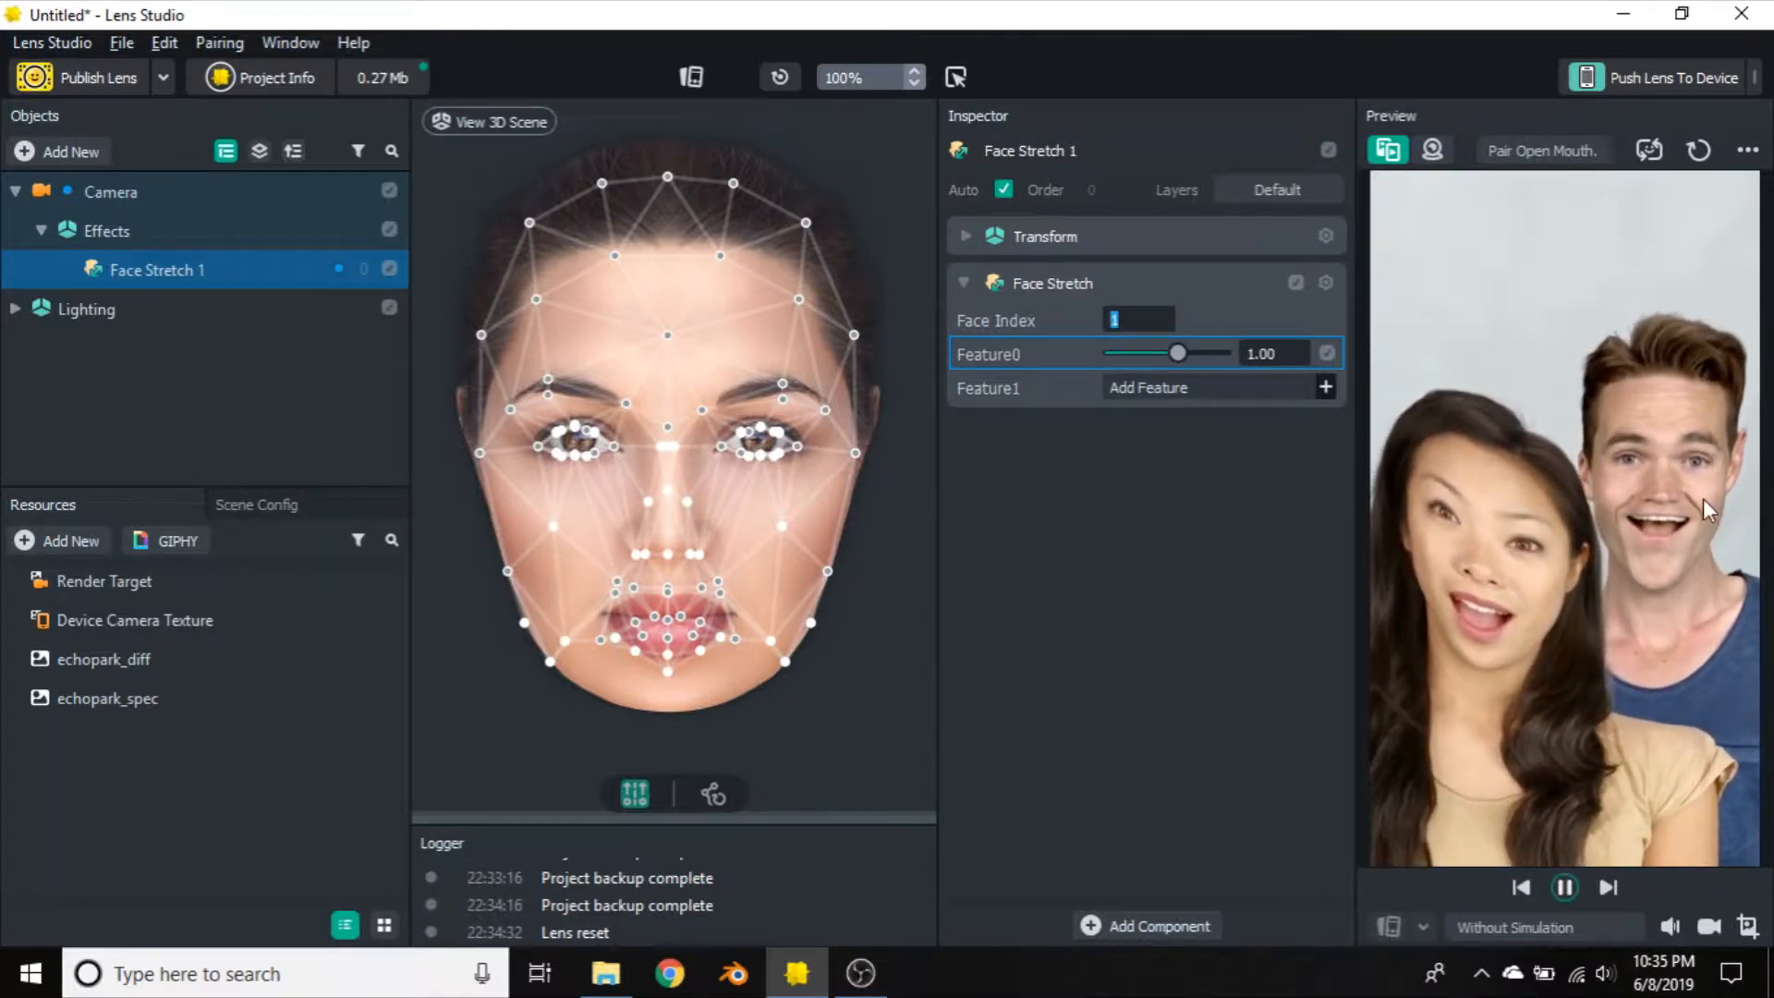
{"action": "scroll", "coordinate": [1137, 319], "scroll_direction": "up", "scroll_amount": 1}
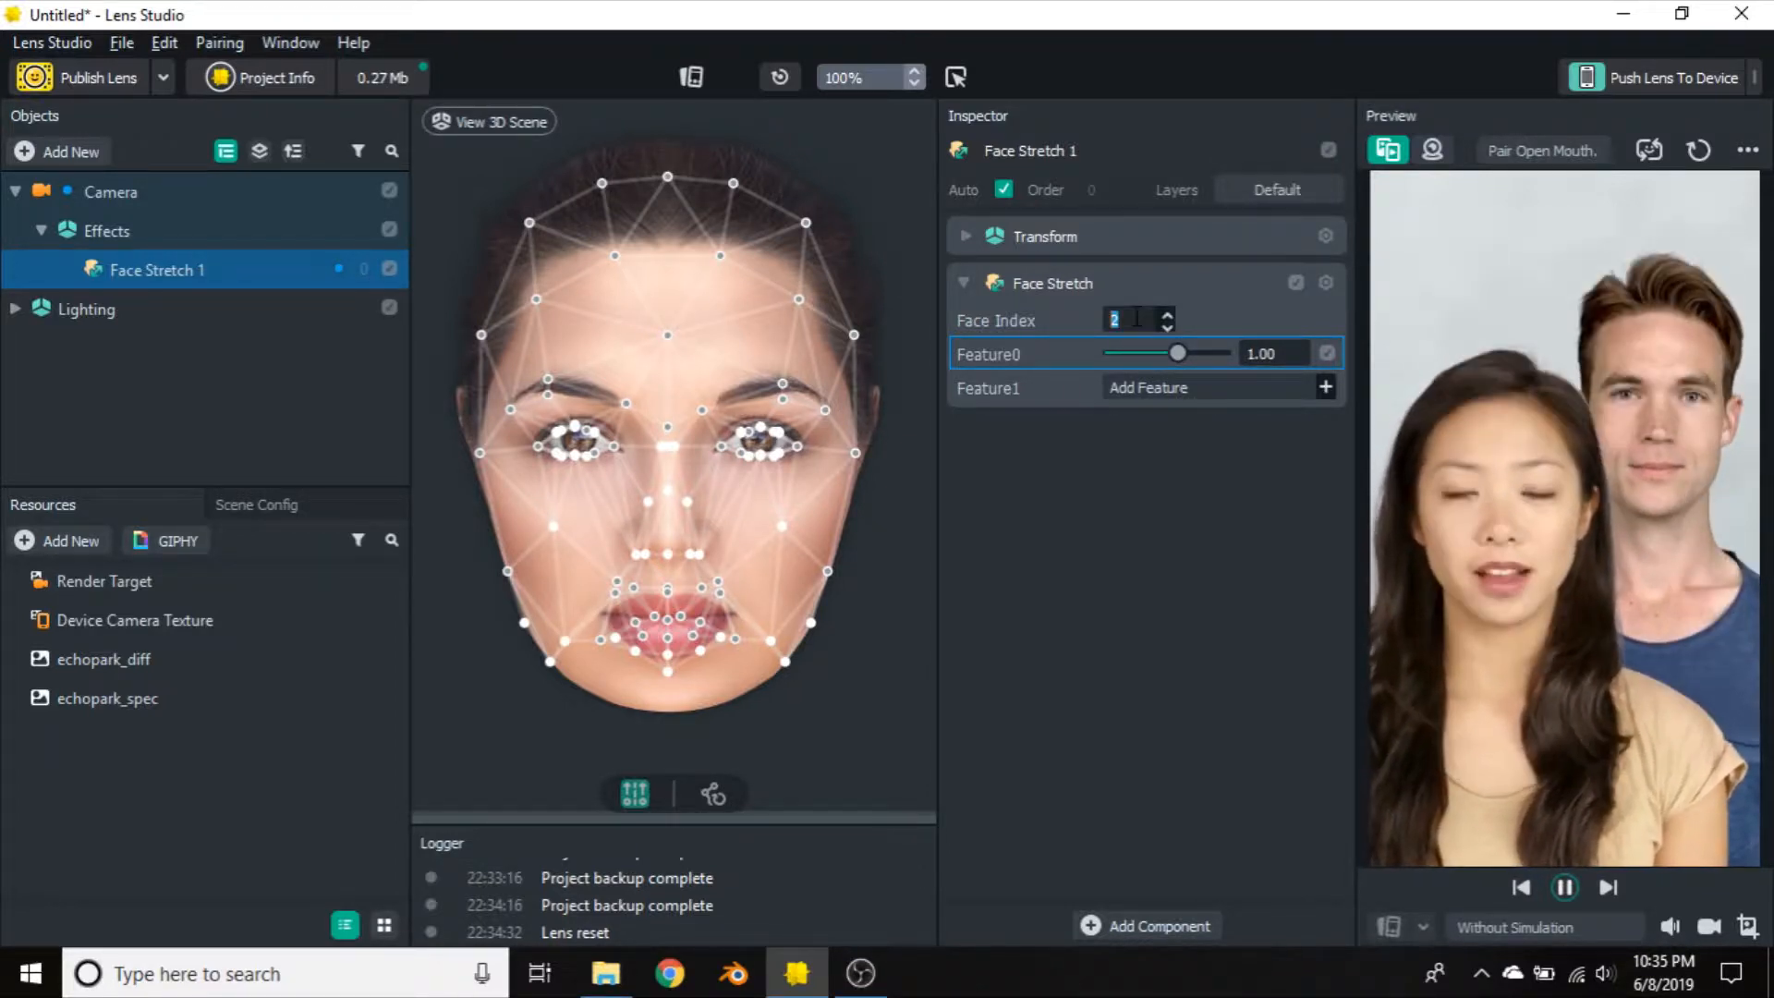
{"action": "scroll", "coordinate": [1137, 318], "scroll_direction": "down", "scroll_amount": 2}
{"action": "scroll", "coordinate": [1137, 319], "scroll_direction": "up", "scroll_amount": 1}
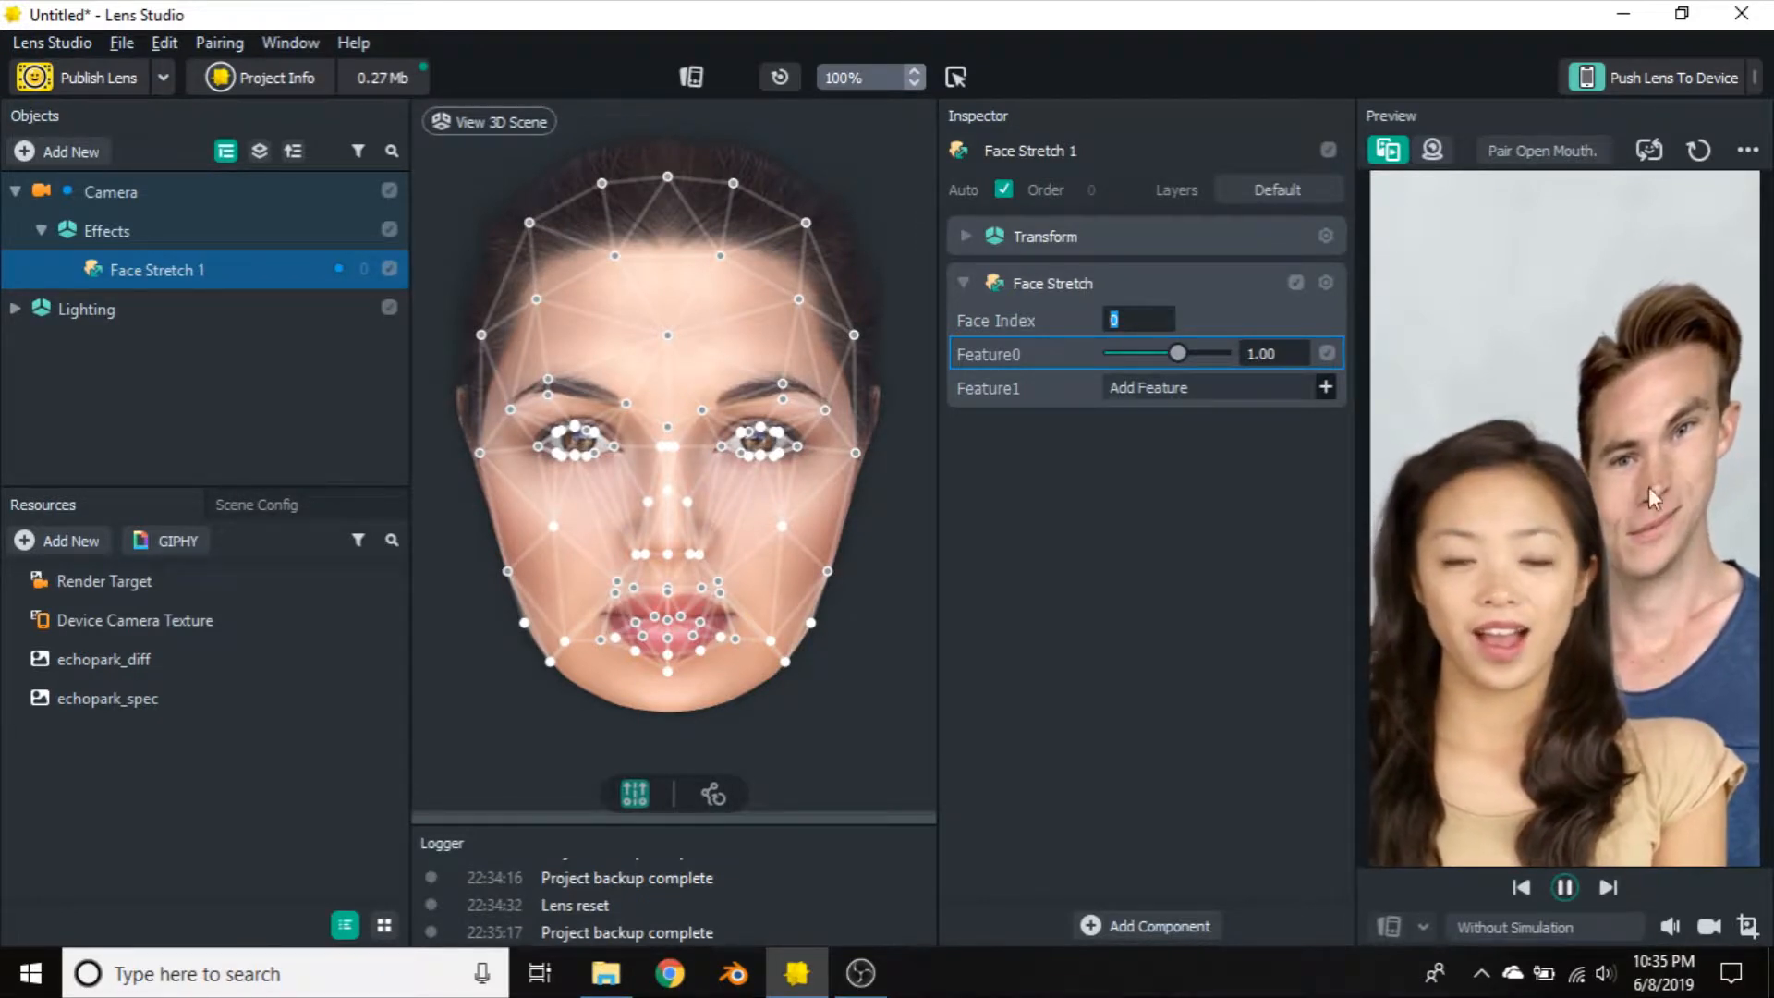
{"action": "left_click", "coordinate": [1142, 316]}
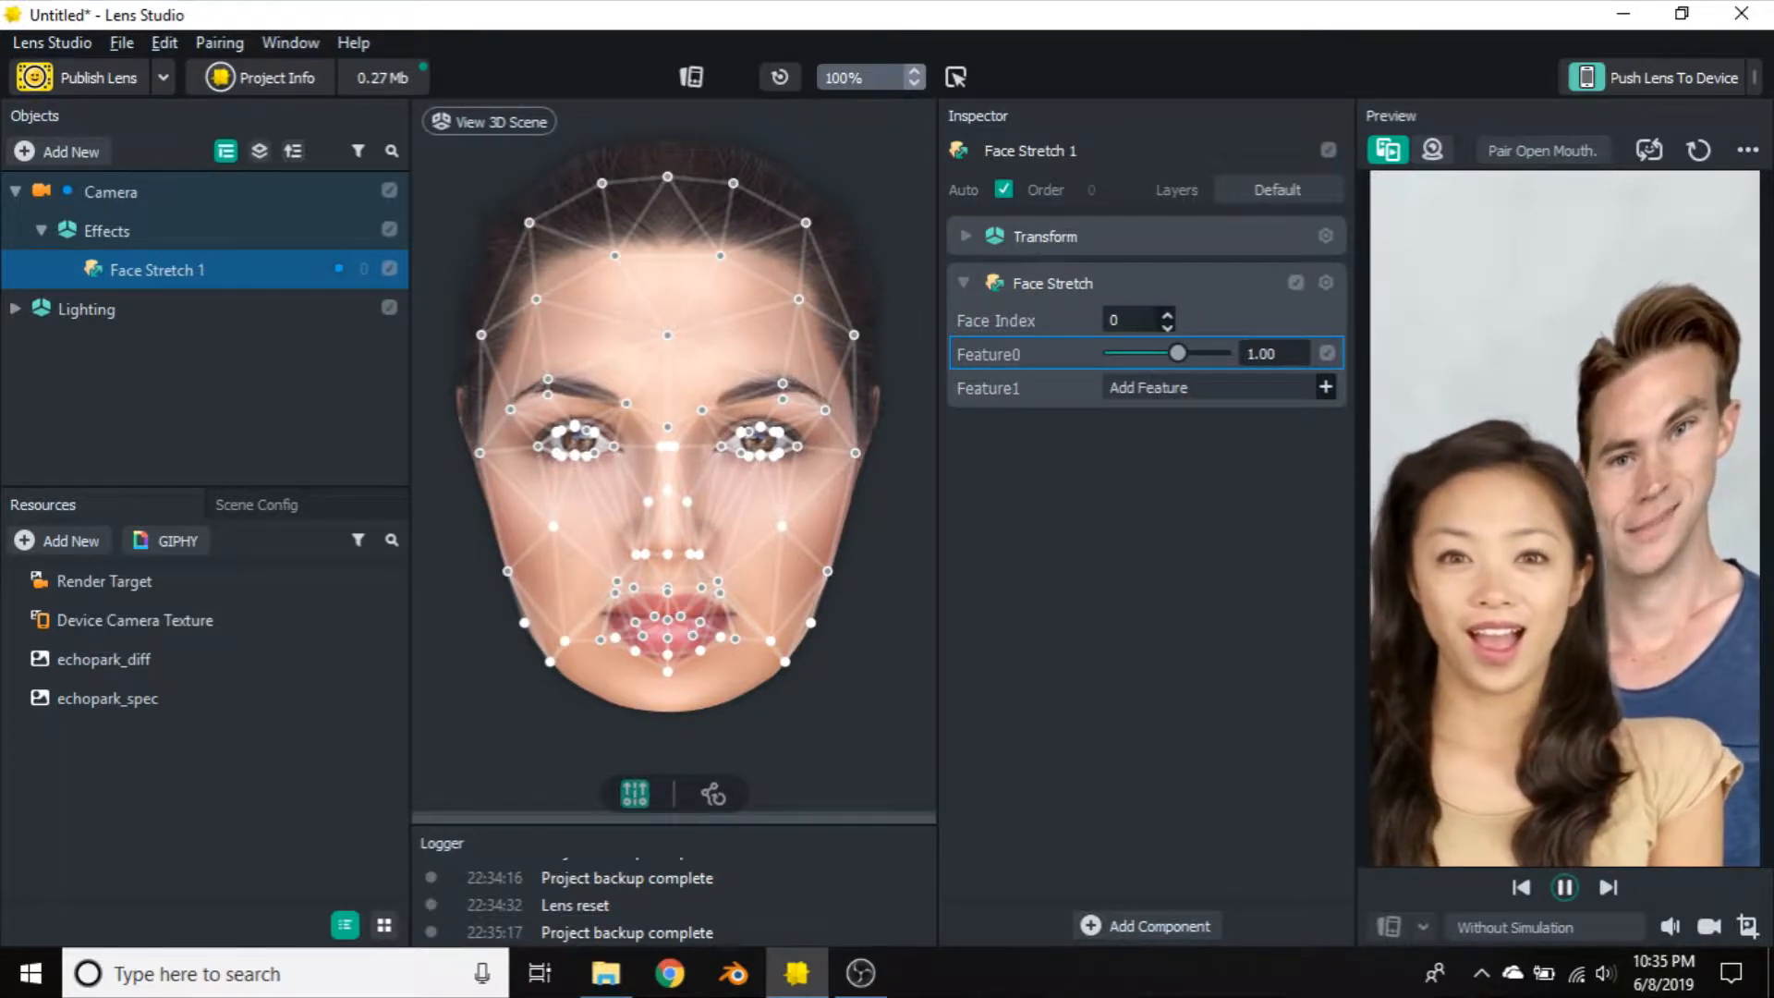
Try the Feature0 strength at 0.00, 1.70 and -0.50, and return it to 1.00
{"action": "left_click_drag", "start_coordinate": [1182, 352], "coordinate": [1136, 362]}
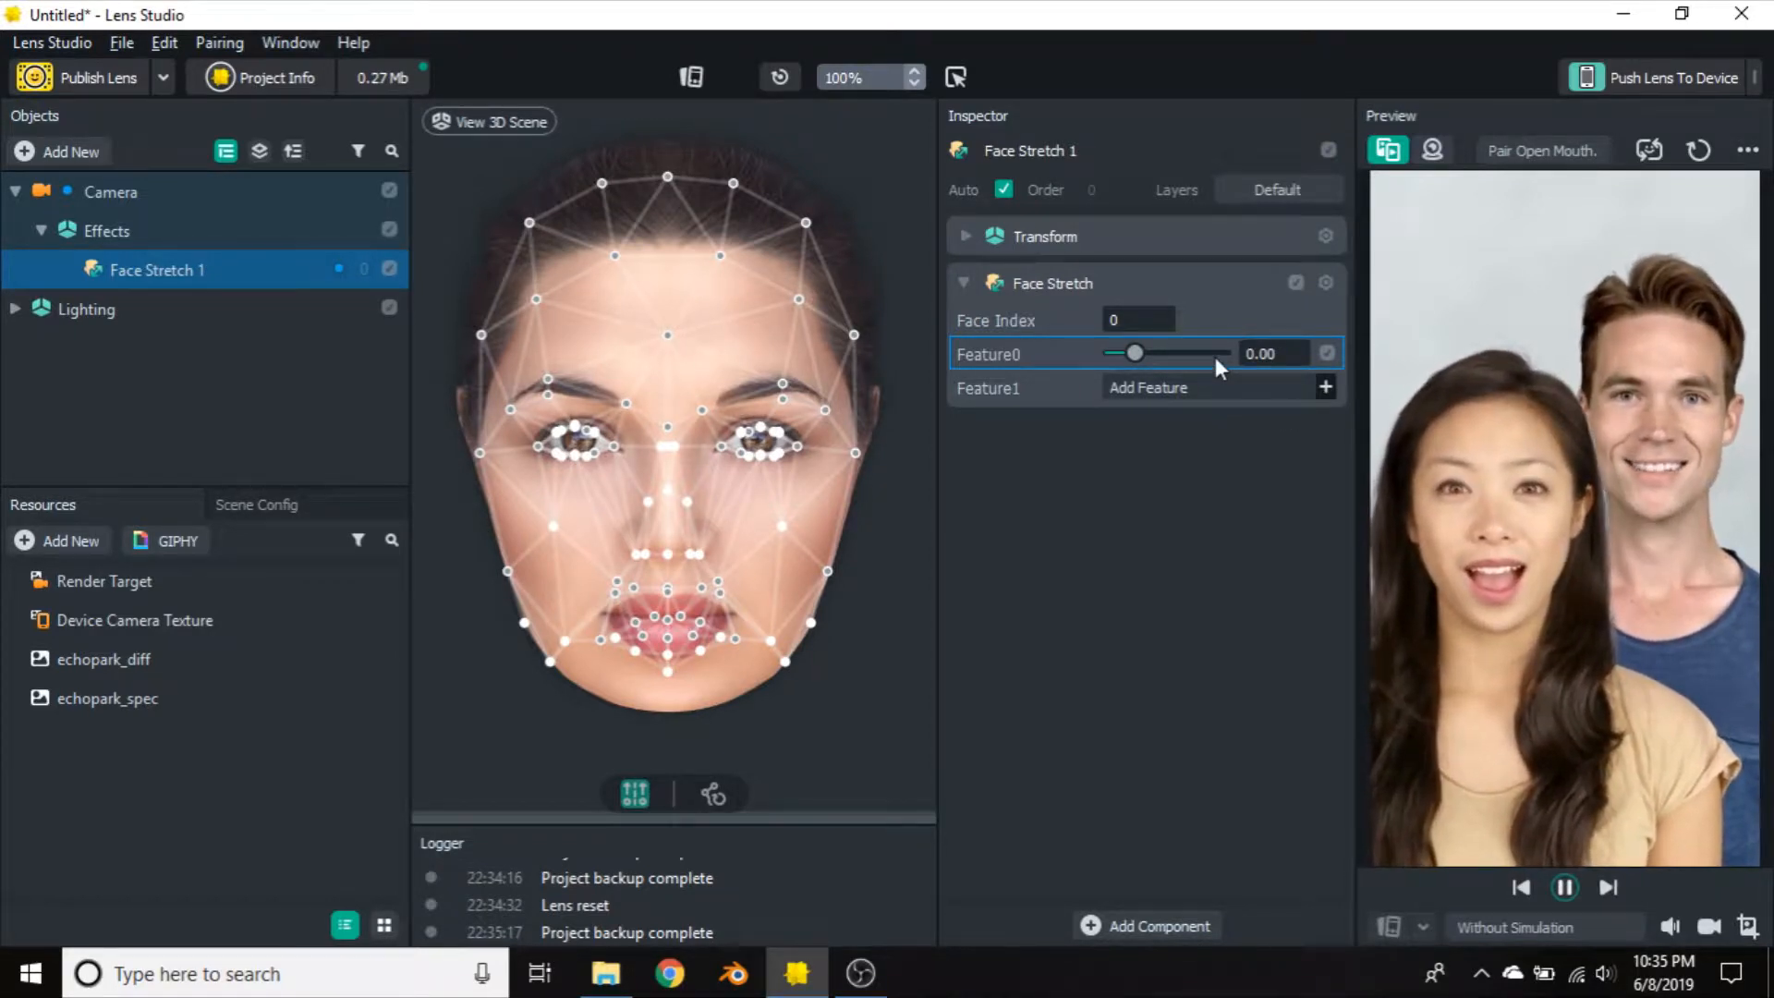
{"action": "left_click_drag", "start_coordinate": [1138, 353], "coordinate": [1216, 349]}
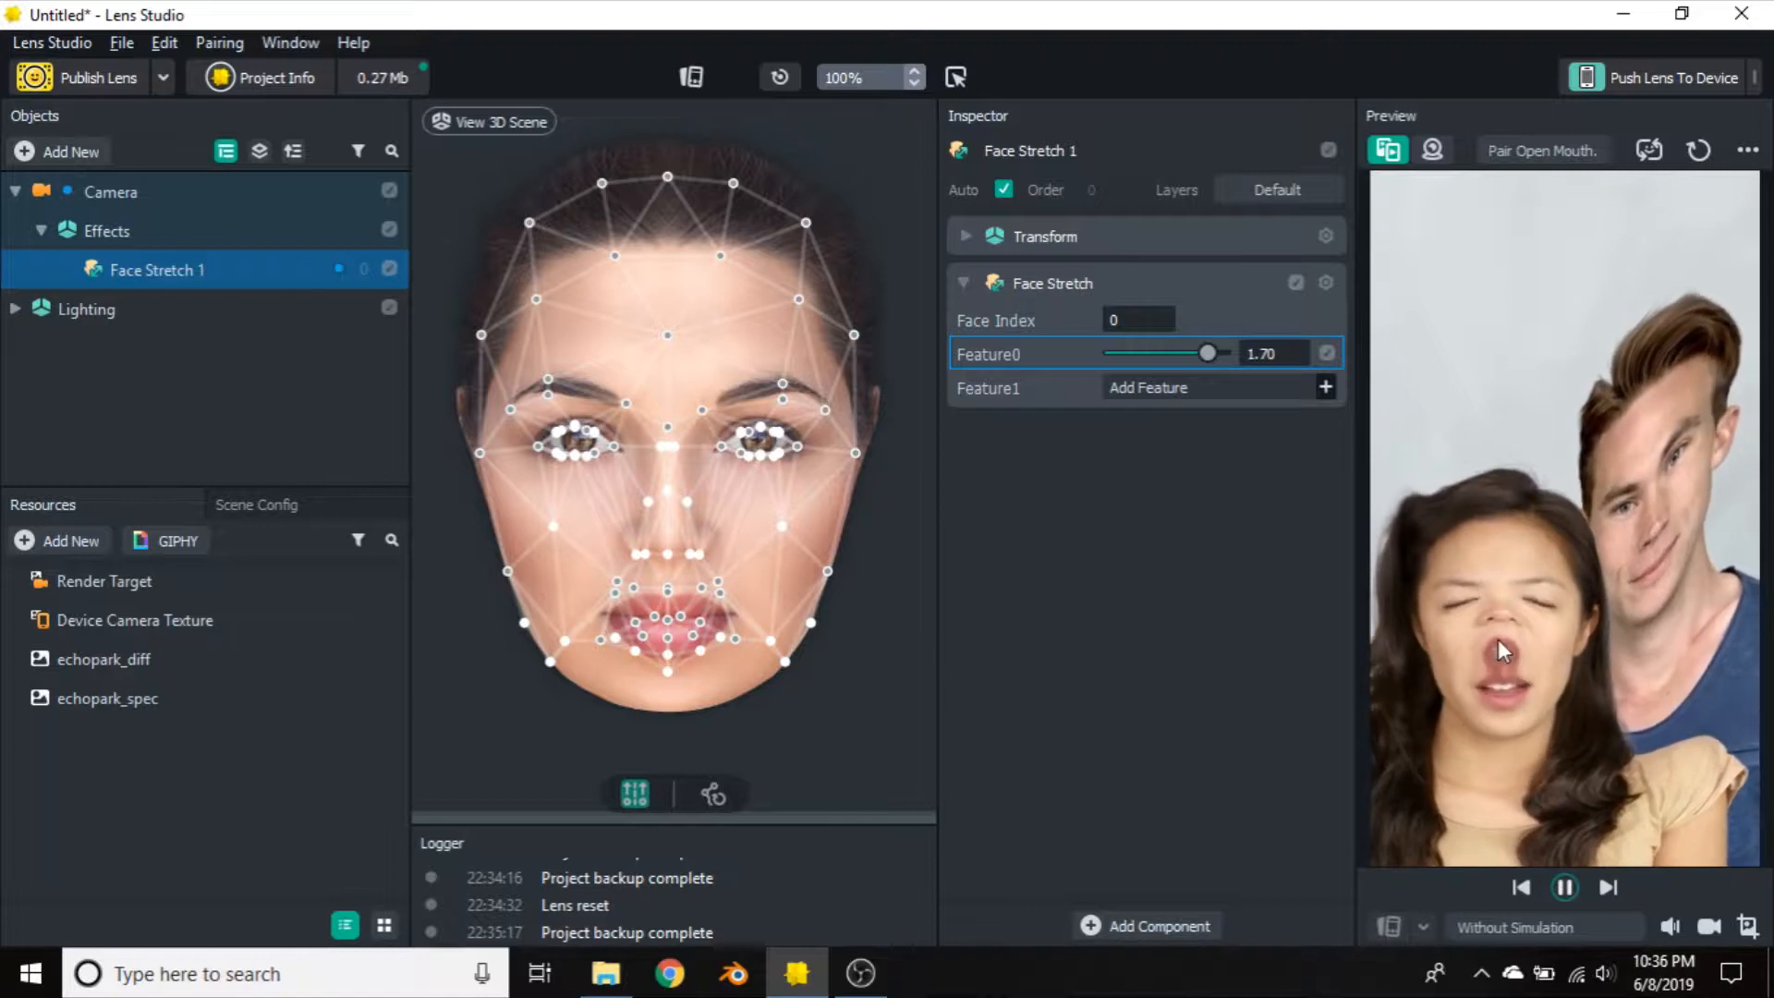
{"action": "left_click_drag", "start_coordinate": [1206, 352], "coordinate": [1110, 351]}
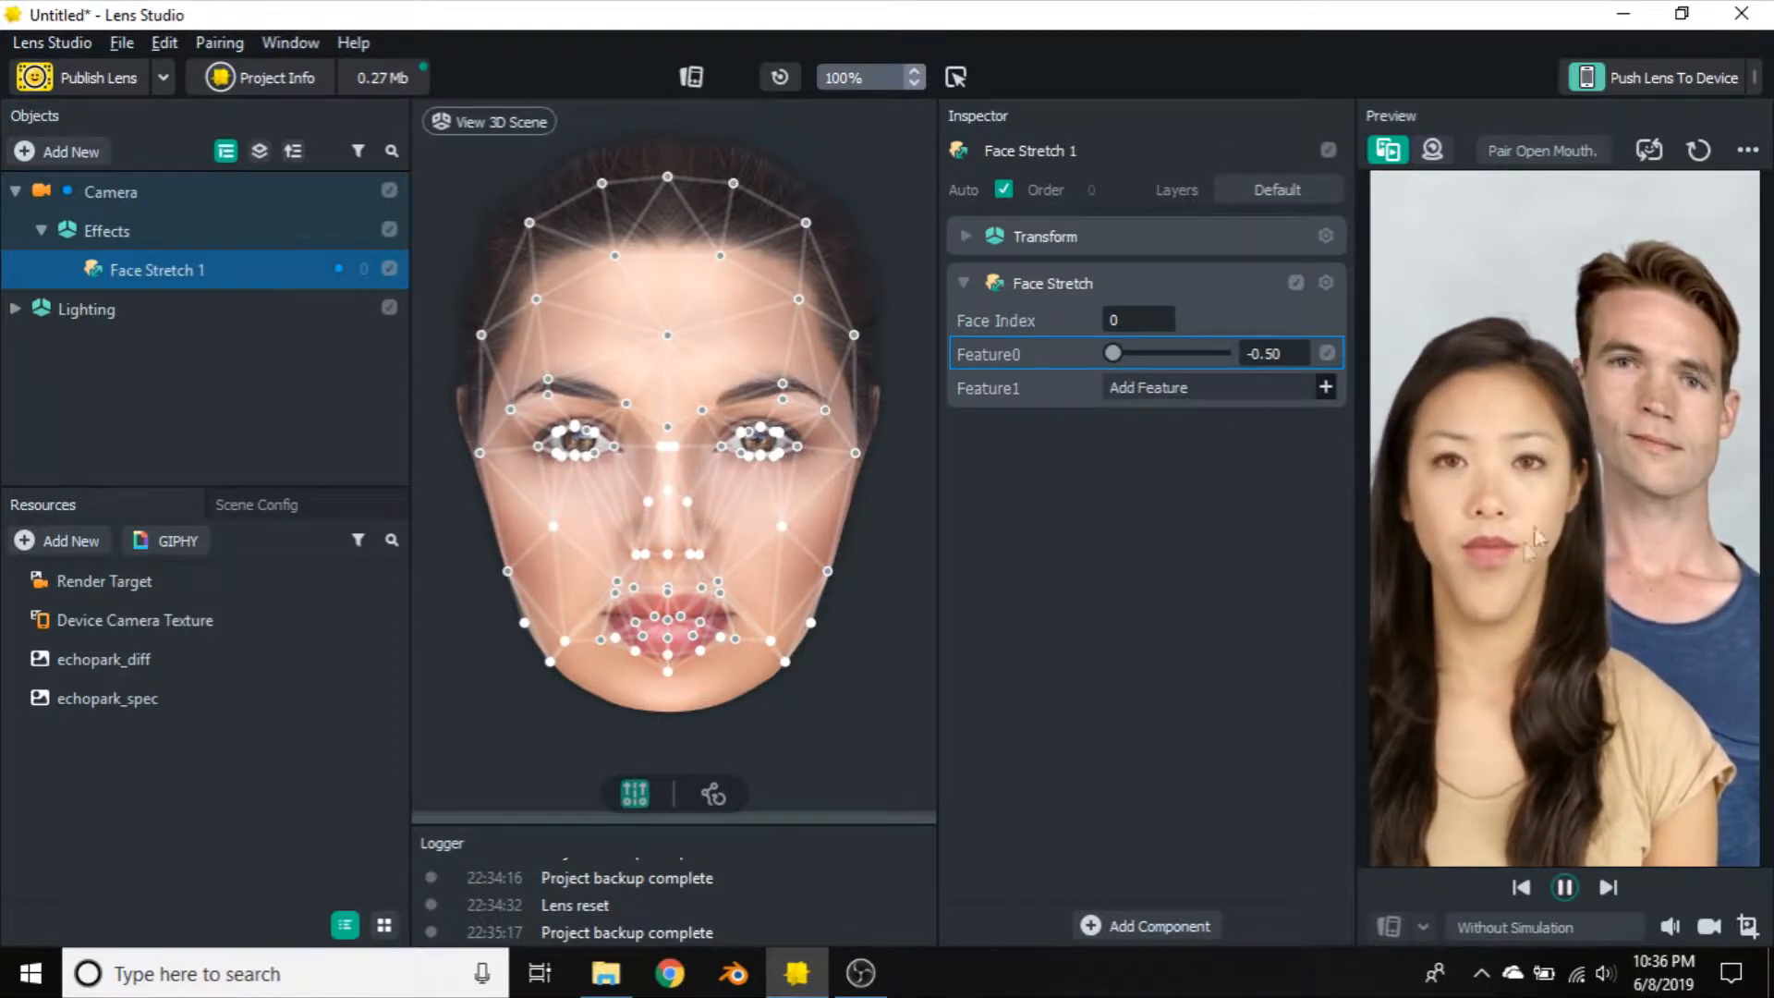
{"action": "left_click_drag", "start_coordinate": [1118, 353], "coordinate": [1177, 351]}
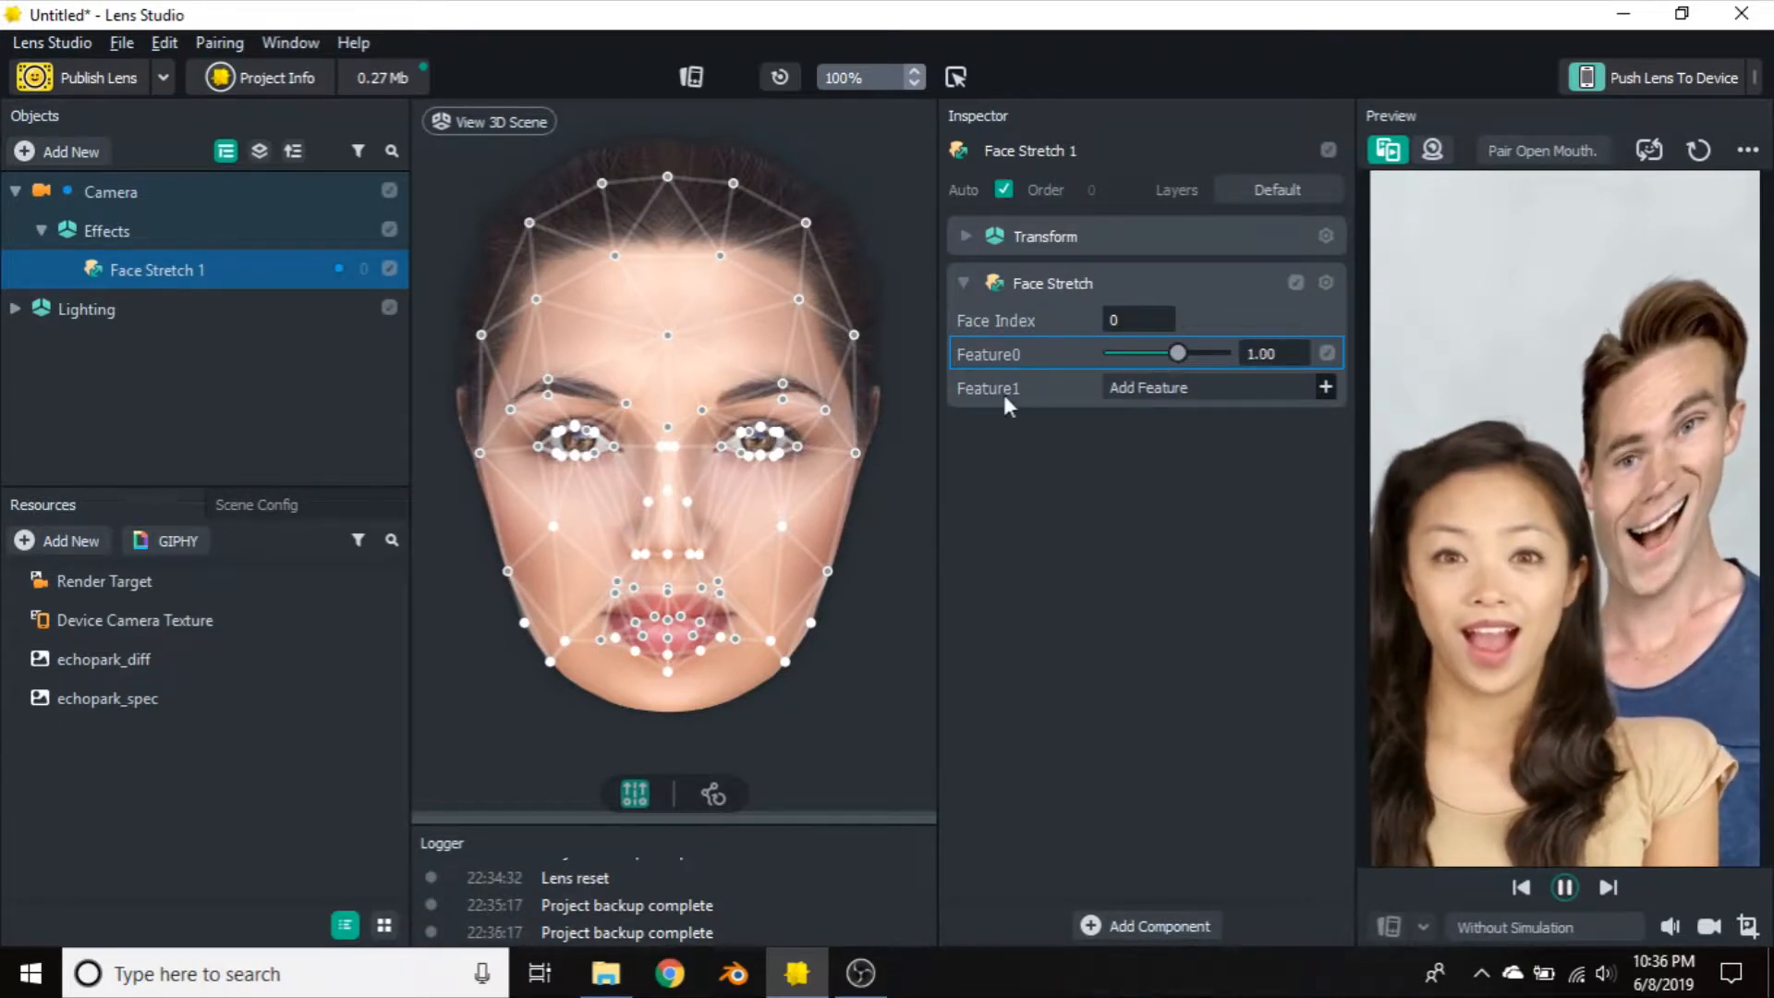
Add a second feature to the face stretch and switch the preview to the red-haired woman's Open Mouth video
{"action": "left_click", "coordinate": [1188, 388]}
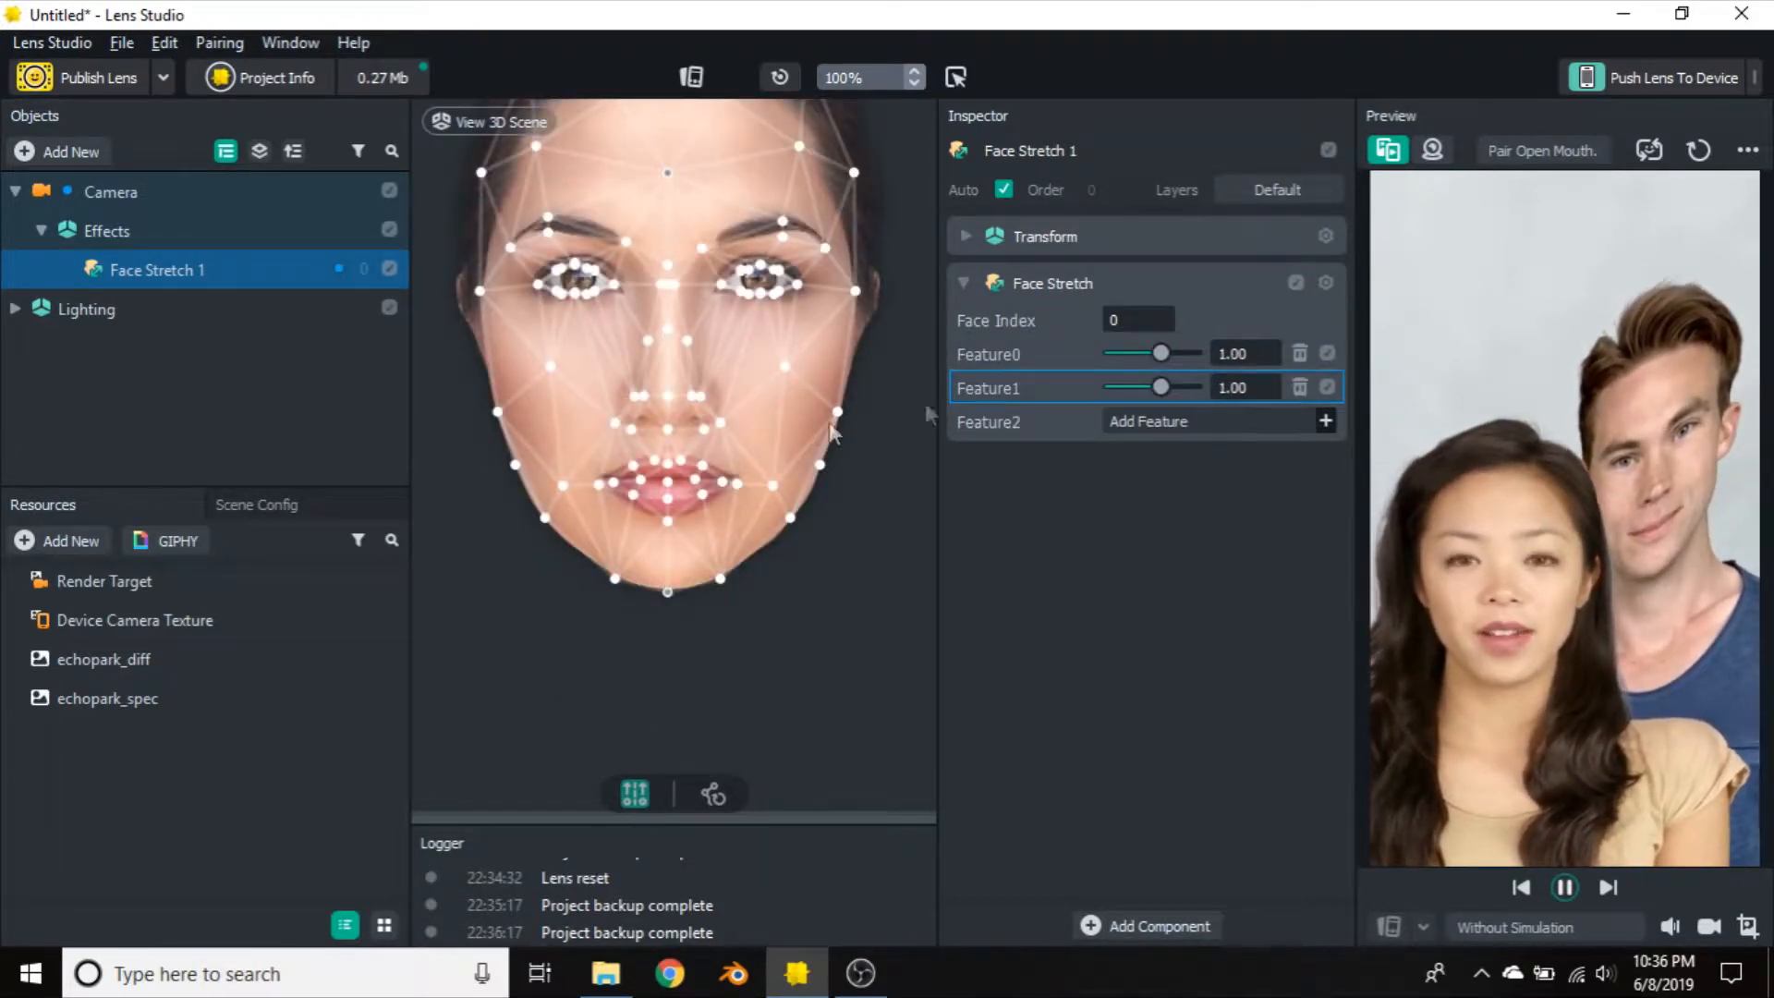
{"action": "left_click_drag", "start_coordinate": [843, 561], "coordinate": [846, 739]}
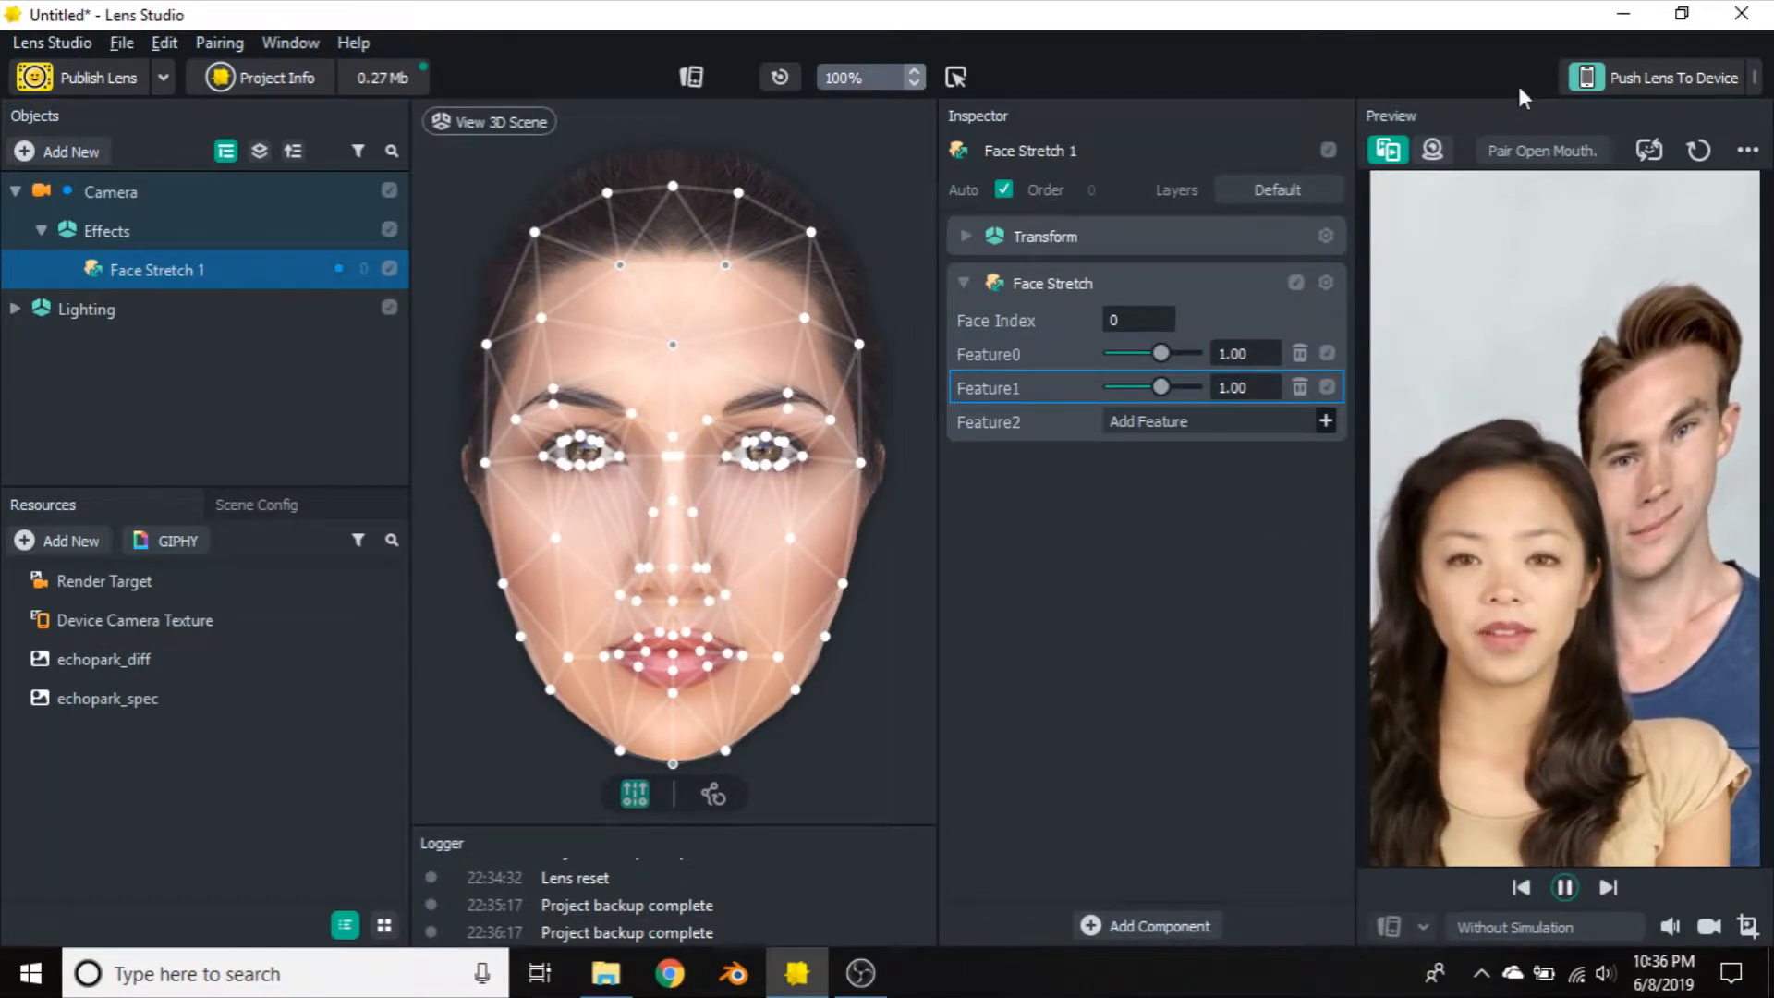
{"action": "left_click", "coordinate": [1567, 157]}
{"action": "left_click", "coordinate": [1530, 360]}
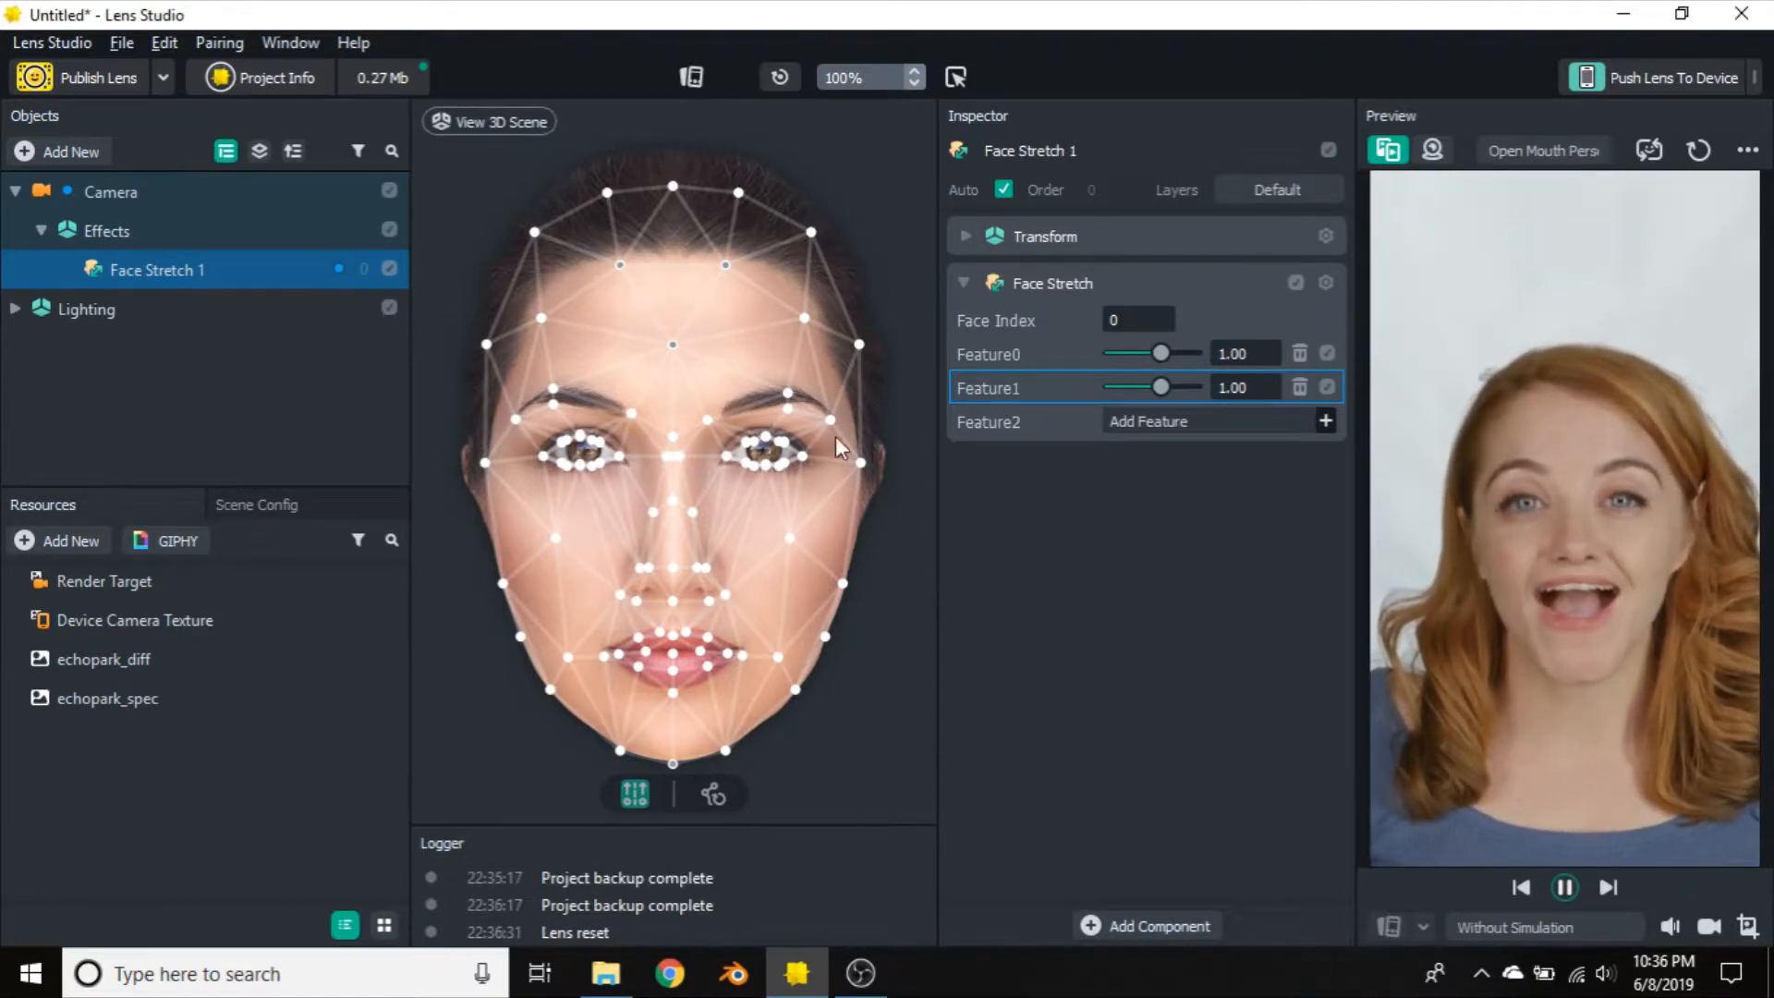
Alternate between Feature0 and Feature1 to compare their stretch point layouts
{"action": "left_click", "coordinate": [1046, 357]}
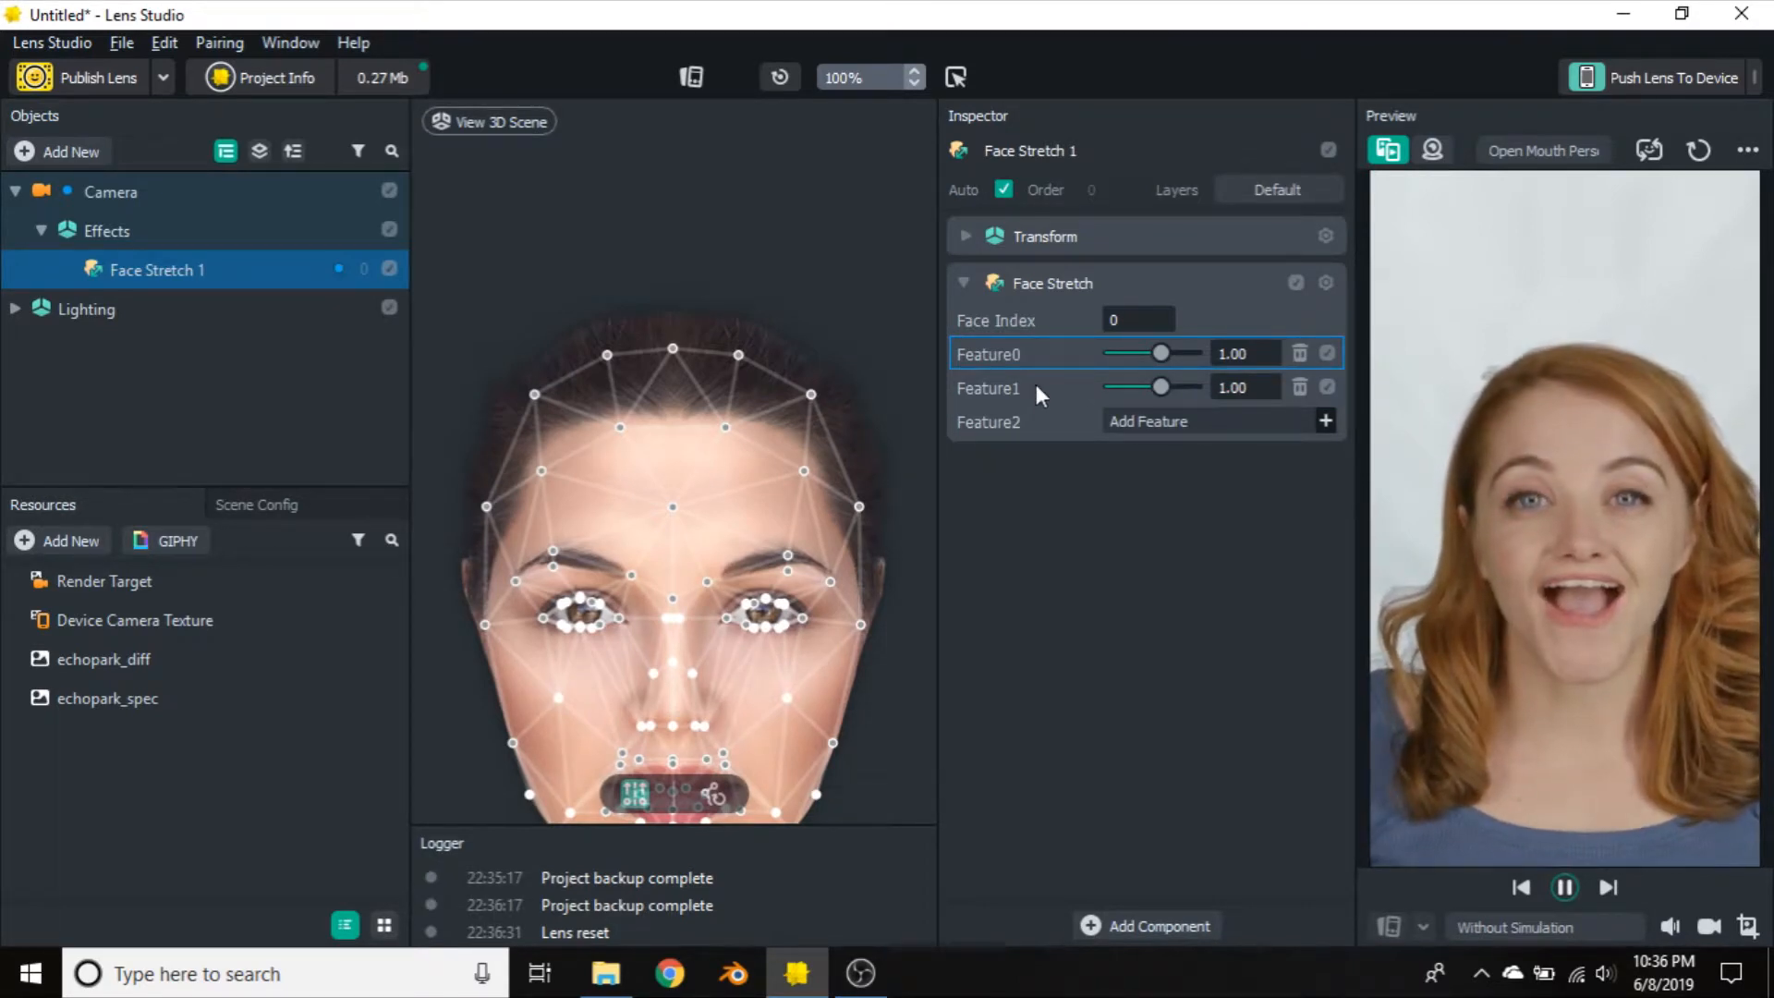
{"action": "left_click", "coordinate": [1034, 384]}
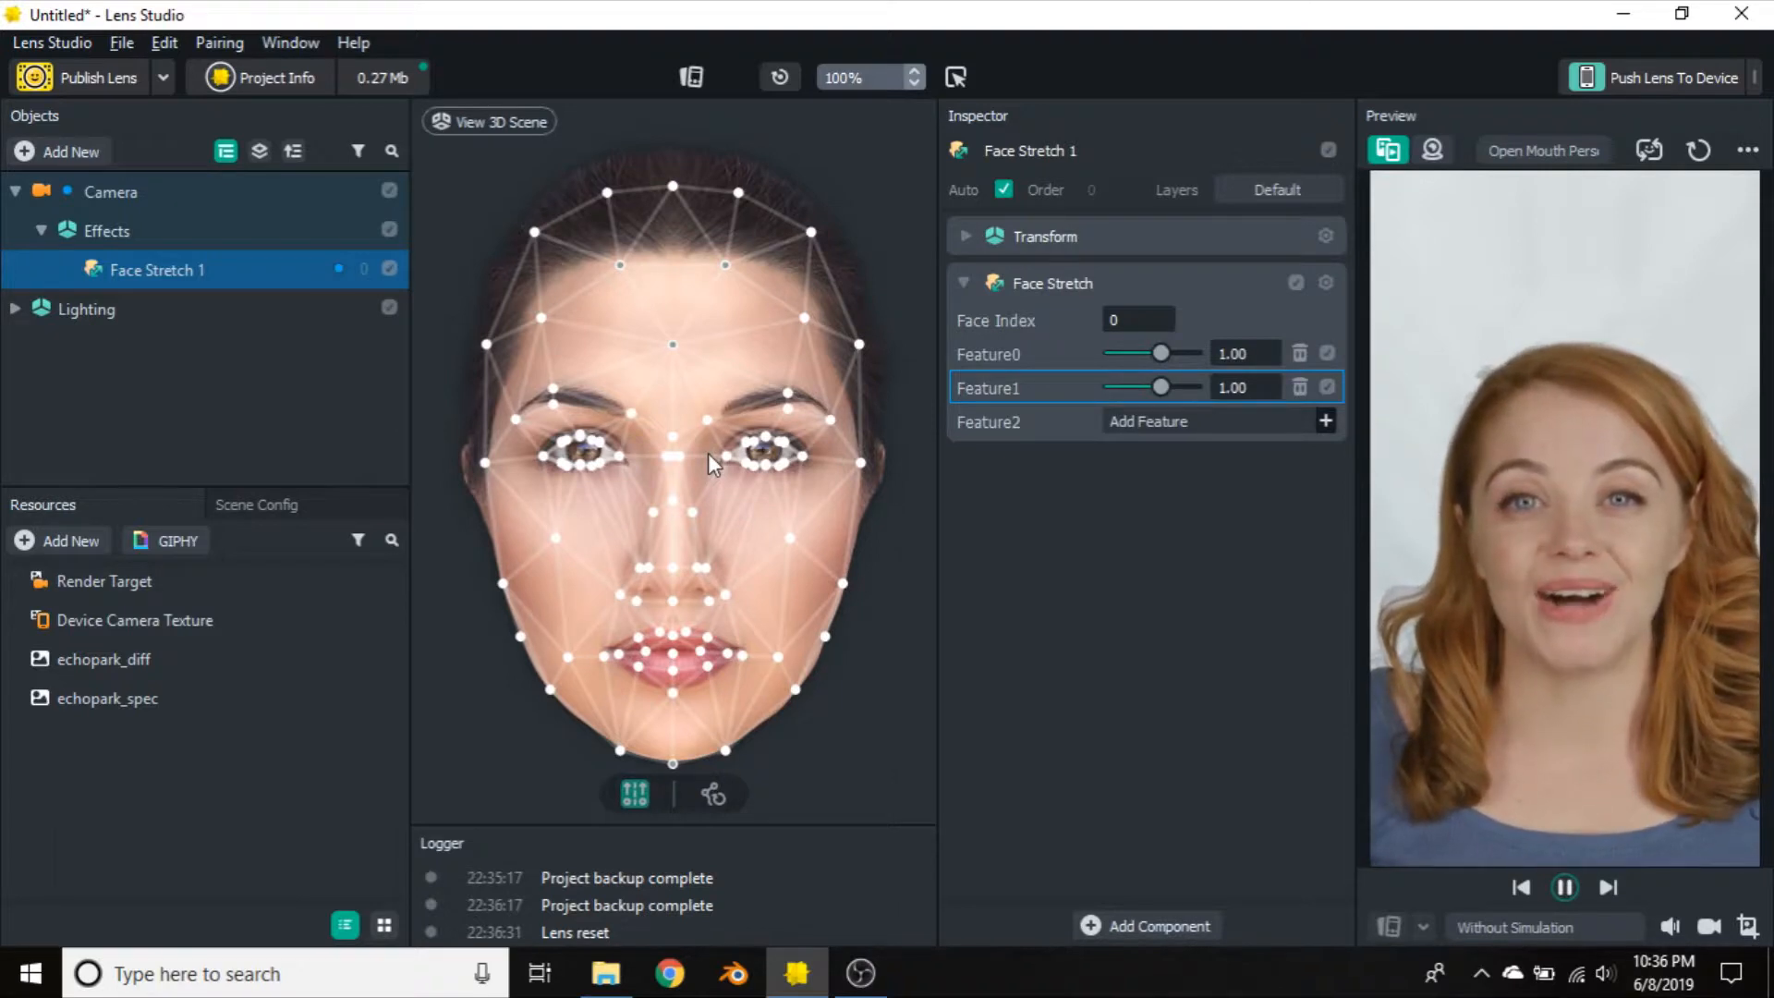
{"action": "left_click", "coordinate": [1045, 358]}
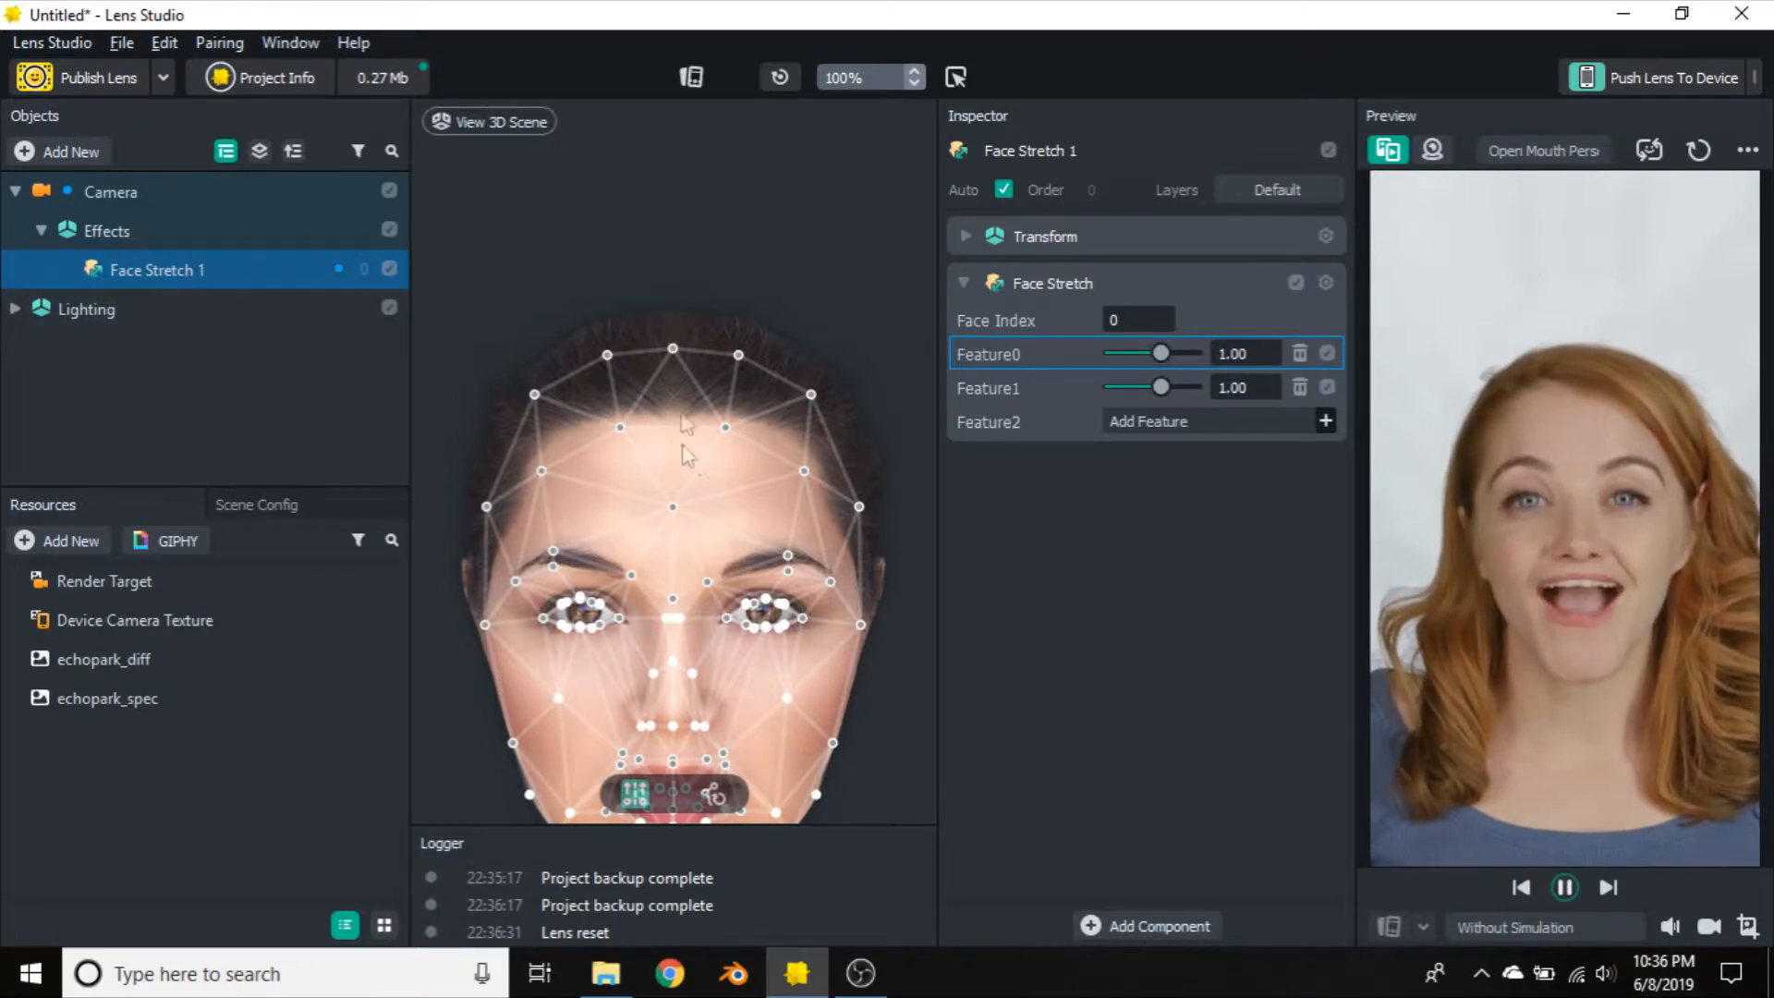
Set the Feature1 strength to 1.00 and reset all of its stretch points to their original positions
{"action": "left_click", "coordinate": [1001, 388]}
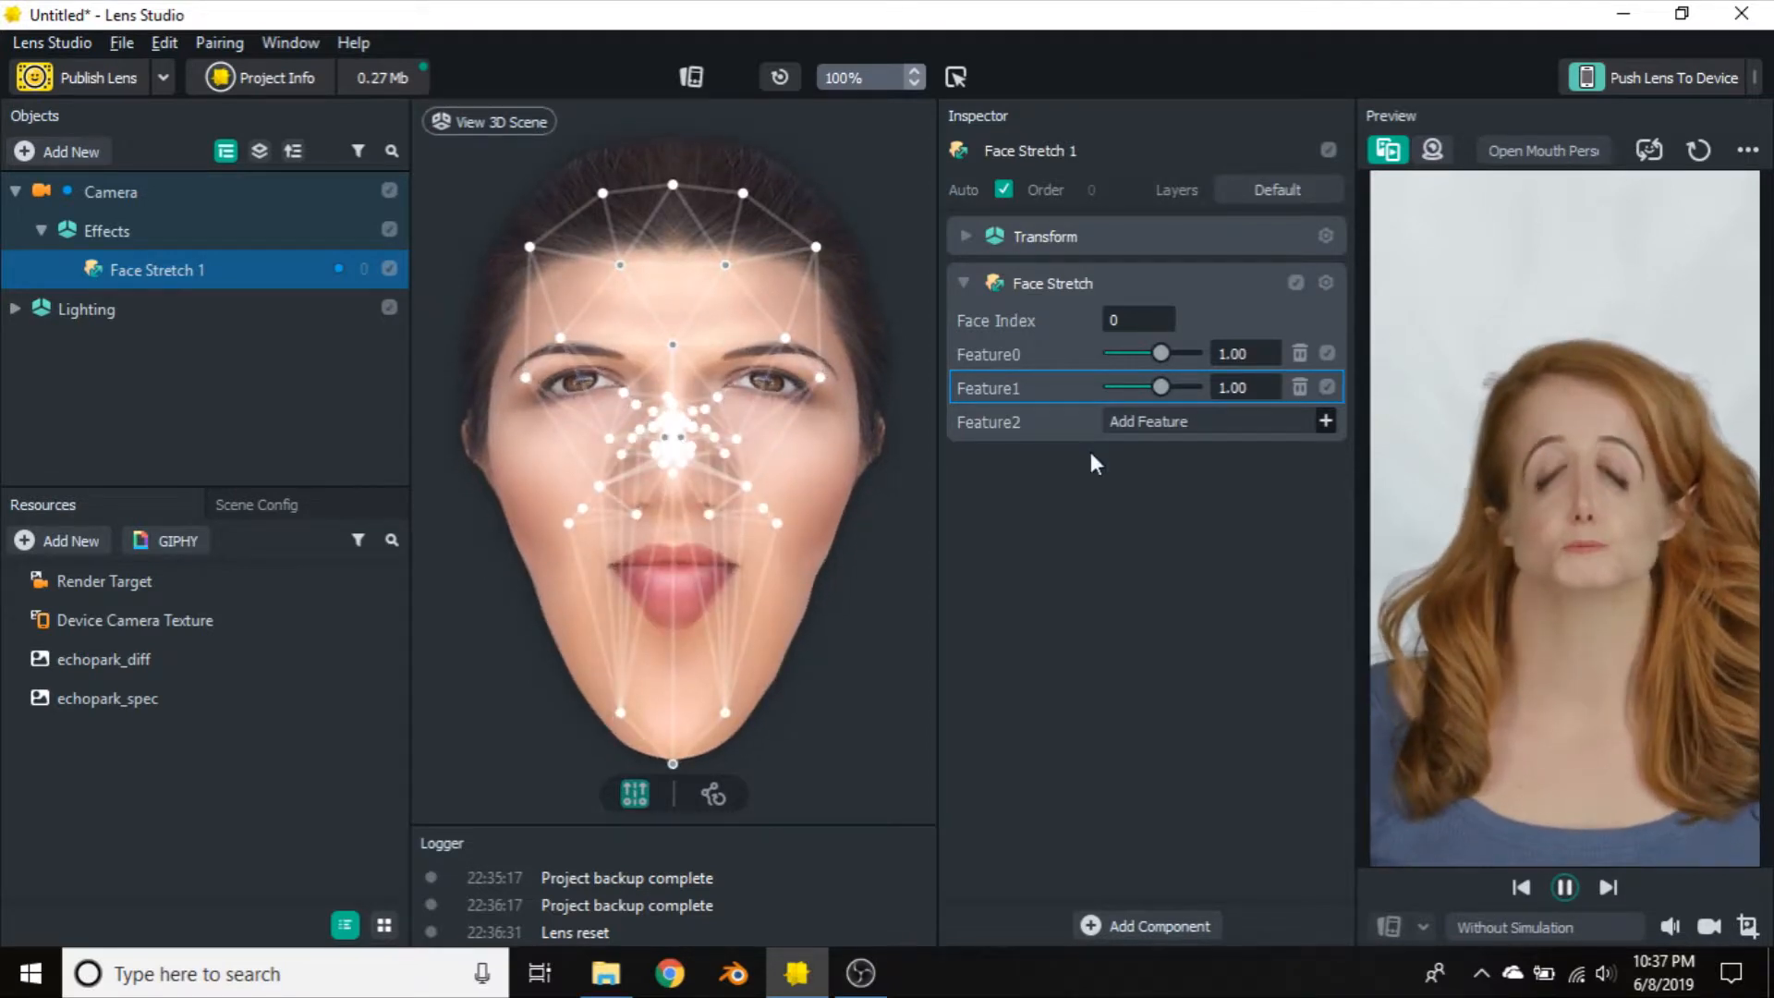
{"action": "mouse_move", "coordinate": [1168, 392]}
{"action": "left_mouse_down"}
{"action": "mouse_move", "coordinate": [1081, 387]}
{"action": "mouse_move", "coordinate": [1212, 385]}
{"action": "mouse_move", "coordinate": [1122, 392]}
{"action": "mouse_move", "coordinate": [1160, 386]}
{"action": "left_mouse_up"}
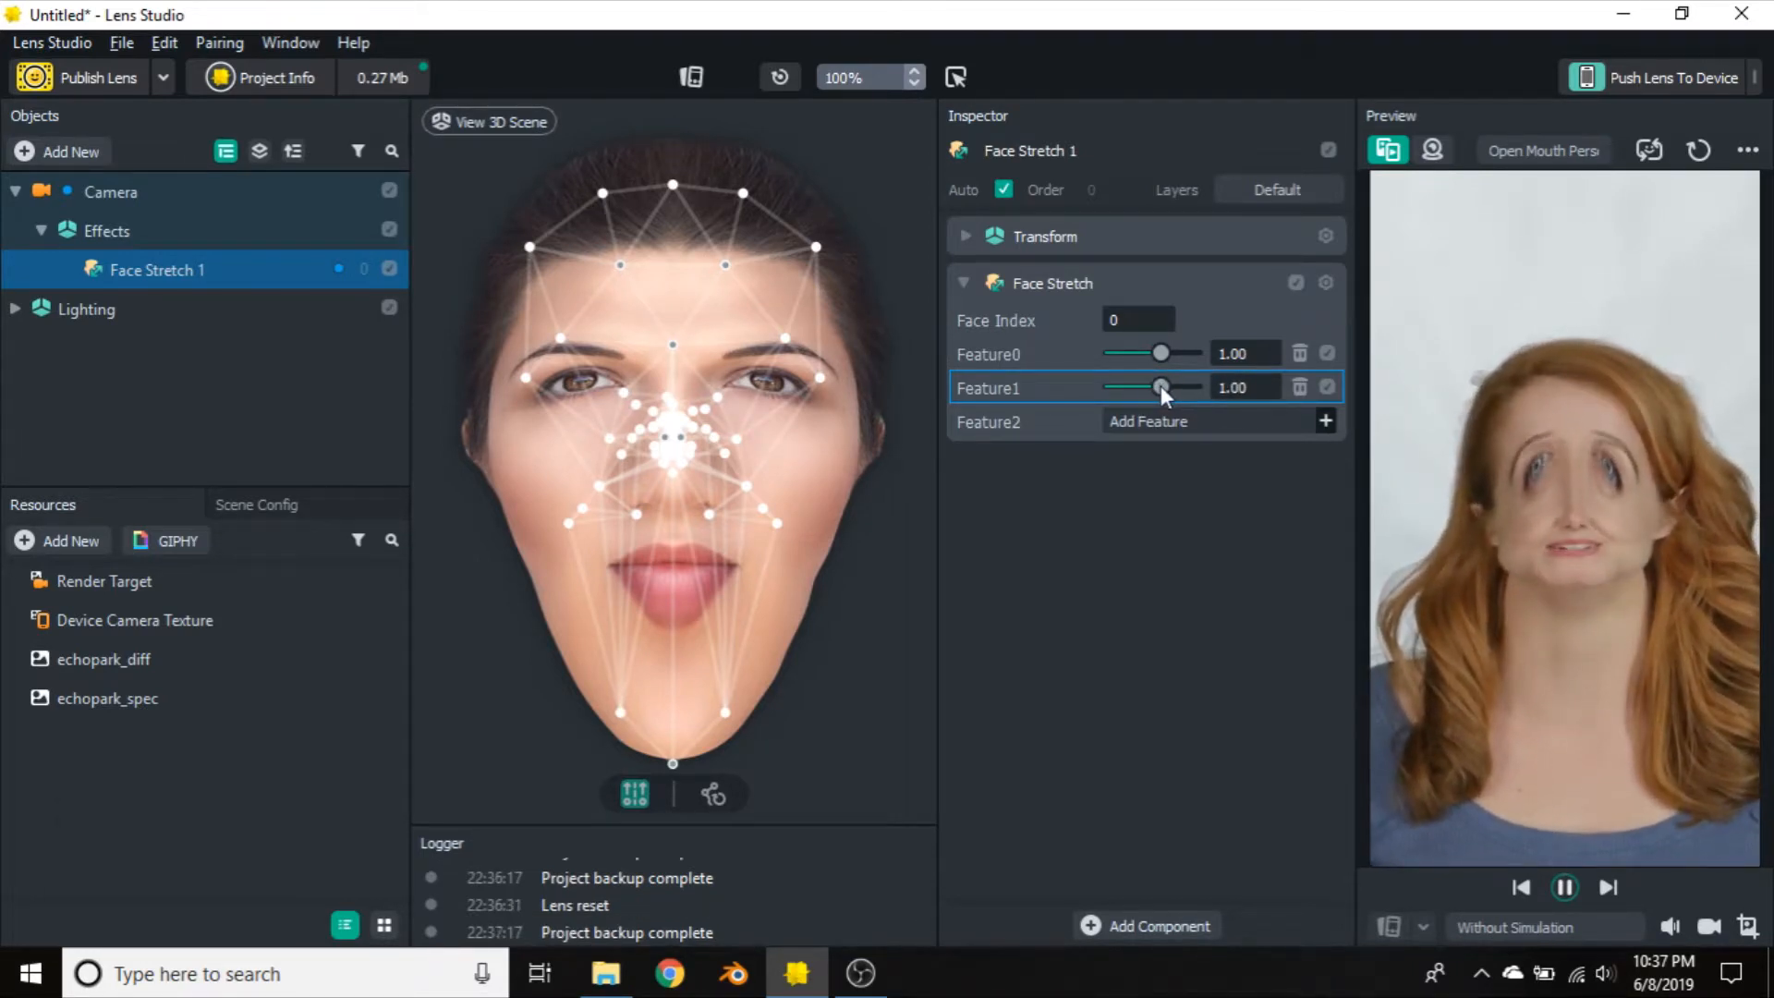
{"action": "left_click", "coordinate": [713, 793]}
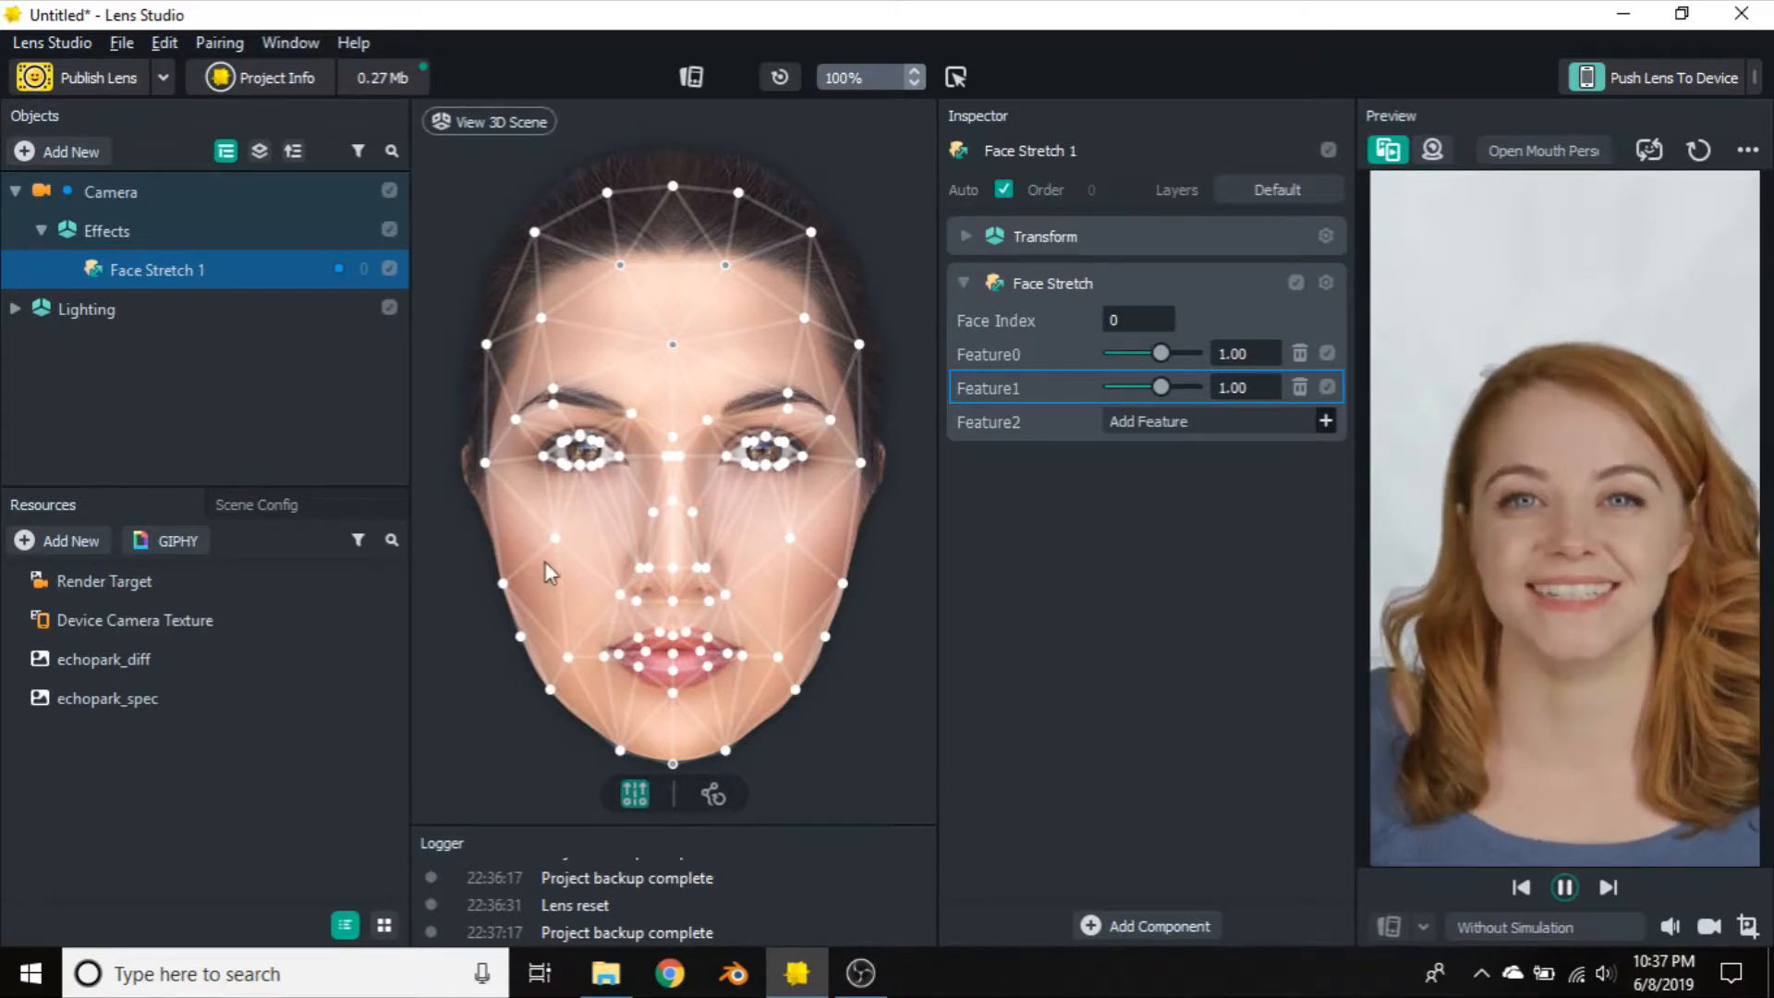
On Feature1, pull the cheek points outward, raise the outer eyebrow points, and draw the mouth corners inward
{"action": "left_click_drag", "start_coordinate": [555, 538], "coordinate": [512, 530]}
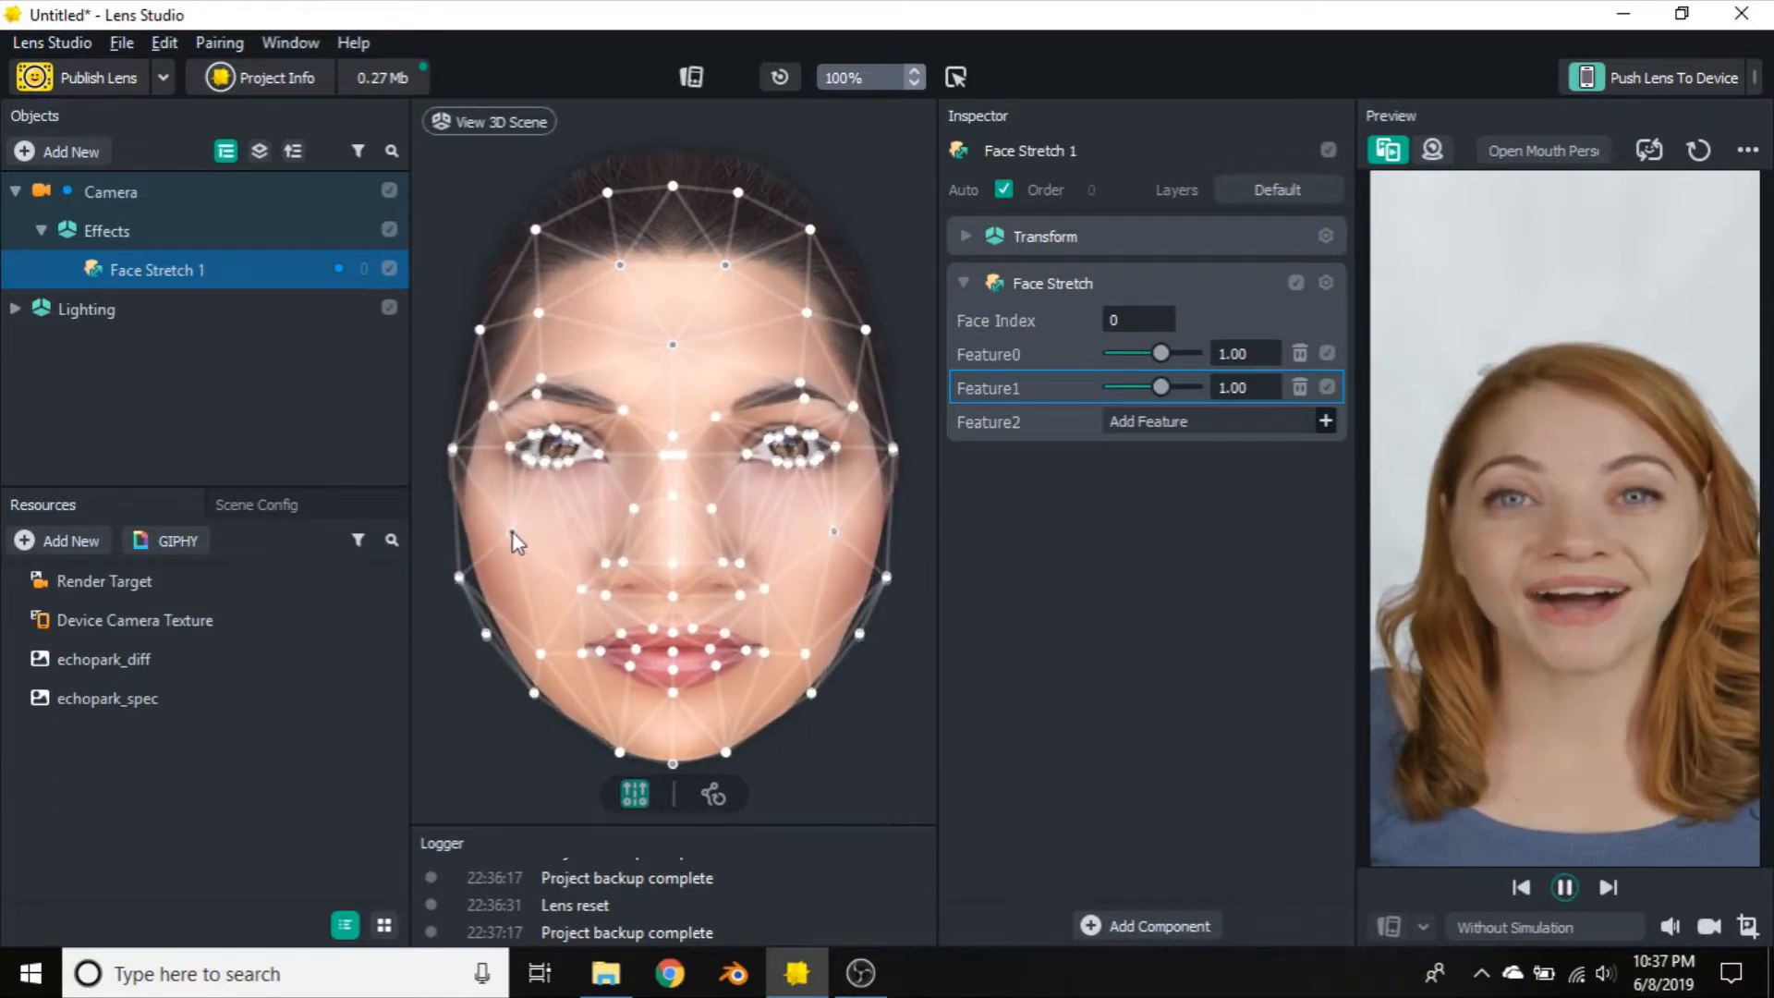
{"action": "left_click_drag", "start_coordinate": [493, 405], "coordinate": [485, 346]}
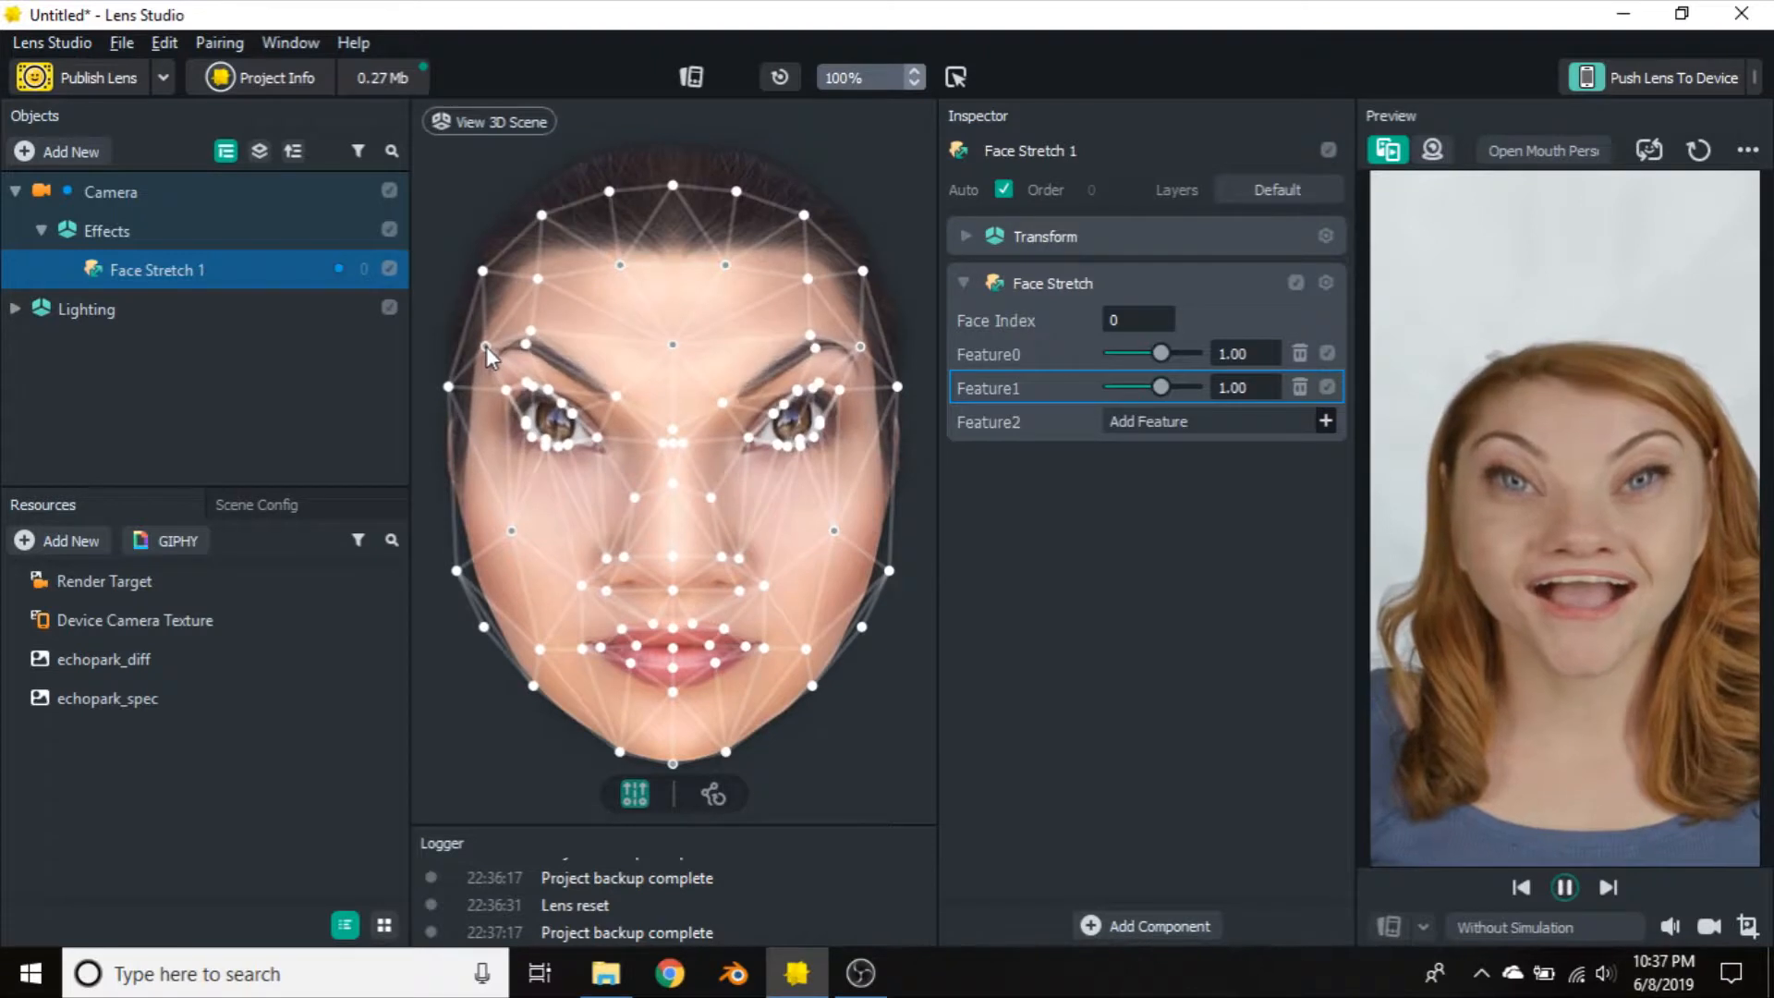
{"action": "left_click_drag", "start_coordinate": [607, 648], "coordinate": [640, 681]}
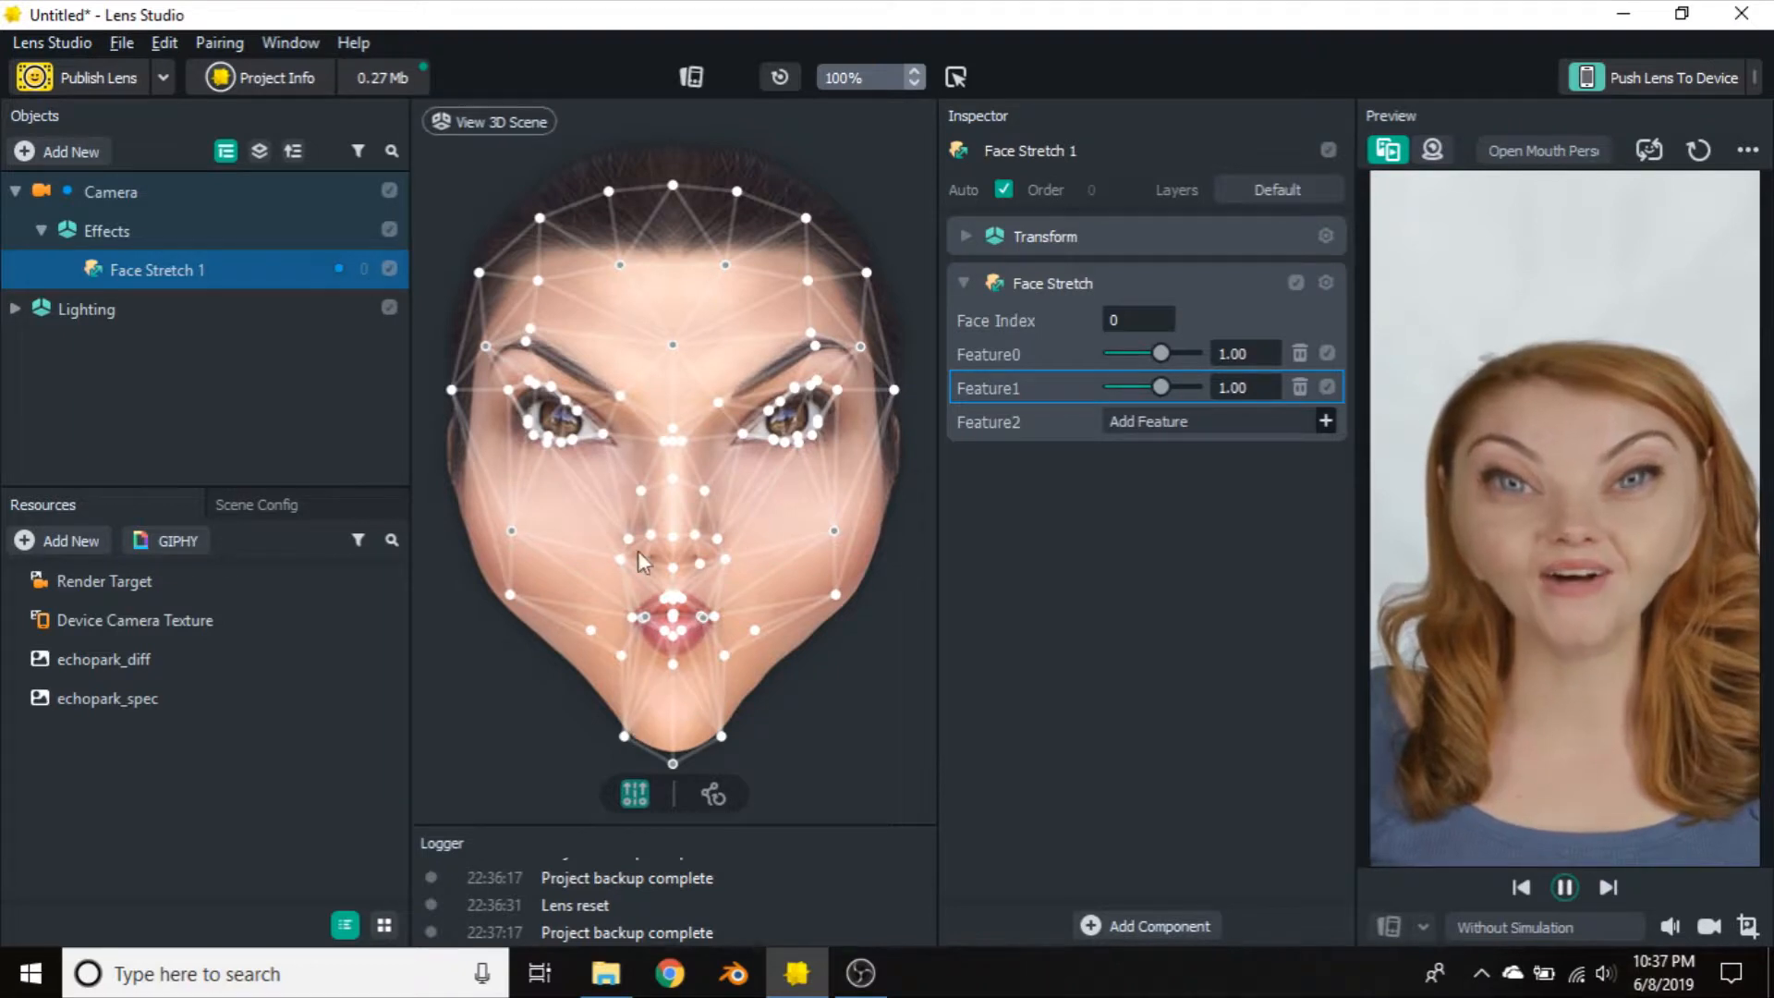
Raise the Feature1 hairline points and spread the upper forehead points outward to enlarge the top of the head
{"action": "left_click_drag", "start_coordinate": [613, 189], "coordinate": [607, 144]}
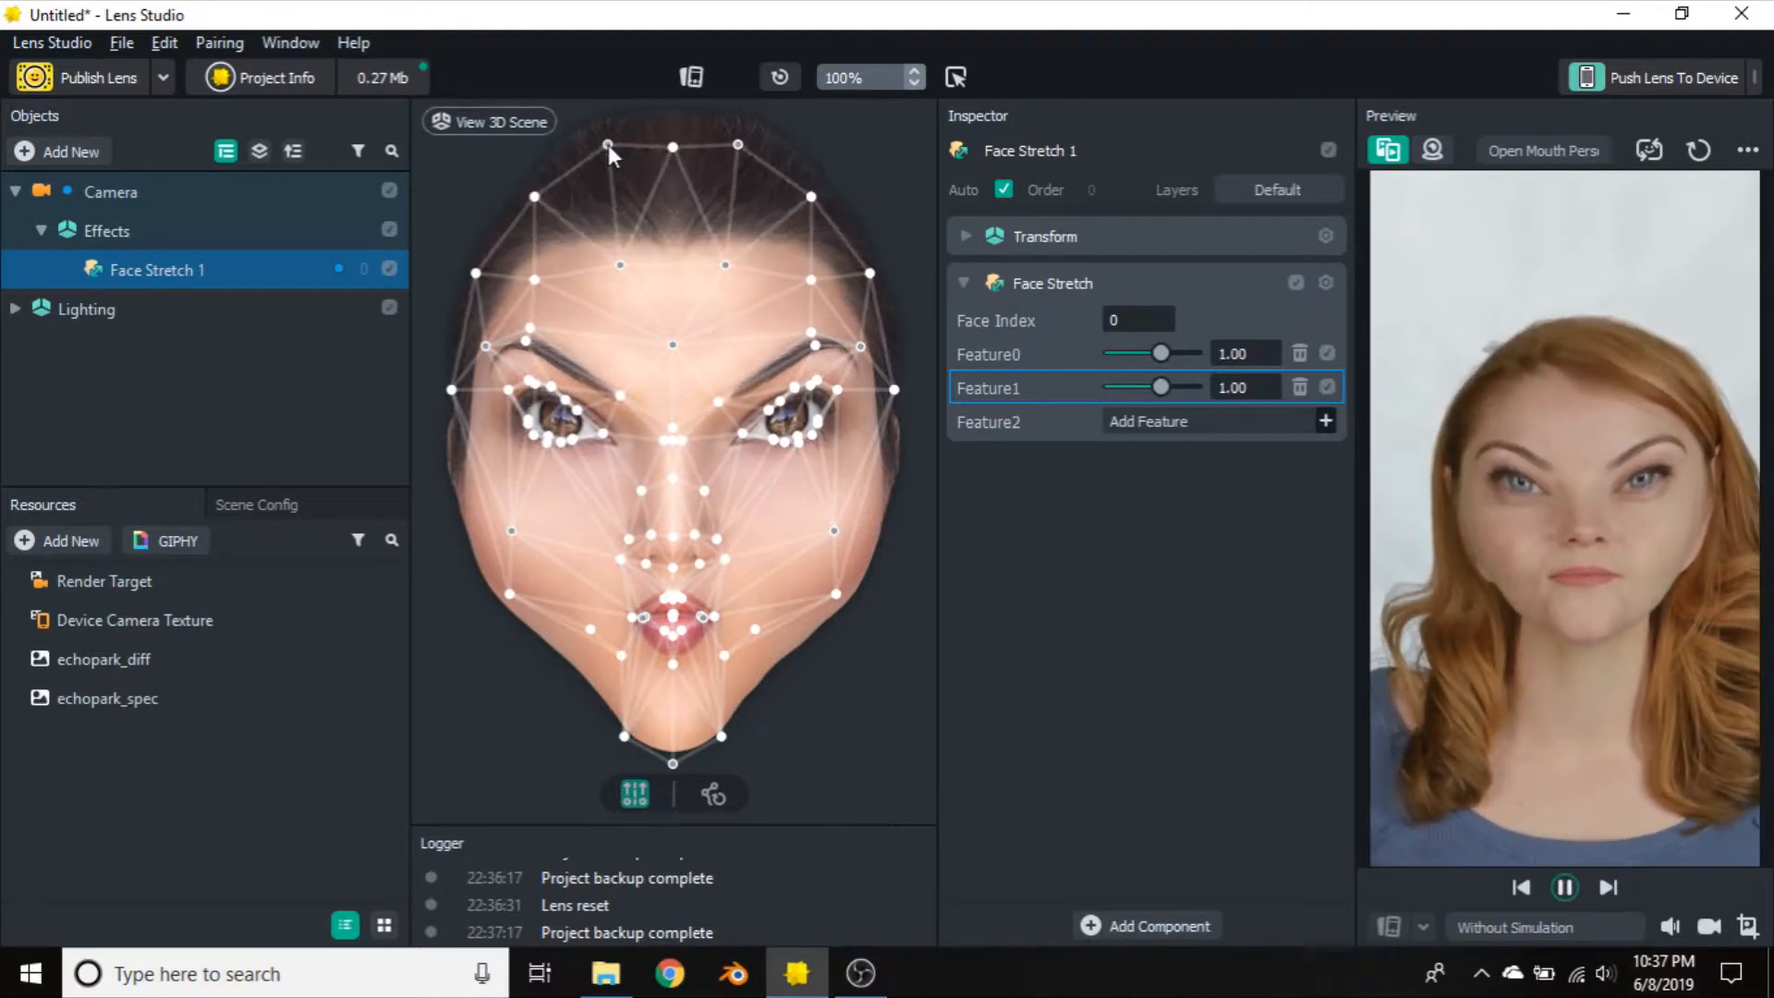
{"action": "left_click_drag", "start_coordinate": [534, 194], "coordinate": [495, 179]}
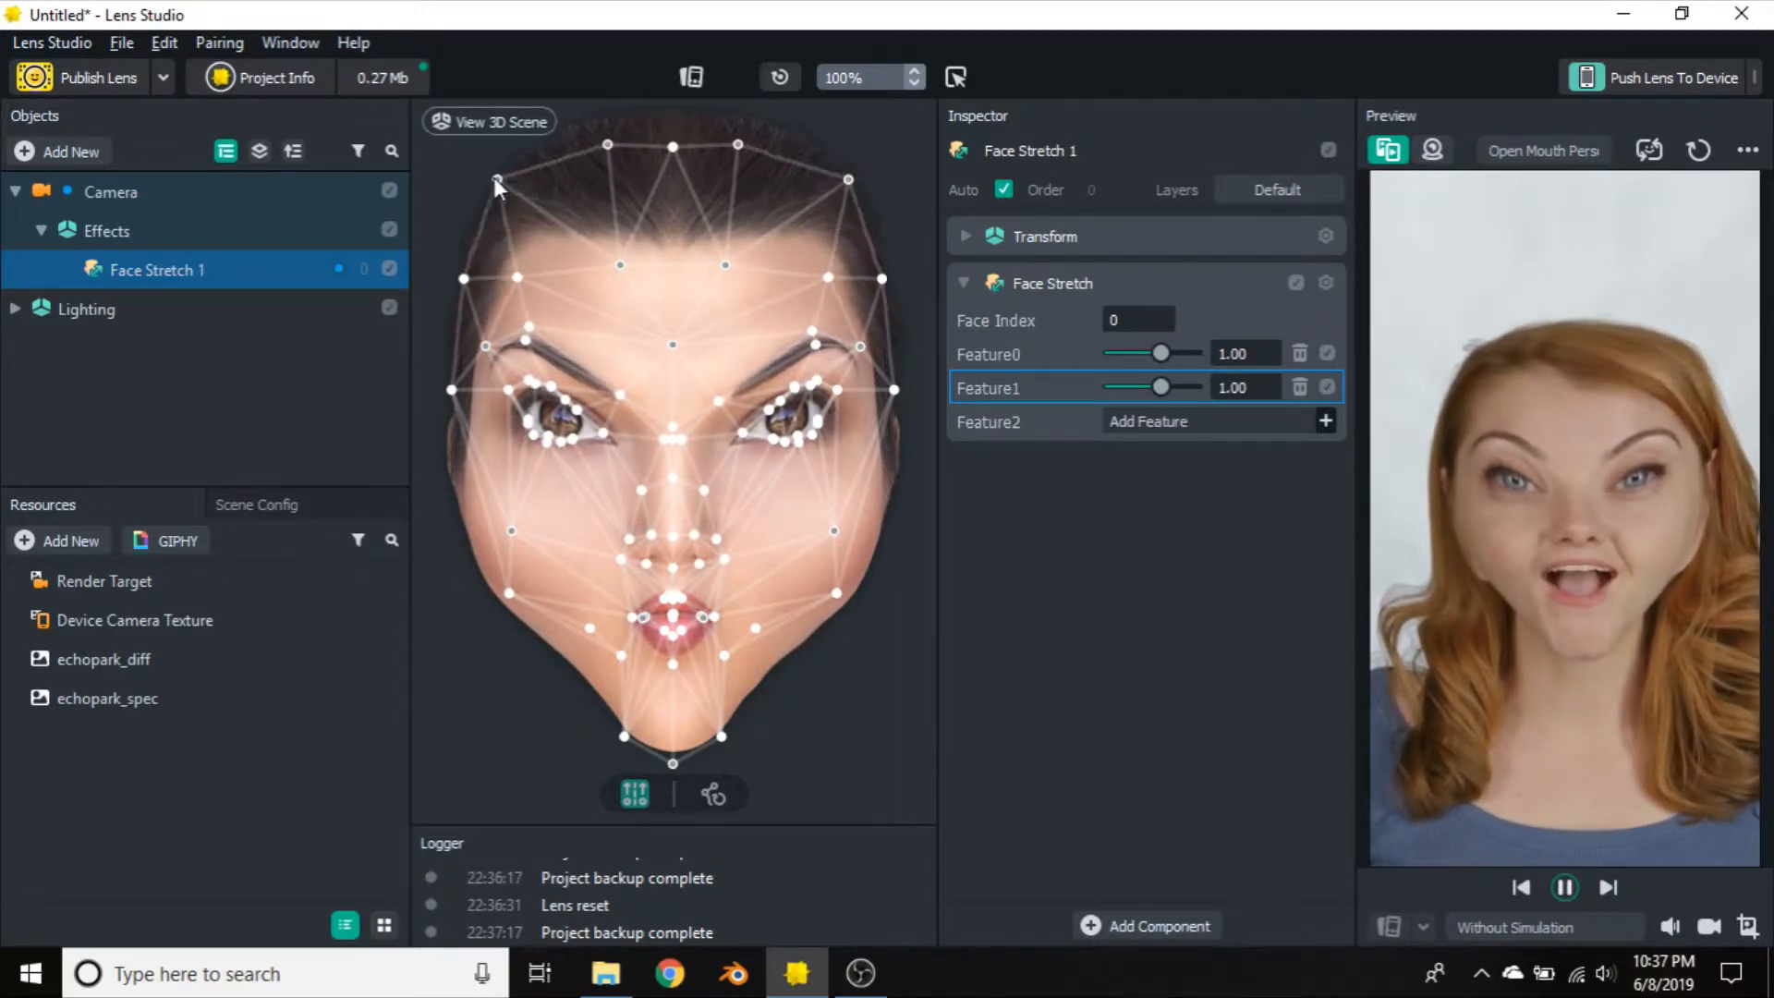
{"action": "mouse_move", "coordinate": [675, 150]}
{"action": "left_mouse_down"}
{"action": "mouse_move", "coordinate": [678, 116]}
{"action": "mouse_move", "coordinate": [660, 133]}
{"action": "left_mouse_up"}
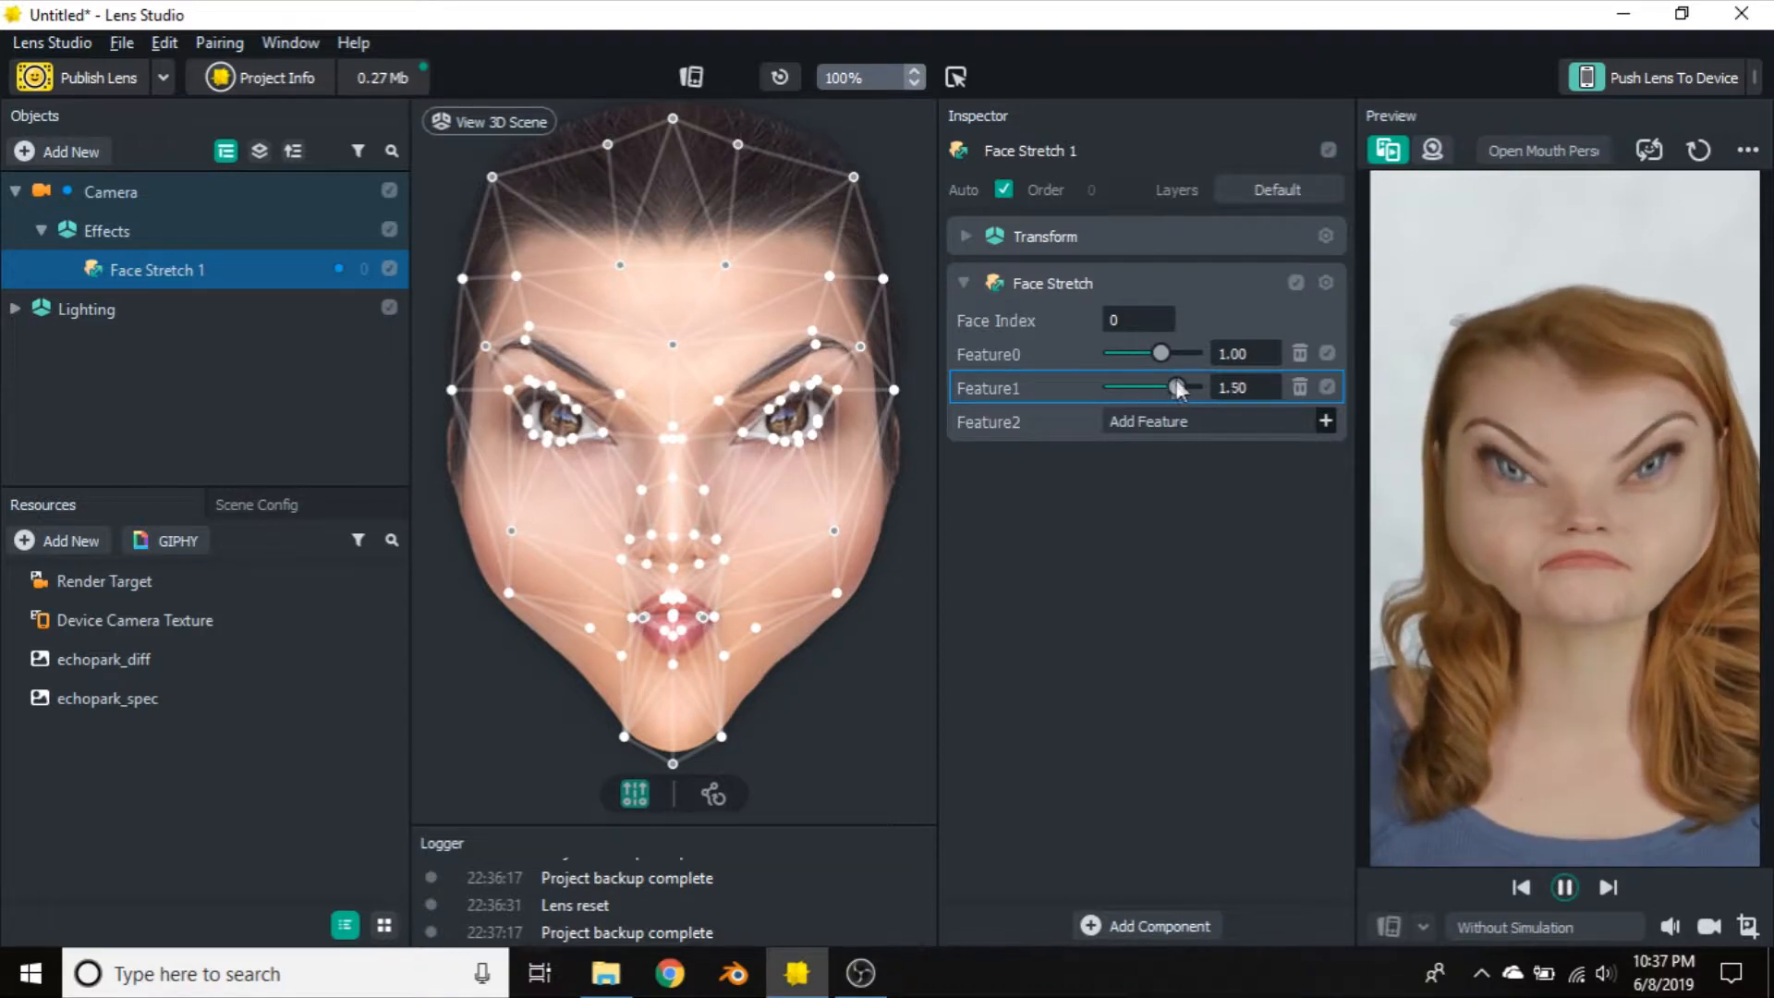
Try the Feature1 strength at 1.90 and 1.40, and set it to 1.60
{"action": "left_click_drag", "start_coordinate": [1112, 388], "coordinate": [1183, 385]}
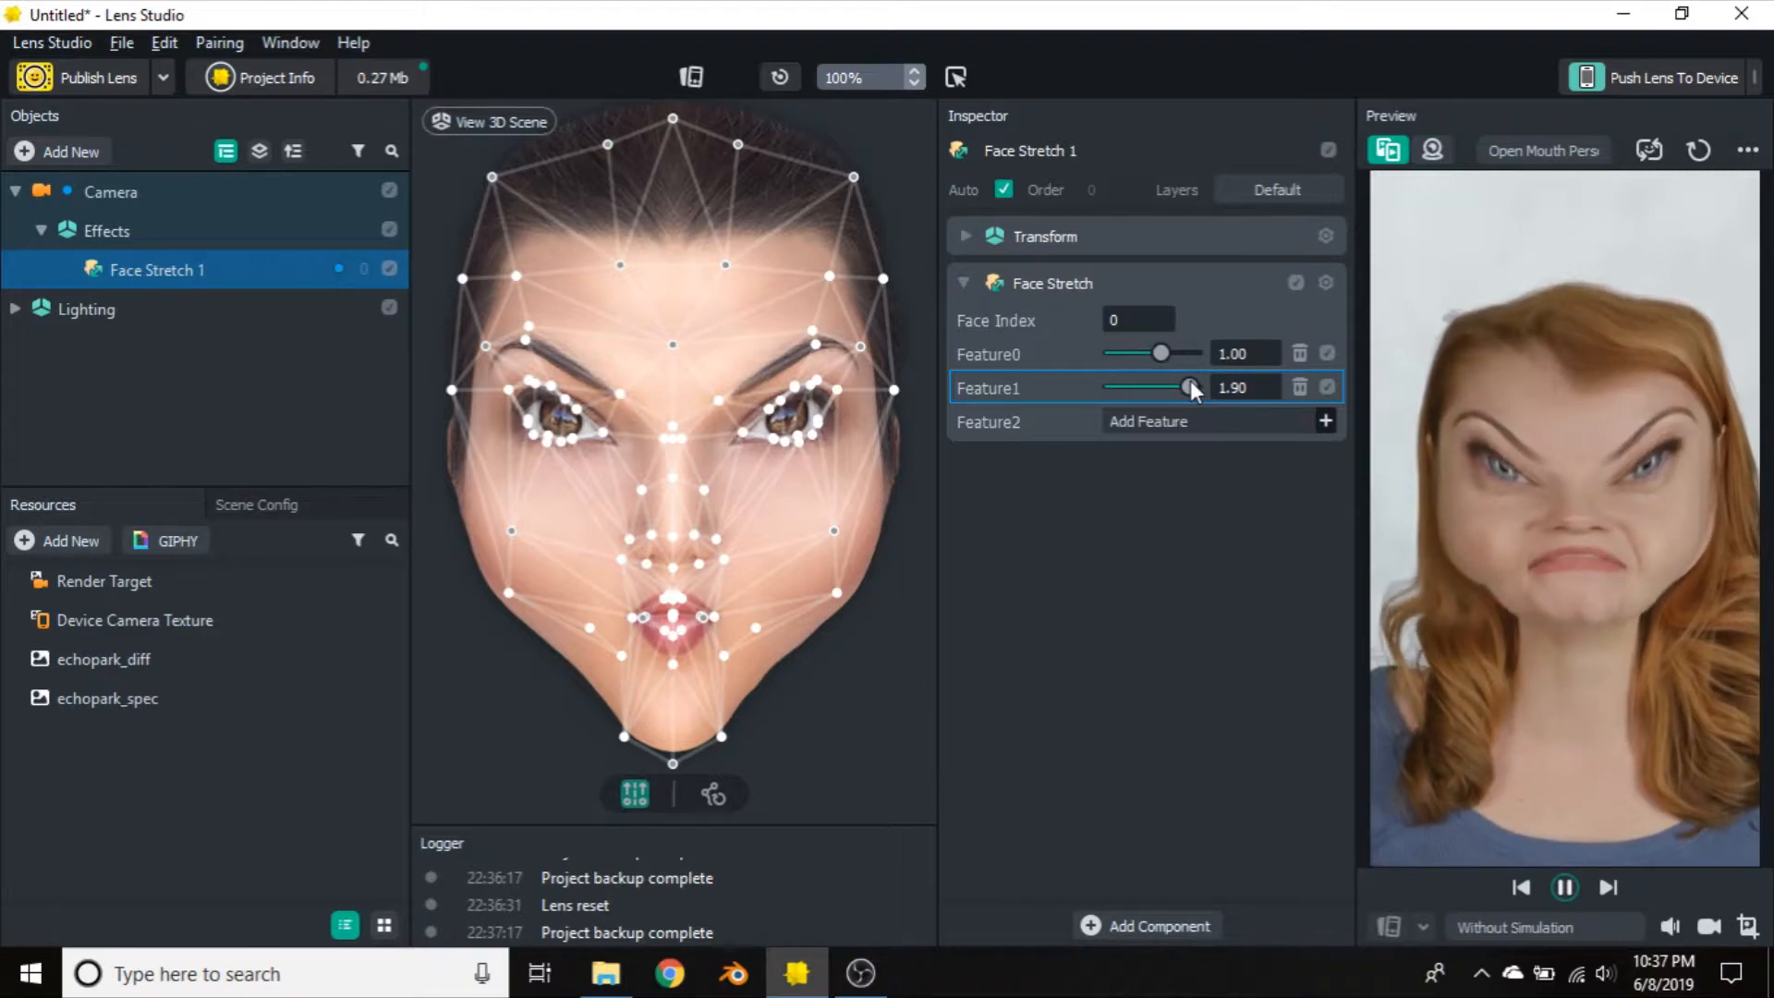
{"action": "left_click_drag", "start_coordinate": [1192, 386], "coordinate": [1127, 387]}
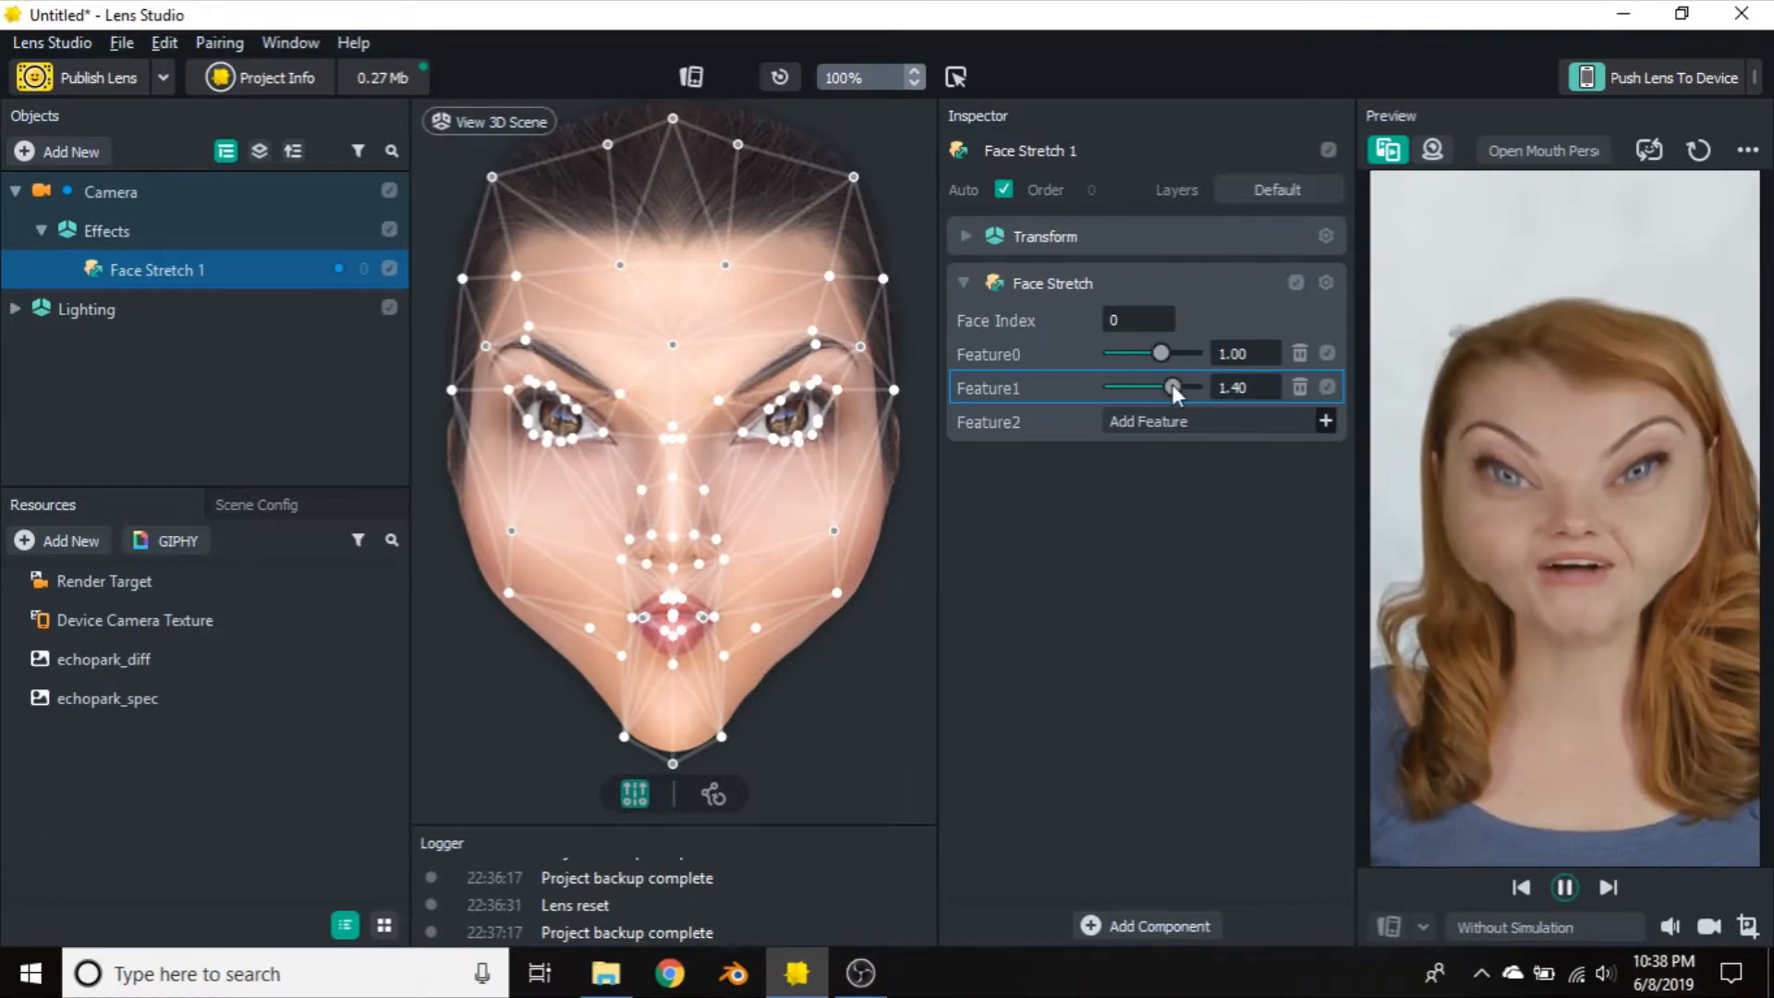
{"action": "left_click_drag", "start_coordinate": [1182, 384], "coordinate": [1178, 385]}
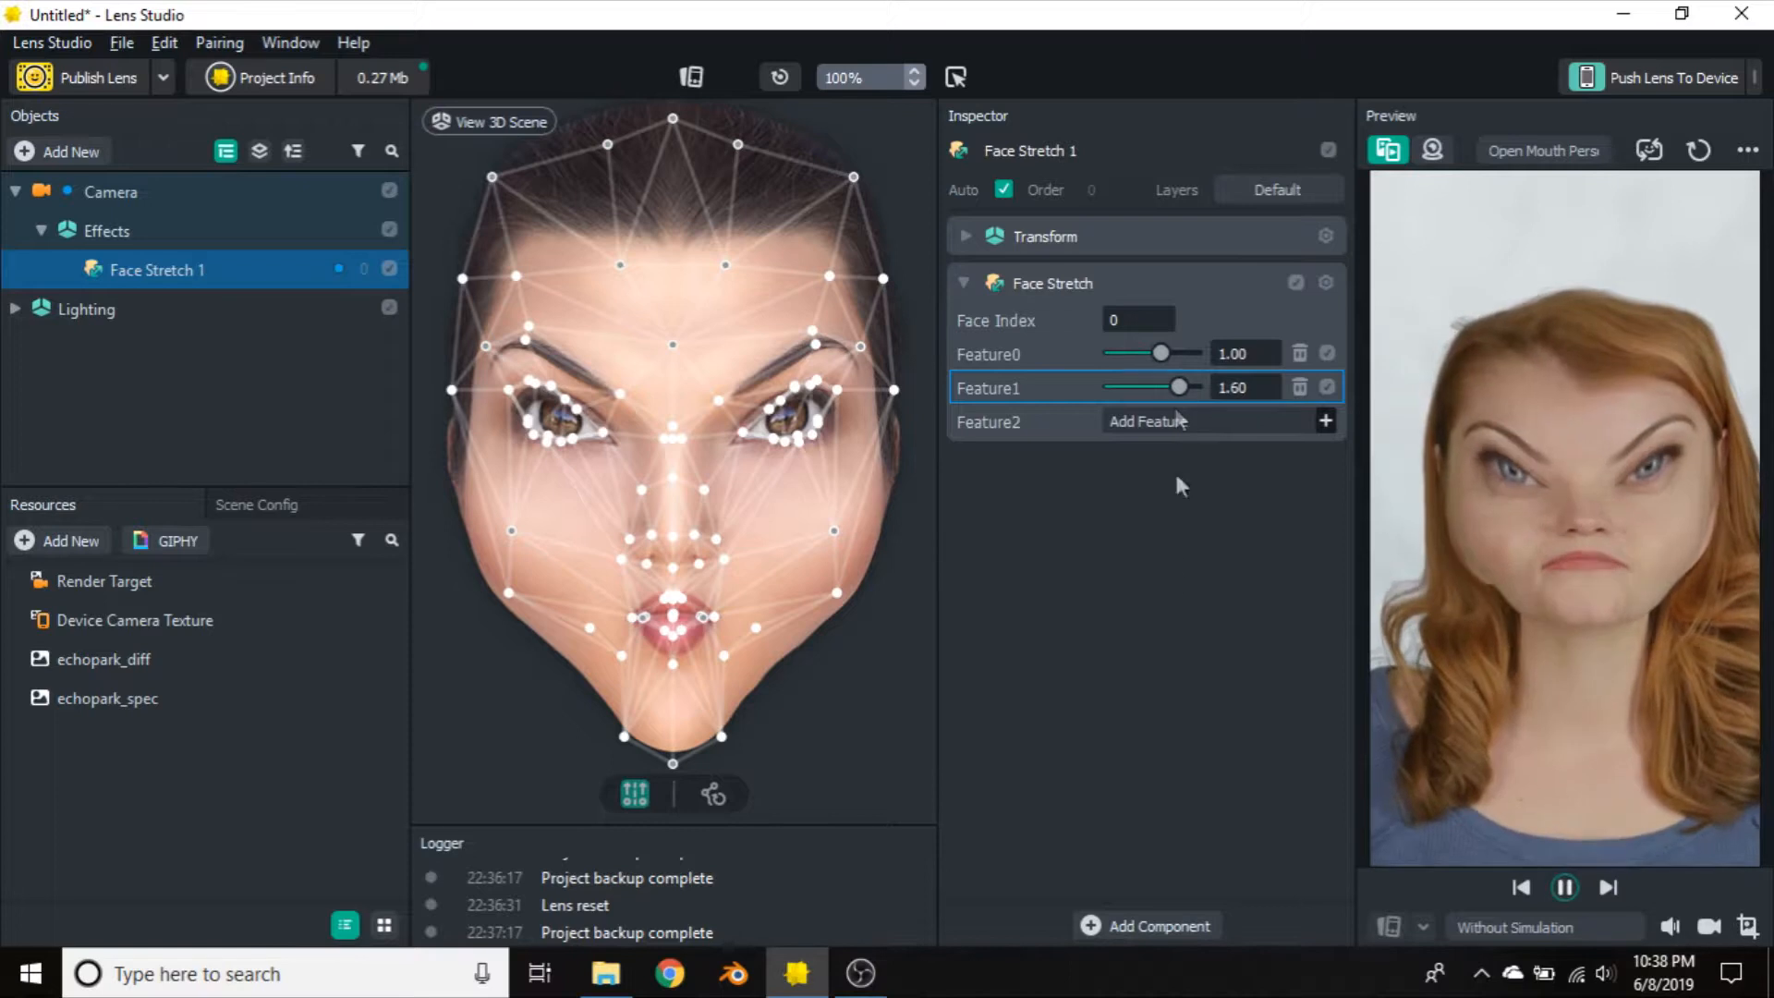
Deselect the face stretch and save the project as "tester 2" in the LENS STUDIO folder
{"action": "left_click", "coordinate": [278, 424]}
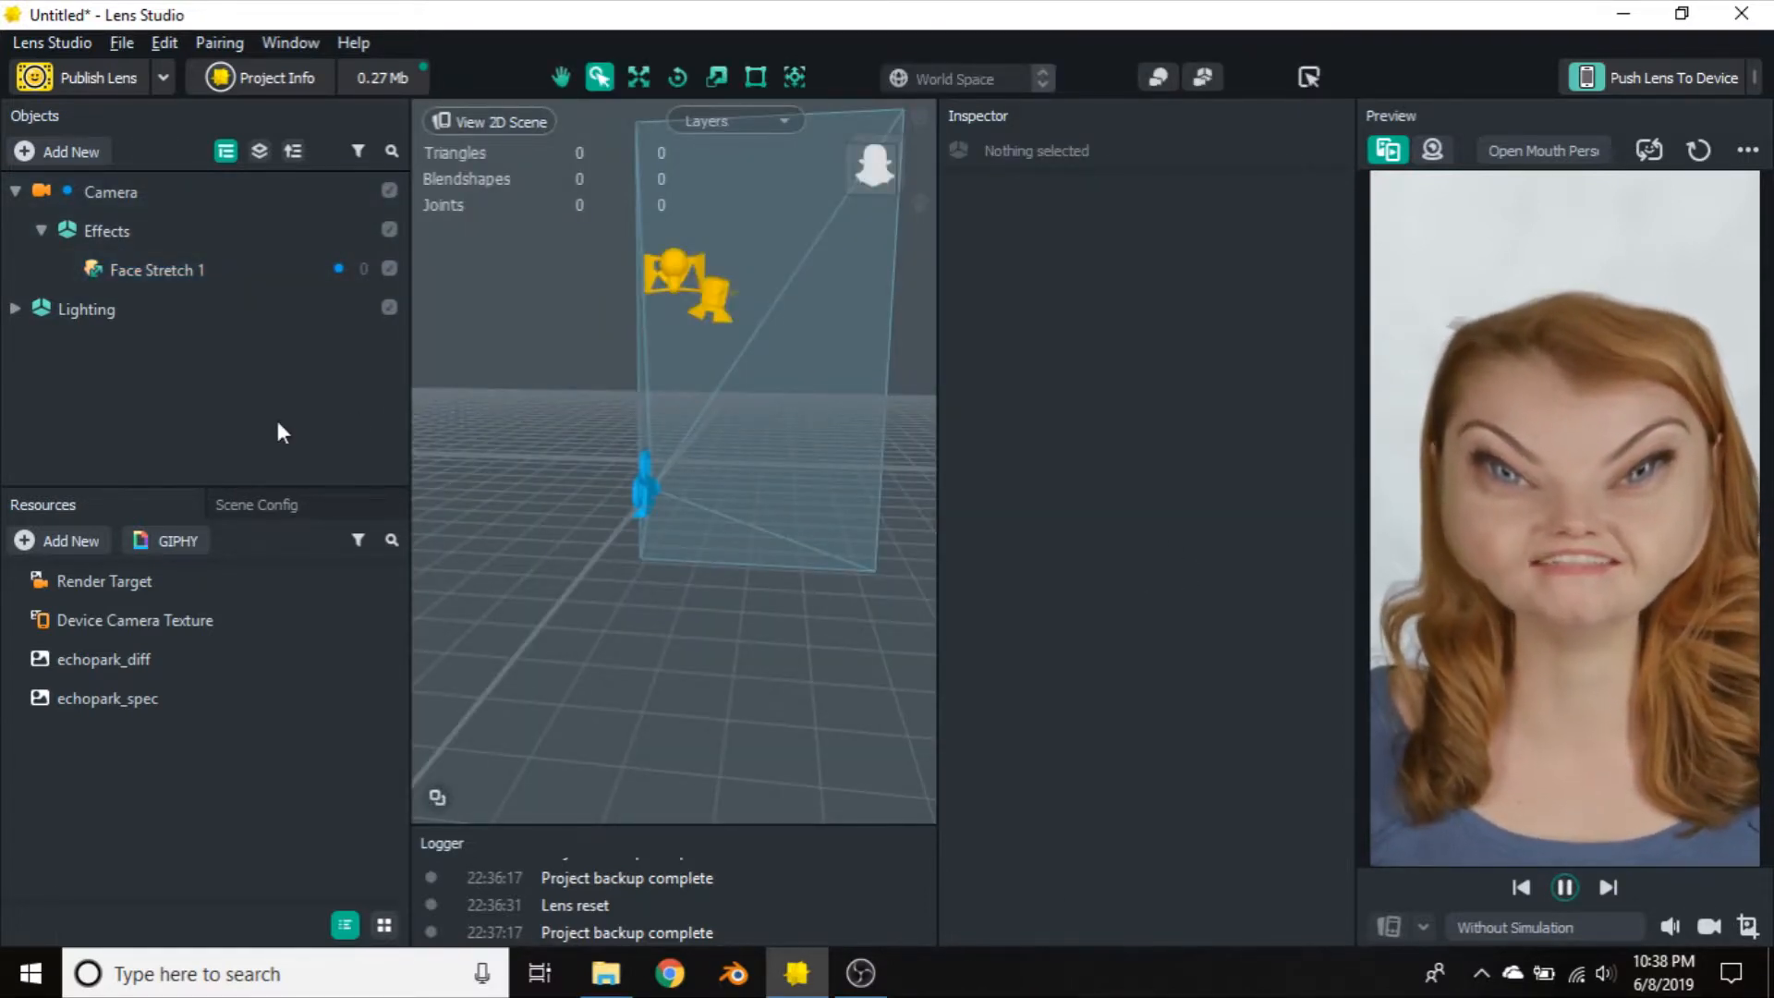
{"action": "left_click", "coordinate": [116, 39]}
{"action": "left_click", "coordinate": [184, 251]}
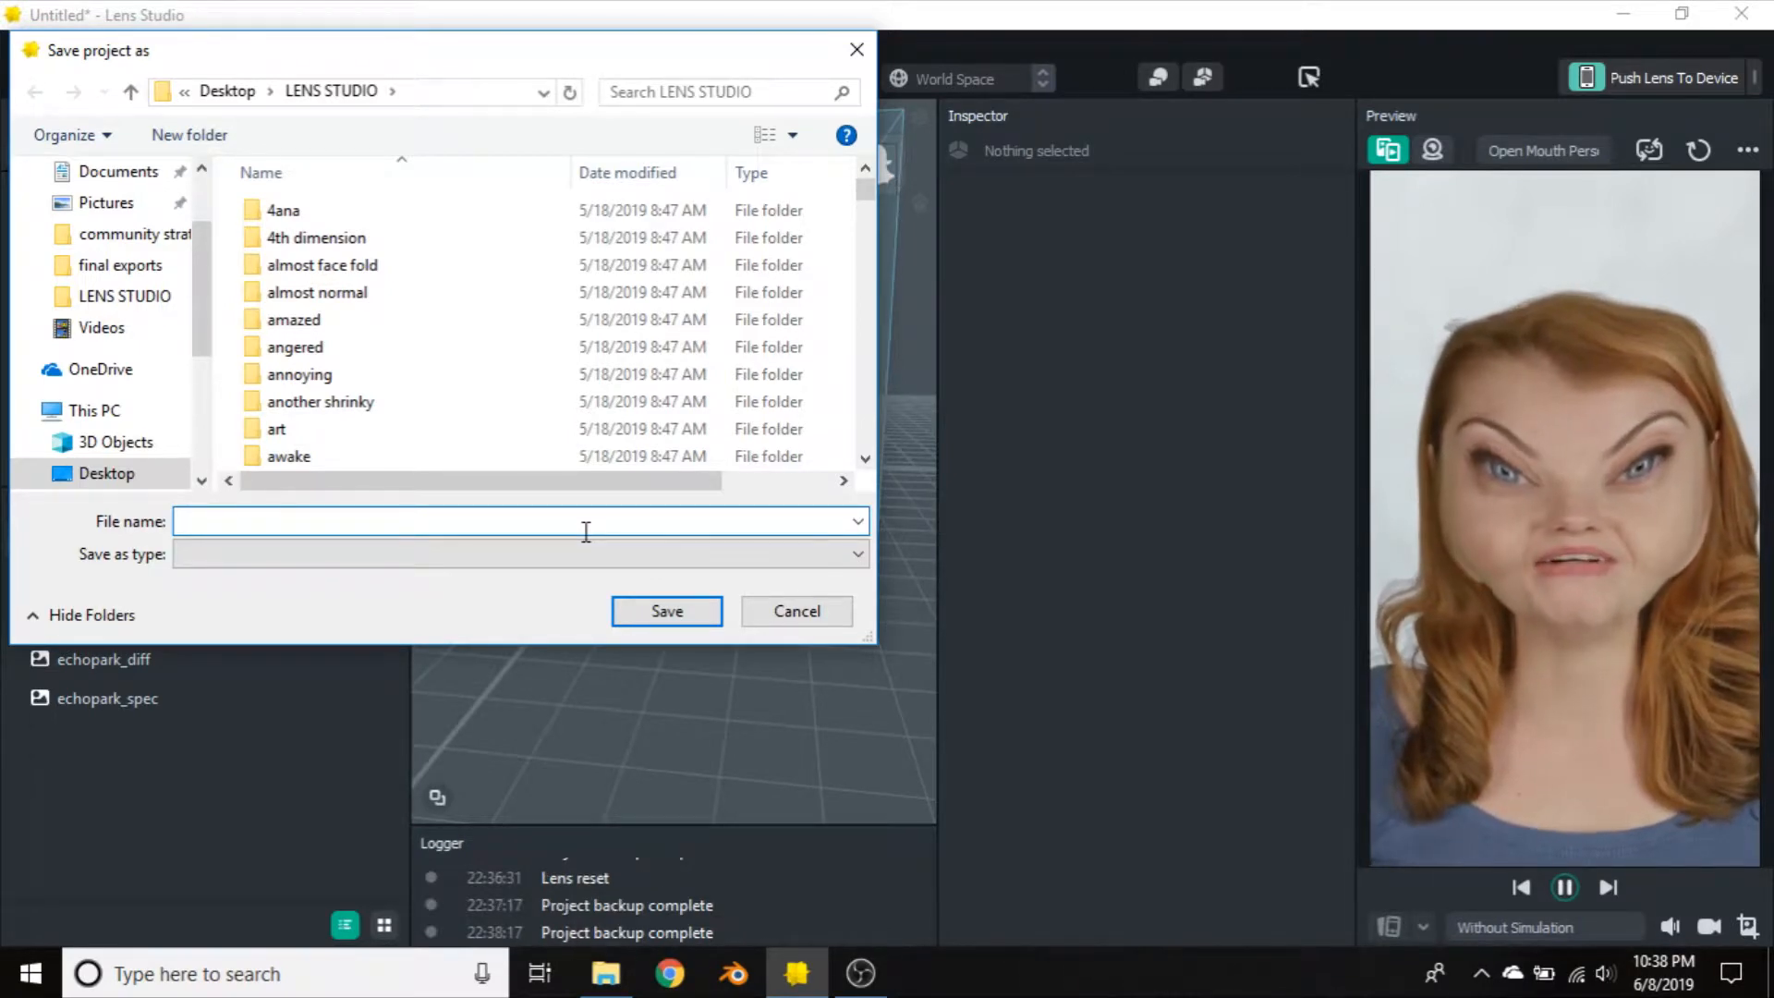
{"action": "type", "text": "tester 2"}
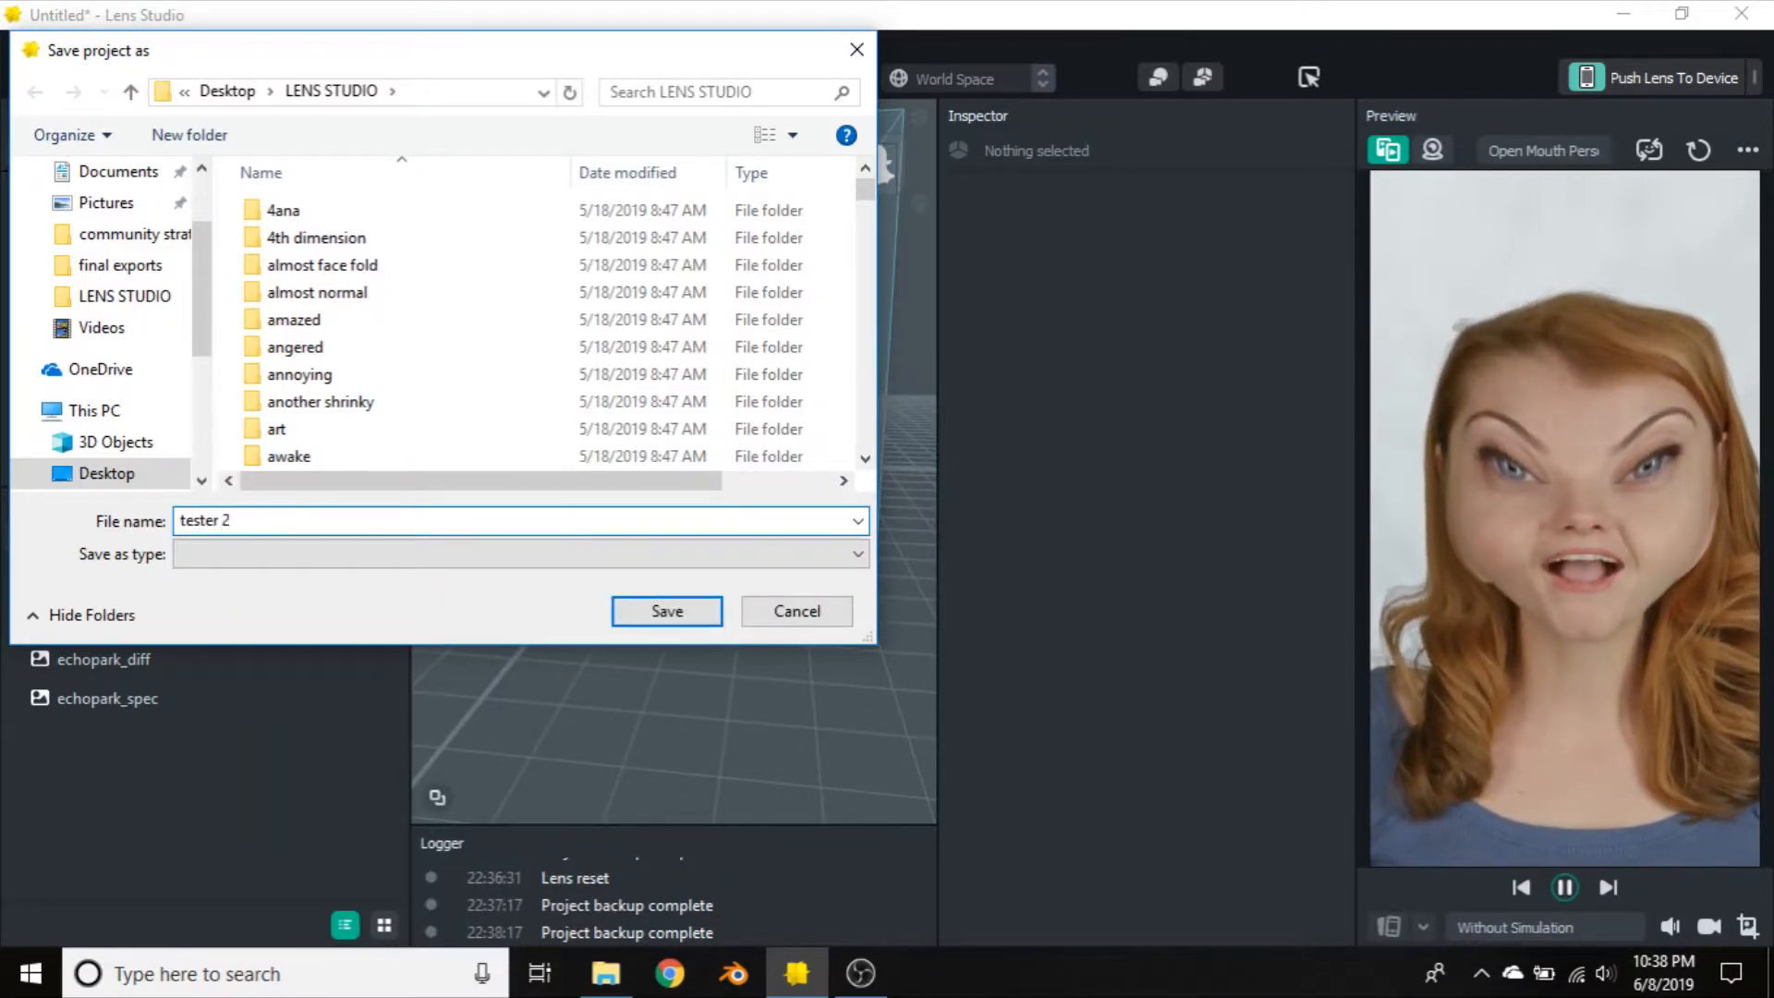
{"action": "key", "text": "Return"}
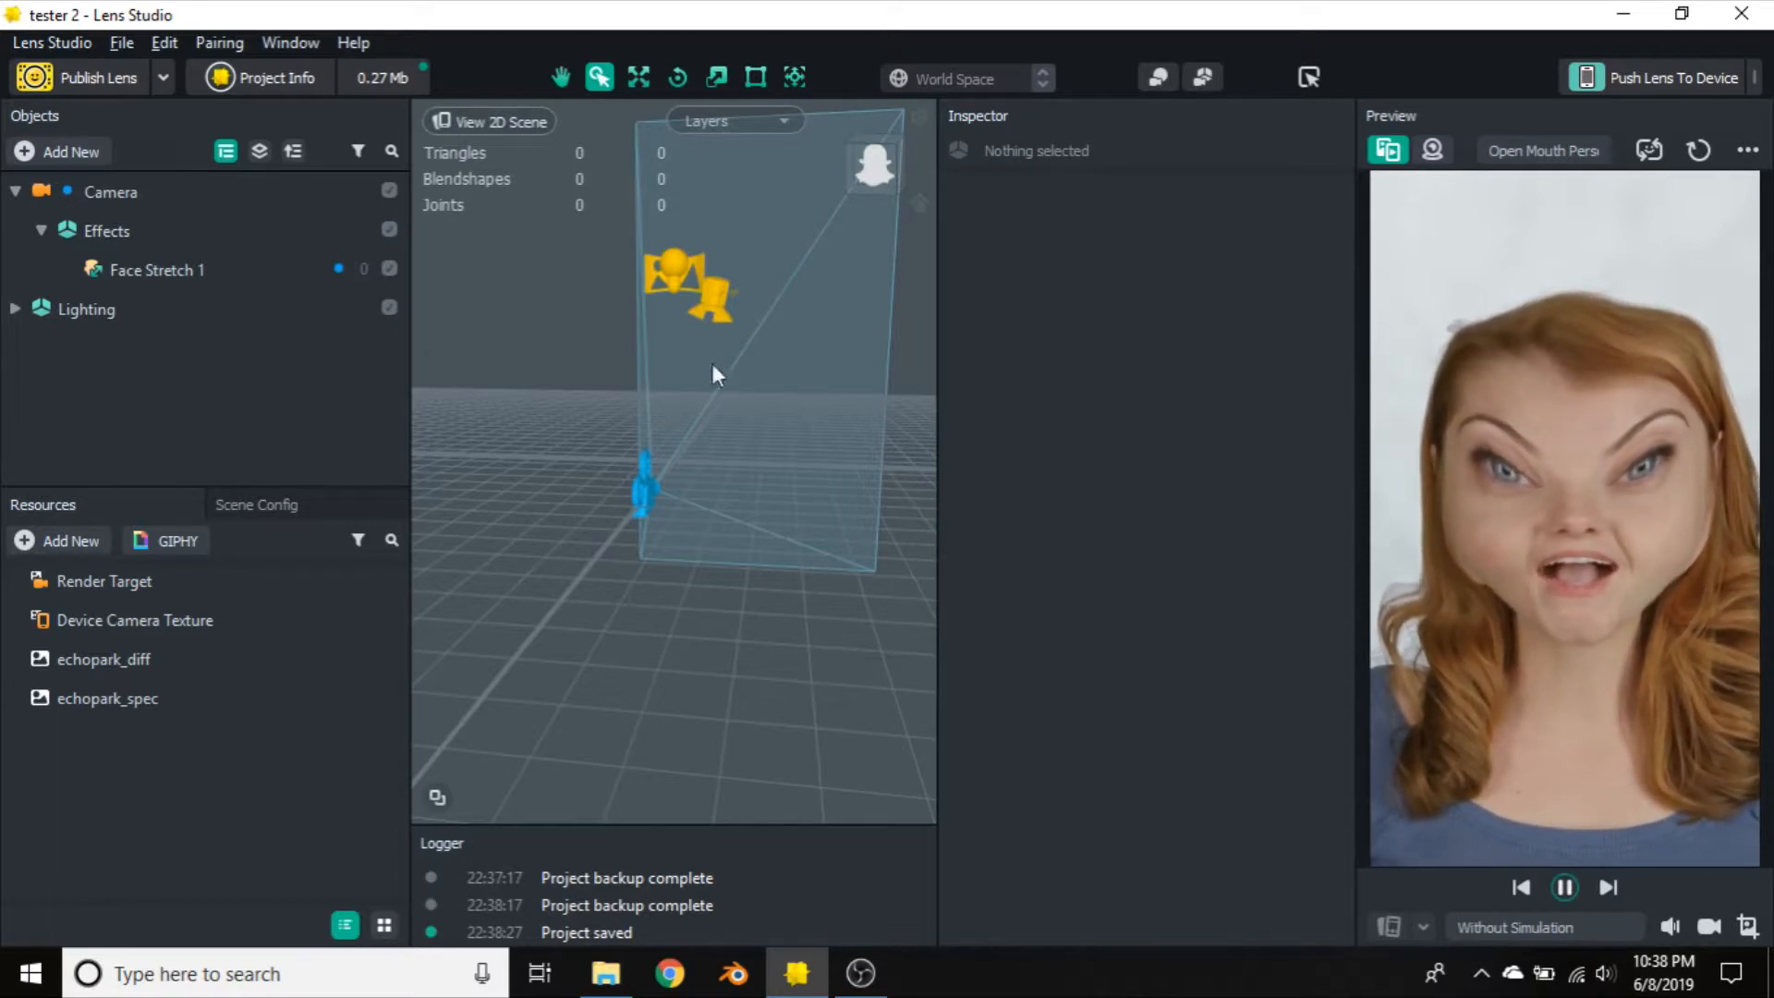
Add a Face Inset effect and set its face region to Left Eye
{"action": "left_click", "coordinate": [103, 150]}
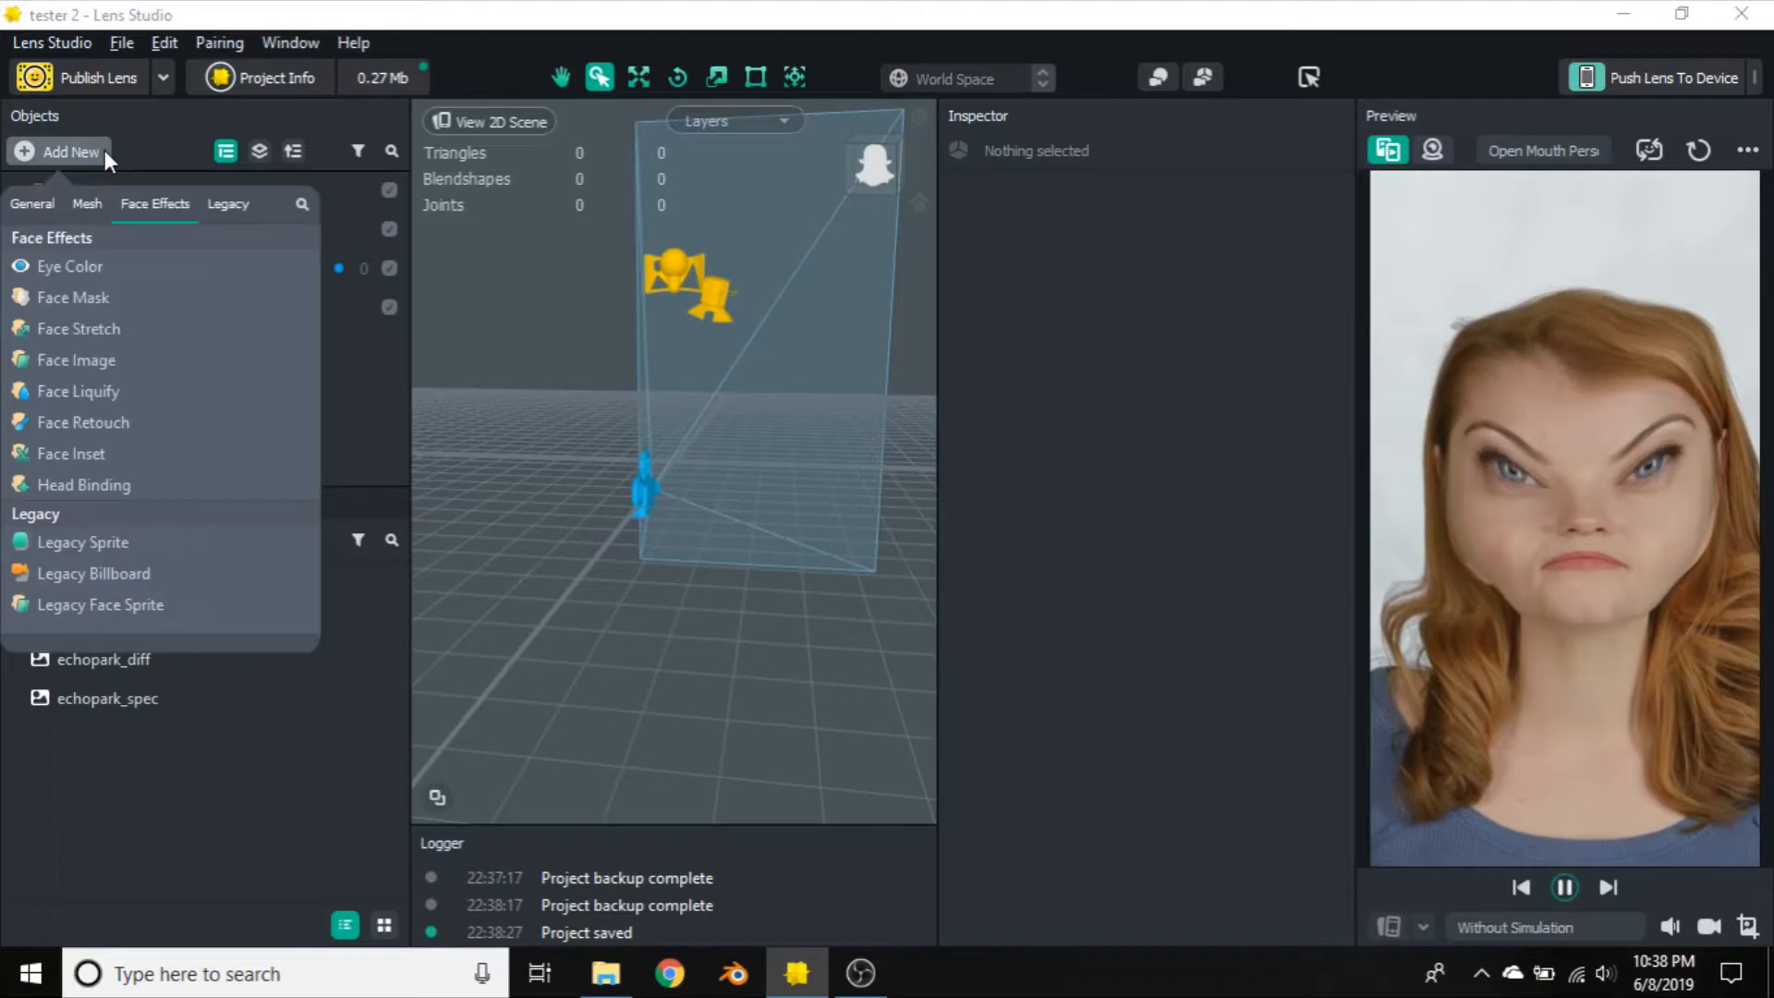
{"action": "left_click", "coordinate": [128, 462]}
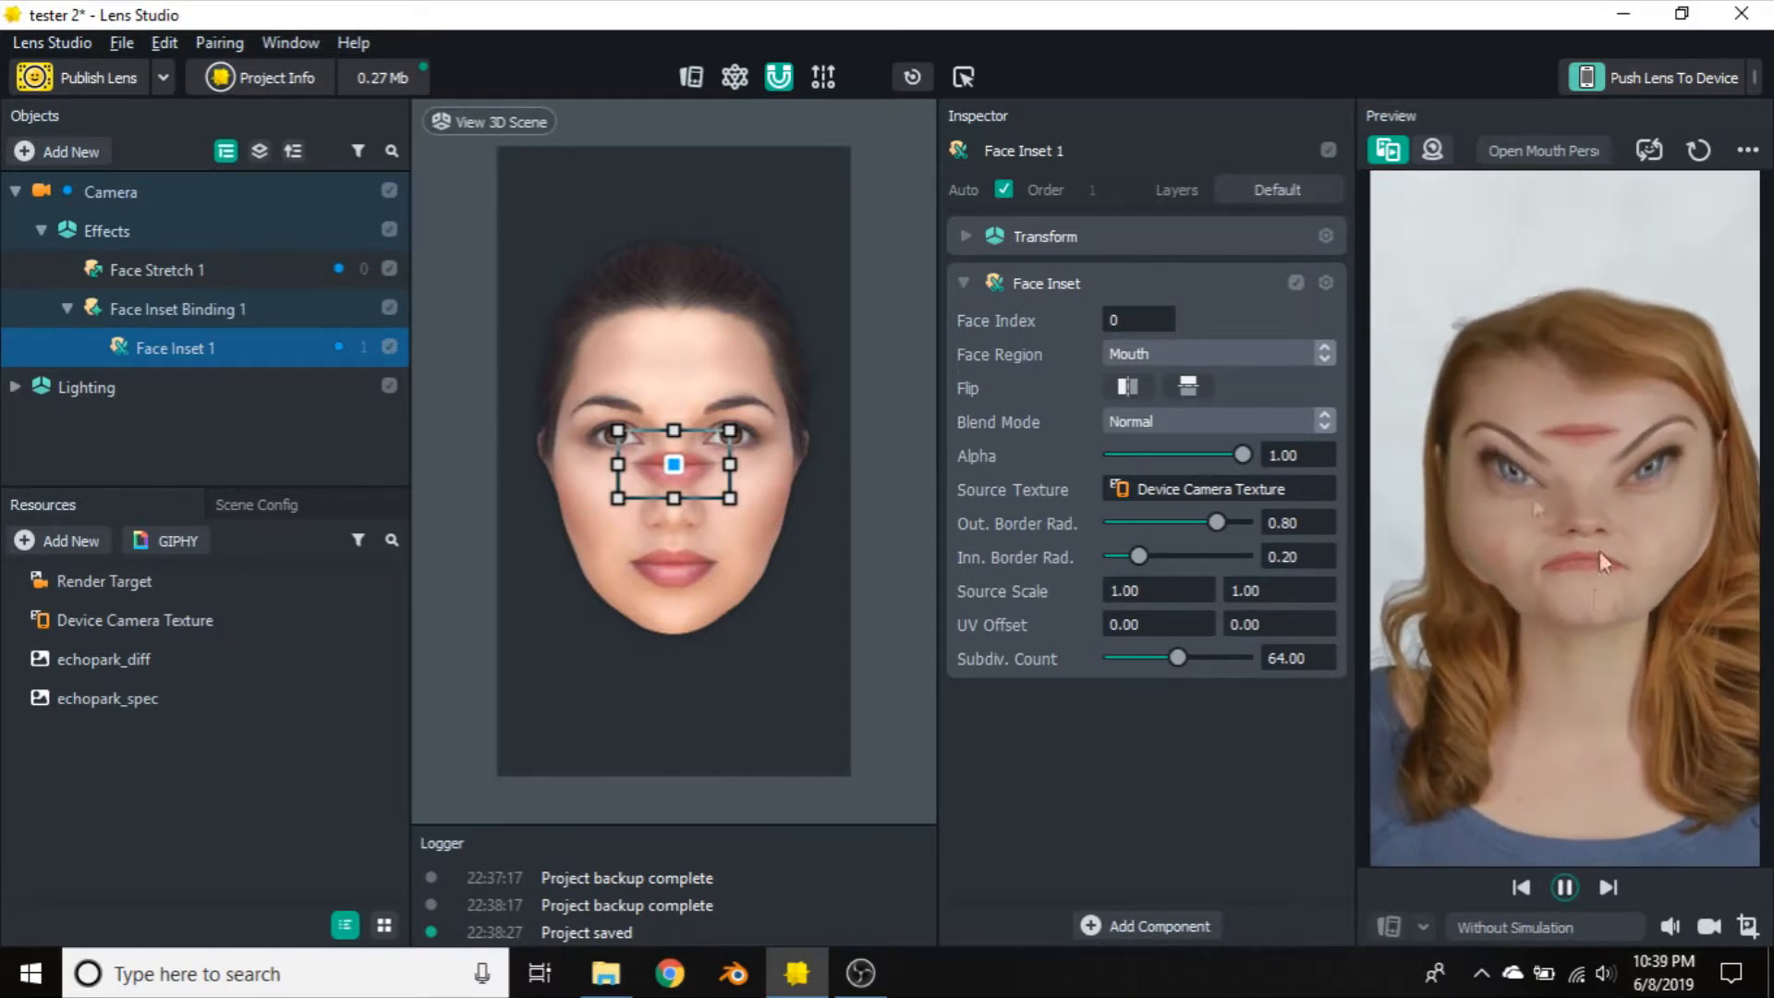
{"action": "left_click", "coordinate": [1164, 353]}
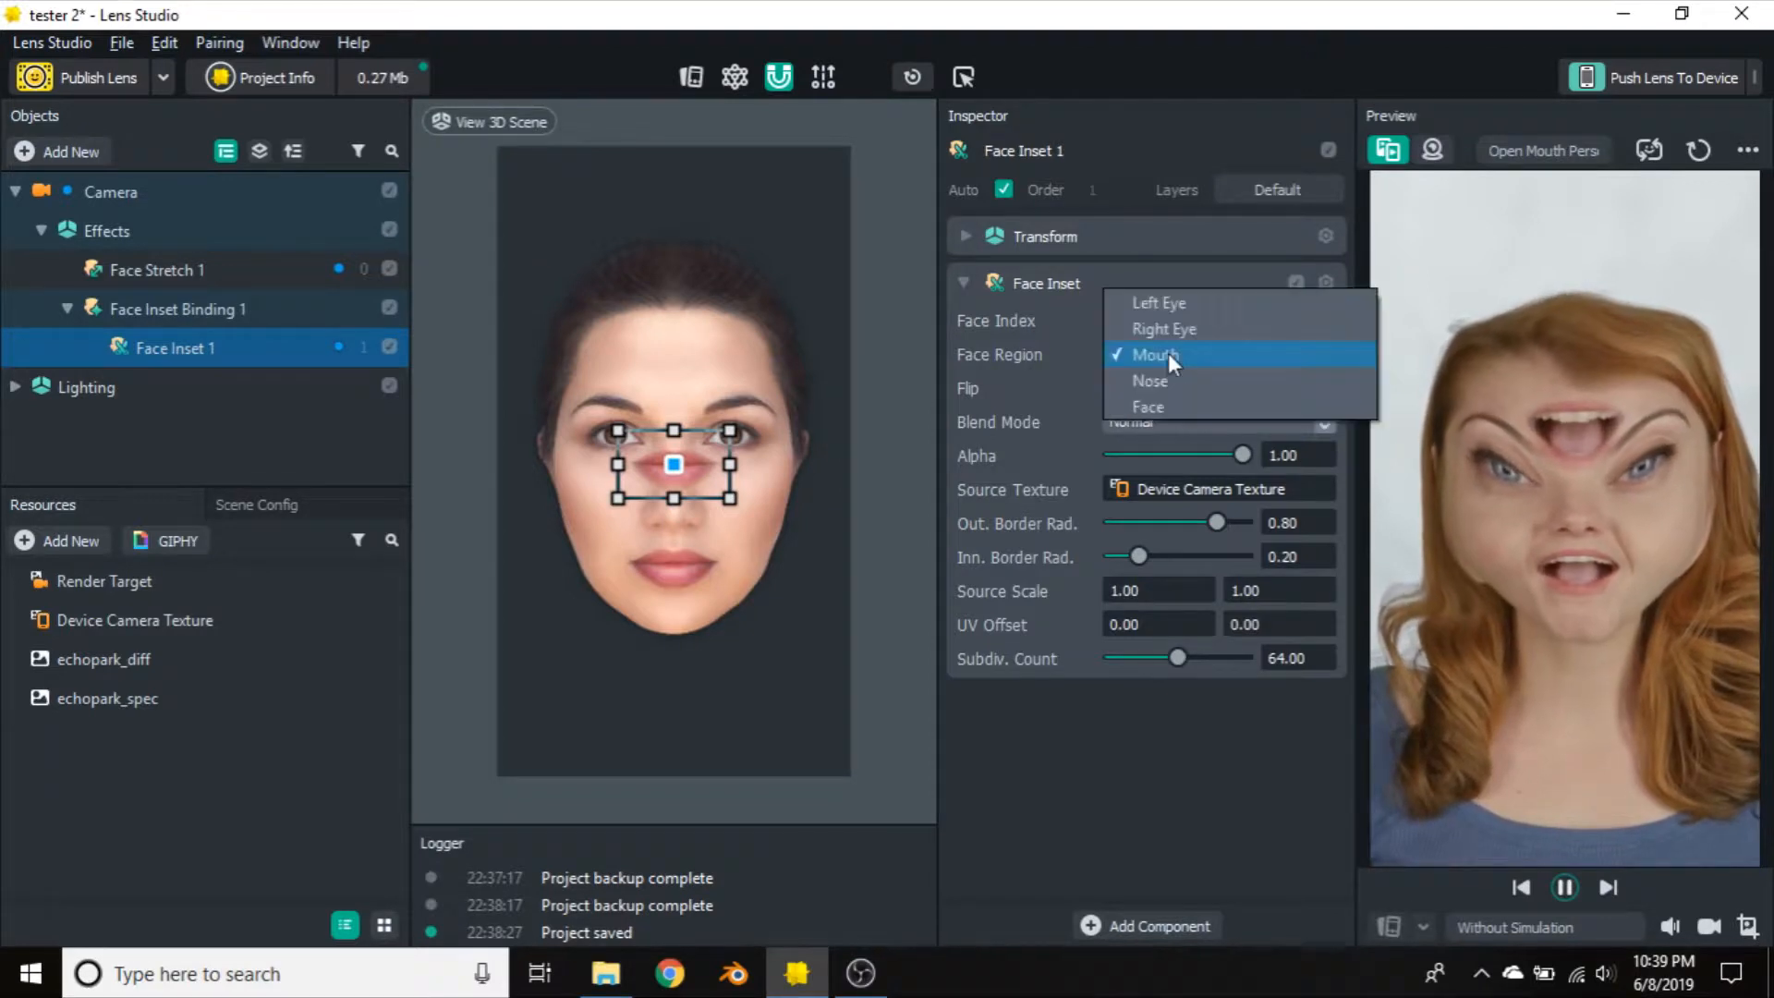
{"action": "left_click", "coordinate": [1160, 304]}
Enlarge the Left Eye inset to about 2.4 scale, place it over the matching eye, and rotate it to about -24 degrees
{"action": "left_click_drag", "start_coordinate": [718, 431], "coordinate": [850, 348]}
{"action": "left_click_drag", "start_coordinate": [809, 420], "coordinate": [663, 510]}
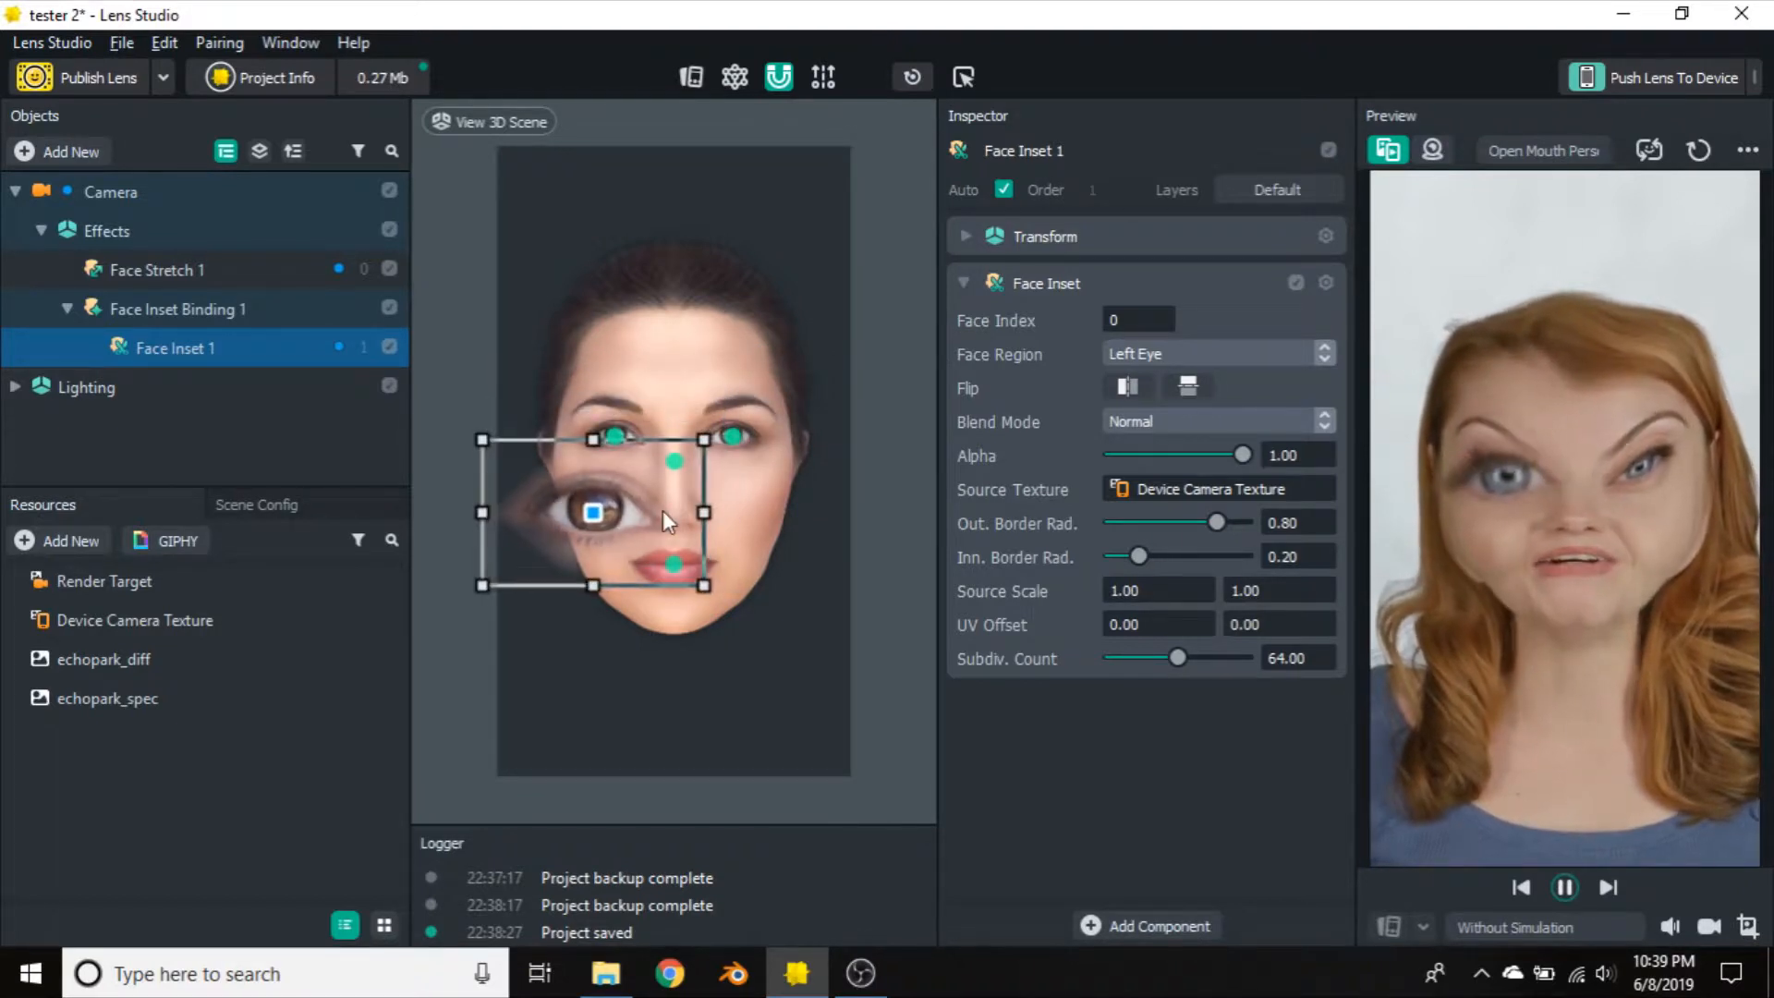
{"action": "left_click_drag", "start_coordinate": [729, 412], "coordinate": [753, 449]}
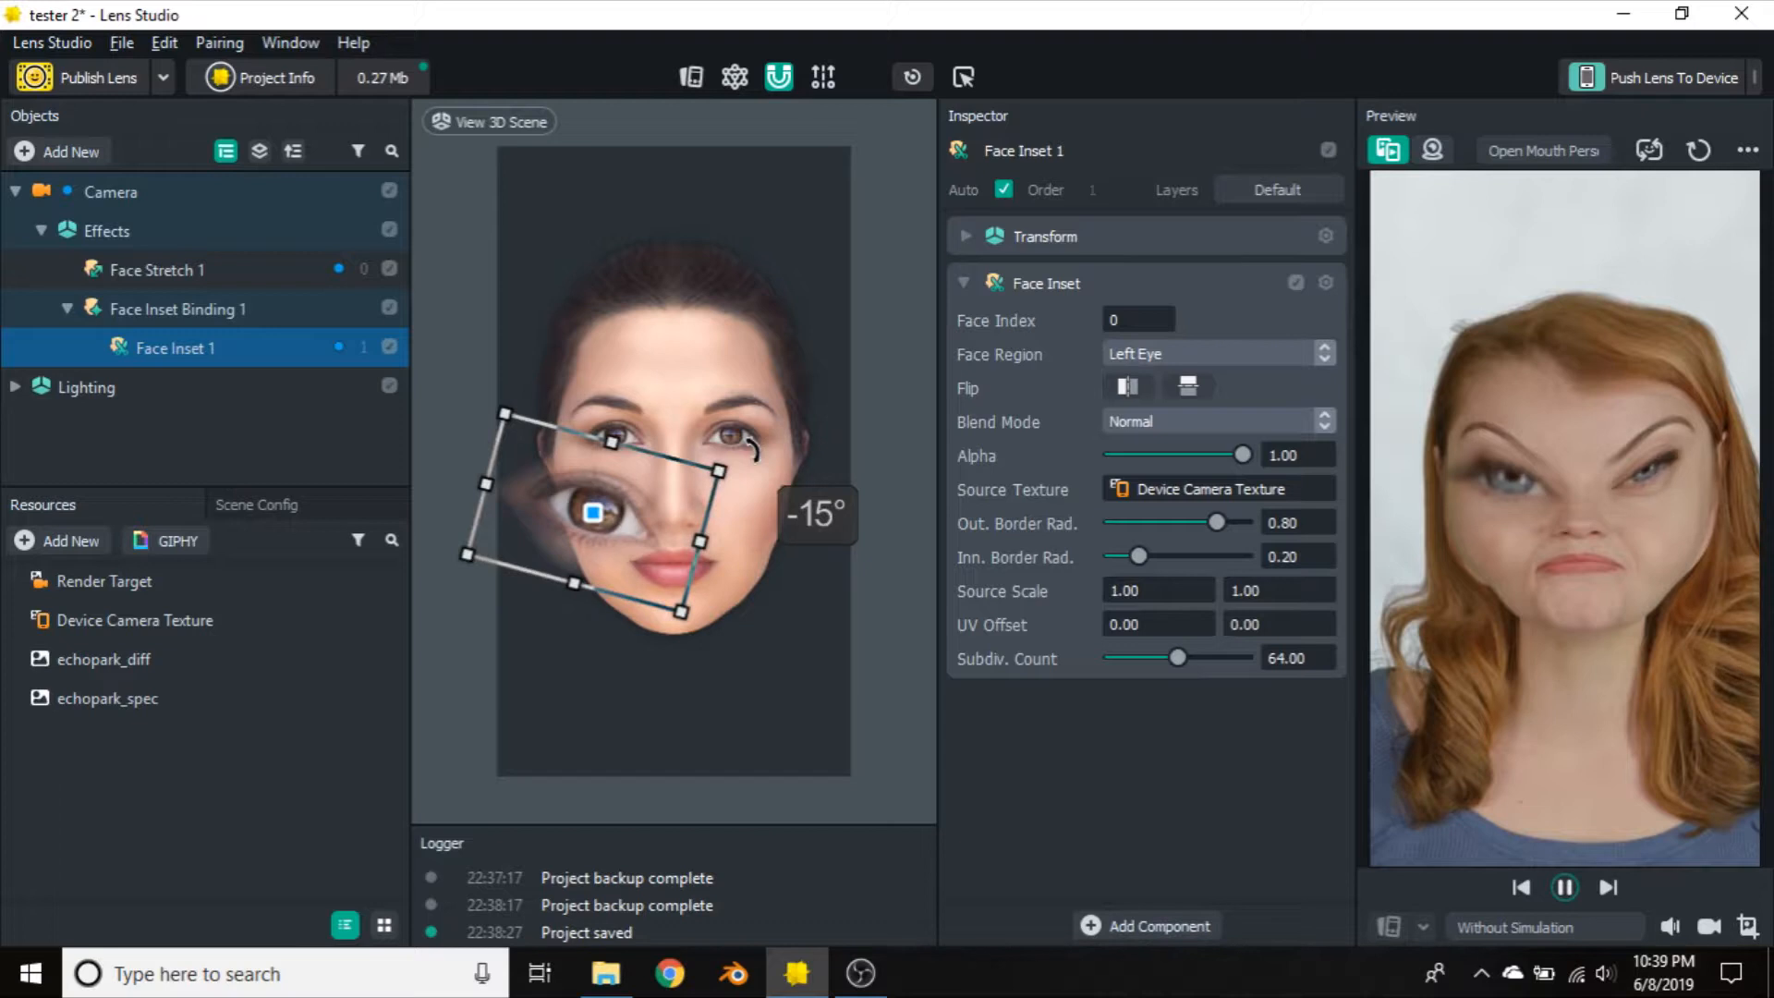
{"action": "mouse_move", "coordinate": [753, 450]}
{"action": "left_mouse_down"}
{"action": "mouse_move", "coordinate": [756, 510]}
{"action": "mouse_move", "coordinate": [757, 484]}
{"action": "left_mouse_up"}
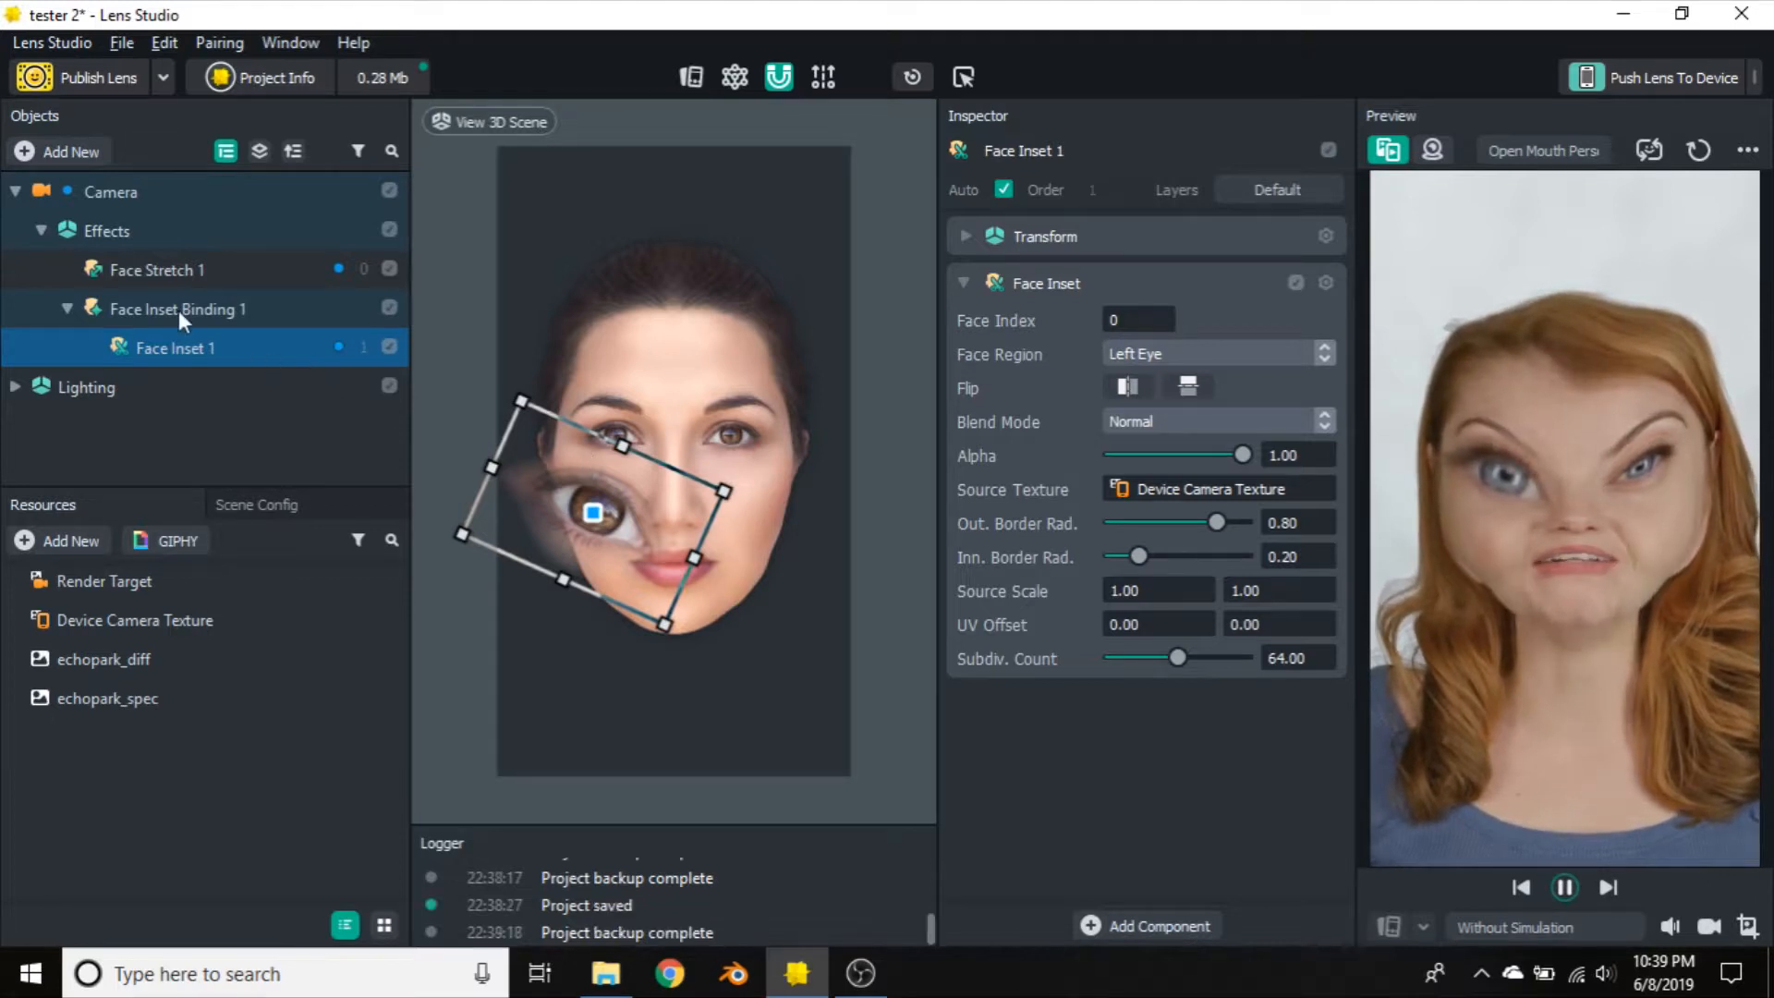
Duplicate the Left Eye inset and set the copy's face region to Right Eye
{"action": "right_click", "coordinate": [198, 344]}
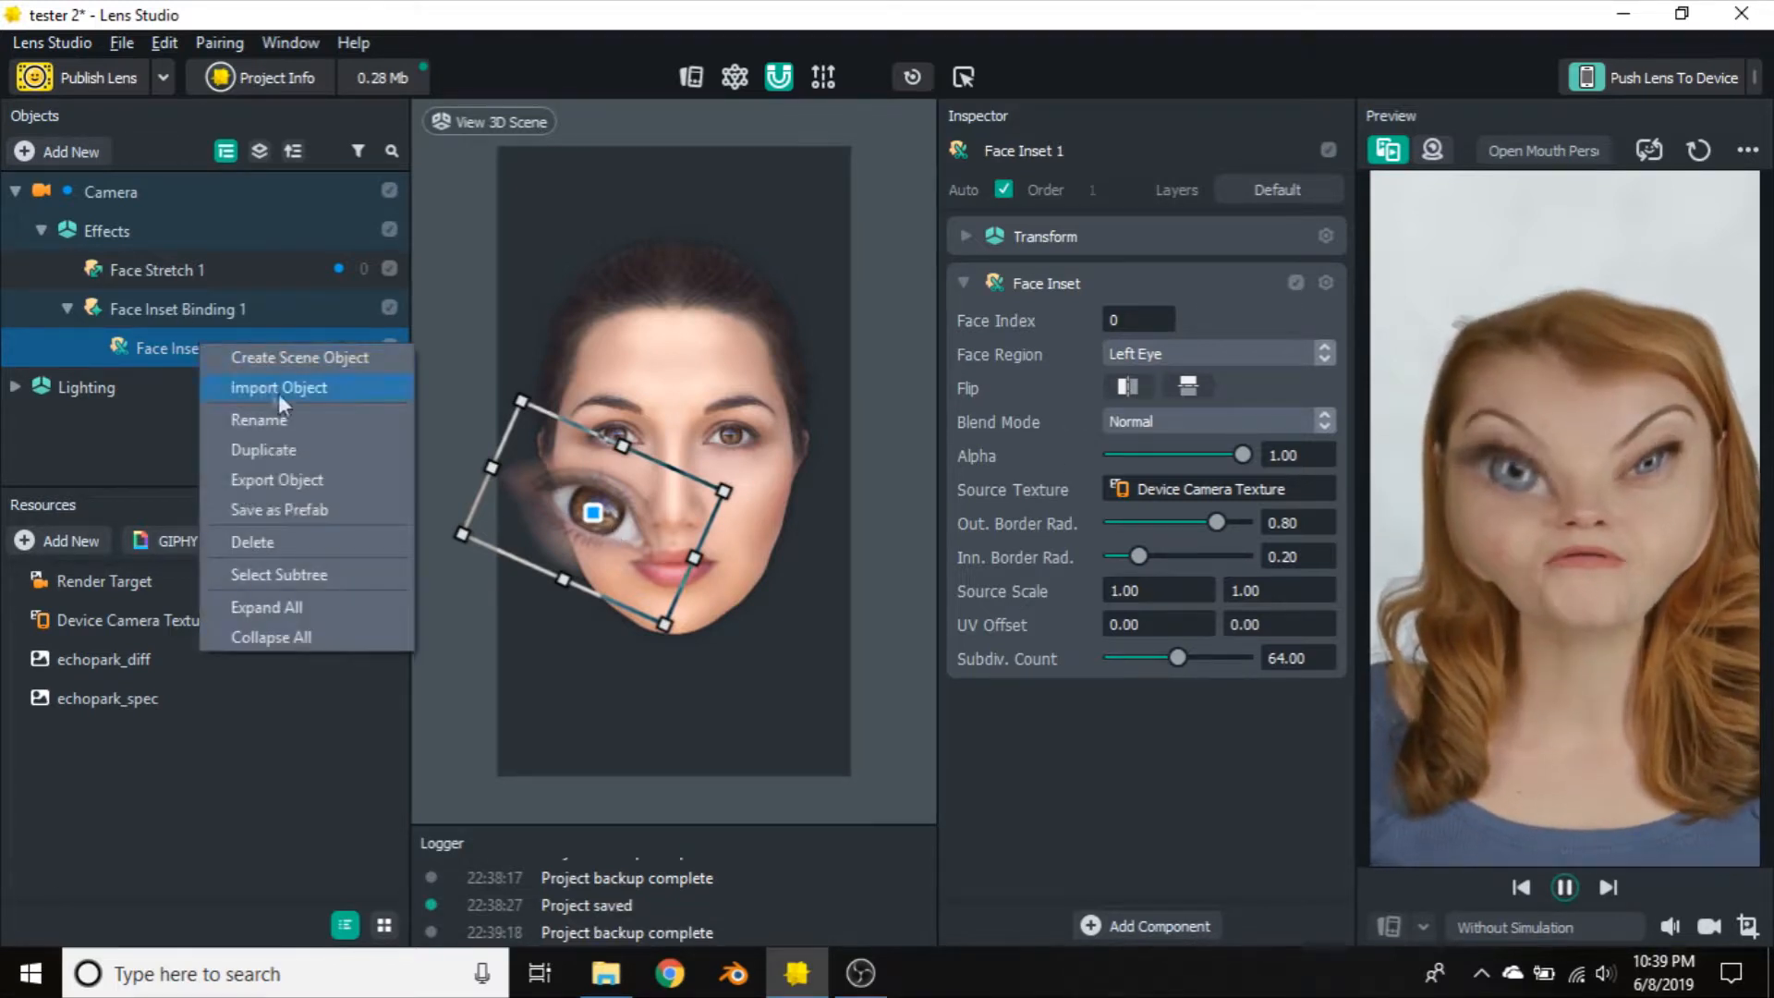
{"action": "left_click", "coordinate": [286, 451]}
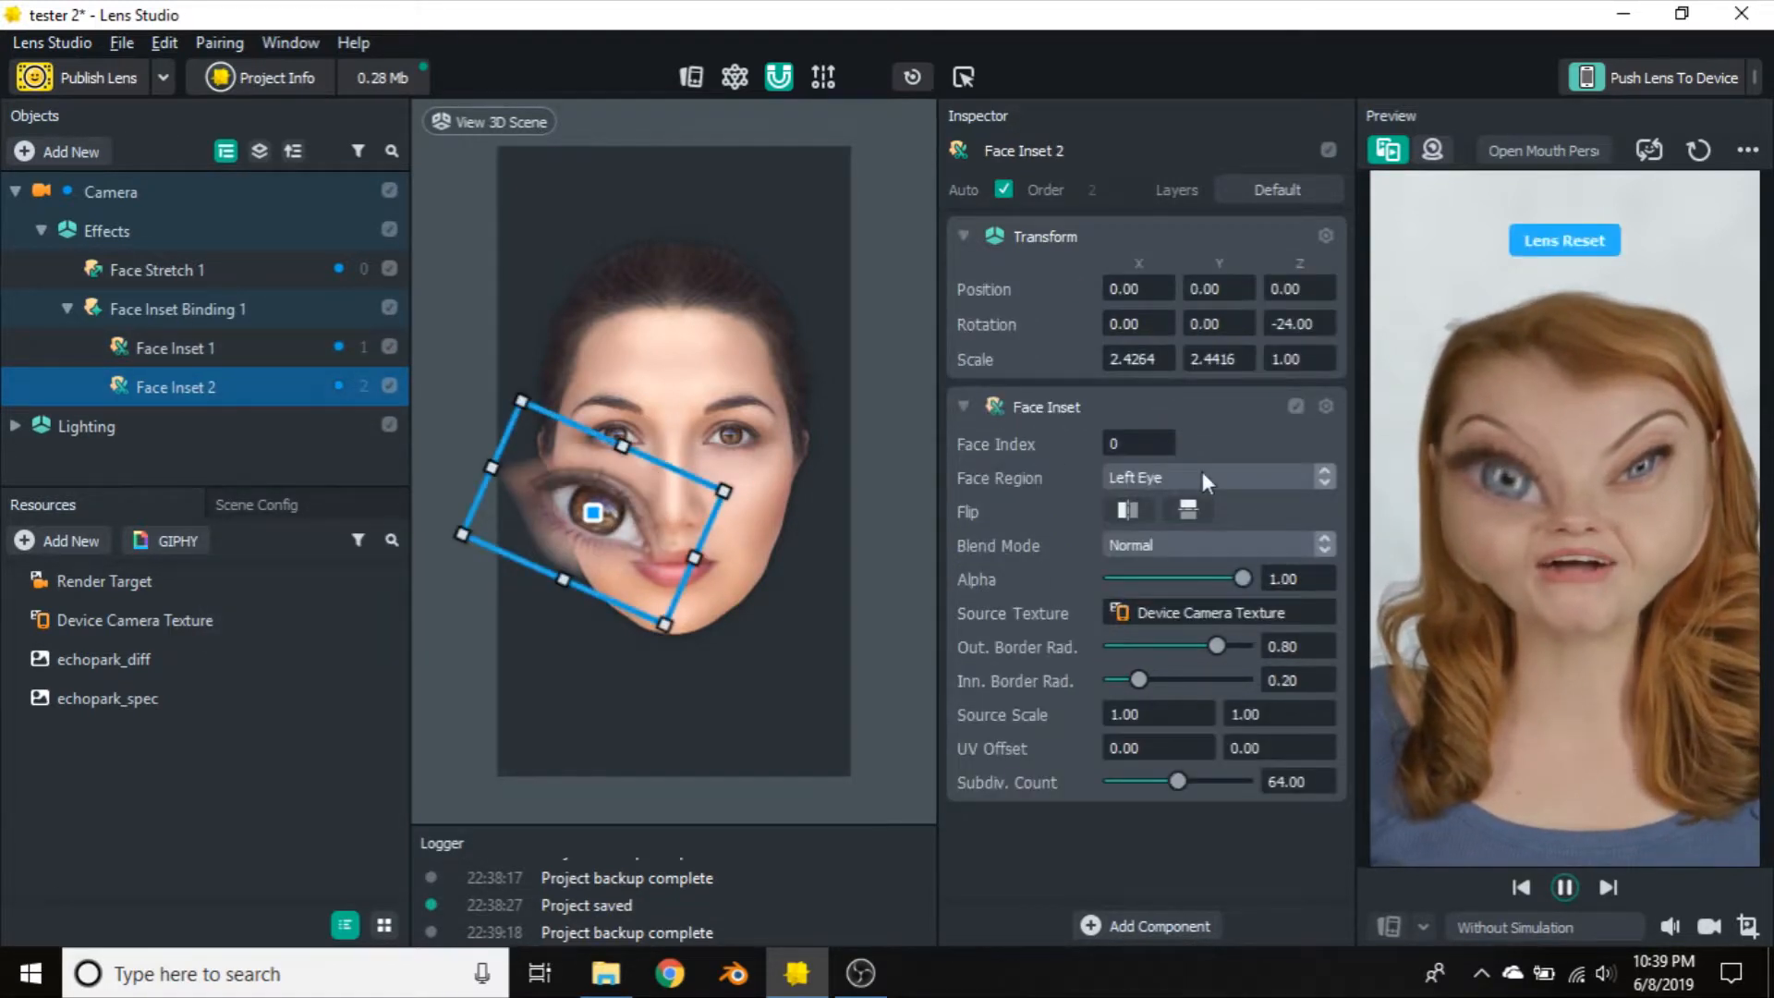
{"action": "left_click", "coordinate": [1201, 475]}
{"action": "left_click", "coordinate": [1201, 506]}
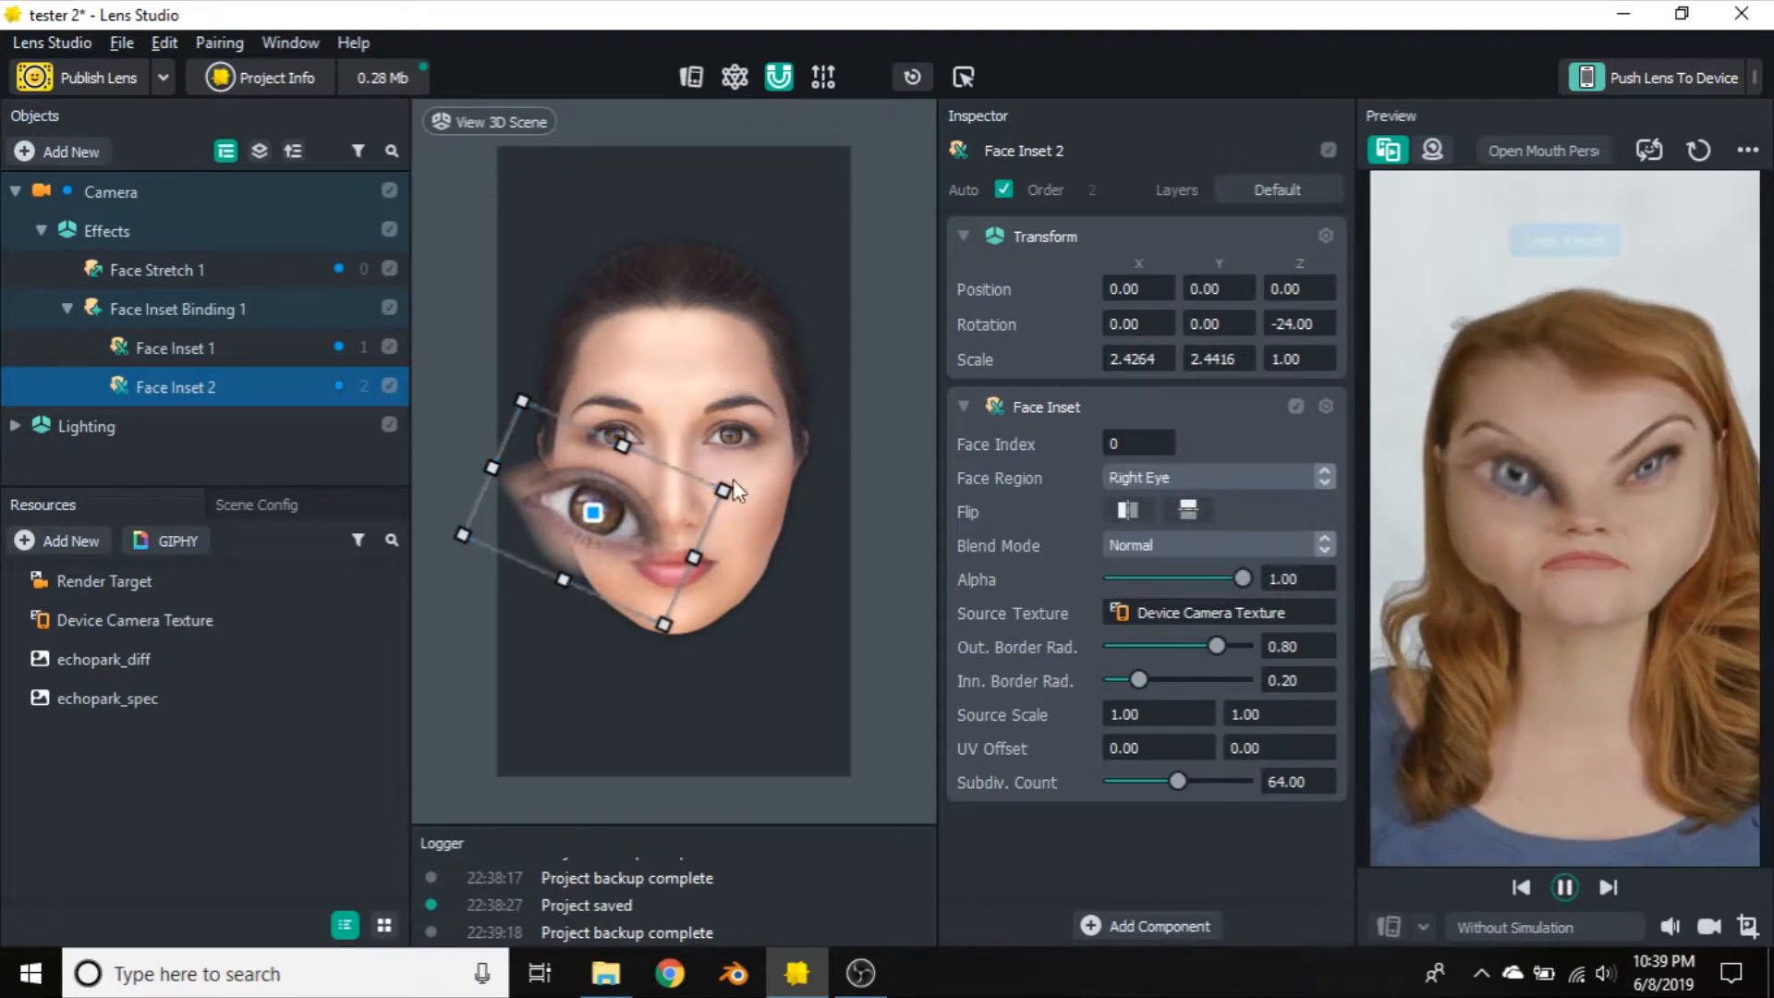
Move the Right Eye inset over the opposite eye, to about X 8.57, and rotate it to 17 degrees, trying the horizontal flip on the way
{"action": "left_click_drag", "start_coordinate": [643, 529], "coordinate": [821, 523]}
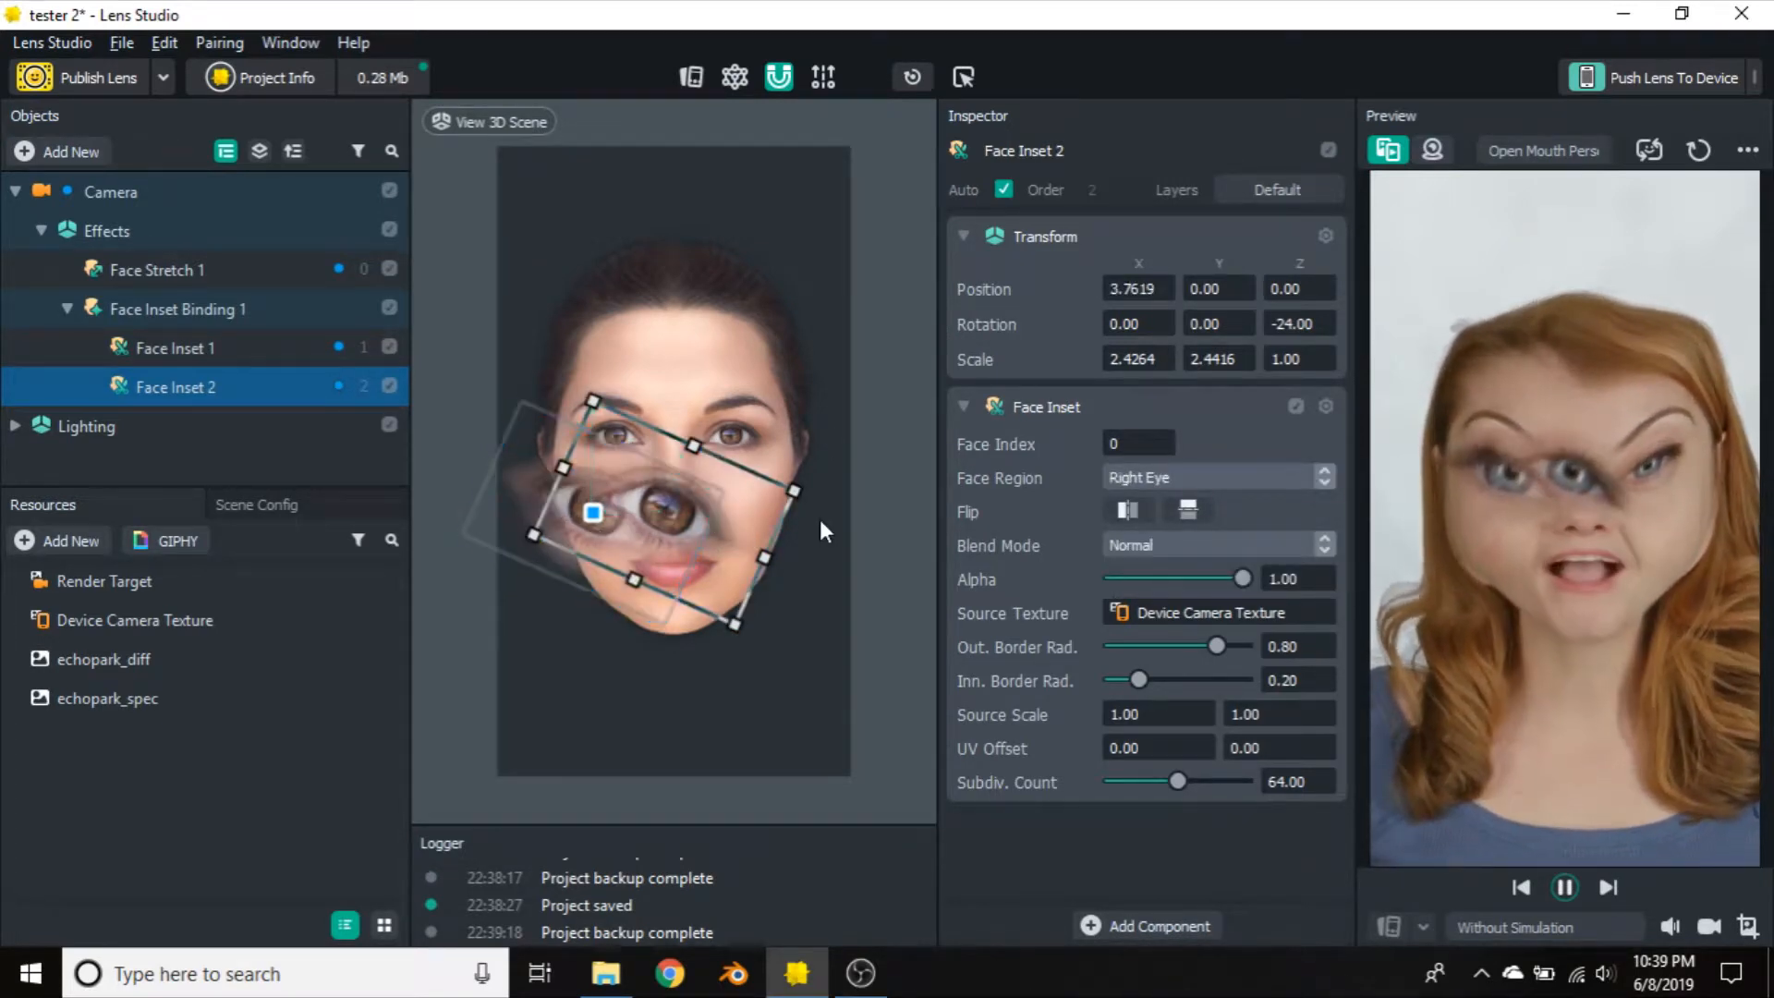
{"action": "left_click", "coordinate": [1122, 512]}
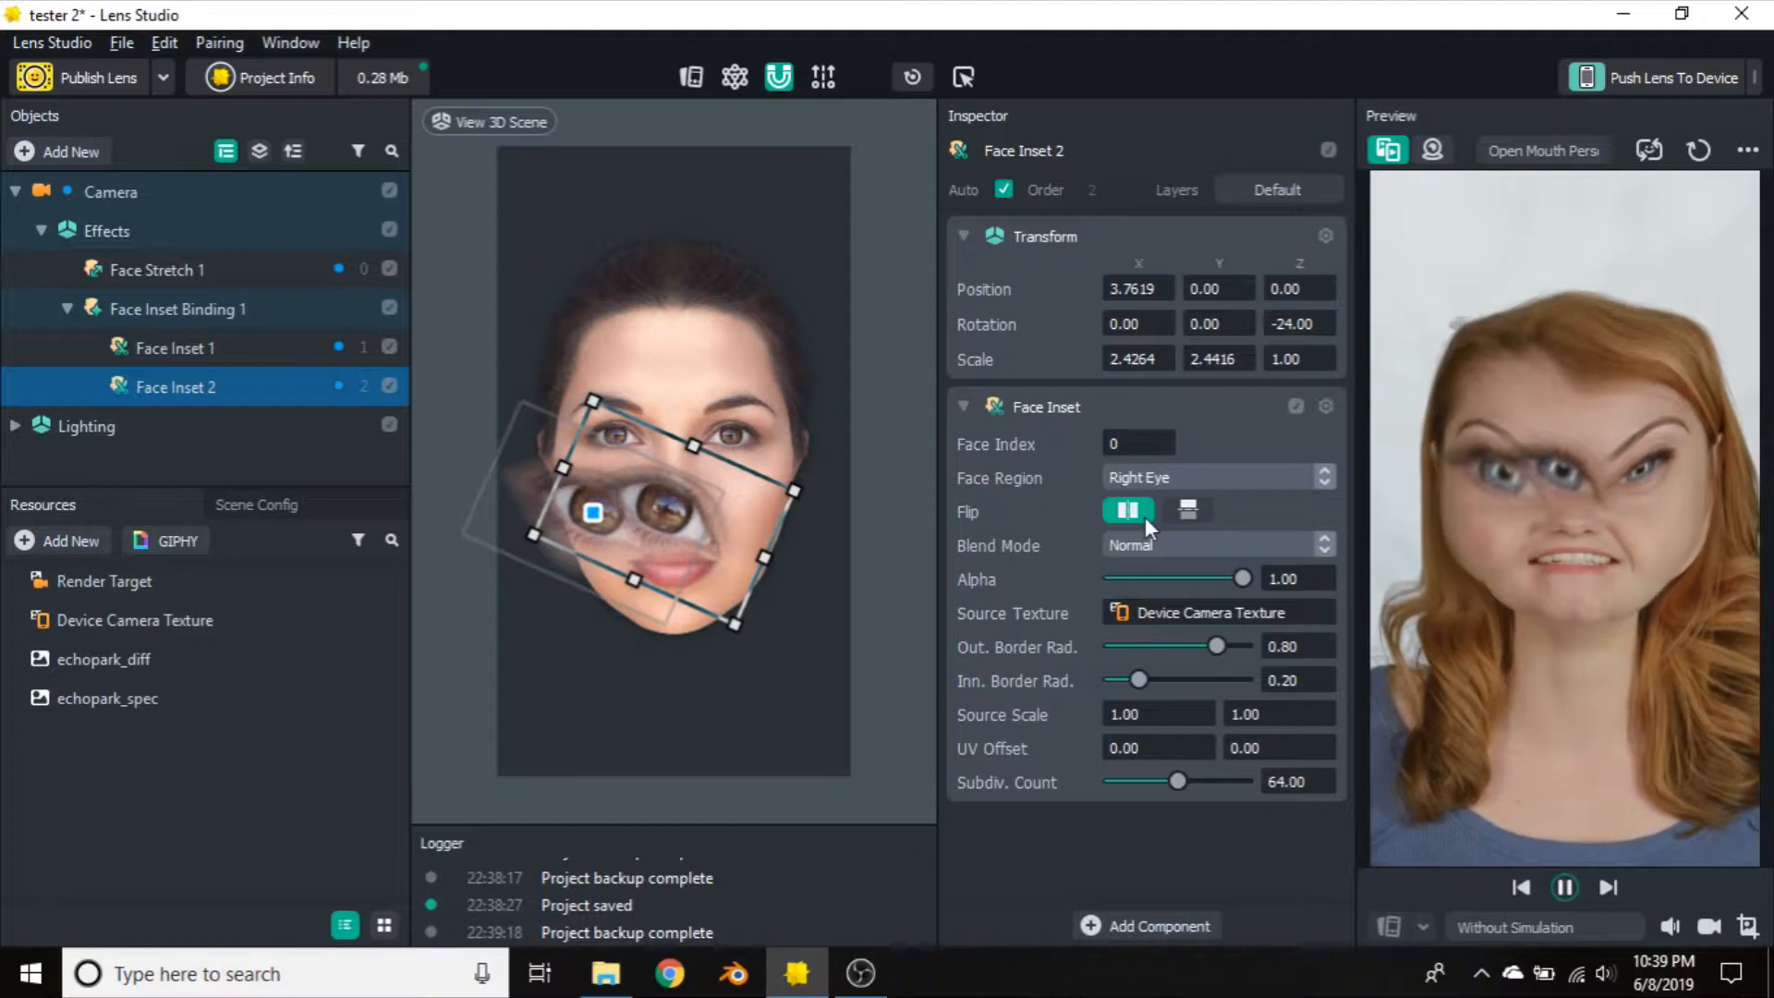
{"action": "left_click", "coordinate": [1143, 513]}
{"action": "left_click_drag", "start_coordinate": [811, 490], "coordinate": [802, 347]}
{"action": "left_click_drag", "start_coordinate": [696, 495], "coordinate": [822, 493]}
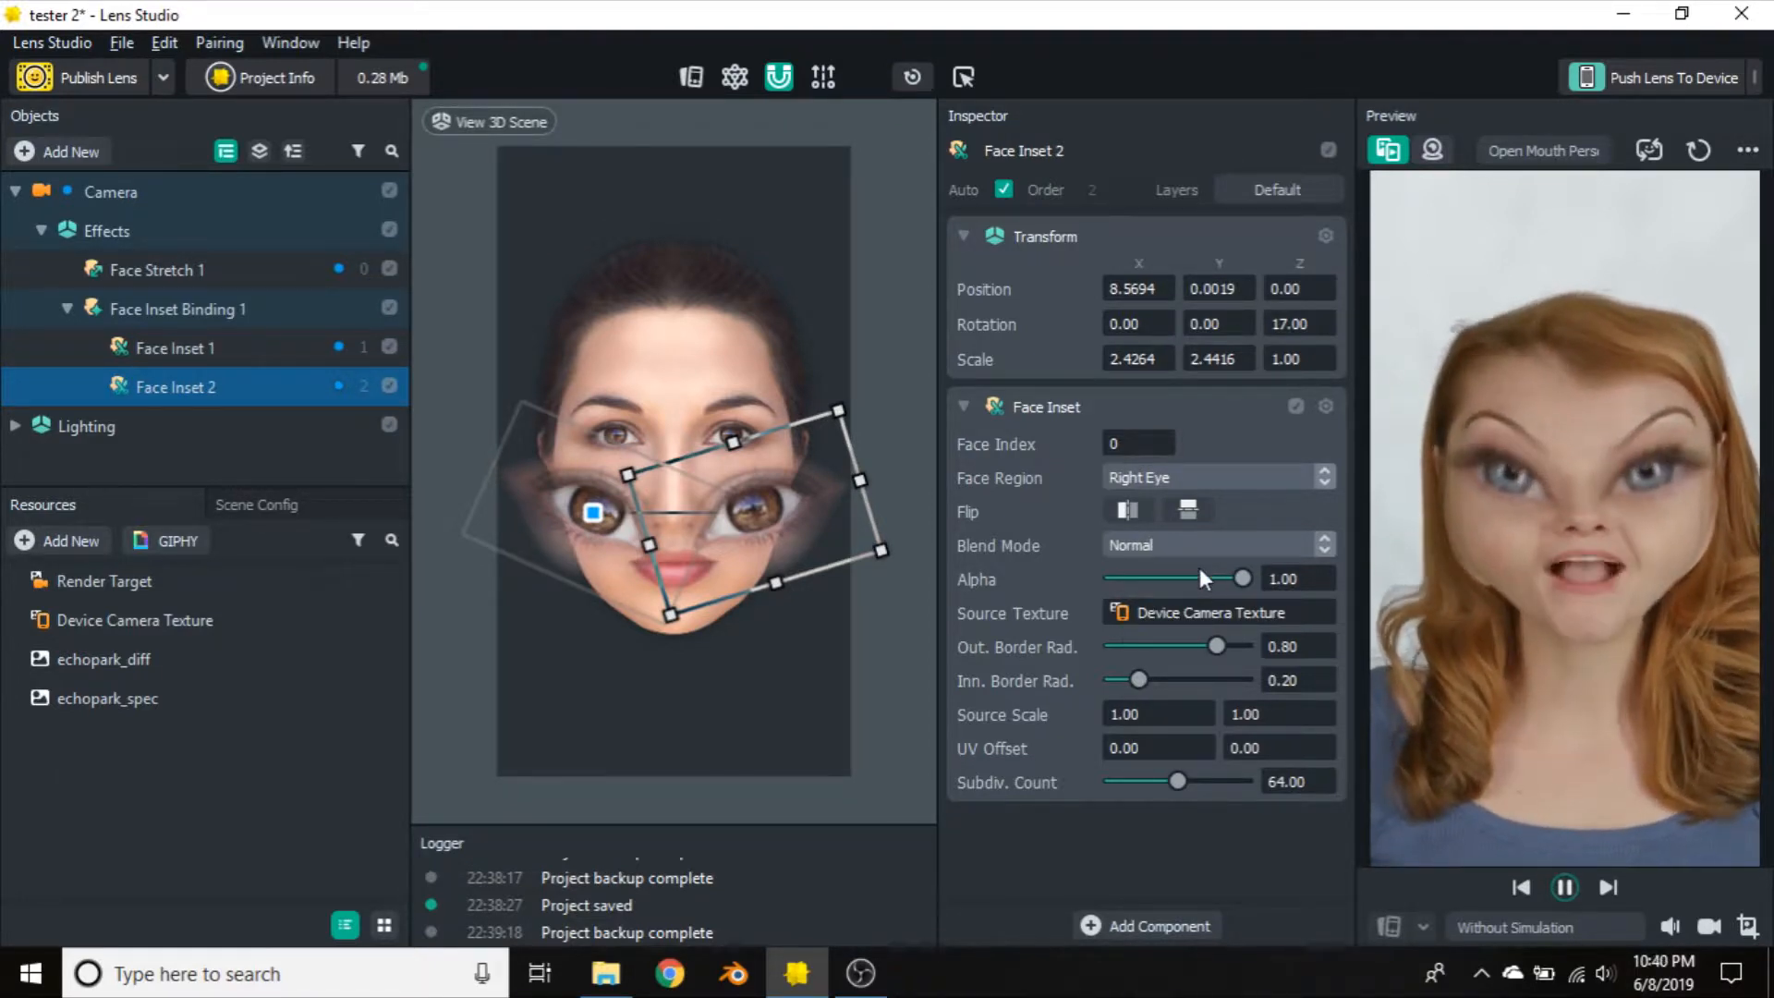
Try a horizontal flip on the Right Eye inset, and flip both eye insets vertically instead
{"action": "left_click", "coordinate": [1127, 510]}
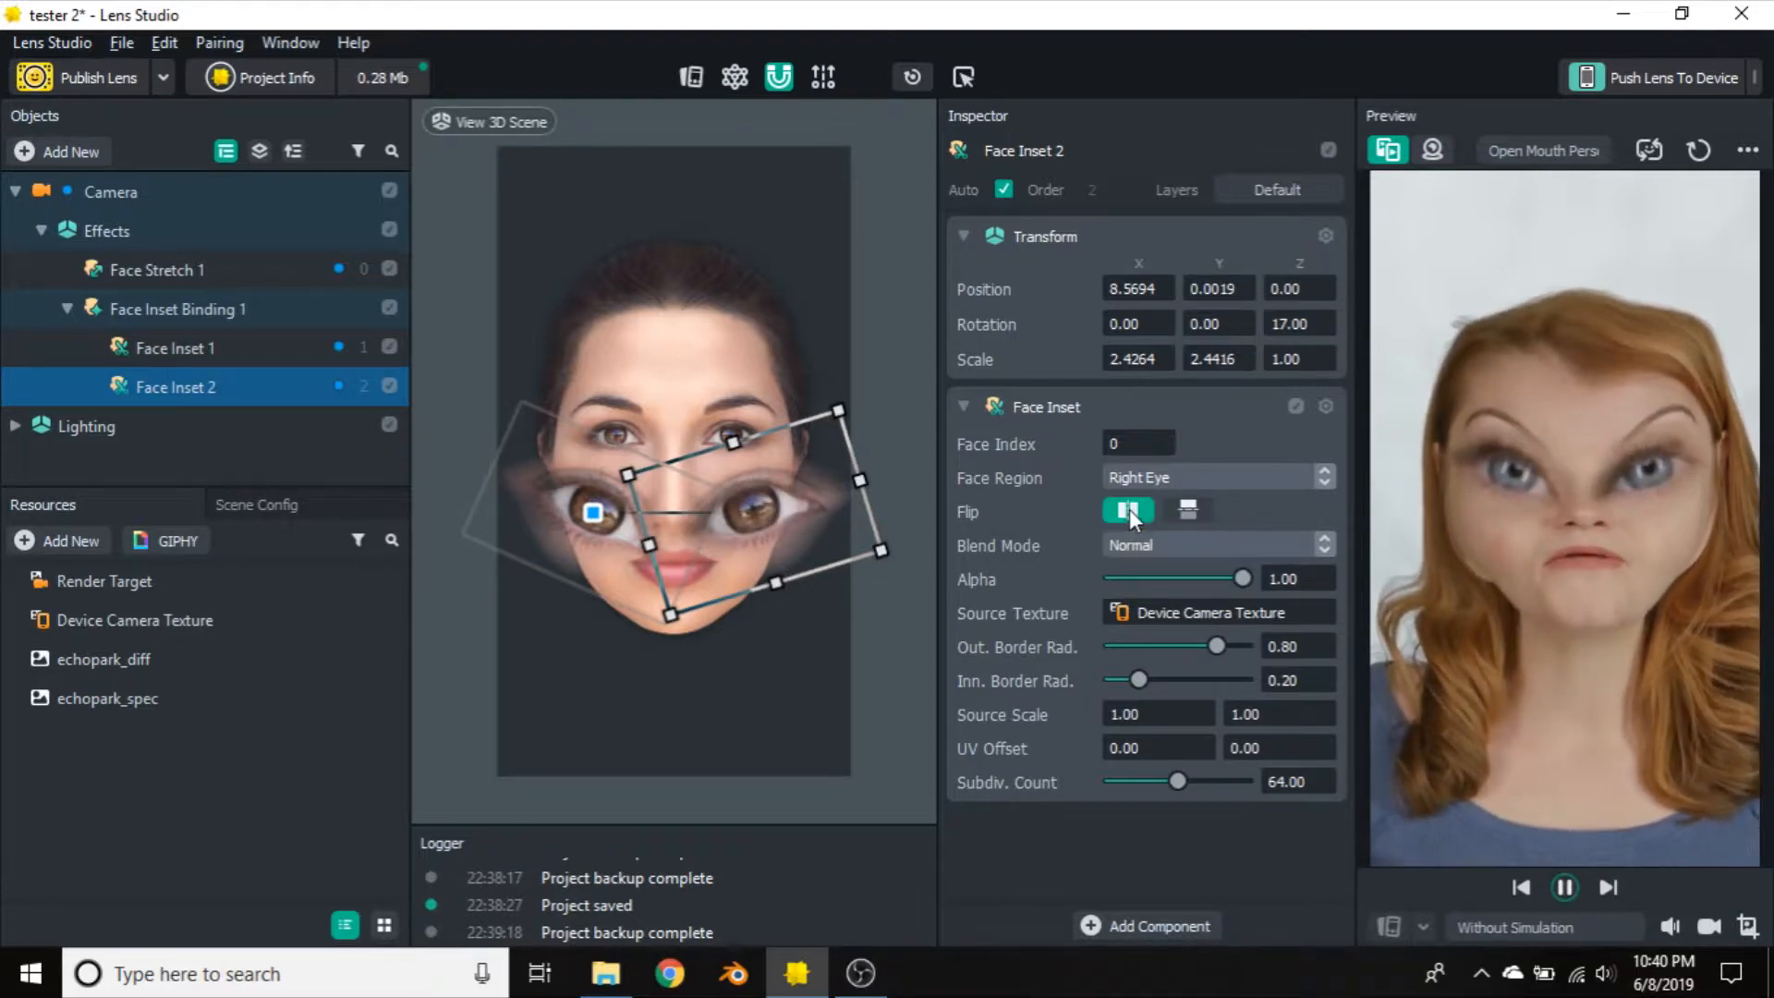
{"action": "left_click", "coordinate": [1192, 508]}
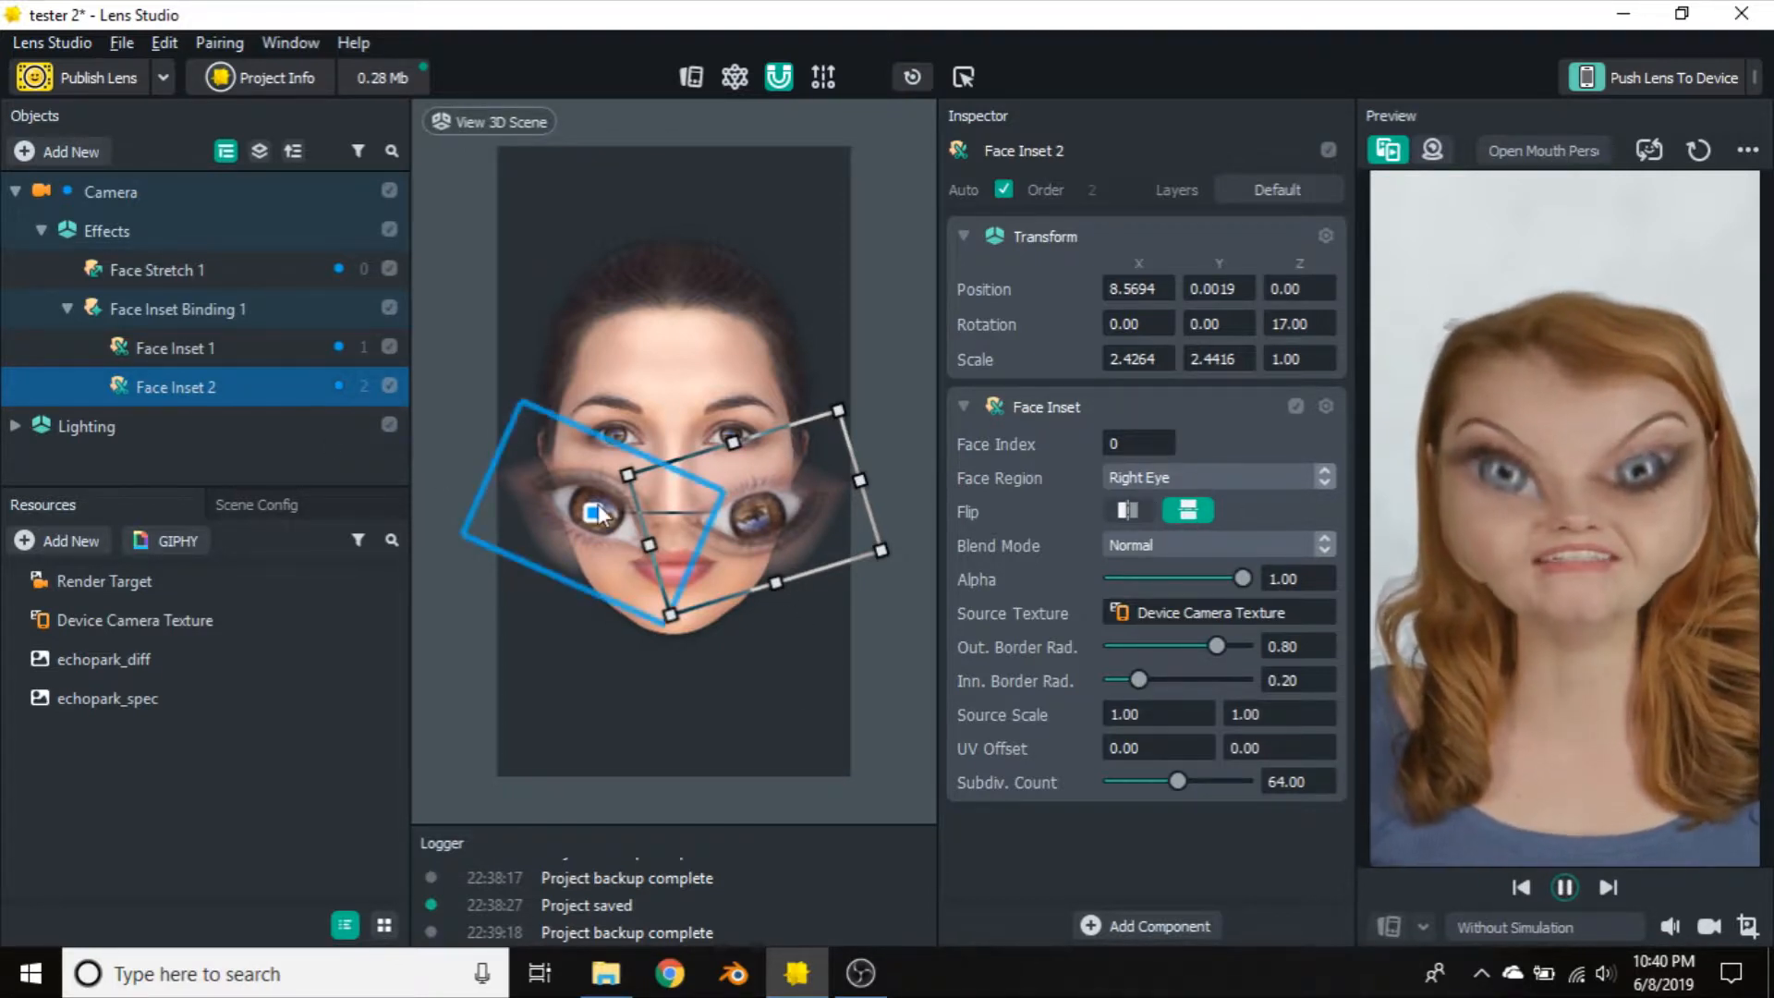
{"action": "left_click", "coordinate": [231, 348]}
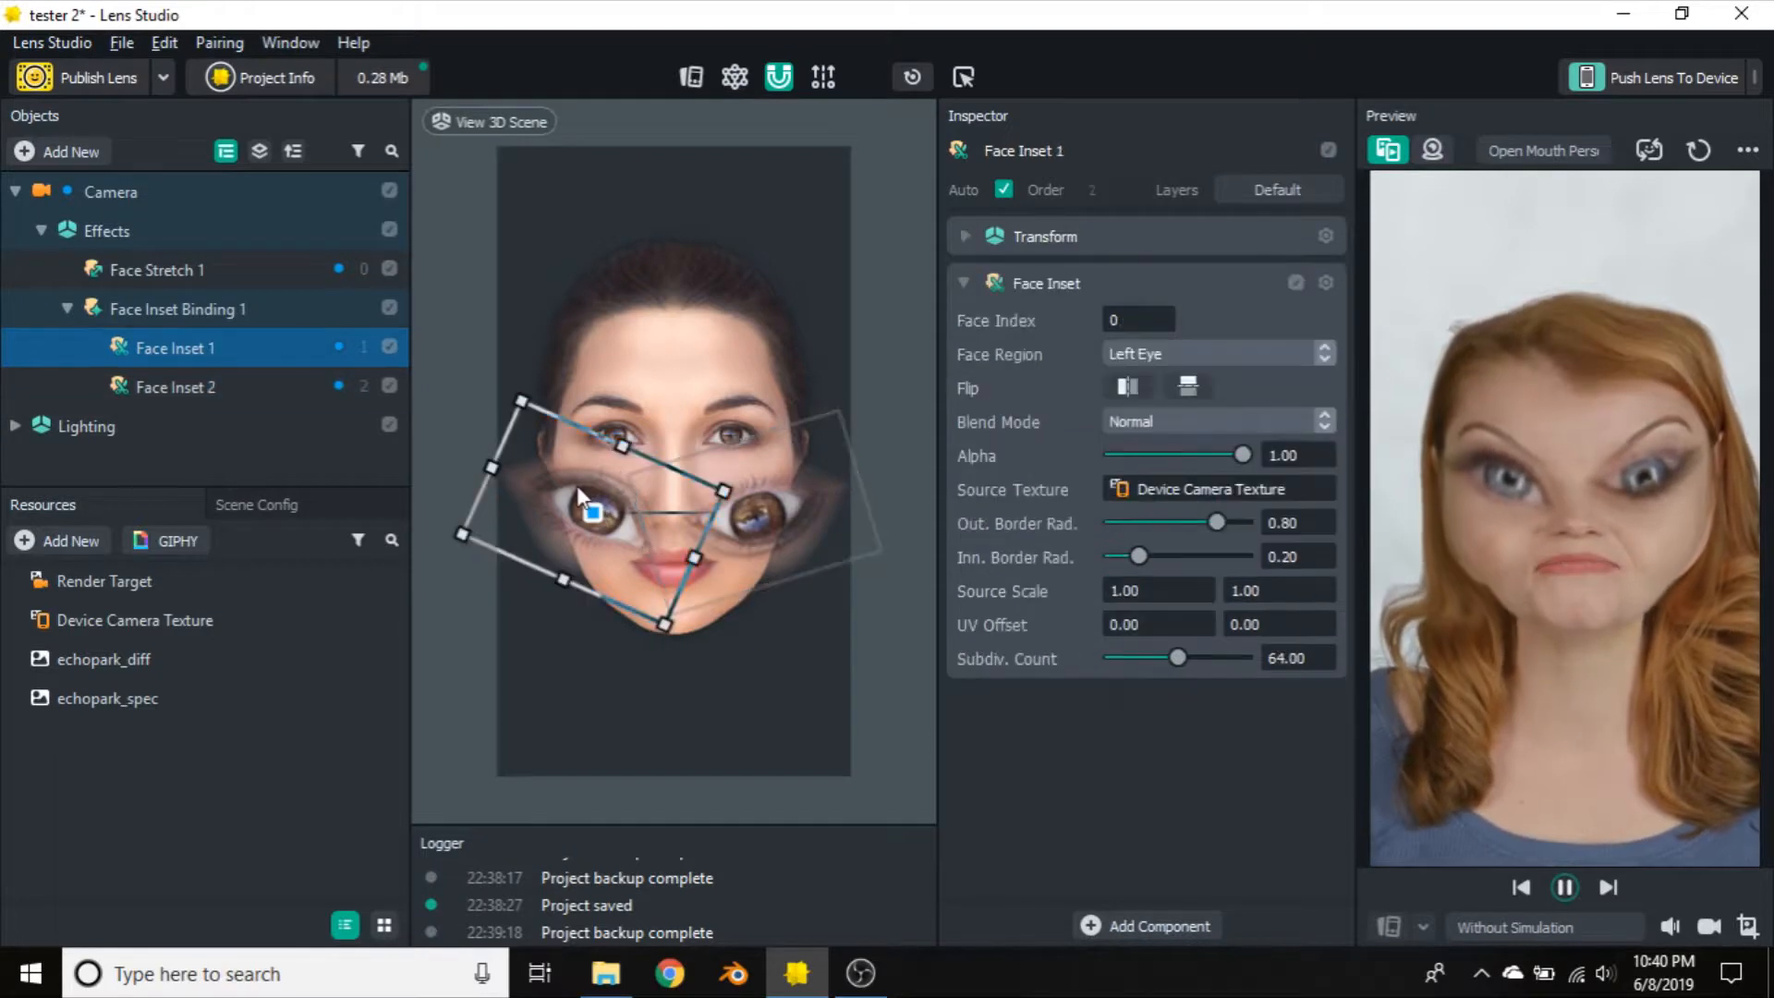
{"action": "left_click", "coordinate": [1199, 385]}
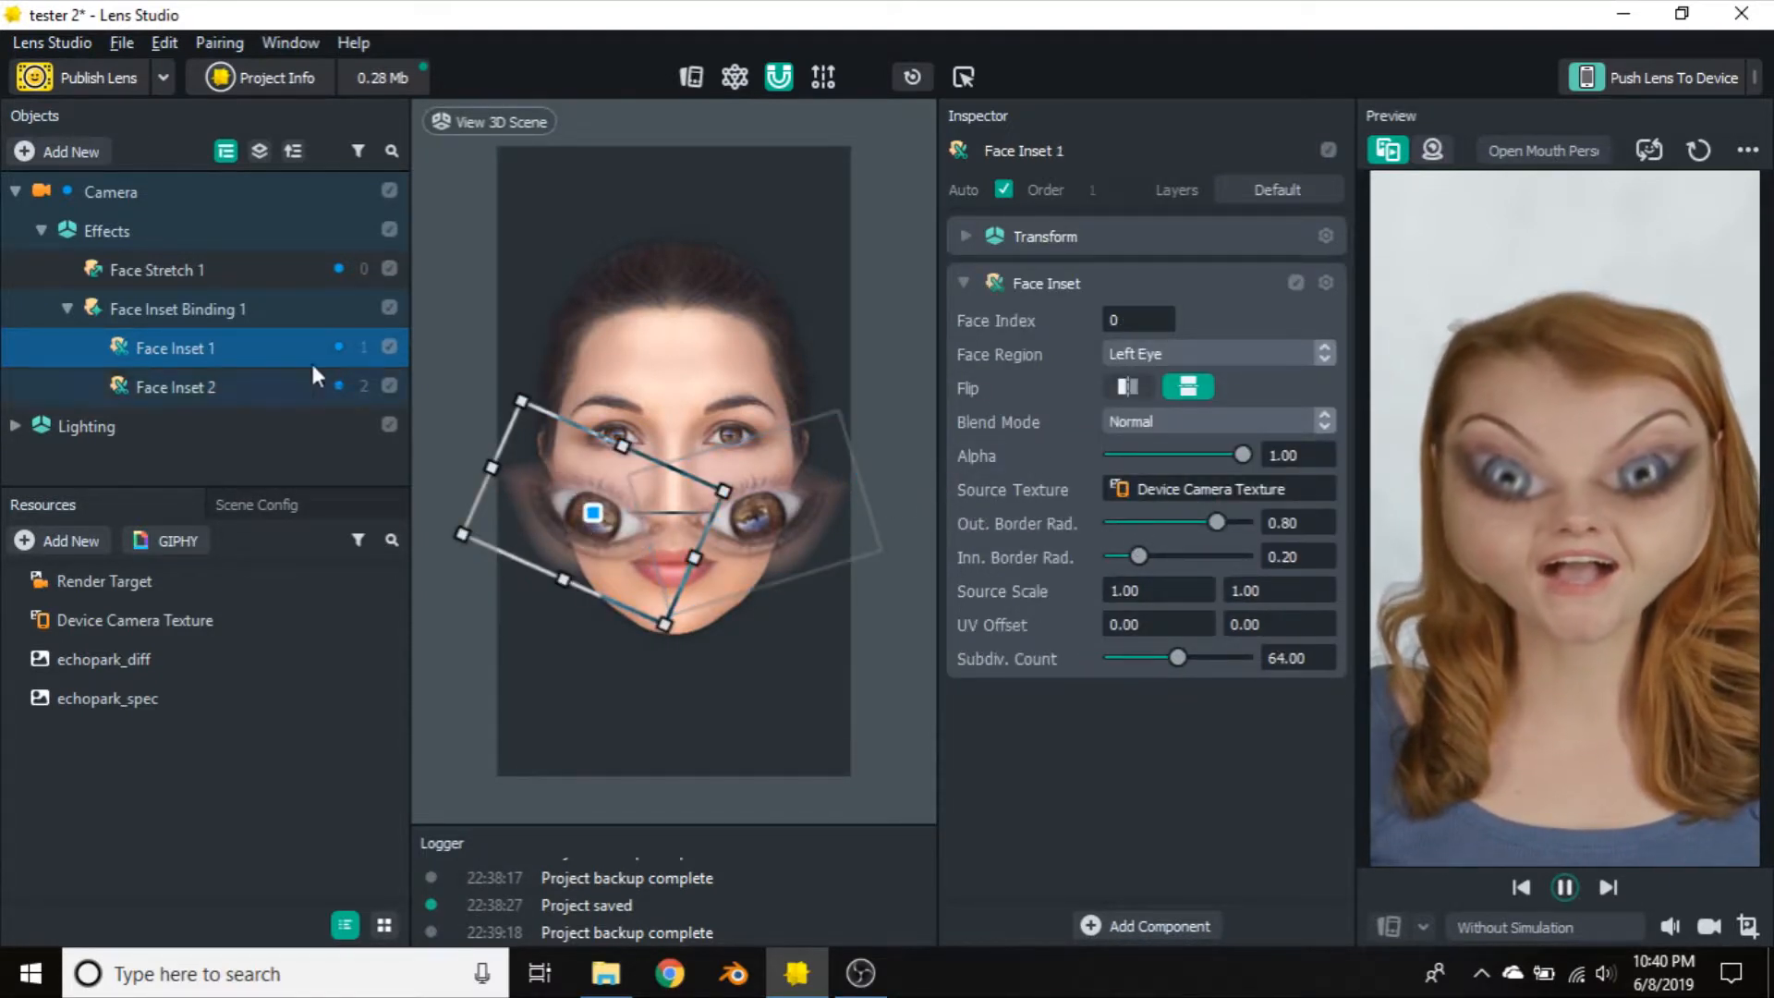
Test the Right Eye inset's alpha, leaving it at 1.00, and set its blend mode to Overlay
{"action": "left_click", "coordinate": [185, 384]}
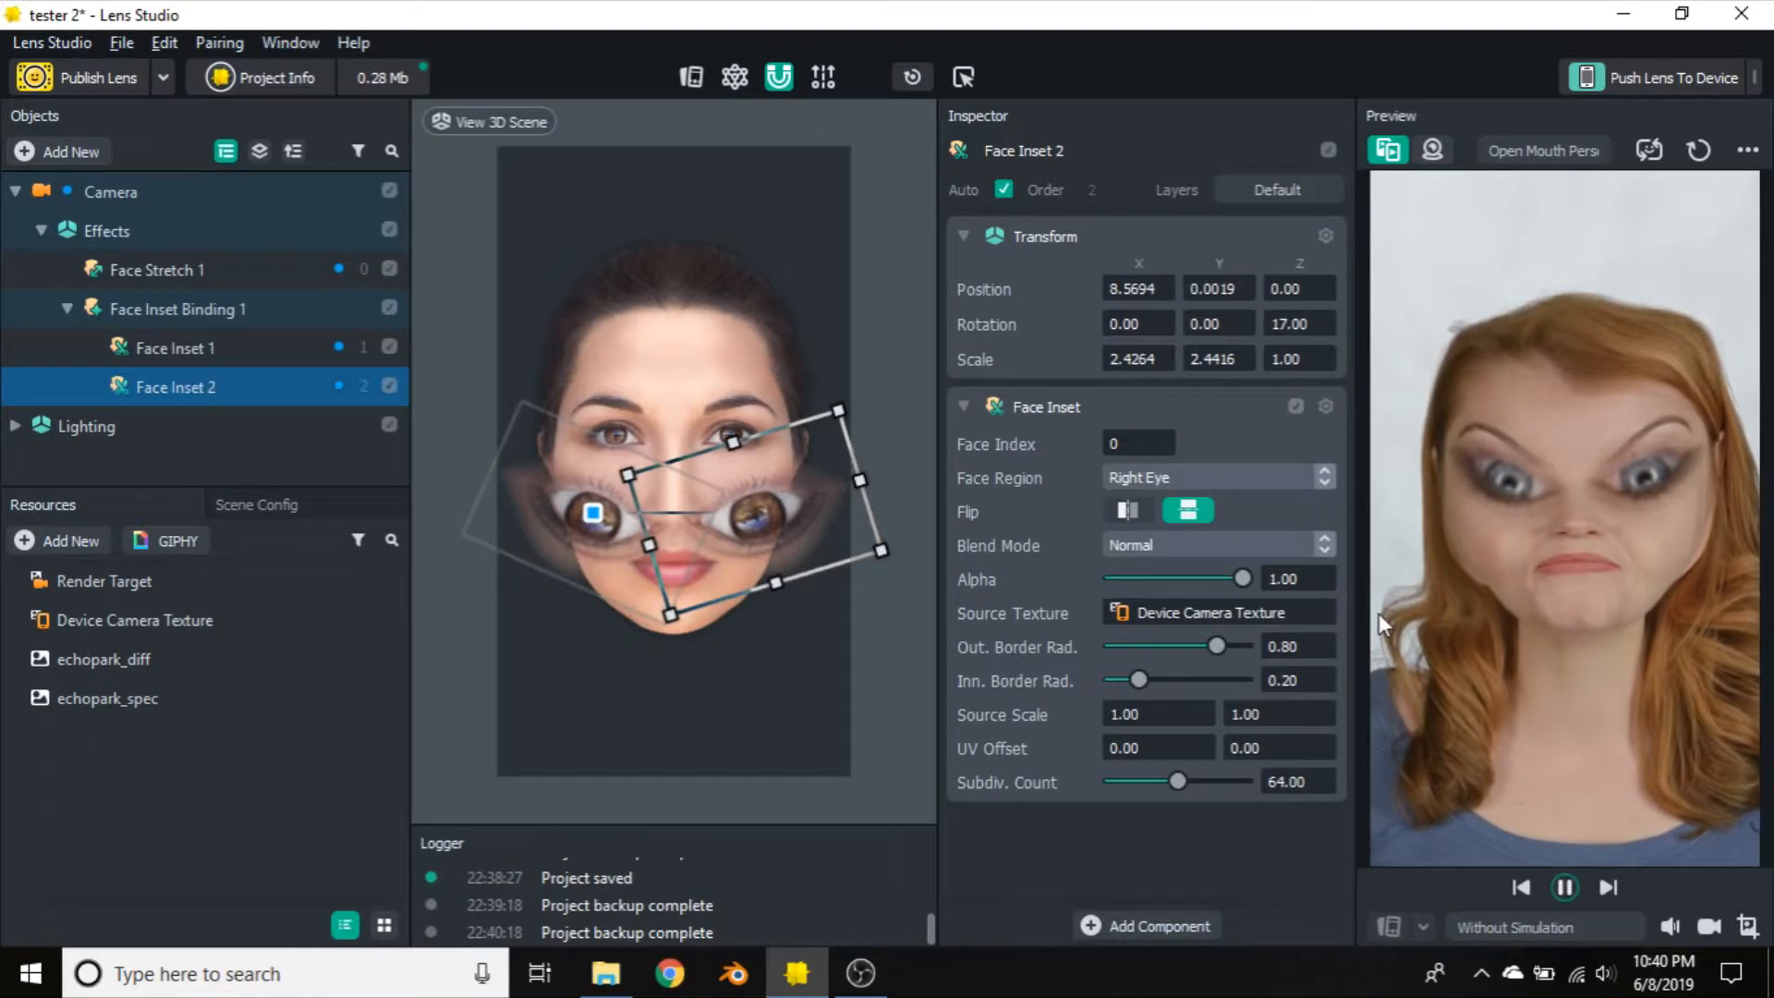
{"action": "left_click_drag", "start_coordinate": [1240, 576], "coordinate": [1348, 591]}
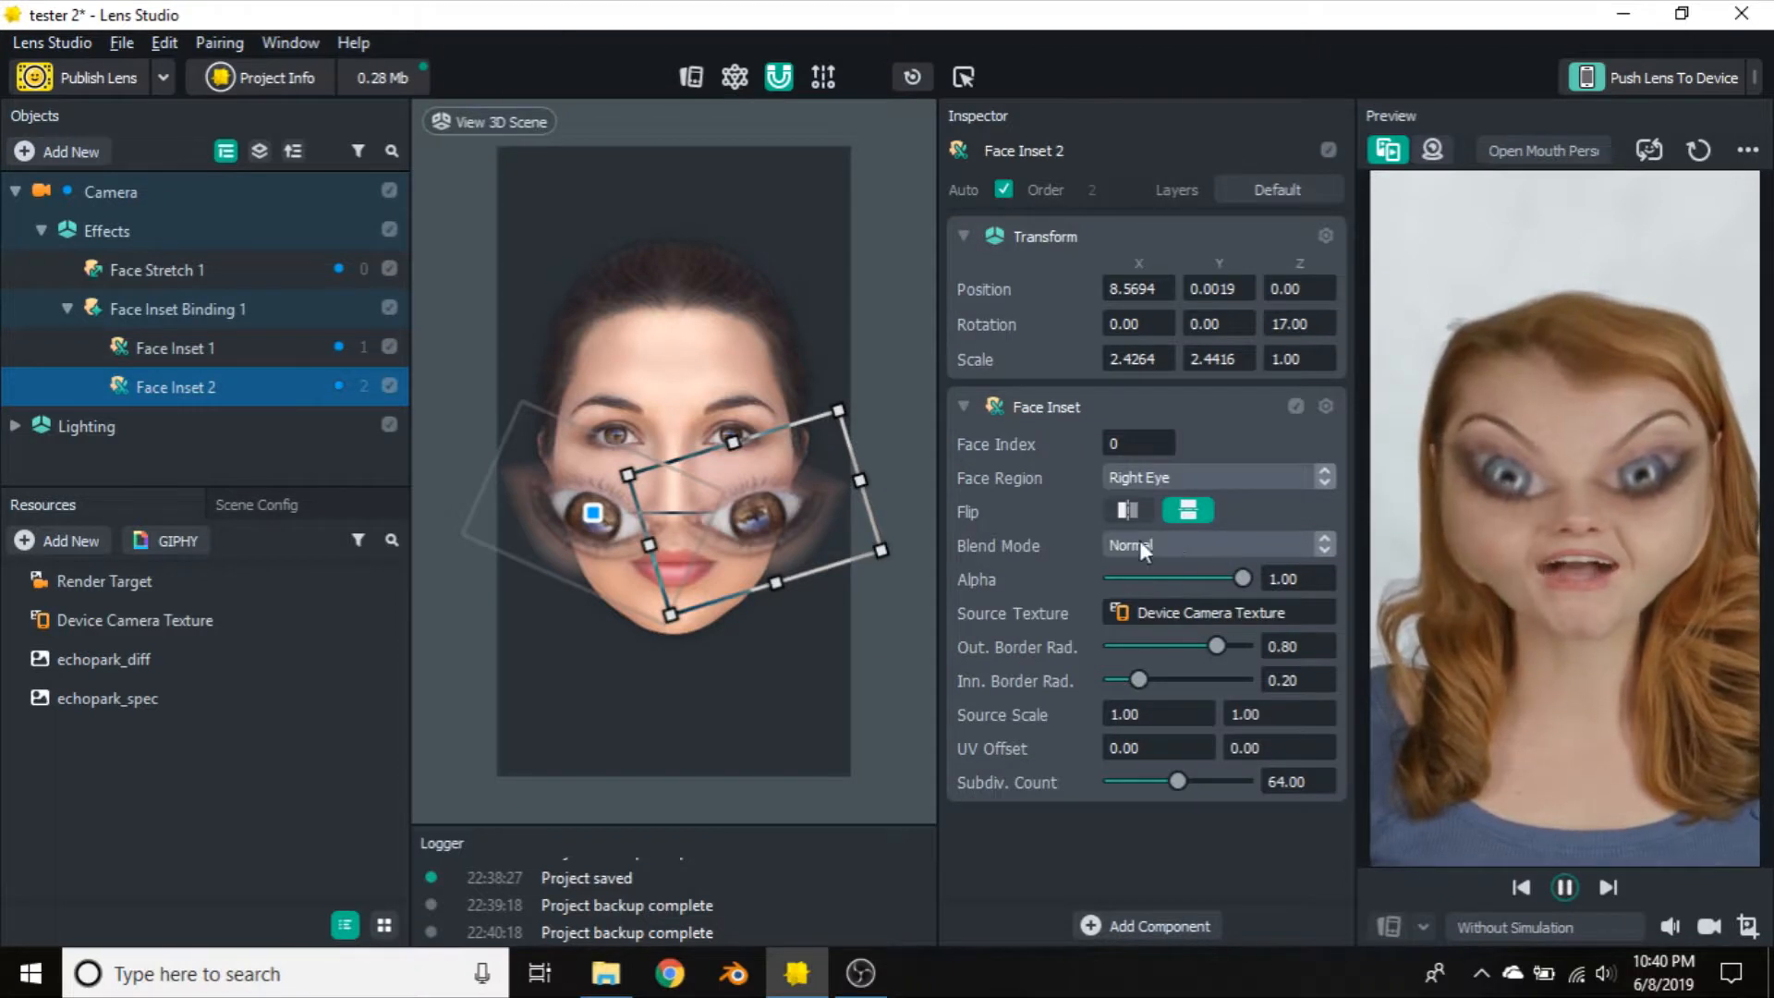
{"action": "left_click", "coordinate": [1171, 540]}
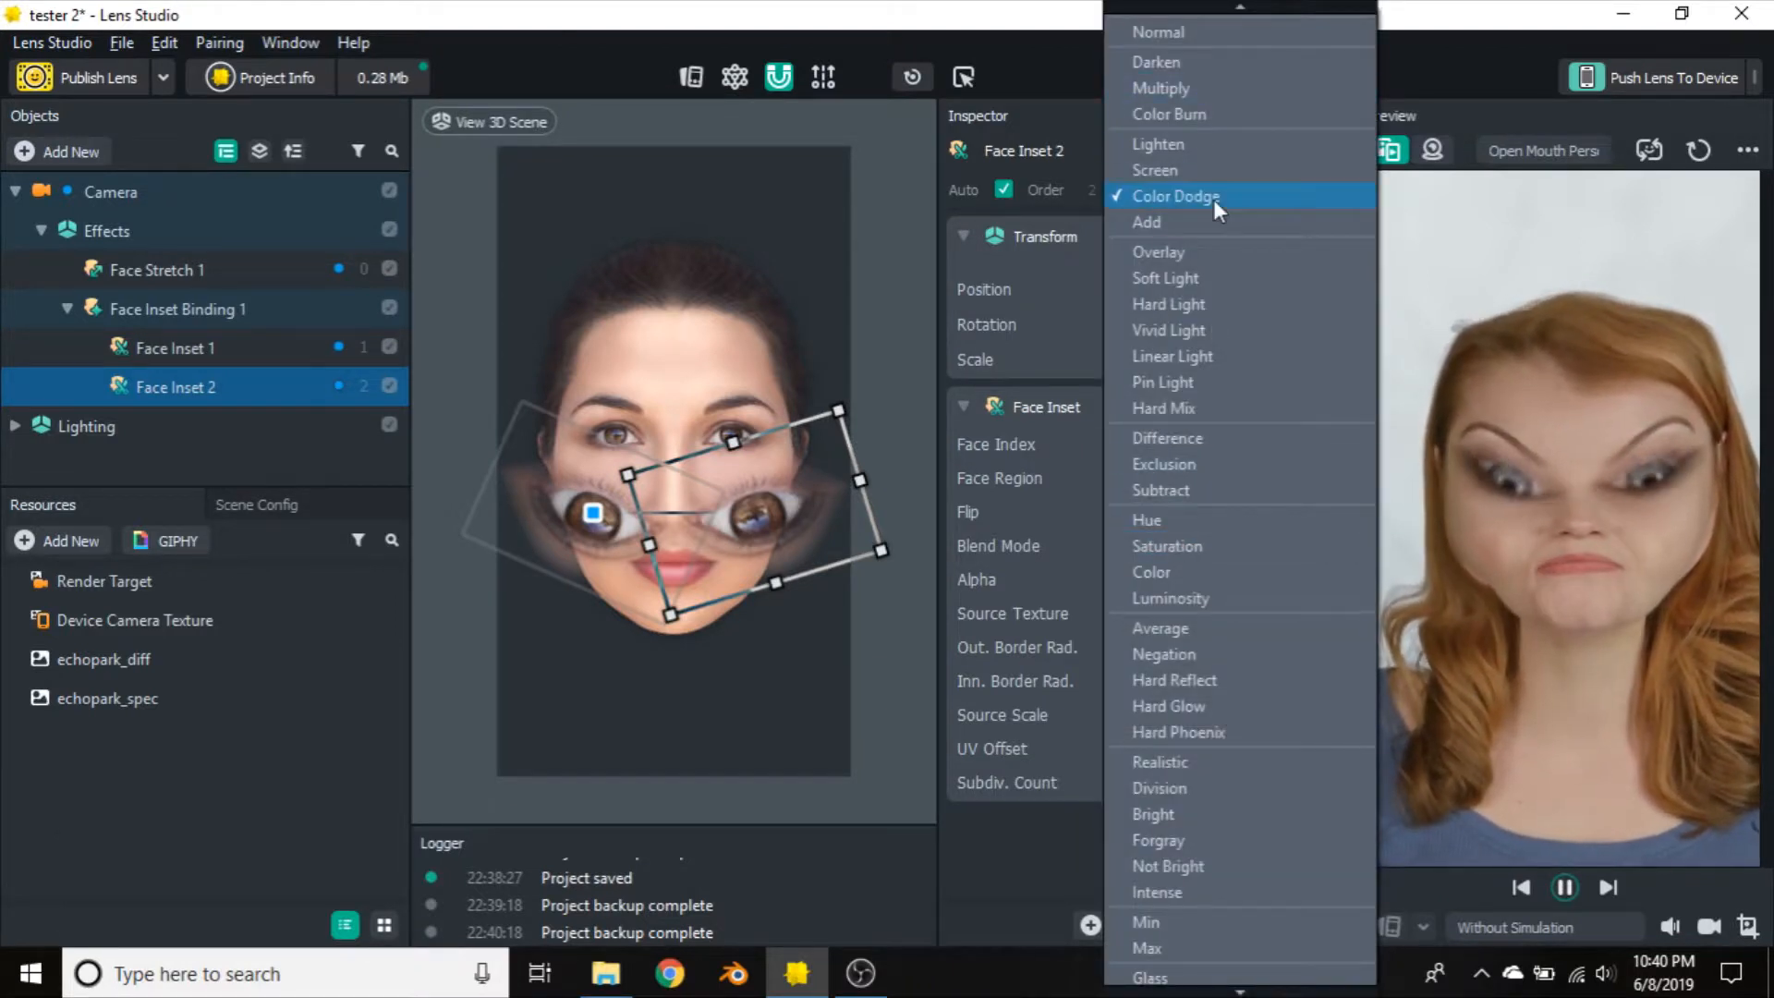
{"action": "left_click", "coordinate": [1256, 251]}
Try Color Dodge as the Right Eye inset's blend mode, and set the mode to Normal instead
{"action": "left_click", "coordinate": [1260, 477]}
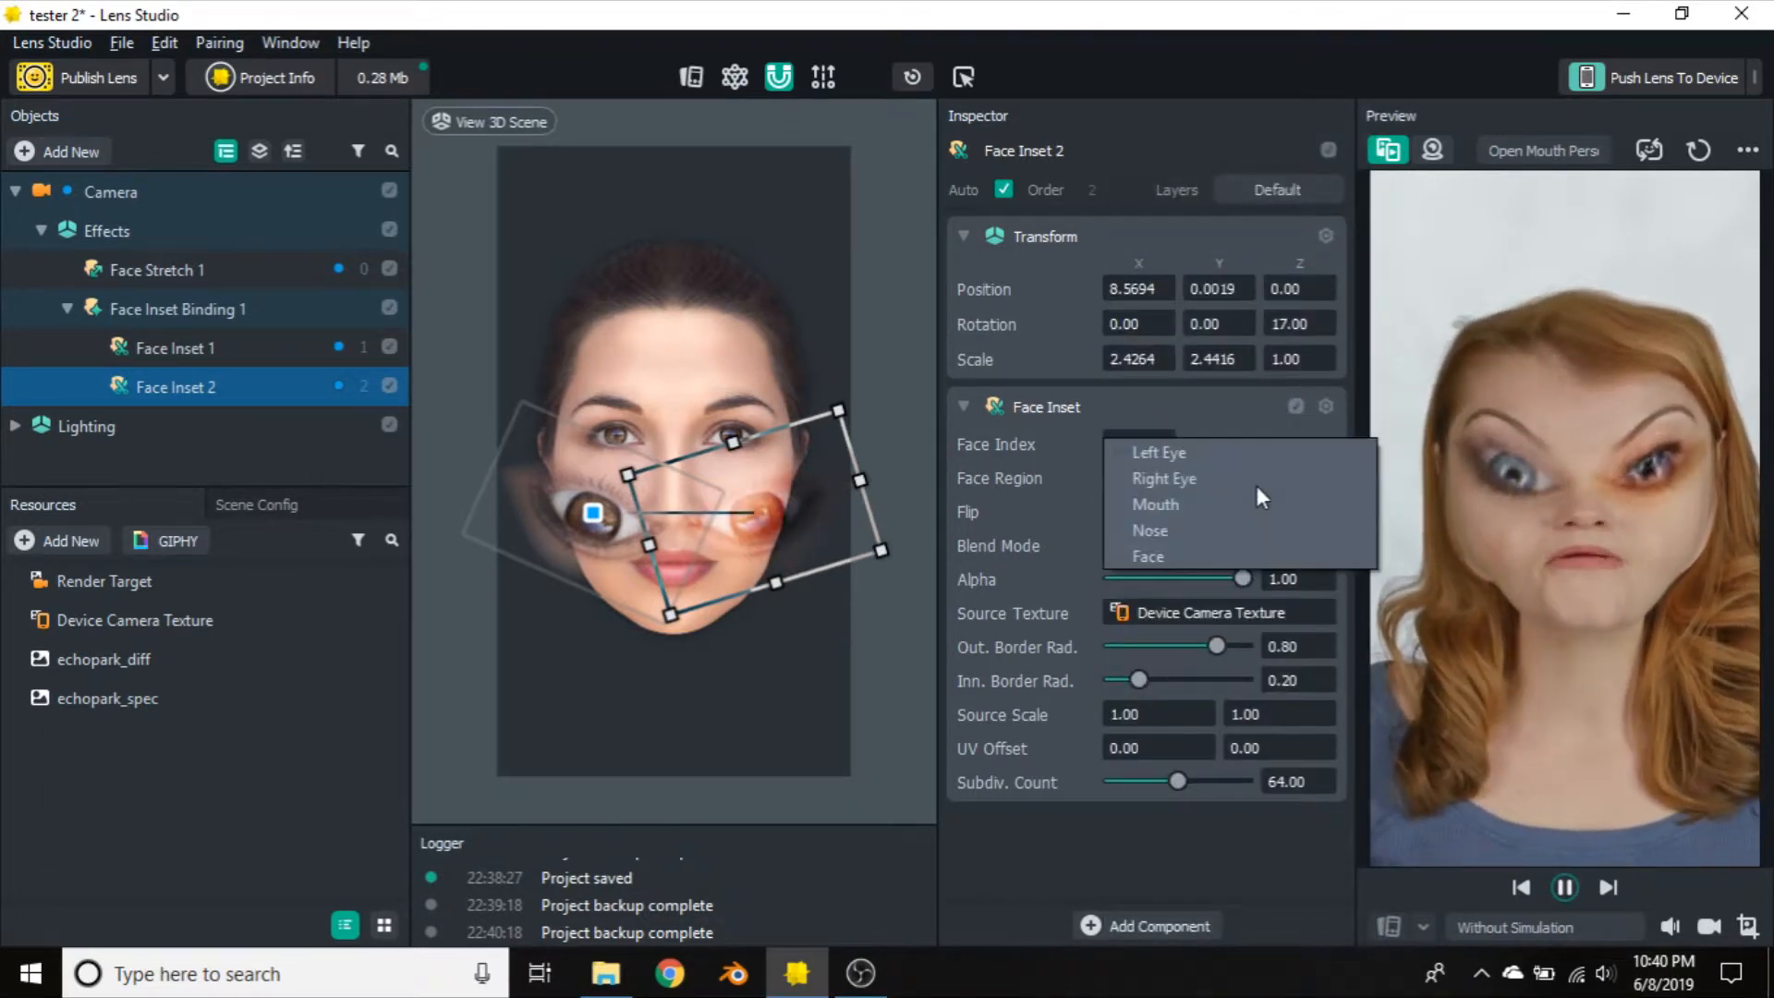
{"action": "left_click", "coordinate": [1227, 412]}
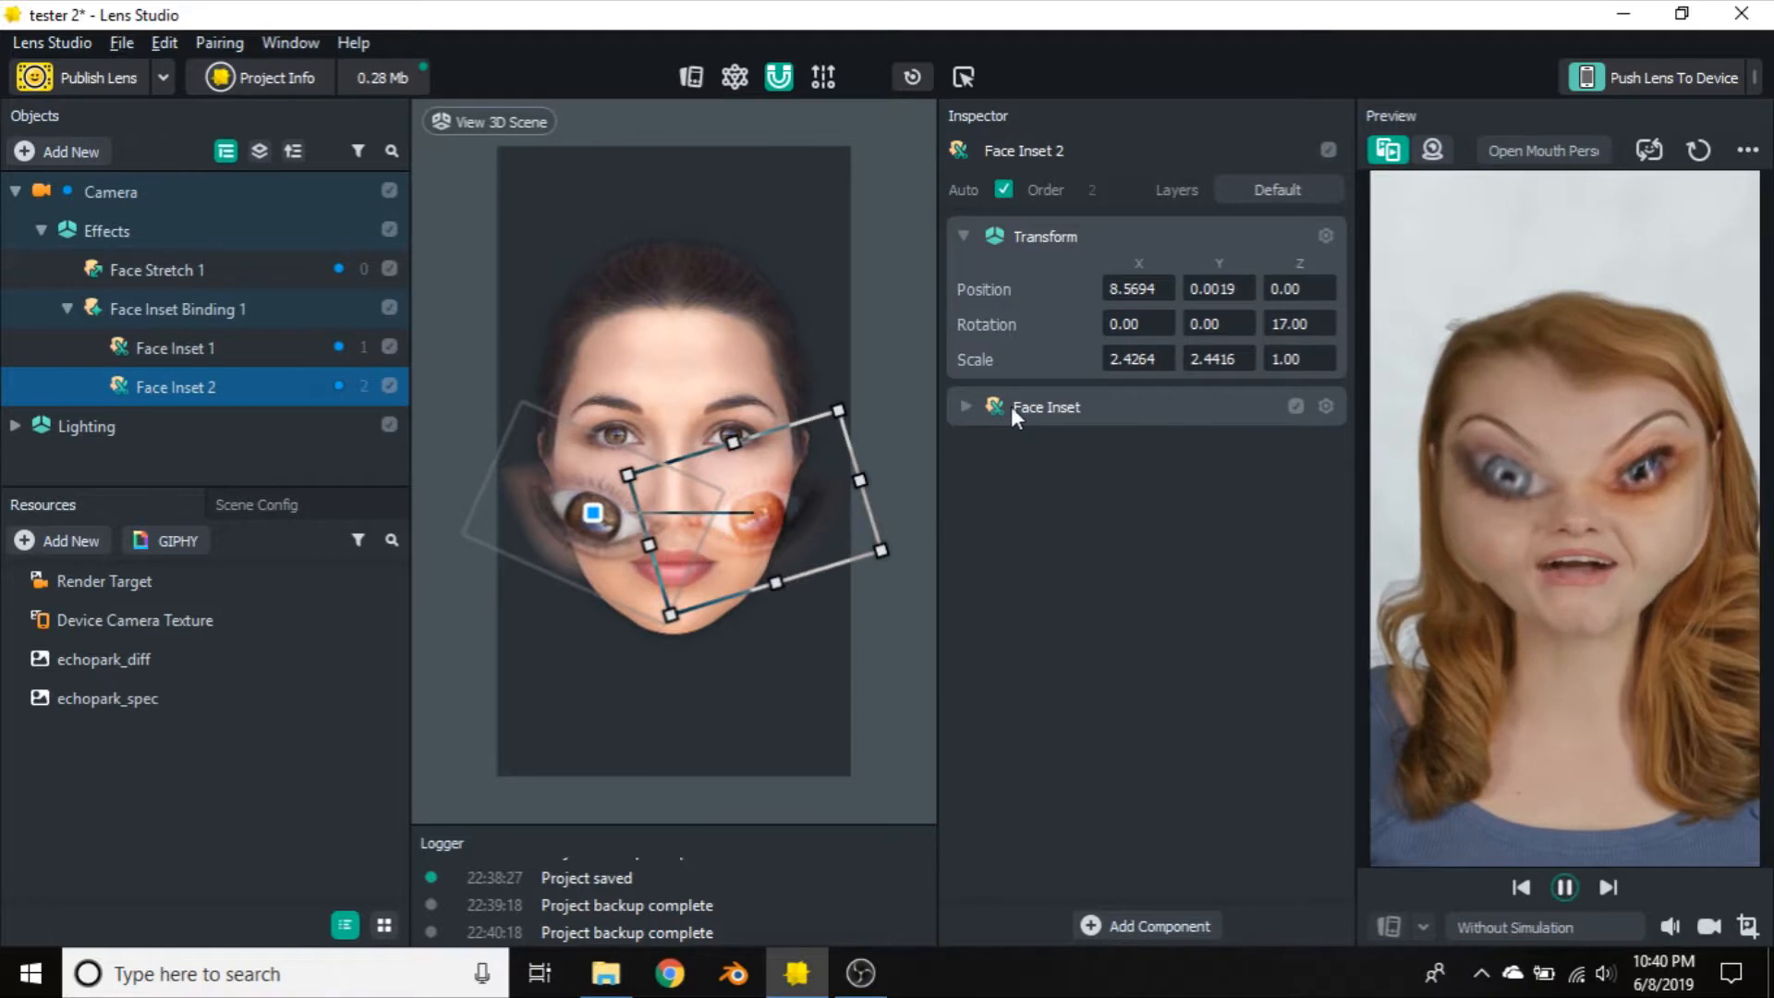
{"action": "left_click", "coordinate": [965, 406]}
{"action": "left_click", "coordinate": [1275, 545]}
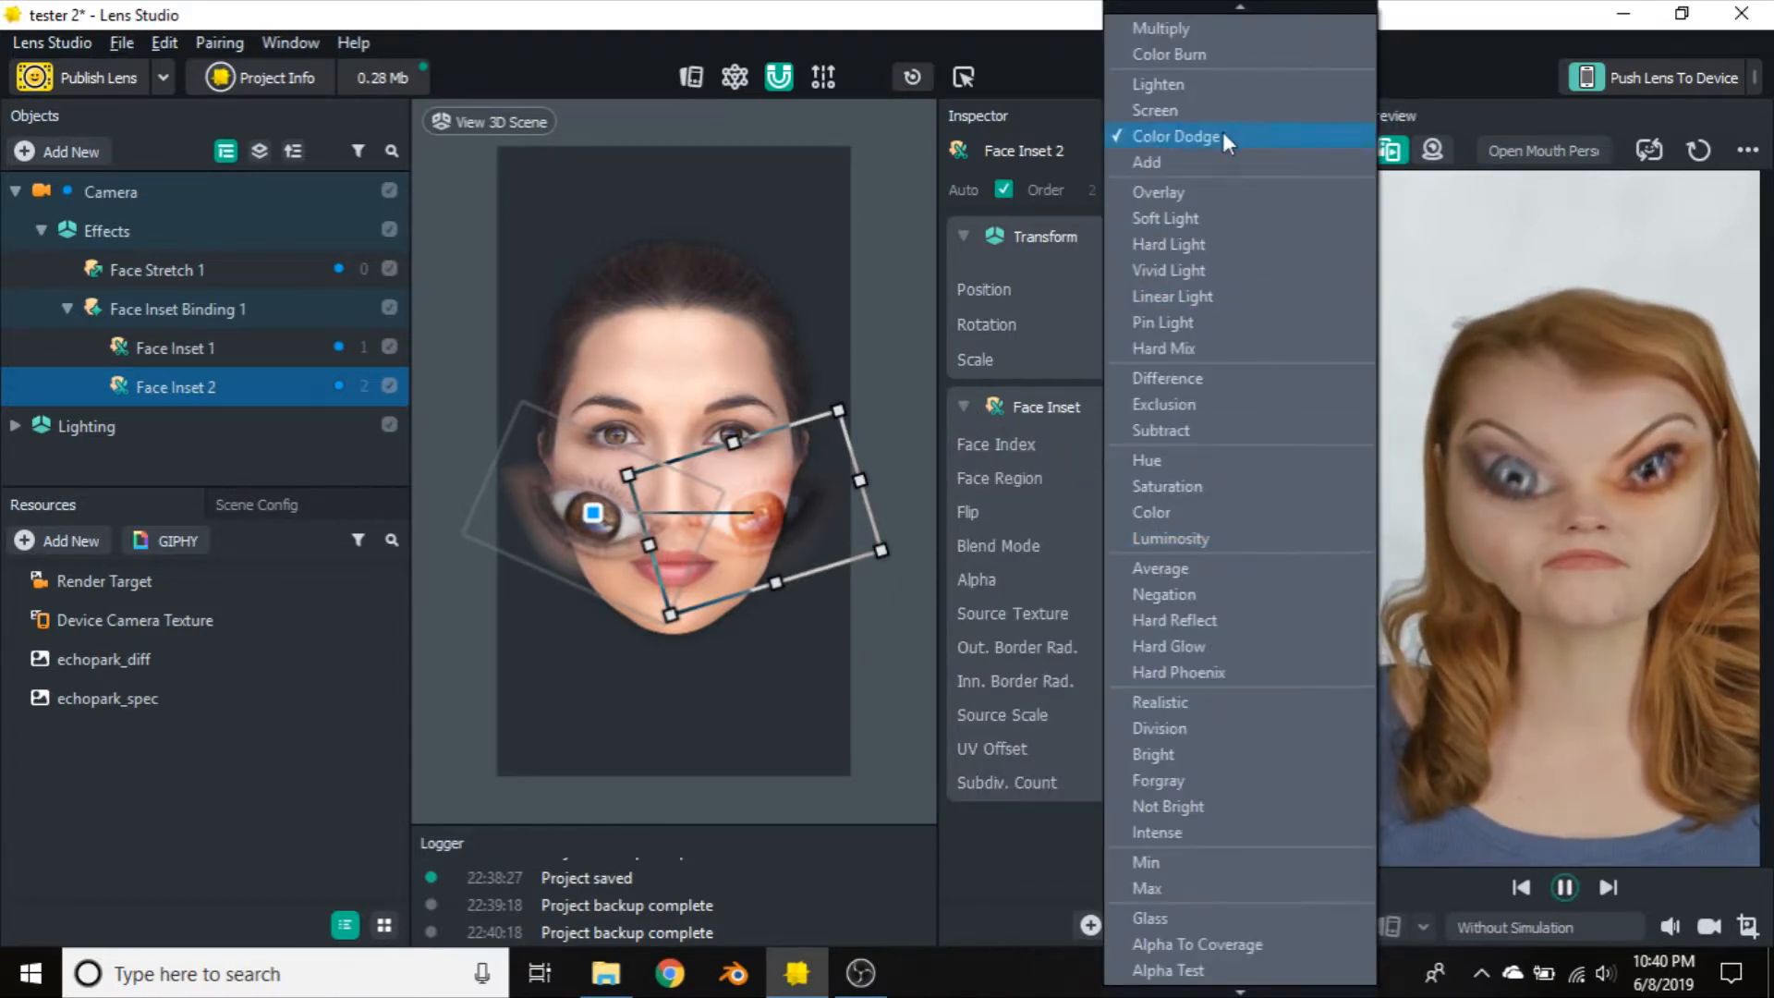
{"action": "left_click", "coordinate": [1222, 135]}
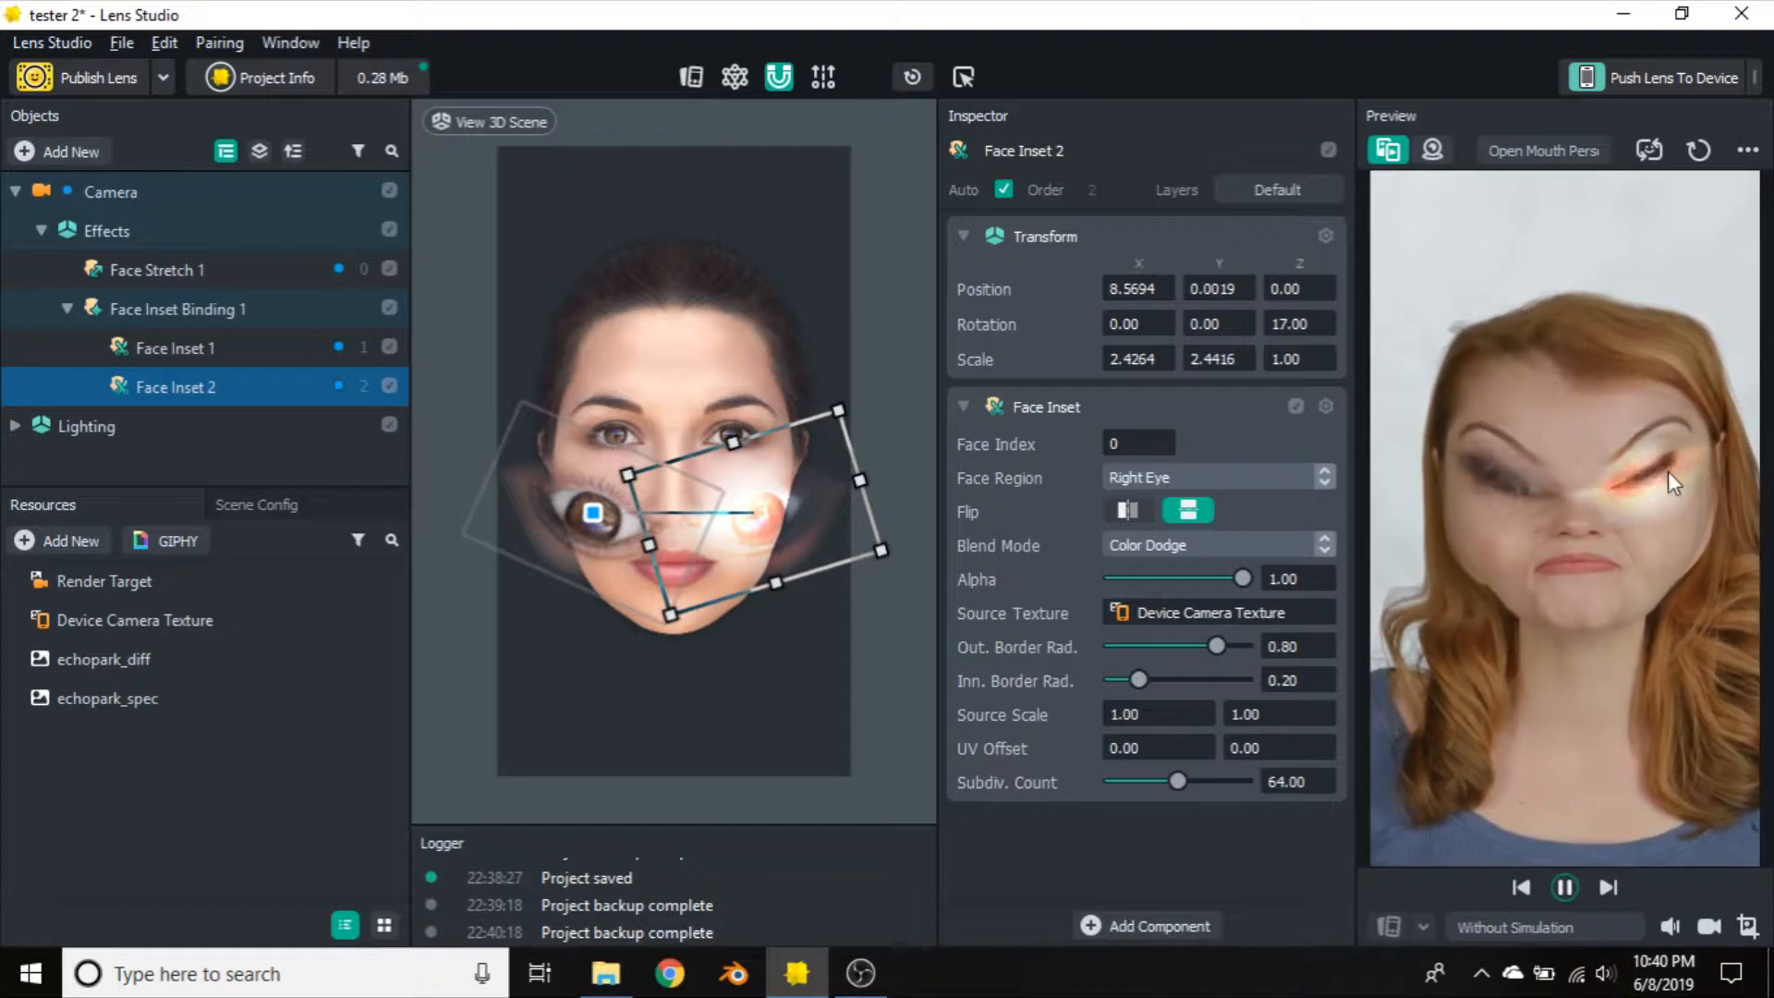
{"action": "left_click", "coordinate": [1206, 550]}
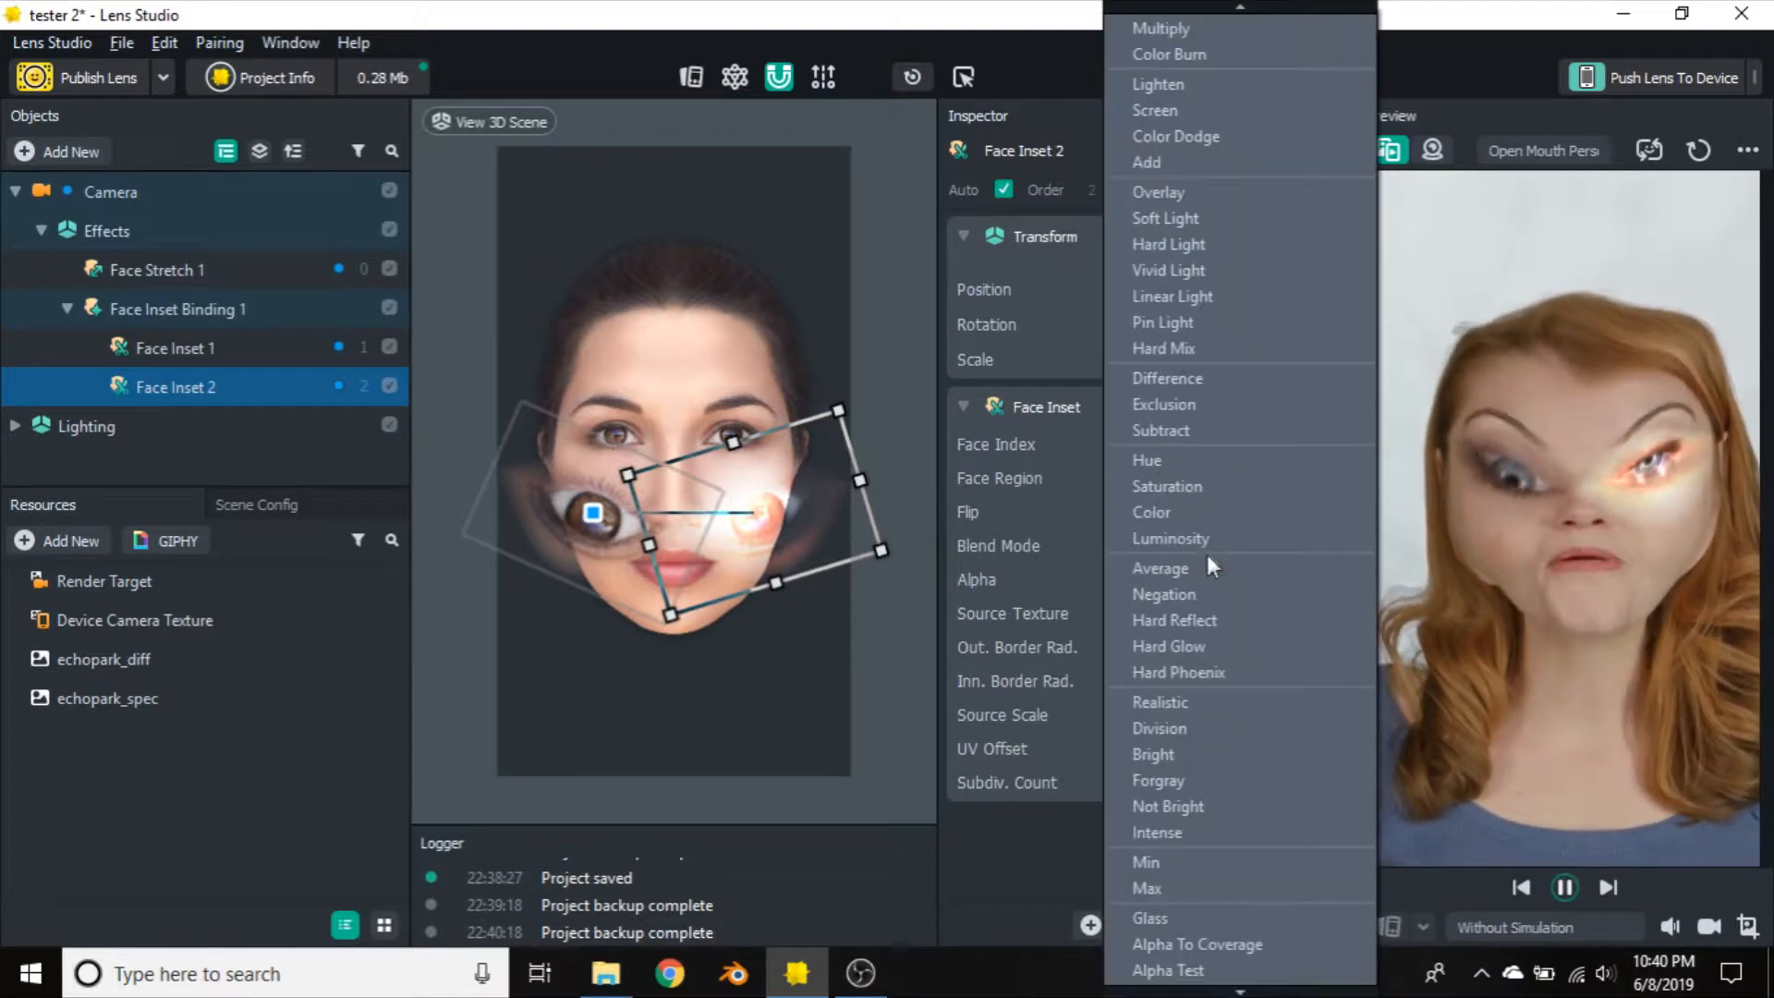
{"action": "scroll", "coordinate": [1164, 88], "scroll_direction": "up", "scroll_amount": 2}
{"action": "left_click", "coordinate": [1175, 51]}
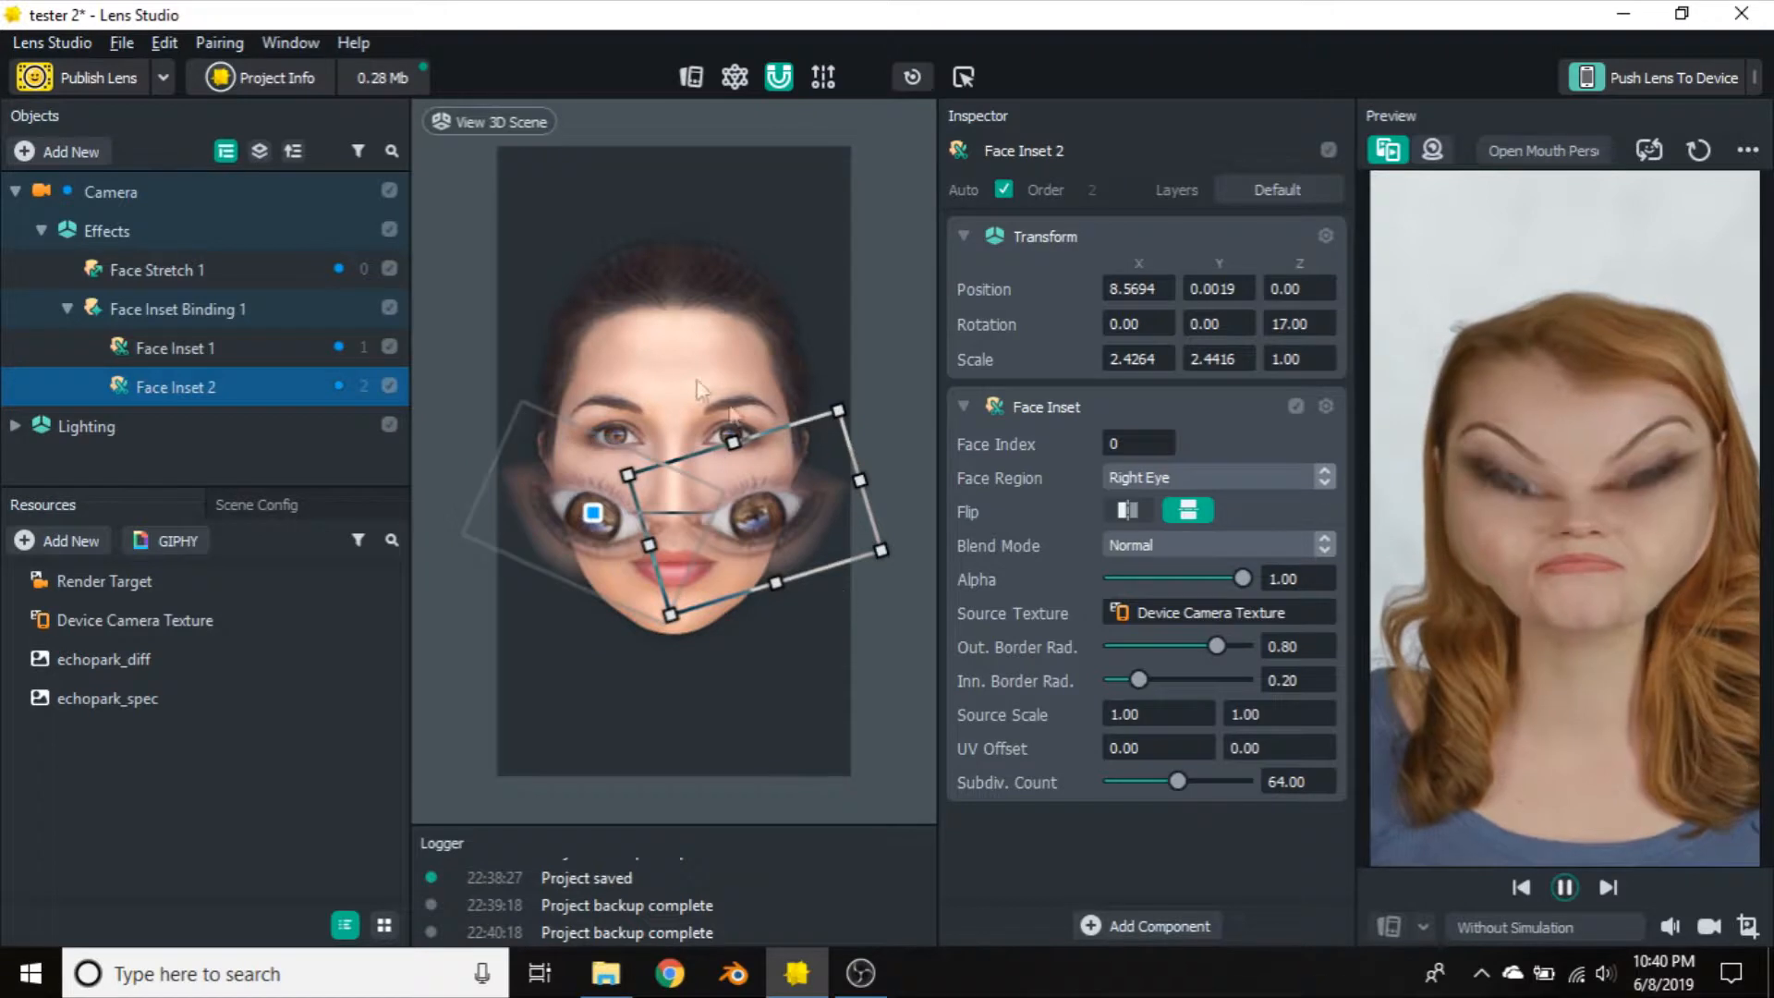
View the textures available as the Right Eye inset's source texture without choosing a different one
{"action": "left_click", "coordinate": [1245, 617]}
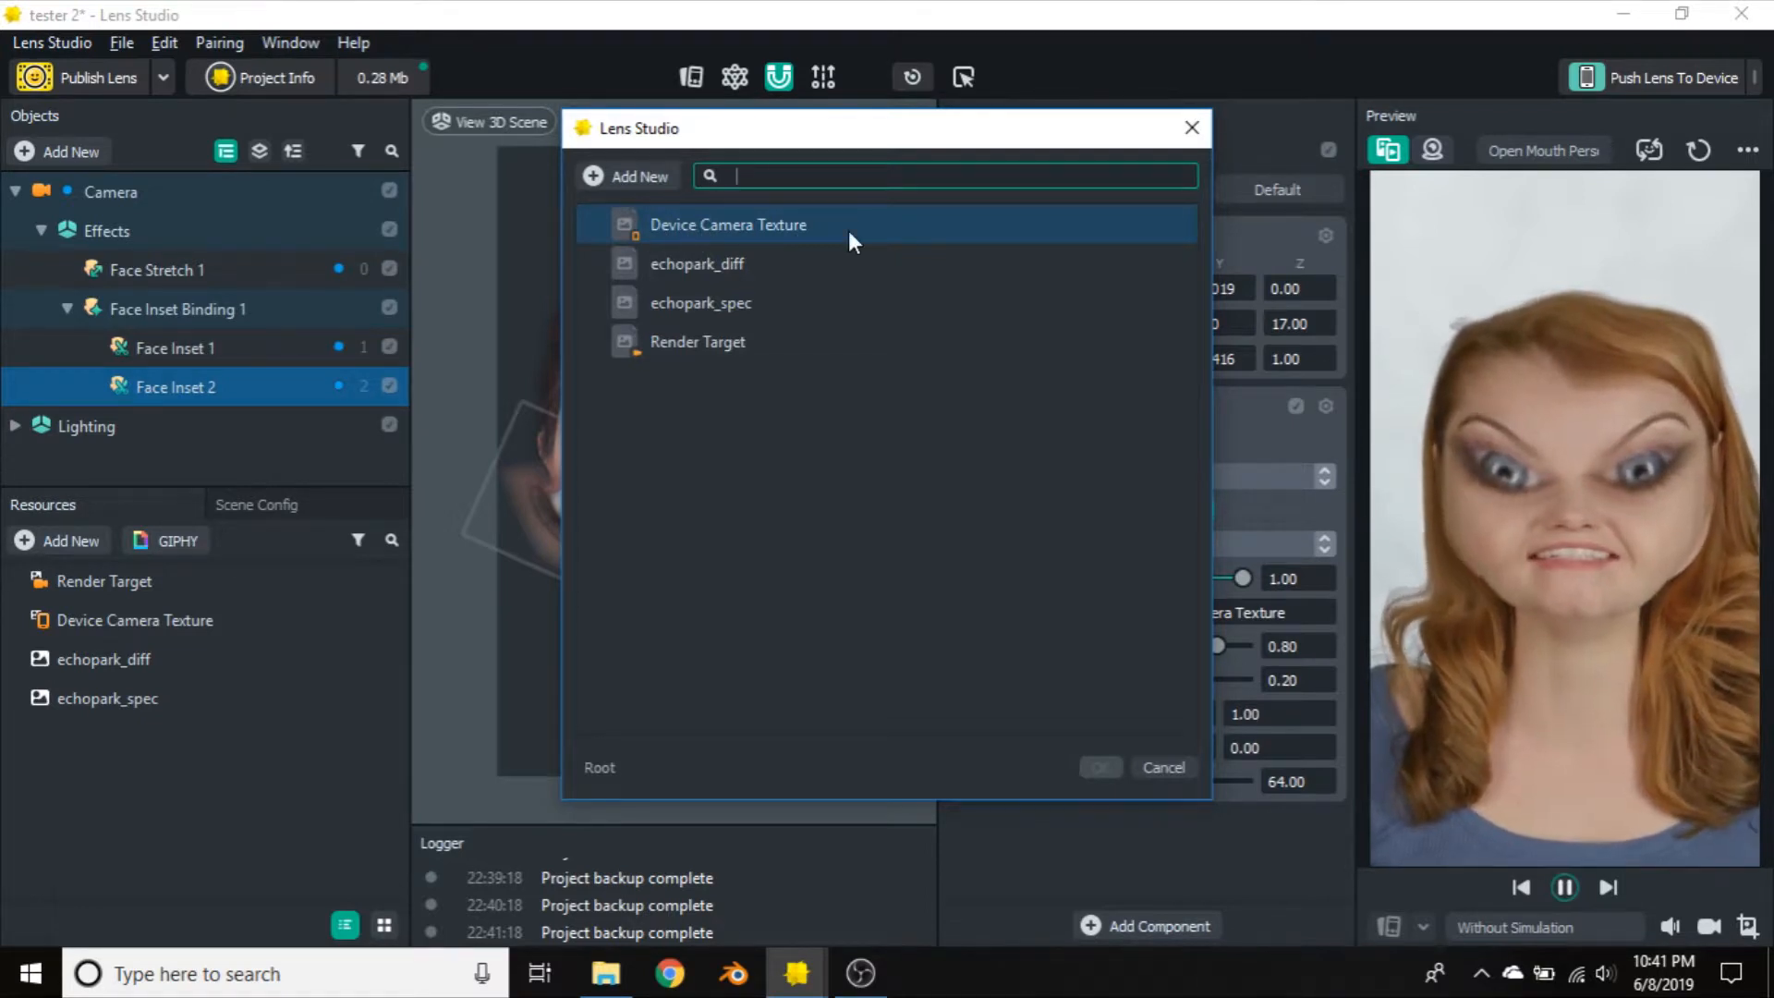
{"action": "left_click", "coordinate": [946, 264]}
{"action": "left_click", "coordinate": [802, 231]}
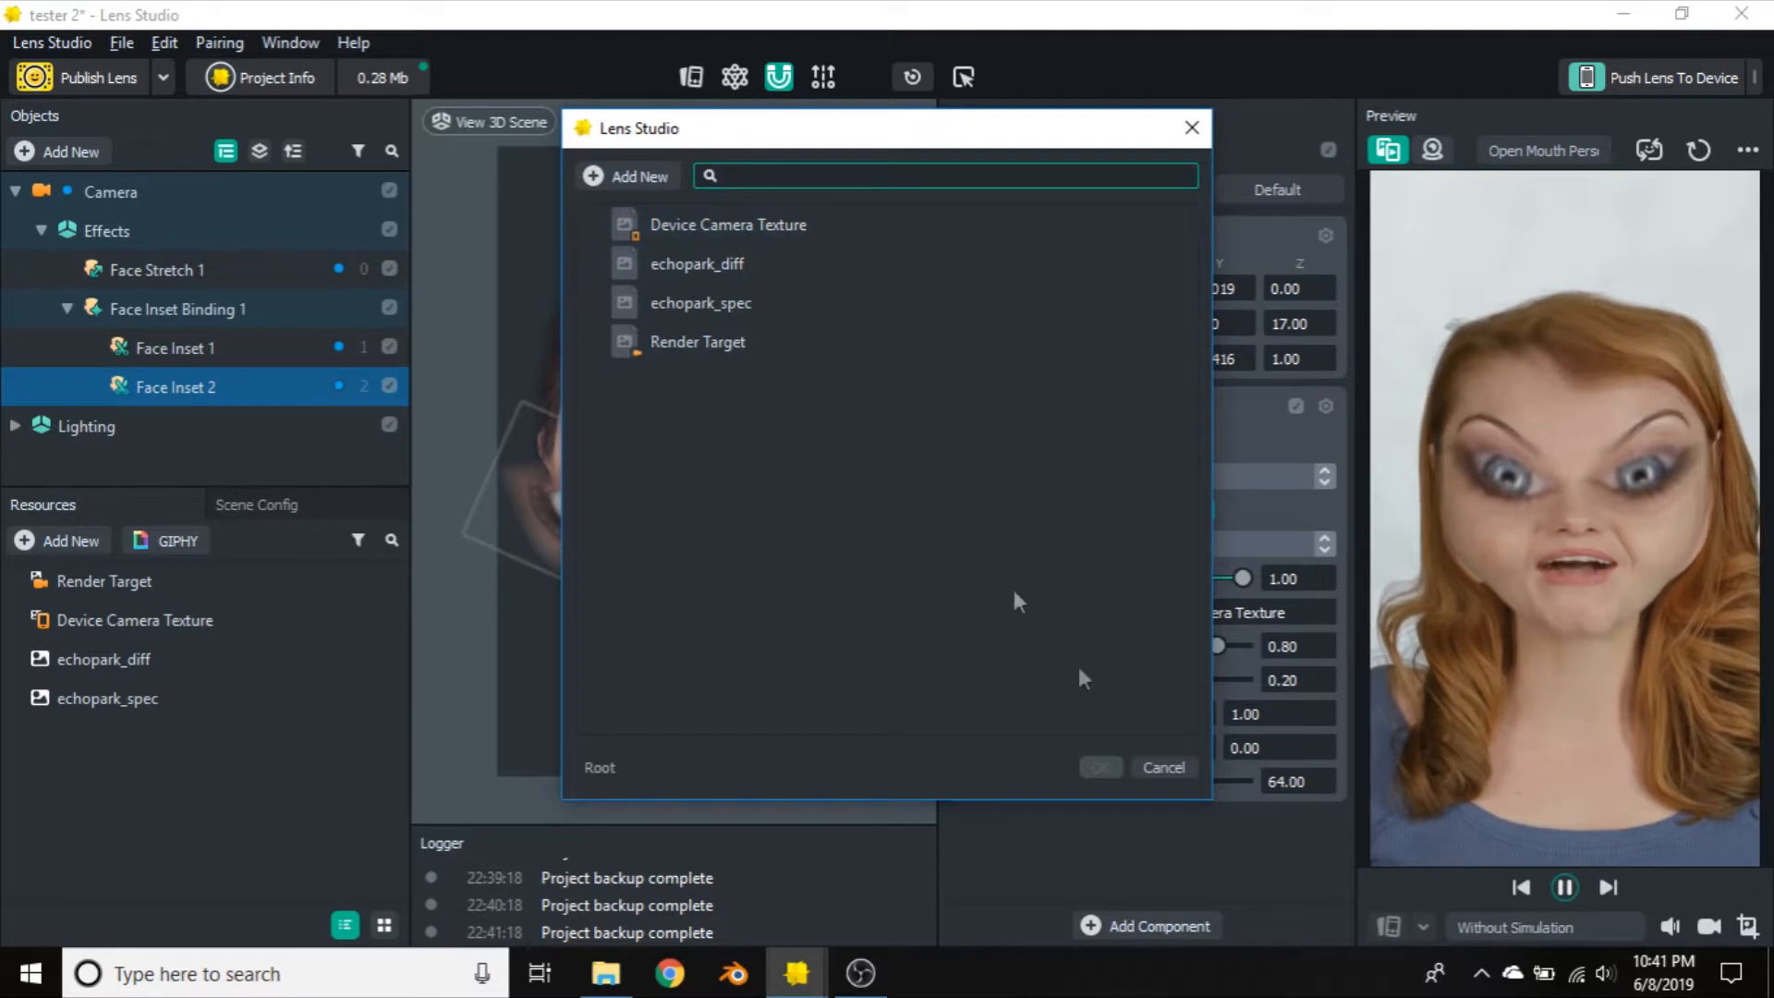
{"action": "left_click", "coordinate": [1160, 767]}
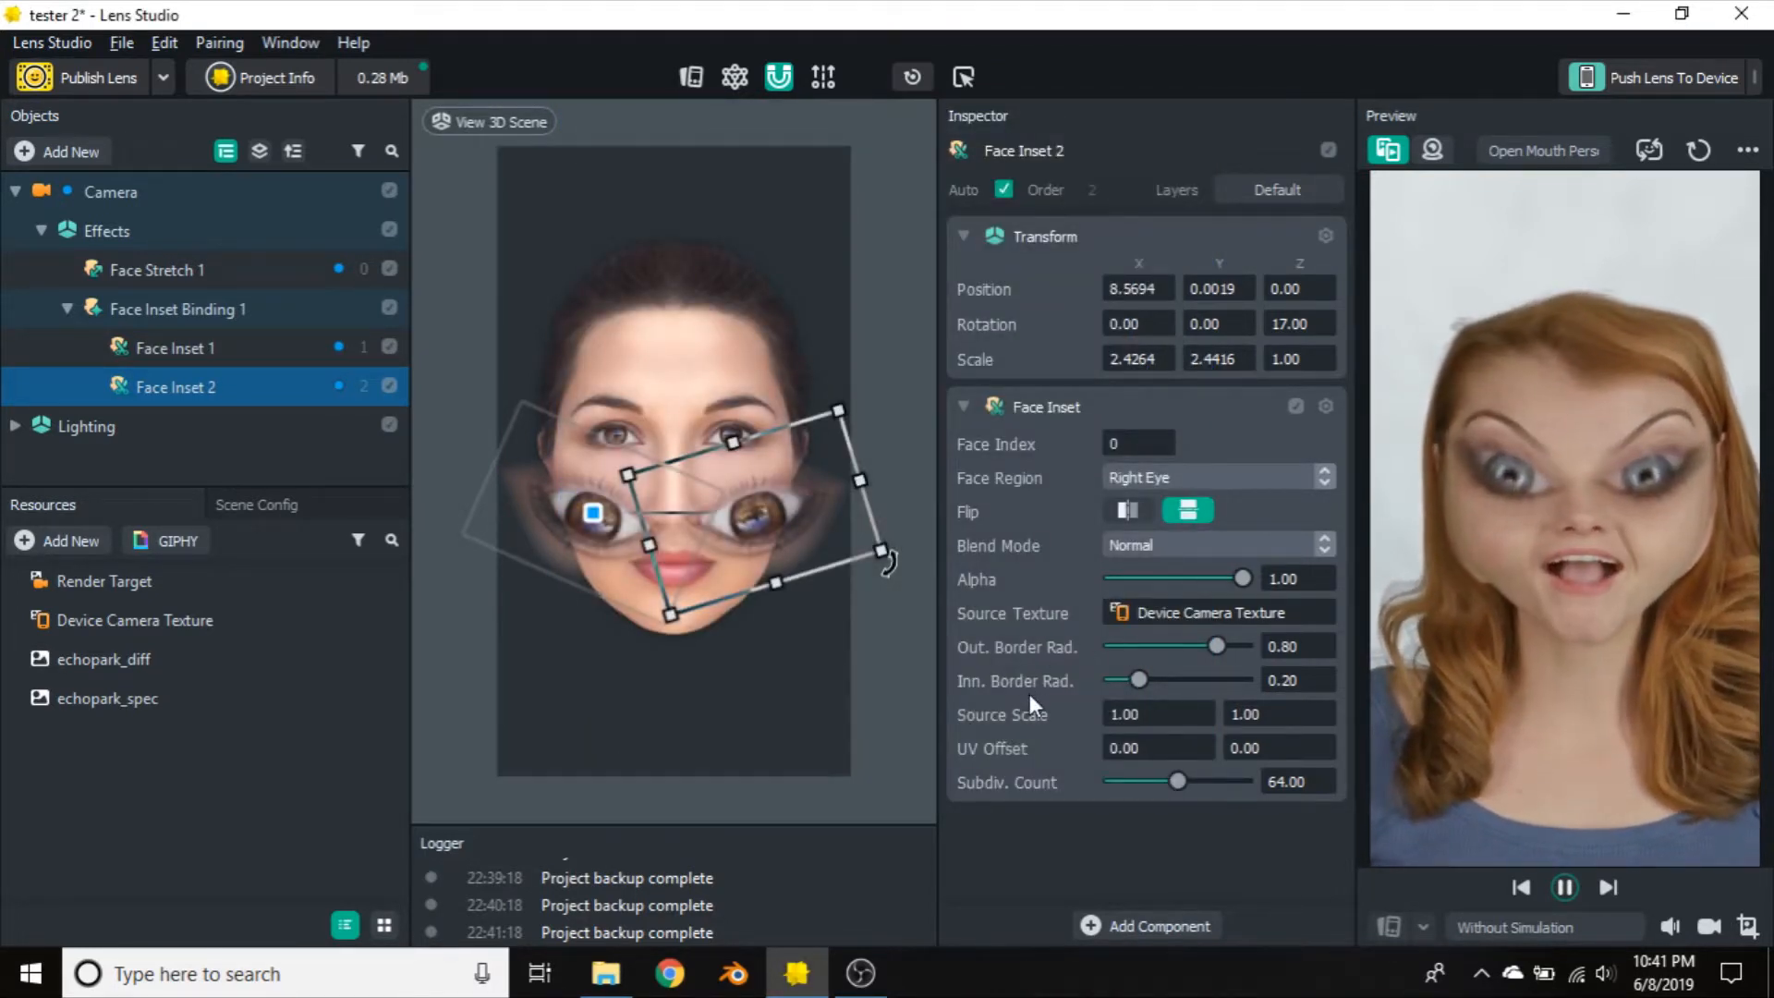
Set the Right Eye inset's outer border radius to 0.00 and subdivision count to 59, moving it up to about X 3.55, Y 5.19
{"action": "left_click_drag", "start_coordinate": [1212, 646], "coordinate": [1099, 650]}
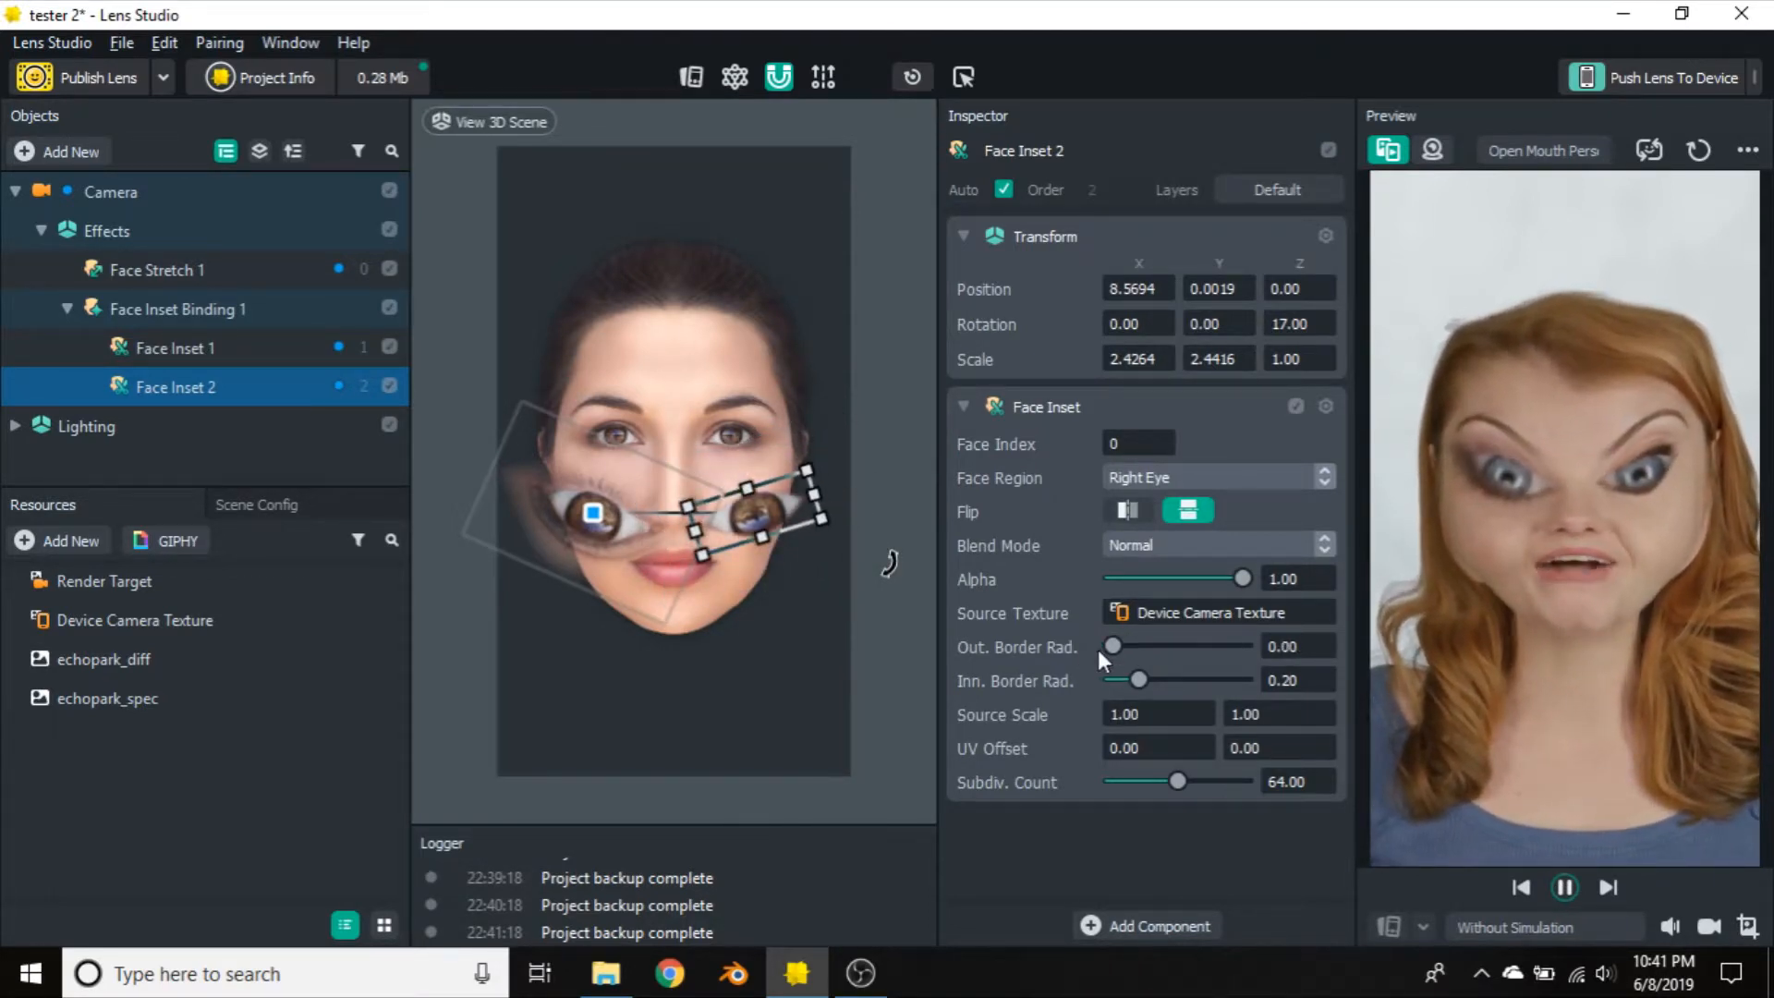
{"action": "left_click_drag", "start_coordinate": [785, 504], "coordinate": [711, 409]}
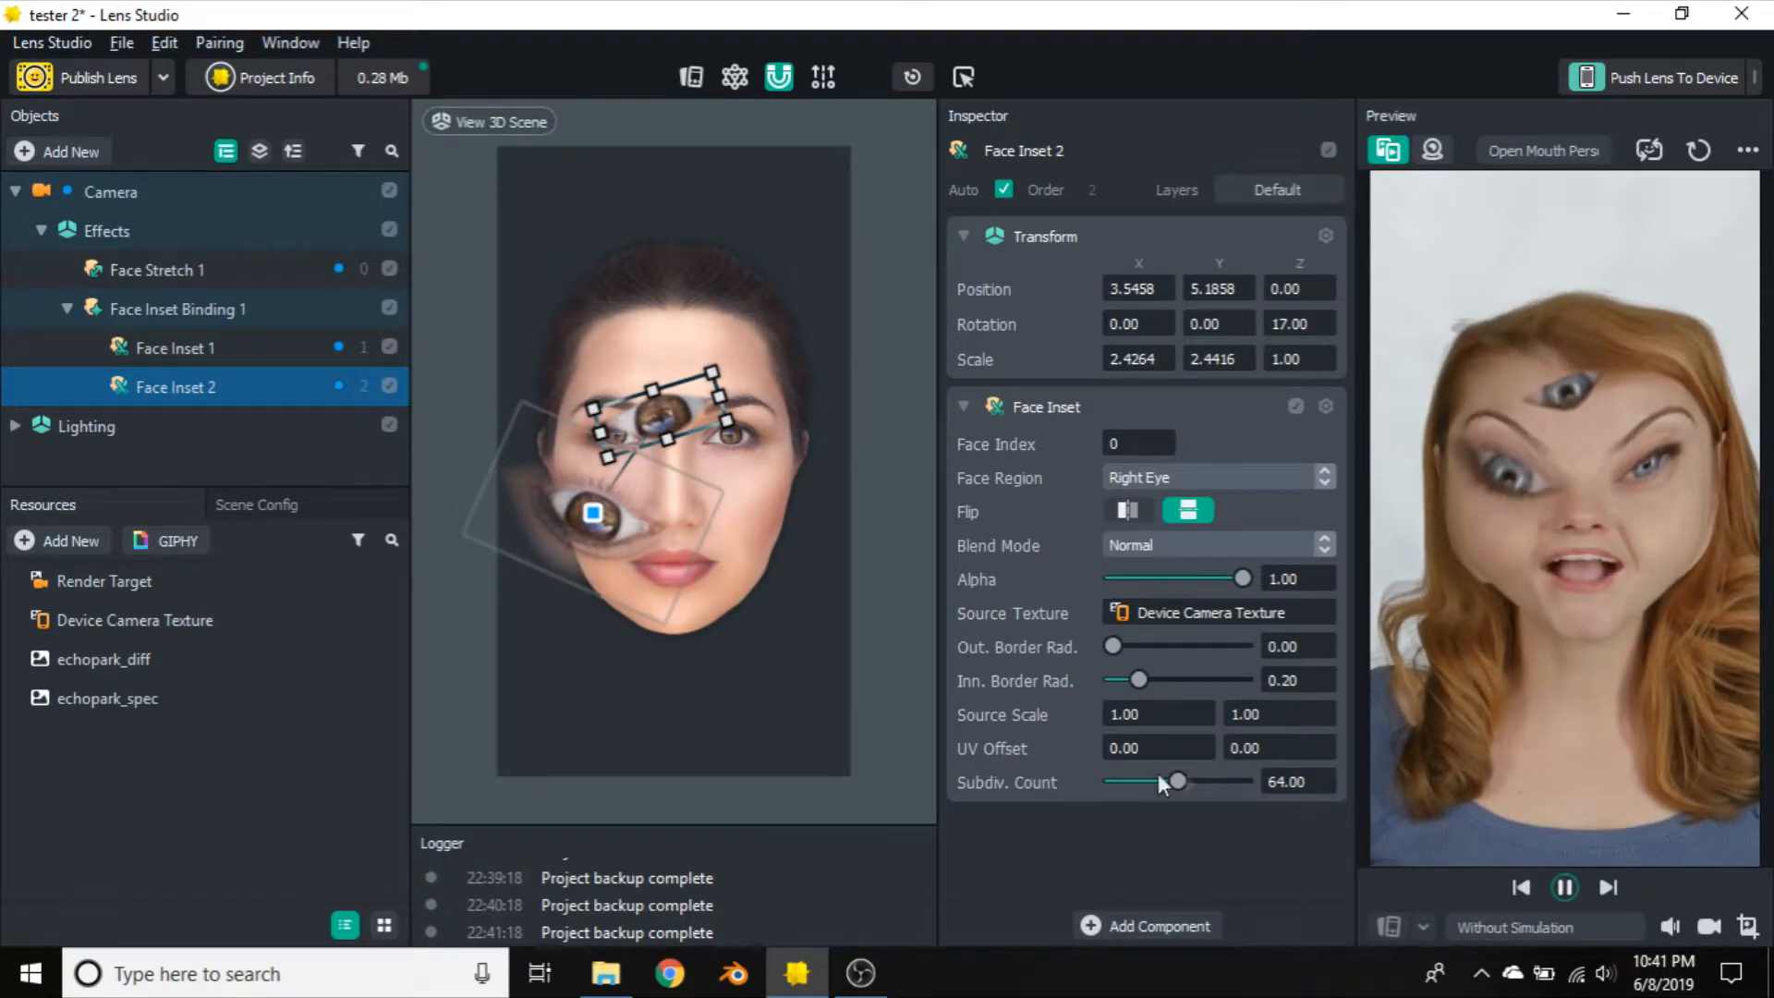
{"action": "mouse_move", "coordinate": [1181, 780]}
{"action": "left_mouse_down"}
{"action": "mouse_move", "coordinate": [1057, 787]}
{"action": "mouse_move", "coordinate": [1256, 779]}
{"action": "mouse_move", "coordinate": [1042, 791]}
{"action": "mouse_move", "coordinate": [1294, 787]}
{"action": "mouse_move", "coordinate": [1179, 779]}
{"action": "left_mouse_up"}
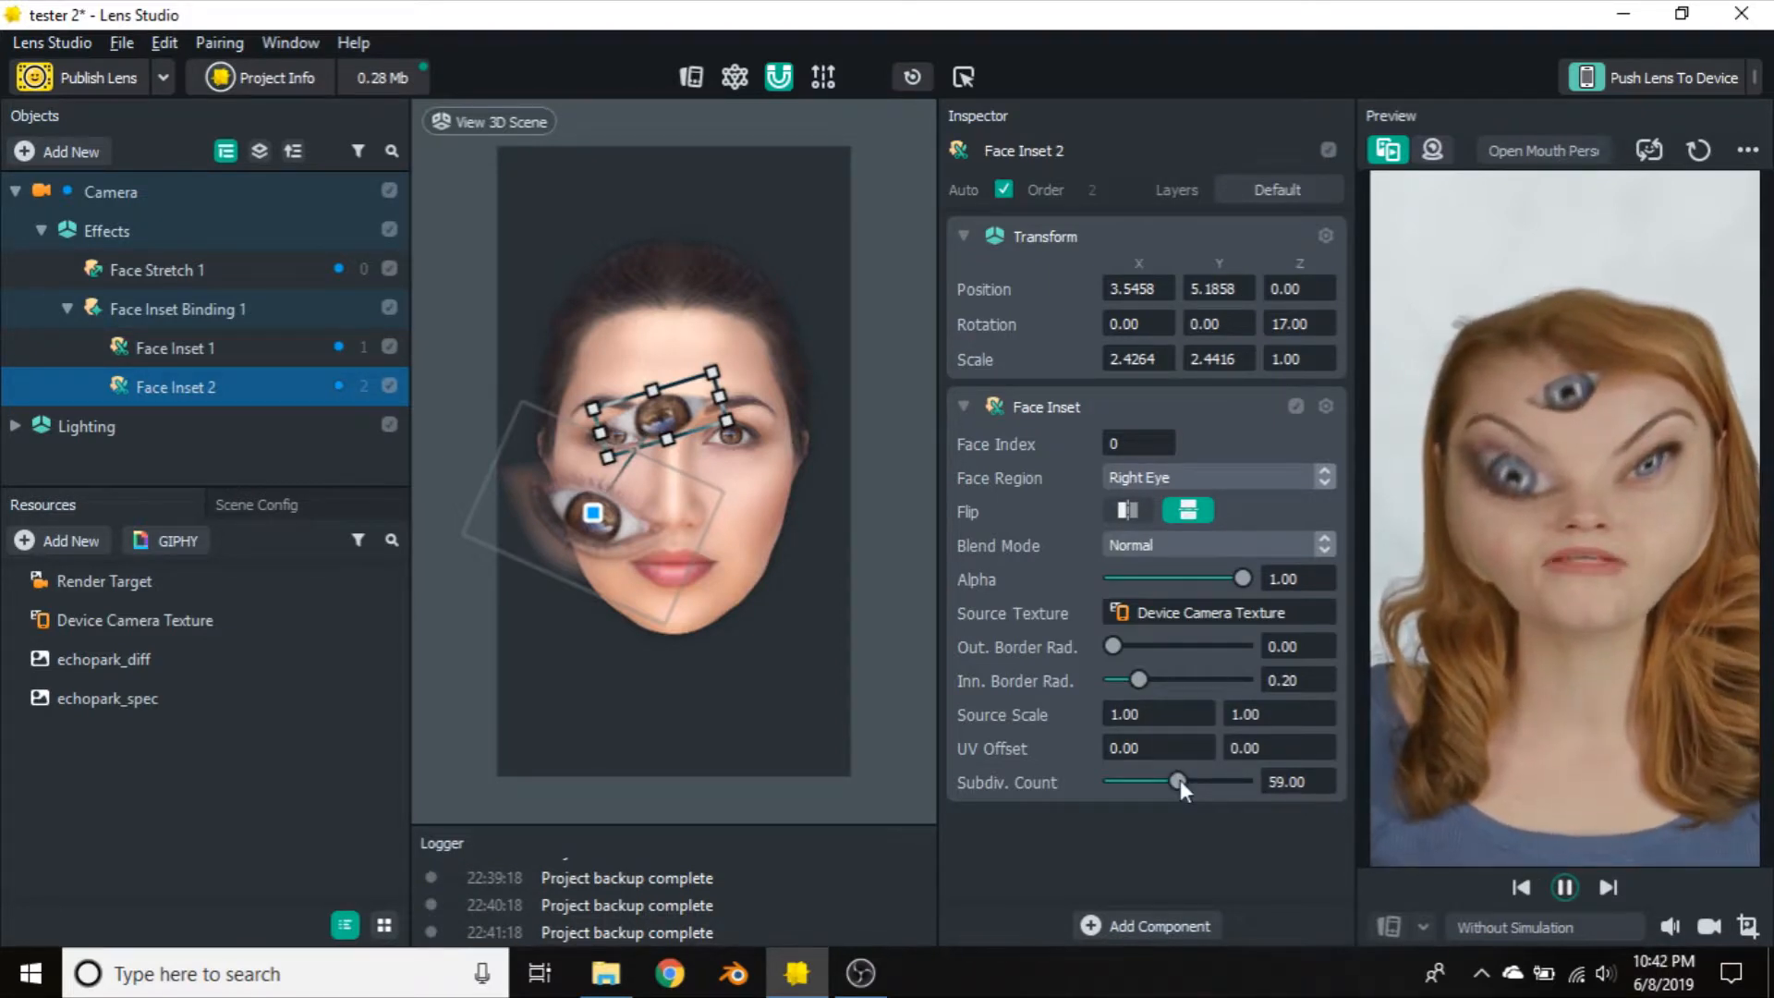
Raise the Right Eye inset's outer and inner border radii to 0.84 and 0.85, and return it over the eye at about X 8.34, Y -0.33
{"action": "left_click_drag", "start_coordinate": [1115, 645], "coordinate": [1222, 680]}
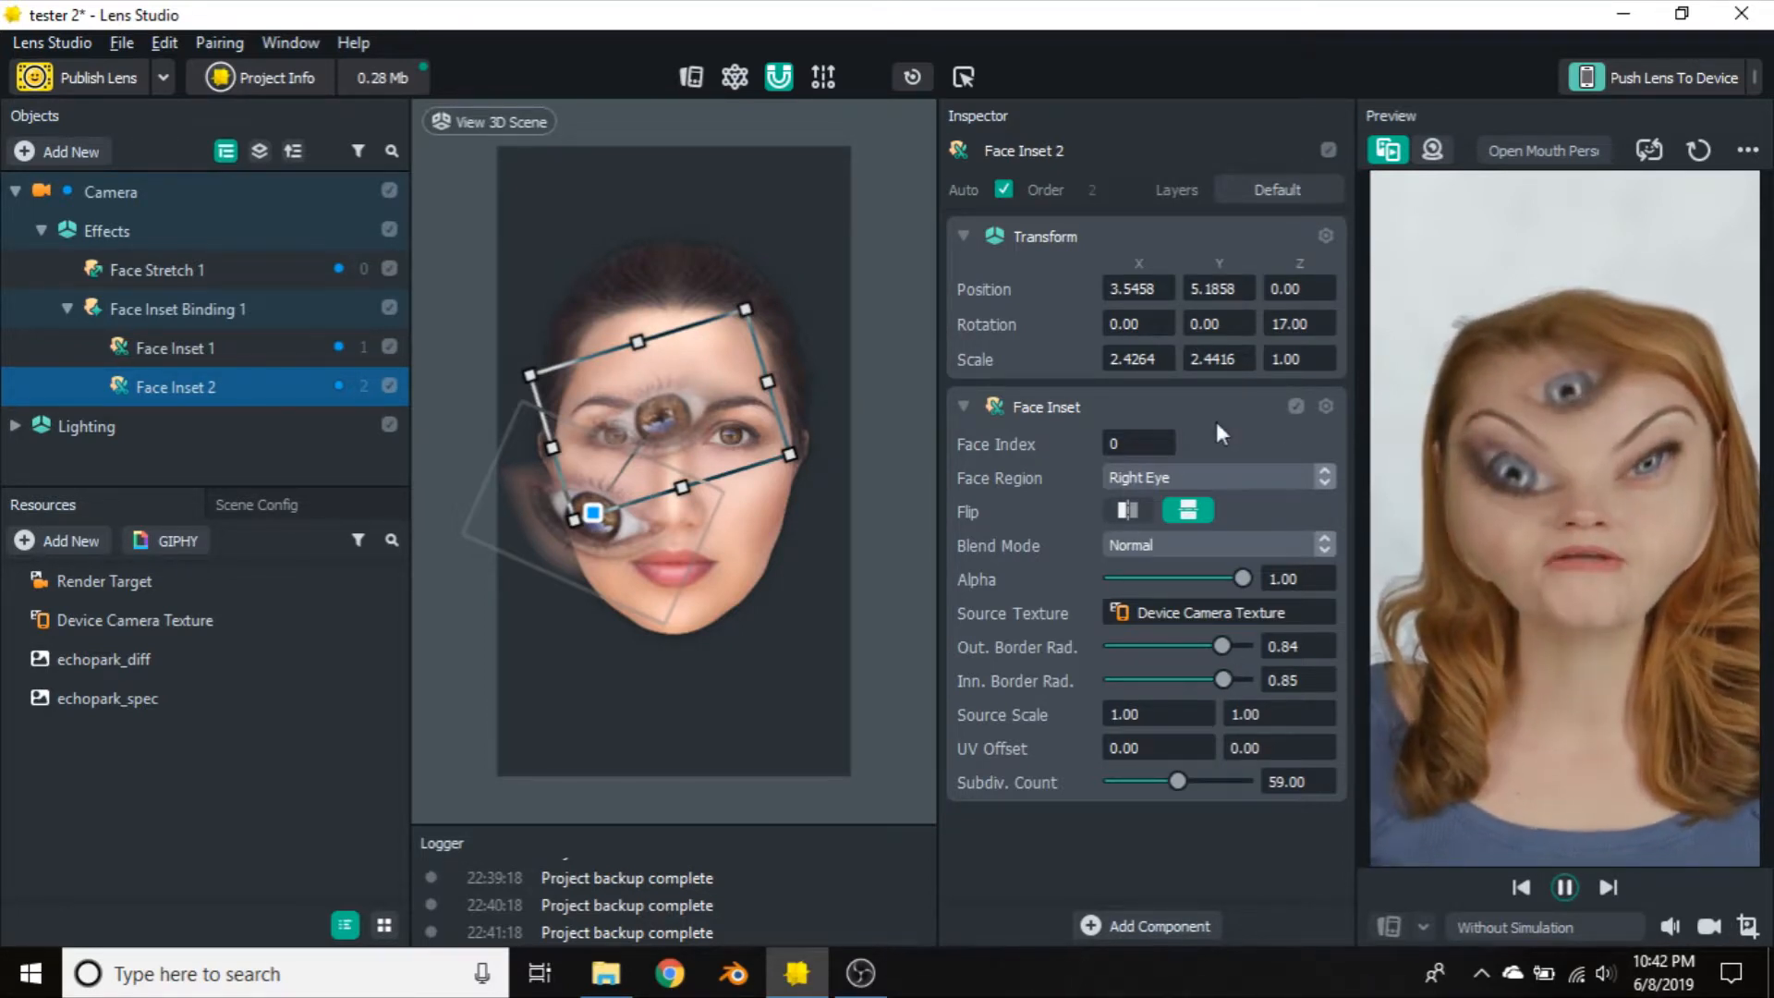
{"action": "left_click_drag", "start_coordinate": [710, 425], "coordinate": [688, 476]}
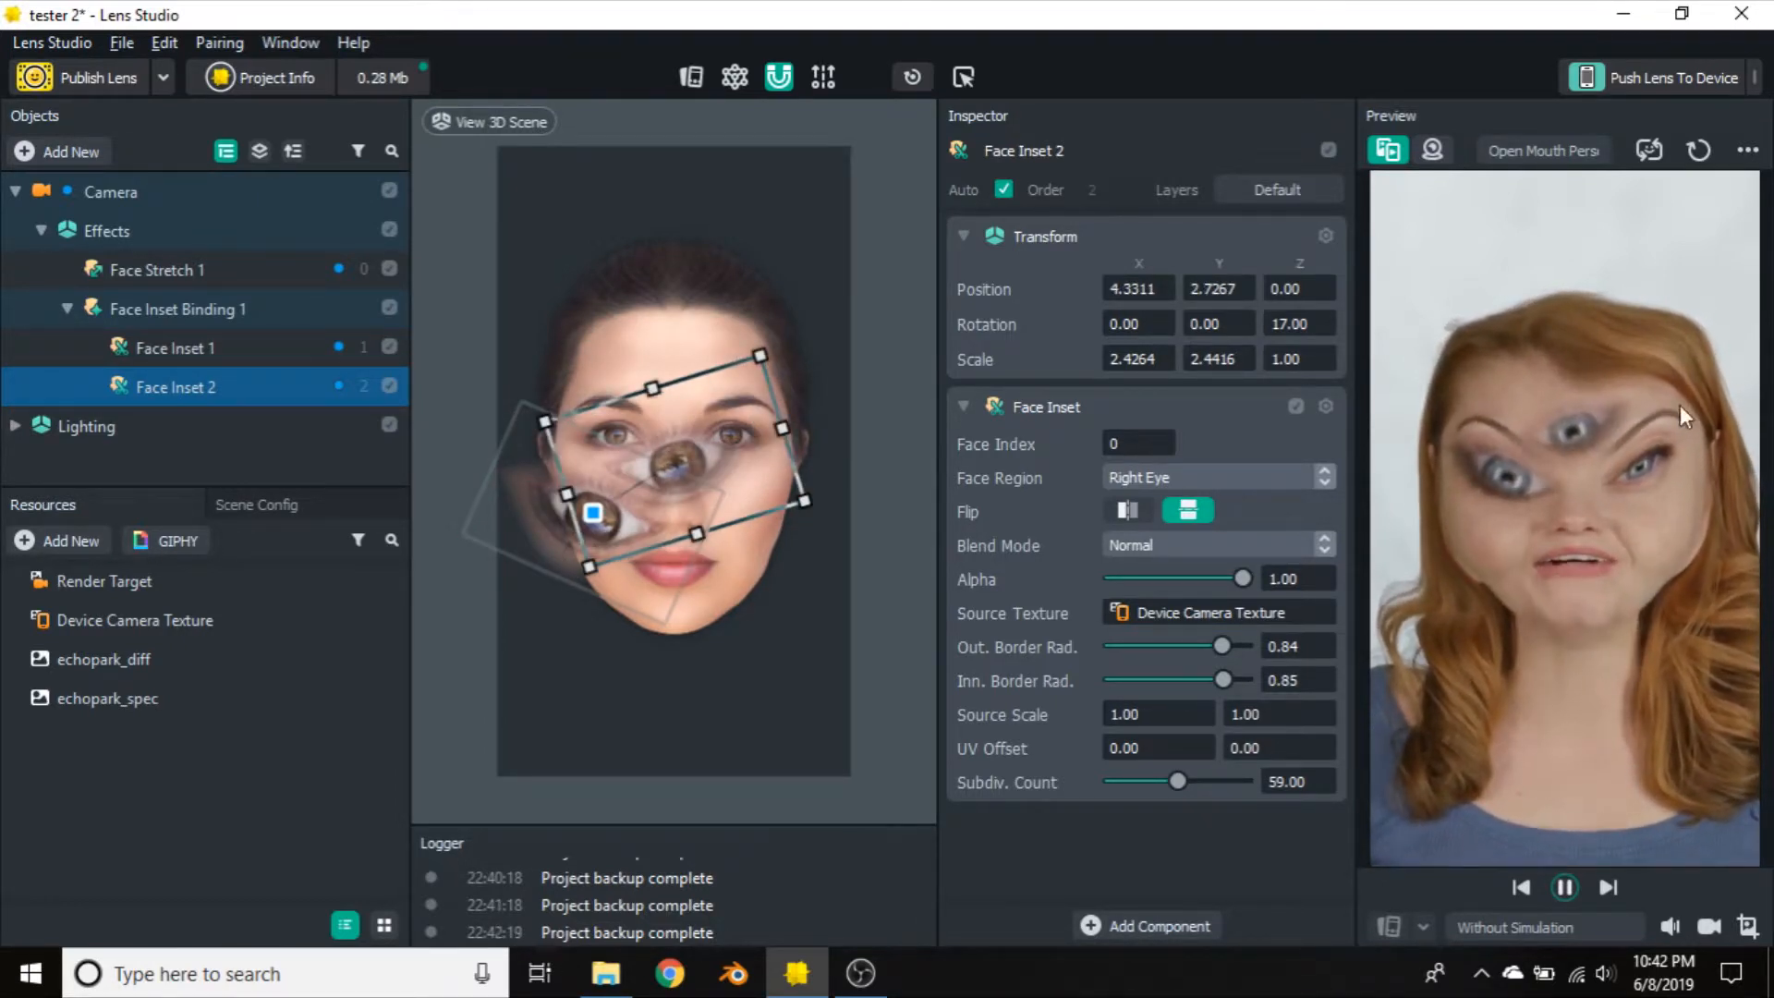
{"action": "left_click_drag", "start_coordinate": [702, 451], "coordinate": [774, 508]}
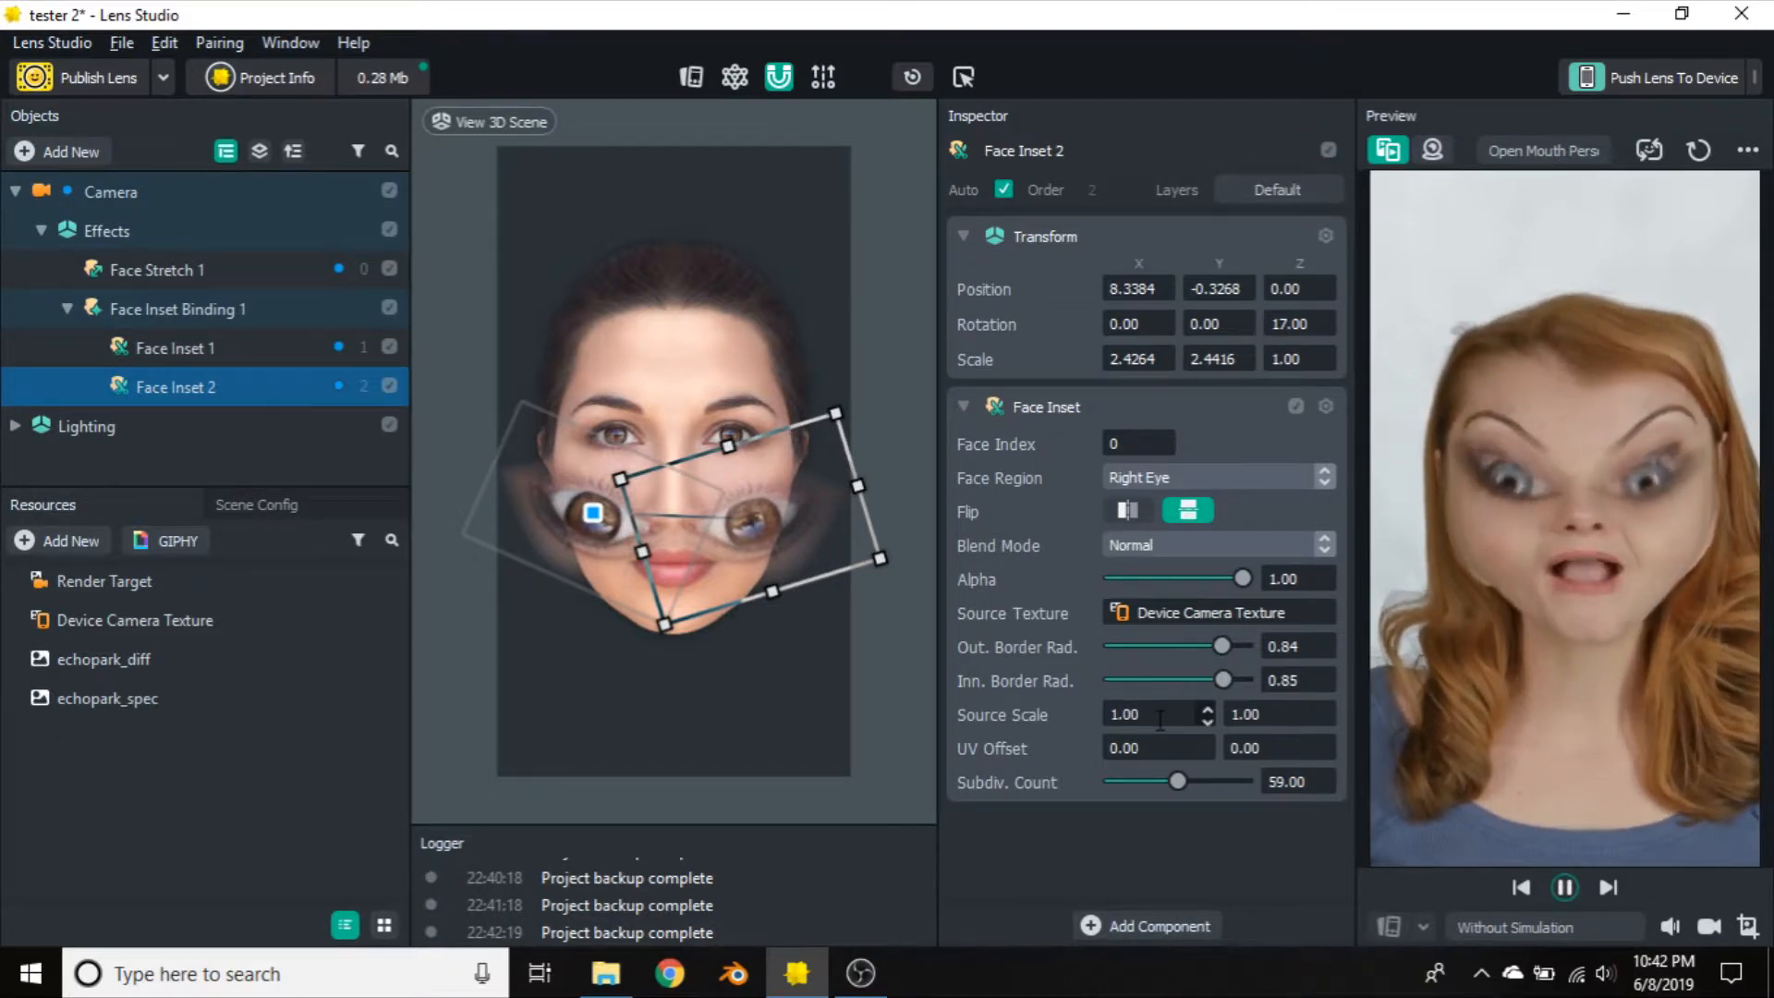
Set the Right Eye inset's source scale to 1.50 in both directions
{"action": "left_click", "coordinate": [1206, 707]}
{"action": "left_click", "coordinate": [1207, 707]}
{"action": "left_click", "coordinate": [1207, 707]}
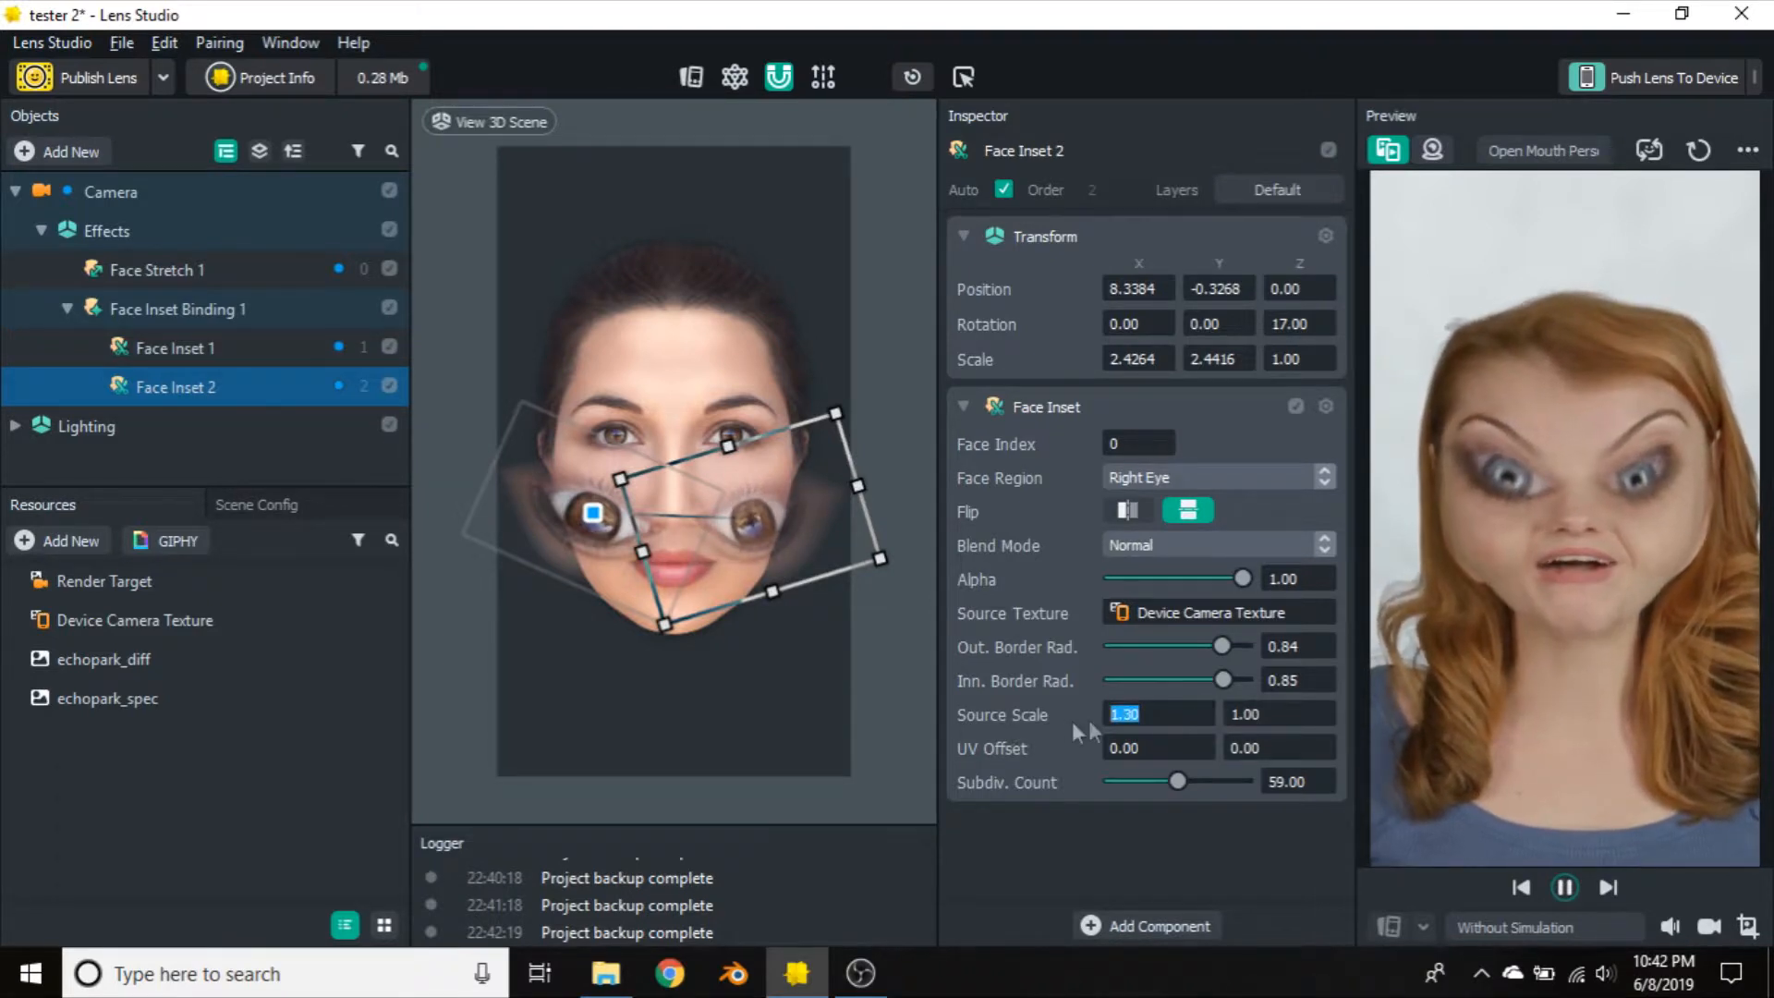
{"action": "type", "text": "1.5"}
{"action": "key", "text": "Tab"}
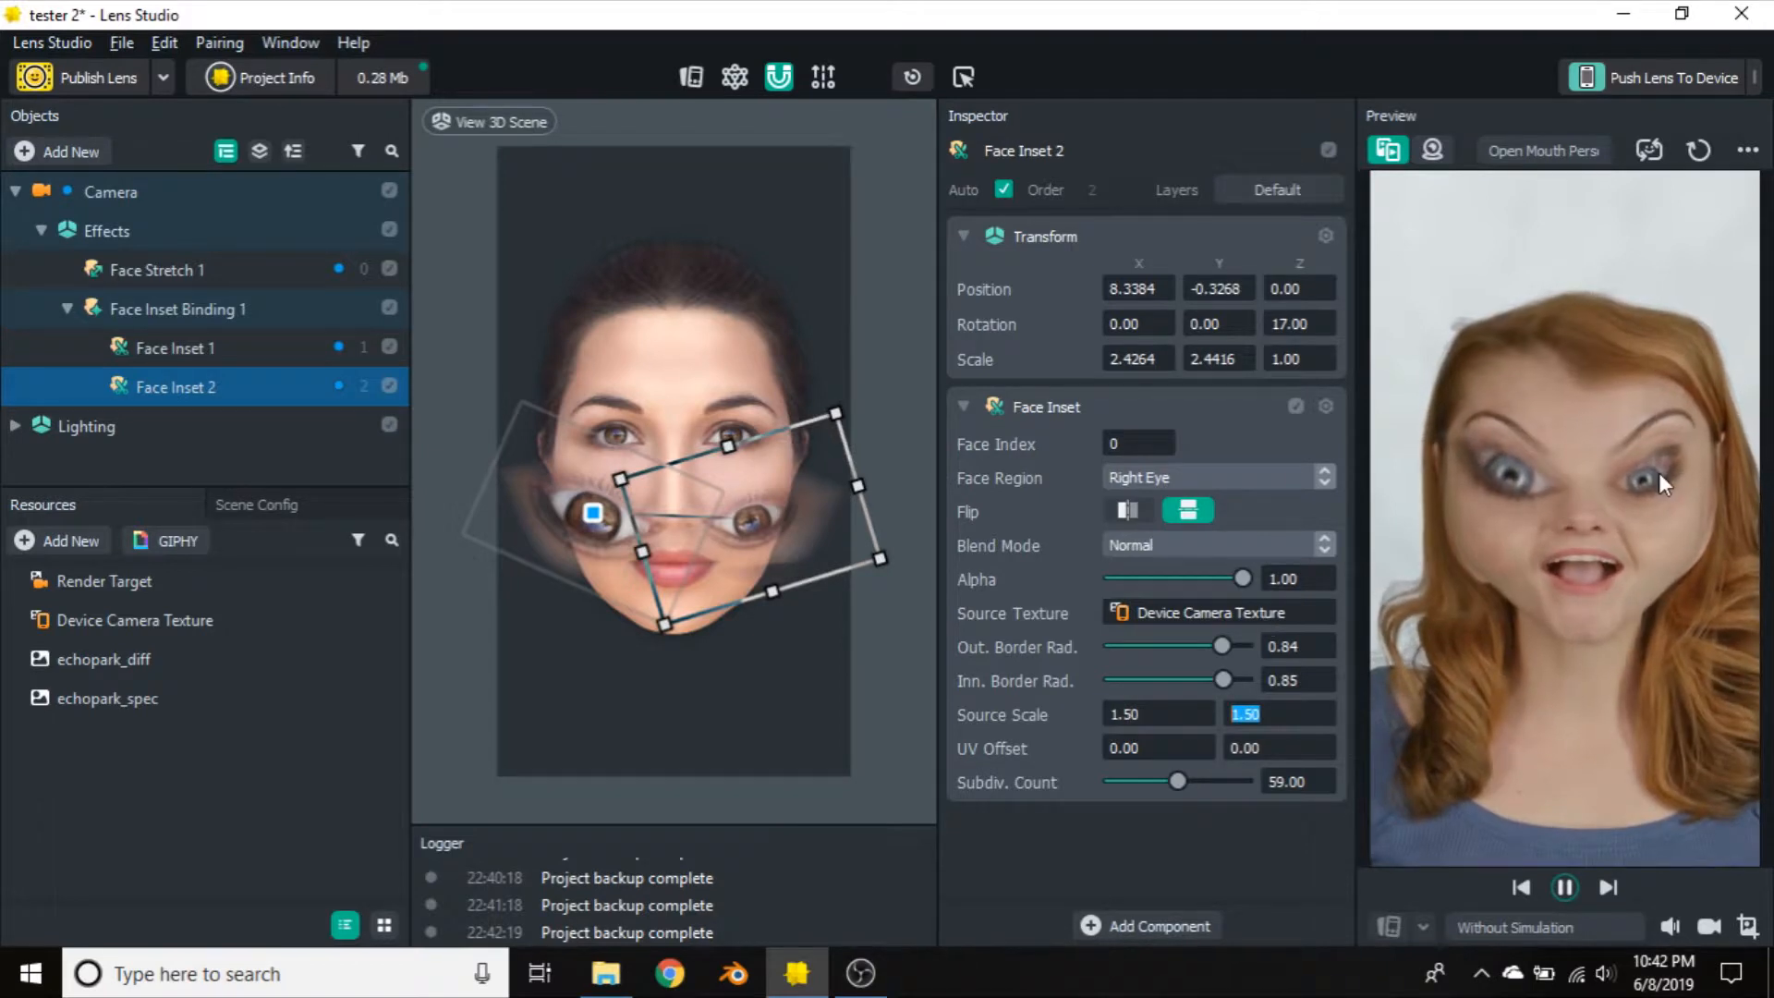
Lower the Right Eye inset's outer and inner border radii to 0.56 and 0.16, and try a horizontal source scale of 3.00
{"action": "left_click_drag", "start_coordinate": [1223, 646], "coordinate": [1132, 679]}
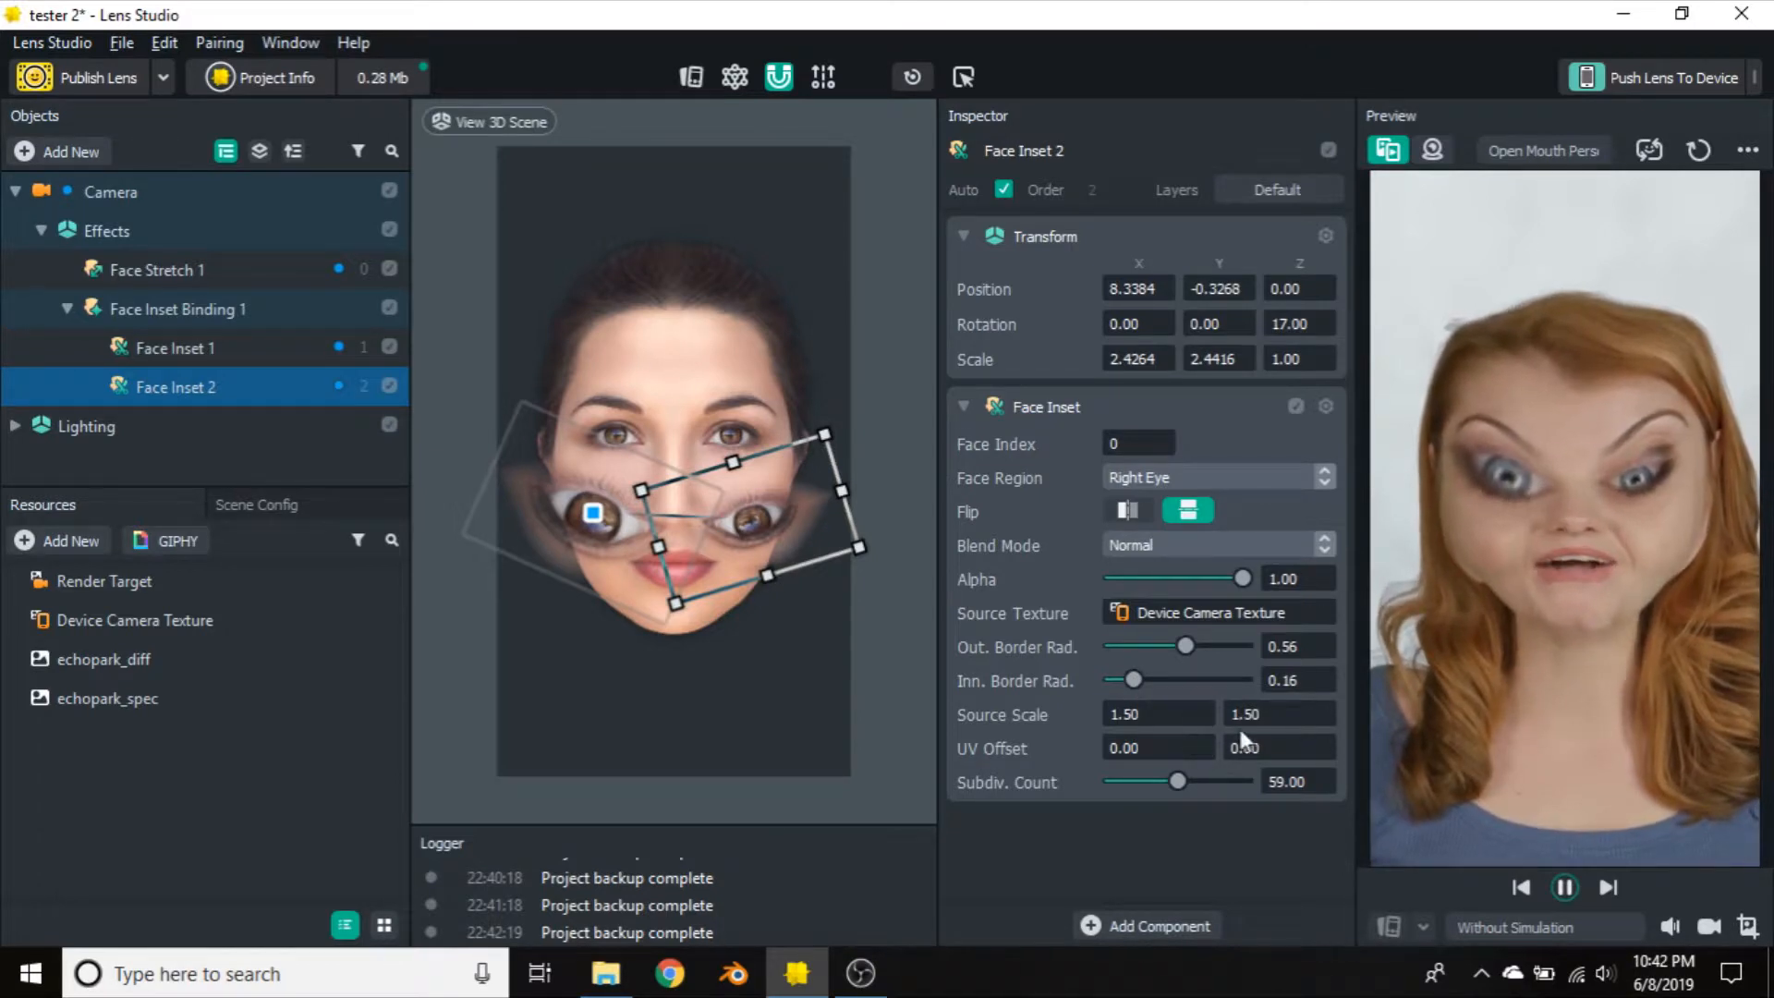
{"action": "left_click_drag", "start_coordinate": [1143, 716], "coordinate": [1058, 721]}
{"action": "type", "text": "3"}
{"action": "key", "text": "Tab"}
{"action": "key", "text": "Tab"}
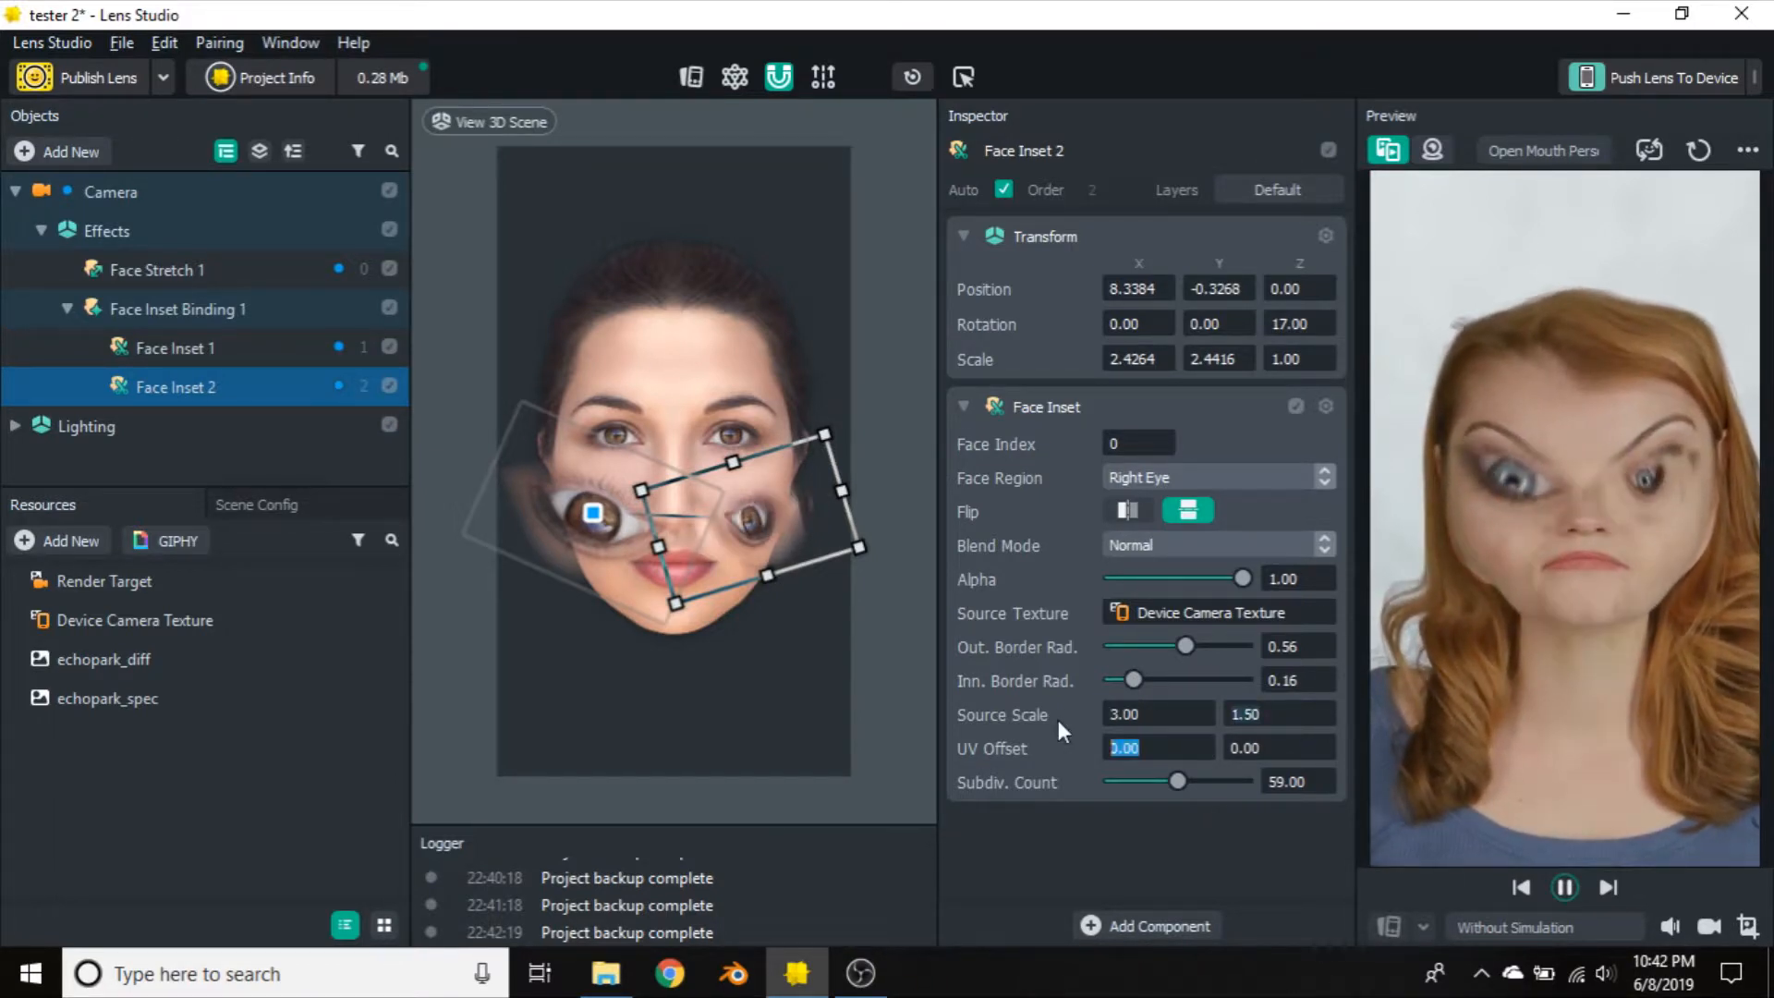
Try a source scale of 0.50 in both directions on the Right Eye inset
{"action": "left_click", "coordinate": [1145, 715]}
{"action": "left_click_drag", "start_coordinate": [1145, 715], "coordinate": [989, 706]}
{"action": "type", "text": ".5"}
{"action": "key", "text": "Tab"}
{"action": "type", "text": ".5"}
{"action": "key", "text": "Return"}
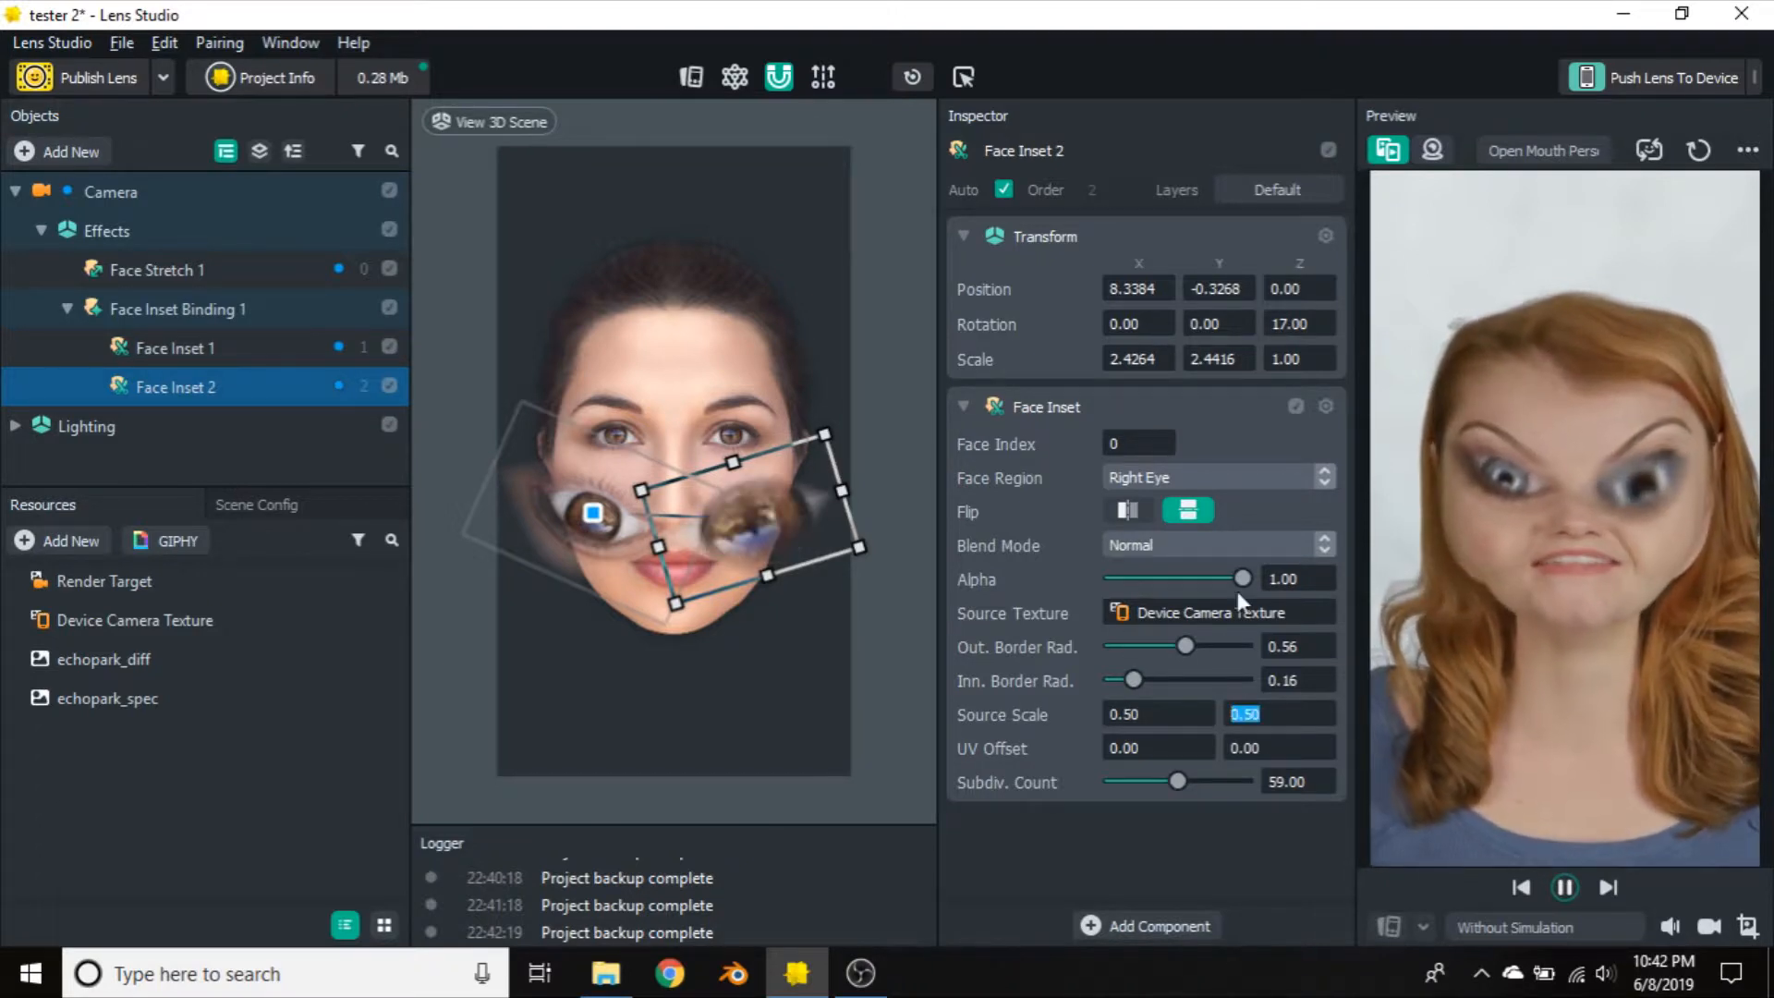
Return the Right Eye inset's source scale to 1.00 in both directions
{"action": "left_click_drag", "start_coordinate": [1146, 715], "coordinate": [959, 717]}
{"action": "type", "text": "1"}
{"action": "key", "text": "Tab"}
{"action": "type", "text": "1"}
{"action": "key", "text": "Tab"}
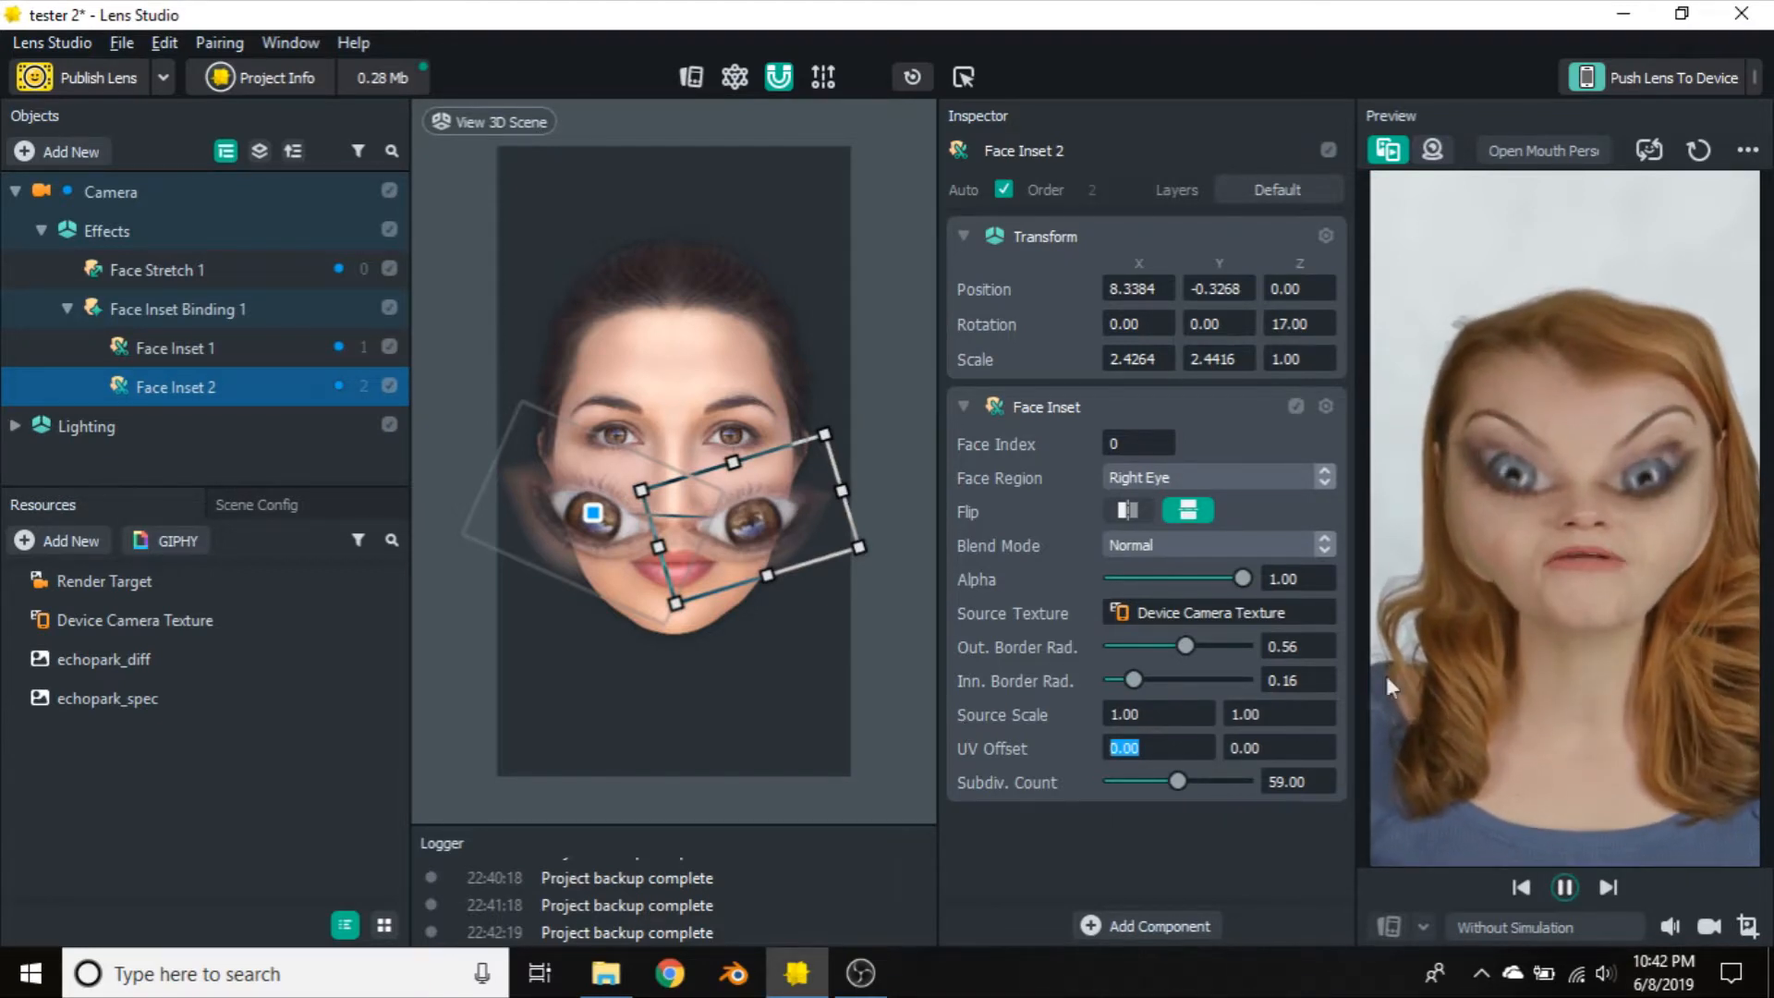
Try a source scale of 0.20 in both directions on the Right Eye inset
{"action": "left_click_drag", "start_coordinate": [1142, 716], "coordinate": [996, 742]}
{"action": "type", "text": ".2"}
{"action": "key", "text": "Tab"}
{"action": "type", "text": ".2"}
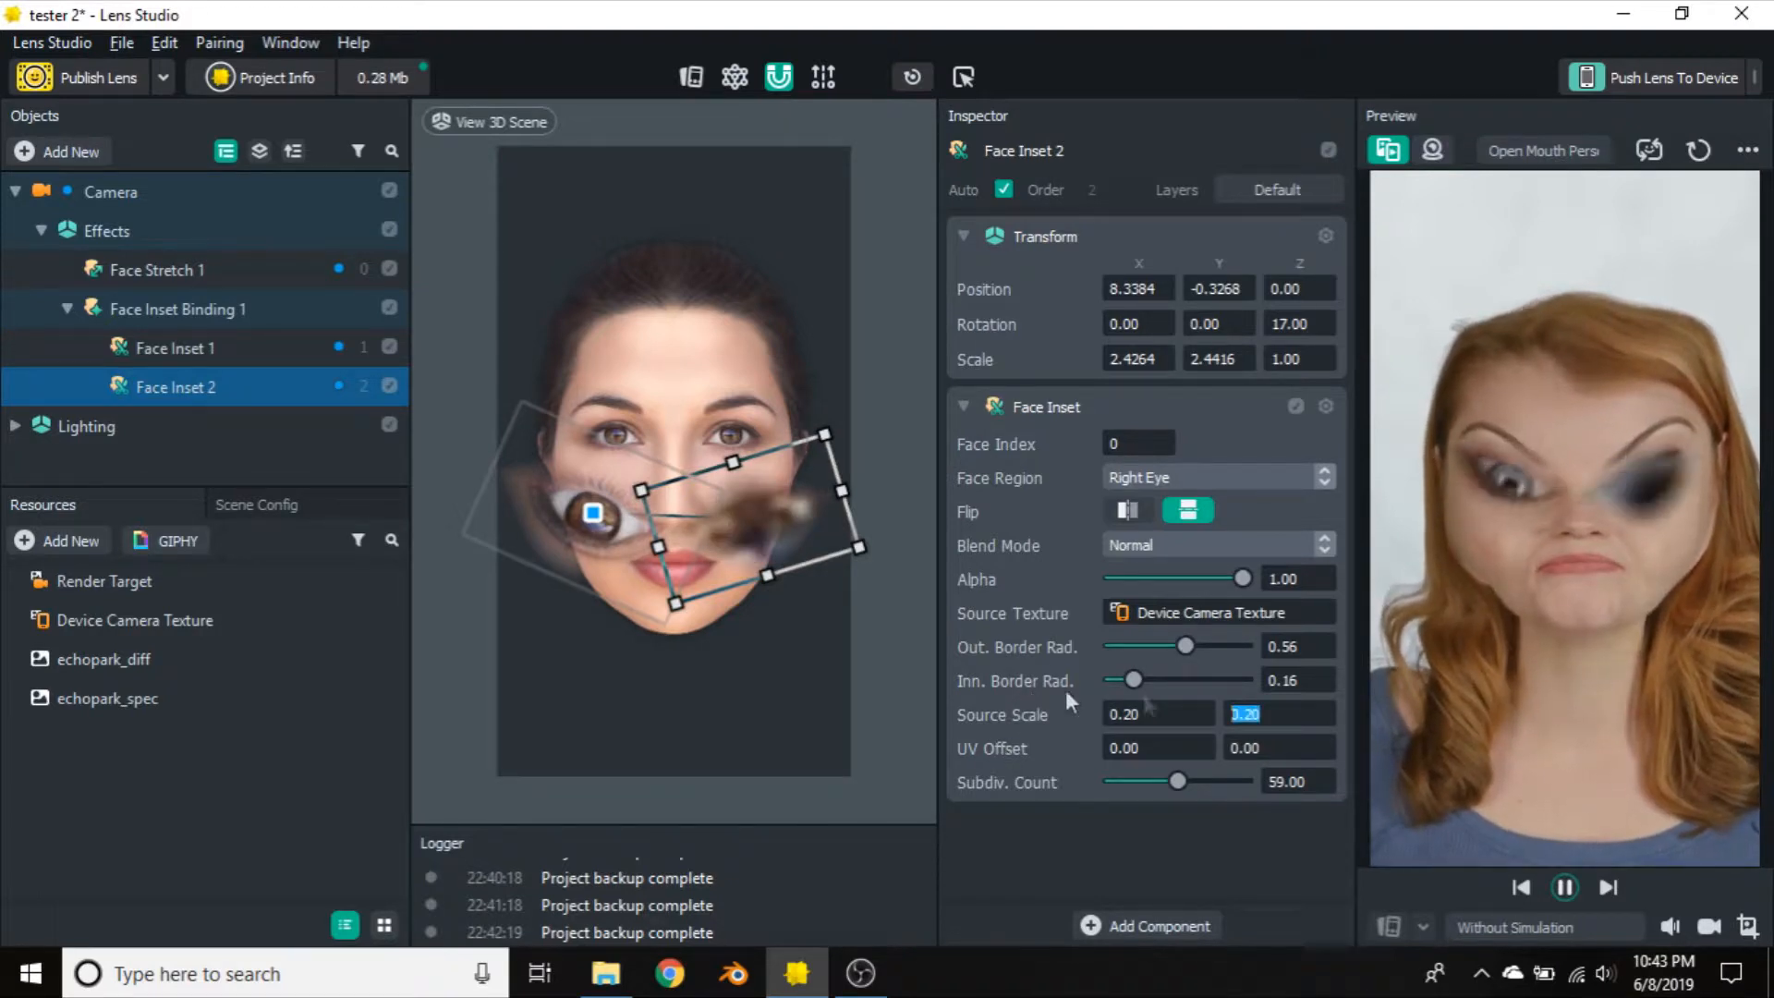
{"action": "left_click", "coordinate": [1099, 713]}
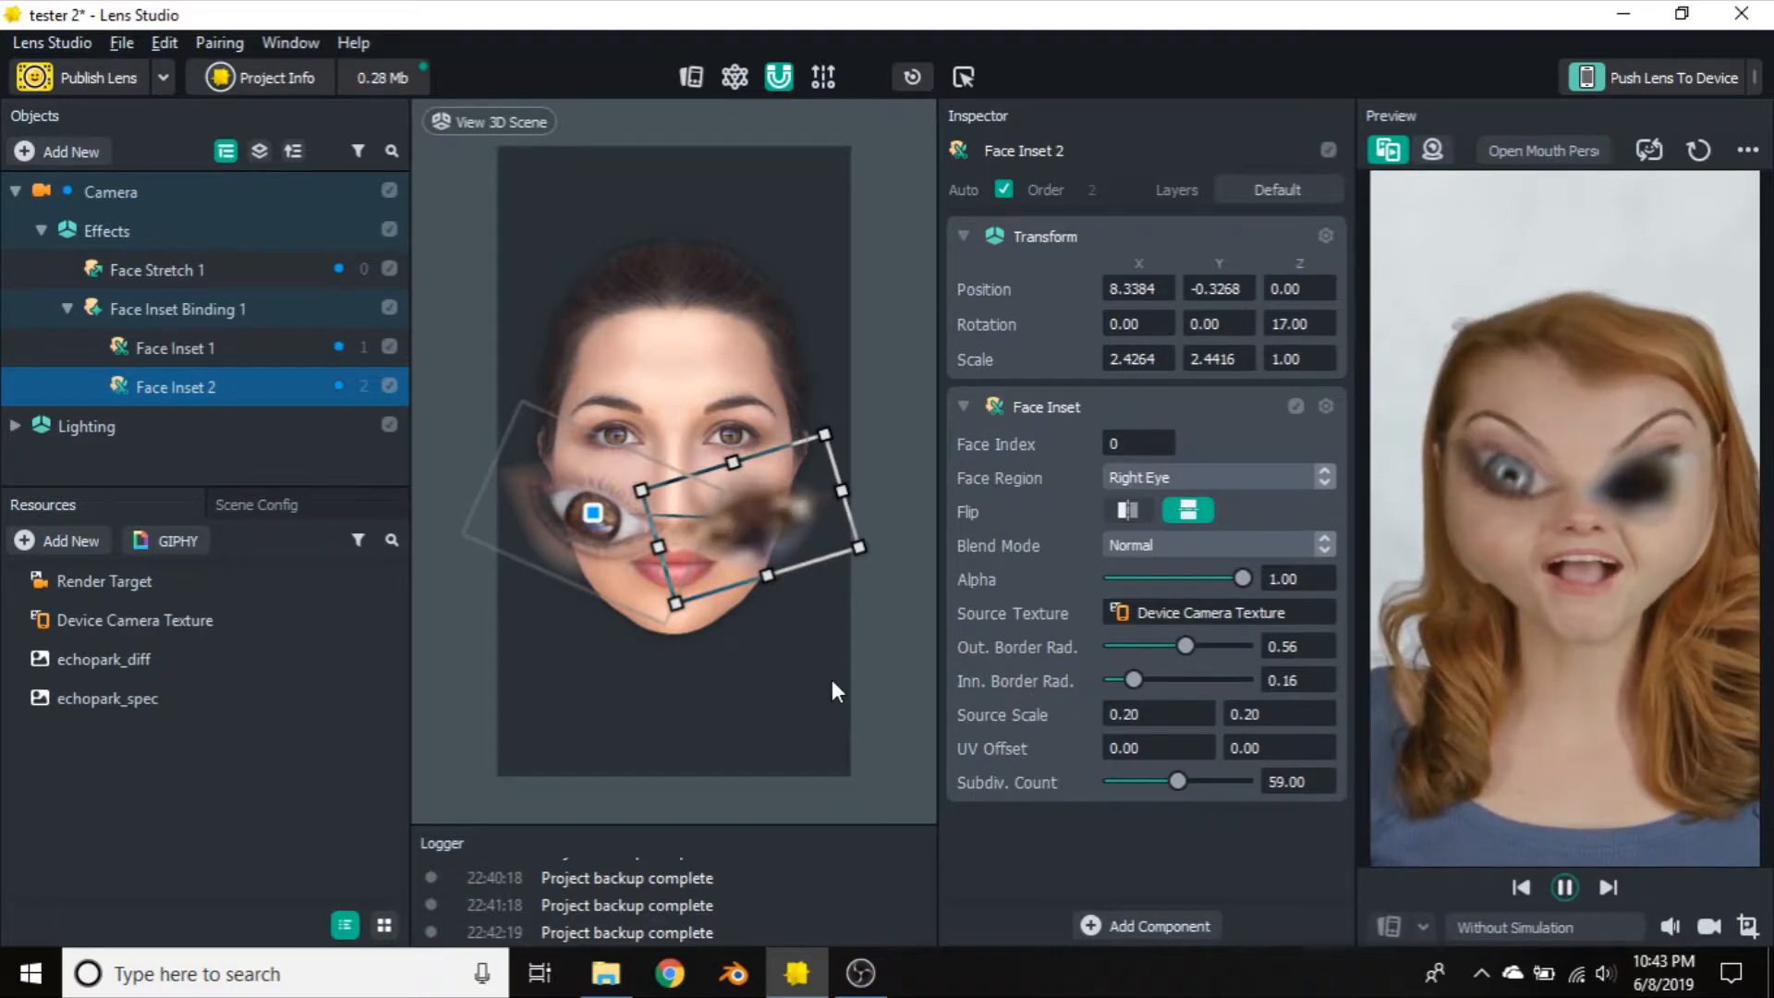
Change both source scale values of the Right Eye inset to 1.50
{"action": "left_click_drag", "start_coordinate": [1146, 714], "coordinate": [1029, 727]}
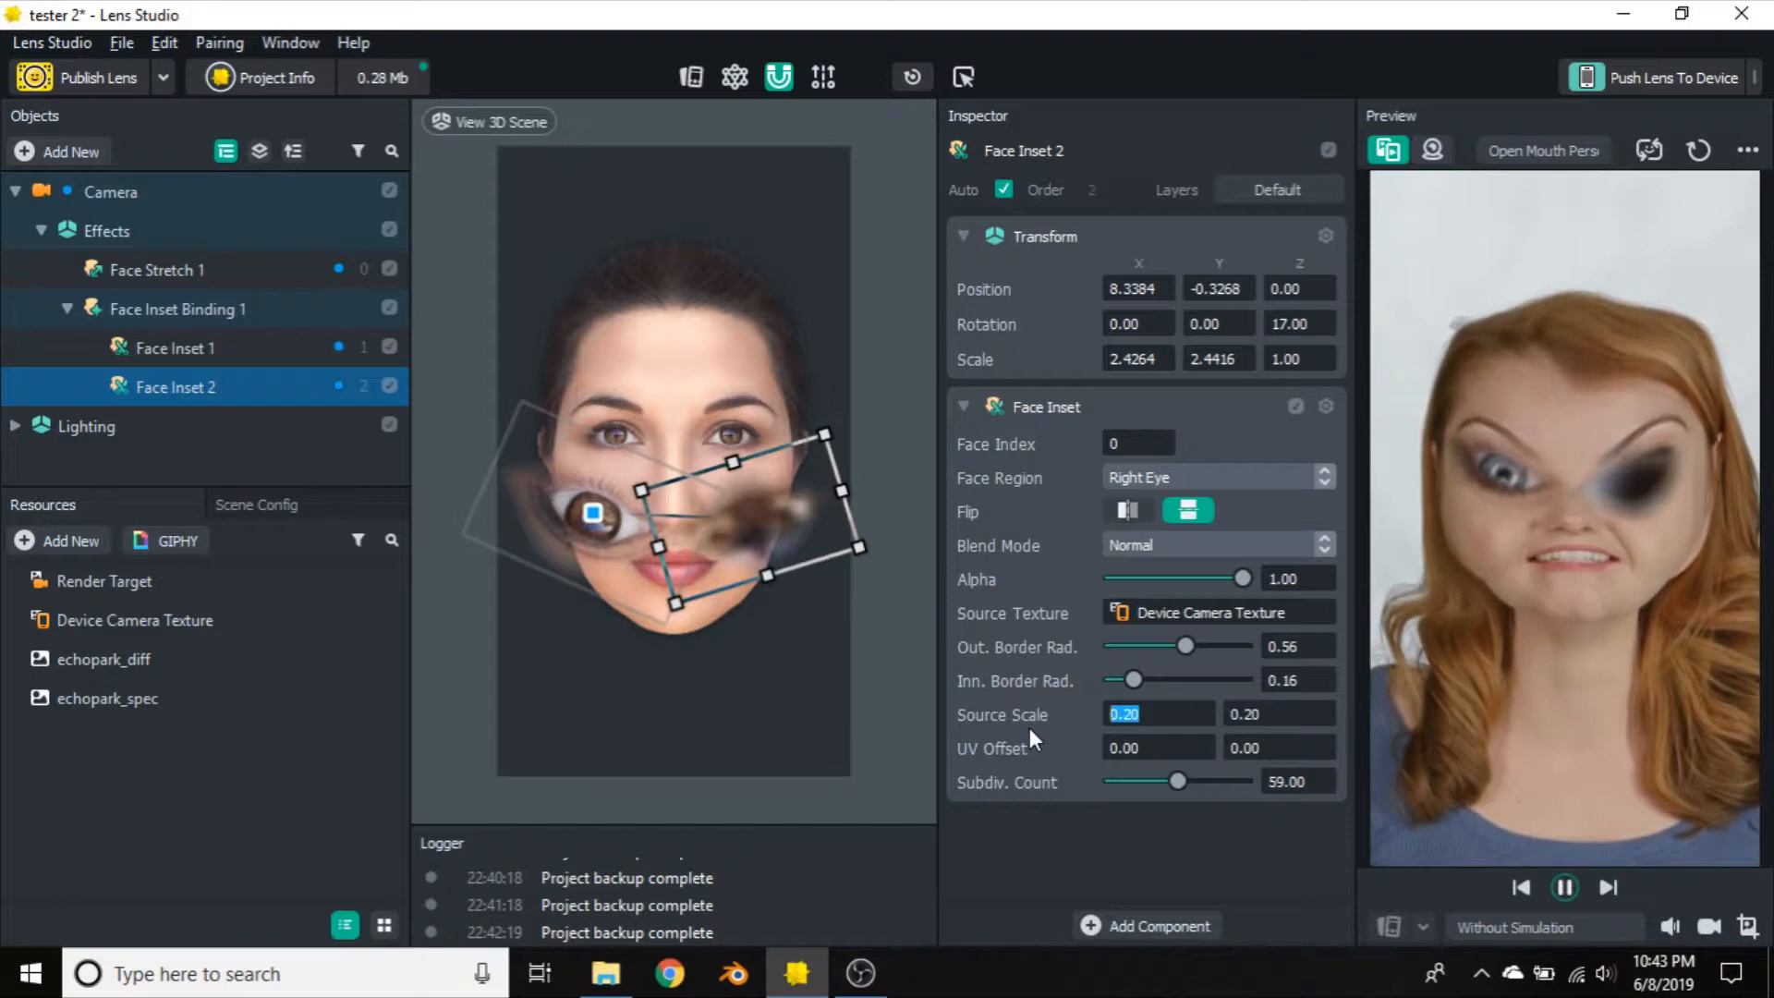
{"action": "type", "text": "1.5"}
{"action": "key", "text": "Tab"}
{"action": "type", "text": "1.5"}
{"action": "key", "text": "Return"}
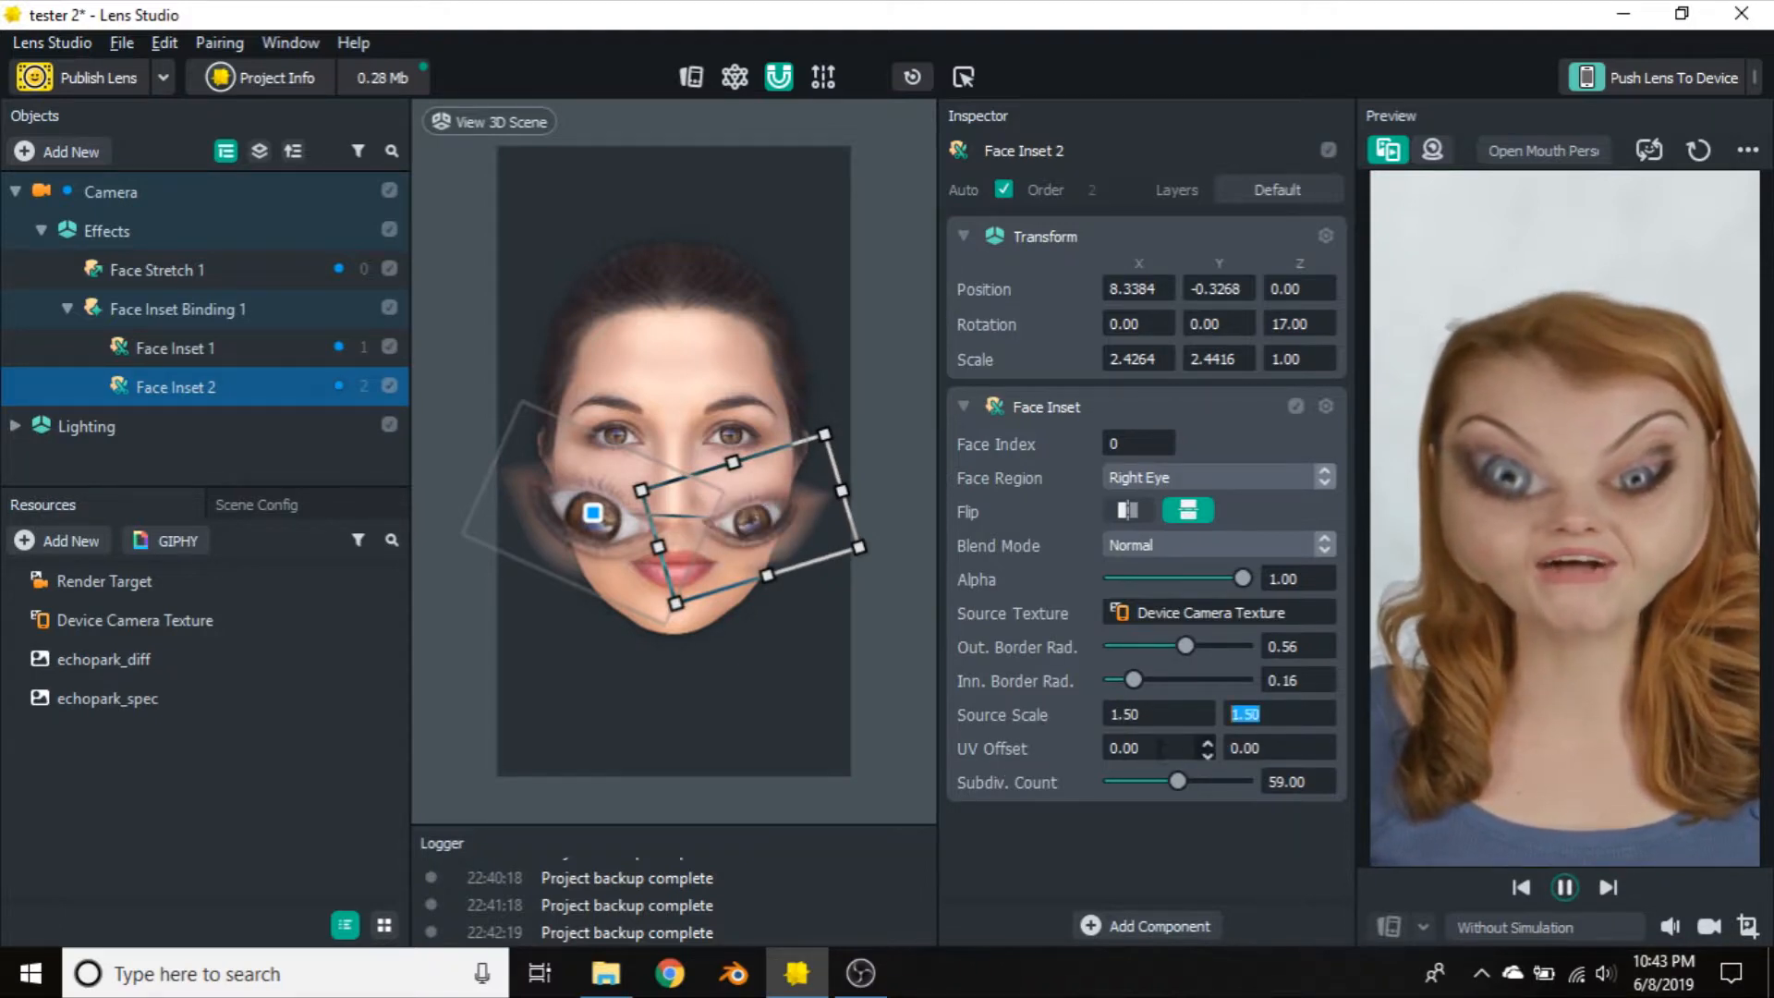
Try horizontal UV offsets from 0.20 to -0.20 and a vertical offset of 0.20 on the Right Eye inset, resetting both to 0.00
{"action": "left_click", "coordinate": [1207, 742]}
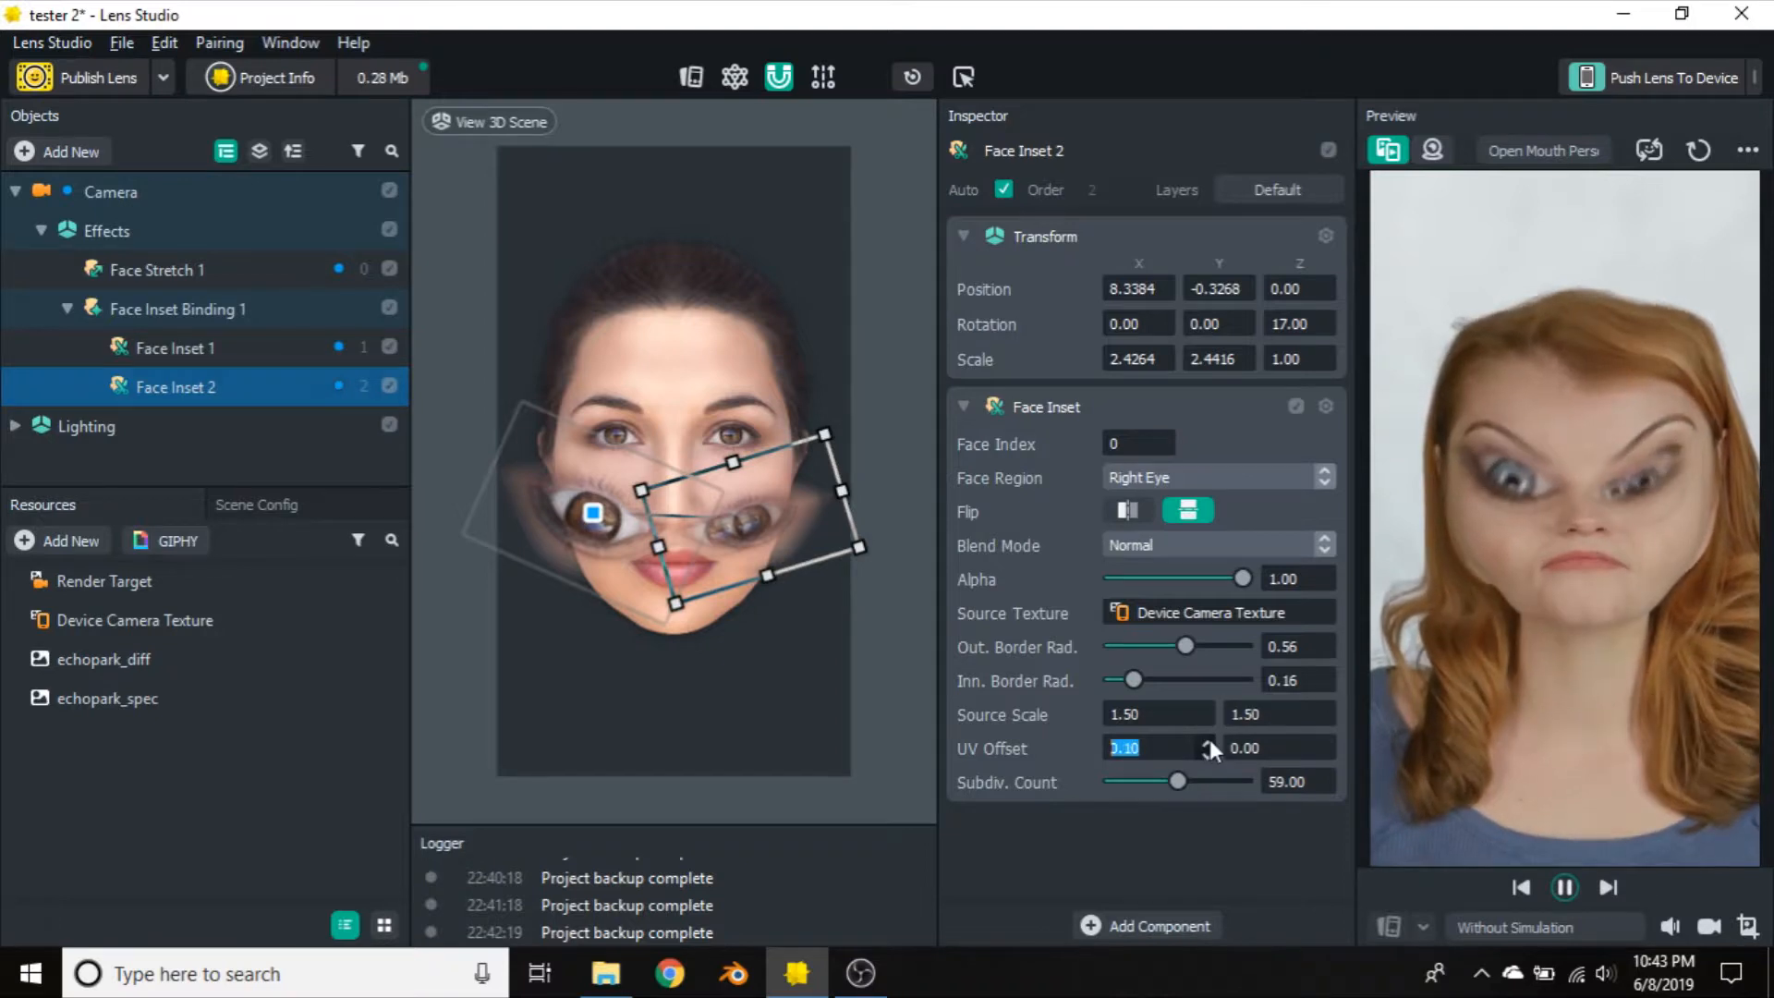
{"action": "left_click", "coordinate": [1208, 741]}
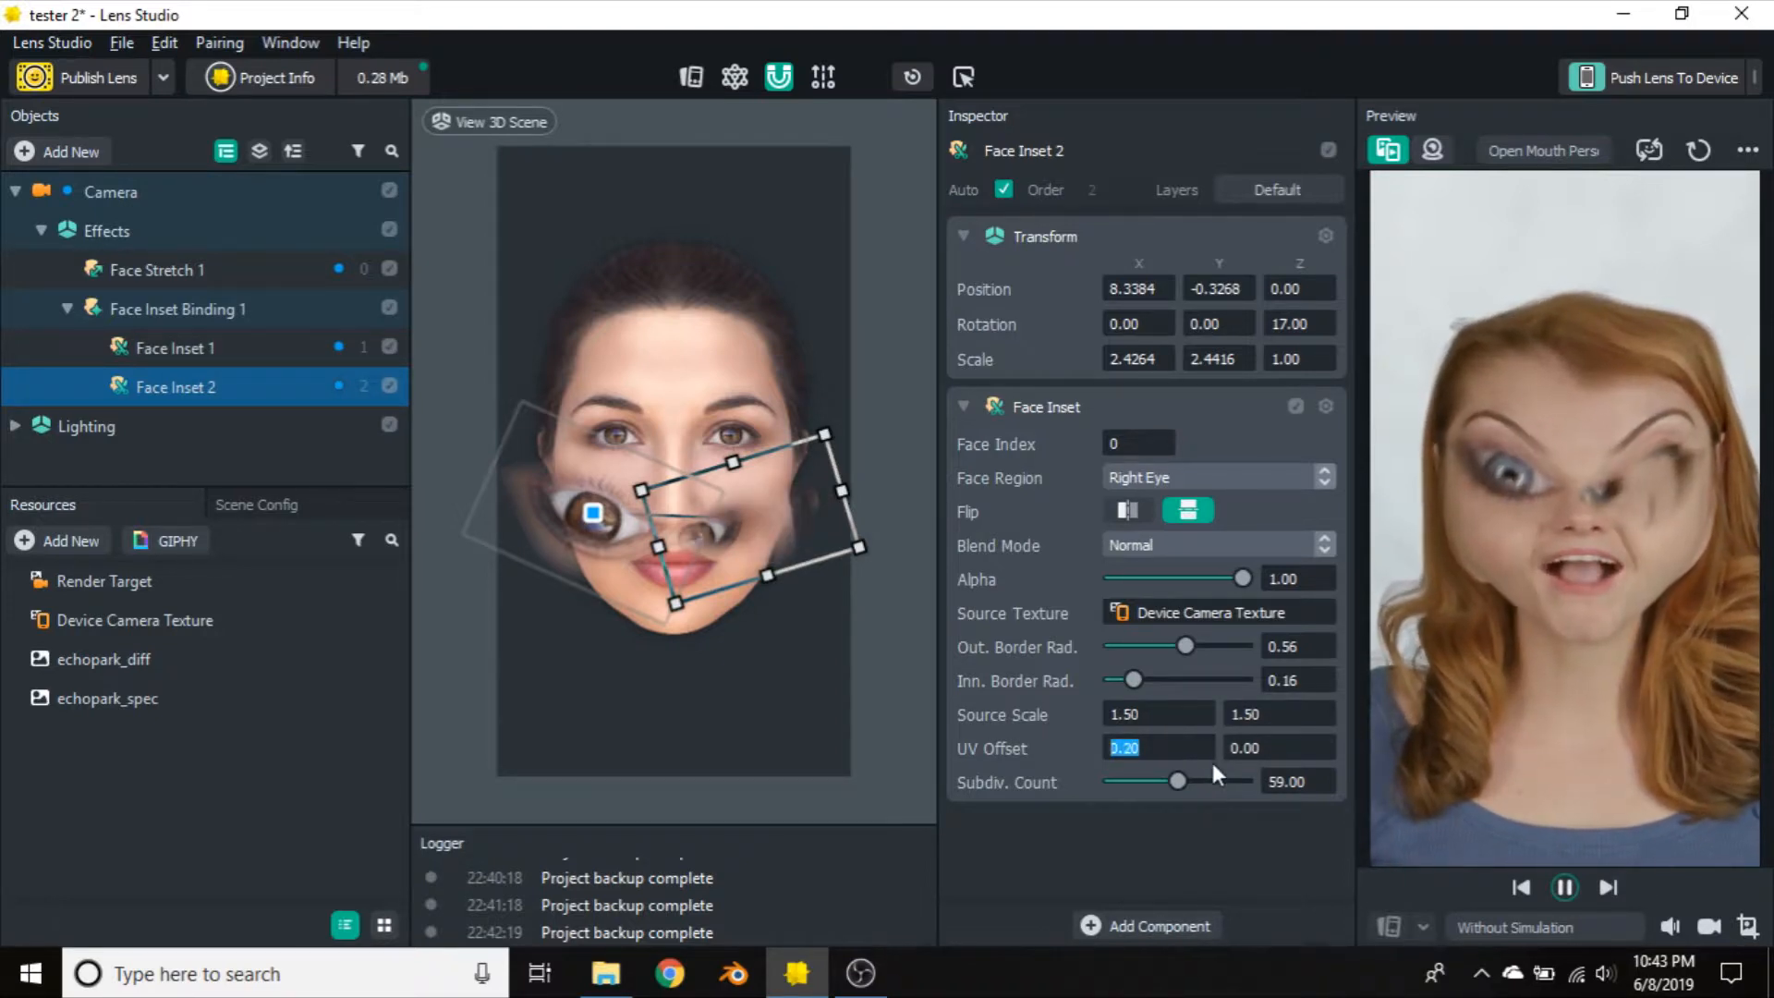
{"action": "left_click", "coordinate": [1208, 752]}
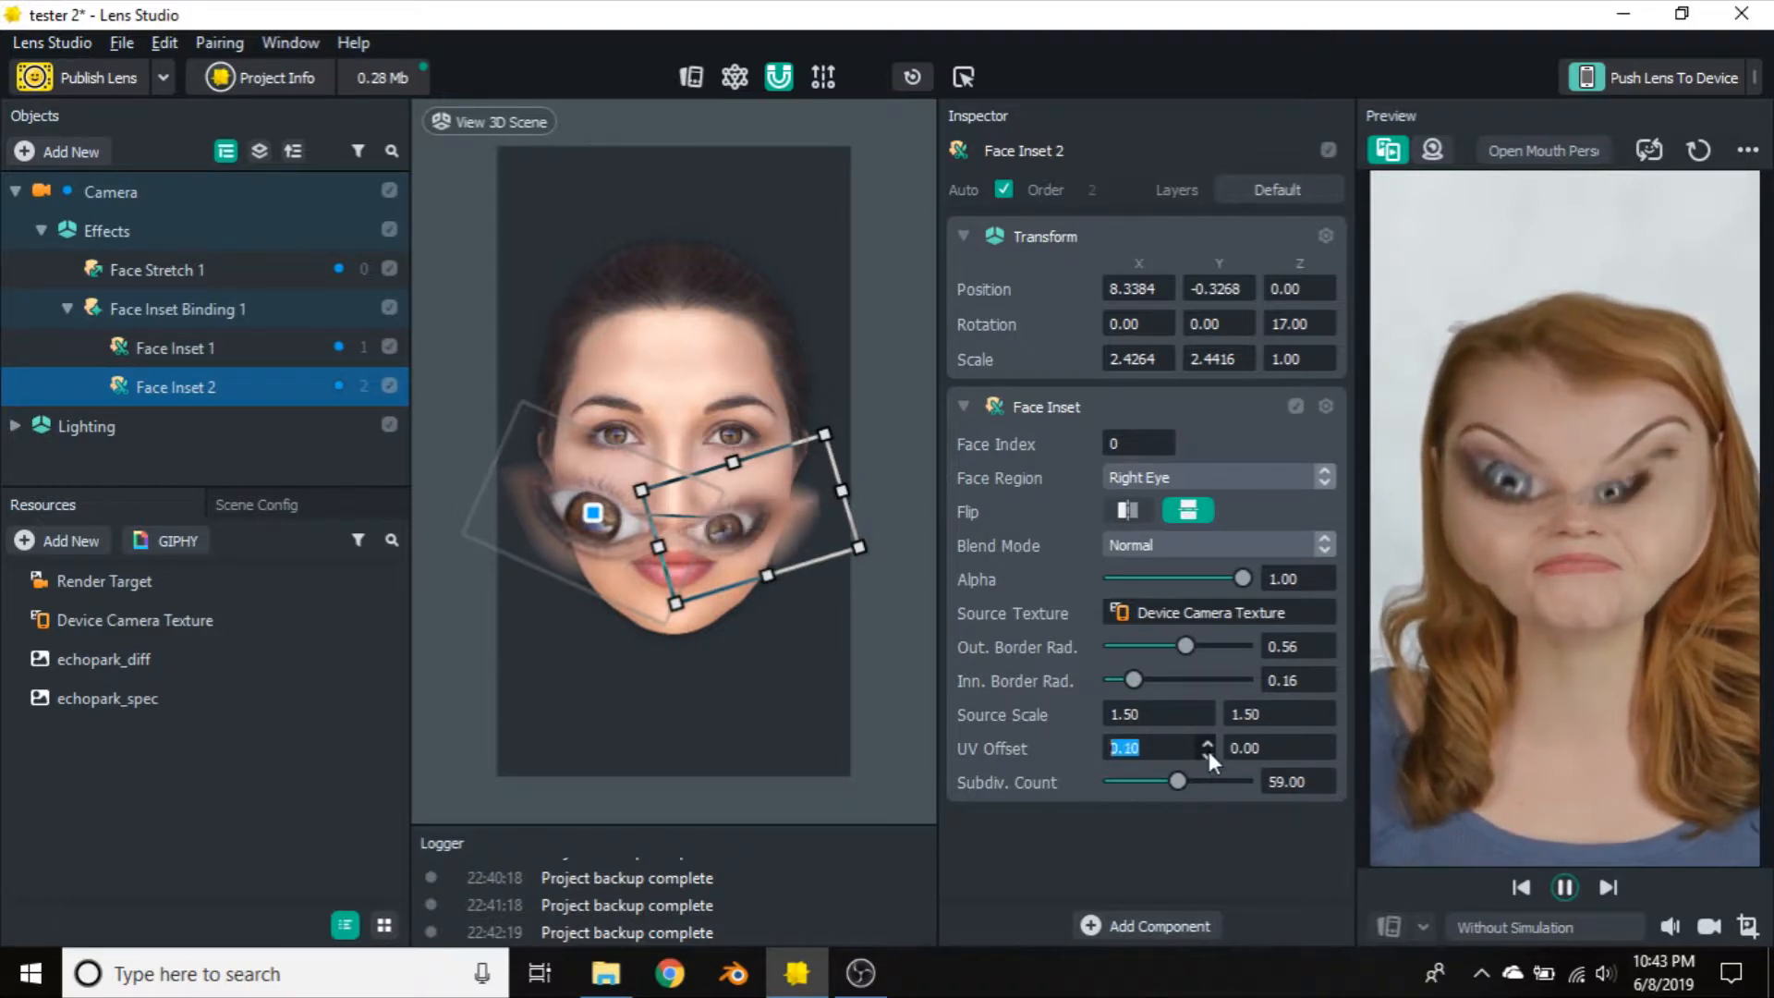
{"action": "left_click", "coordinate": [1208, 753]}
{"action": "left_click", "coordinate": [1208, 753]}
{"action": "left_click", "coordinate": [1209, 752]}
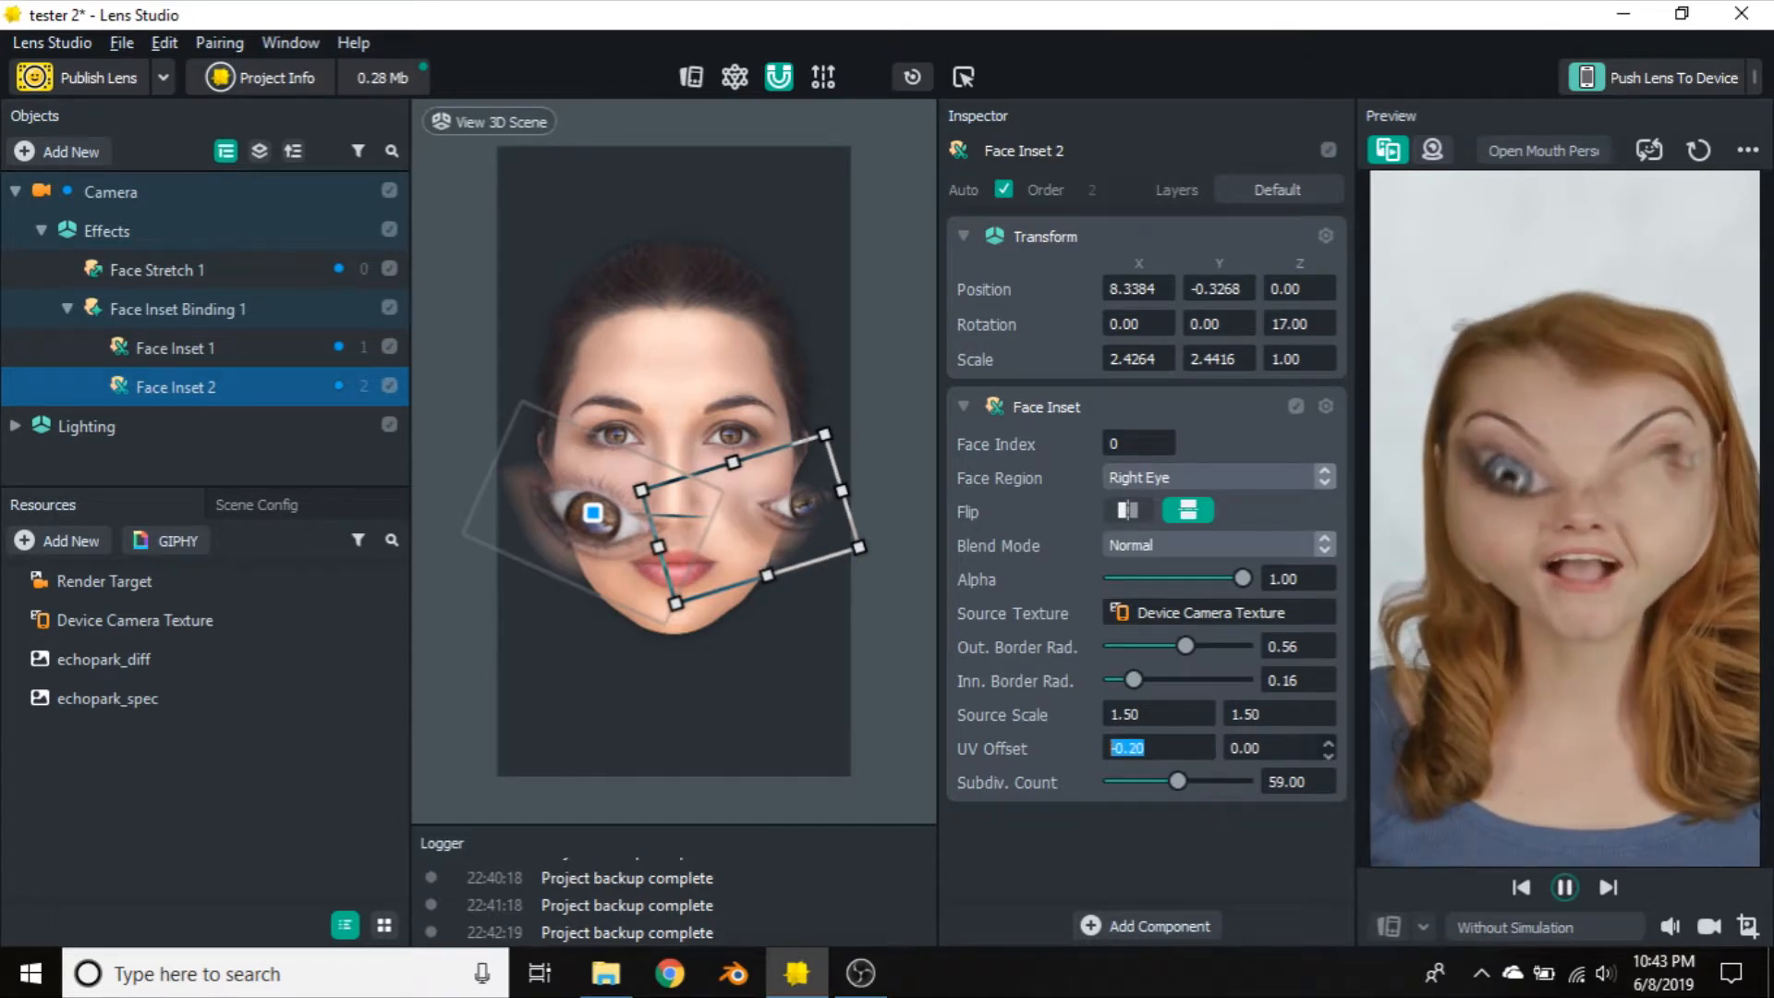
{"action": "left_click", "coordinate": [1206, 742]}
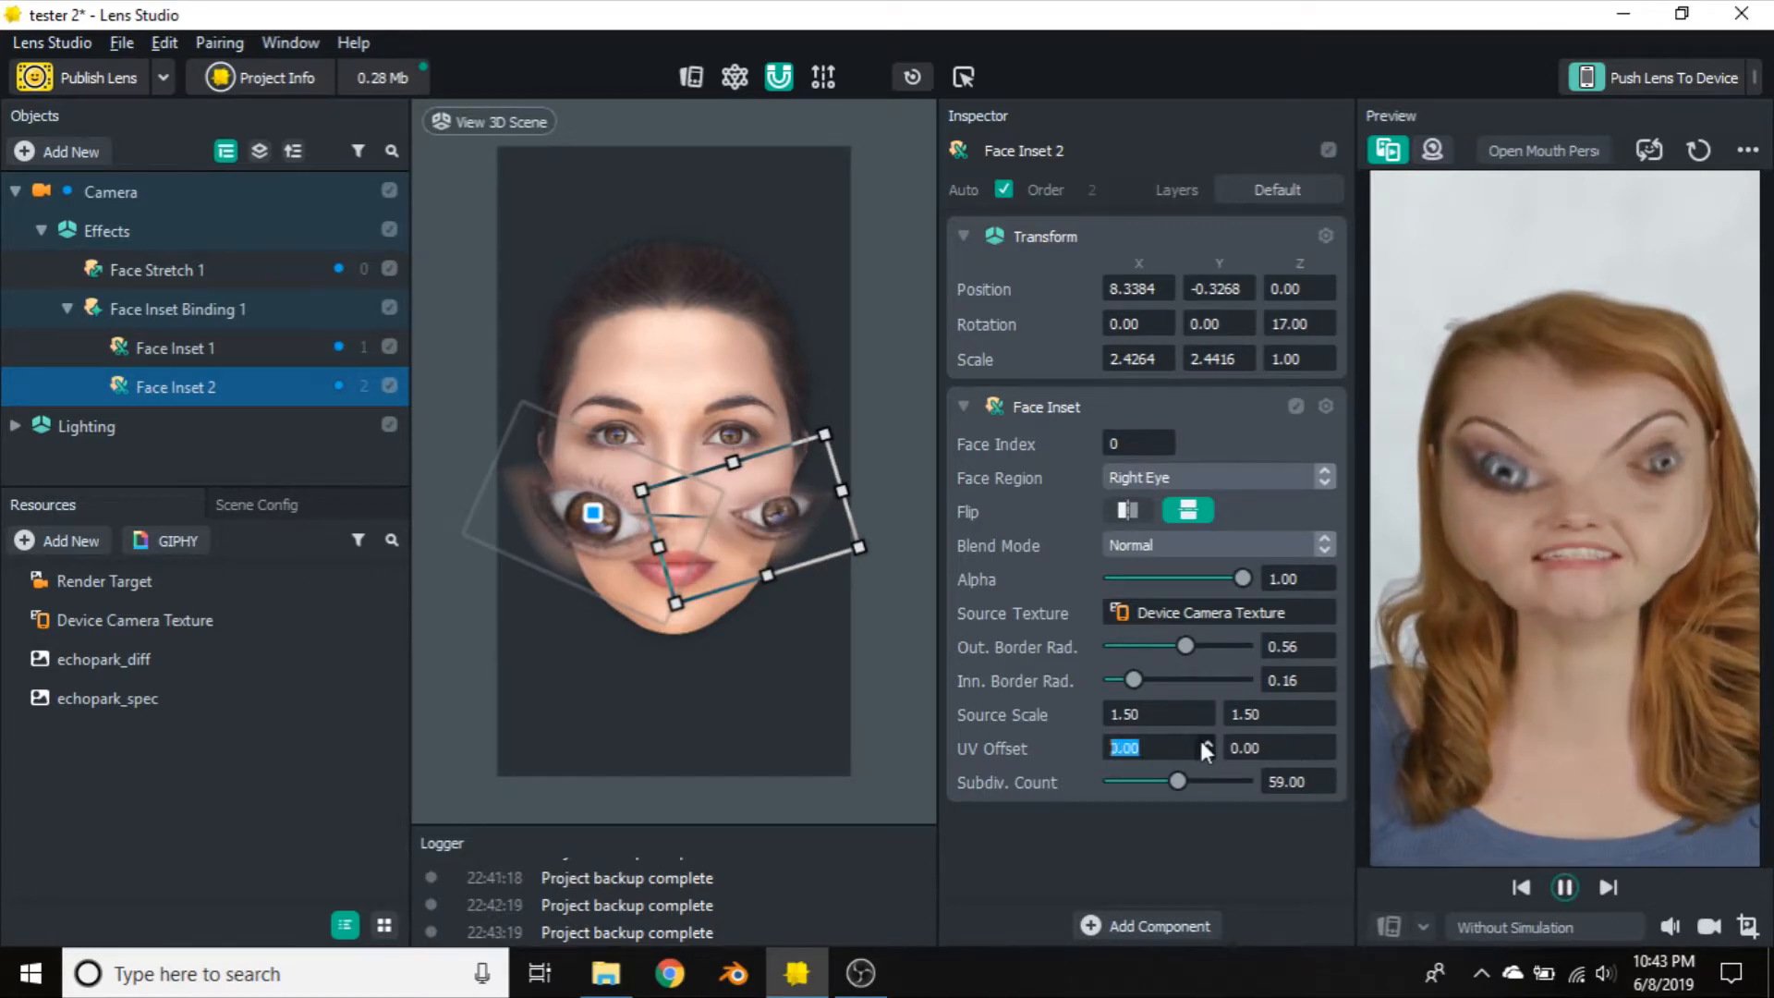
{"action": "left_click", "coordinate": [1206, 741]}
{"action": "left_click", "coordinate": [1330, 742]}
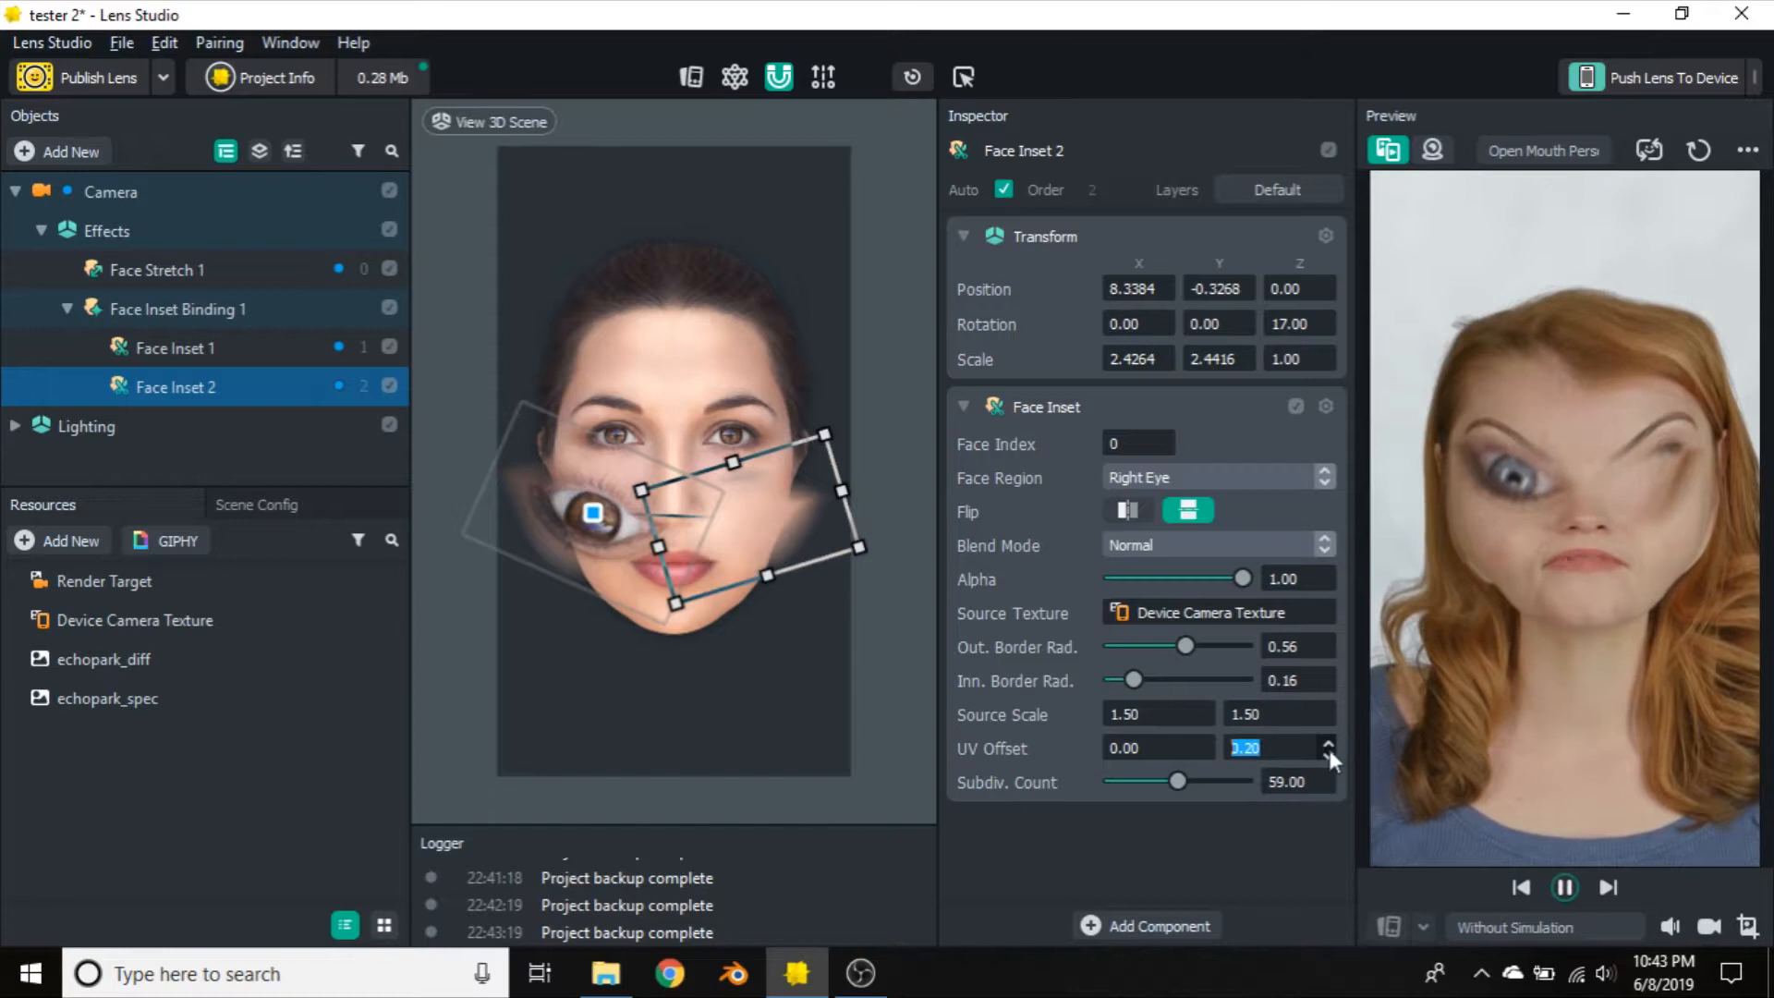
{"action": "left_click", "coordinate": [1328, 751]}
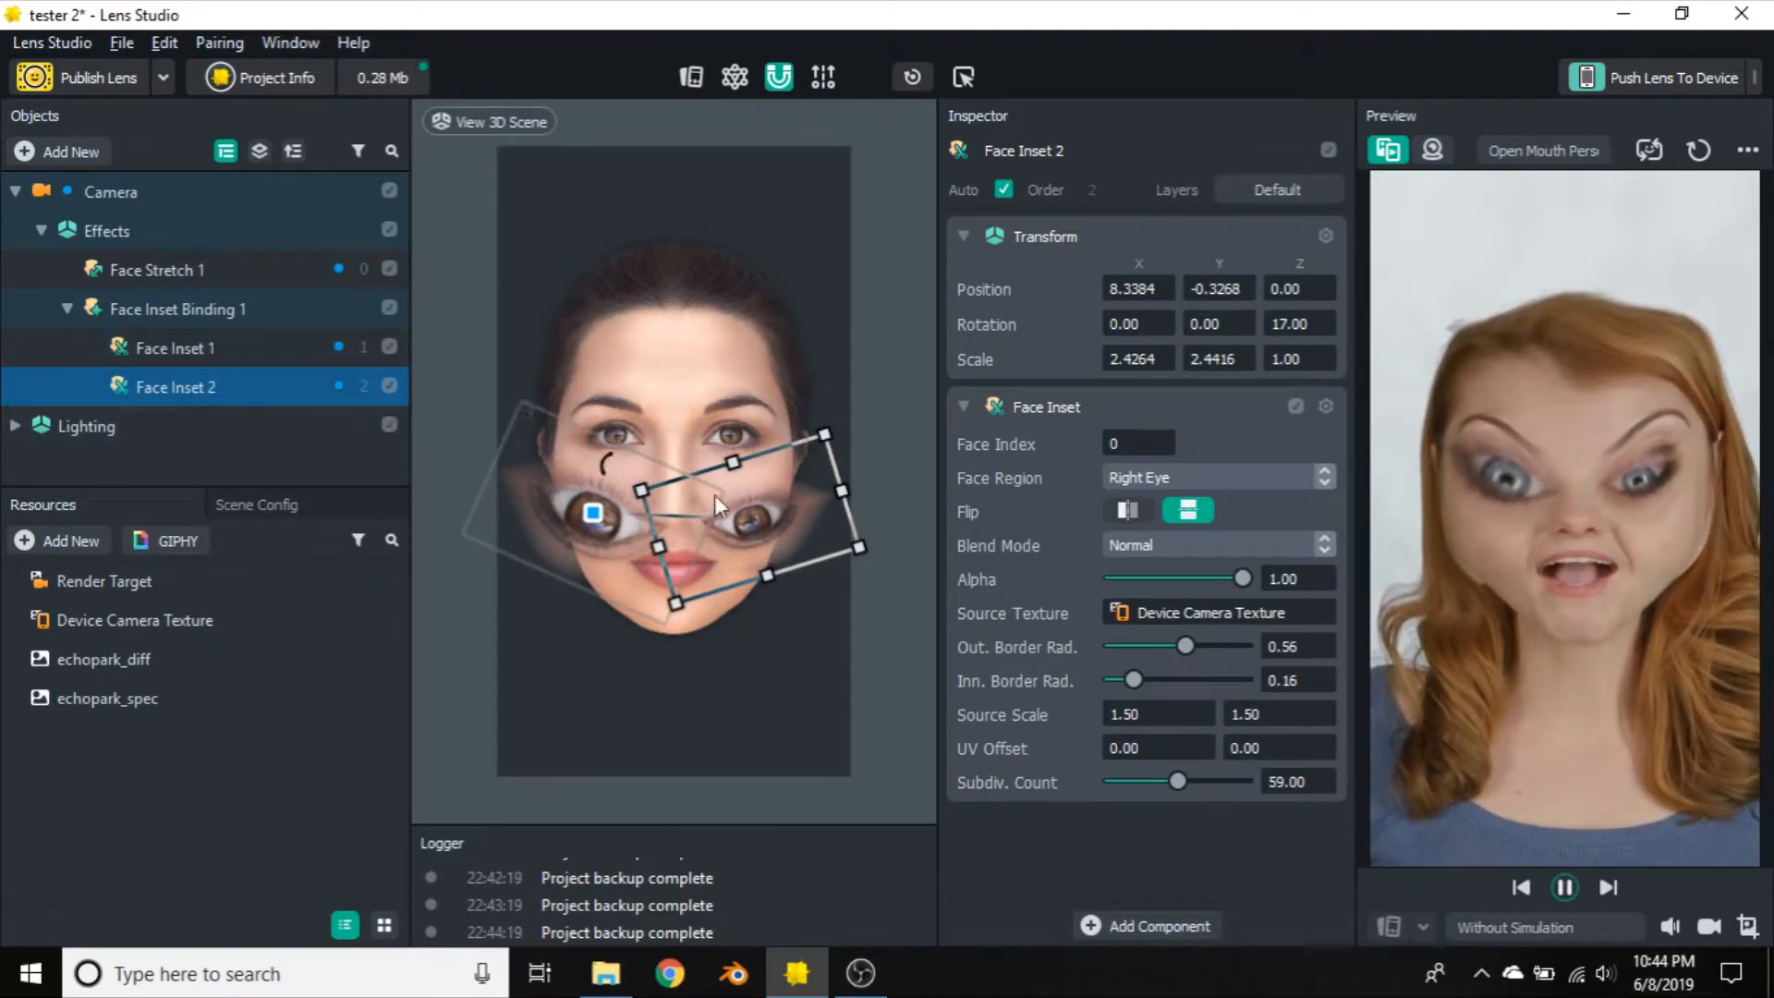
Select Face Inset Binding 1 and examine its head binding settings and the insets nested under it
{"action": "right_click", "coordinate": [235, 307]}
{"action": "left_click", "coordinate": [159, 312]}
{"action": "left_click", "coordinate": [166, 312]}
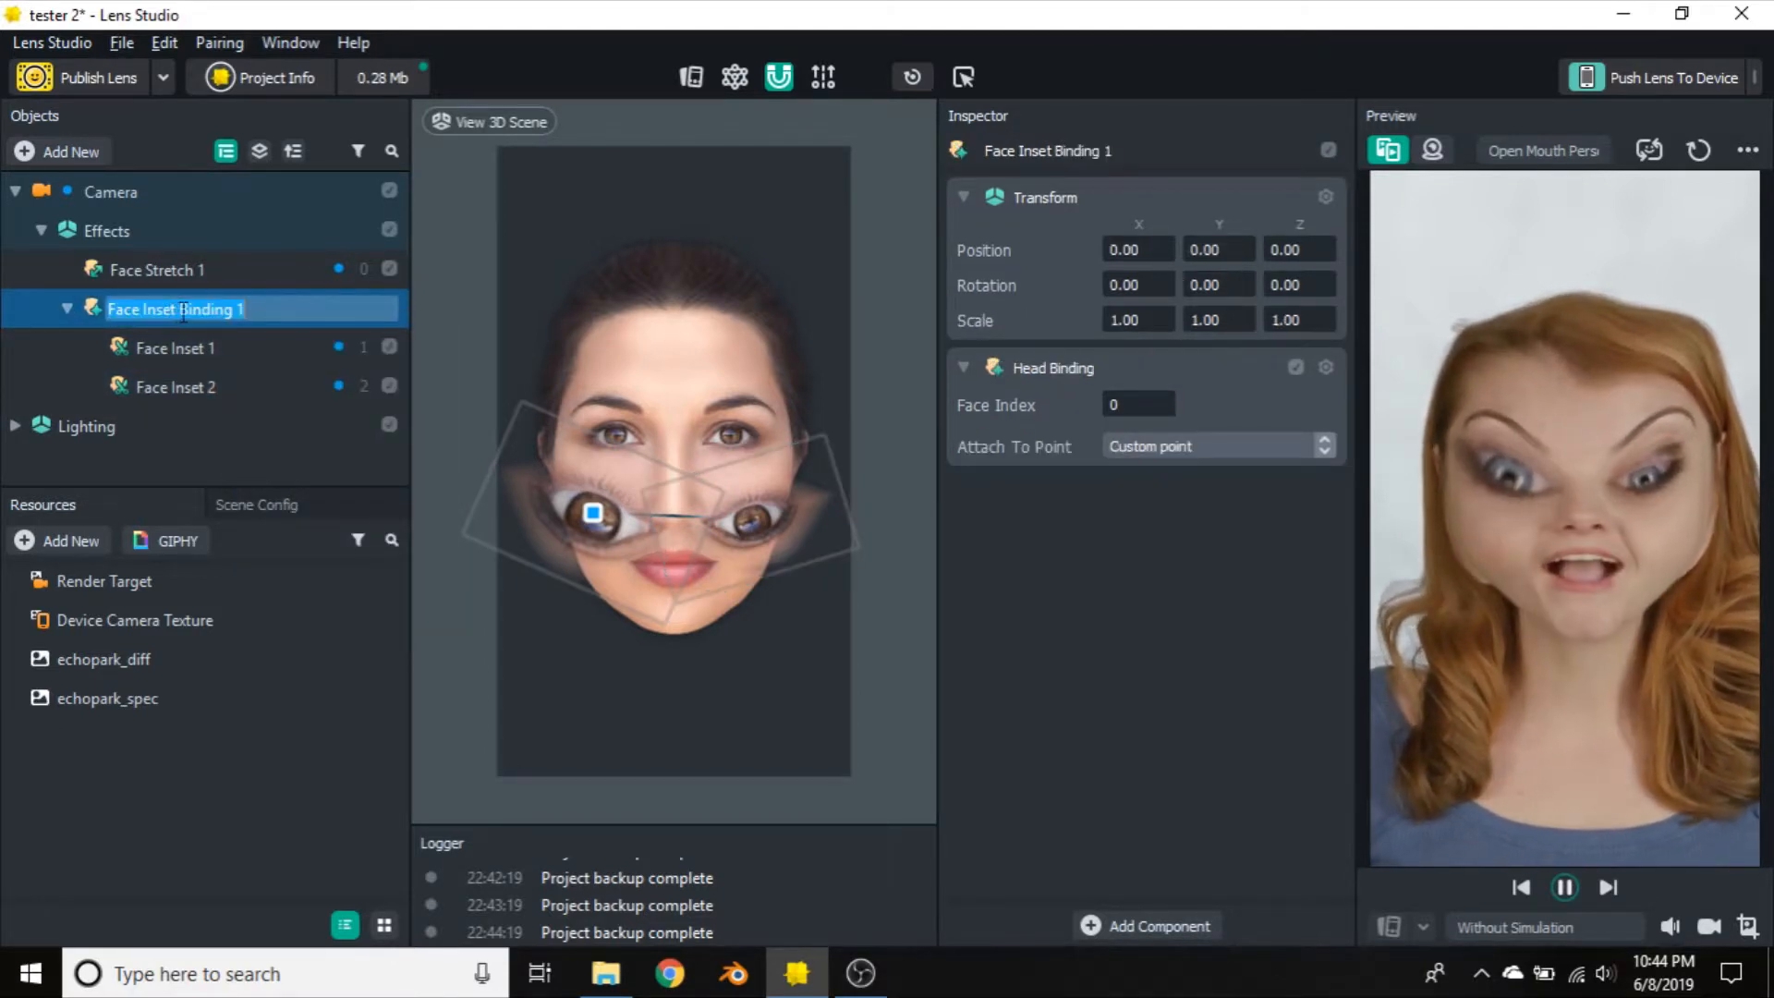
{"action": "left_click", "coordinate": [169, 351]}
{"action": "left_click", "coordinate": [169, 312]}
{"action": "left_click", "coordinate": [59, 307]}
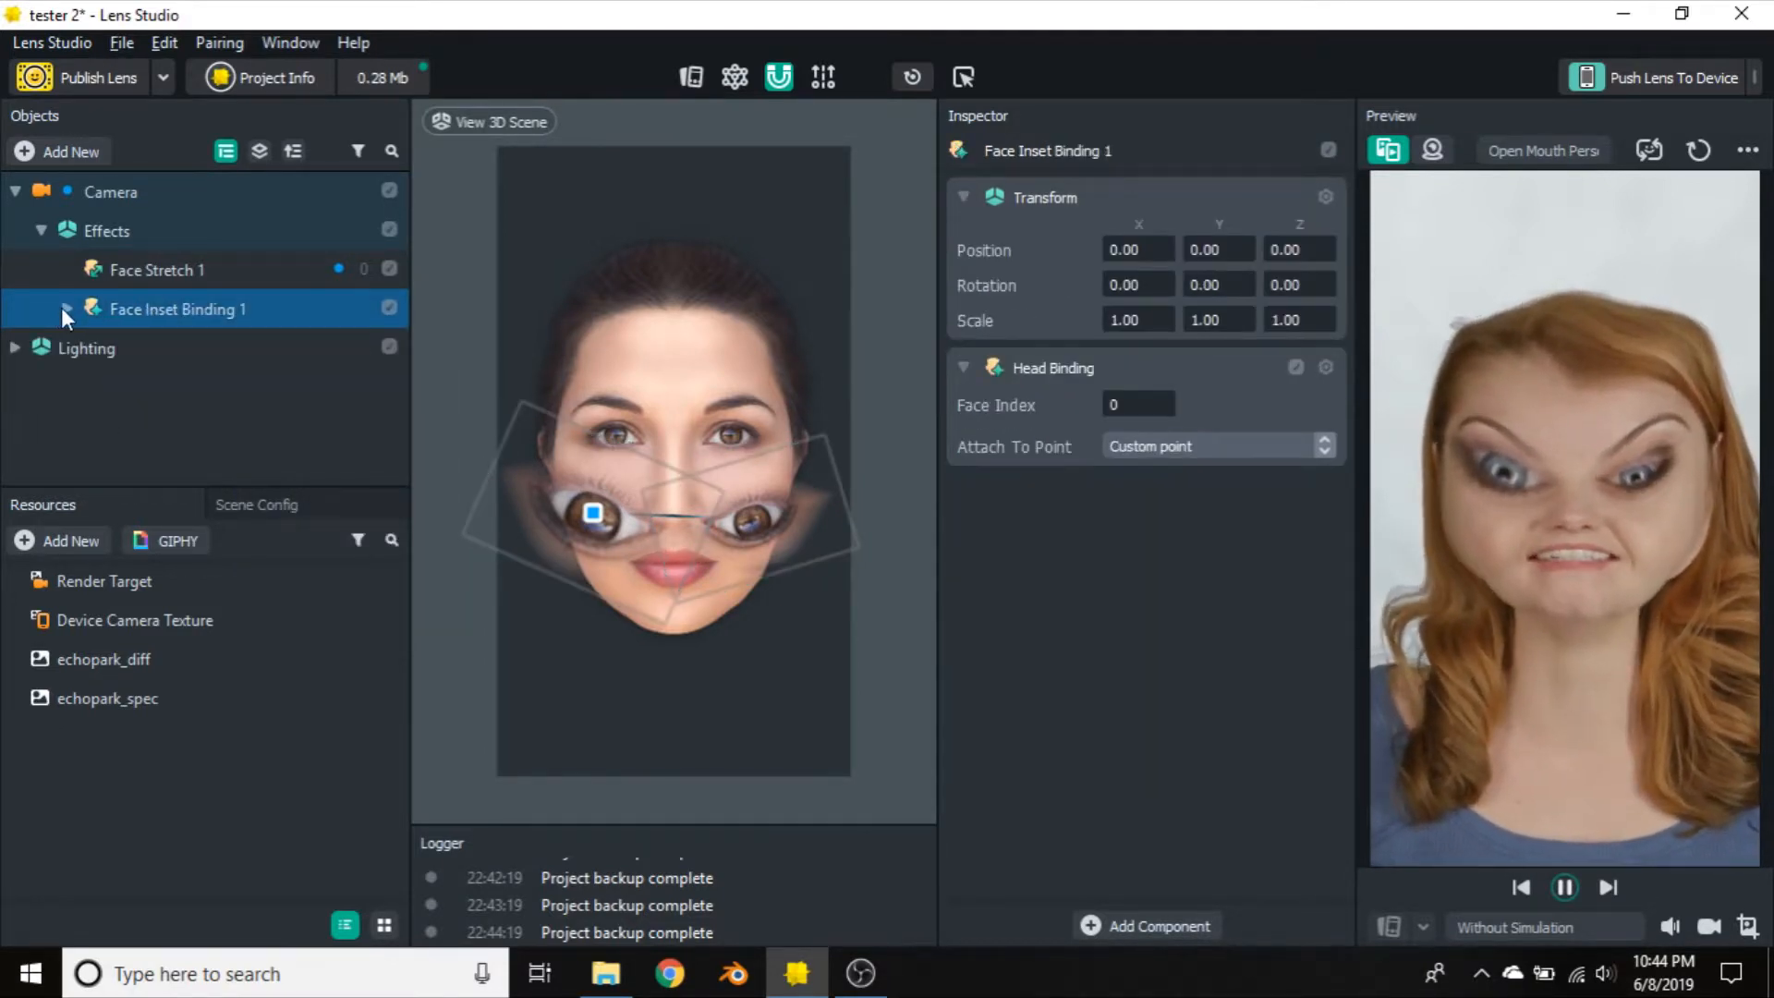
{"action": "left_click", "coordinate": [65, 307]}
{"action": "left_click", "coordinate": [66, 308]}
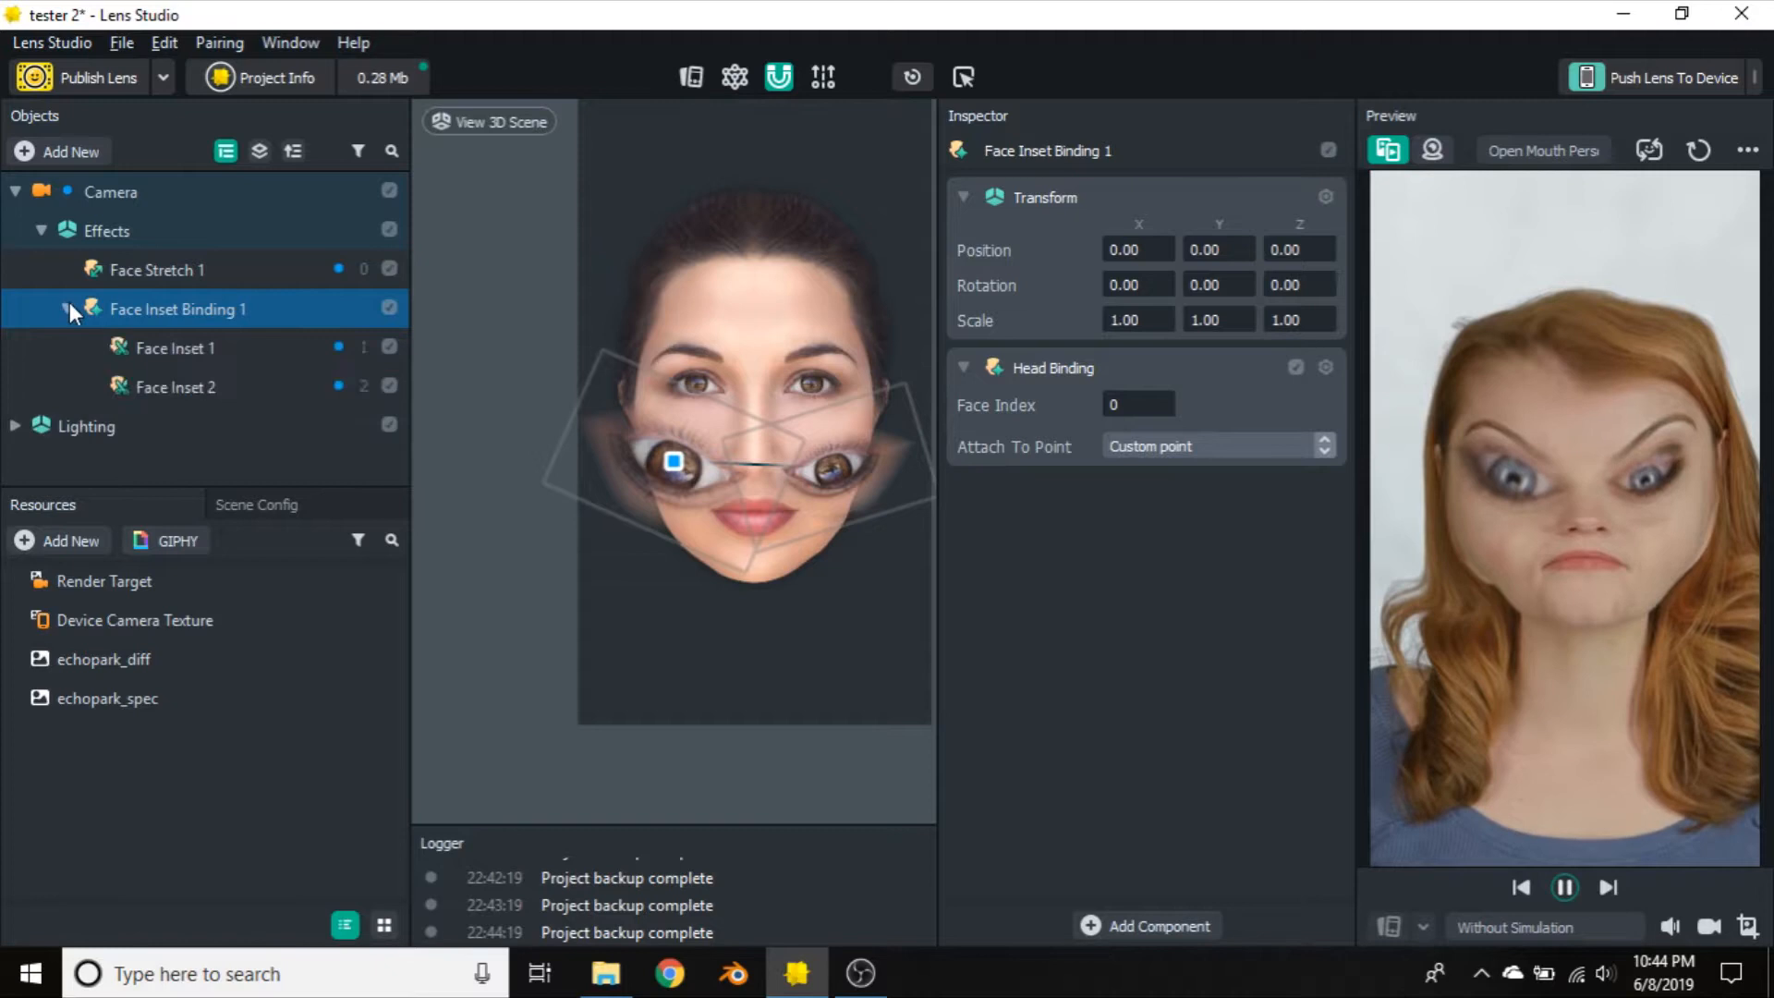
Delete Face Inset Binding 1 together with its nested insets from the Effects group
{"action": "left_click", "coordinate": [66, 308]}
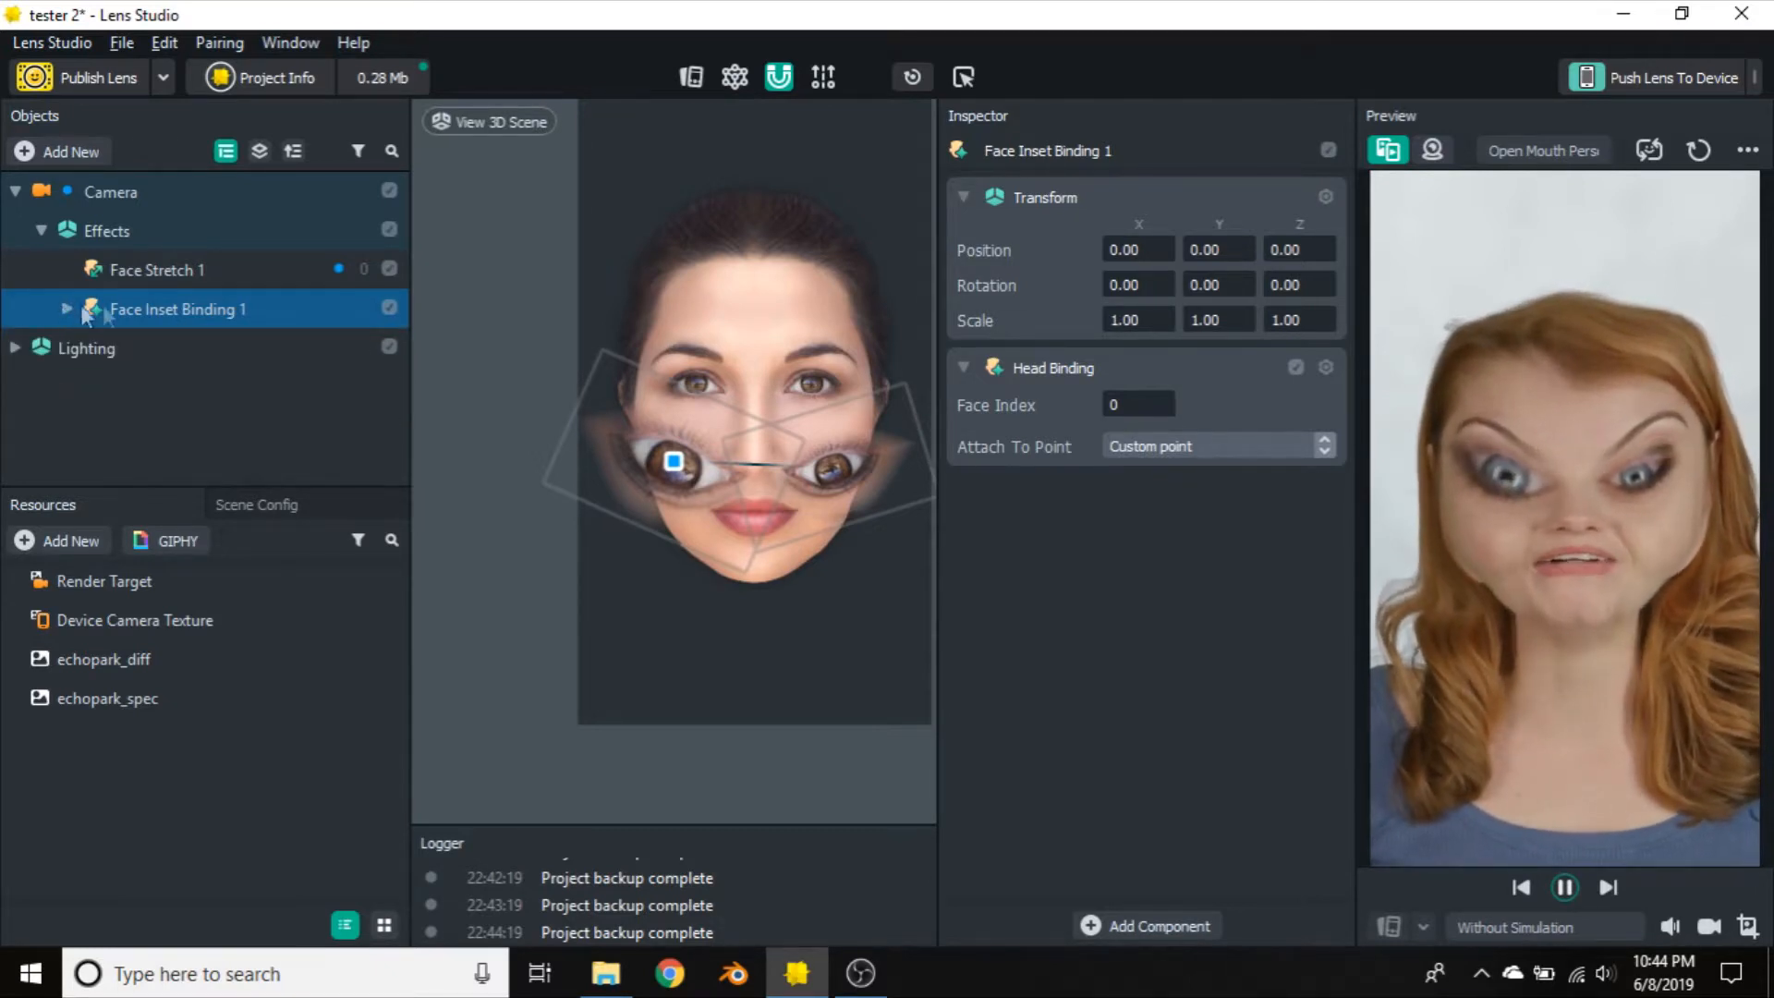
{"action": "right_click", "coordinate": [166, 308]}
{"action": "left_click", "coordinate": [284, 506]}
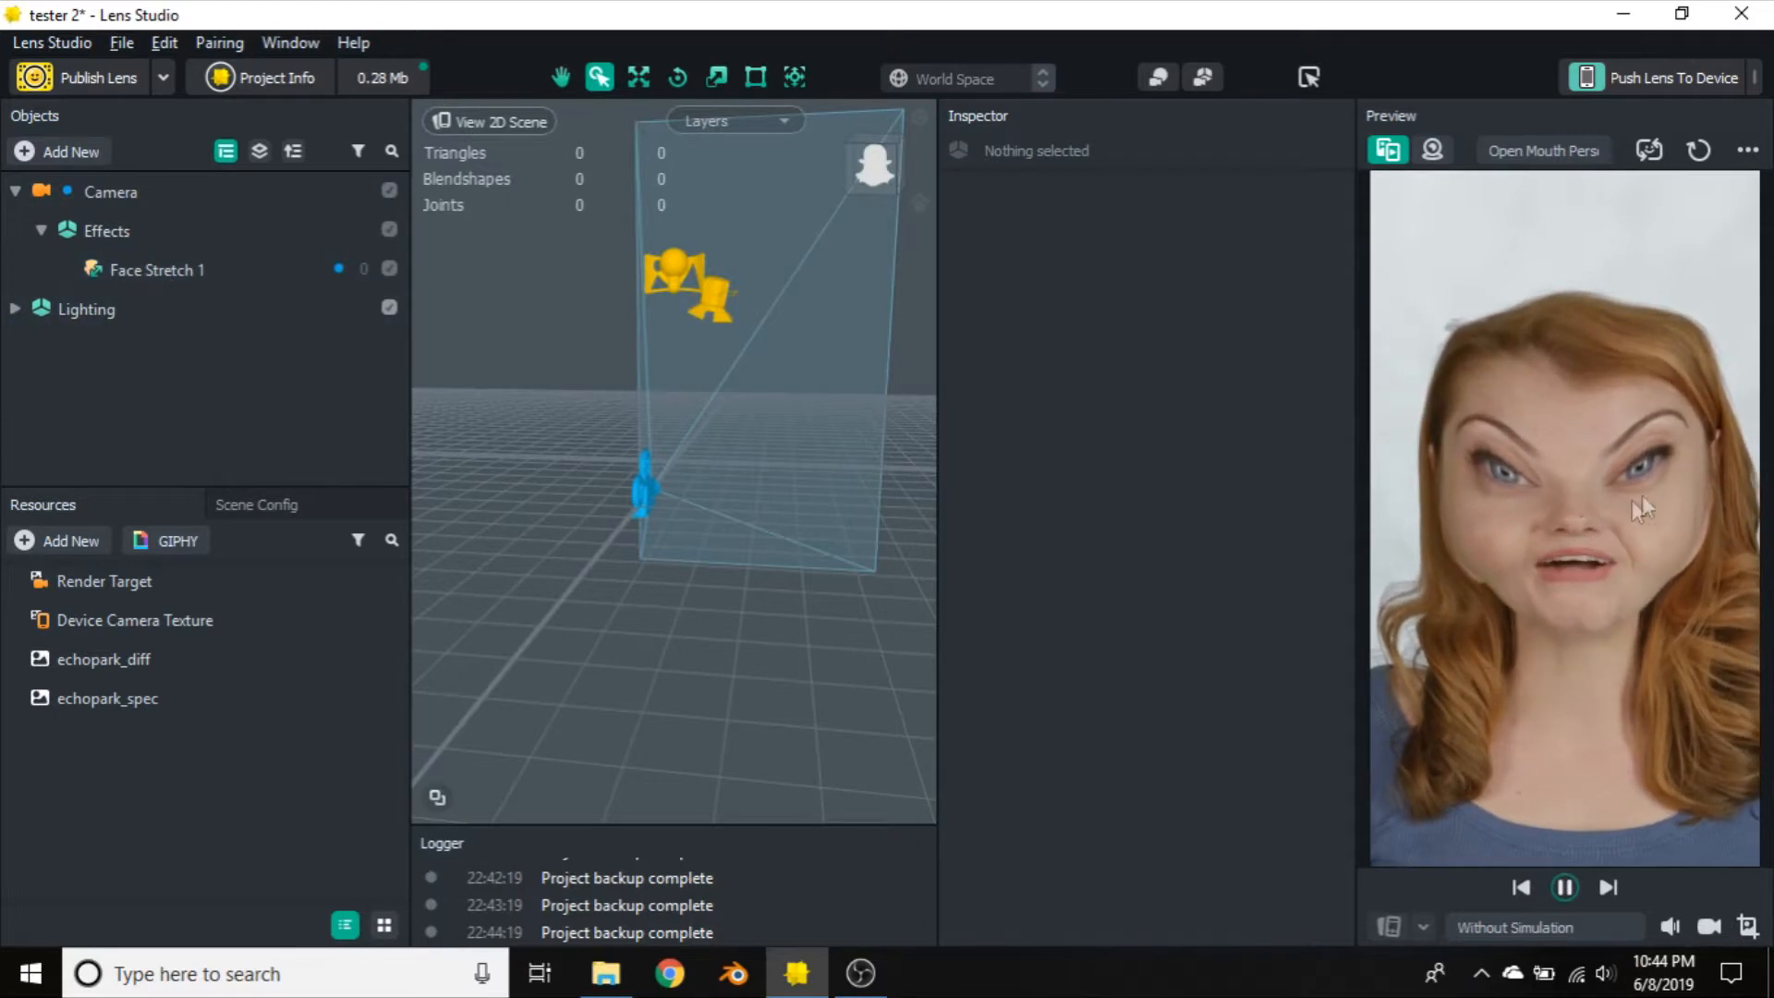
Add a Face Liquify effect and expand it to show its two nested liquify objects
{"action": "left_click", "coordinate": [59, 147]}
{"action": "left_click", "coordinate": [110, 393]}
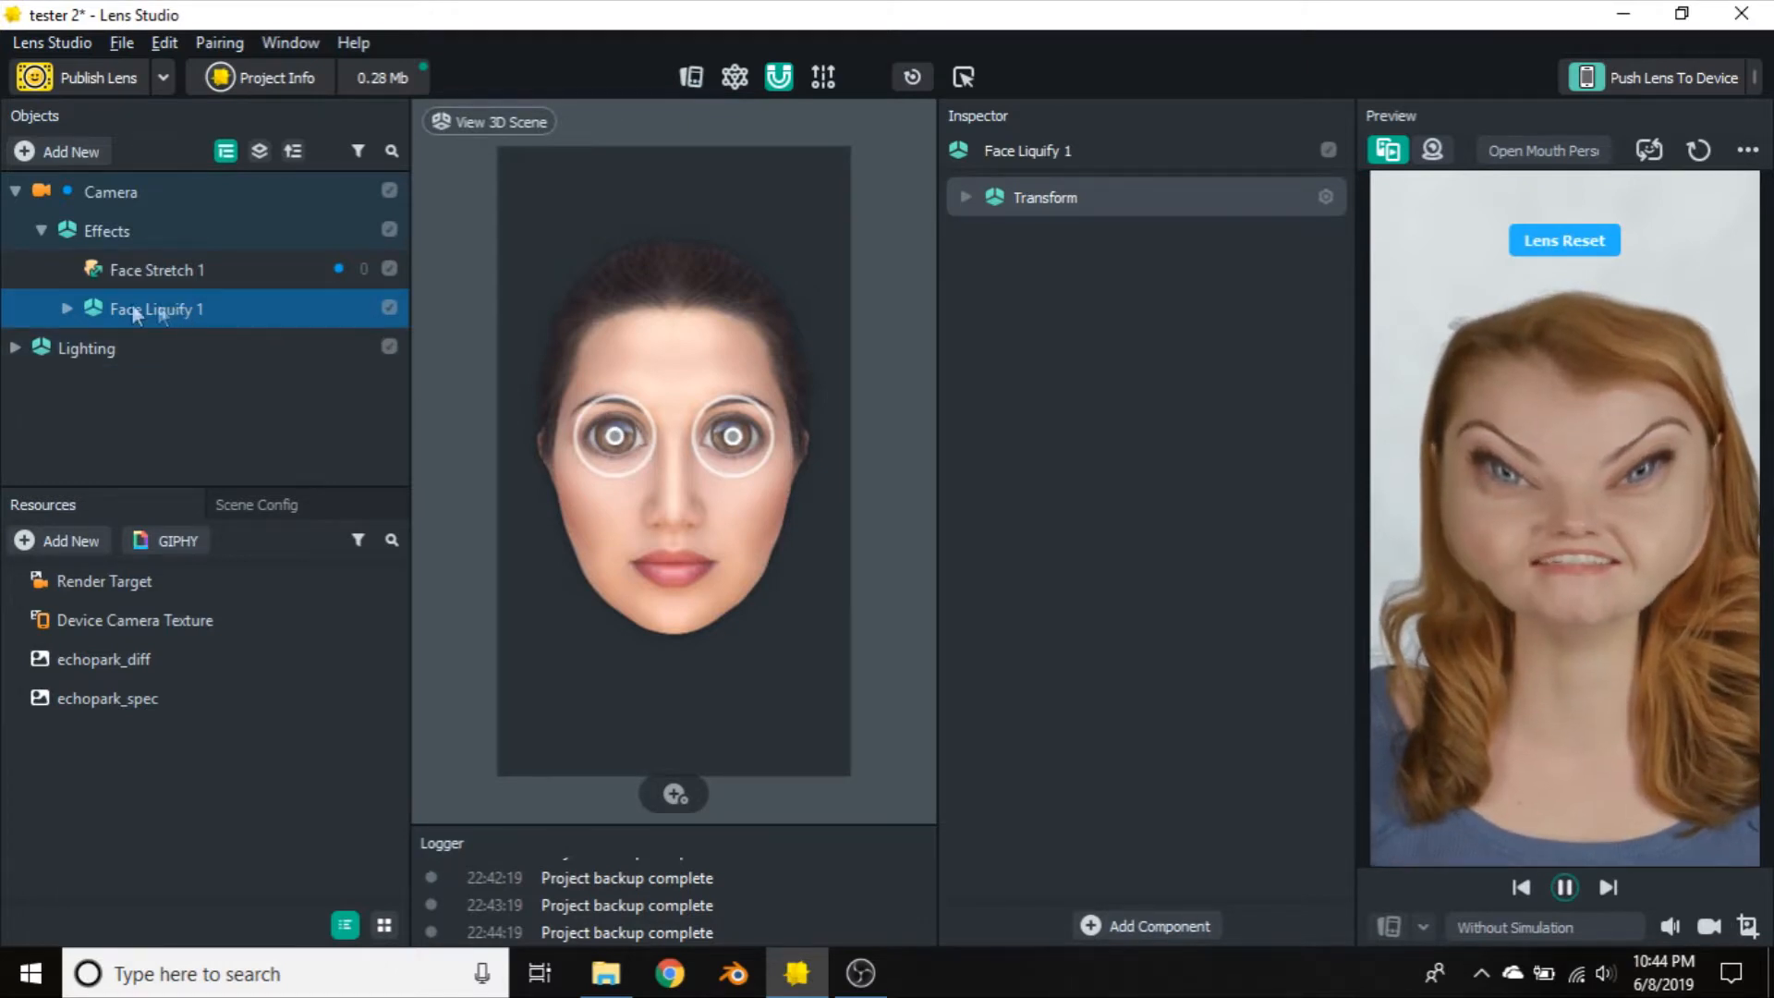
{"action": "left_click", "coordinate": [67, 307]}
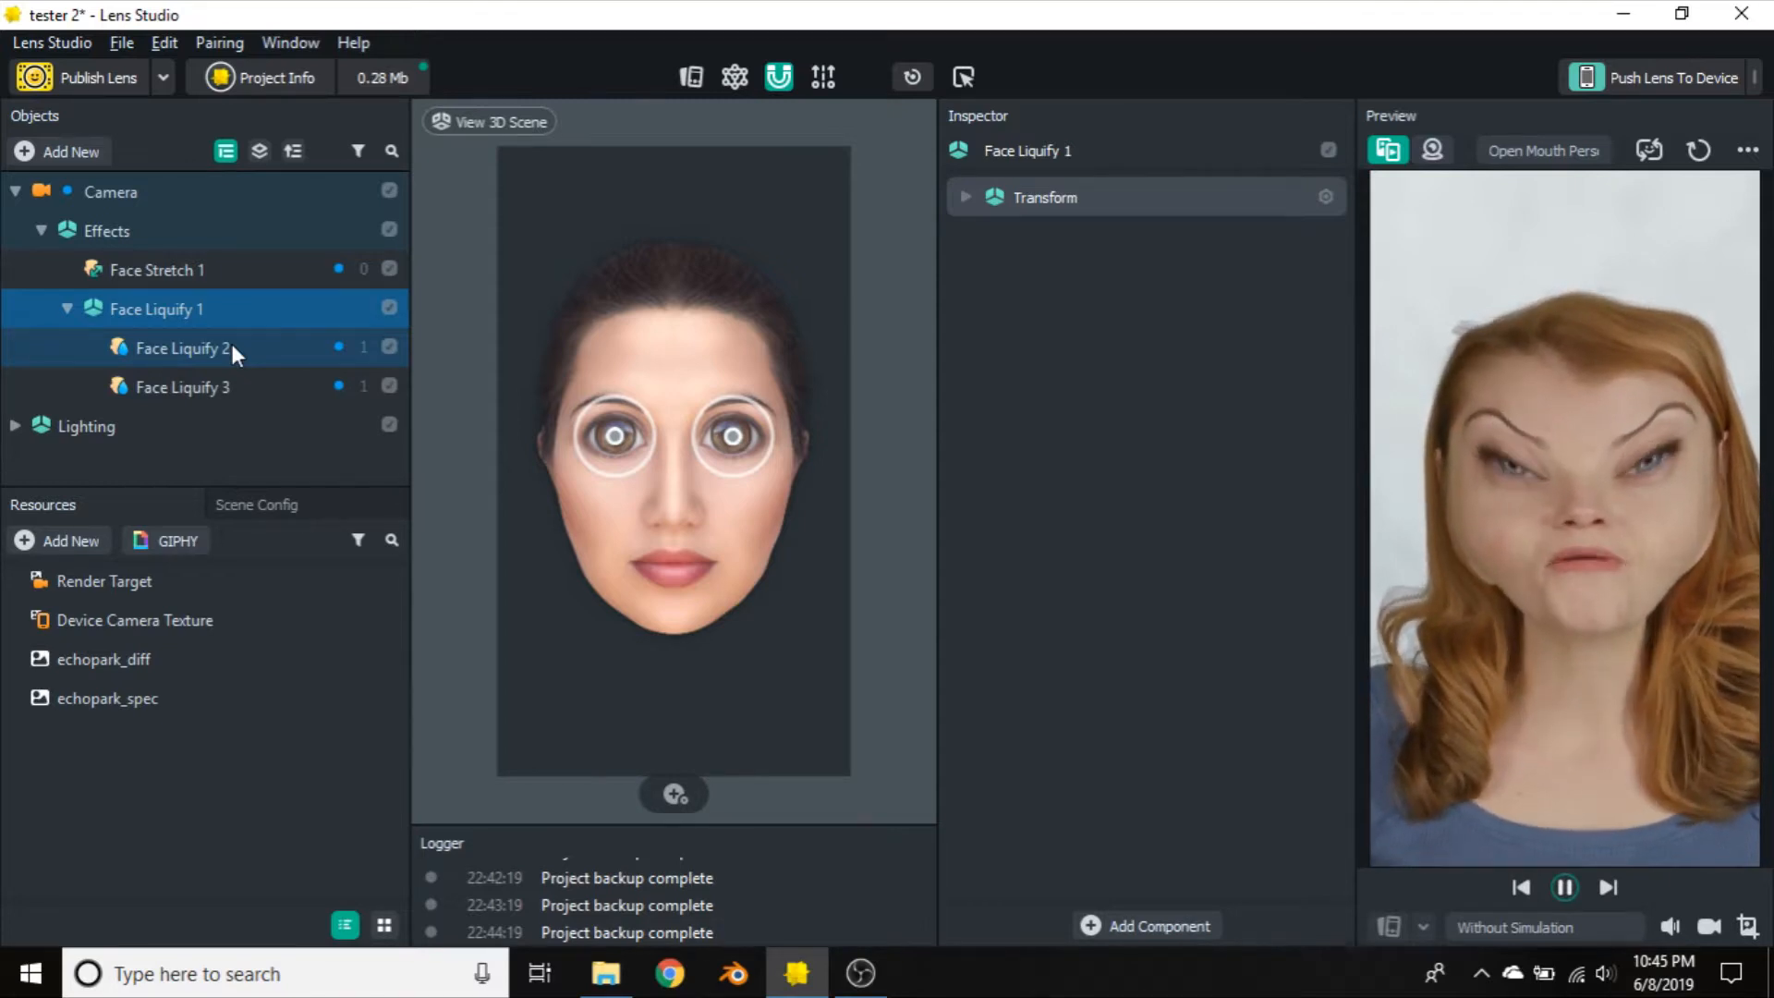
Move the two liquify circles of Face Liquify 1 from the eyes down onto the cheeks
{"action": "left_click", "coordinate": [644, 427]}
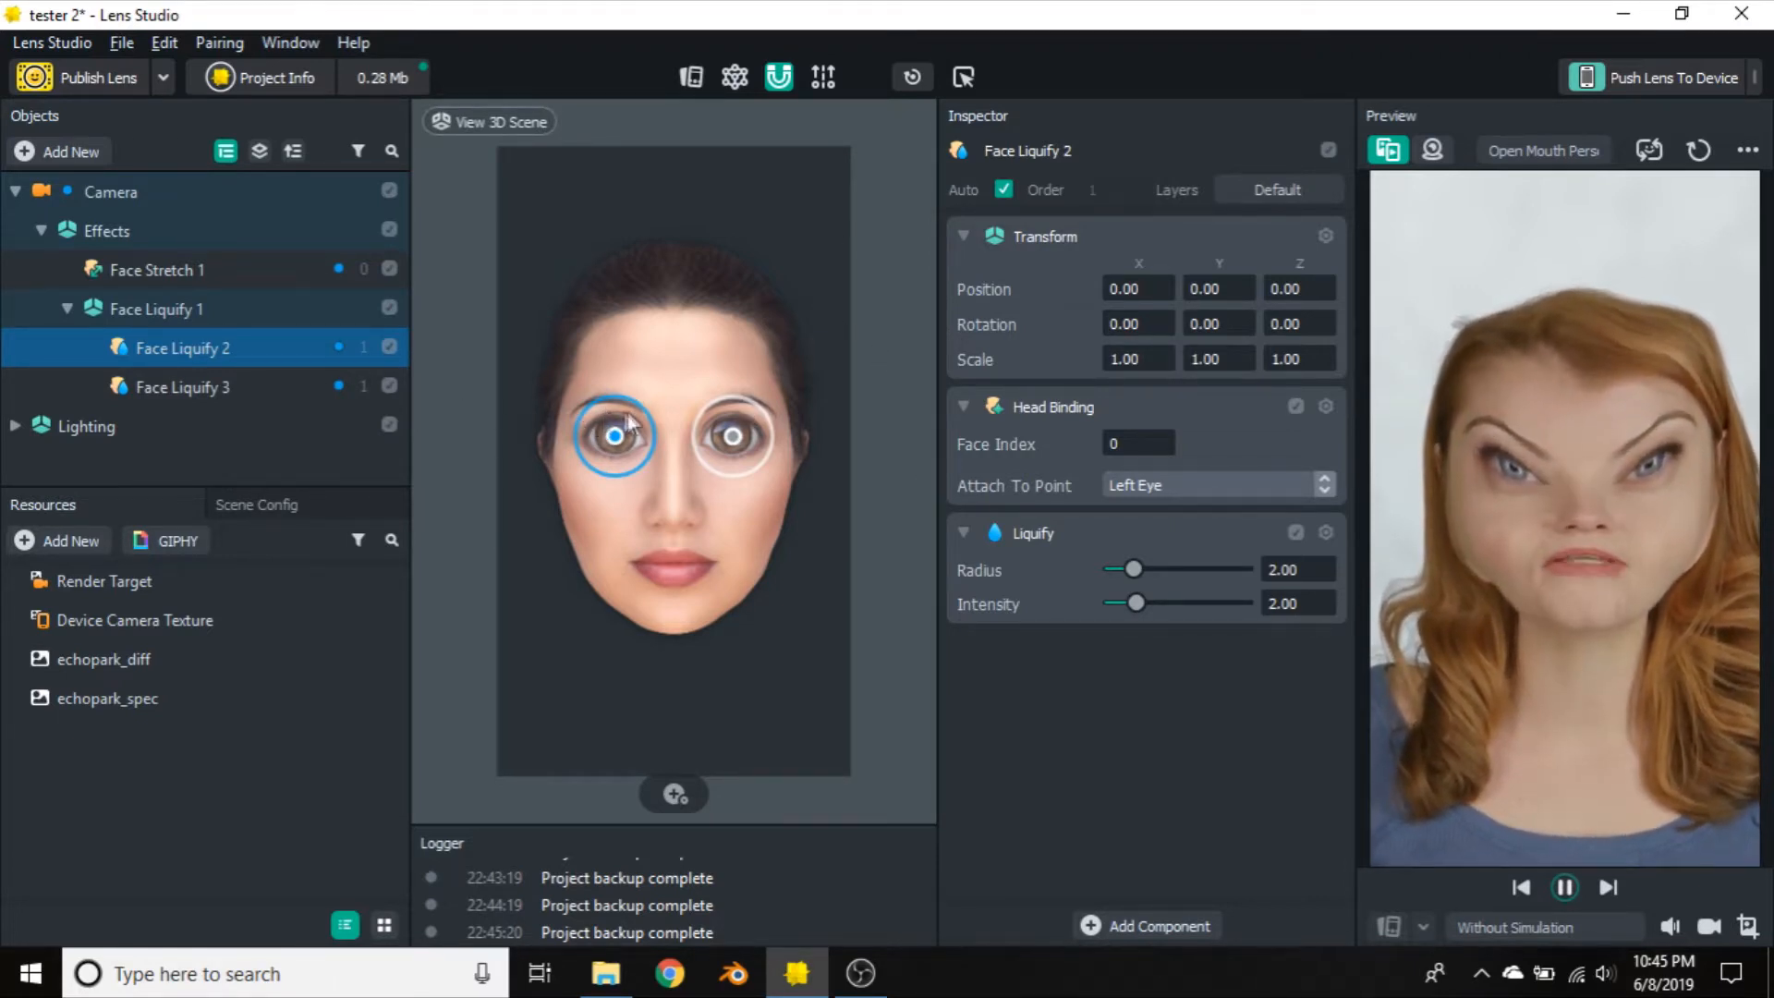
{"action": "left_click_drag", "start_coordinate": [627, 417], "coordinate": [611, 497]}
{"action": "left_click", "coordinate": [761, 423]}
{"action": "mouse_move", "coordinate": [762, 424]}
{"action": "left_mouse_down"}
{"action": "mouse_move", "coordinate": [776, 509]}
{"action": "mouse_move", "coordinate": [817, 517]}
{"action": "mouse_move", "coordinate": [762, 479]}
{"action": "mouse_move", "coordinate": [778, 506]}
{"action": "left_mouse_up"}
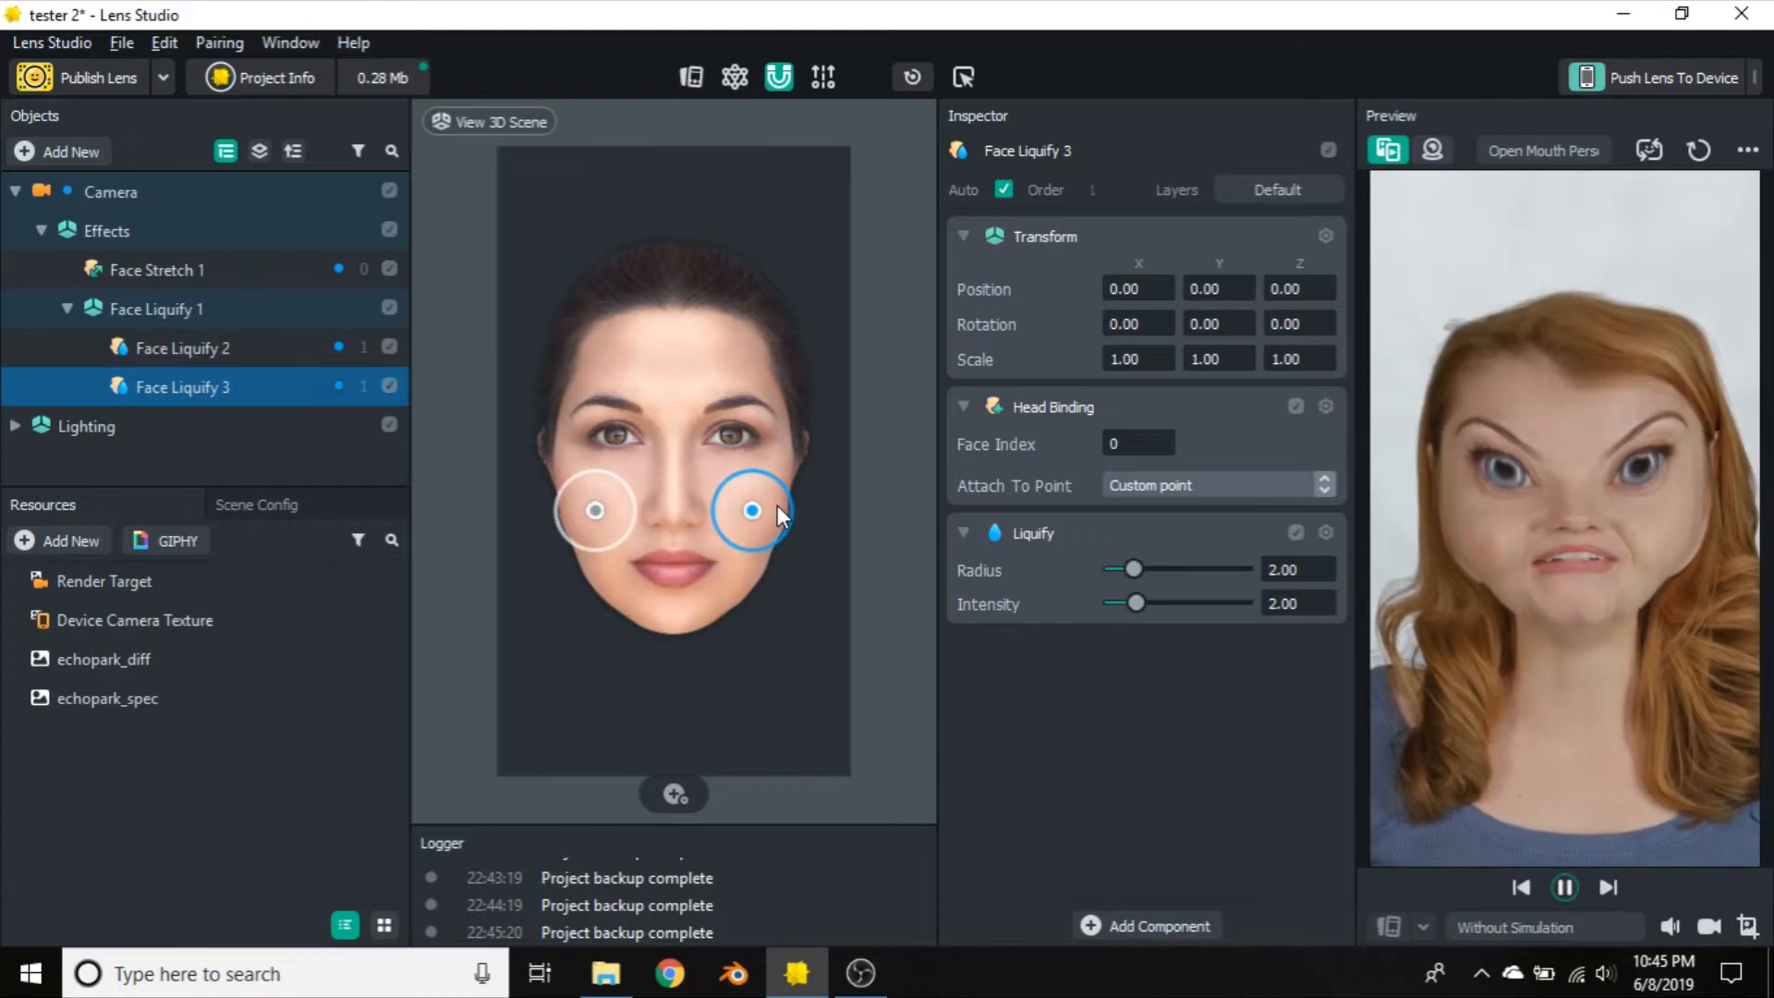
Set the liquify radius of both cheek circles, Face Liquify 2 and Face Liquify 3, to 3.70
{"action": "left_click", "coordinate": [602, 475]}
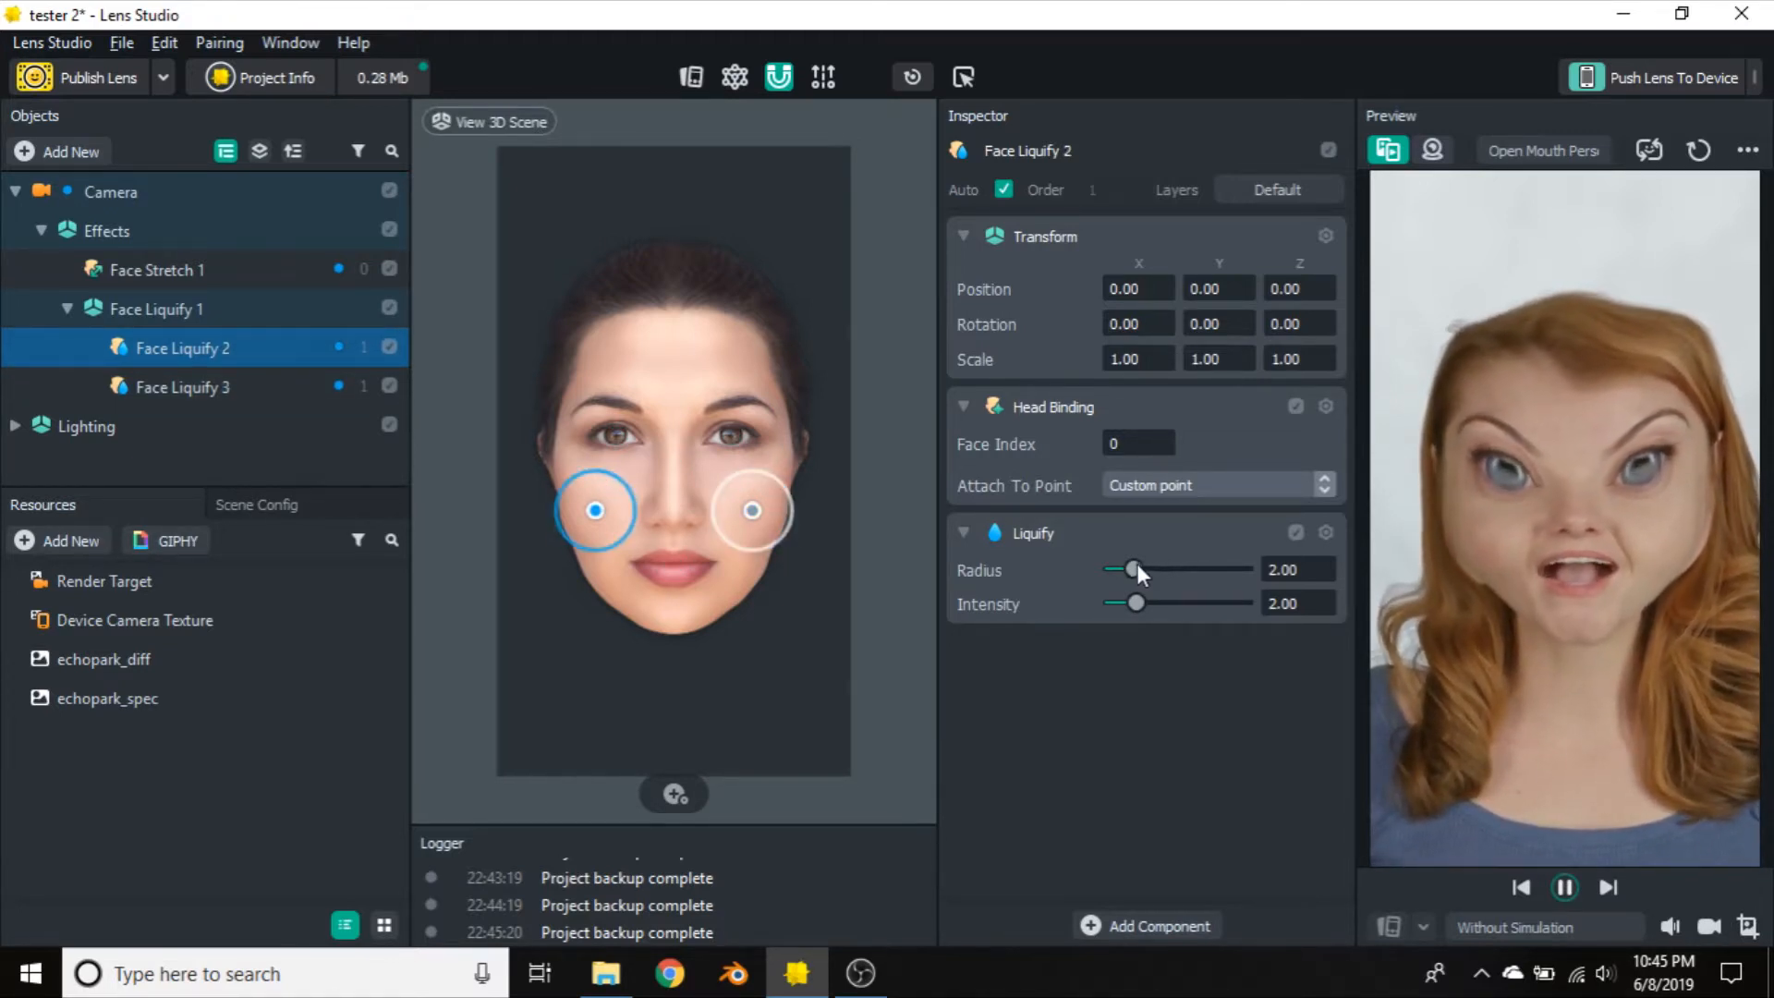
{"action": "mouse_move", "coordinate": [1136, 567]}
{"action": "left_mouse_down"}
{"action": "mouse_move", "coordinate": [1186, 567]}
{"action": "mouse_move", "coordinate": [1156, 567]}
{"action": "left_mouse_up"}
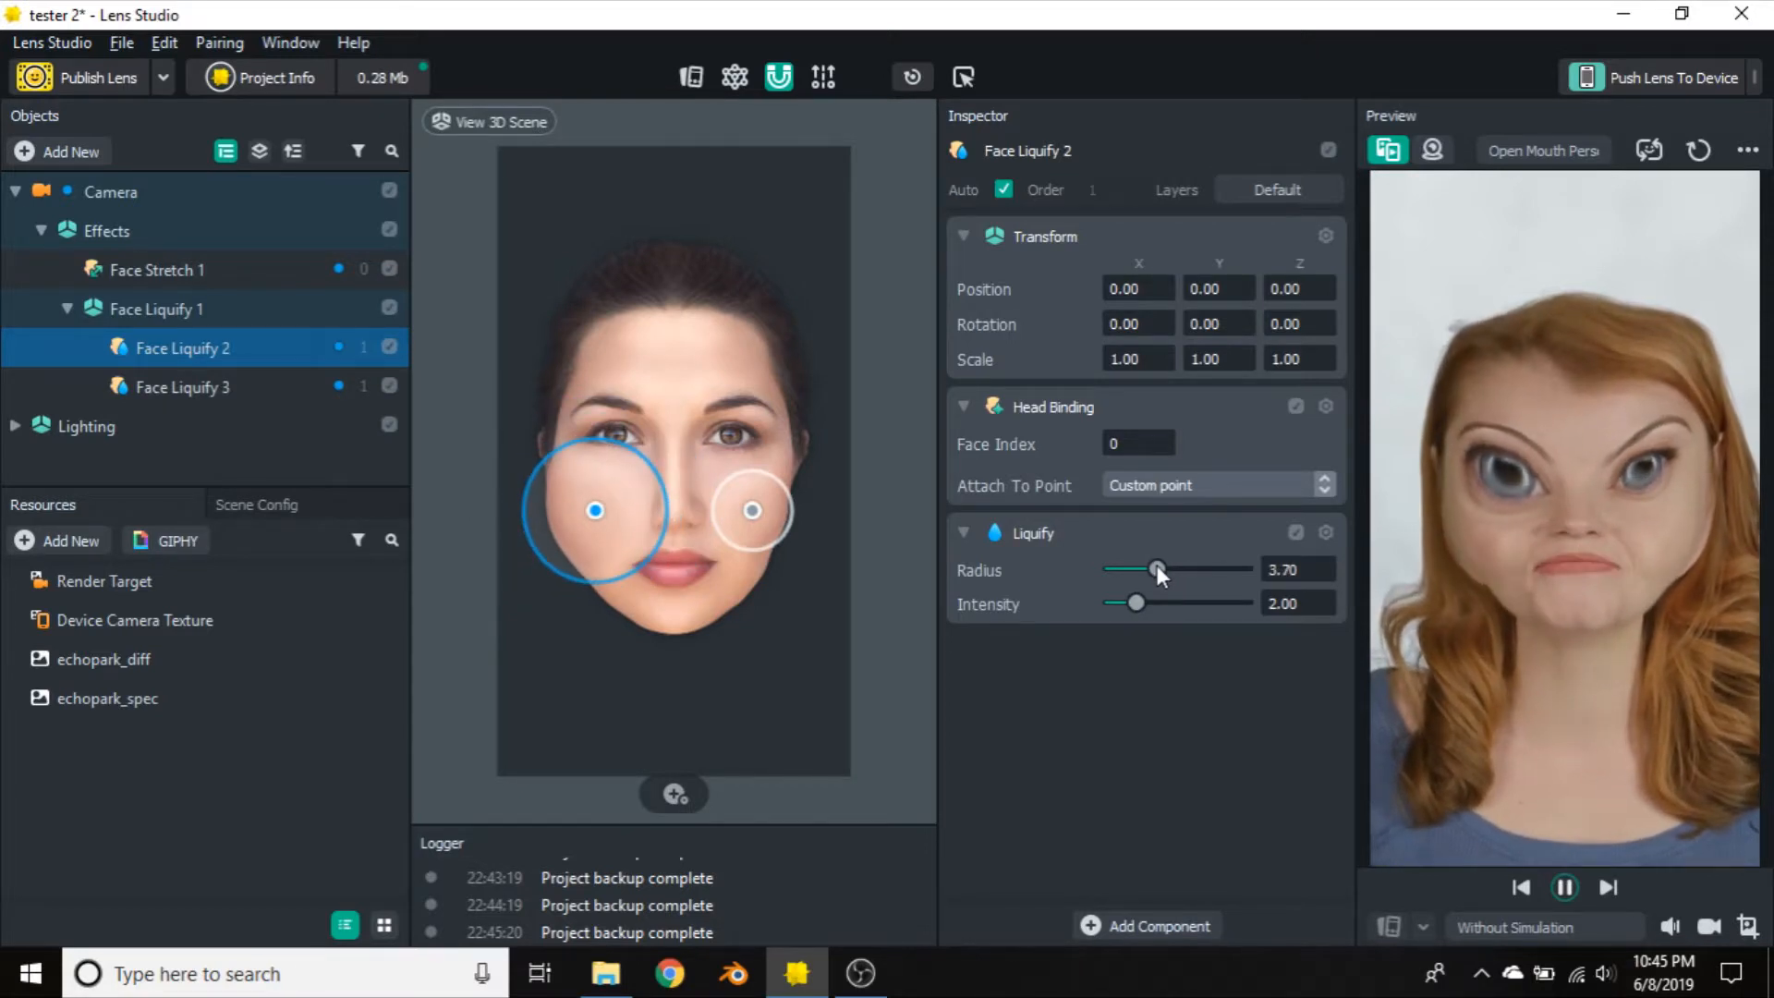
{"action": "left_click", "coordinate": [764, 495]}
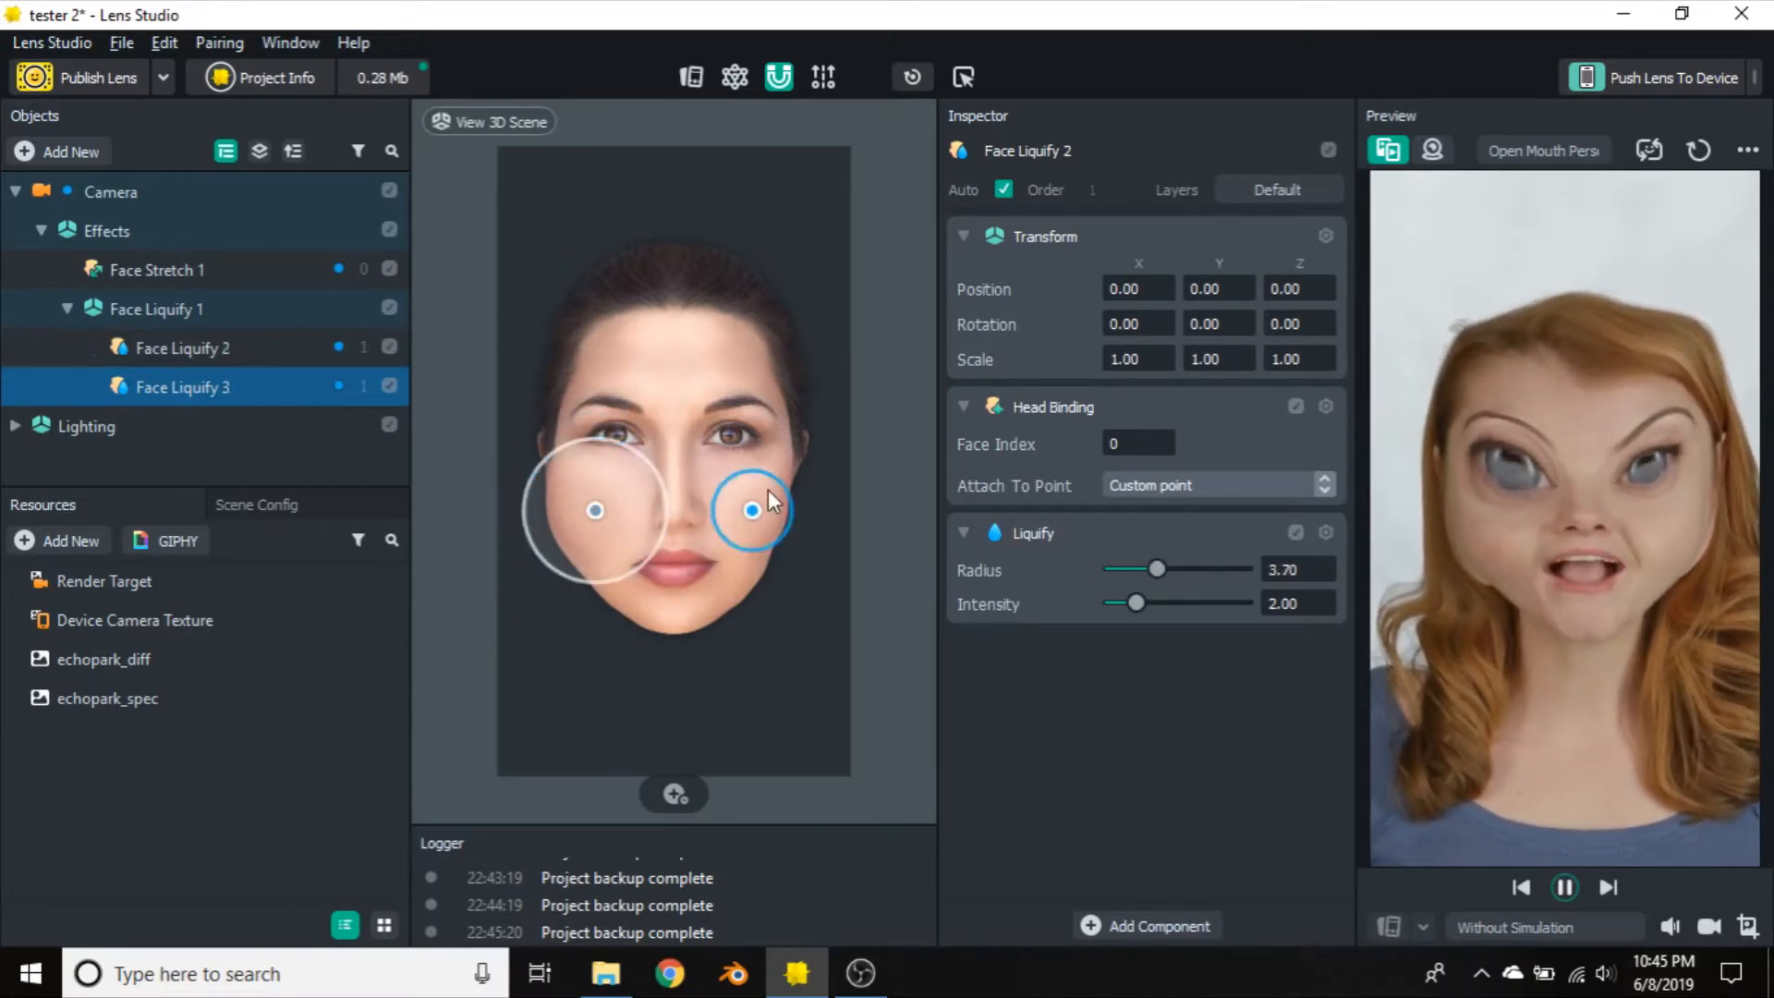
{"action": "type", "text": "3.7"}
{"action": "key", "text": "Return"}
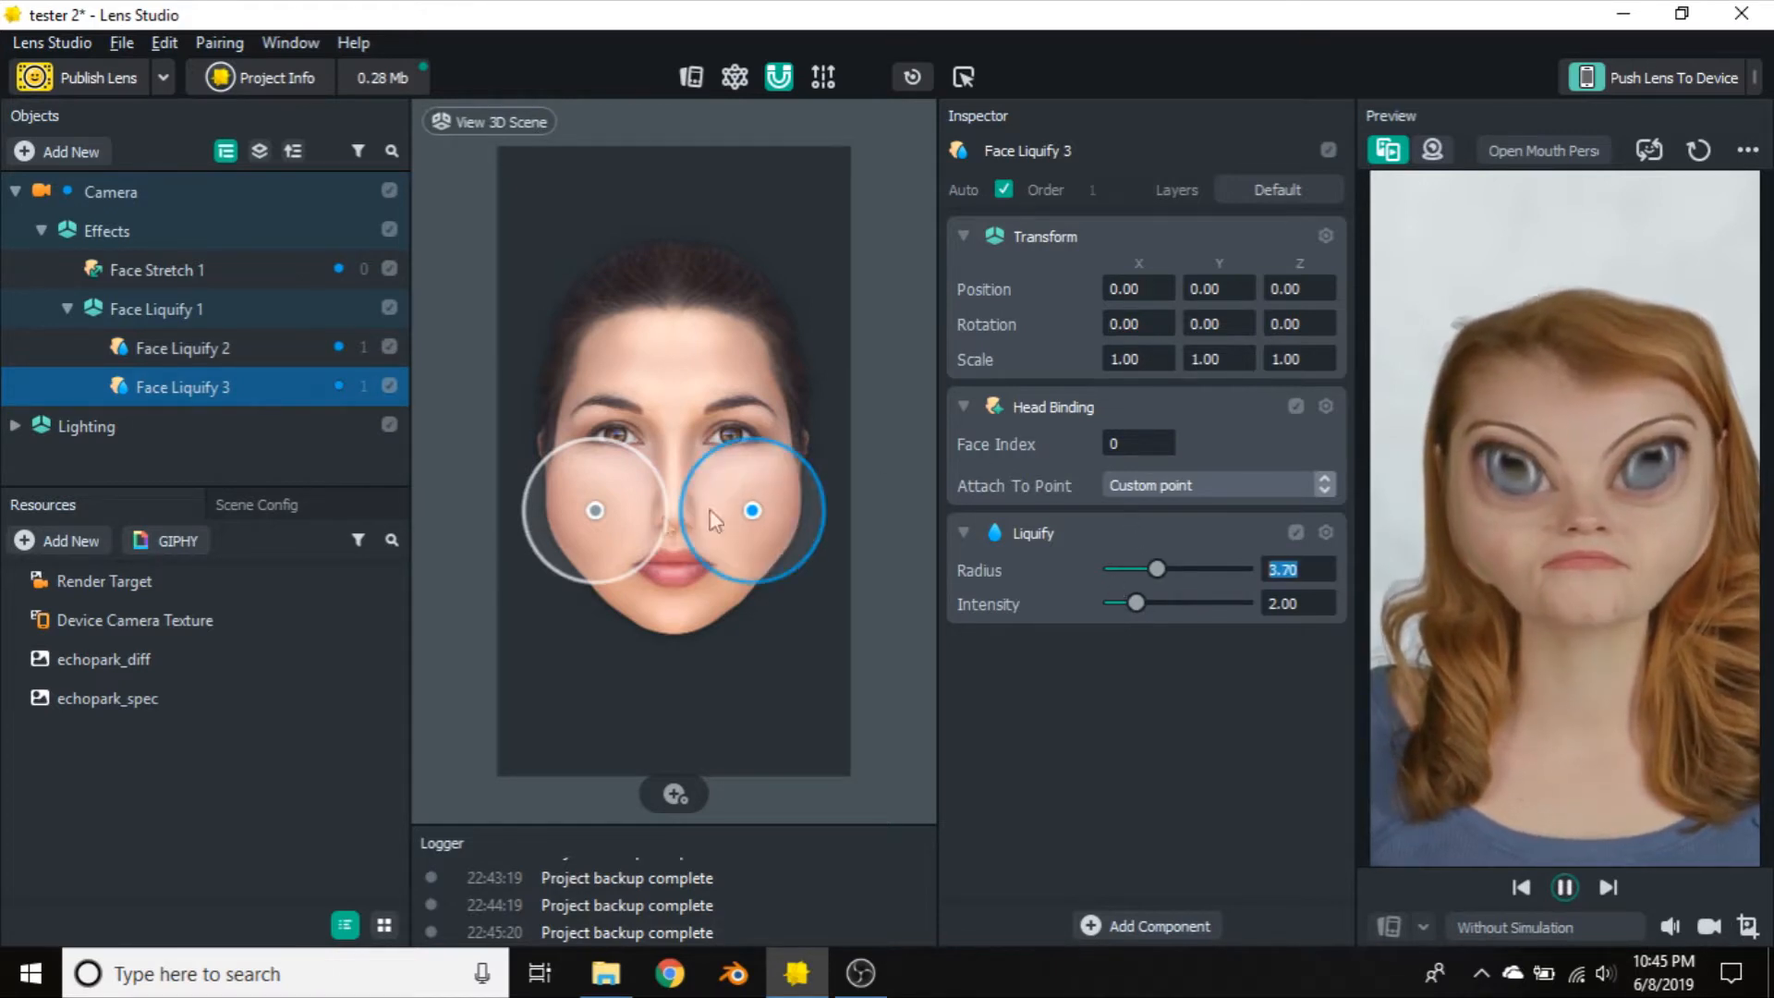
{"action": "mouse_move", "coordinate": [774, 534]}
{"action": "left_mouse_down"}
{"action": "mouse_move", "coordinate": [783, 490]}
{"action": "mouse_move", "coordinate": [779, 527]}
{"action": "left_mouse_up"}
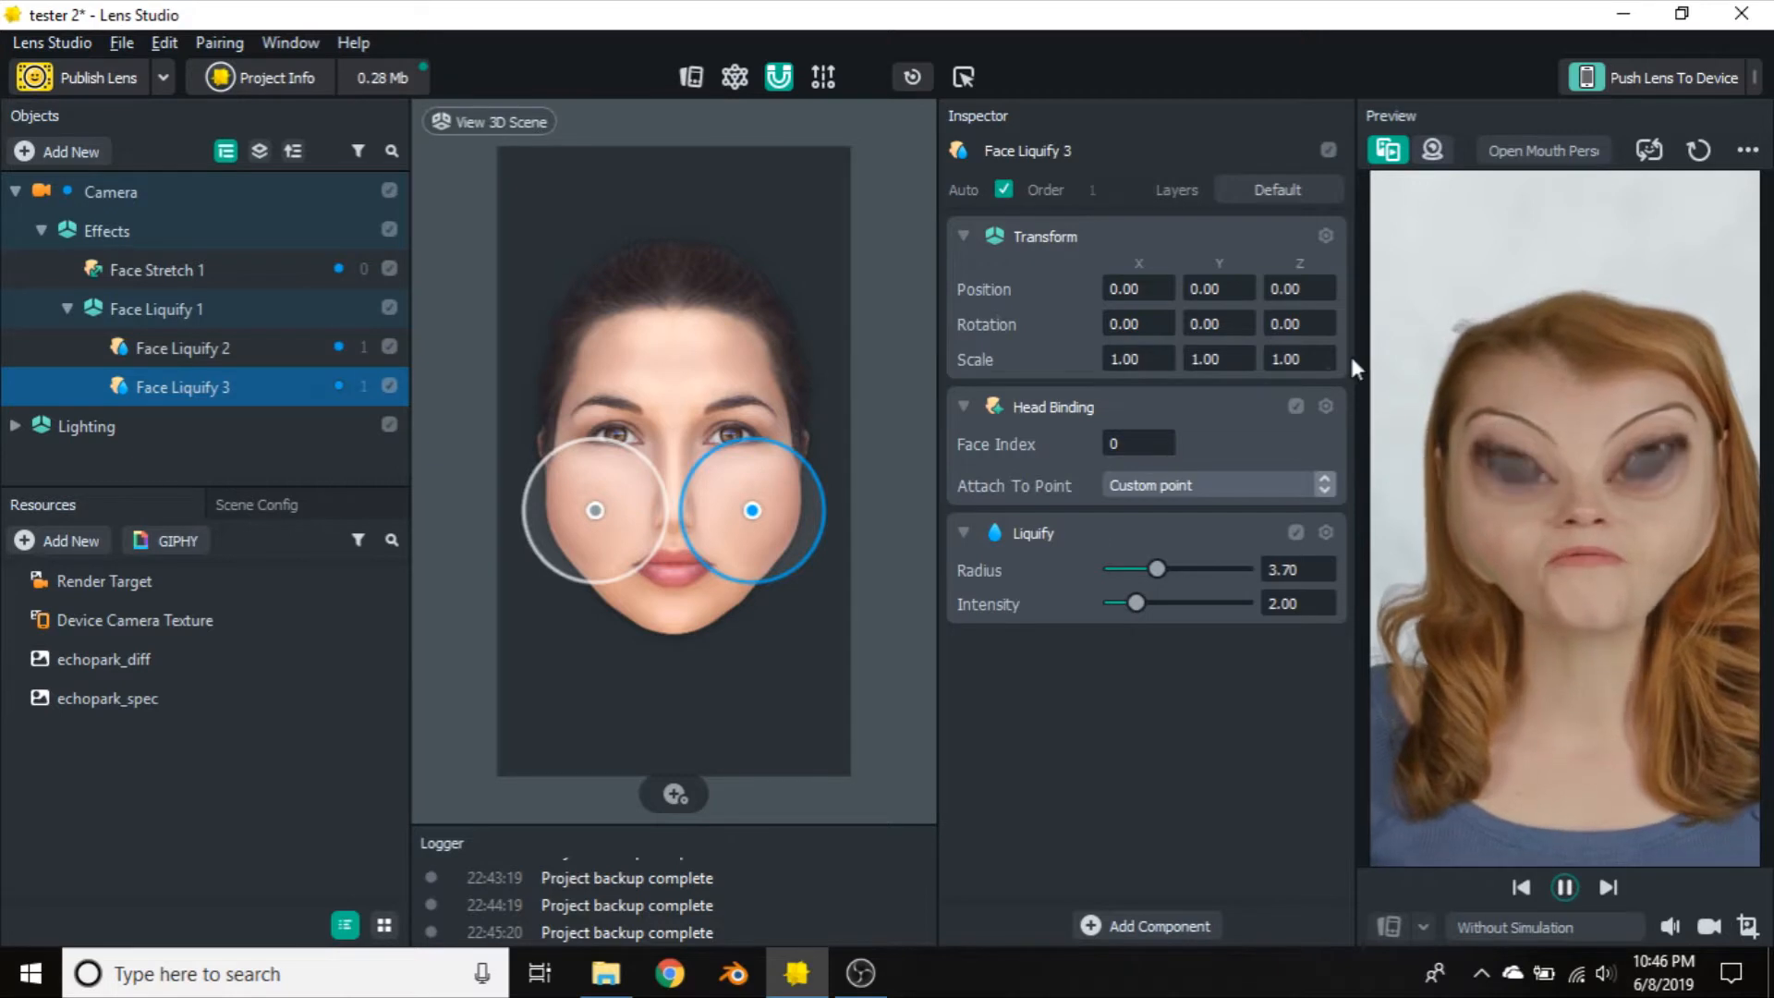
Try the Open Mouth Person 5, Open Mouth Person 6 and Idle Person 6 preview videos, then settle on Idle Person 2
{"action": "left_click", "coordinate": [1542, 162]}
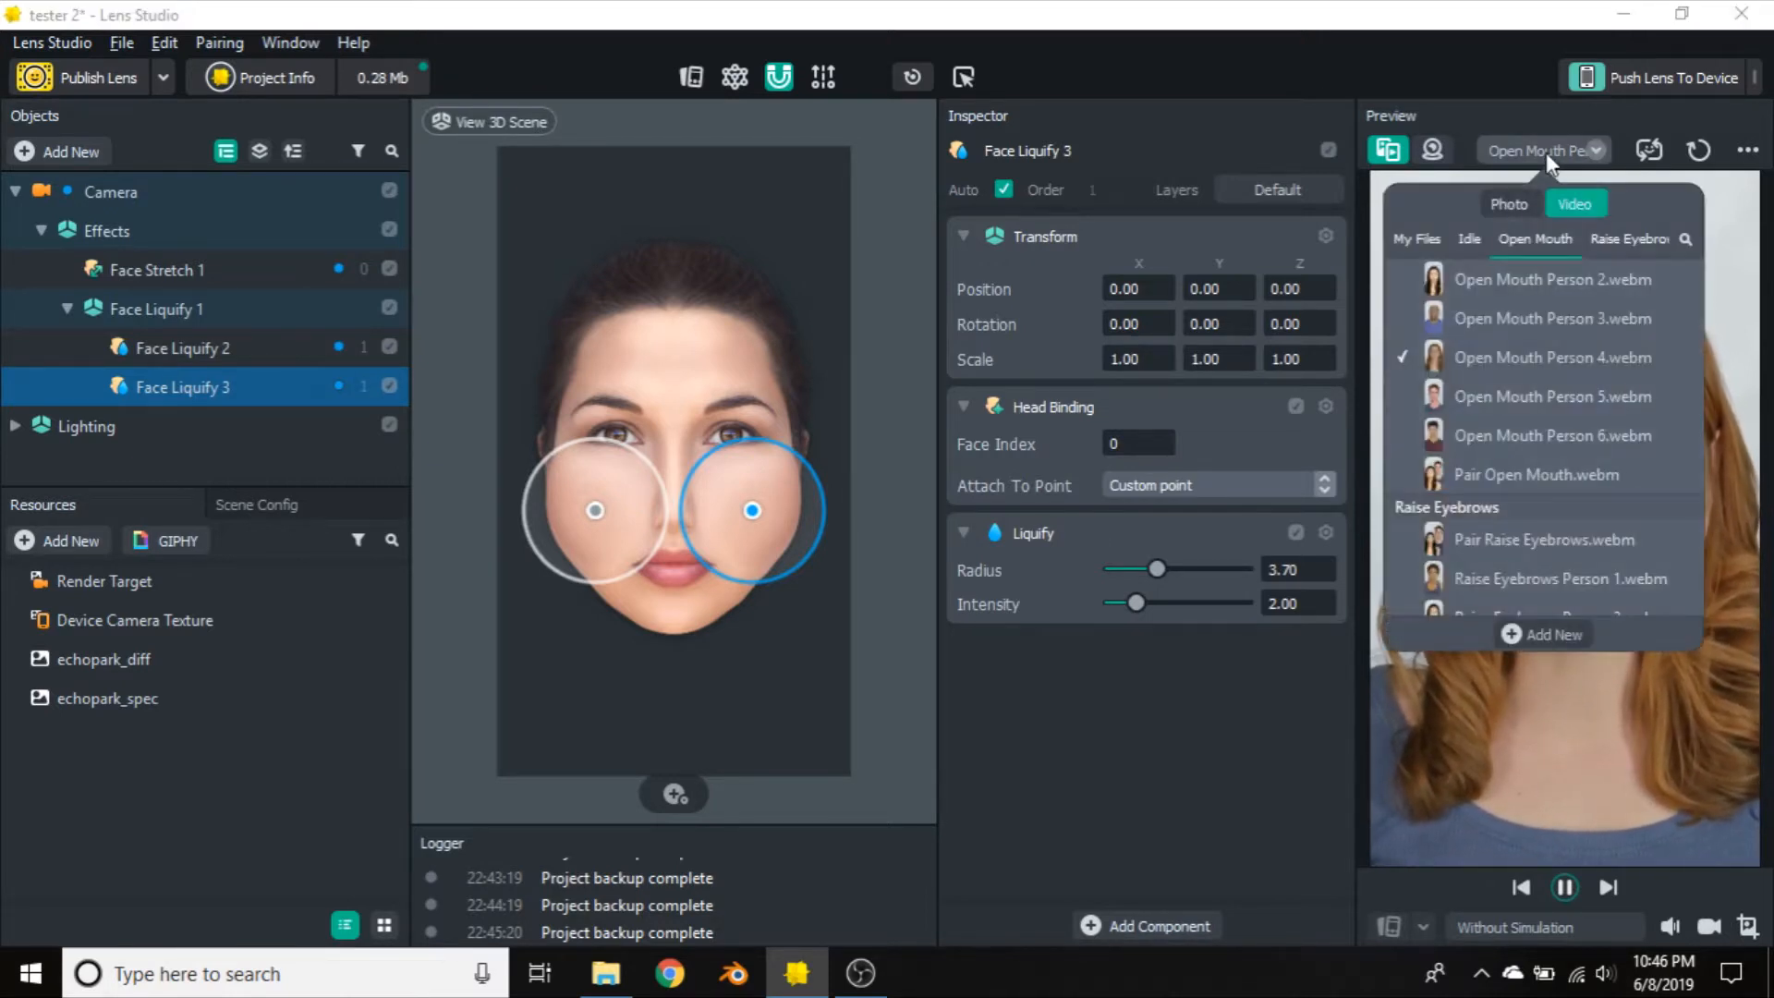
{"action": "left_click", "coordinate": [1559, 474]}
{"action": "left_click", "coordinate": [1562, 149]}
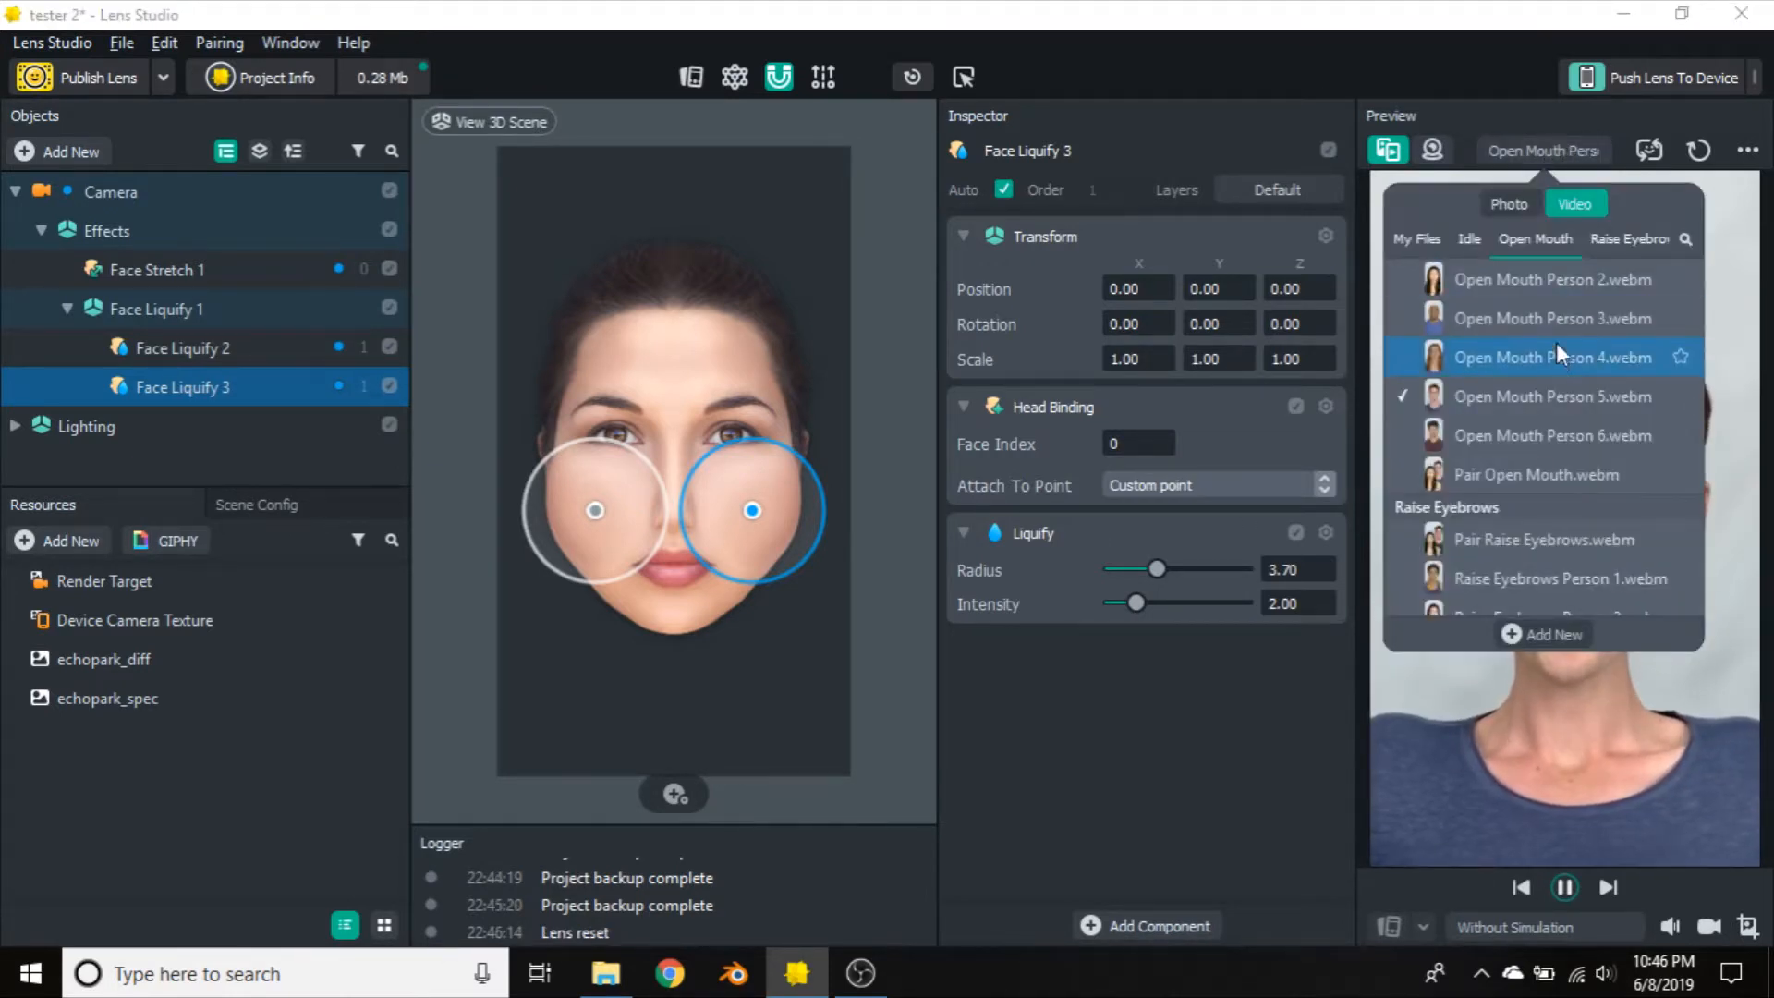
{"action": "left_click", "coordinate": [1557, 425]}
{"action": "left_click", "coordinate": [1560, 147]}
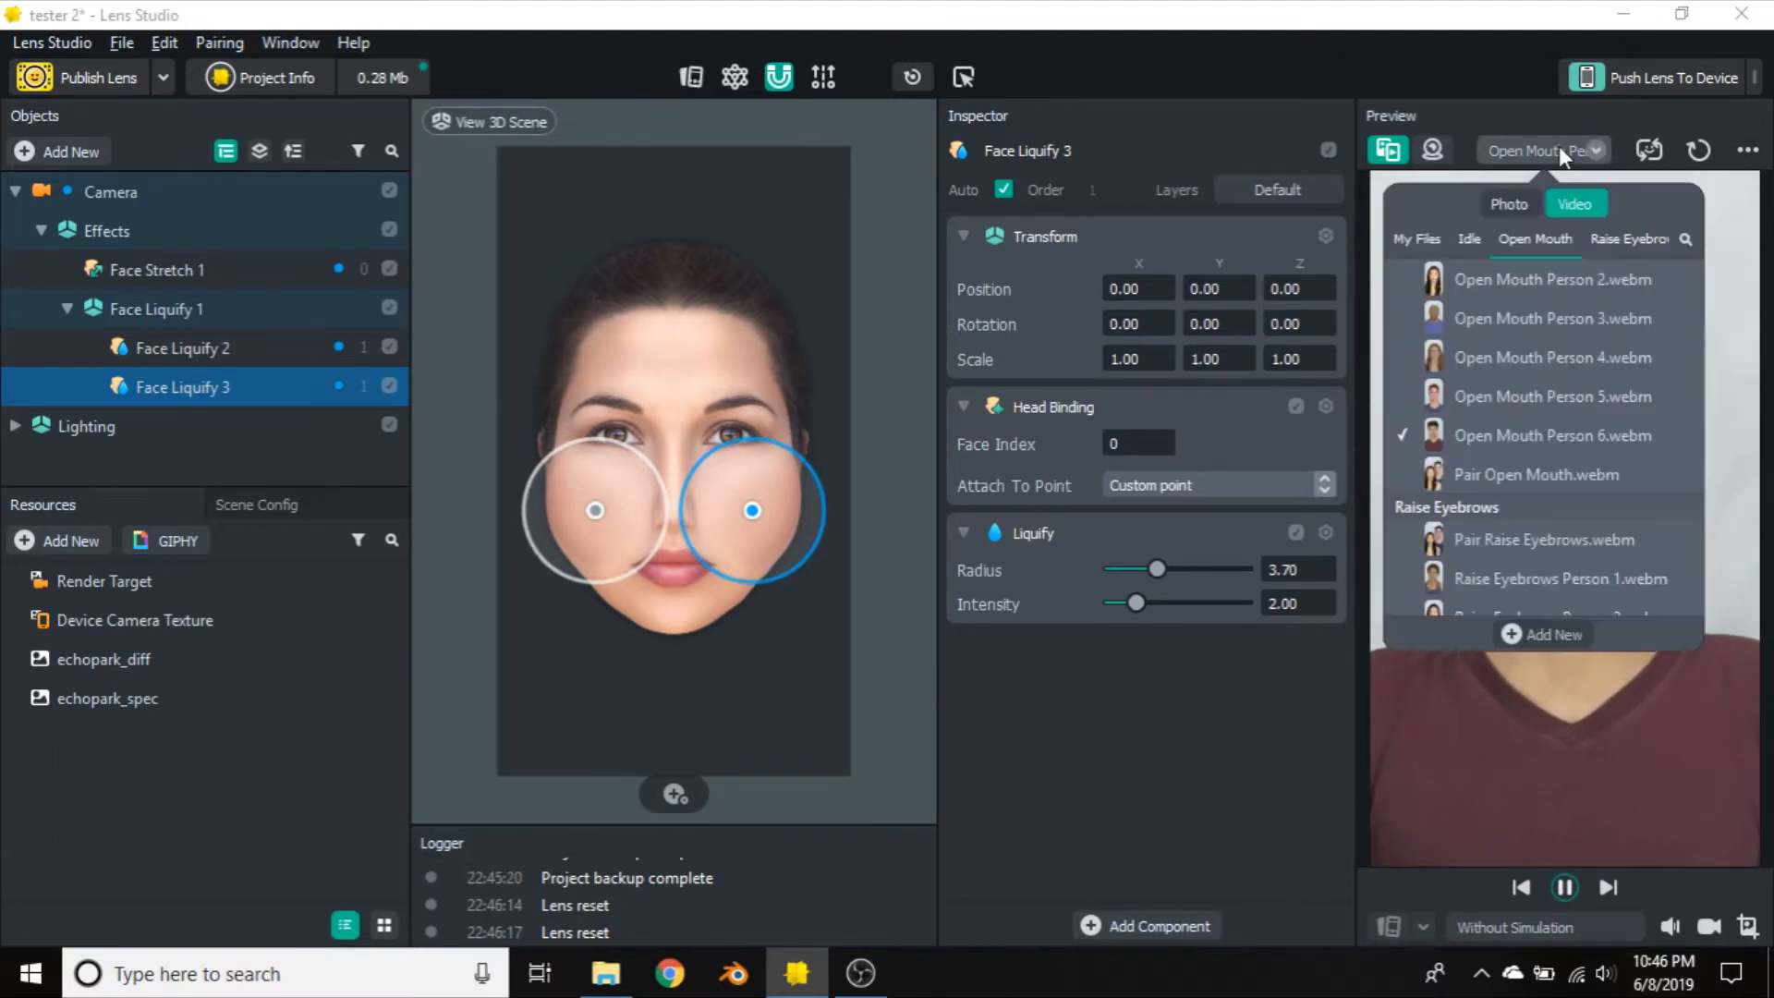
{"action": "scroll", "coordinate": [1560, 355], "scroll_direction": "up", "scroll_amount": 3}
{"action": "left_click", "coordinate": [1554, 320]}
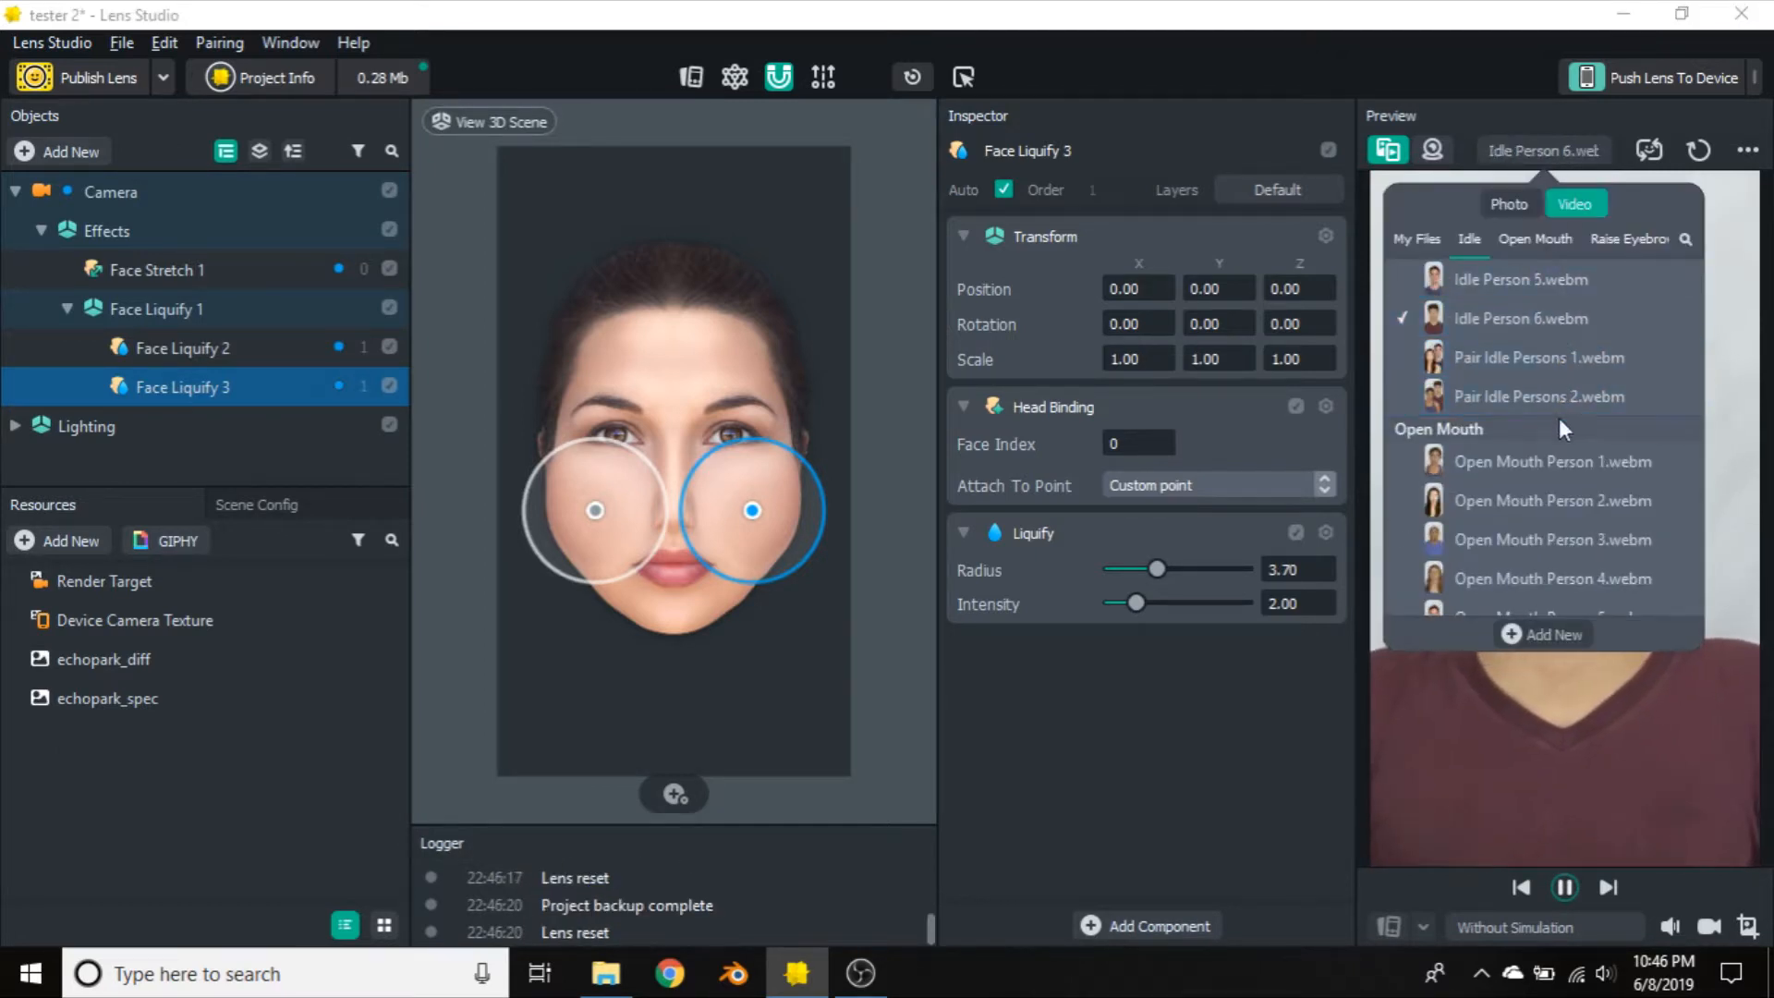
{"action": "scroll", "coordinate": [1560, 414], "scroll_direction": "up", "scroll_amount": 3}
{"action": "left_click", "coordinate": [1554, 384]}
{"action": "left_click", "coordinate": [1548, 144]}
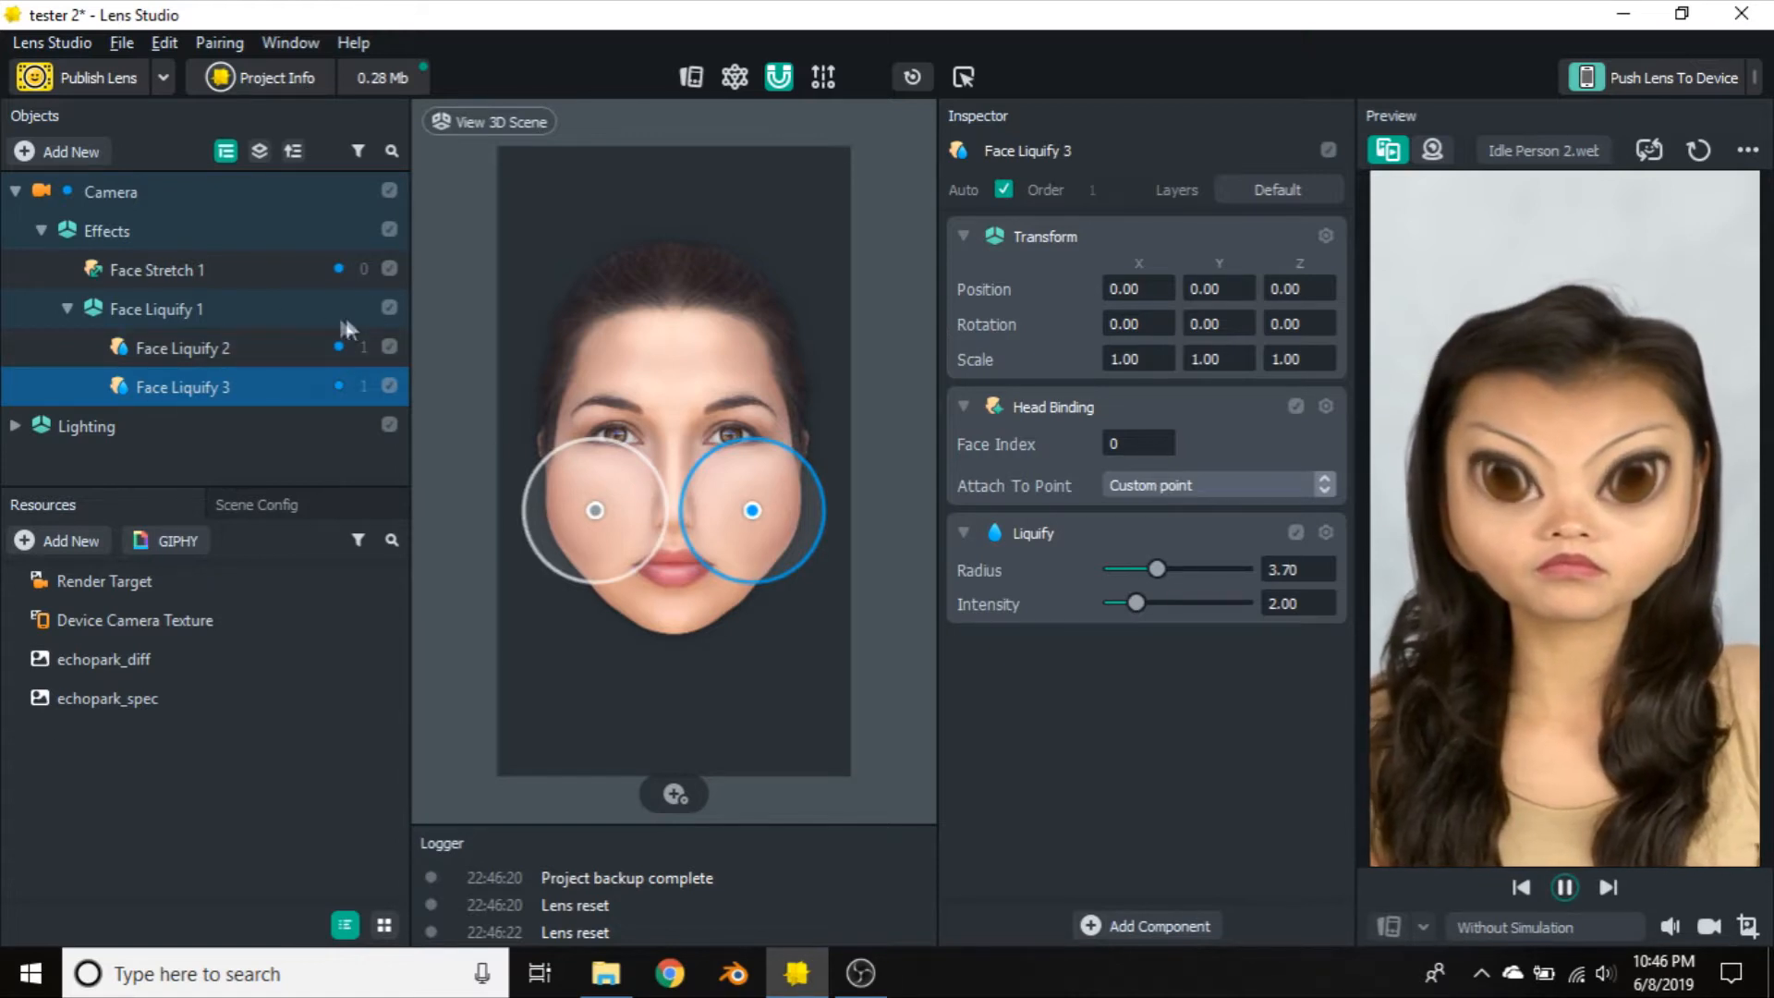
Toggle Face Liquify 1 off and on to compare its effect, collapse it and leave it disabled
{"action": "left_click", "coordinate": [389, 307]}
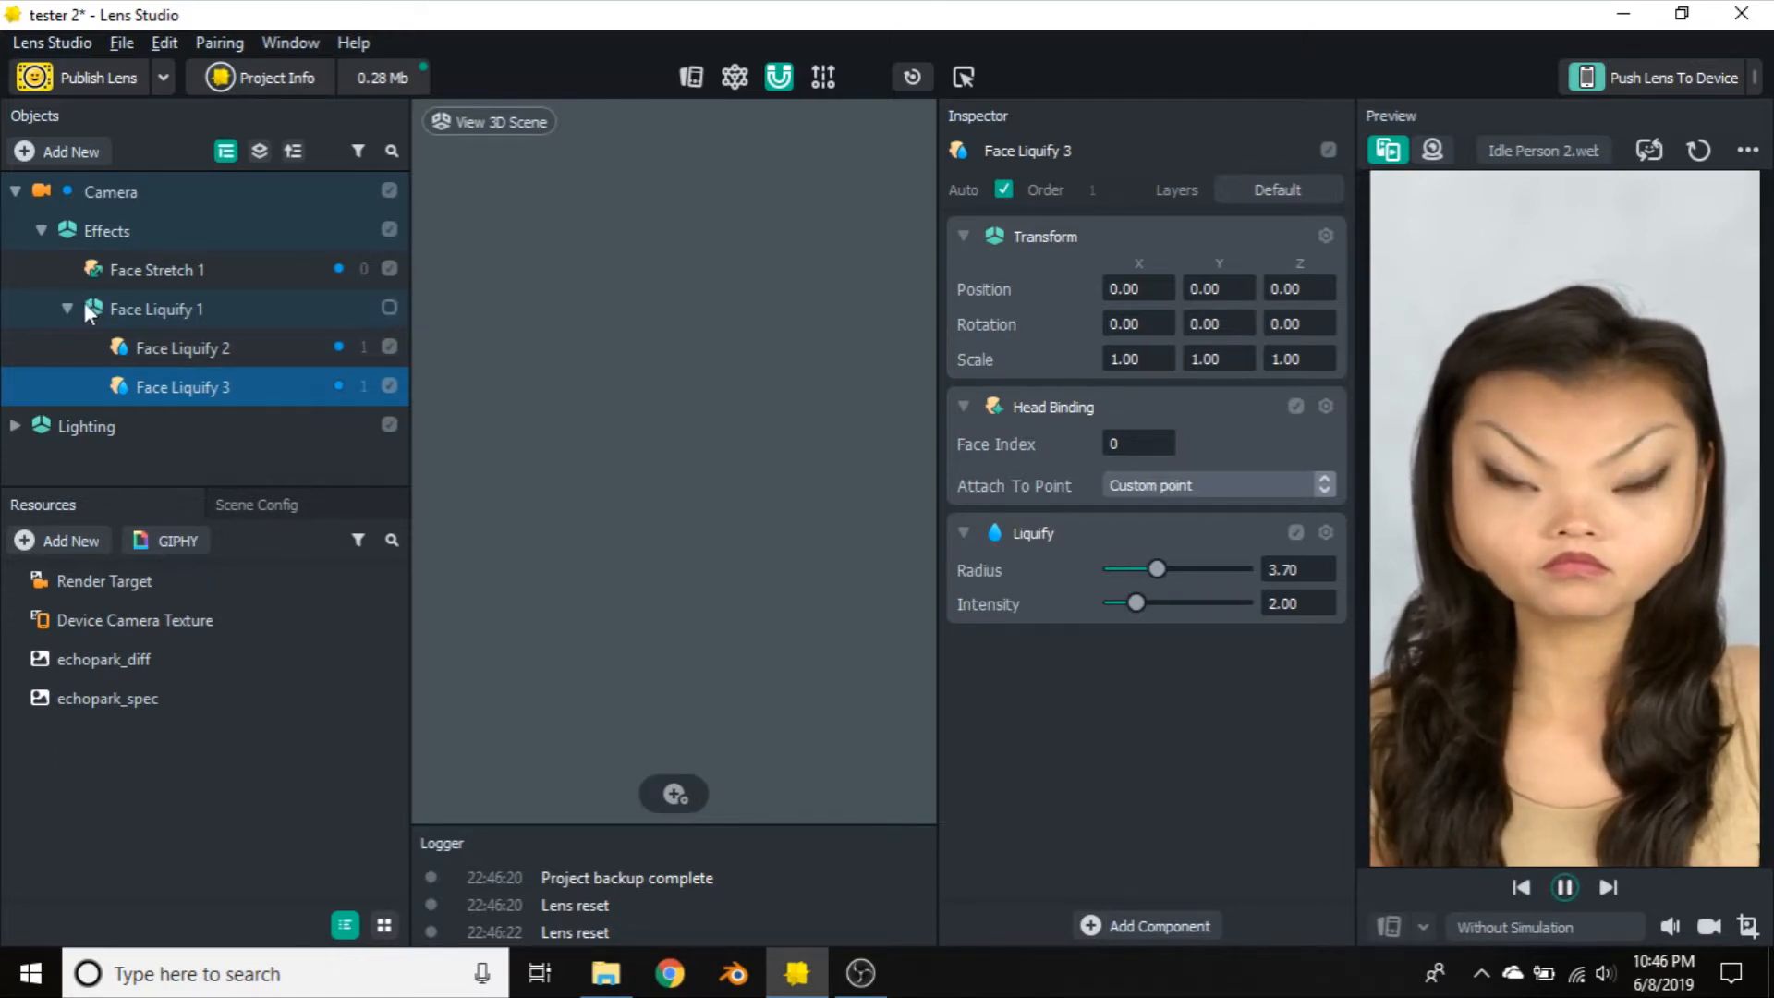
{"action": "left_click", "coordinate": [68, 308]}
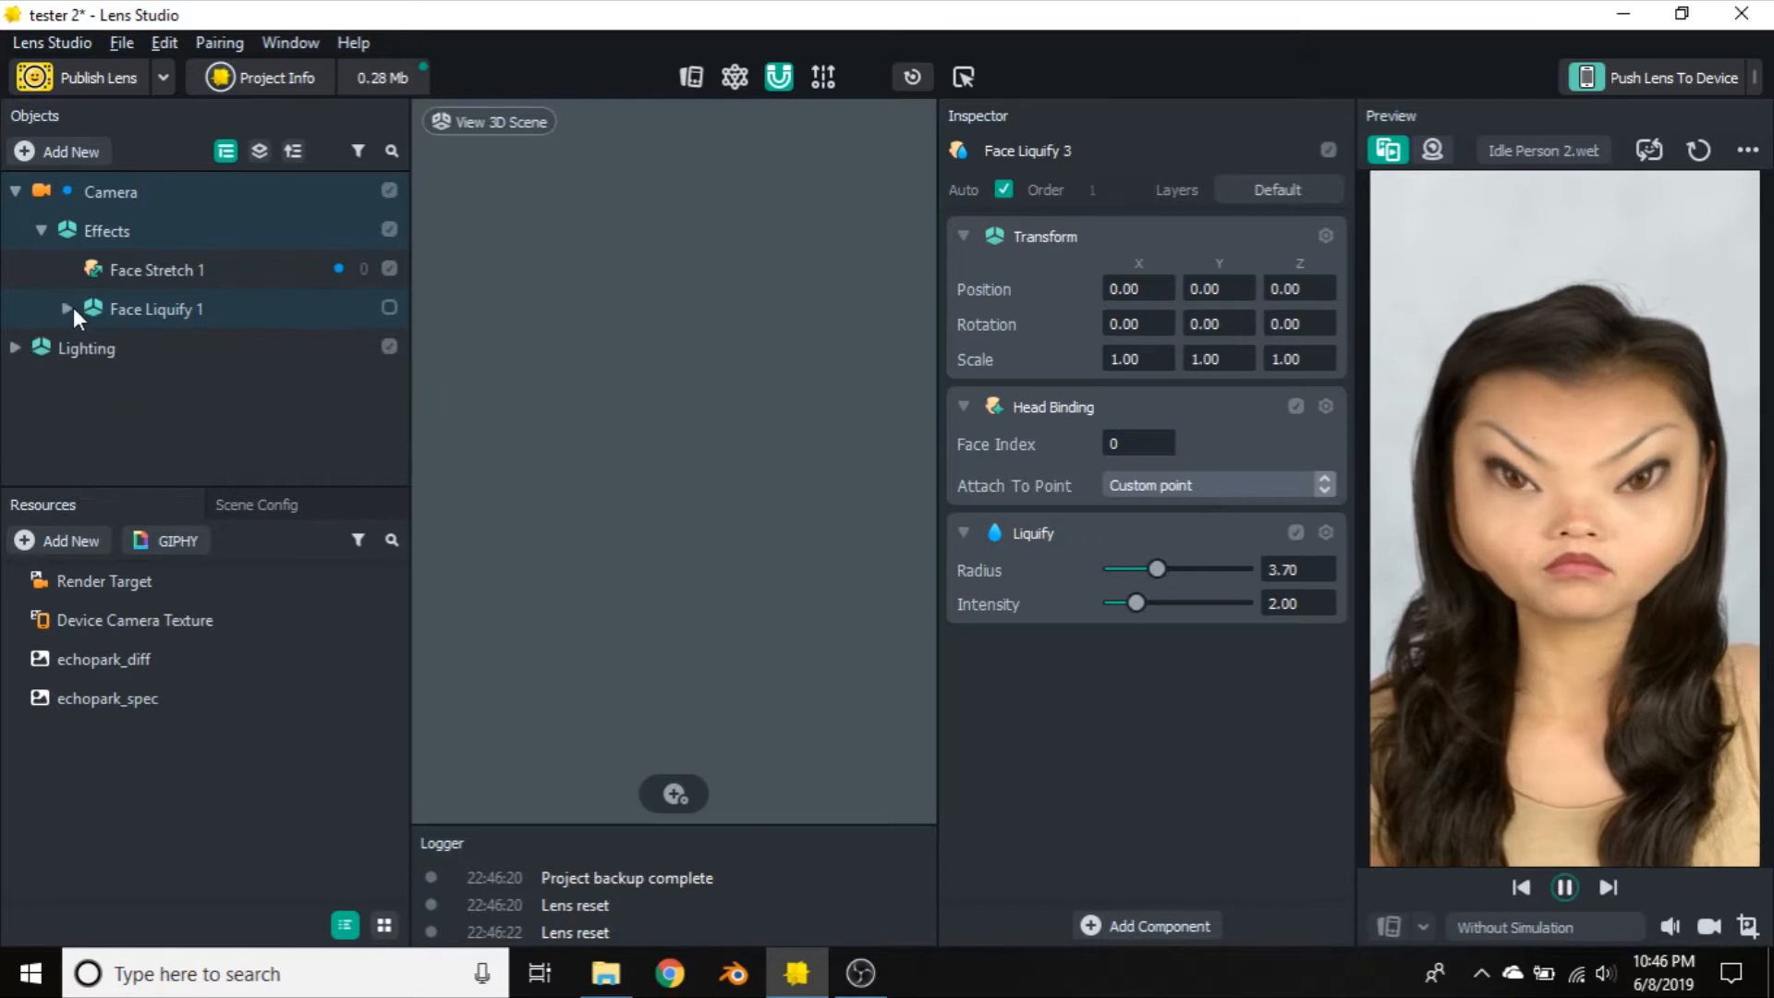
{"action": "left_click", "coordinate": [391, 307]}
{"action": "left_click", "coordinate": [390, 307]}
{"action": "left_click", "coordinate": [391, 307]}
{"action": "left_click", "coordinate": [391, 307]}
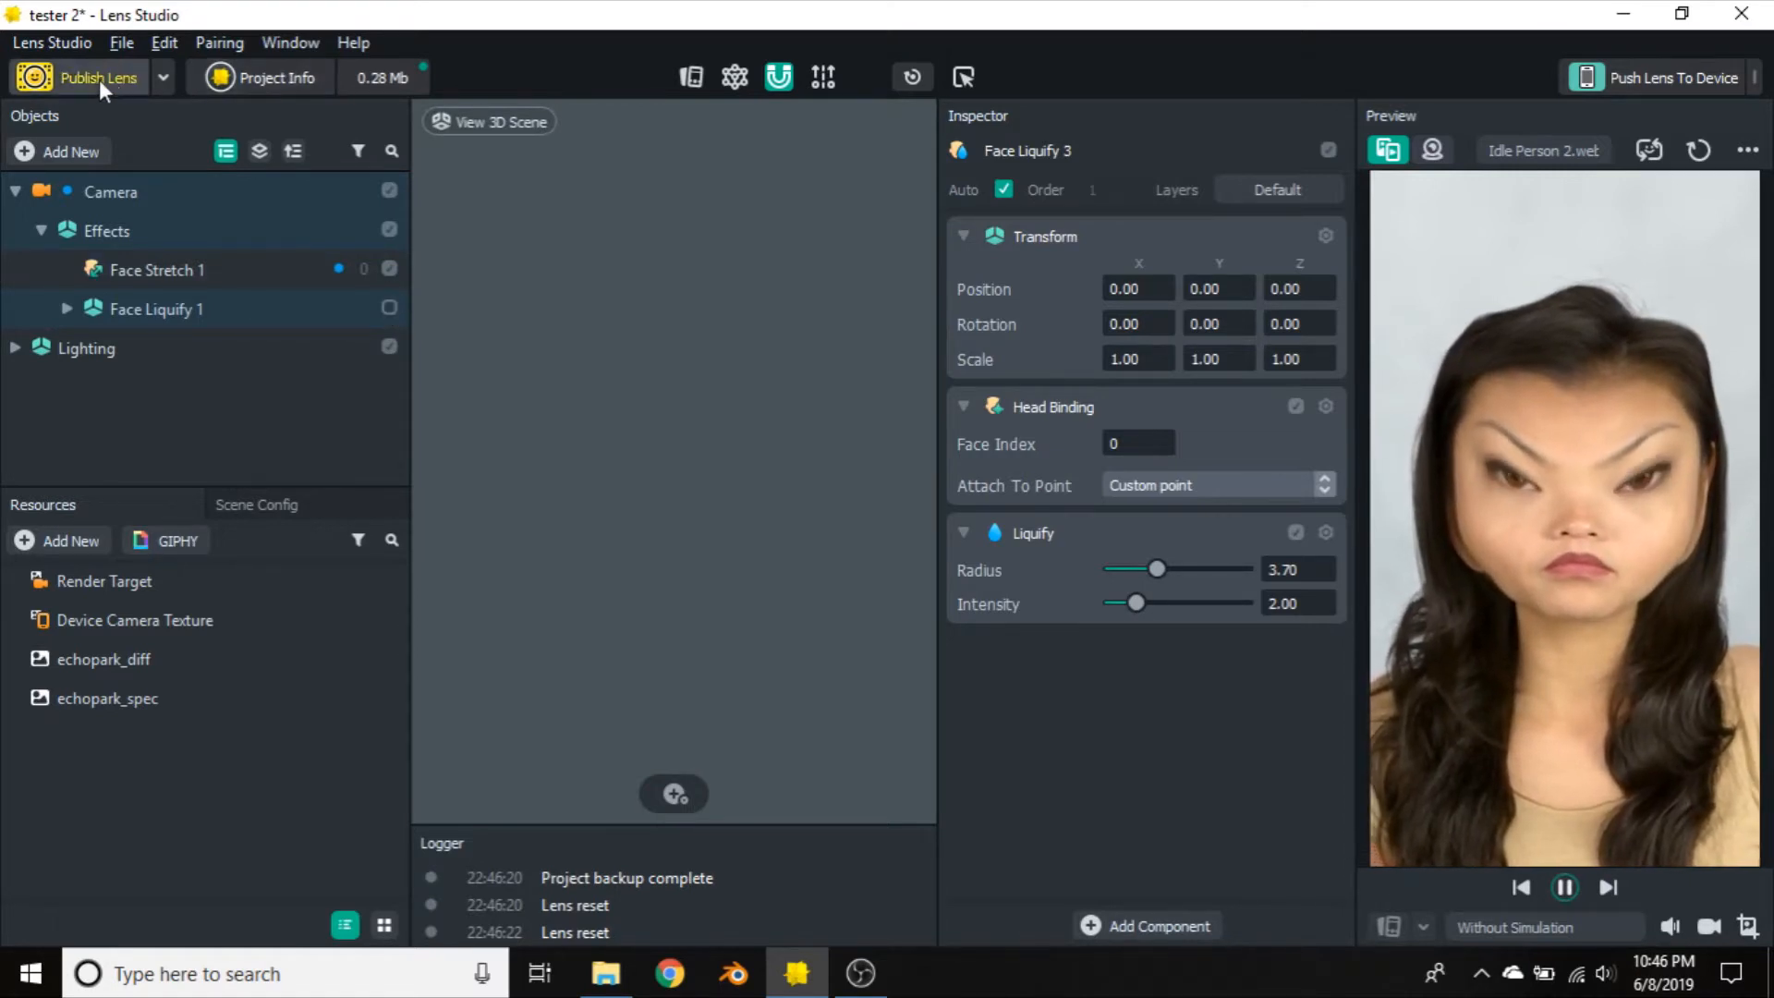
{"action": "left_click", "coordinate": [391, 309]}
{"action": "left_click", "coordinate": [390, 309]}
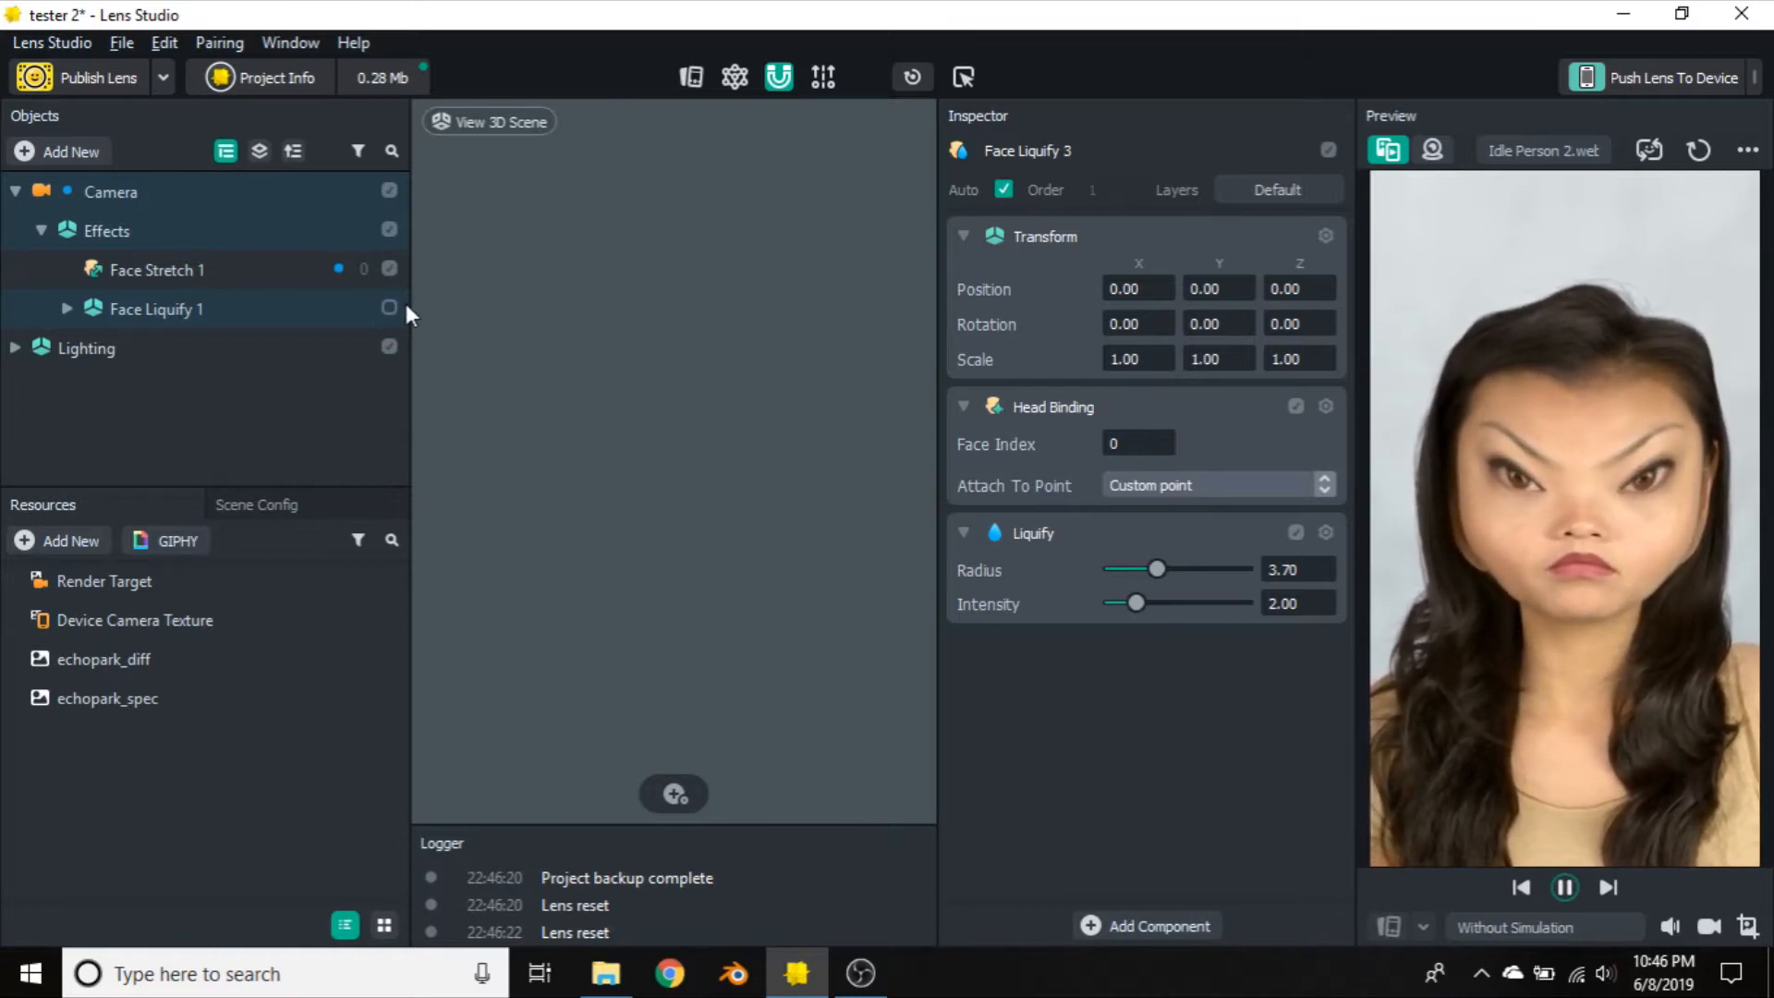
Add a second Face Liquify effect and move it above Face Stretch 1 in the Effects group
{"action": "left_click", "coordinate": [173, 431]}
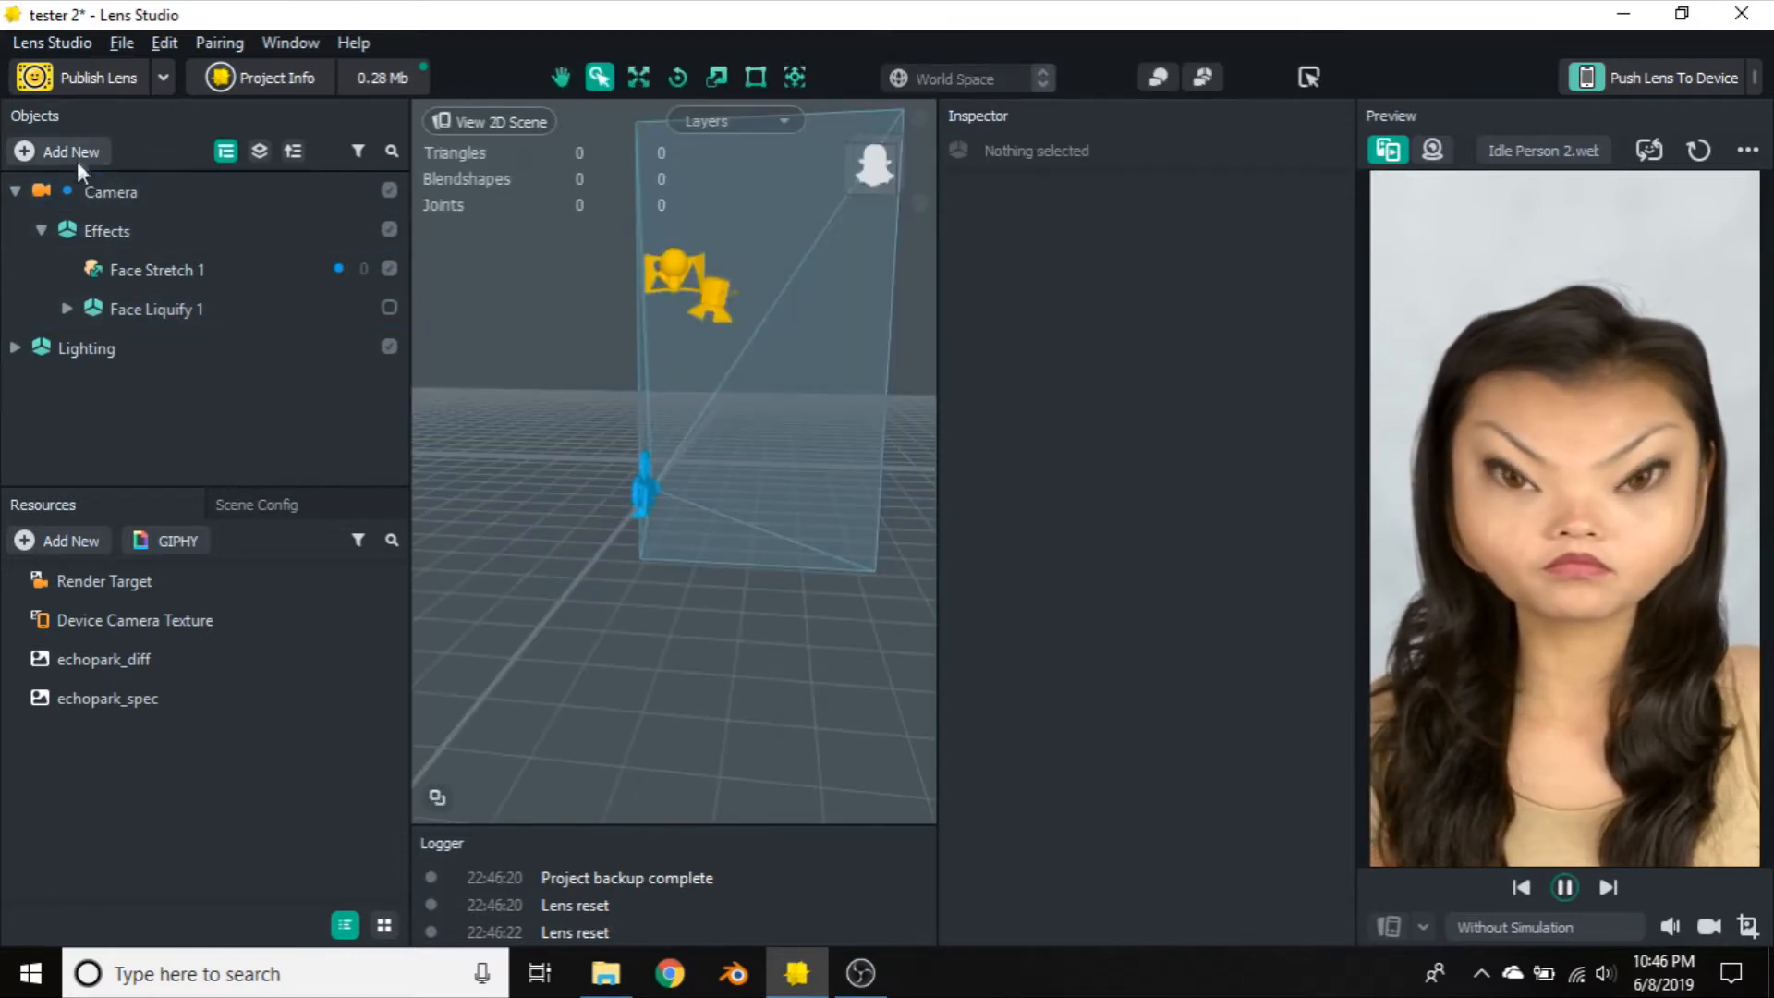
{"action": "left_click", "coordinate": [72, 152]}
{"action": "left_click", "coordinate": [122, 392]}
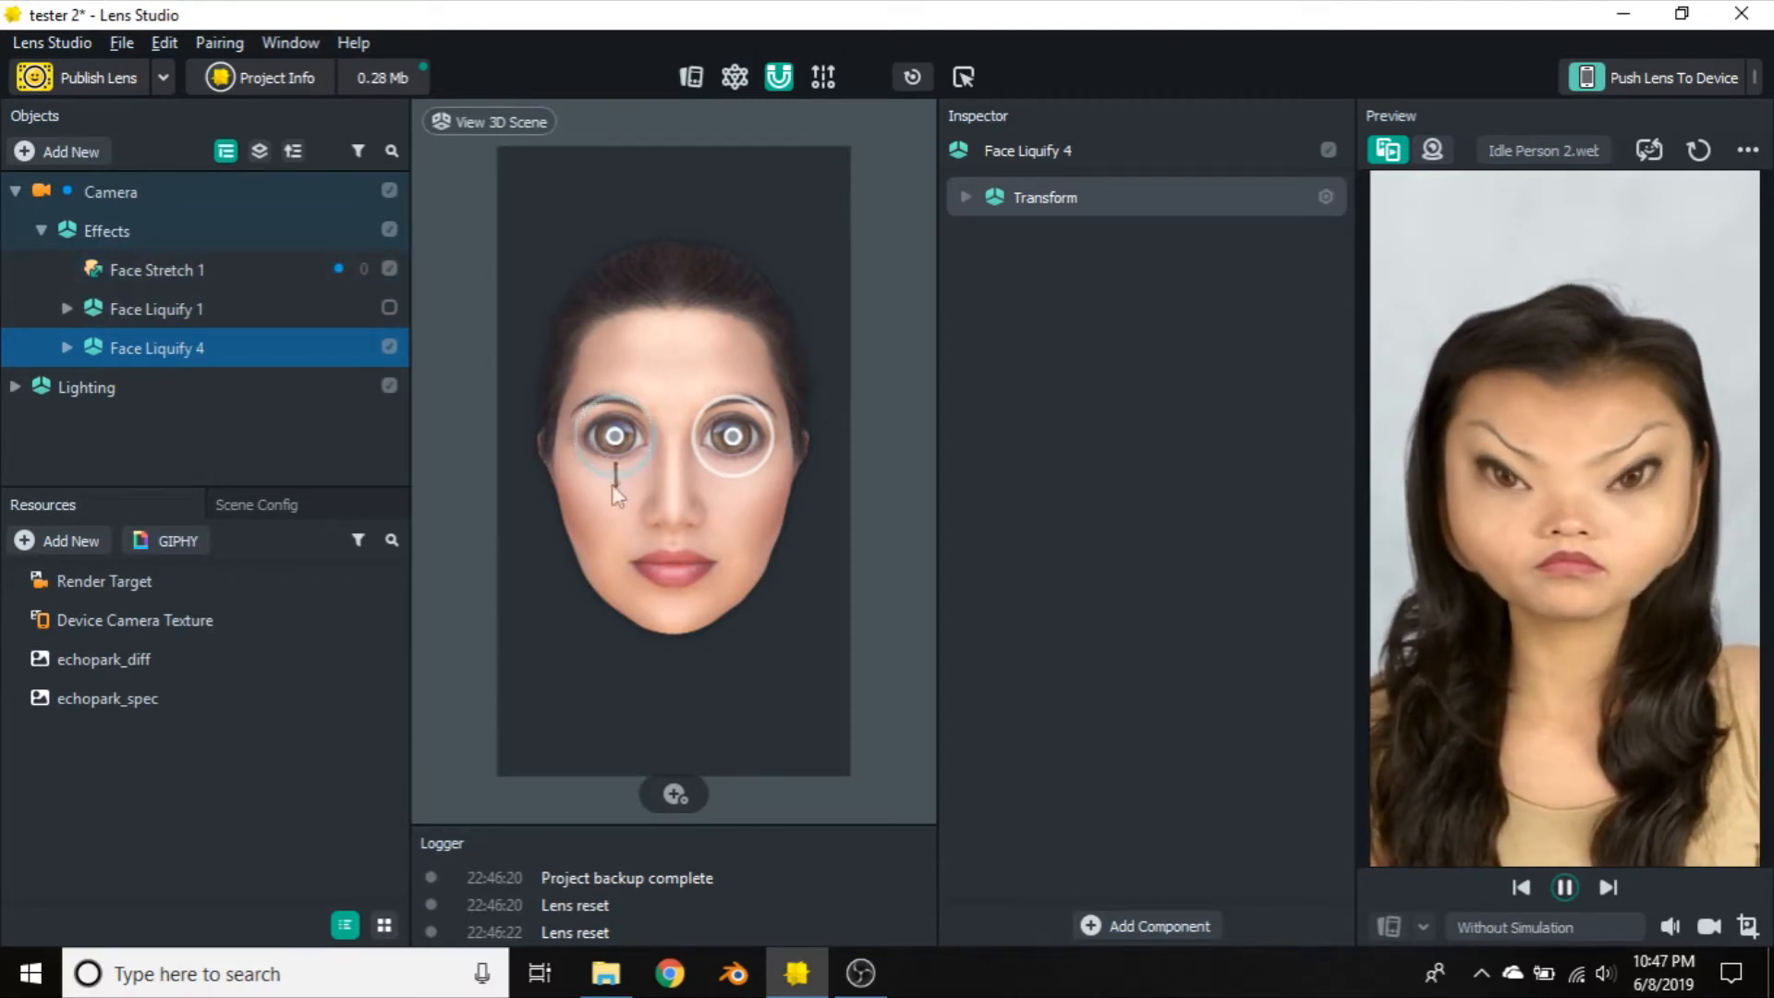
{"action": "left_click_drag", "start_coordinate": [159, 348], "coordinate": [179, 259]}
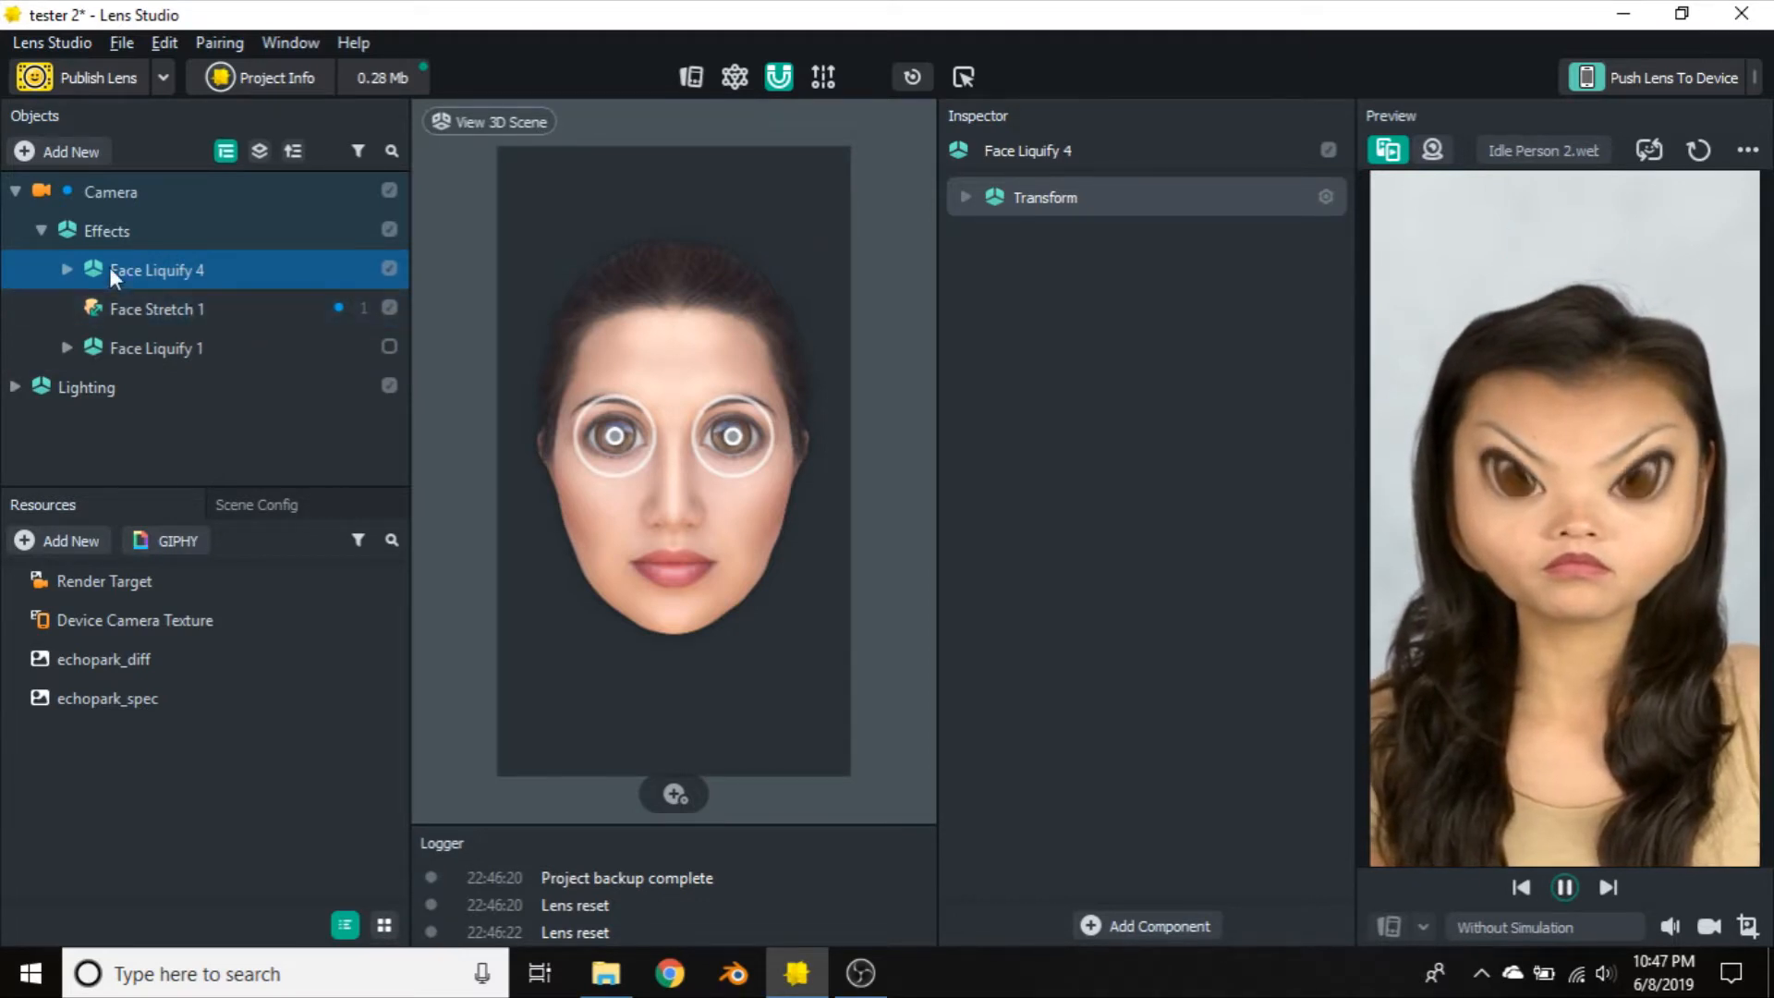
Expand Face Liquify 4, check the attachment of Face Liquify 5, and attach Face Liquify 6 to the Right Eye
{"action": "left_click", "coordinate": [68, 270]}
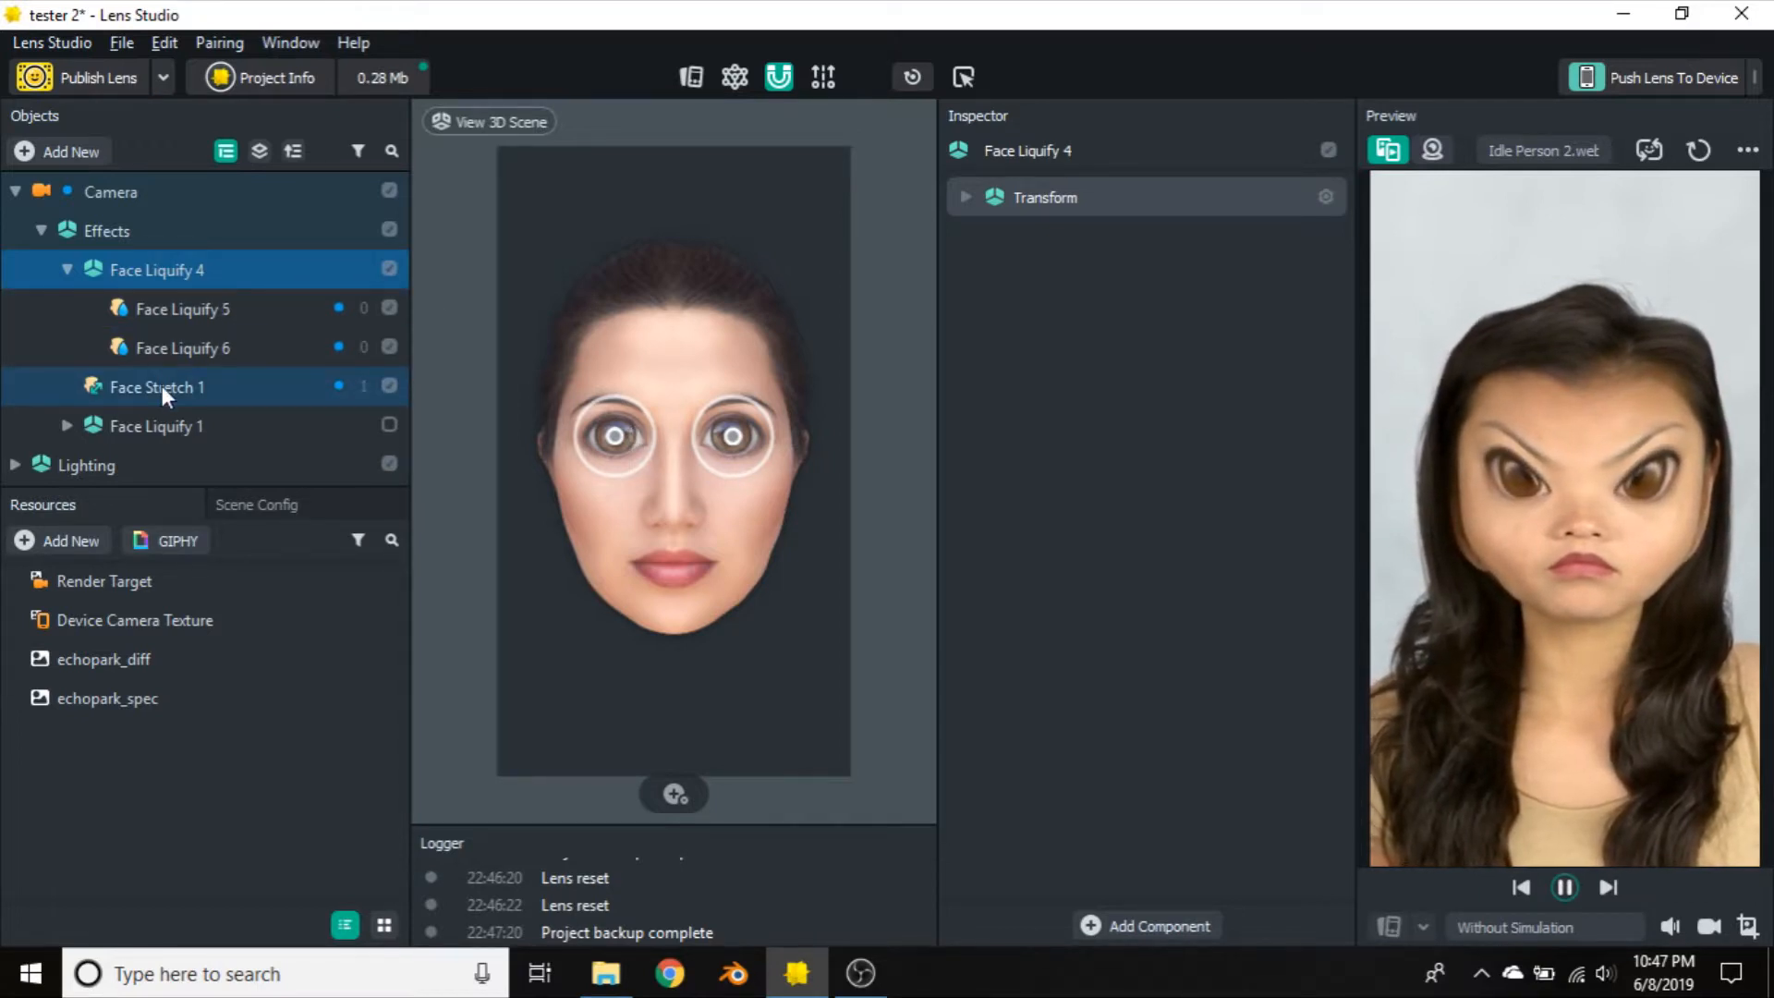
{"action": "left_click", "coordinate": [181, 312]}
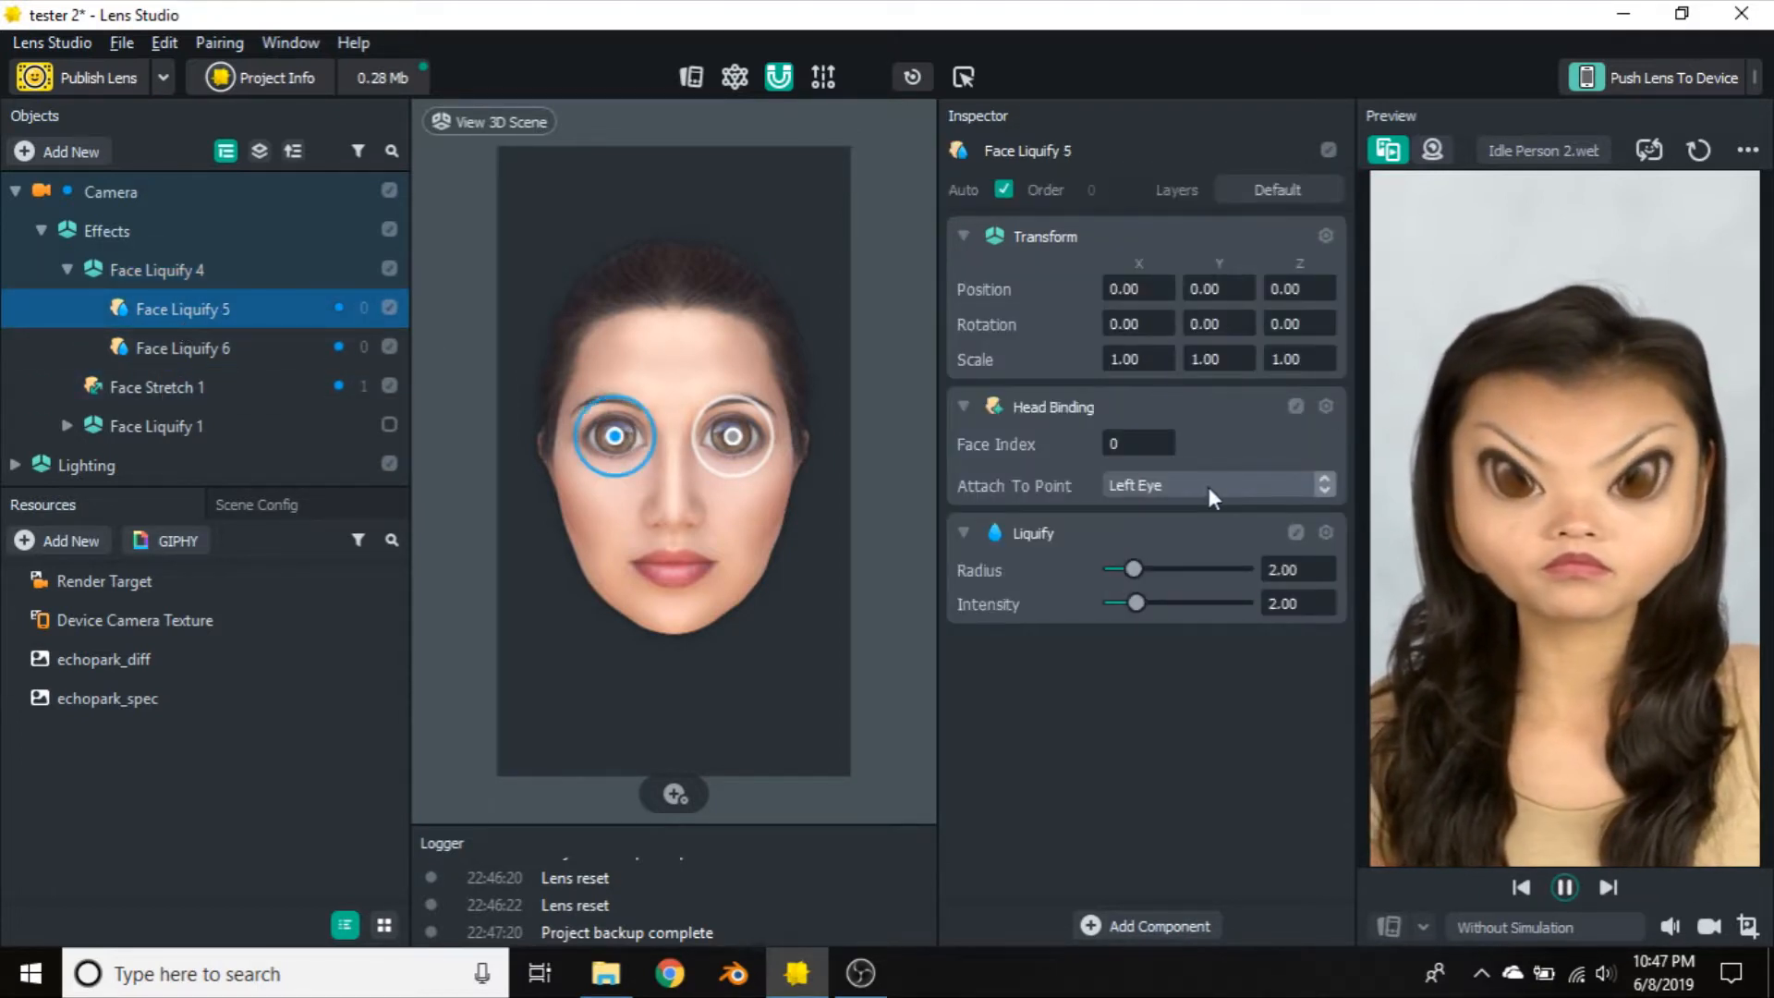
{"action": "left_click", "coordinate": [189, 348]}
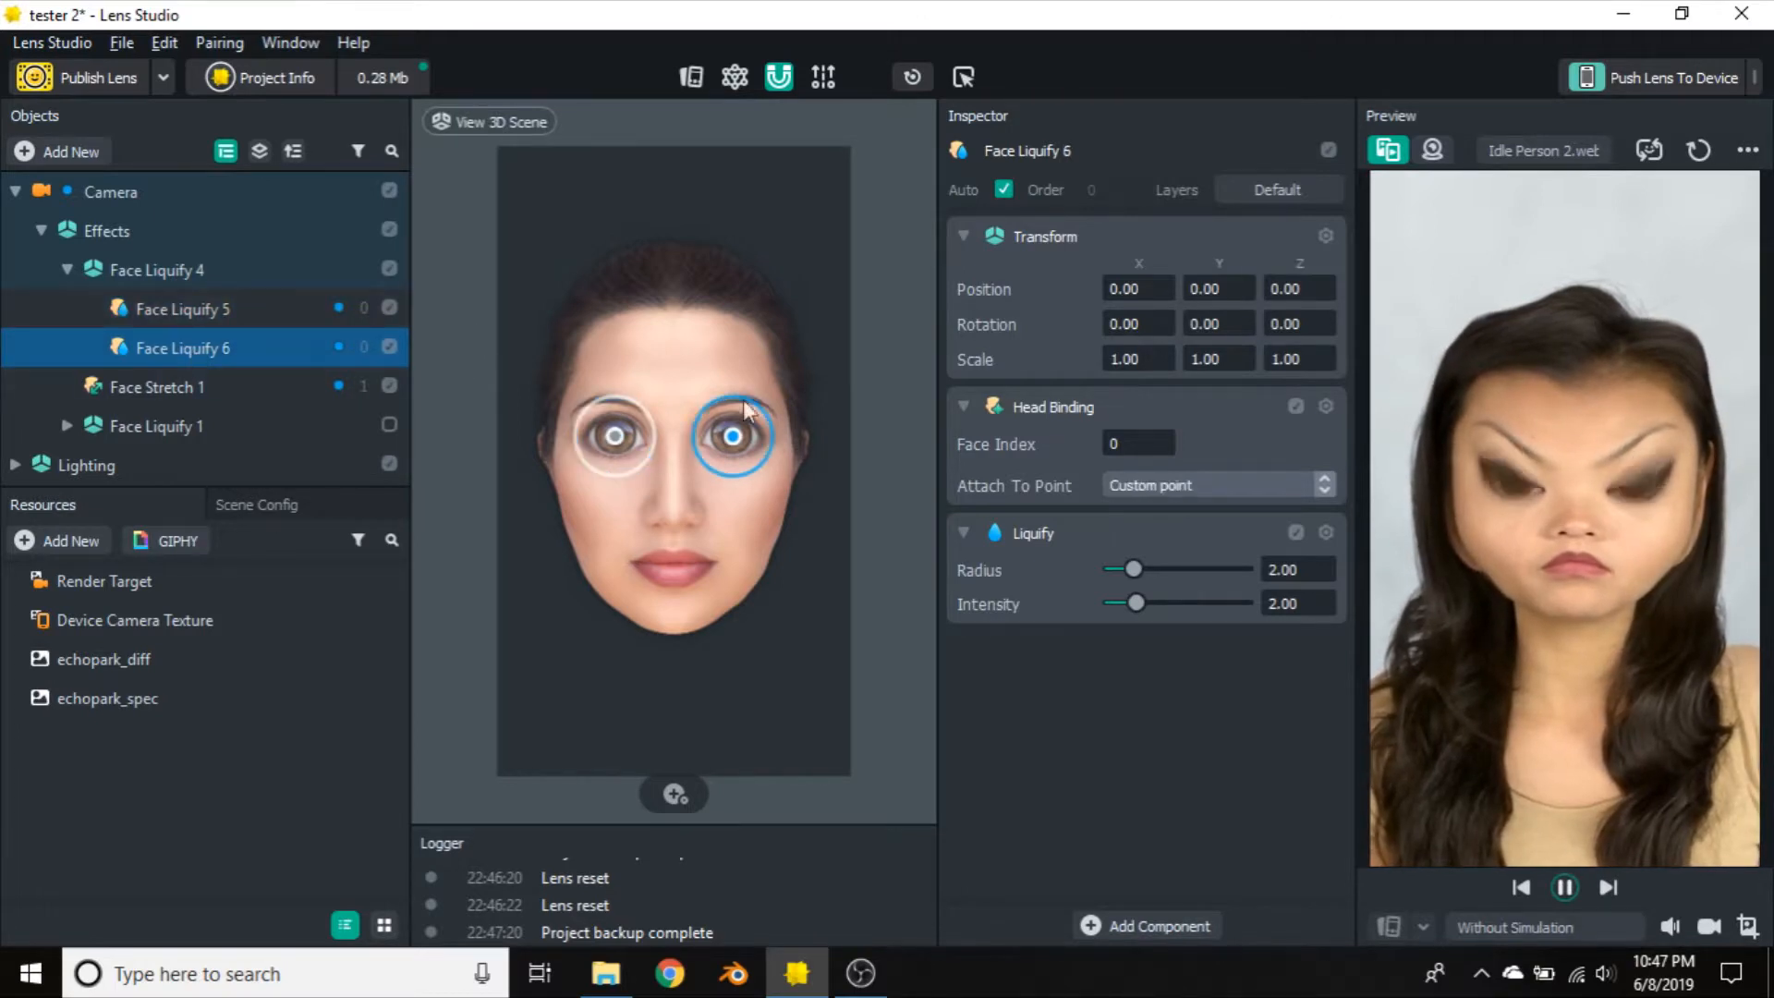
{"action": "left_click", "coordinate": [1143, 479]}
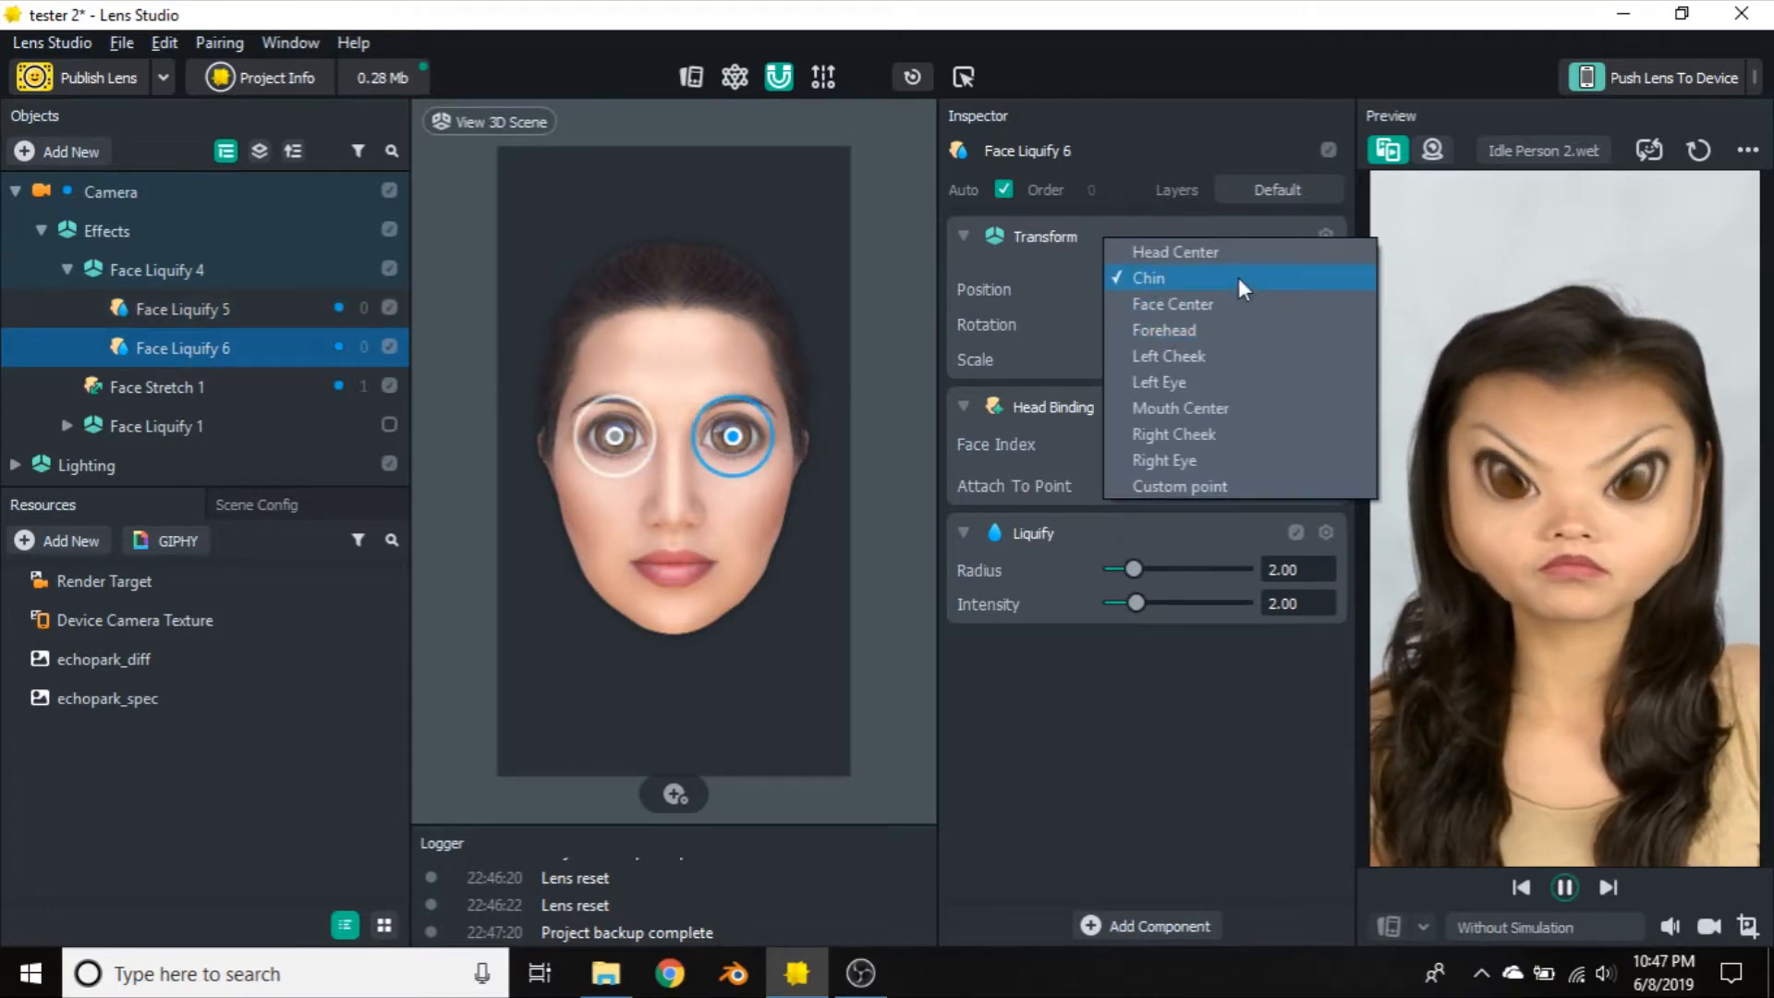
{"action": "left_click", "coordinate": [1195, 458]}
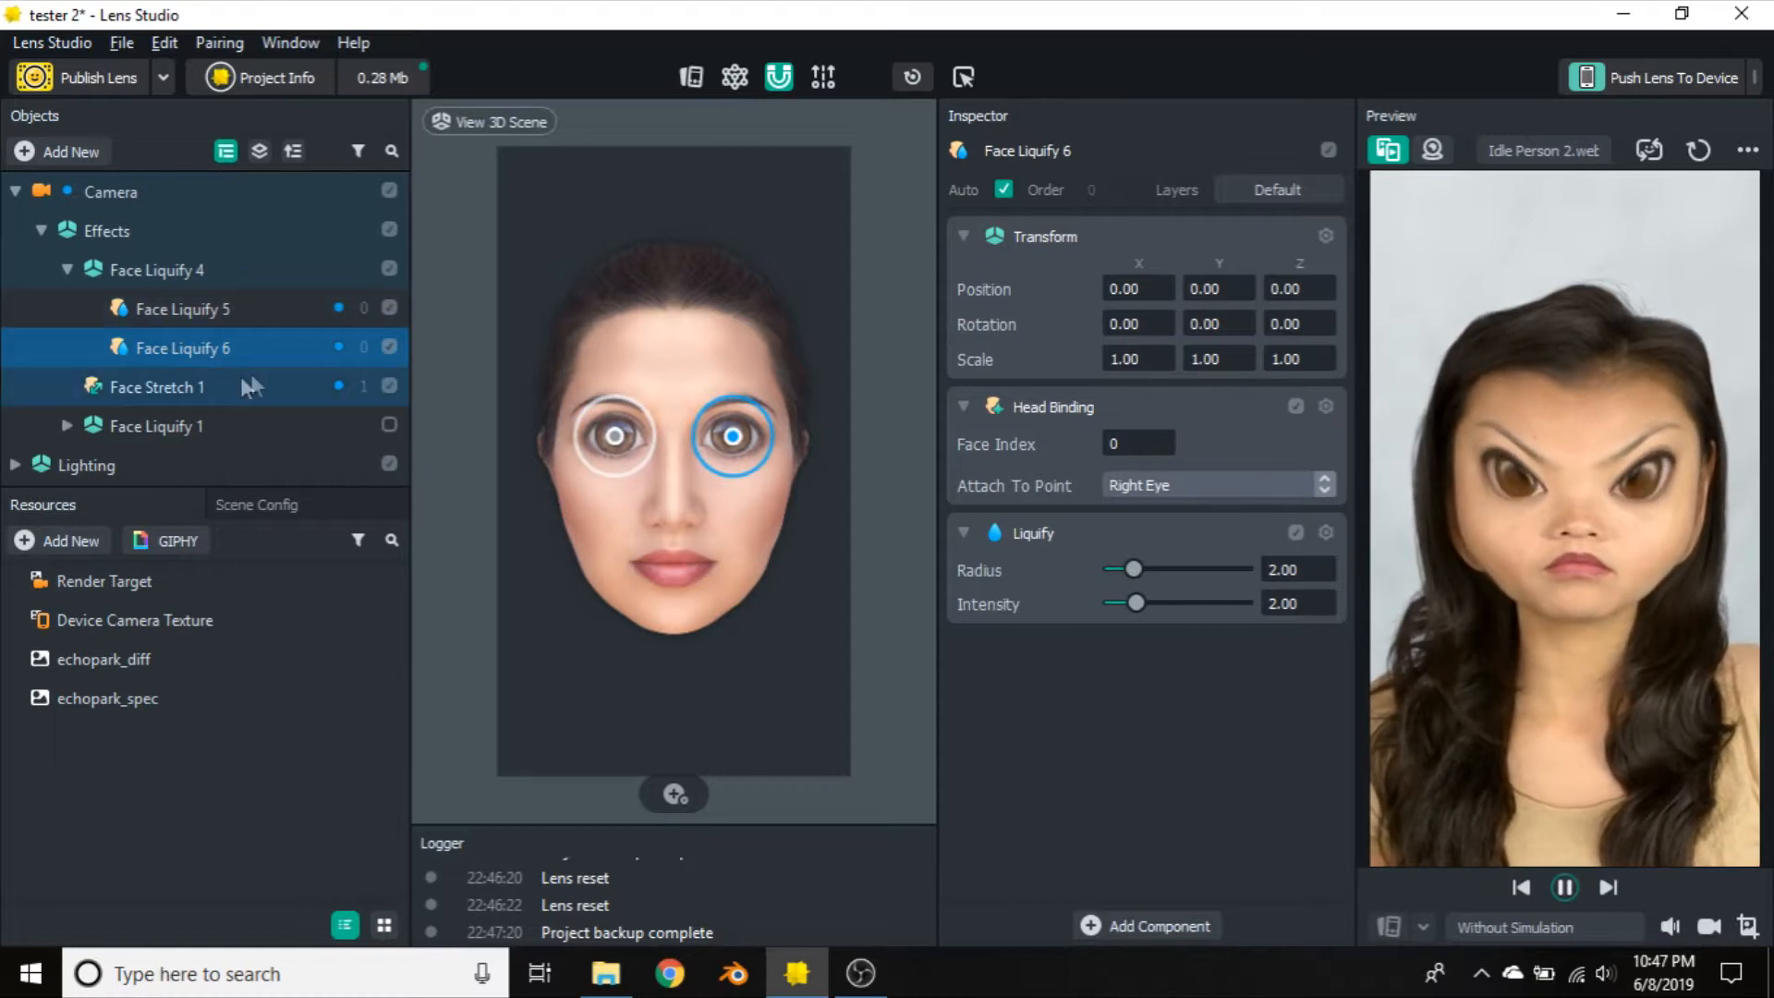
Turn Face Stretch 1 off and back on to compare the preview, and collapse Face Liquify 4
{"action": "left_click", "coordinate": [387, 386]}
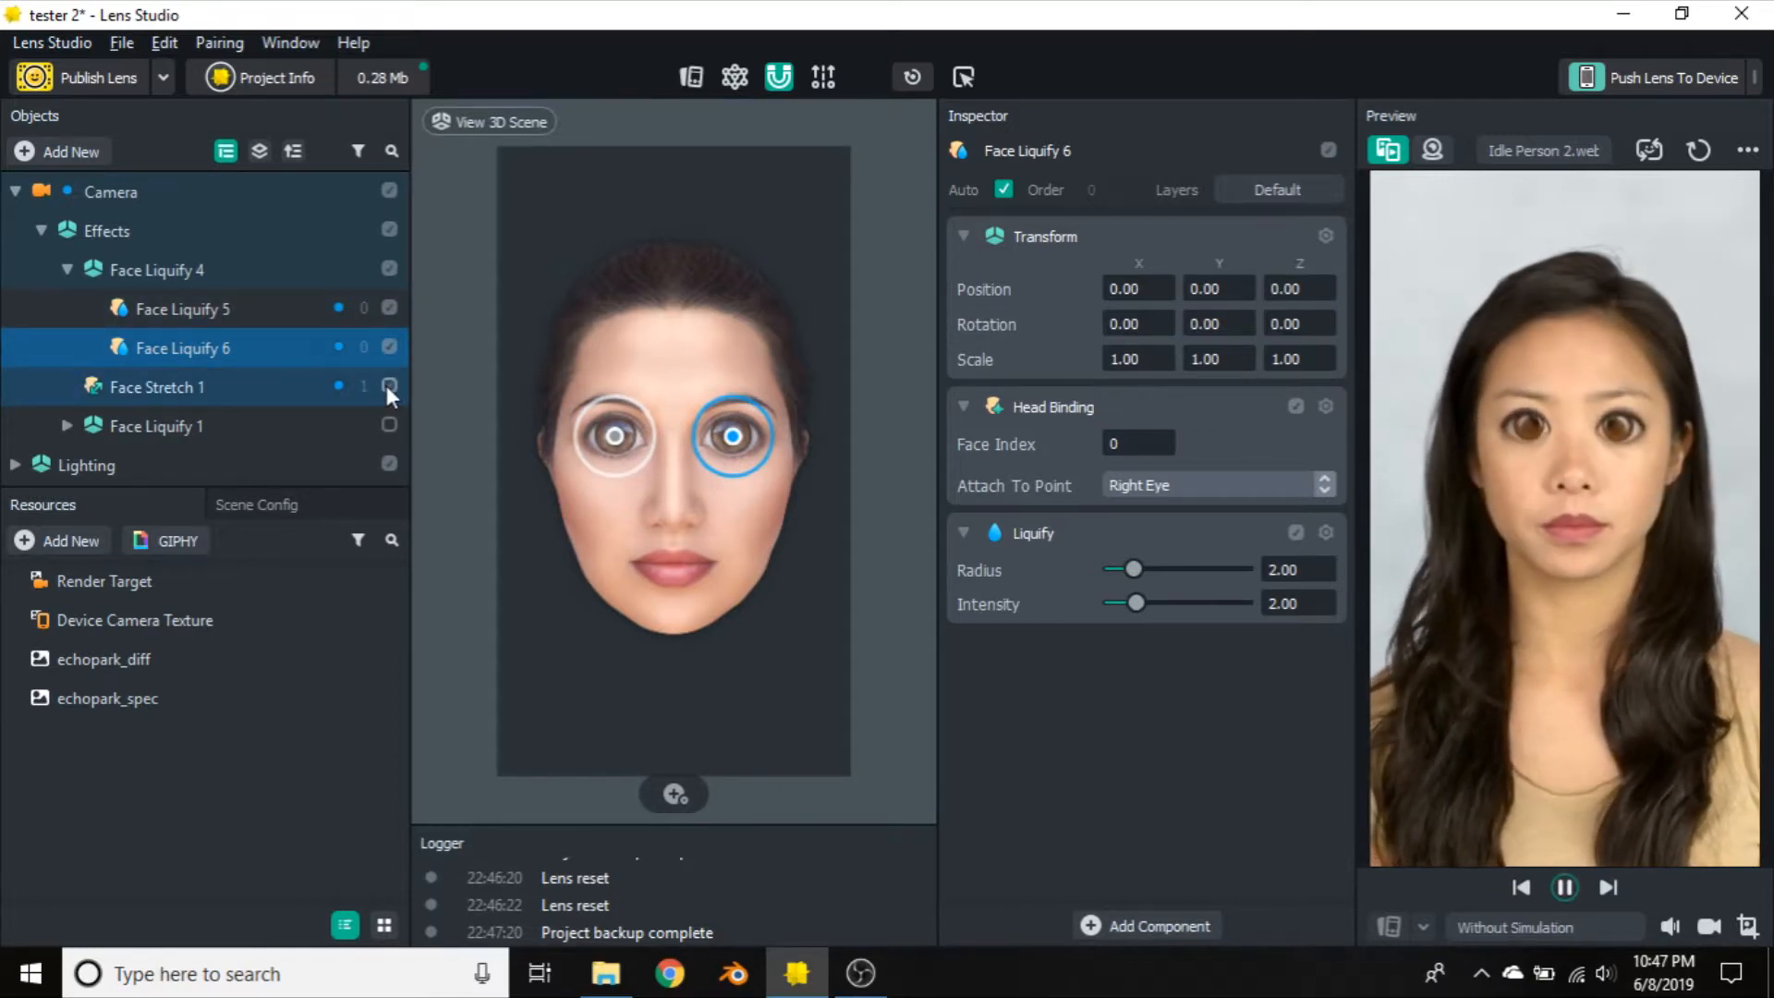
{"action": "left_click", "coordinate": [388, 385]}
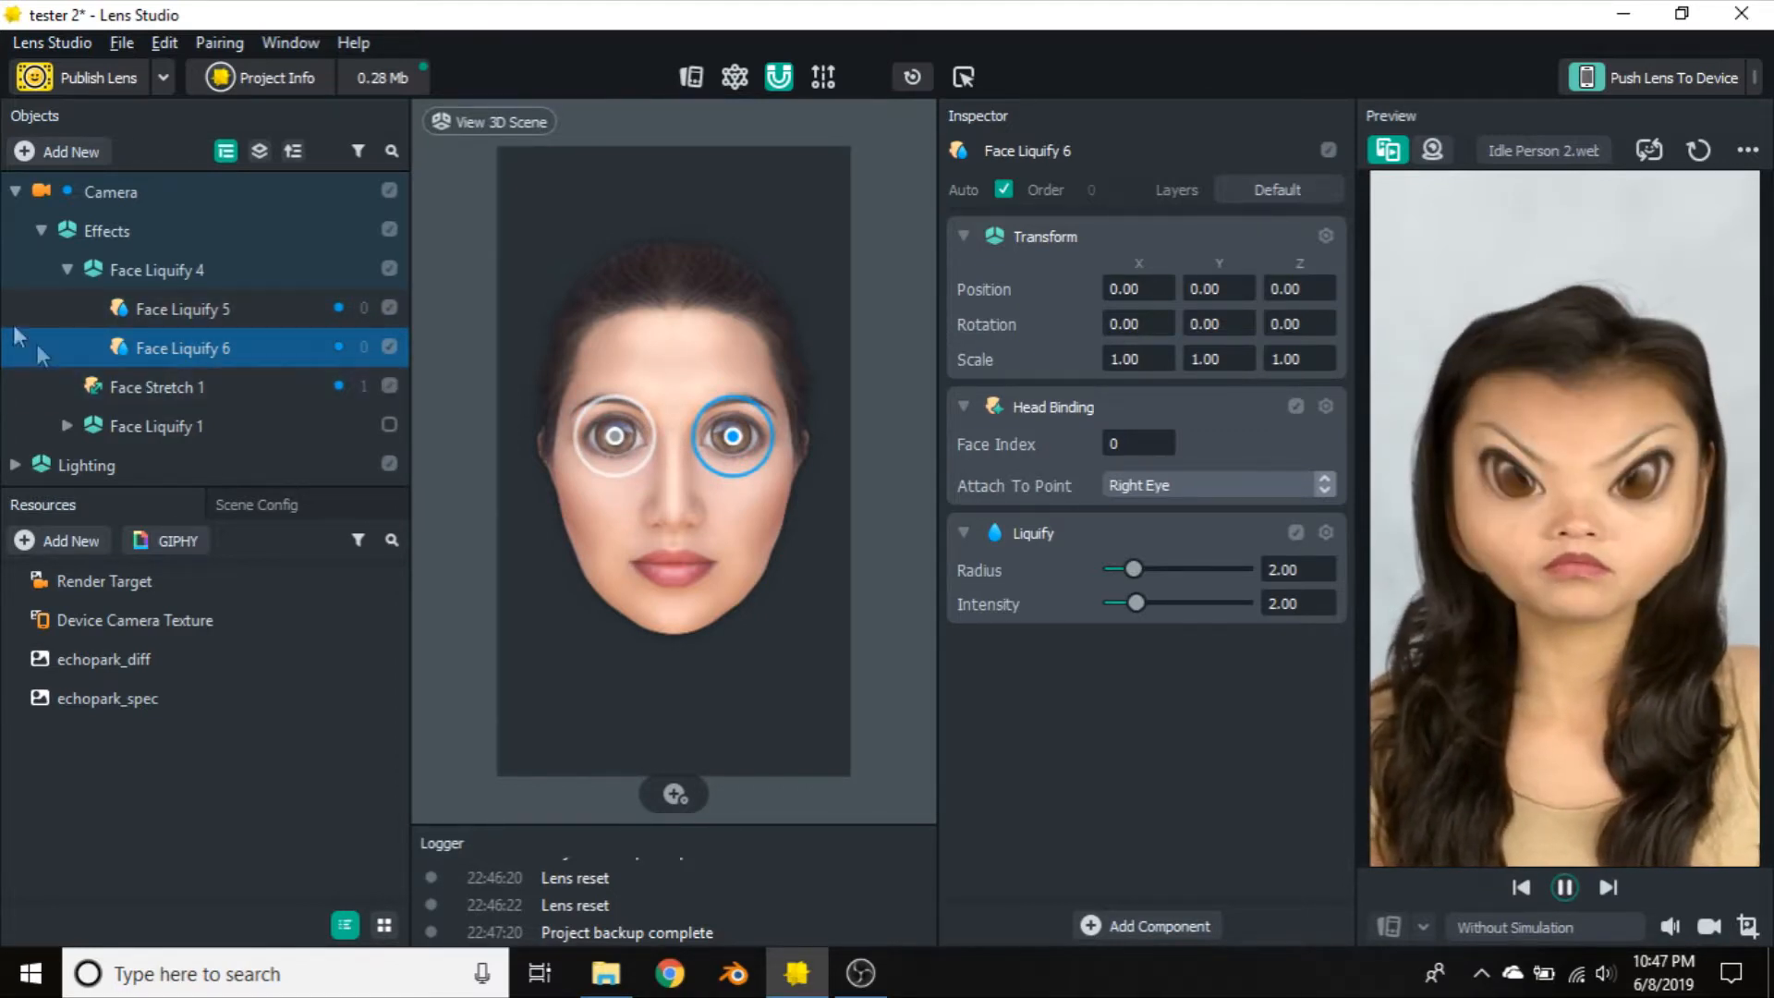
{"action": "left_click", "coordinate": [67, 269]}
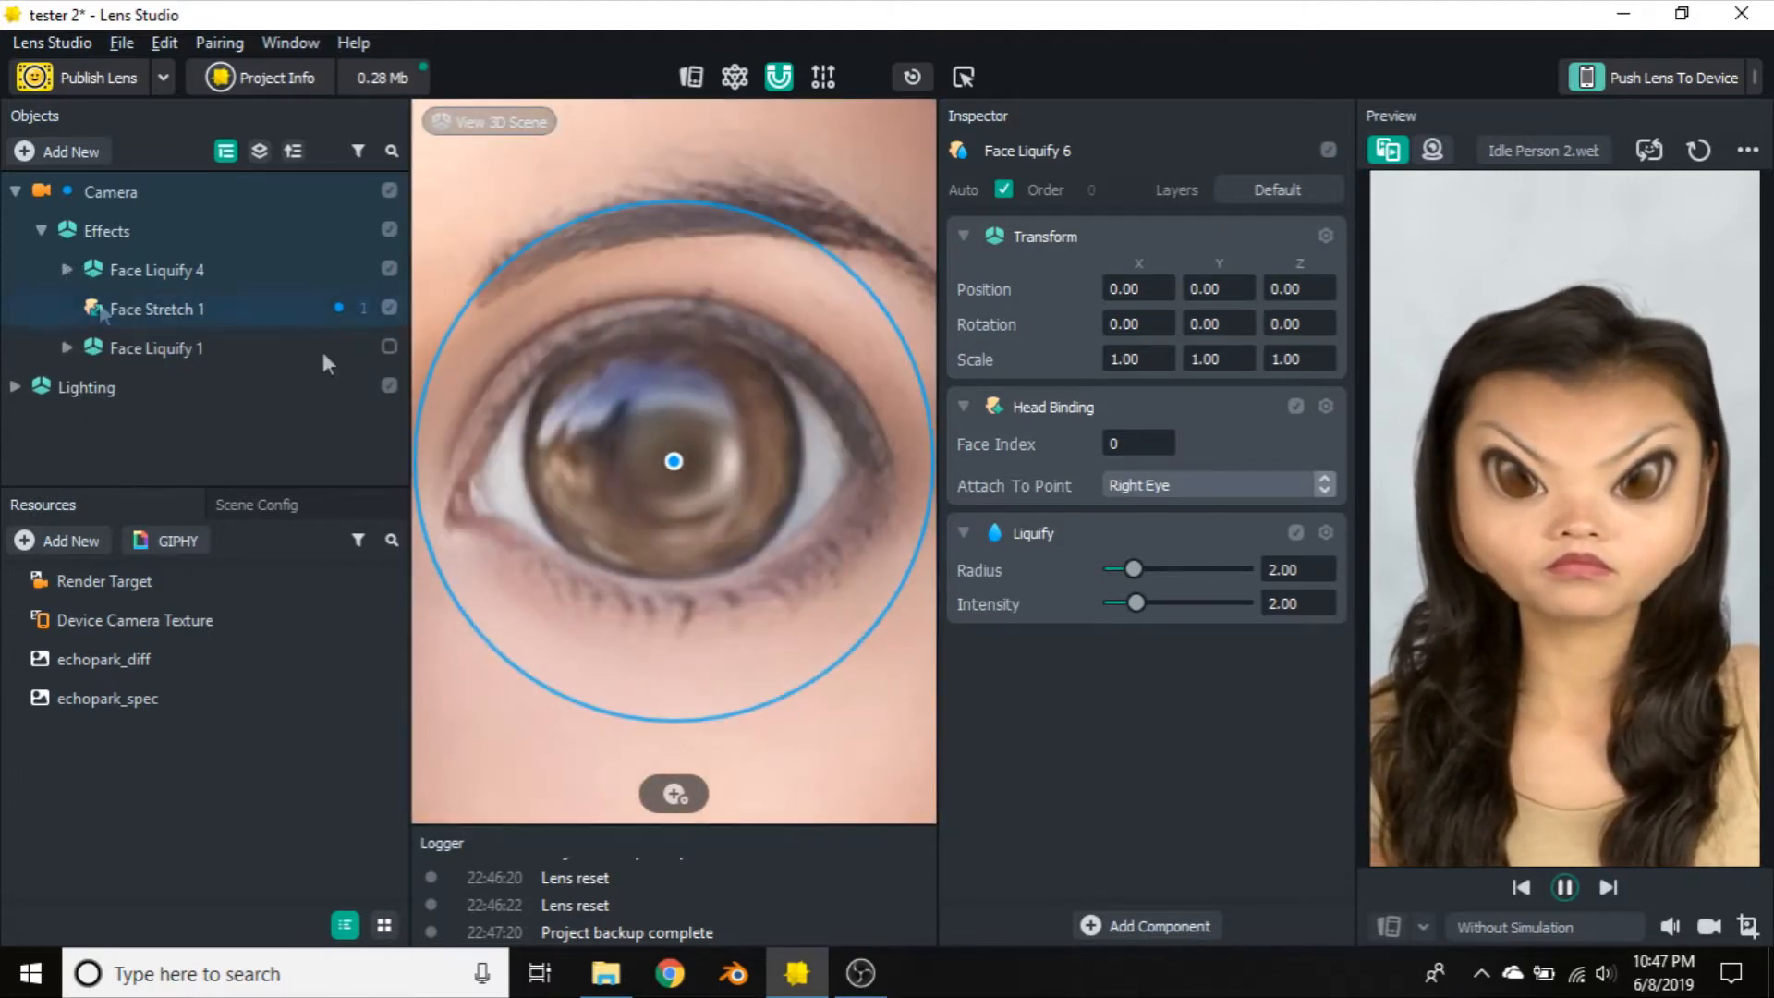
Set the liquify radius of both eye circles, Face Liquify 5 and Face Liquify 6, to 3.97
{"action": "scroll", "coordinate": [591, 336], "scroll_direction": "down", "scroll_amount": 5}
{"action": "scroll", "coordinate": [591, 337], "scroll_direction": "down", "scroll_amount": 5}
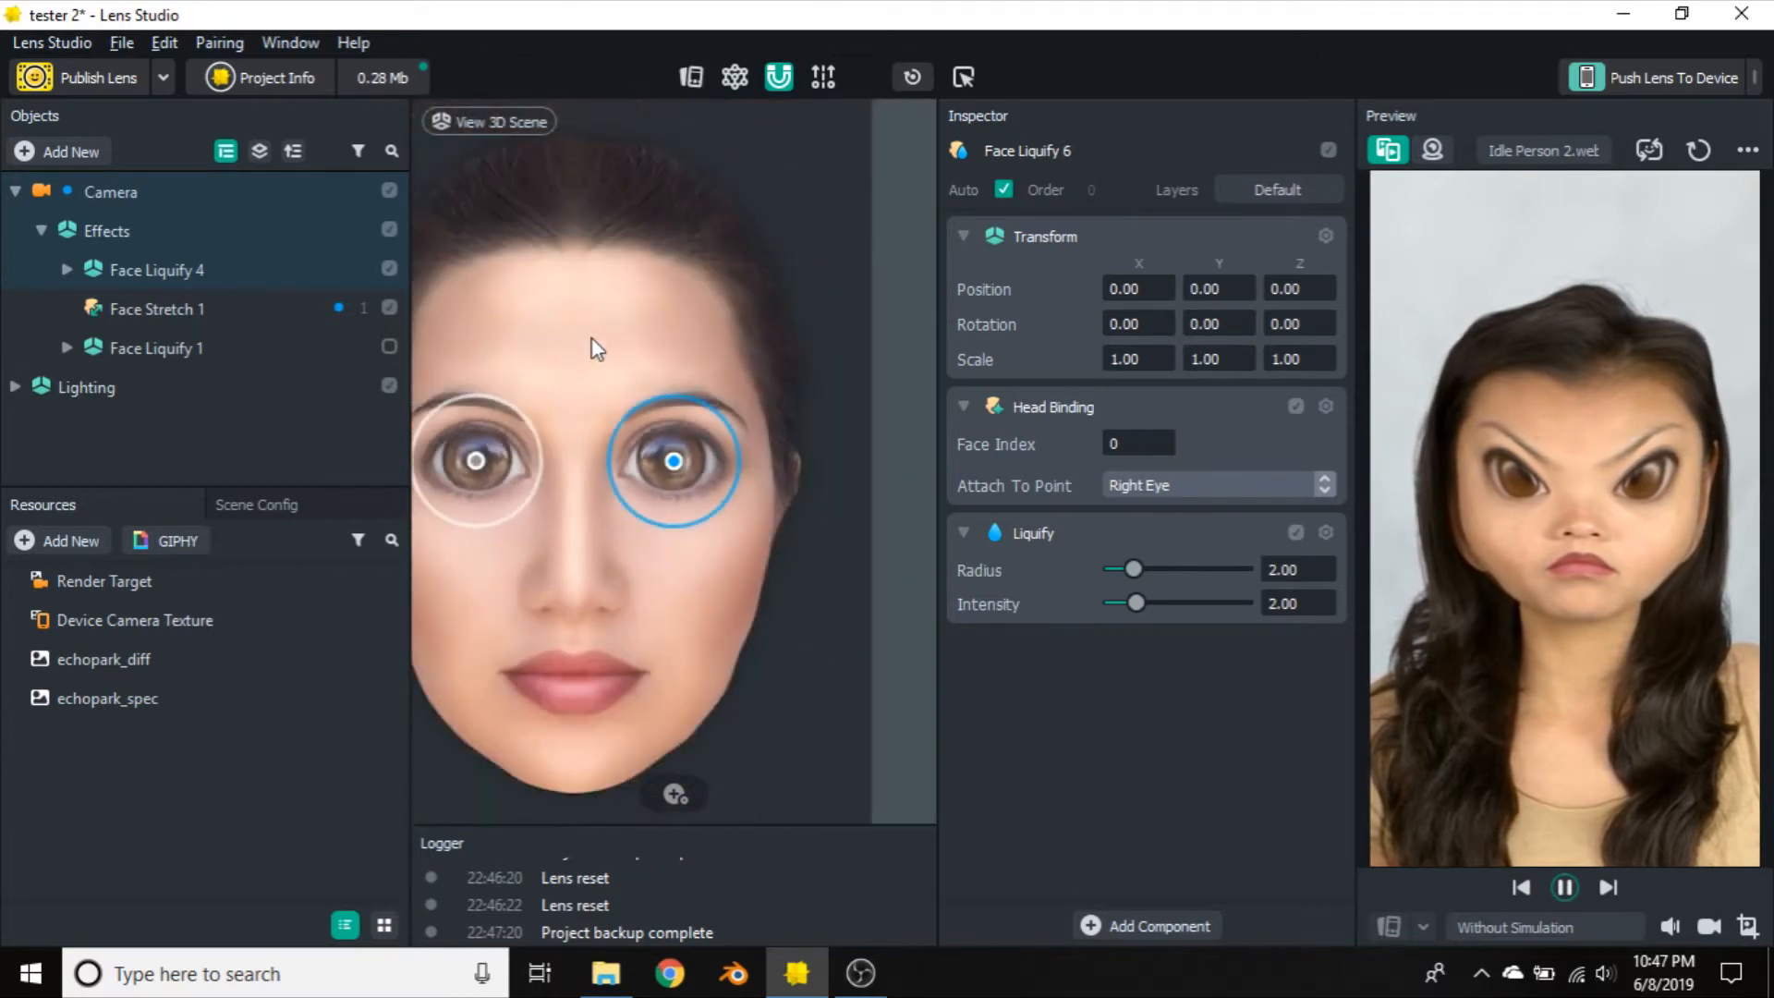
{"action": "mouse_move", "coordinate": [602, 369]}
{"action": "left_mouse_down"}
{"action": "mouse_move", "coordinate": [620, 271]}
{"action": "mouse_move", "coordinate": [619, 305]}
{"action": "left_mouse_up"}
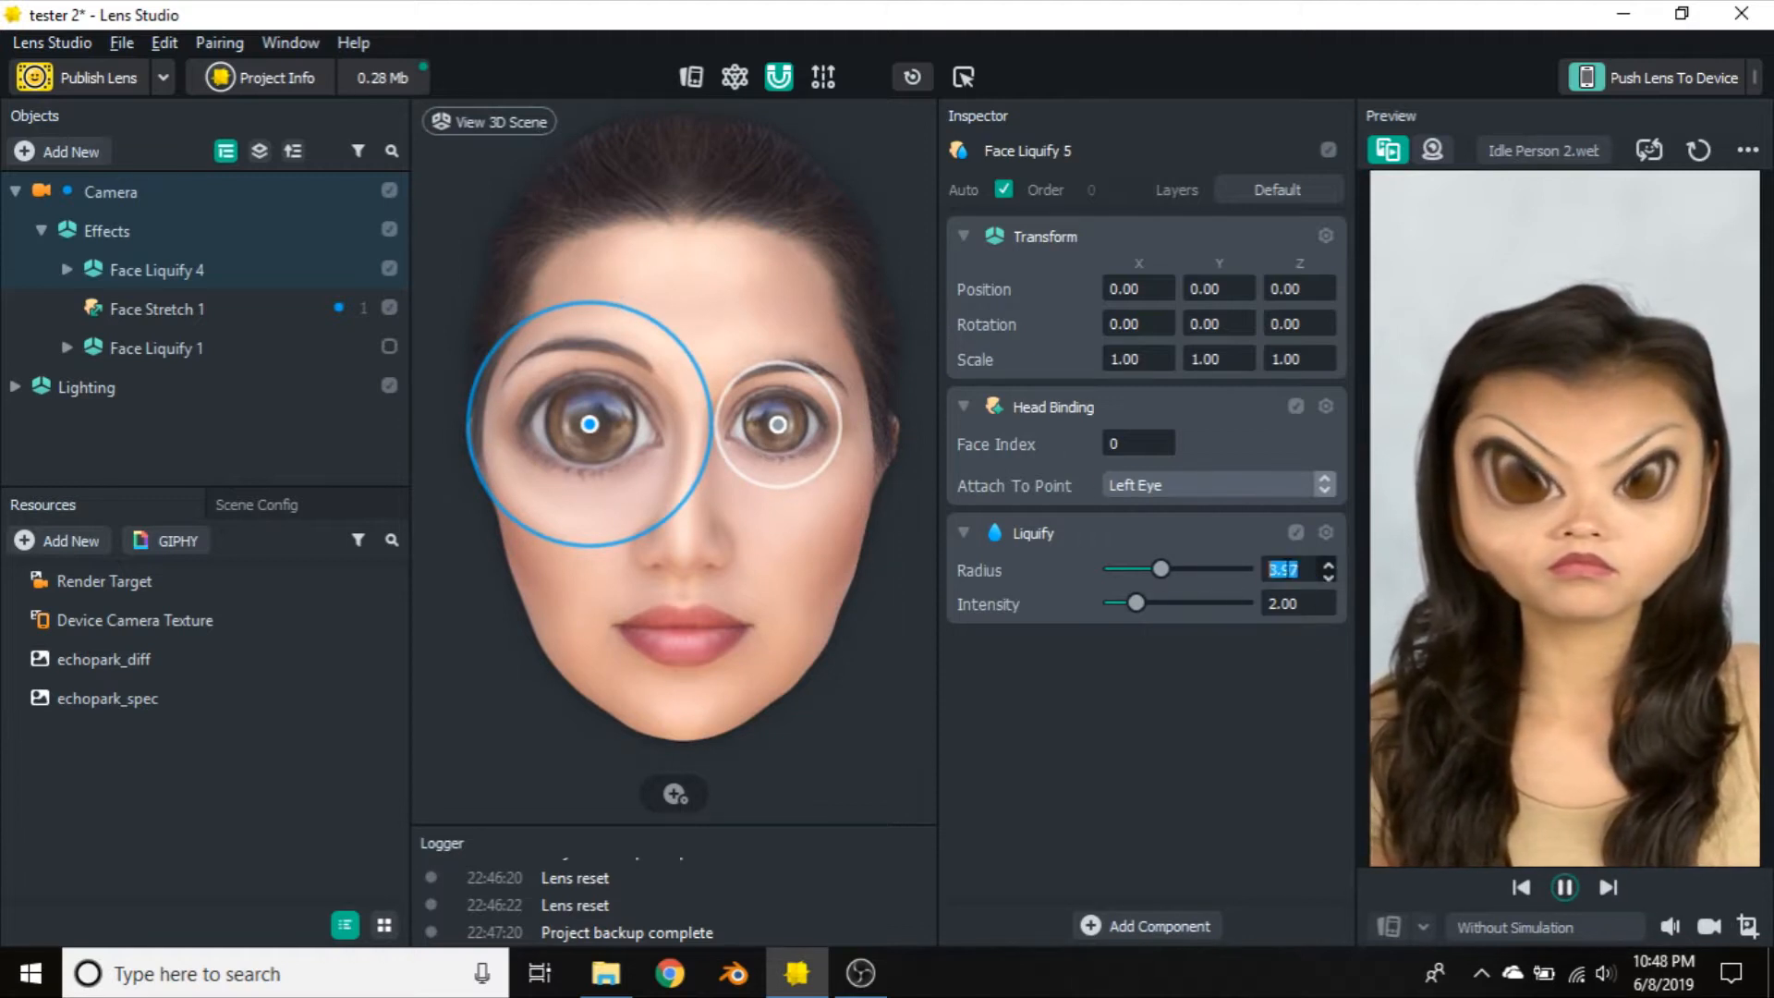
{"action": "left_click", "coordinate": [783, 386]}
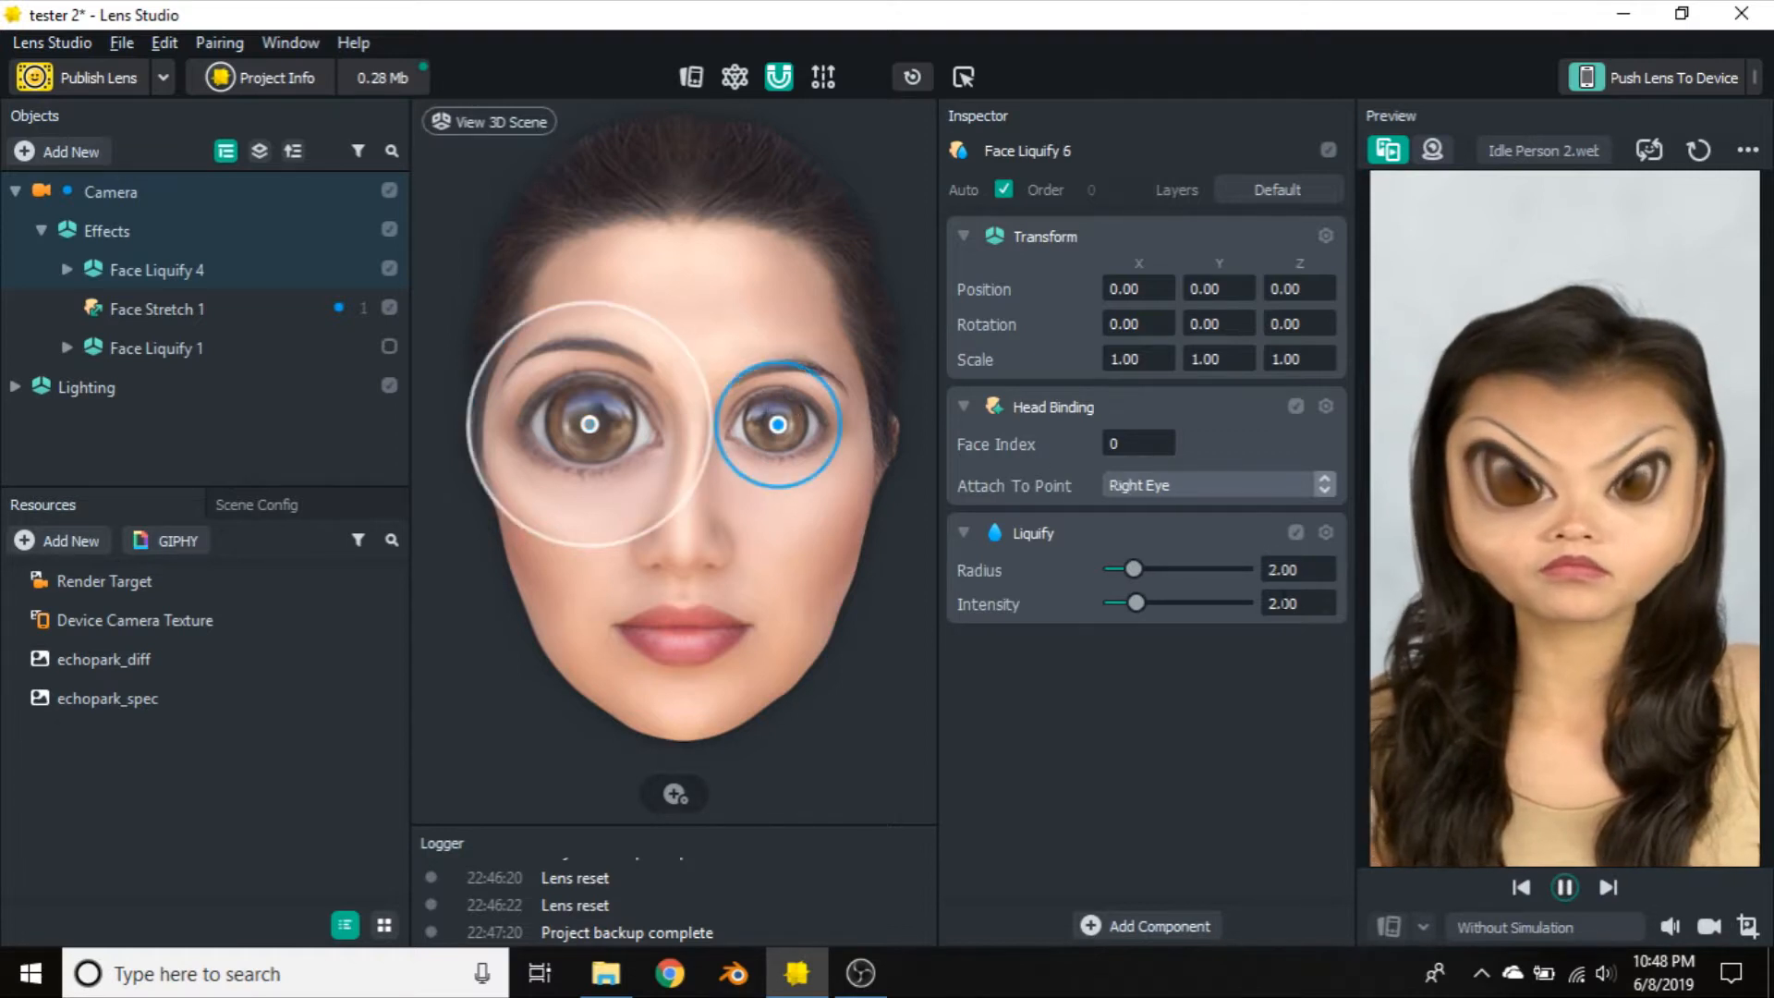
{"action": "left_click", "coordinate": [1284, 570]}
{"action": "type", "text": "3.97"}
{"action": "key", "text": "Return"}
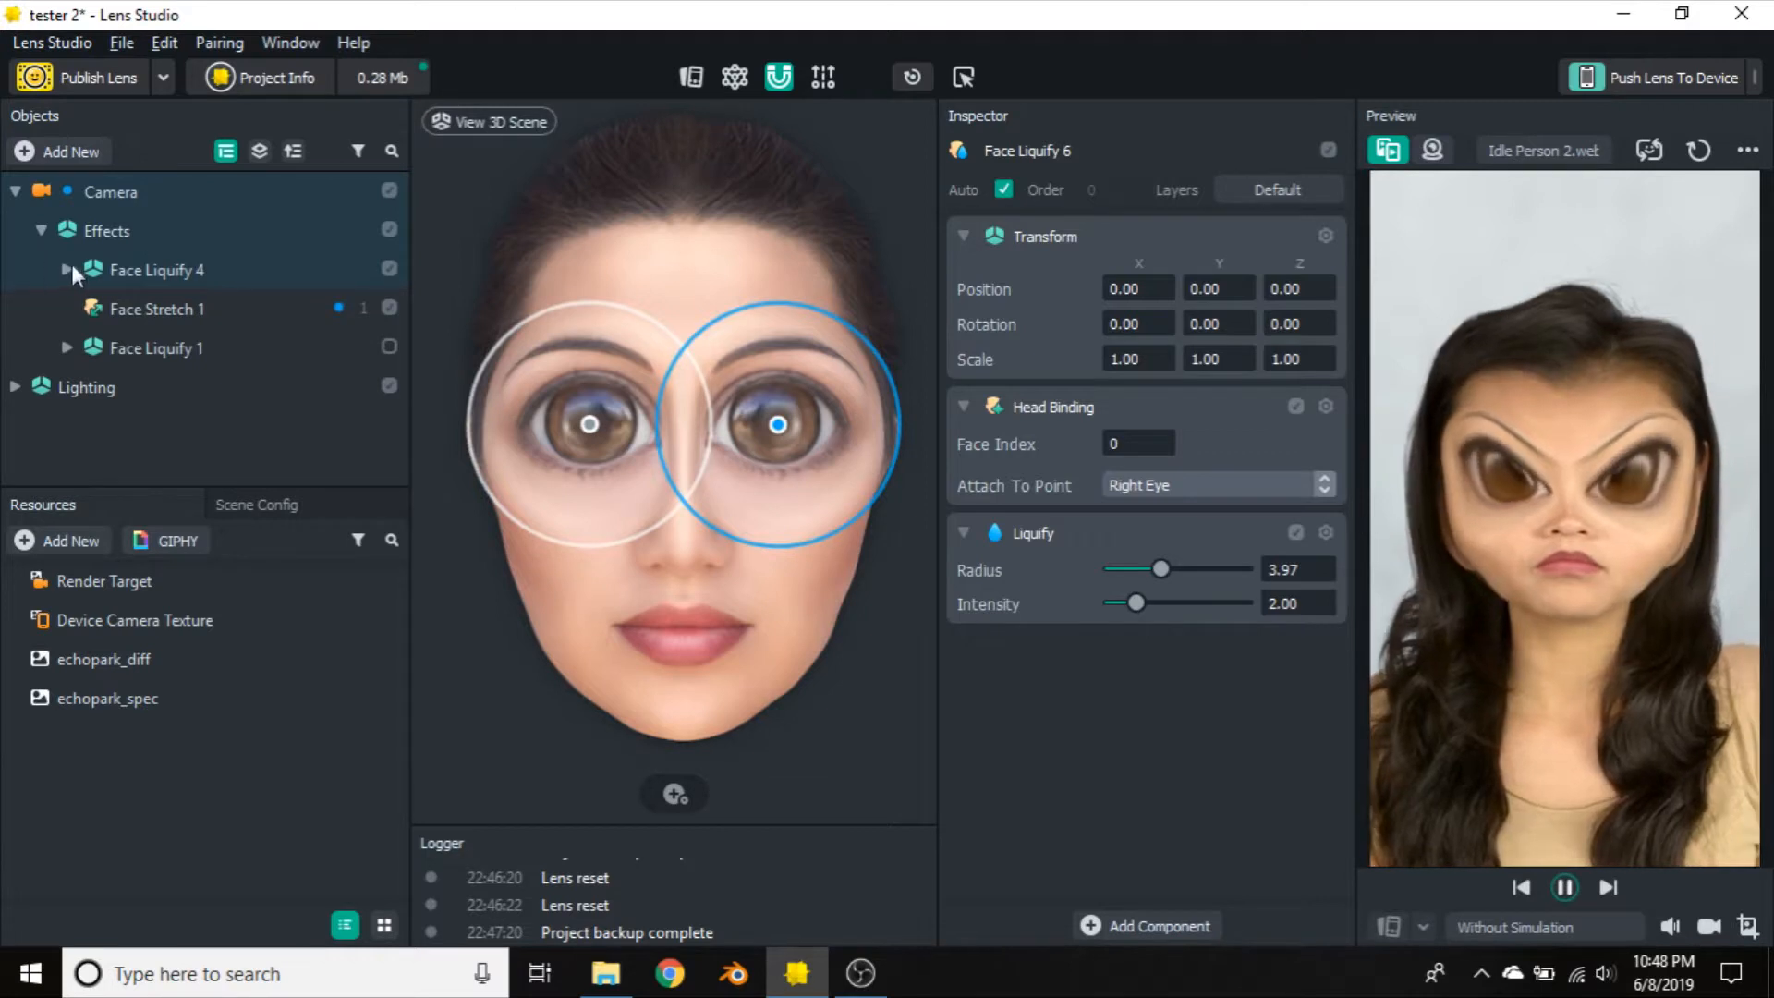
Compare the preview with Face Liquify 4 off and Face Liquify 1 on, and restore the original visibility of both
{"action": "left_click", "coordinate": [389, 268]}
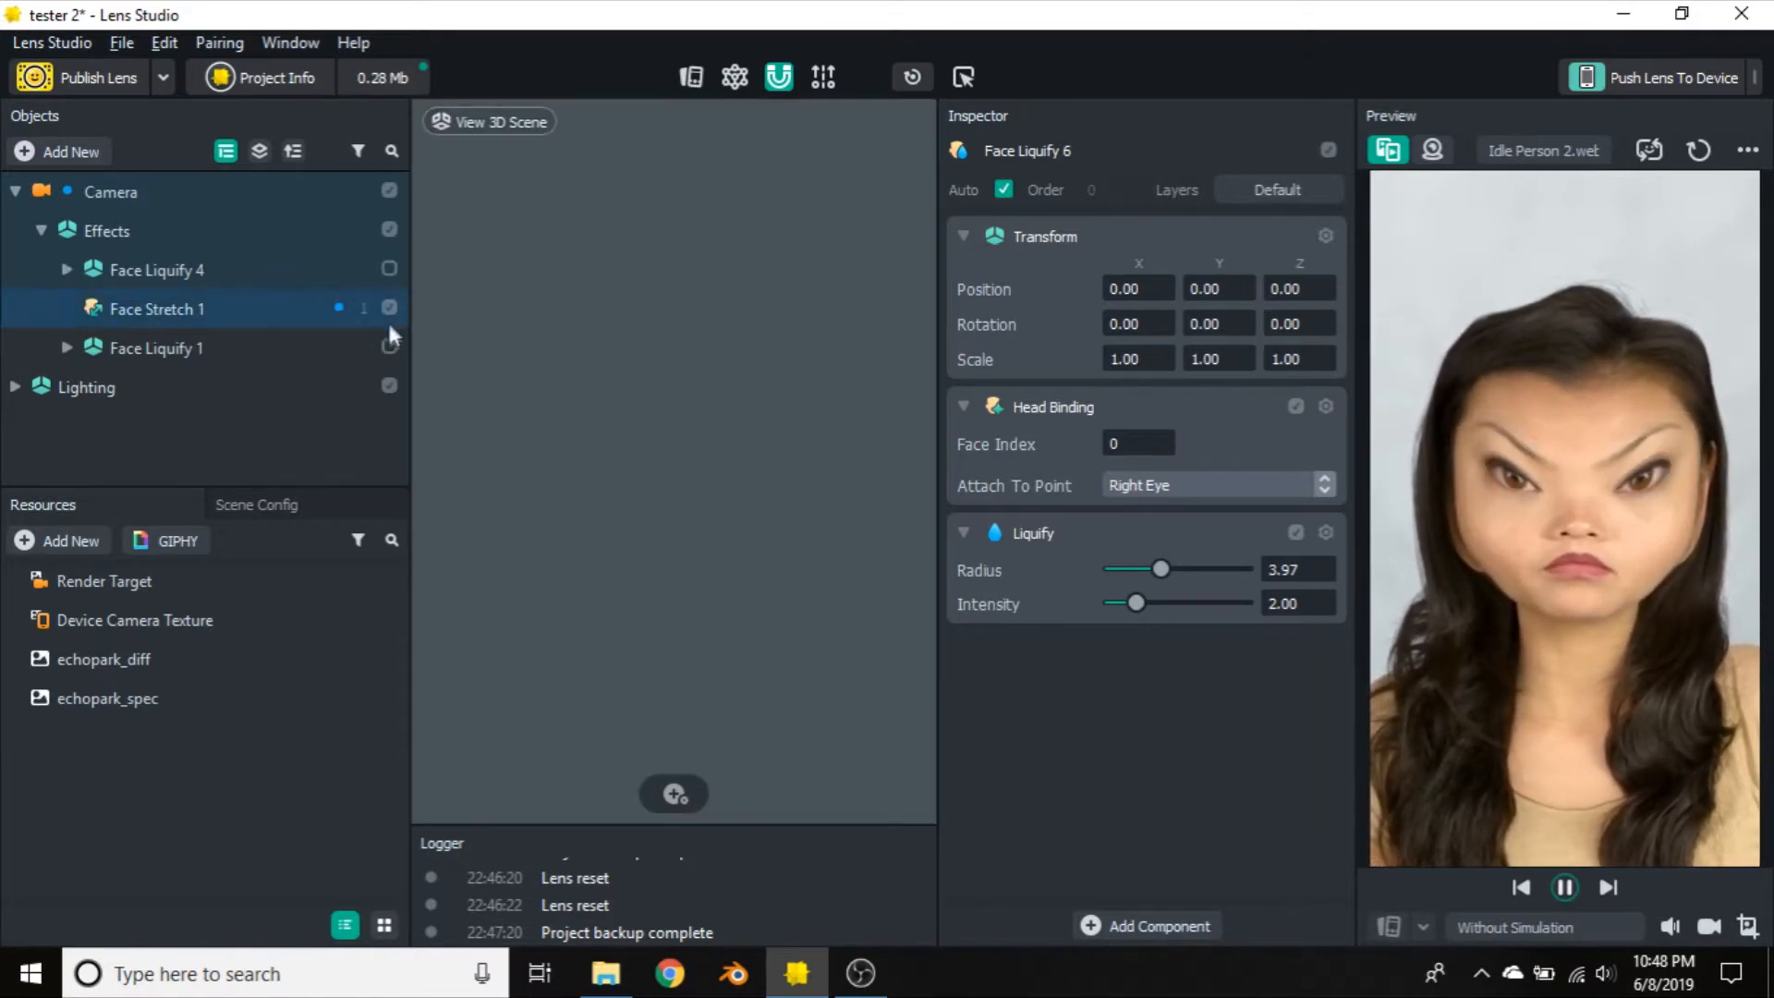
{"action": "left_click", "coordinate": [388, 346]}
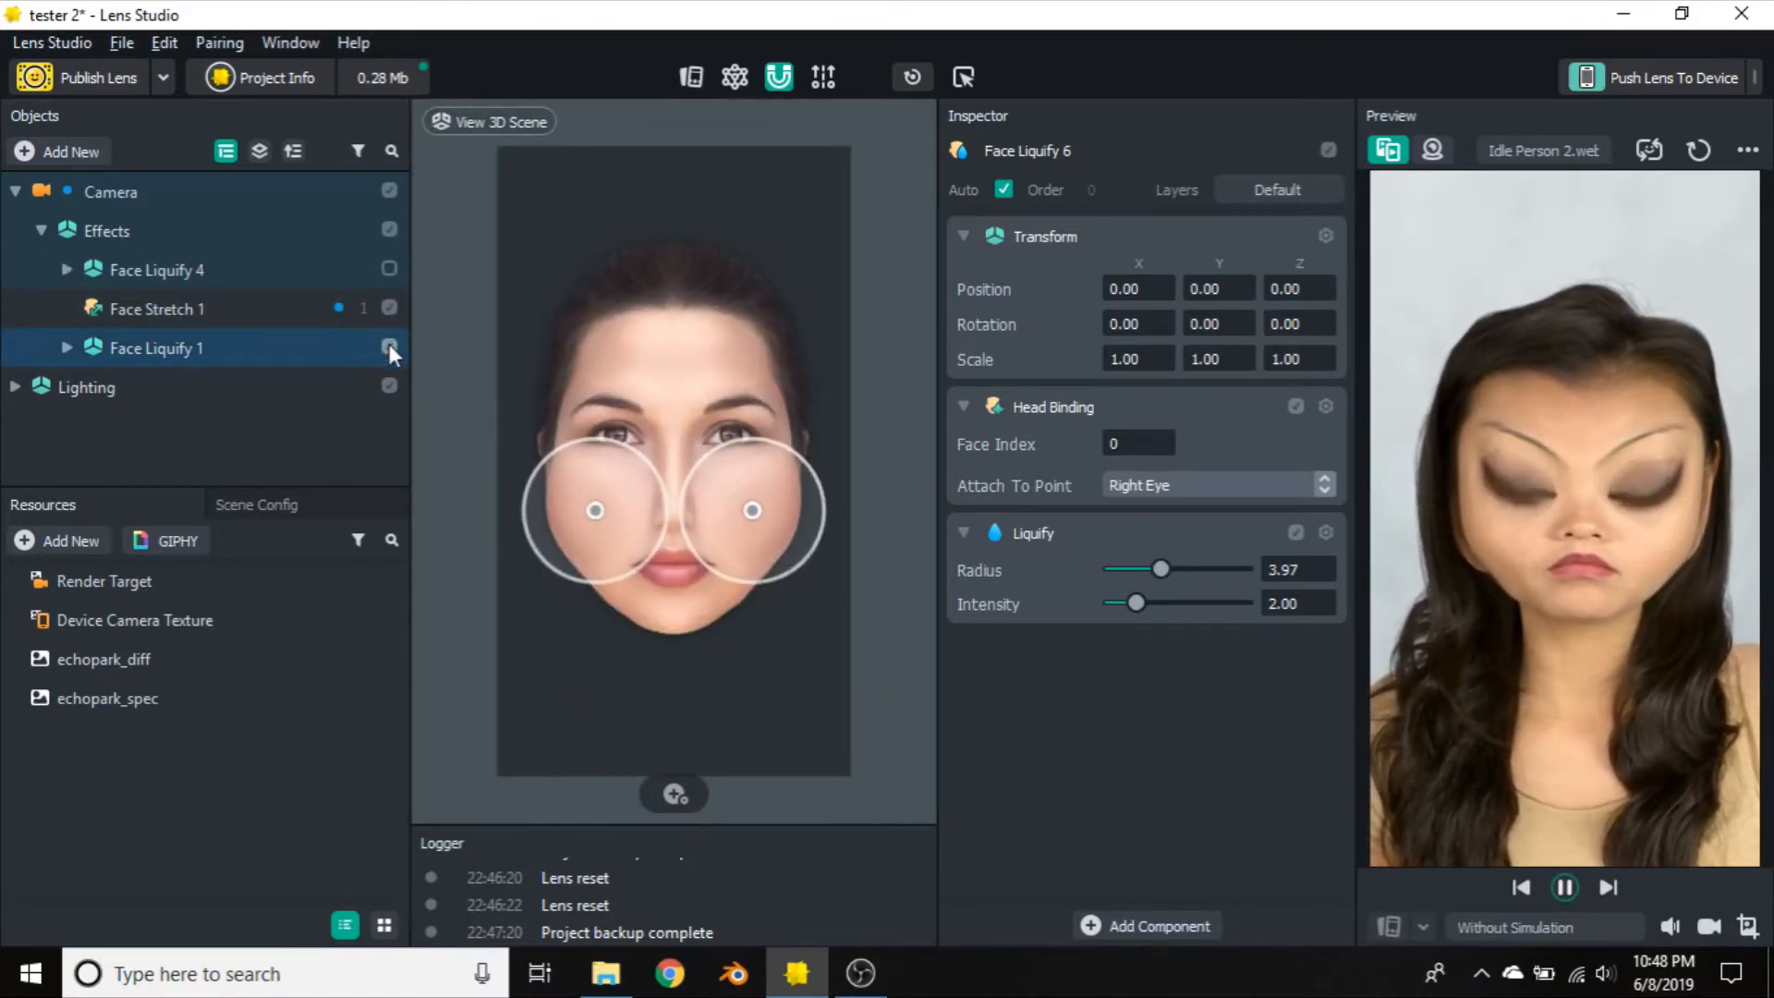
{"action": "left_click", "coordinate": [389, 346]}
{"action": "left_click", "coordinate": [389, 268]}
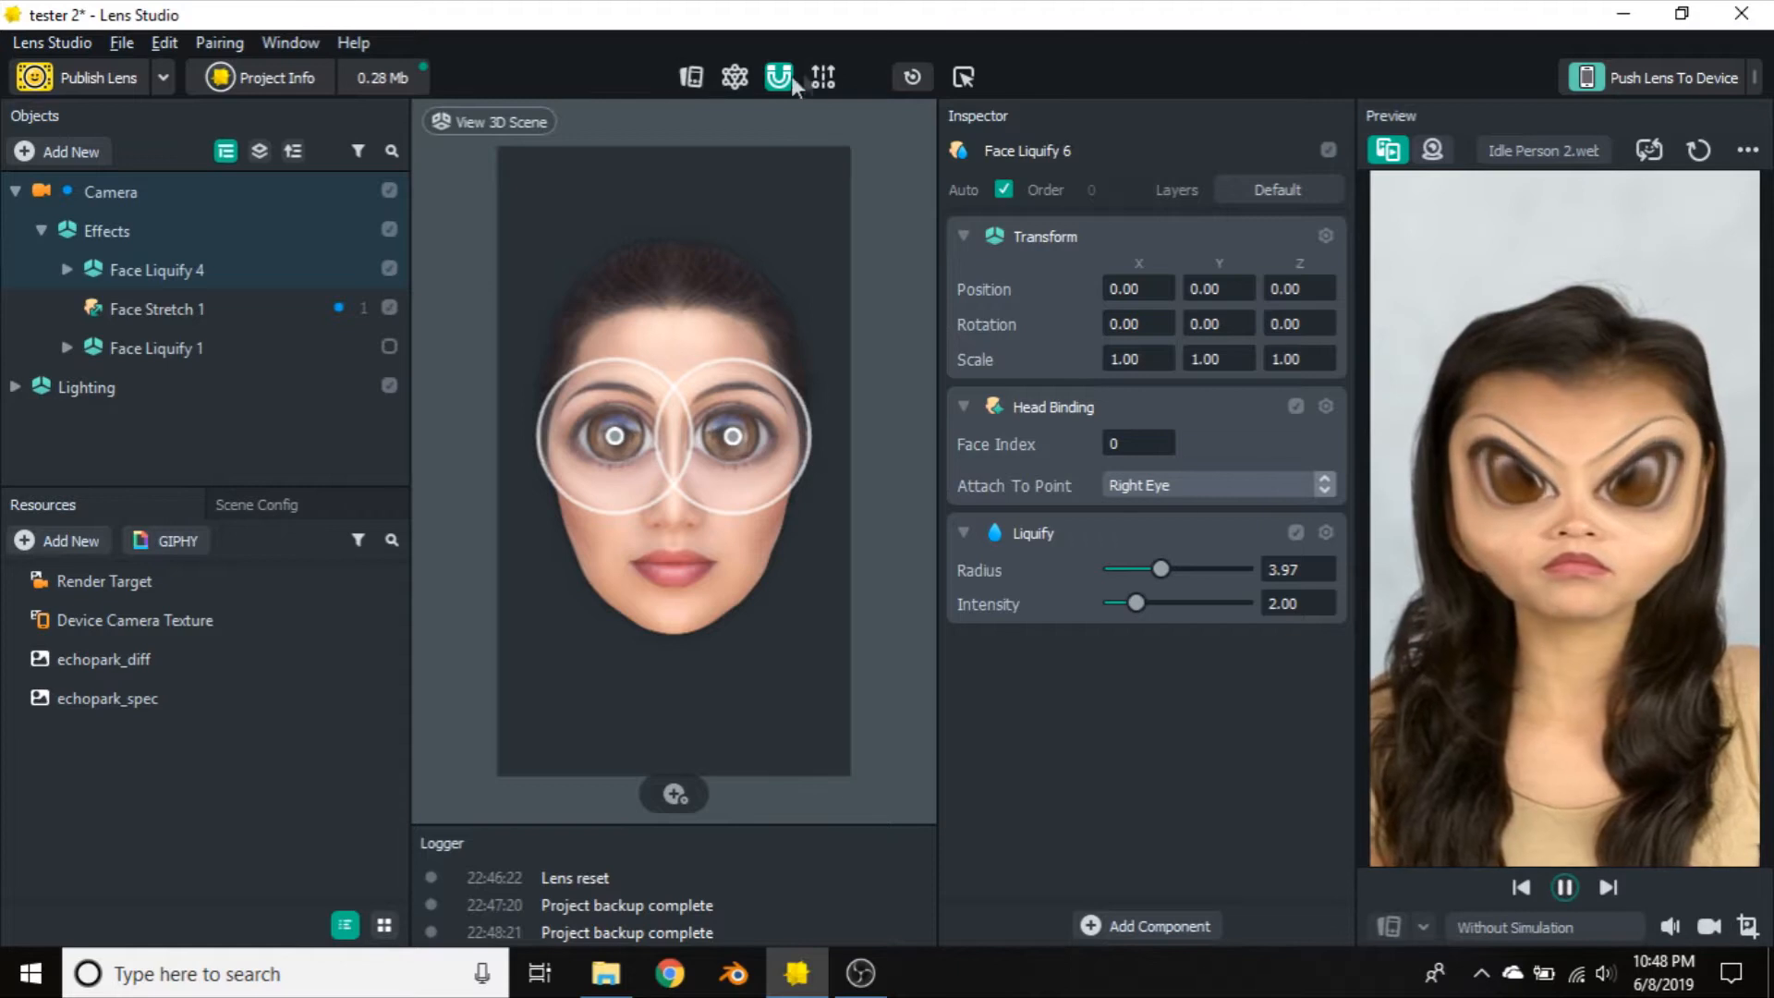
Show and hide the Snapchat interface overlay on the scene, and try the Candide face mesh display
{"action": "left_click", "coordinate": [688, 77]}
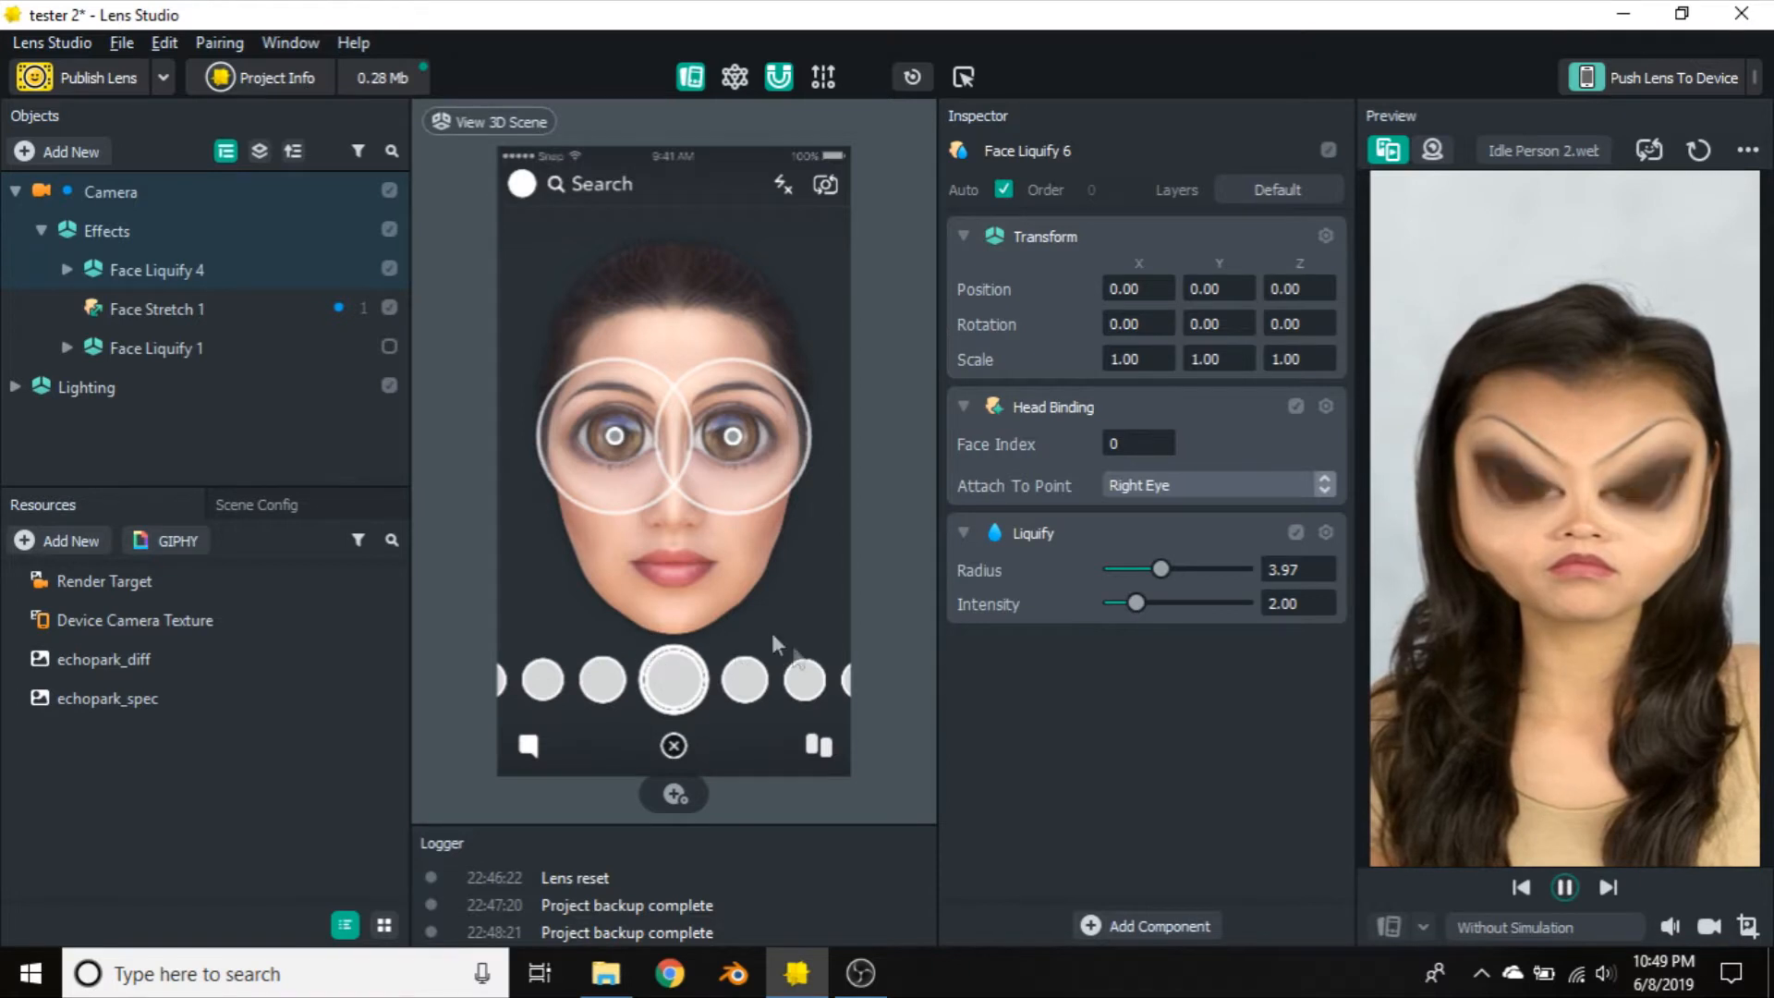
{"action": "left_click", "coordinate": [691, 78]}
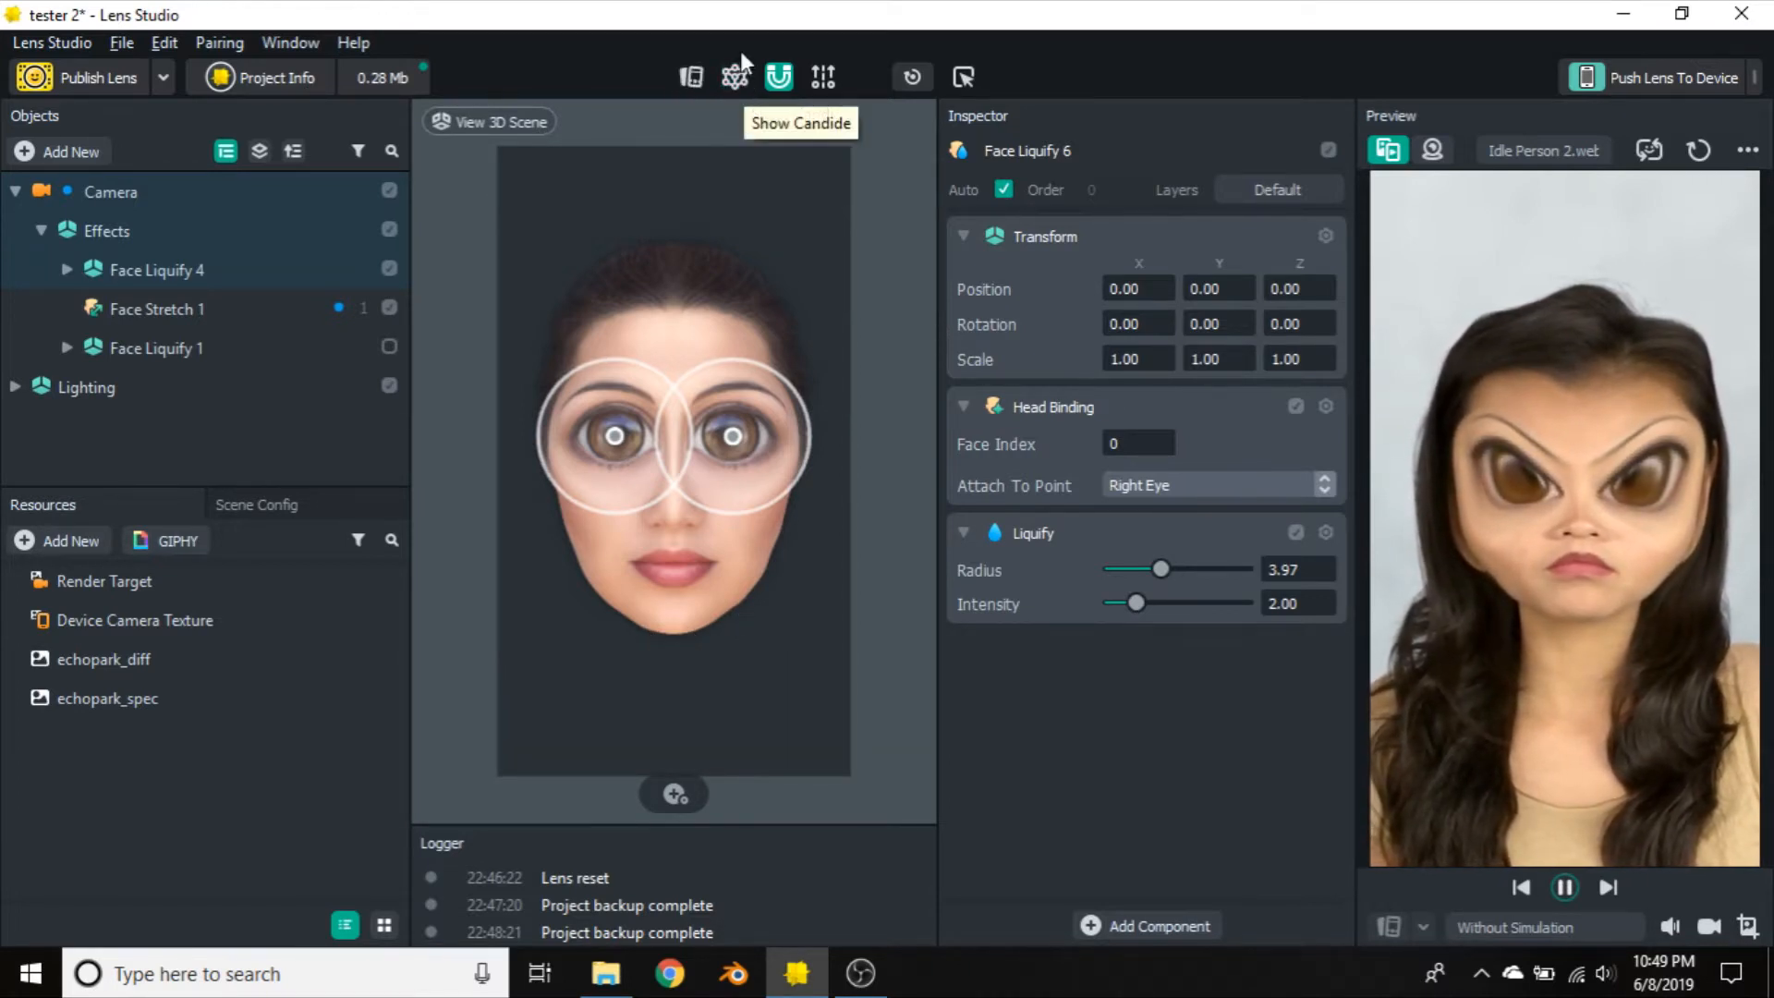
{"action": "left_click", "coordinate": [739, 79]}
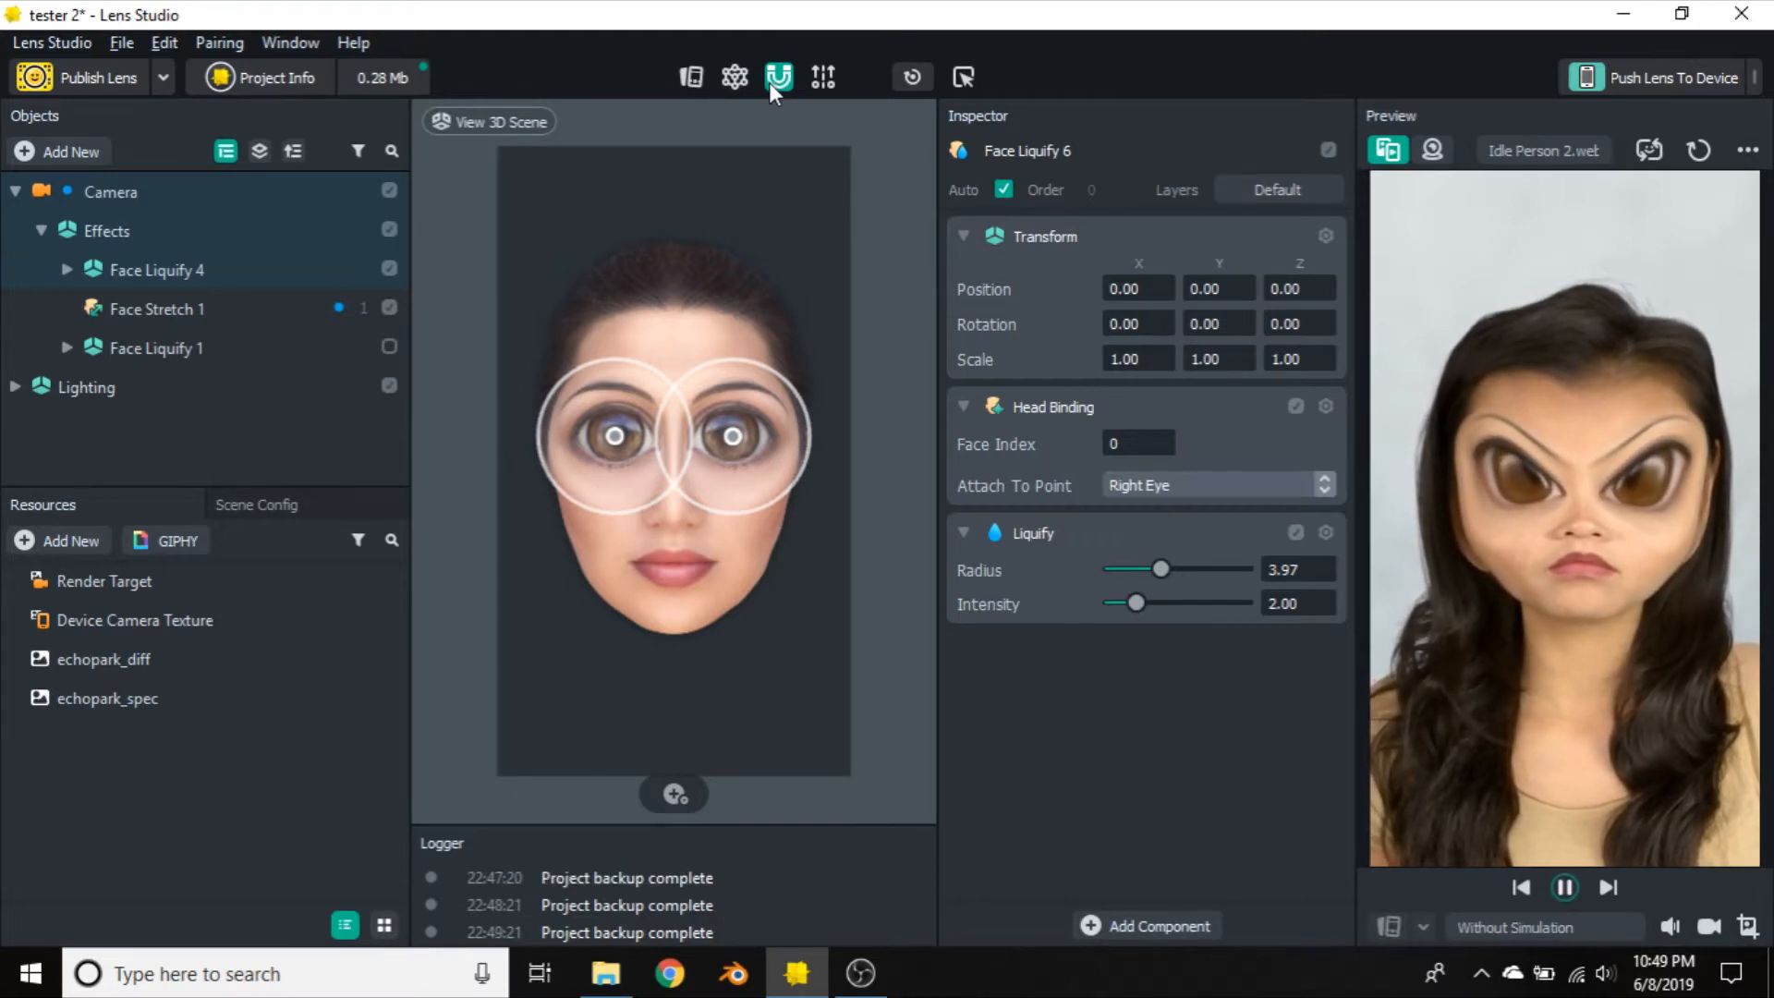
Try moving the Right Eye liquify circle down to the cheek with snapping off, and return it to the eye
{"action": "mouse_move", "coordinate": [767, 486]}
{"action": "left_mouse_down"}
{"action": "mouse_move", "coordinate": [768, 597]}
{"action": "mouse_move", "coordinate": [719, 540]}
{"action": "mouse_move", "coordinate": [708, 459]}
{"action": "mouse_move", "coordinate": [734, 436]}
{"action": "mouse_move", "coordinate": [774, 505]}
{"action": "mouse_move", "coordinate": [647, 469]}
{"action": "mouse_move", "coordinate": [769, 559]}
{"action": "left_mouse_up"}
{"action": "left_click", "coordinate": [780, 74]}
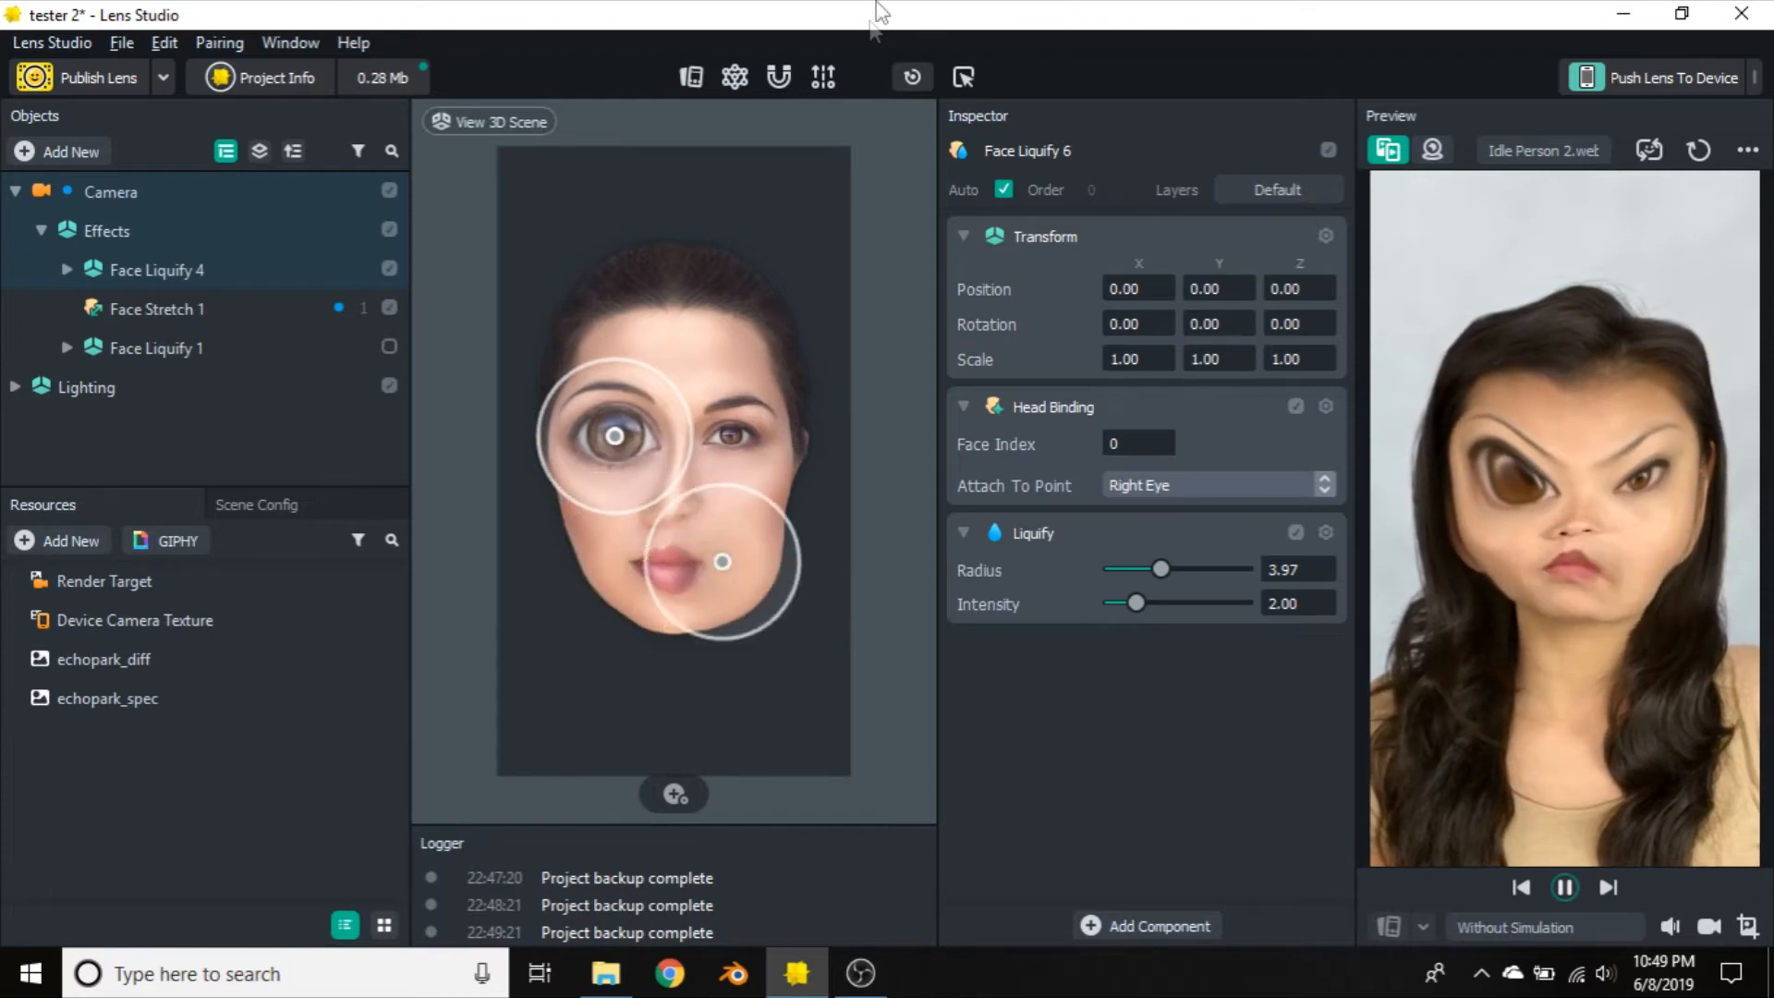
{"action": "left_click_drag", "start_coordinate": [761, 541], "coordinate": [773, 401]}
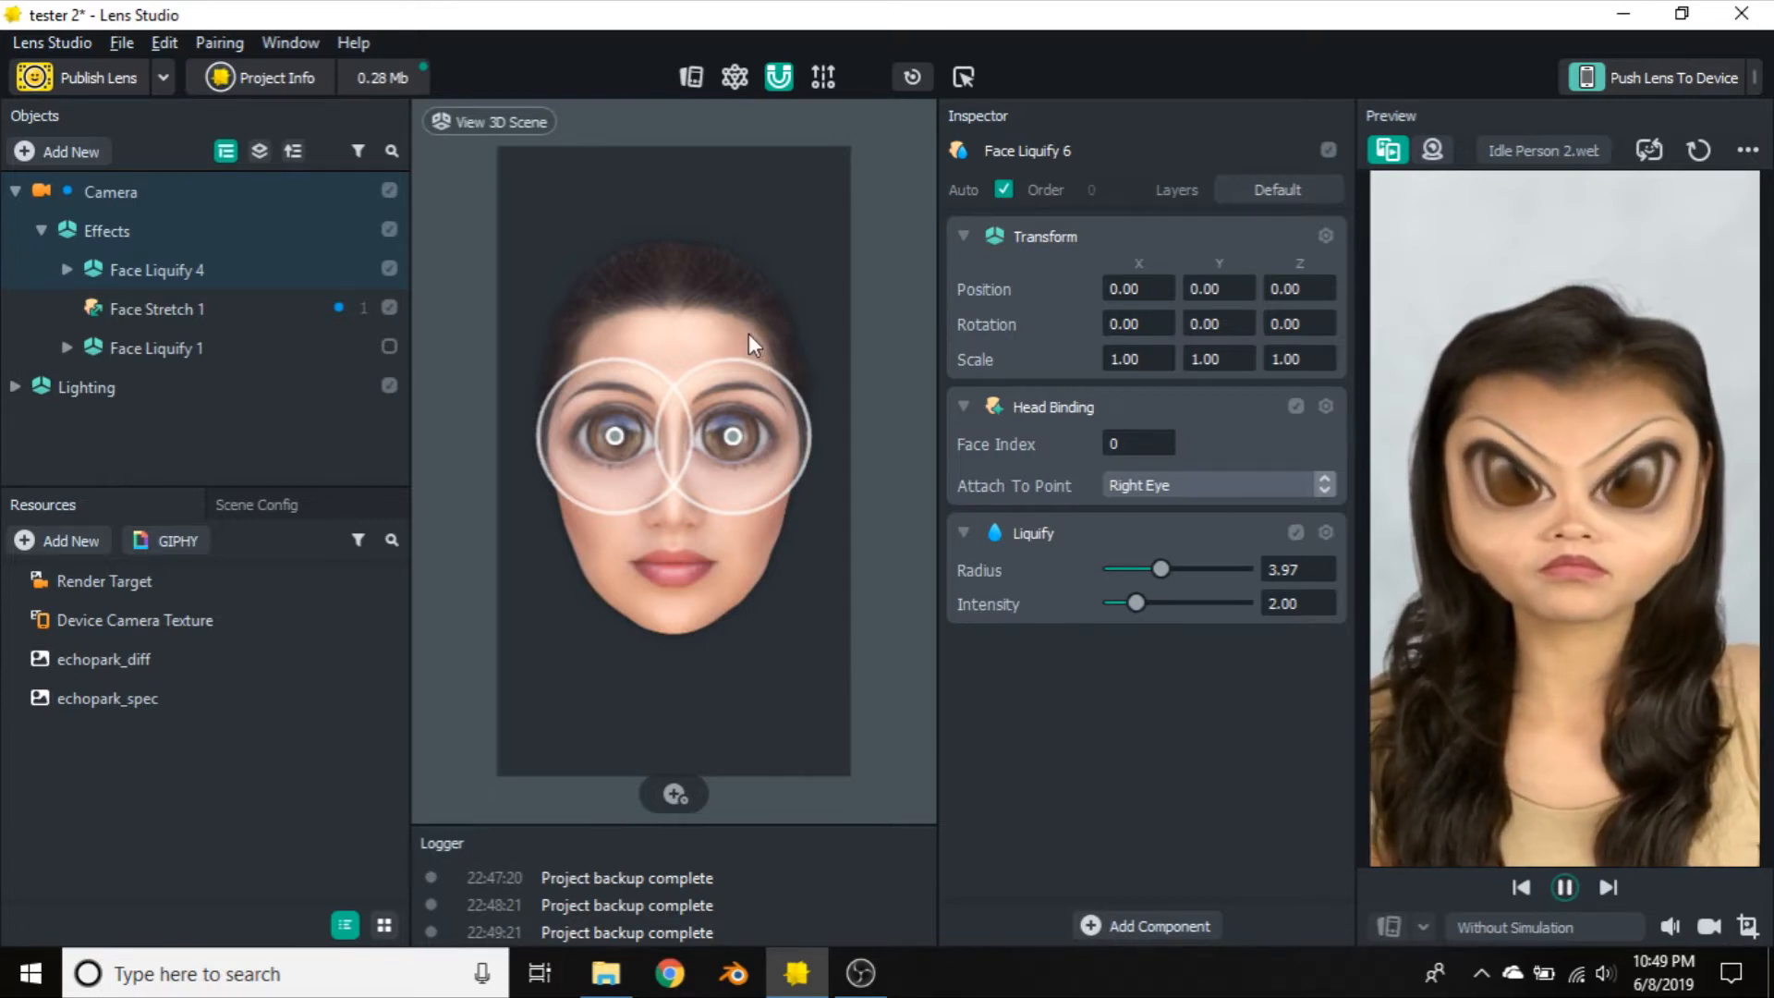
Turn symmetrical mode on and back off for the eye liquify circles
{"action": "left_click", "coordinate": [822, 77]}
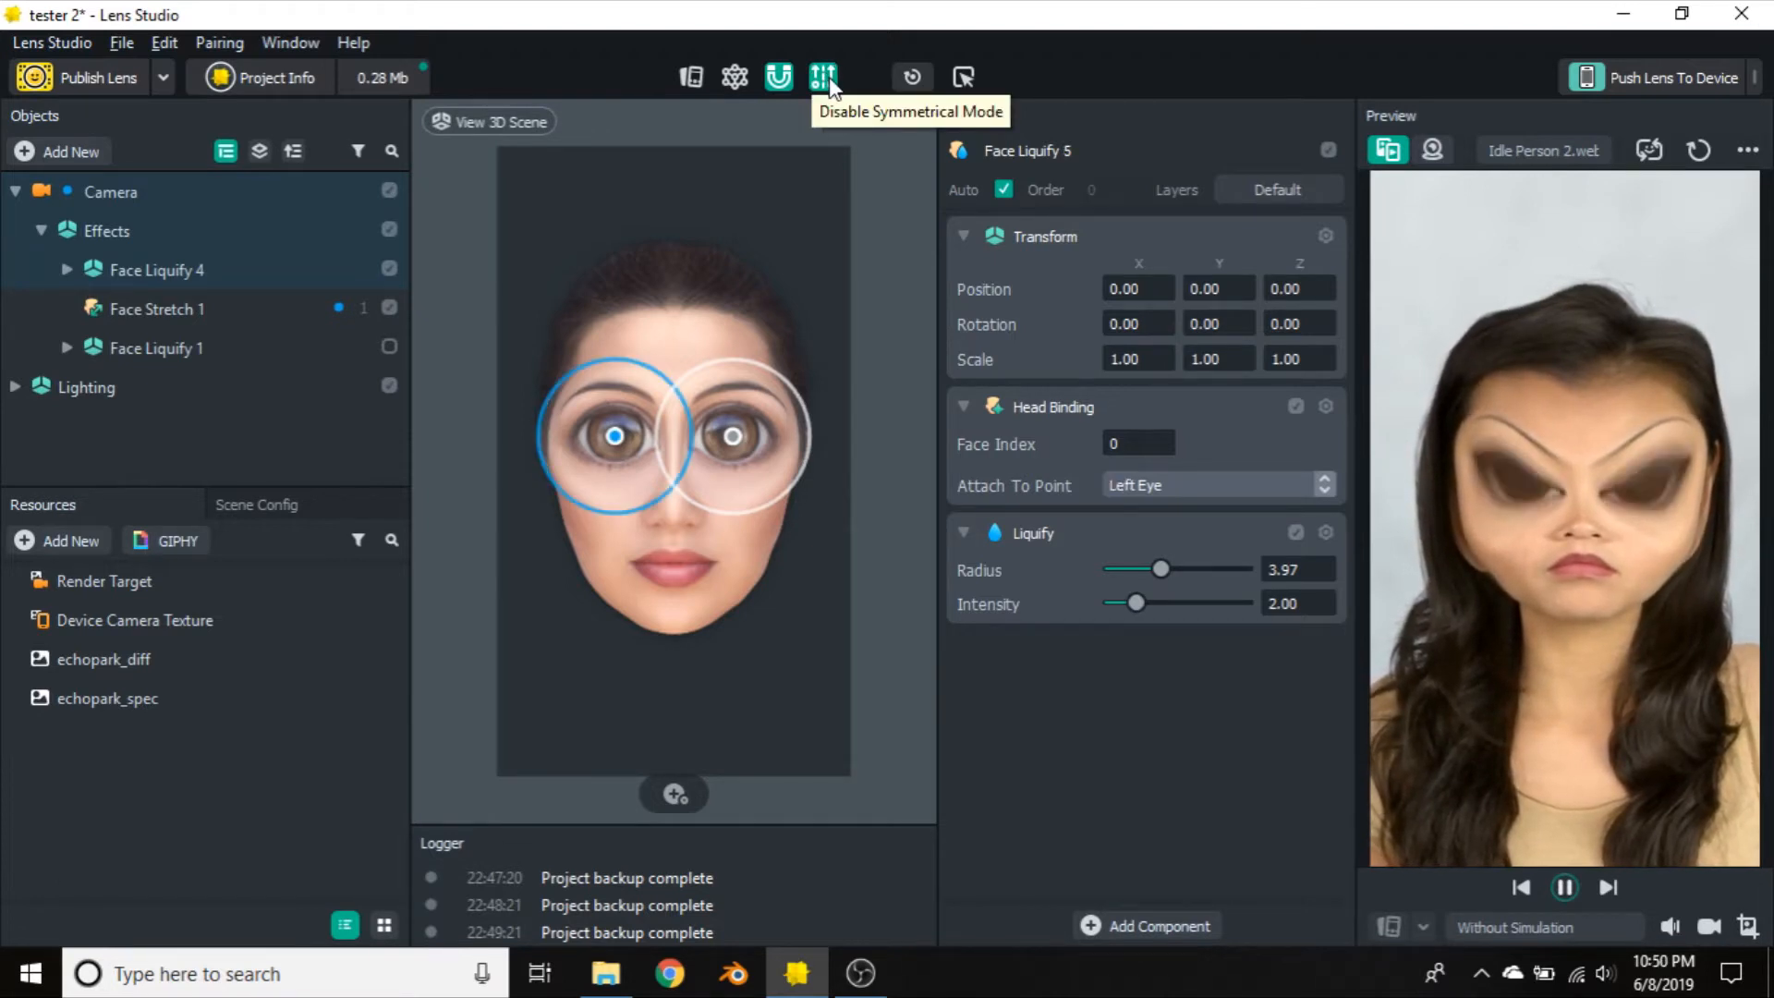
{"action": "left_click", "coordinate": [823, 78]}
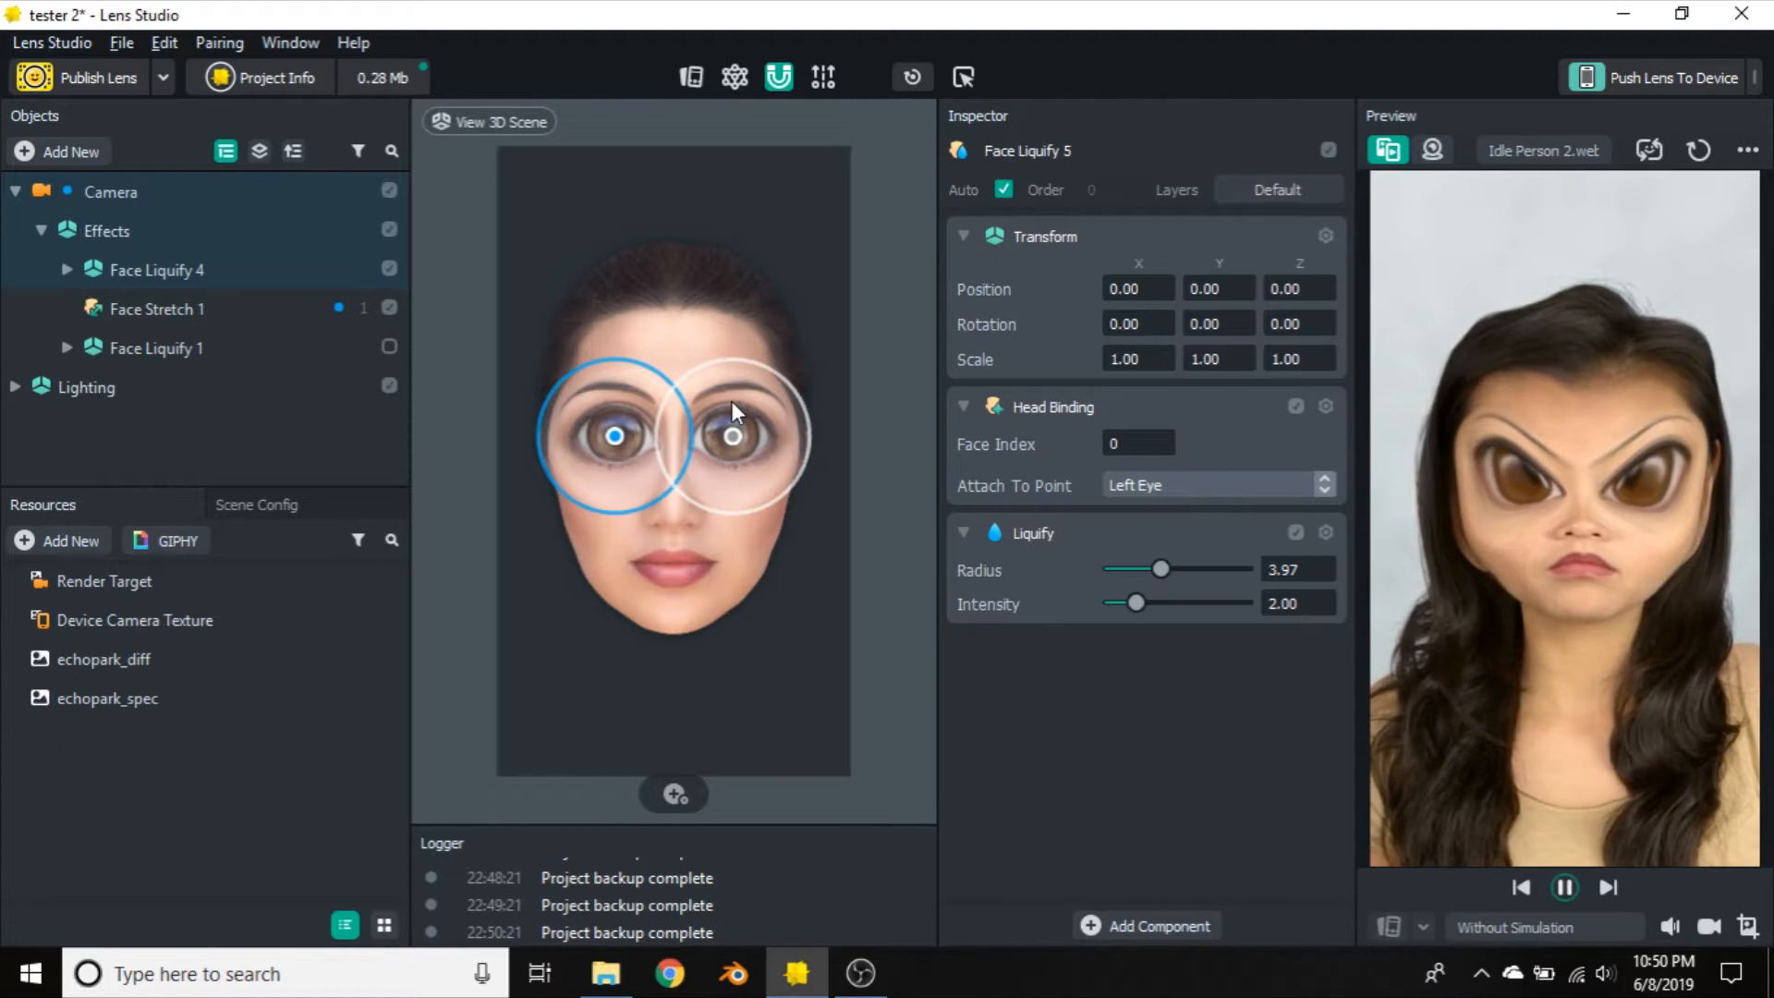
Push the lens to the paired device and check the lens size details
{"action": "left_click", "coordinate": [1631, 69]}
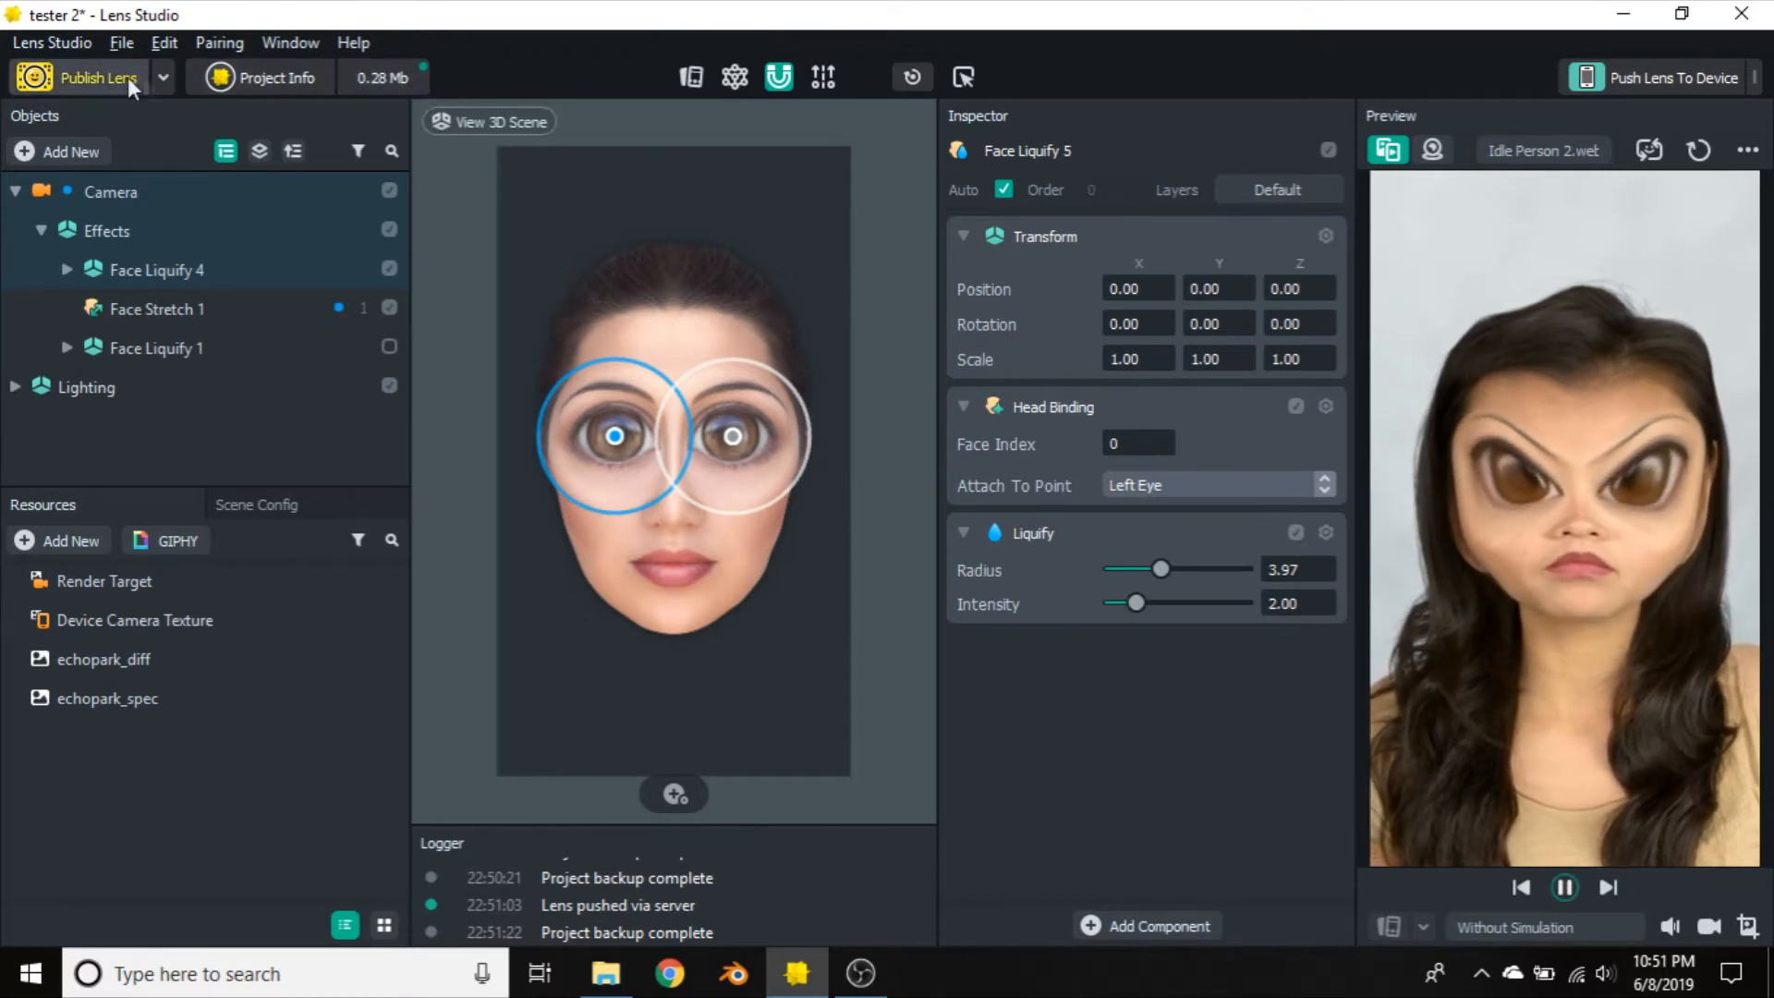
{"action": "left_click", "coordinate": [379, 76]}
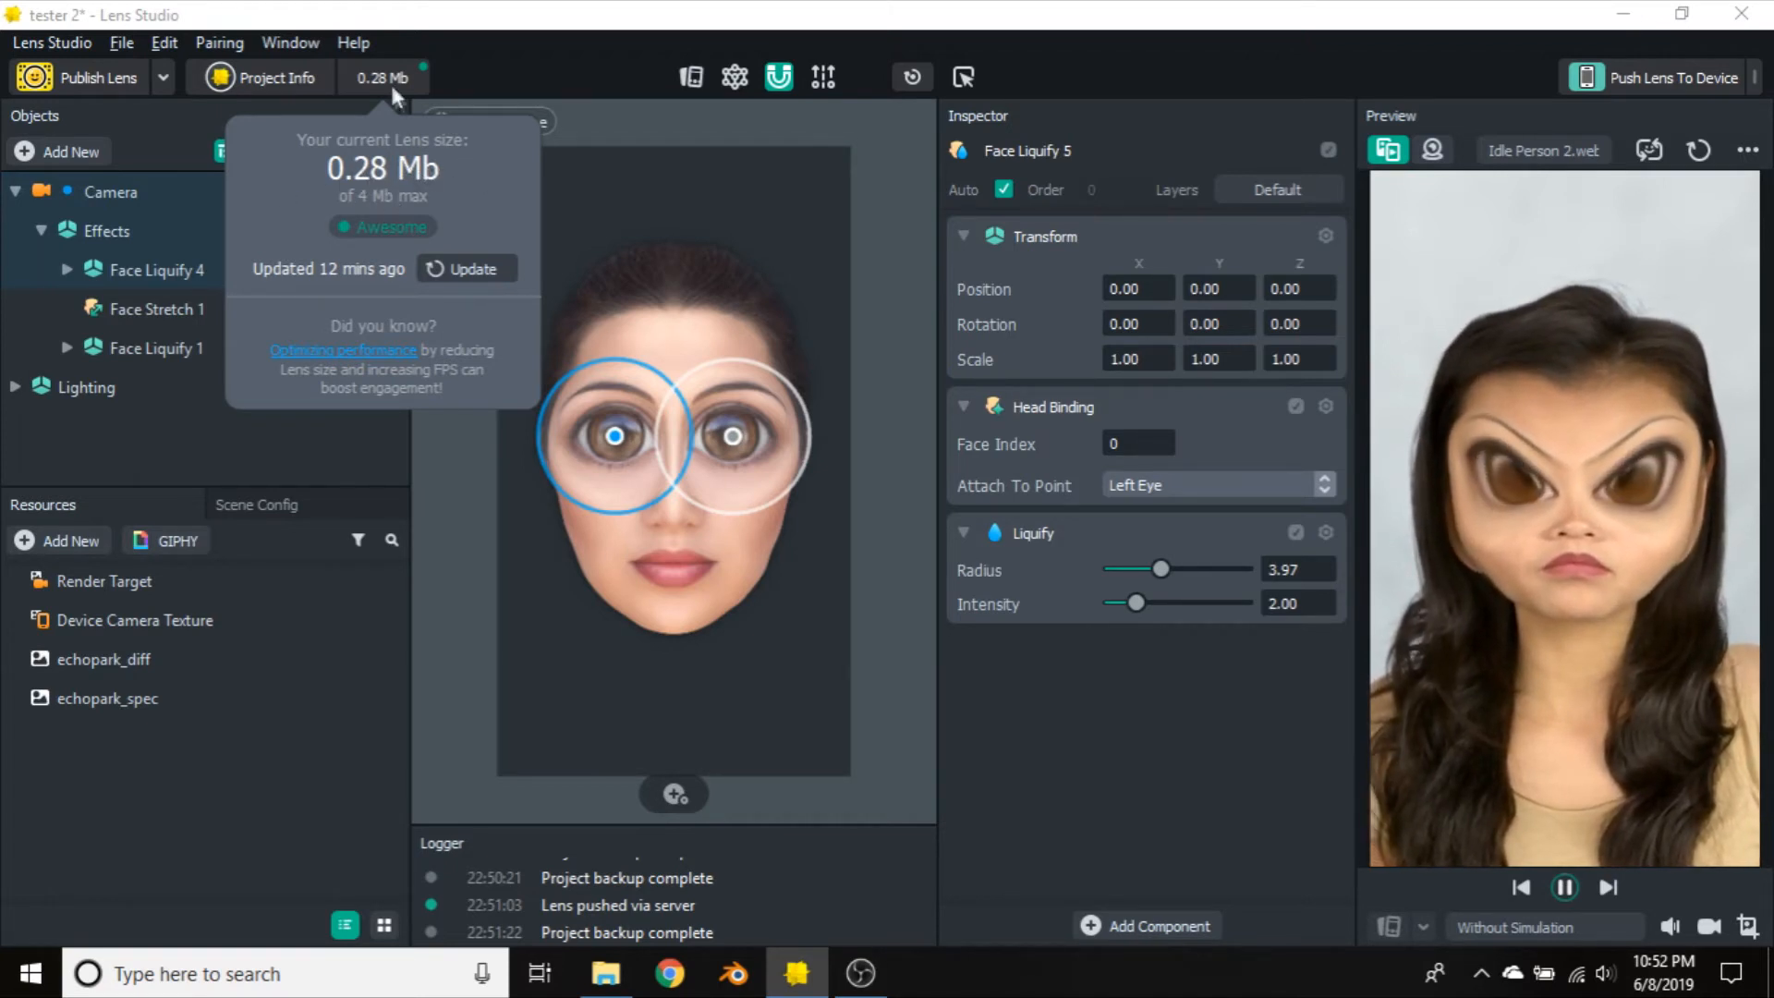
Name the lens "tester 2" in the project info and have it work on both cameras
{"action": "left_click", "coordinate": [263, 77]}
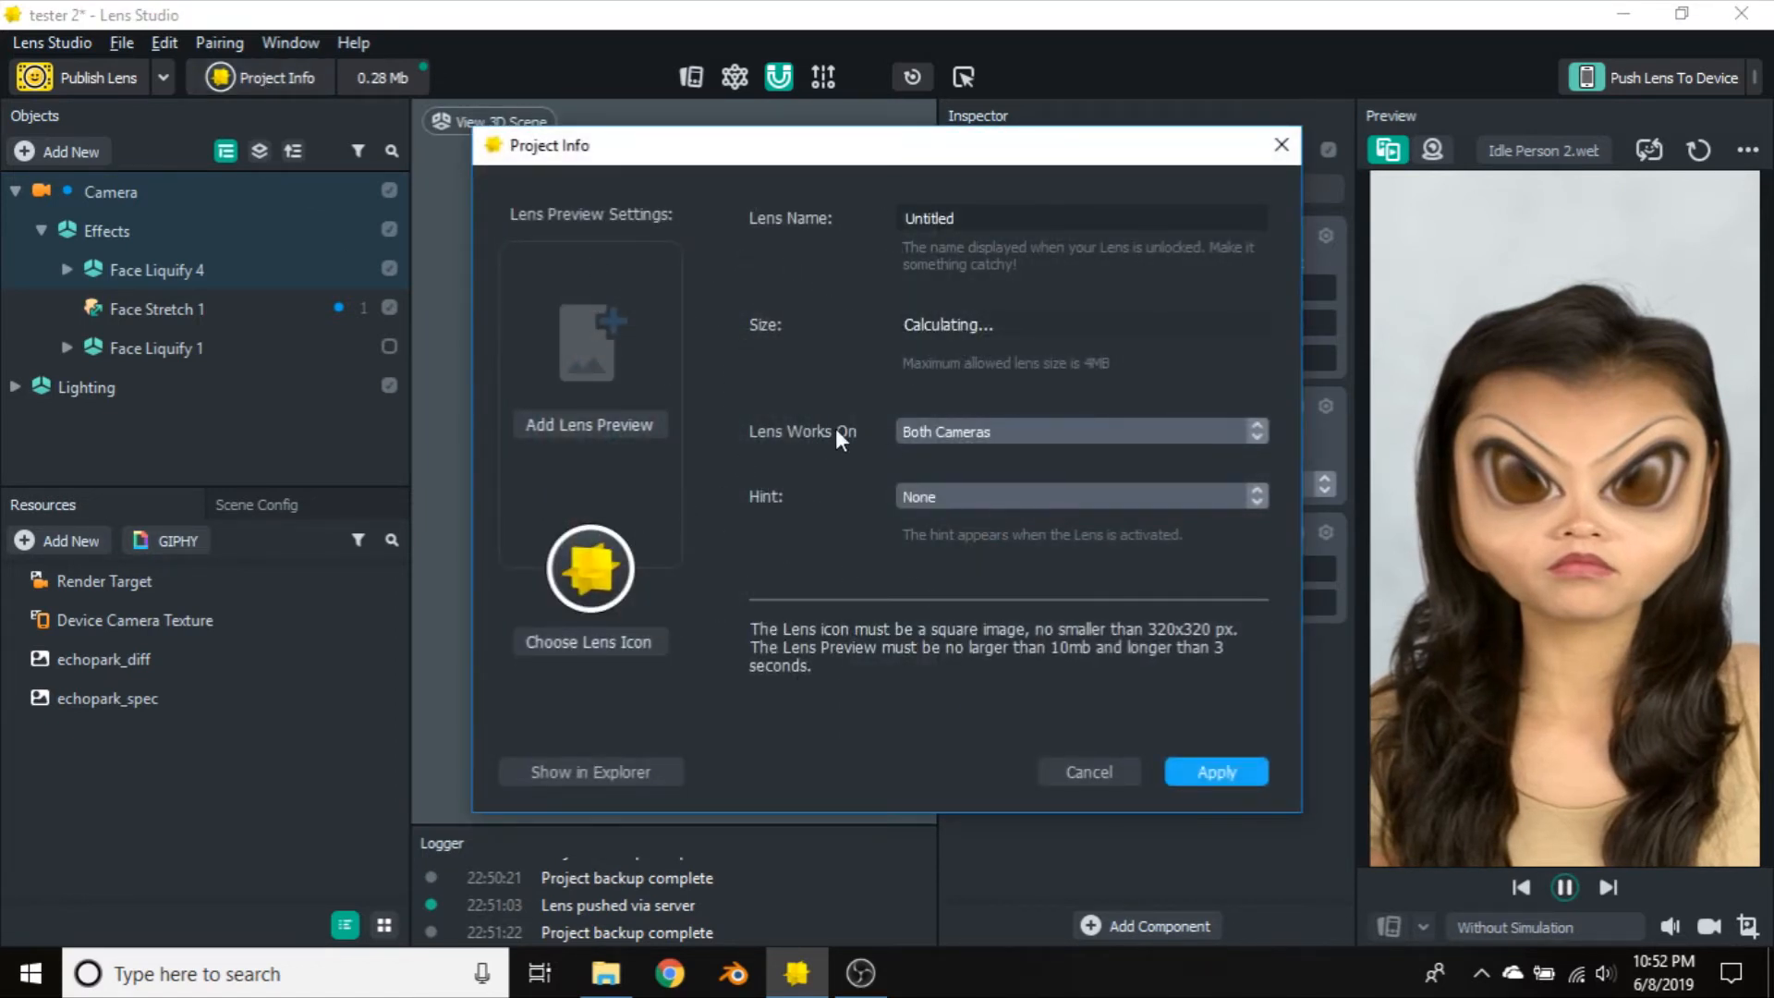
{"action": "left_click", "coordinate": [959, 222]}
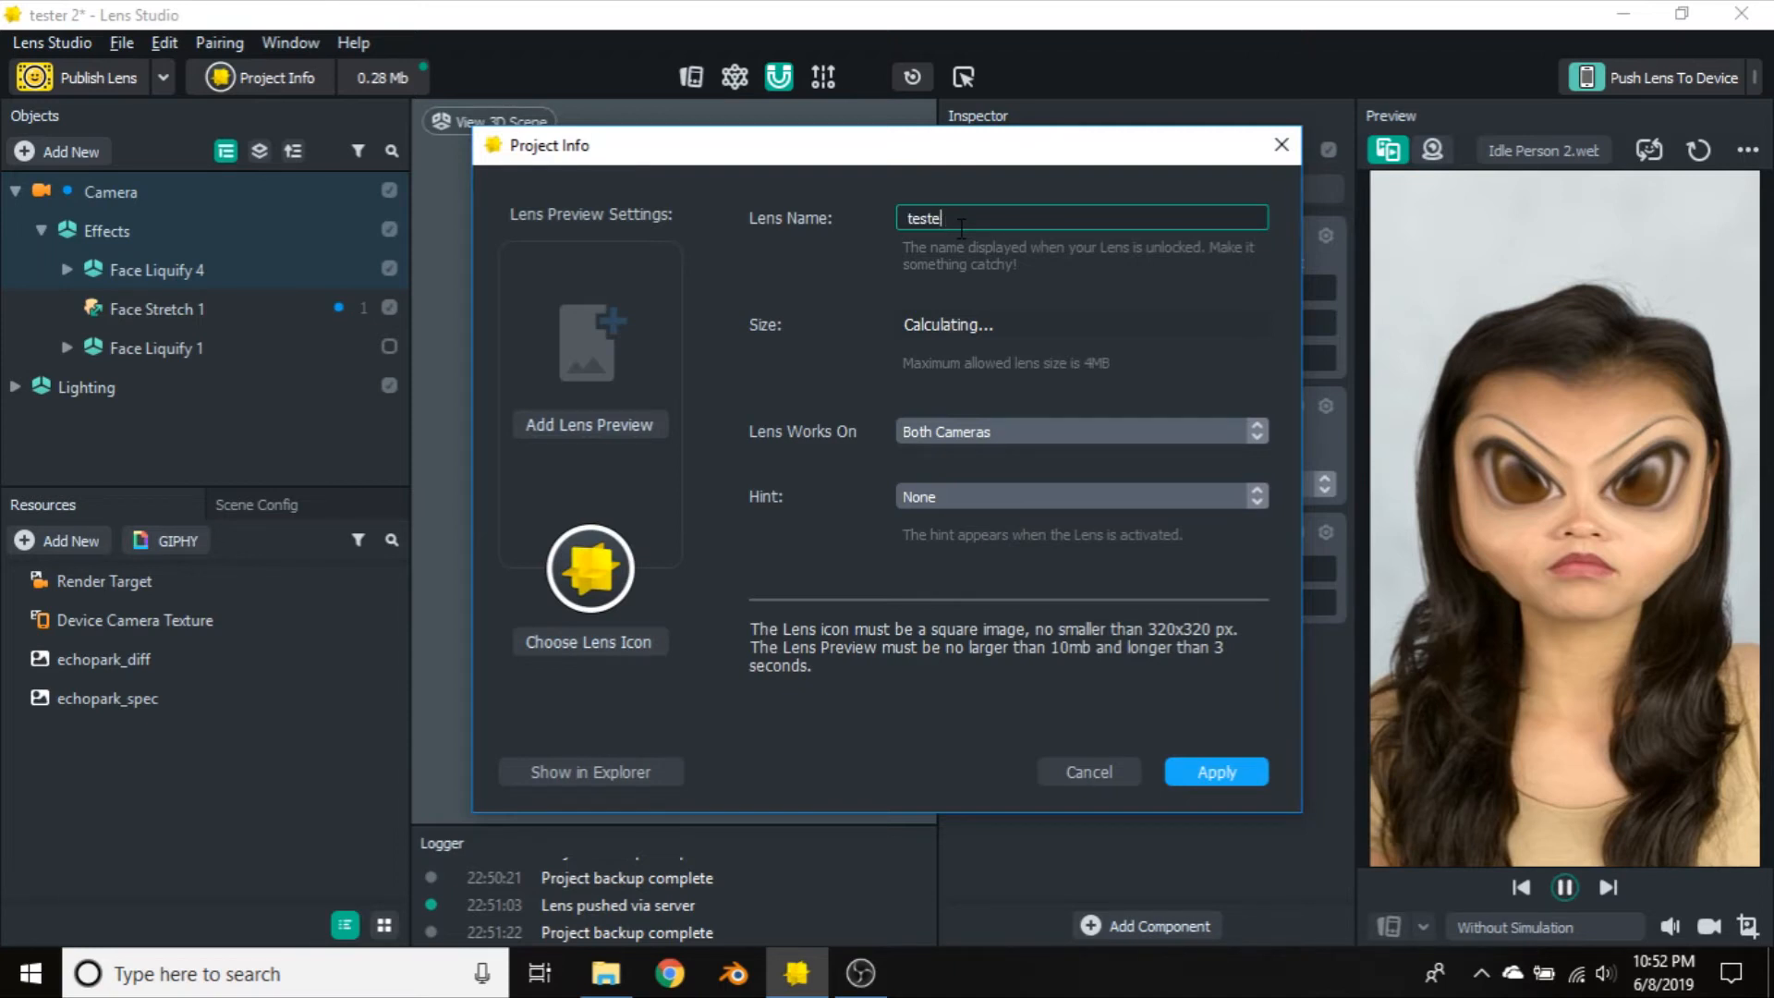
{"action": "type", "text": "tester 2"}
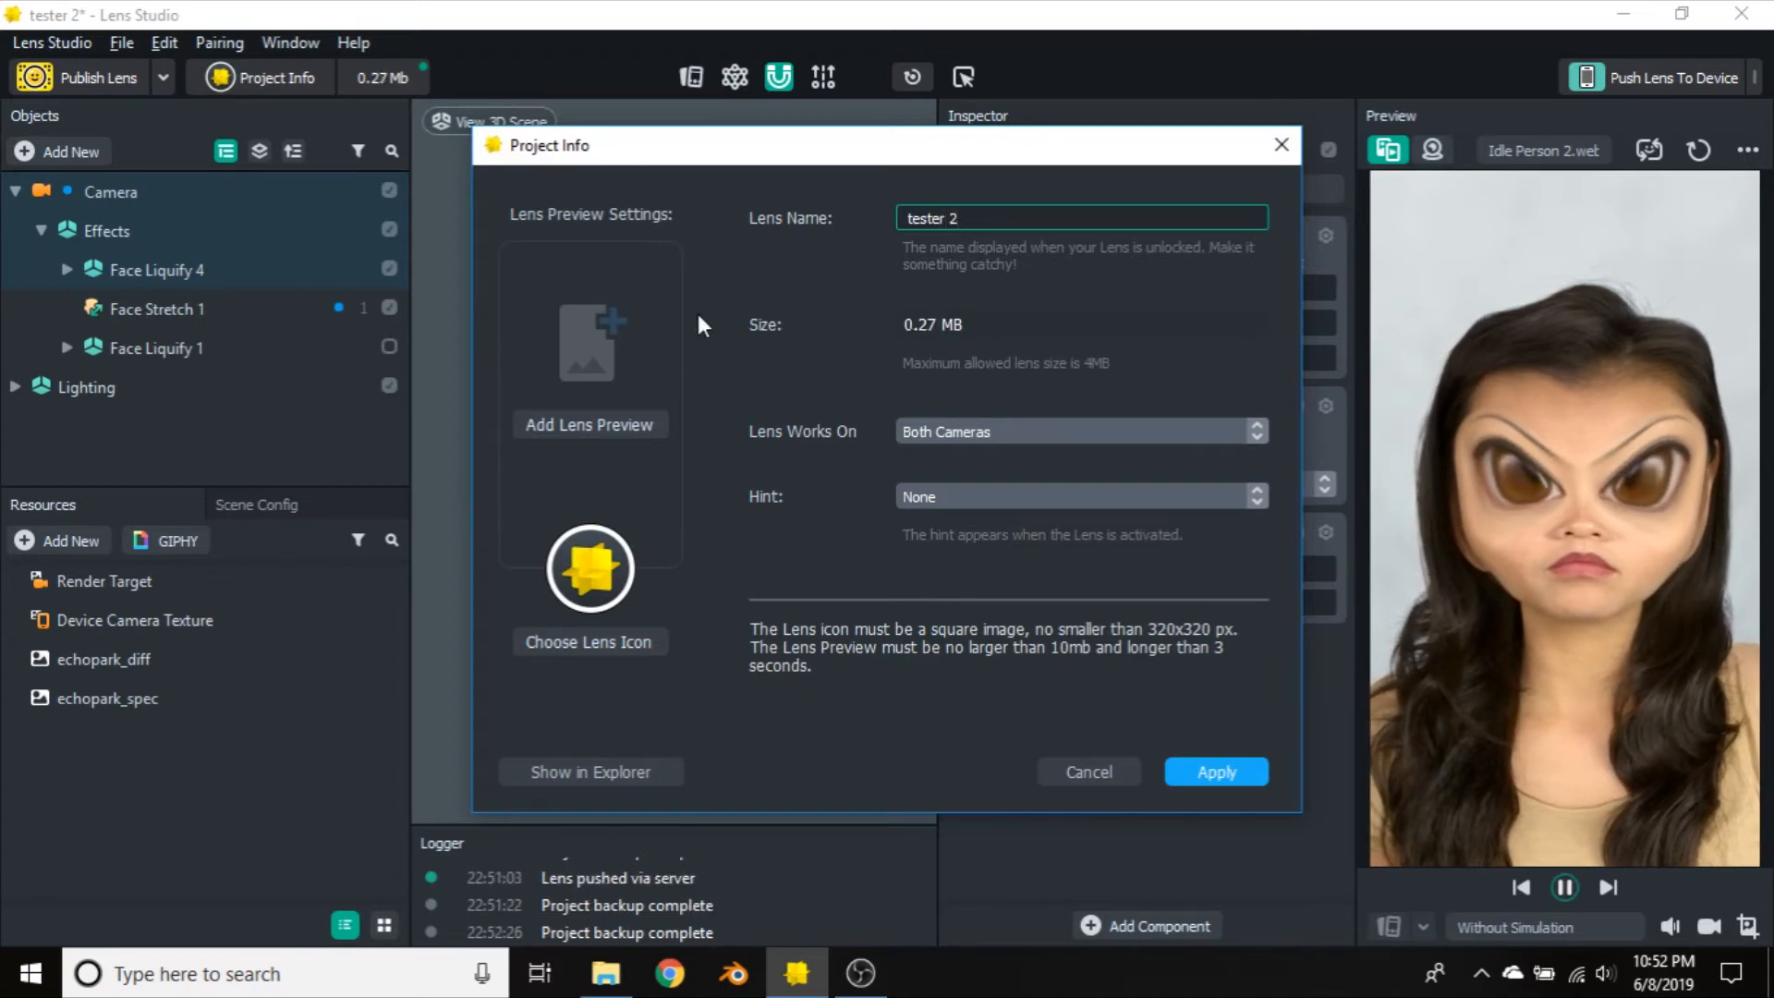
{"action": "left_click", "coordinate": [1000, 431]}
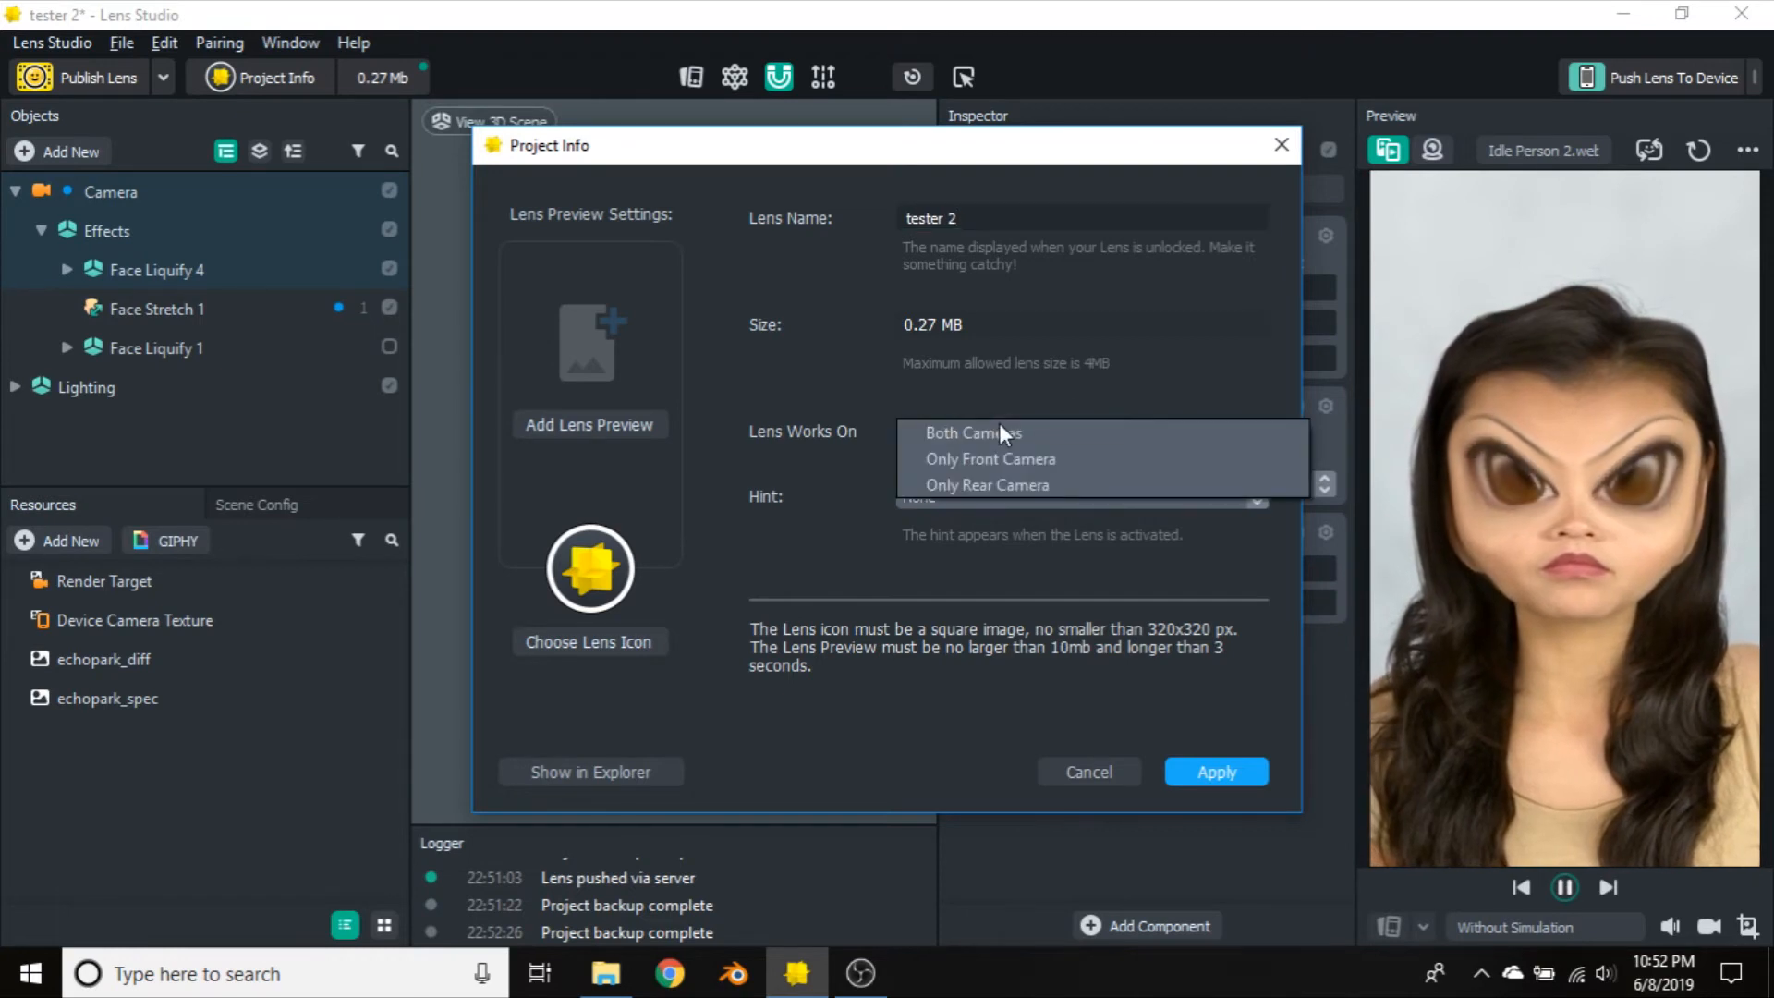
{"action": "left_click", "coordinate": [987, 433]}
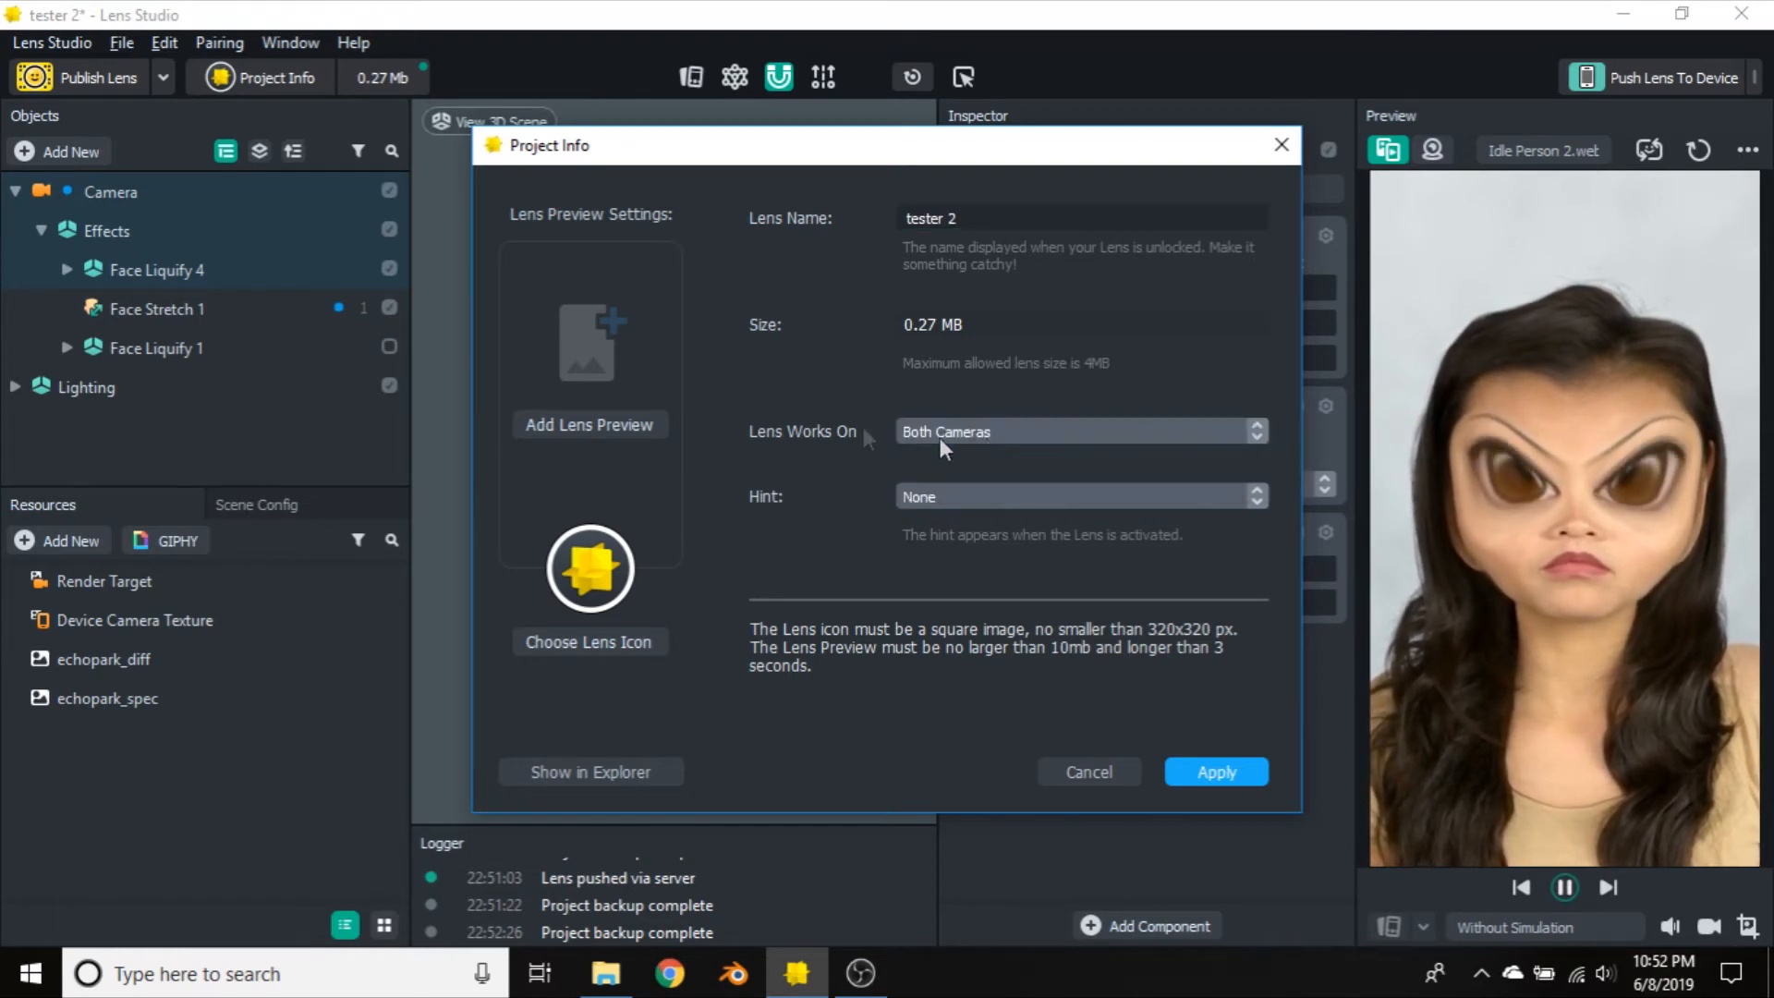
Set the lens hint to FIND FACE
{"action": "left_click", "coordinate": [978, 496]}
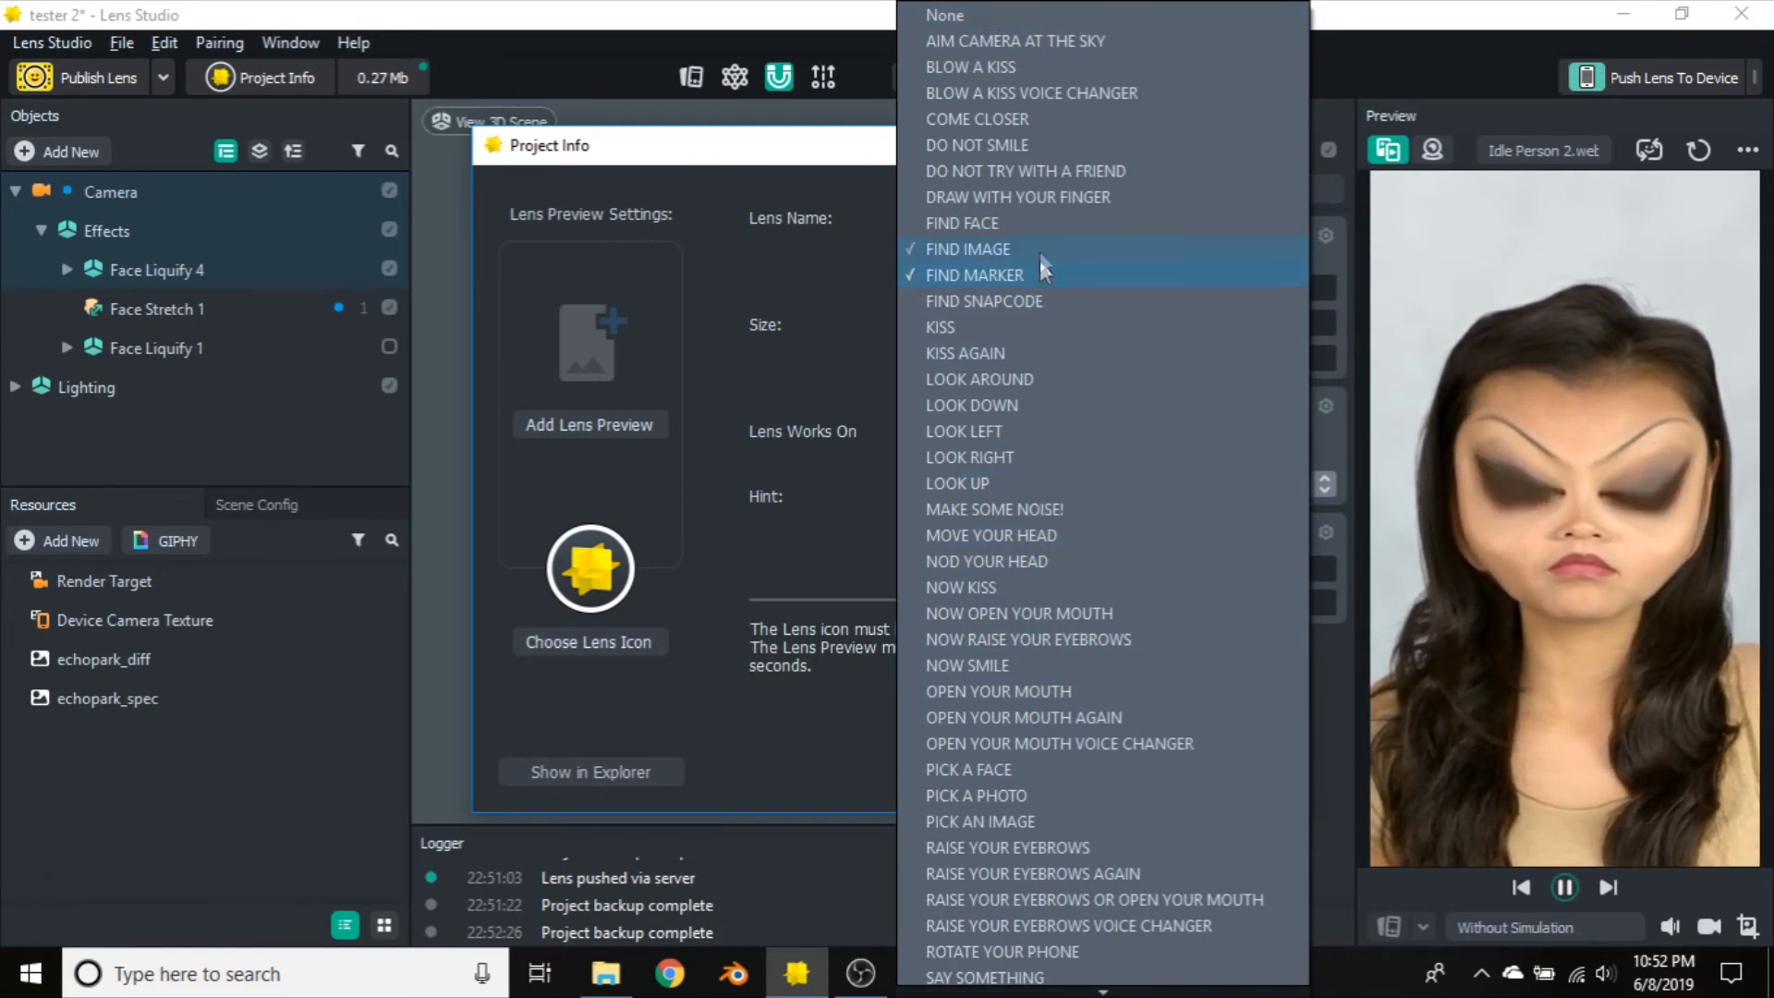
{"action": "left_click", "coordinate": [1037, 225]}
{"action": "left_click", "coordinate": [1050, 490]}
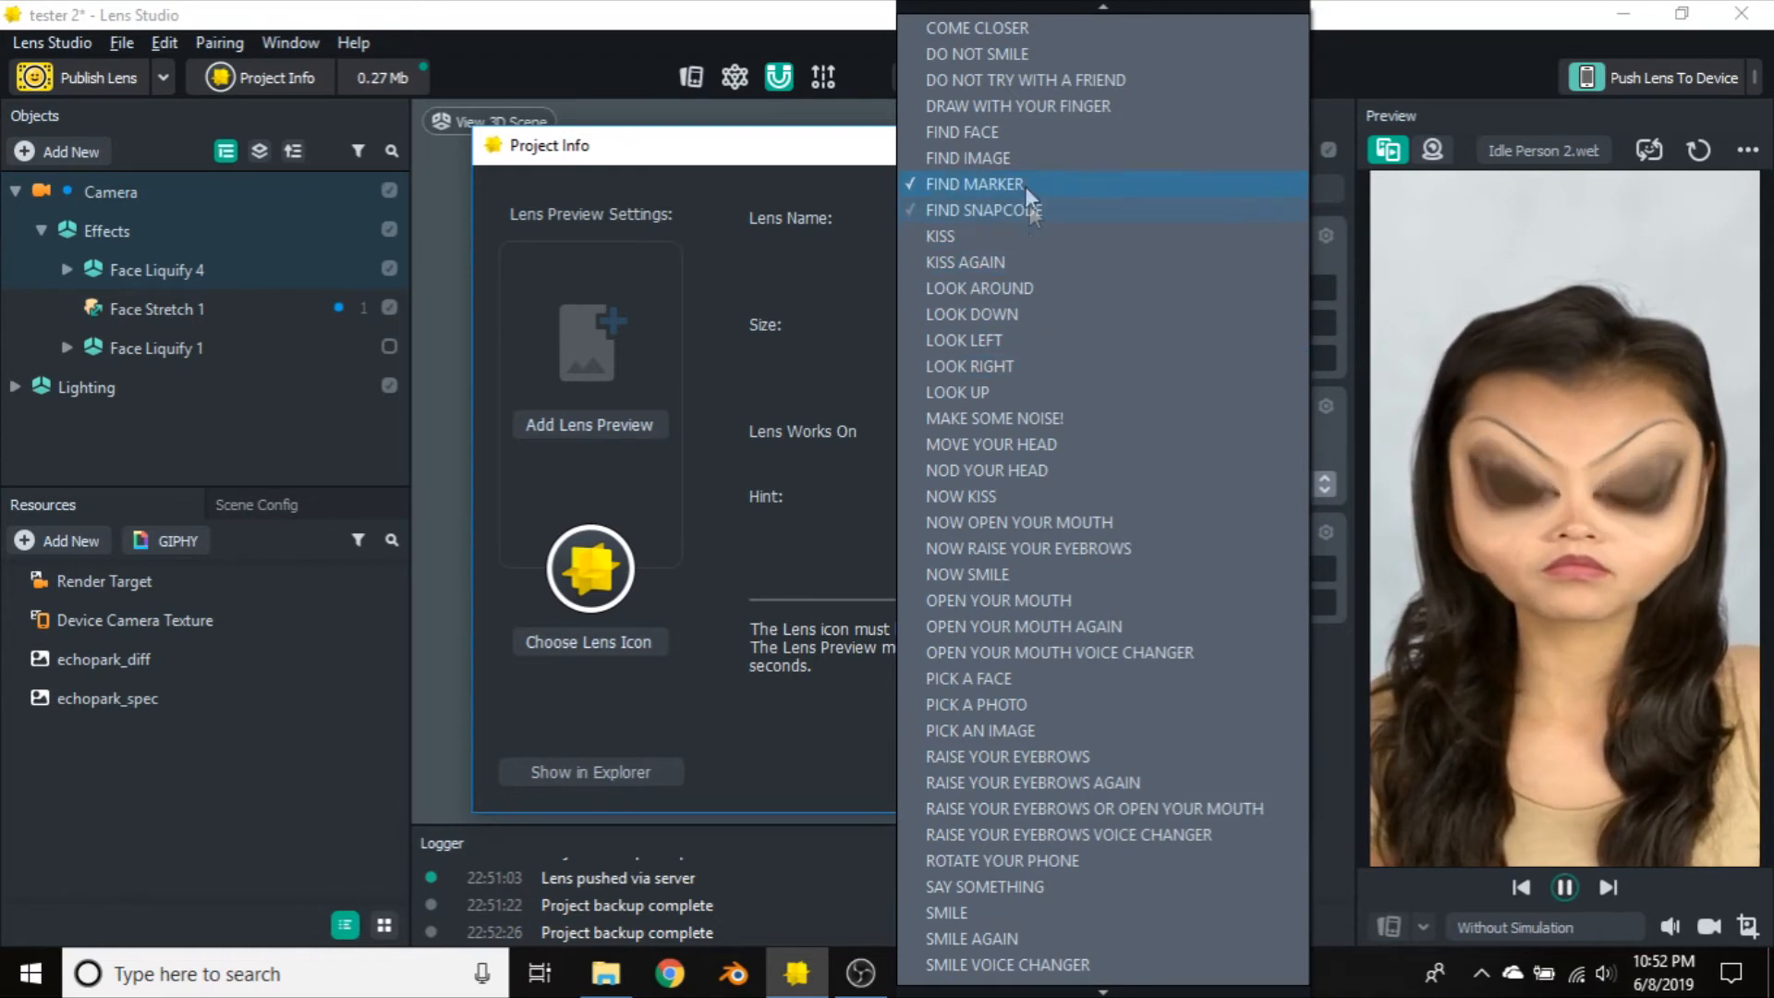
{"action": "left_click", "coordinate": [1007, 132]}
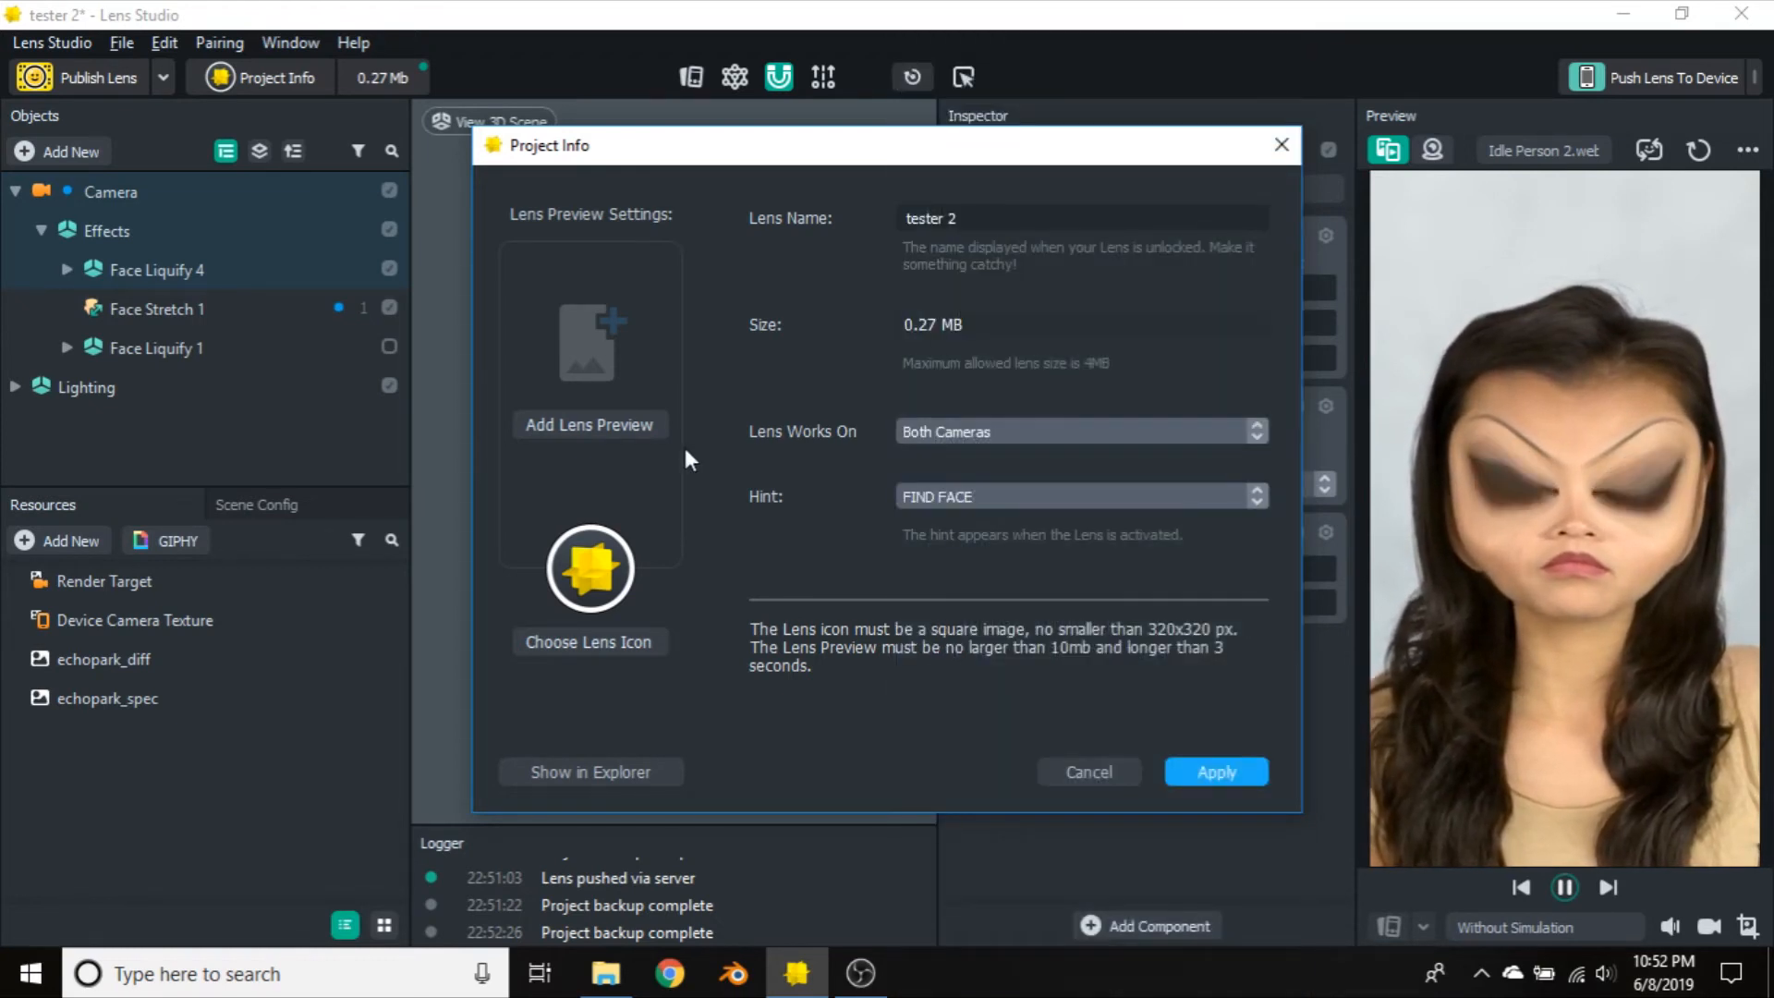
Add the Object Tracking clip of the man in a grey shirt raising his hand as the lens preview
{"action": "left_click", "coordinate": [628, 422]}
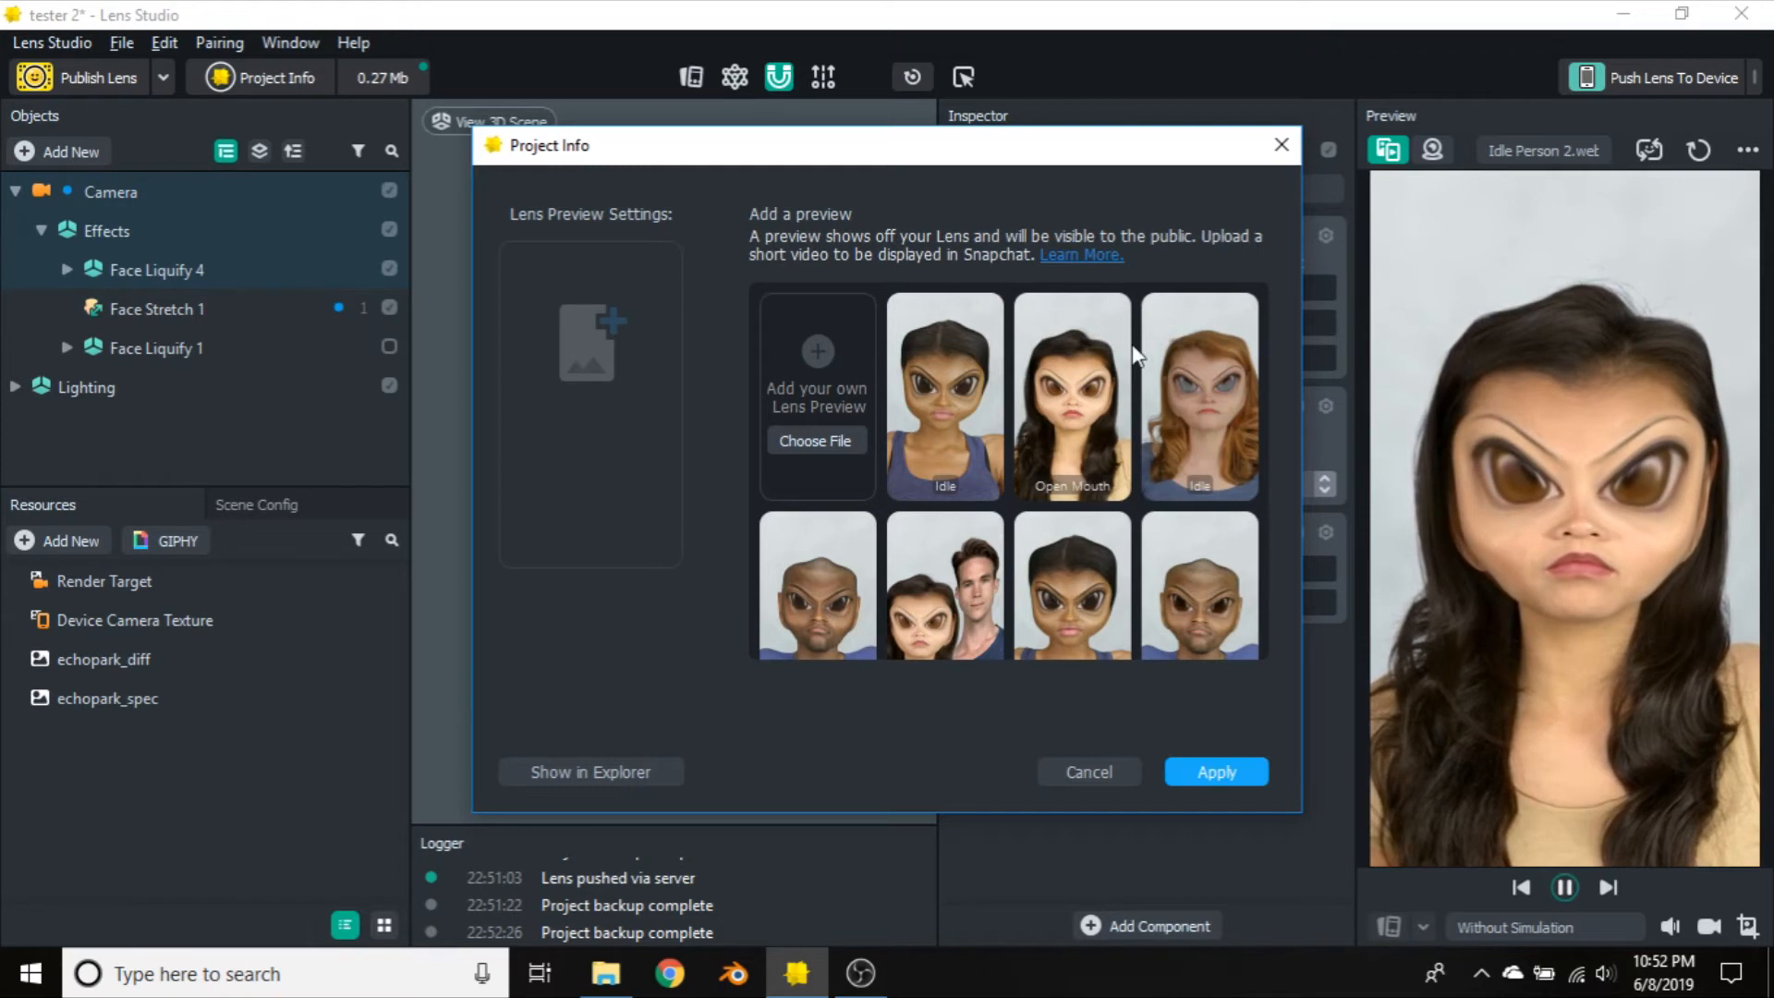
{"action": "scroll", "coordinate": [973, 430], "scroll_direction": "down", "scroll_amount": 5}
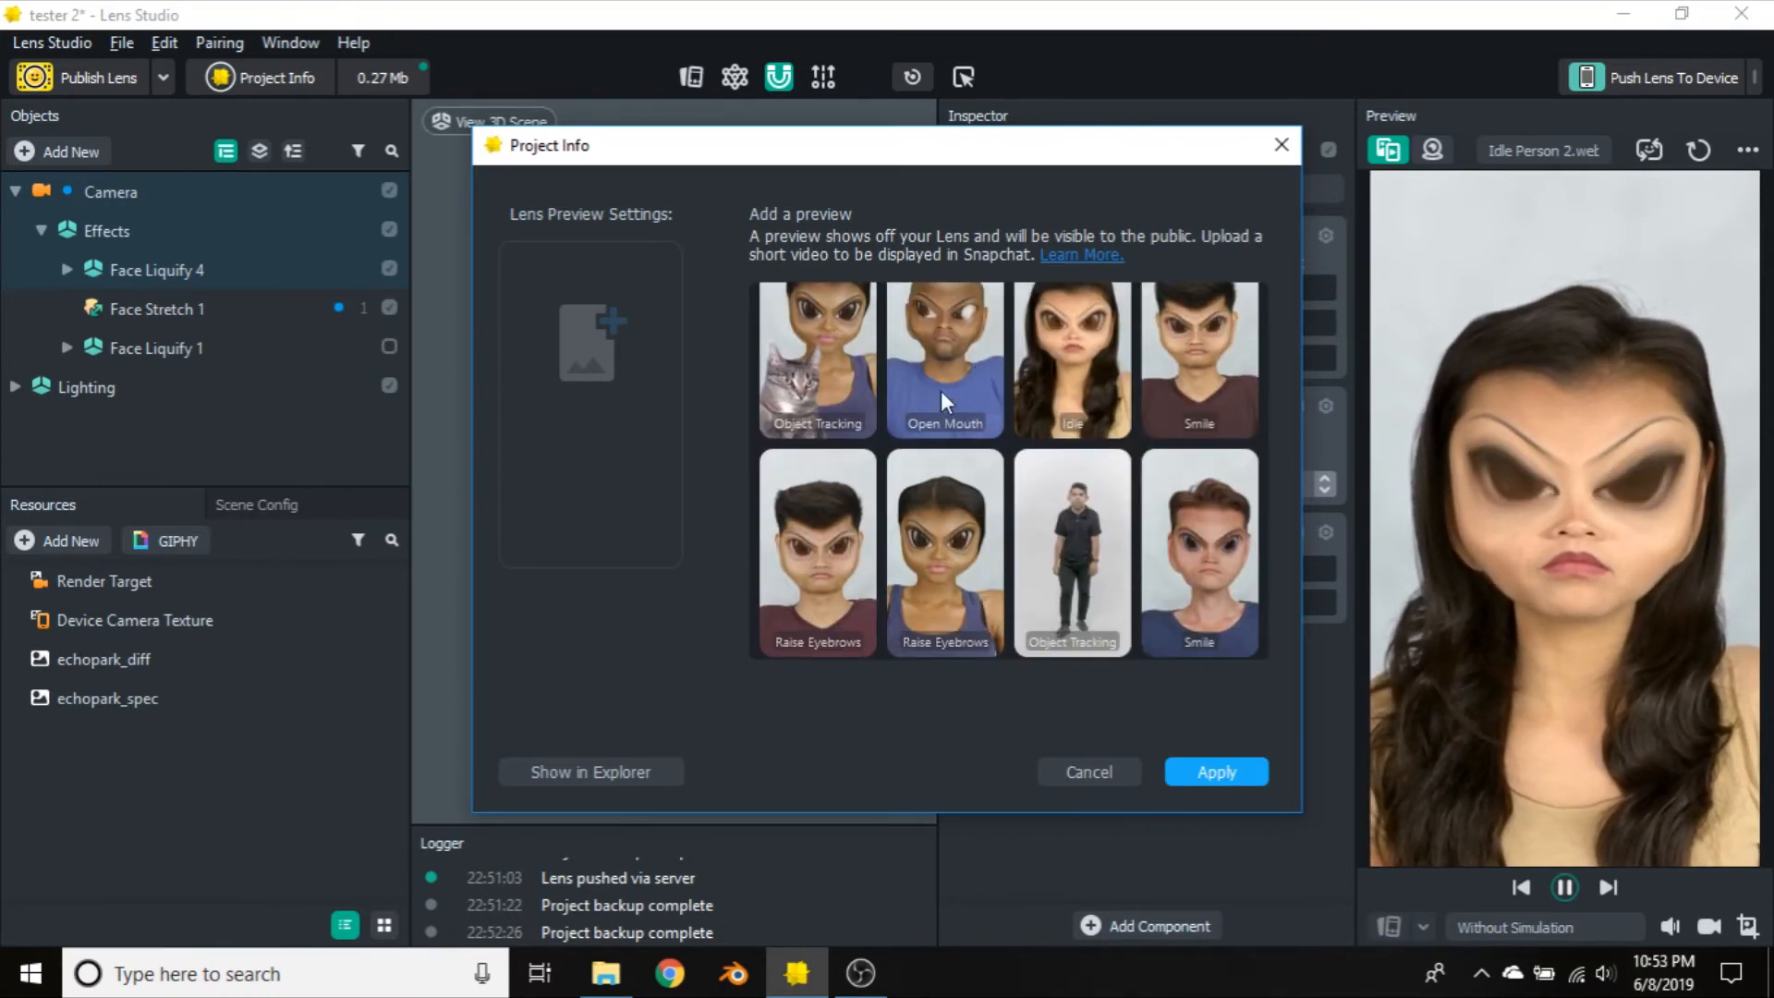
{"action": "scroll", "coordinate": [940, 374], "scroll_direction": "down", "scroll_amount": 3}
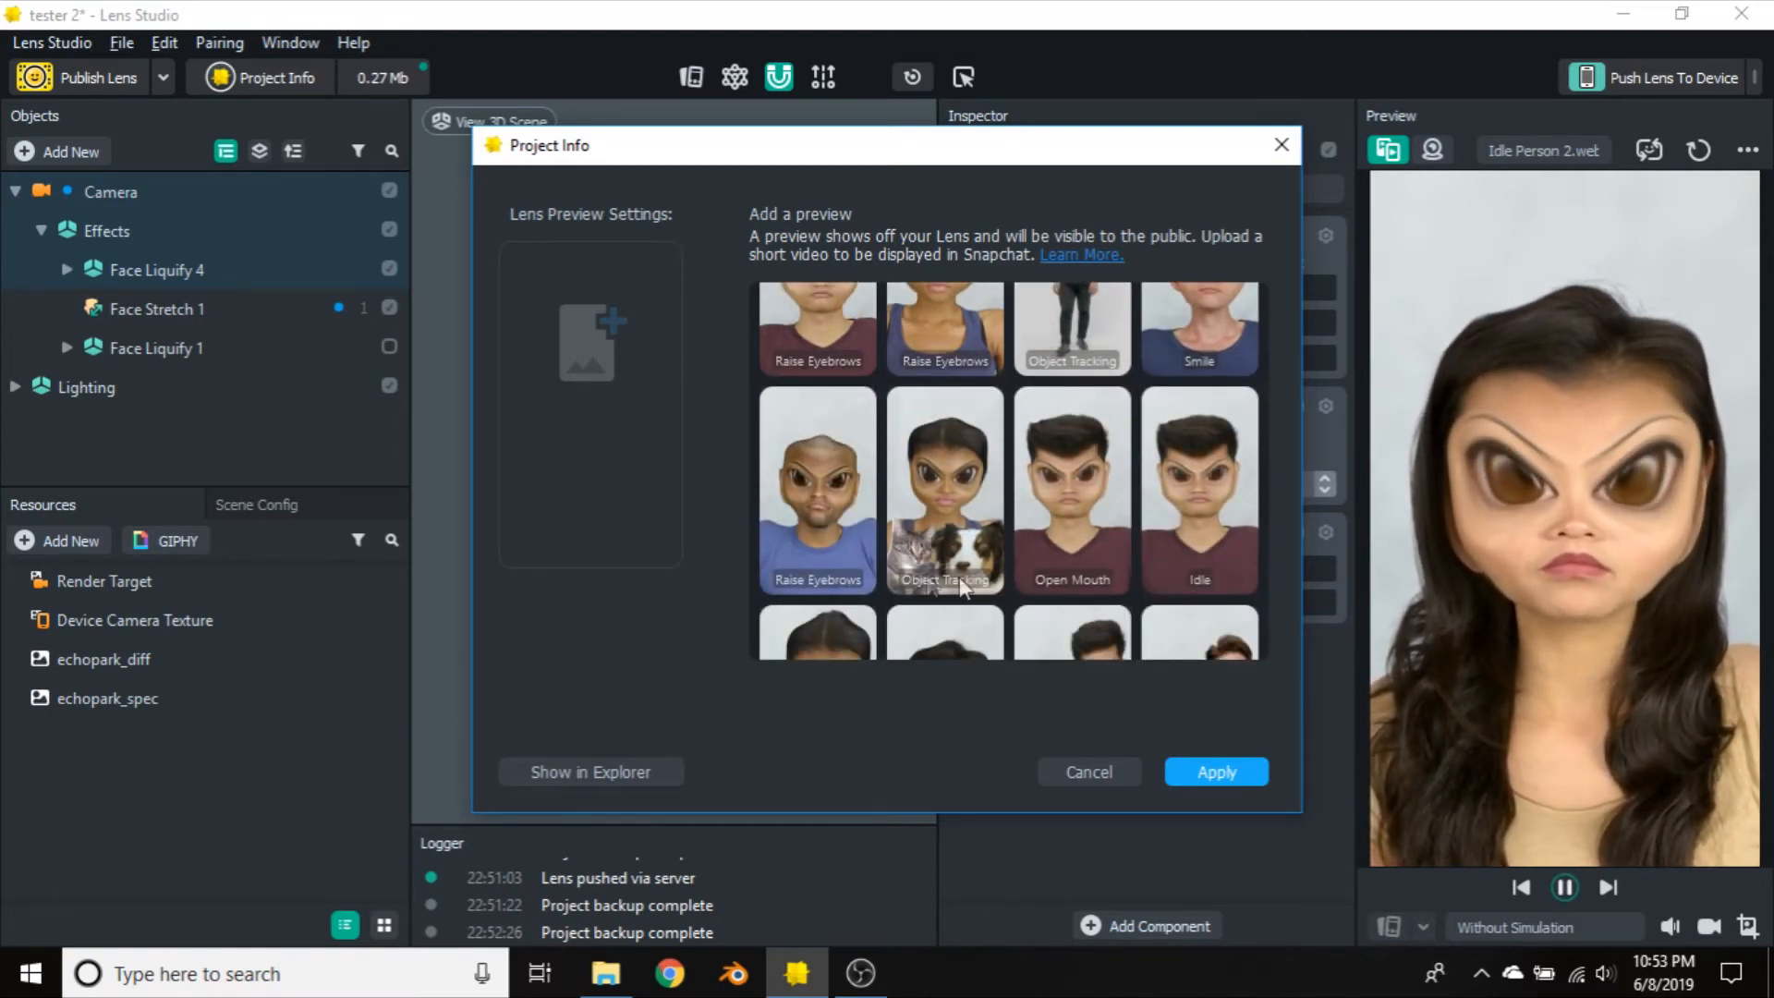
{"action": "scroll", "coordinate": [946, 495], "scroll_direction": "down", "scroll_amount": 1}
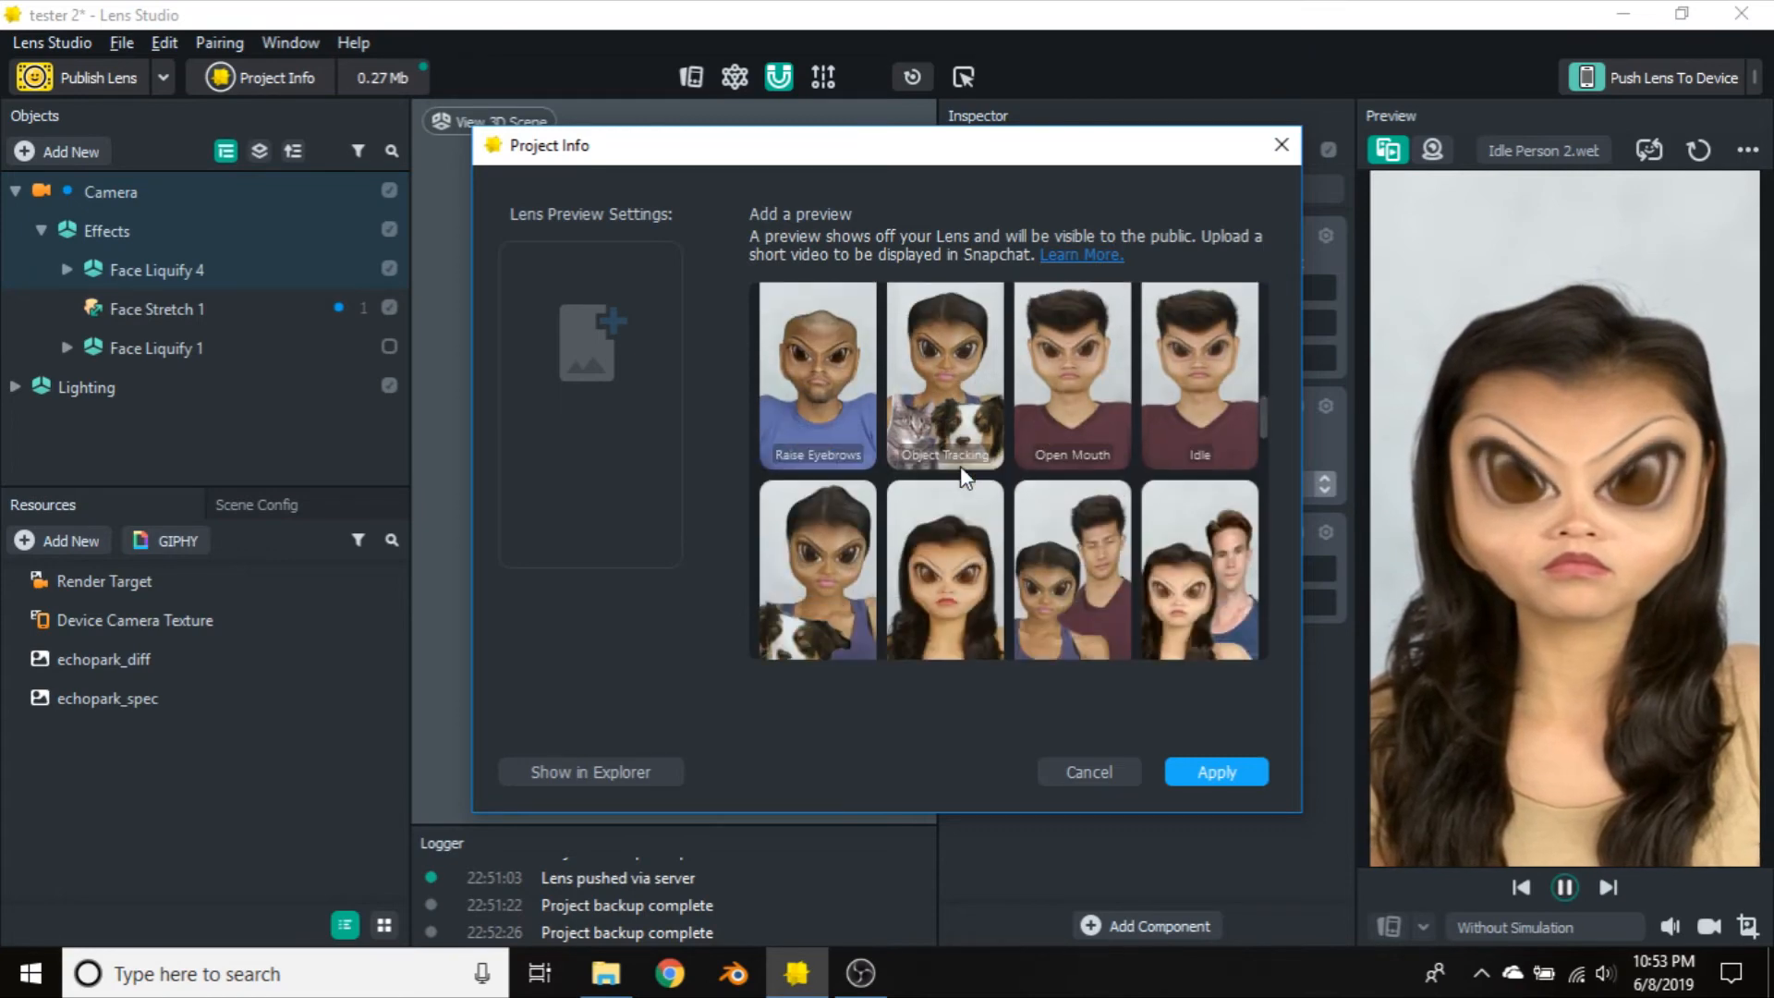
{"action": "scroll", "coordinate": [870, 510], "scroll_direction": "down", "scroll_amount": 5}
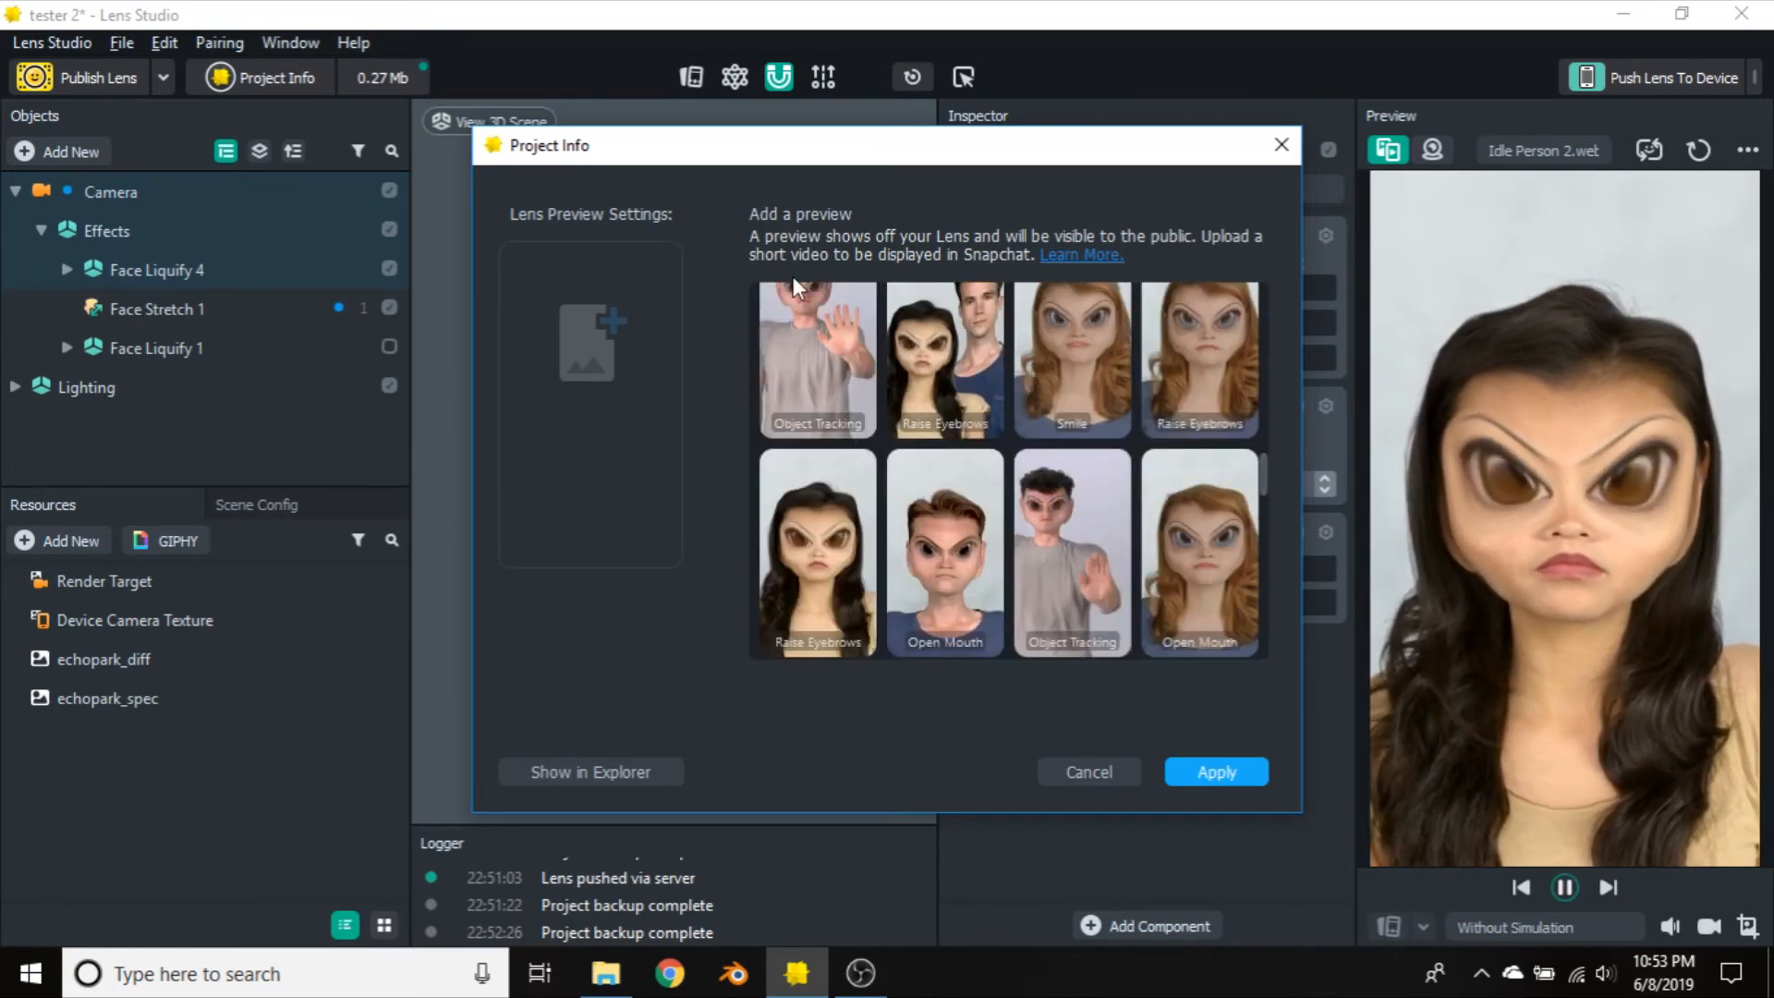
{"action": "left_click", "coordinate": [829, 400]}
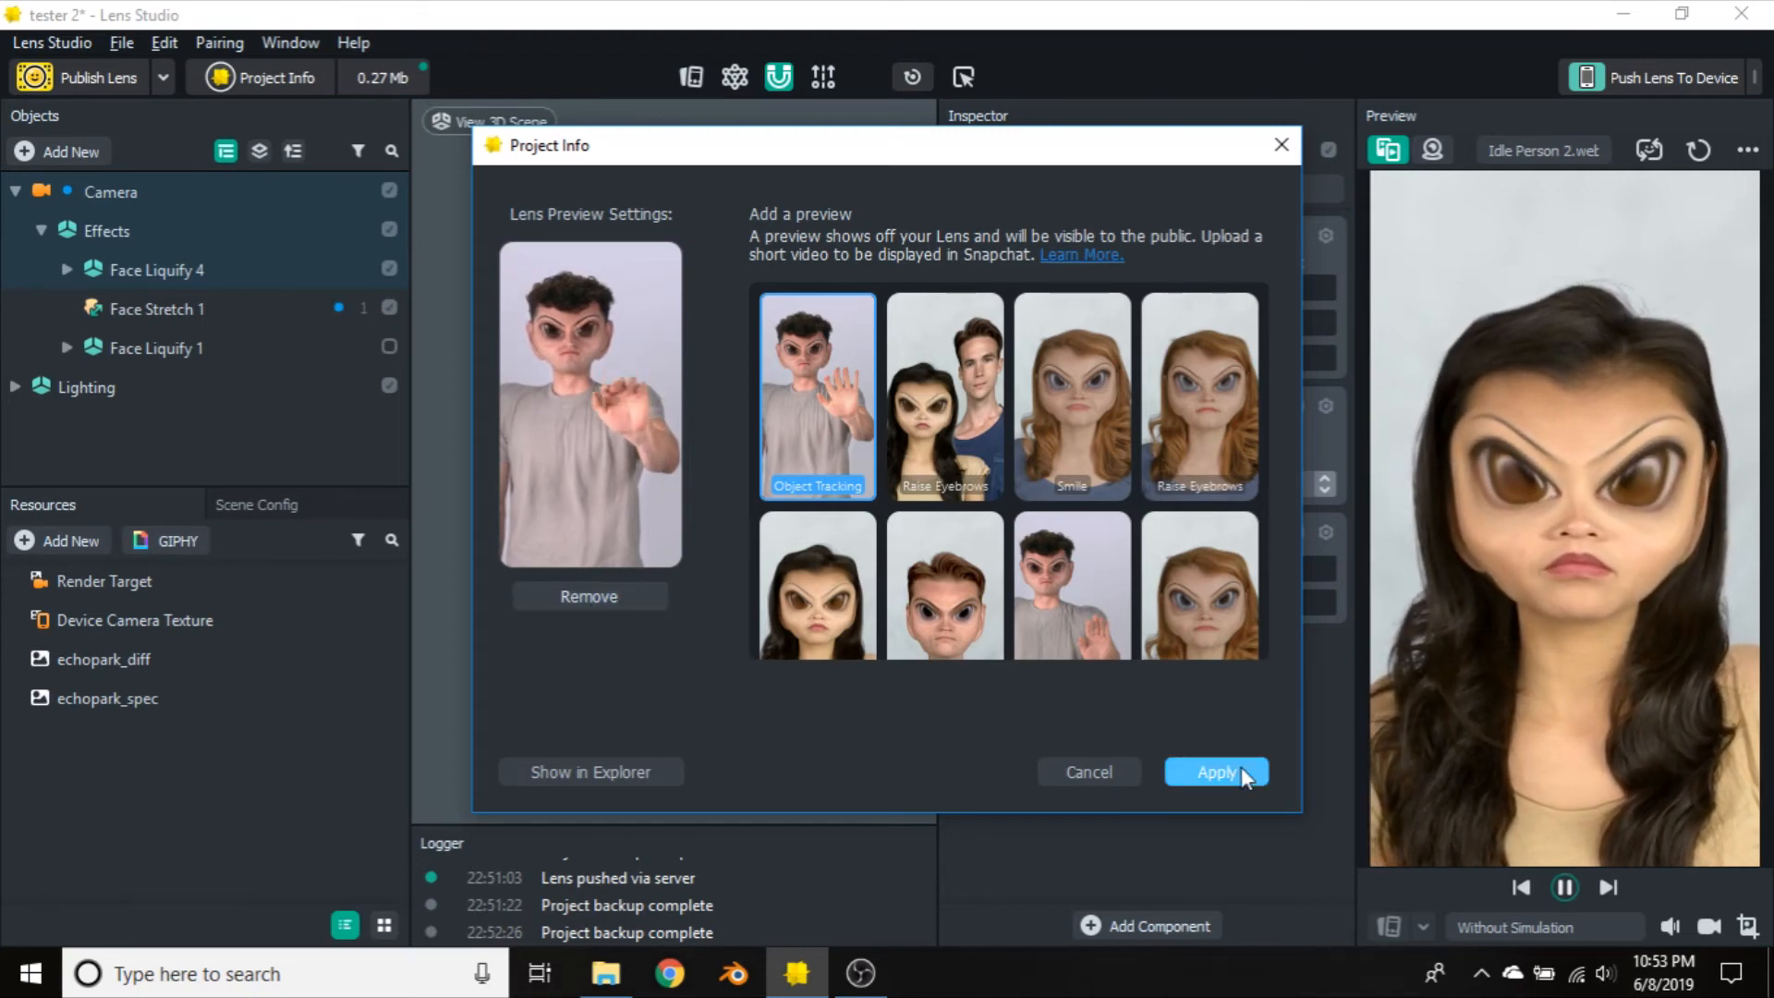
{"action": "left_click", "coordinate": [1215, 771]}
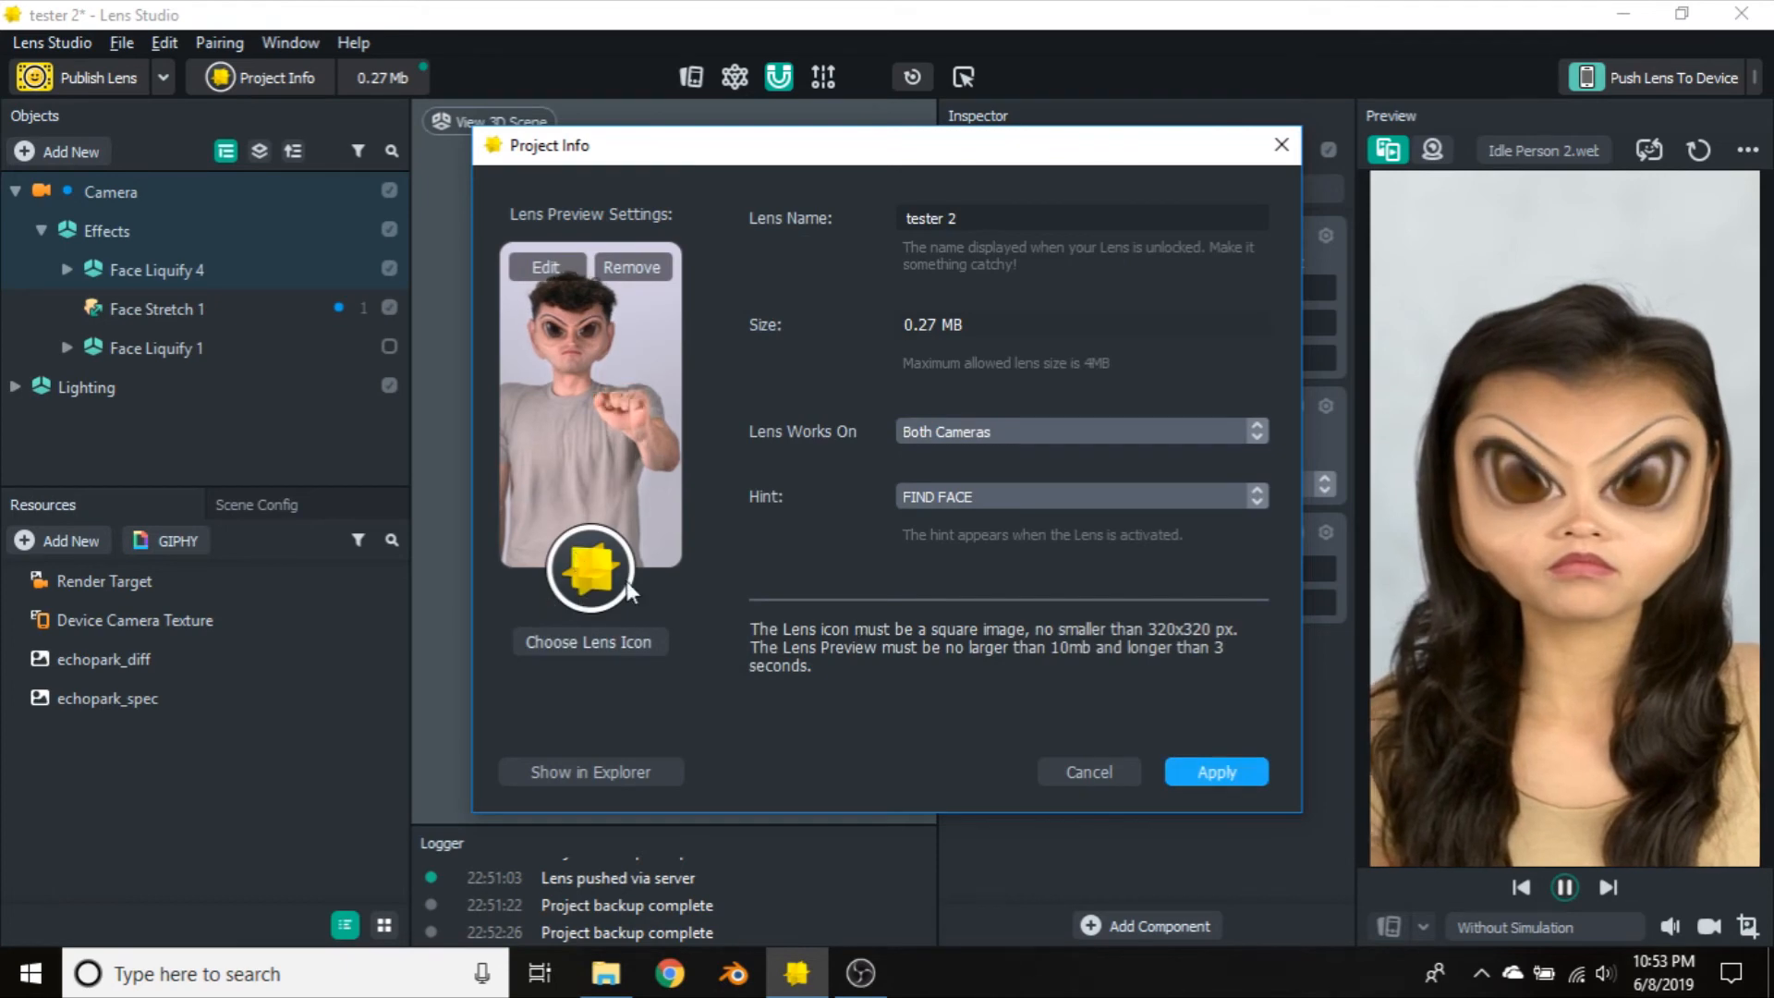
Use blink pic.png as the lens icon, cropped tightly around the man's head, and apply the project info
{"action": "left_click", "coordinate": [582, 639]}
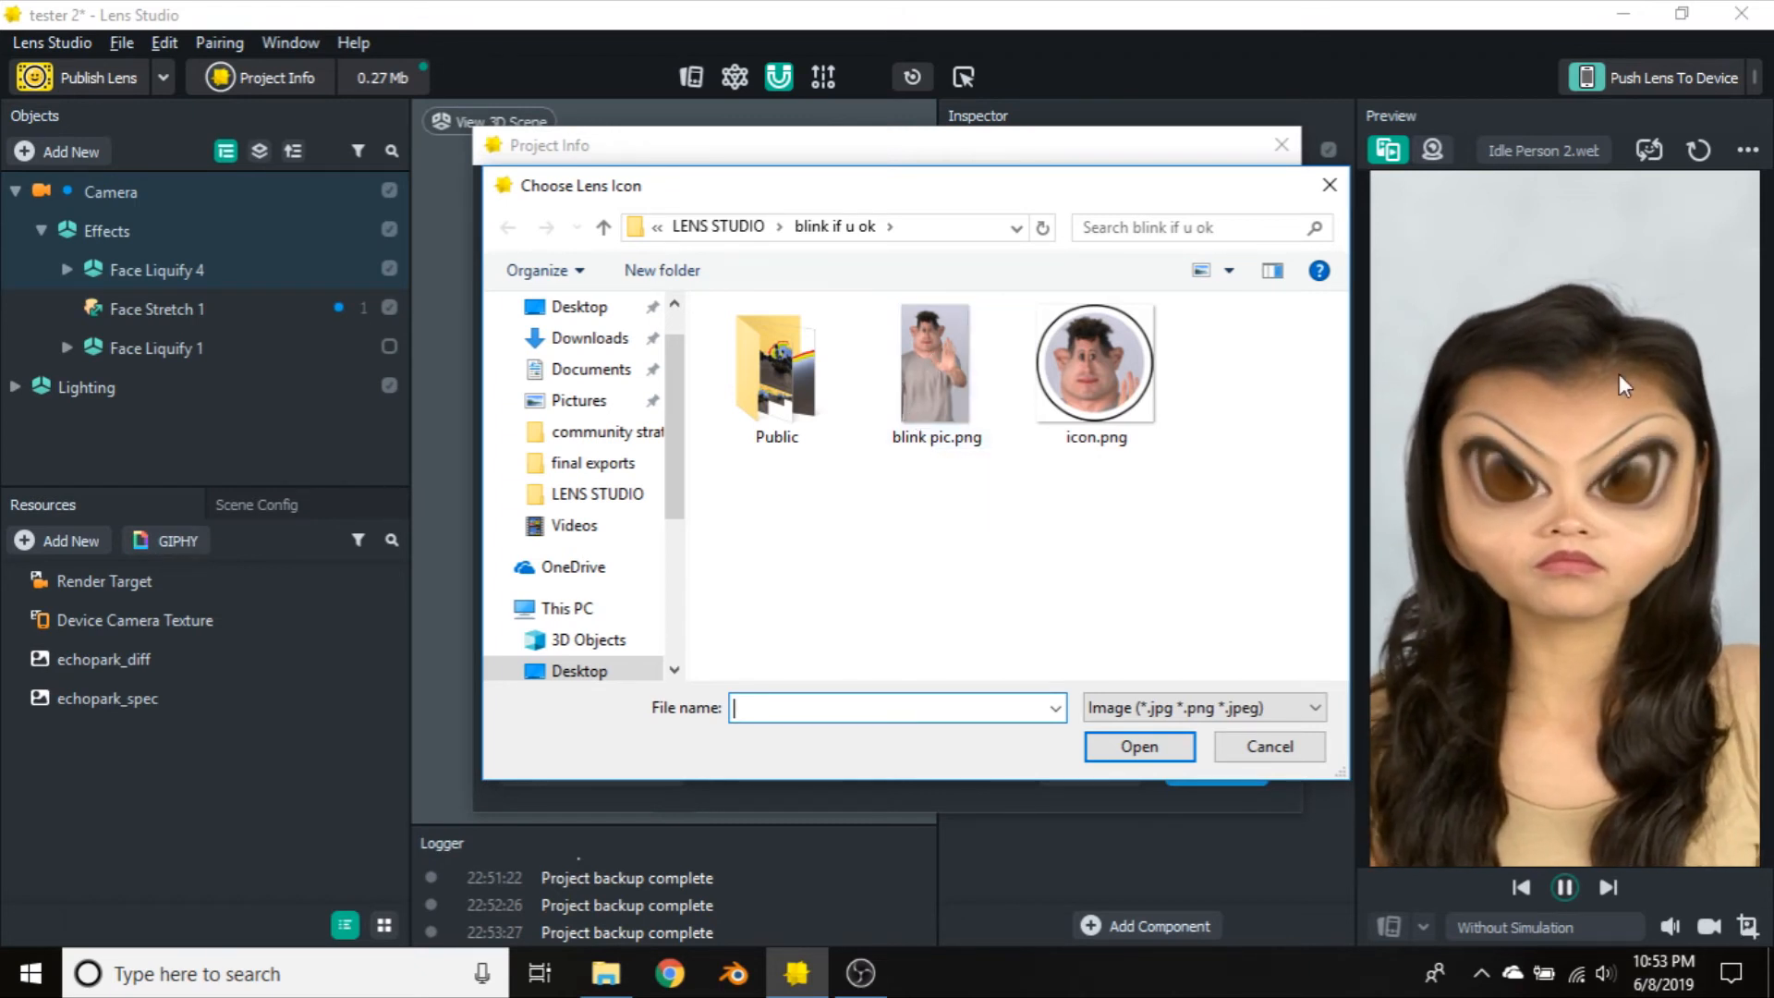
{"action": "left_click", "coordinate": [922, 362]}
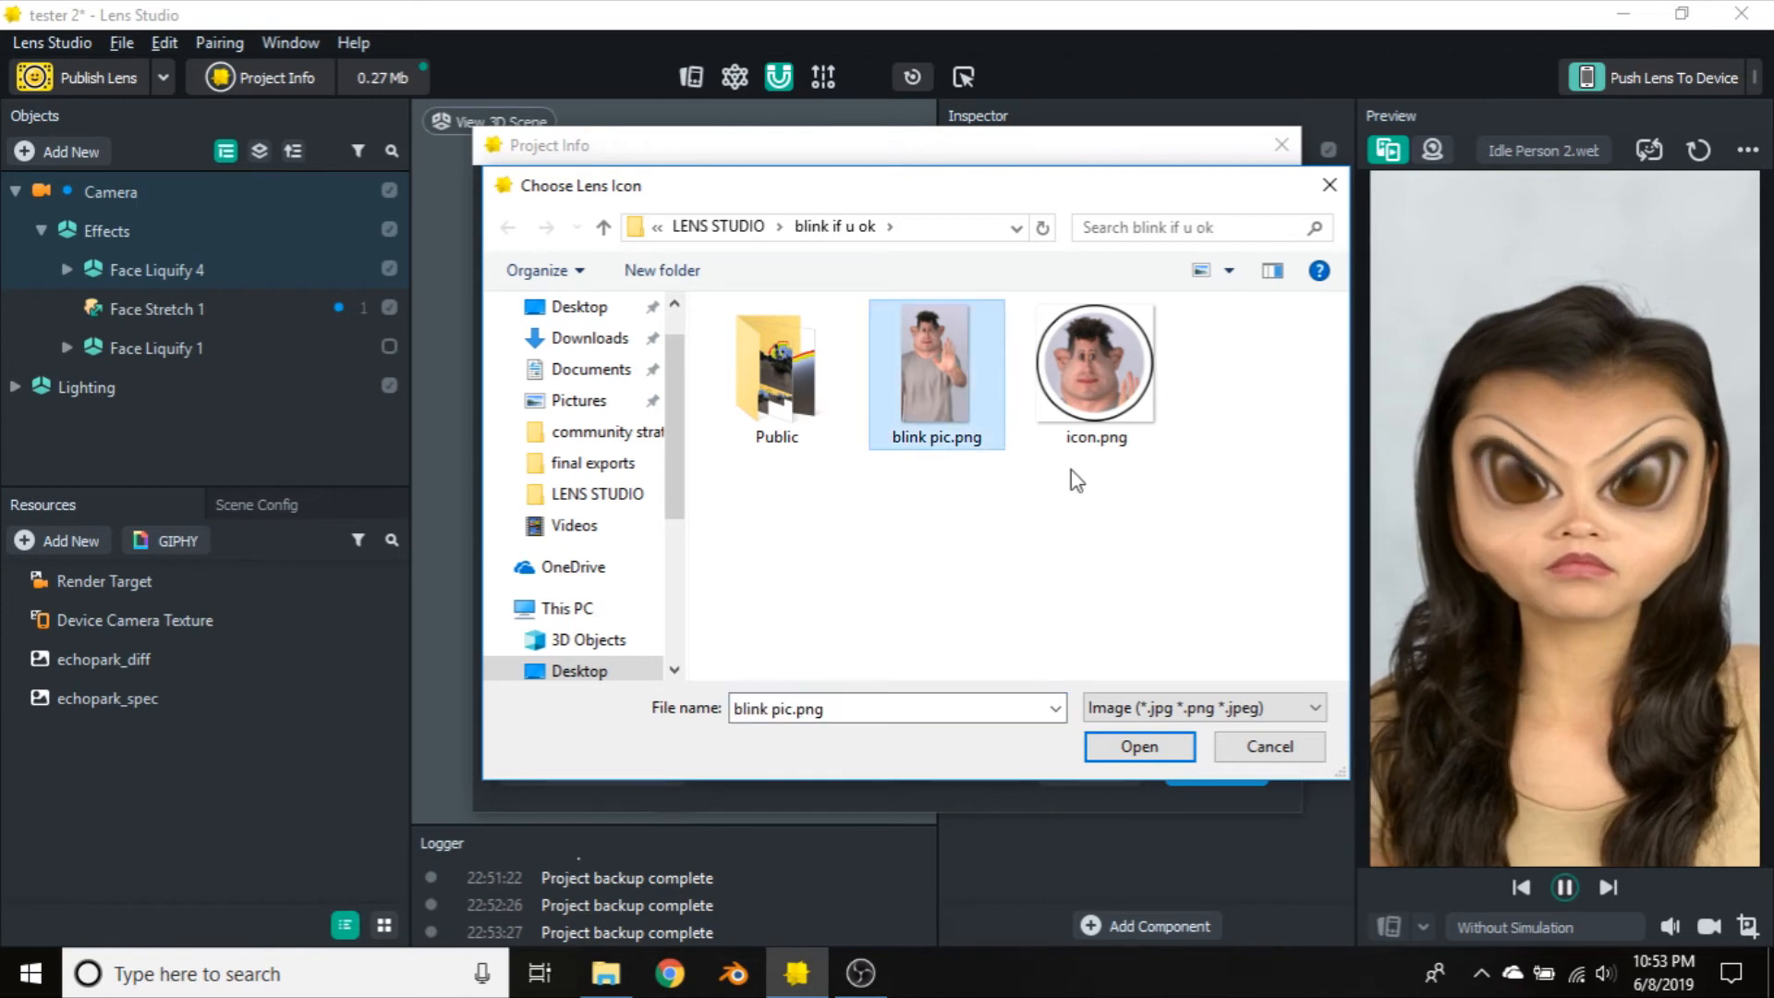
{"action": "left_click", "coordinate": [1141, 745]}
{"action": "left_click_drag", "start_coordinate": [1021, 355], "coordinate": [1016, 297]}
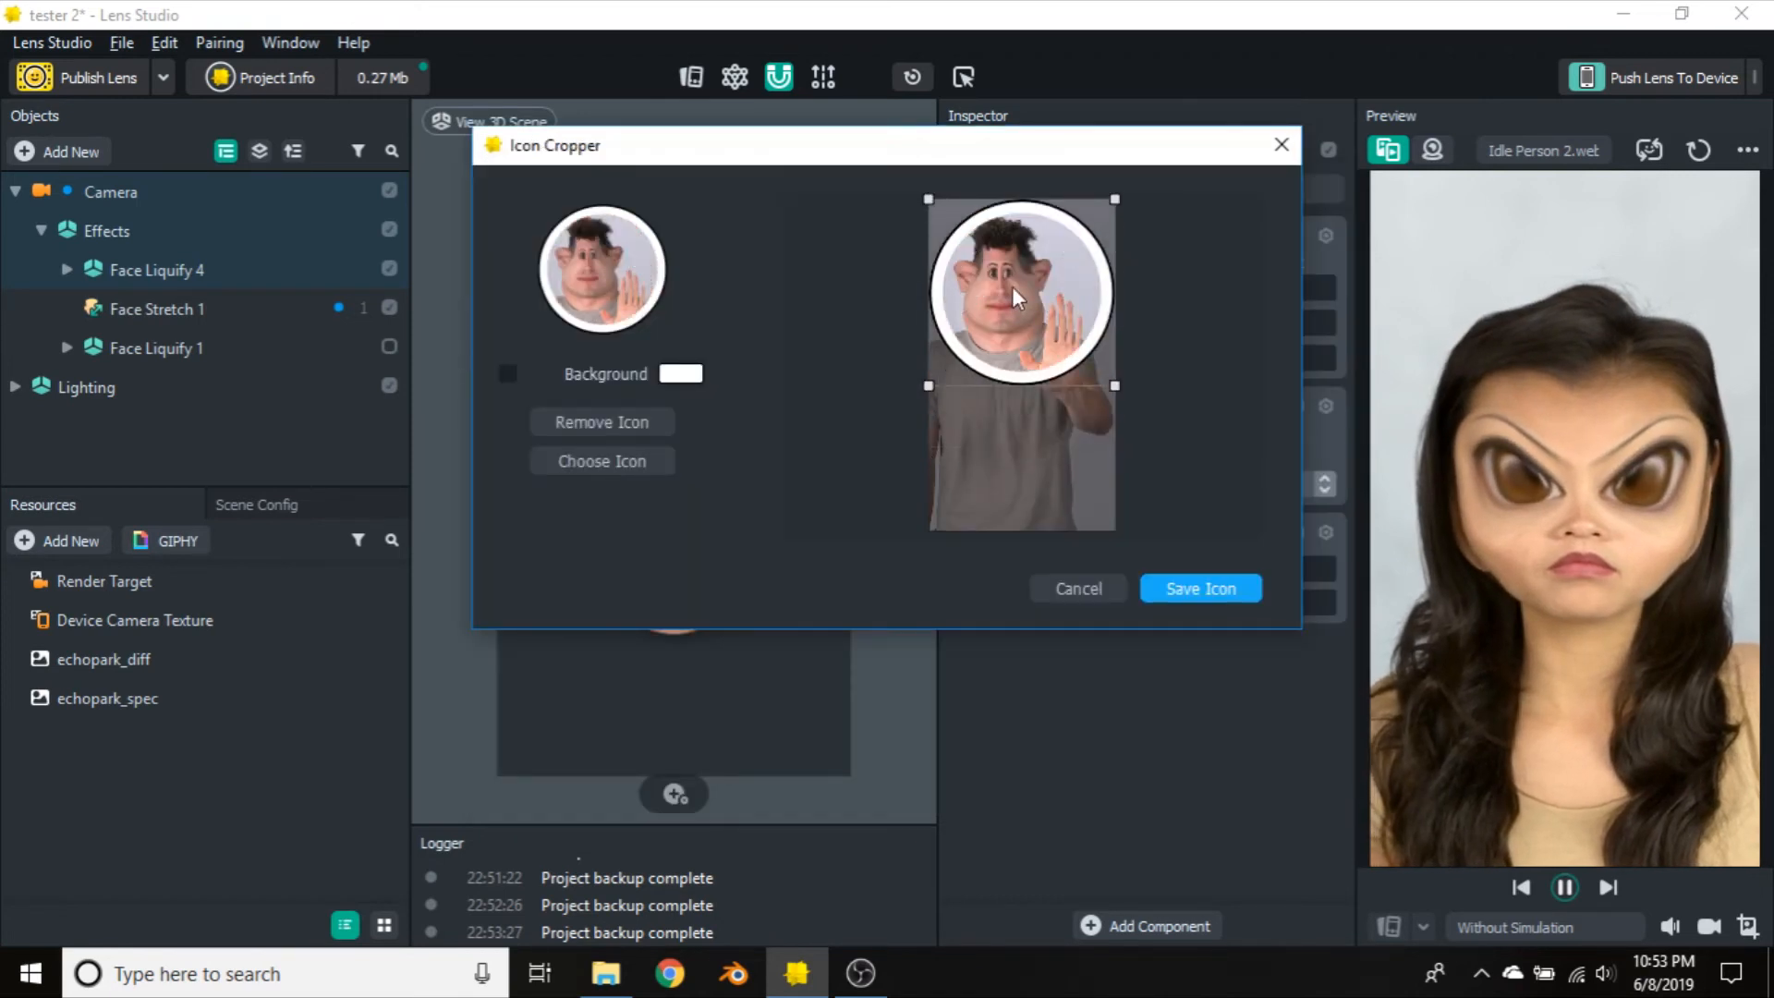
{"action": "left_click_drag", "start_coordinate": [1115, 385], "coordinate": [1062, 362]}
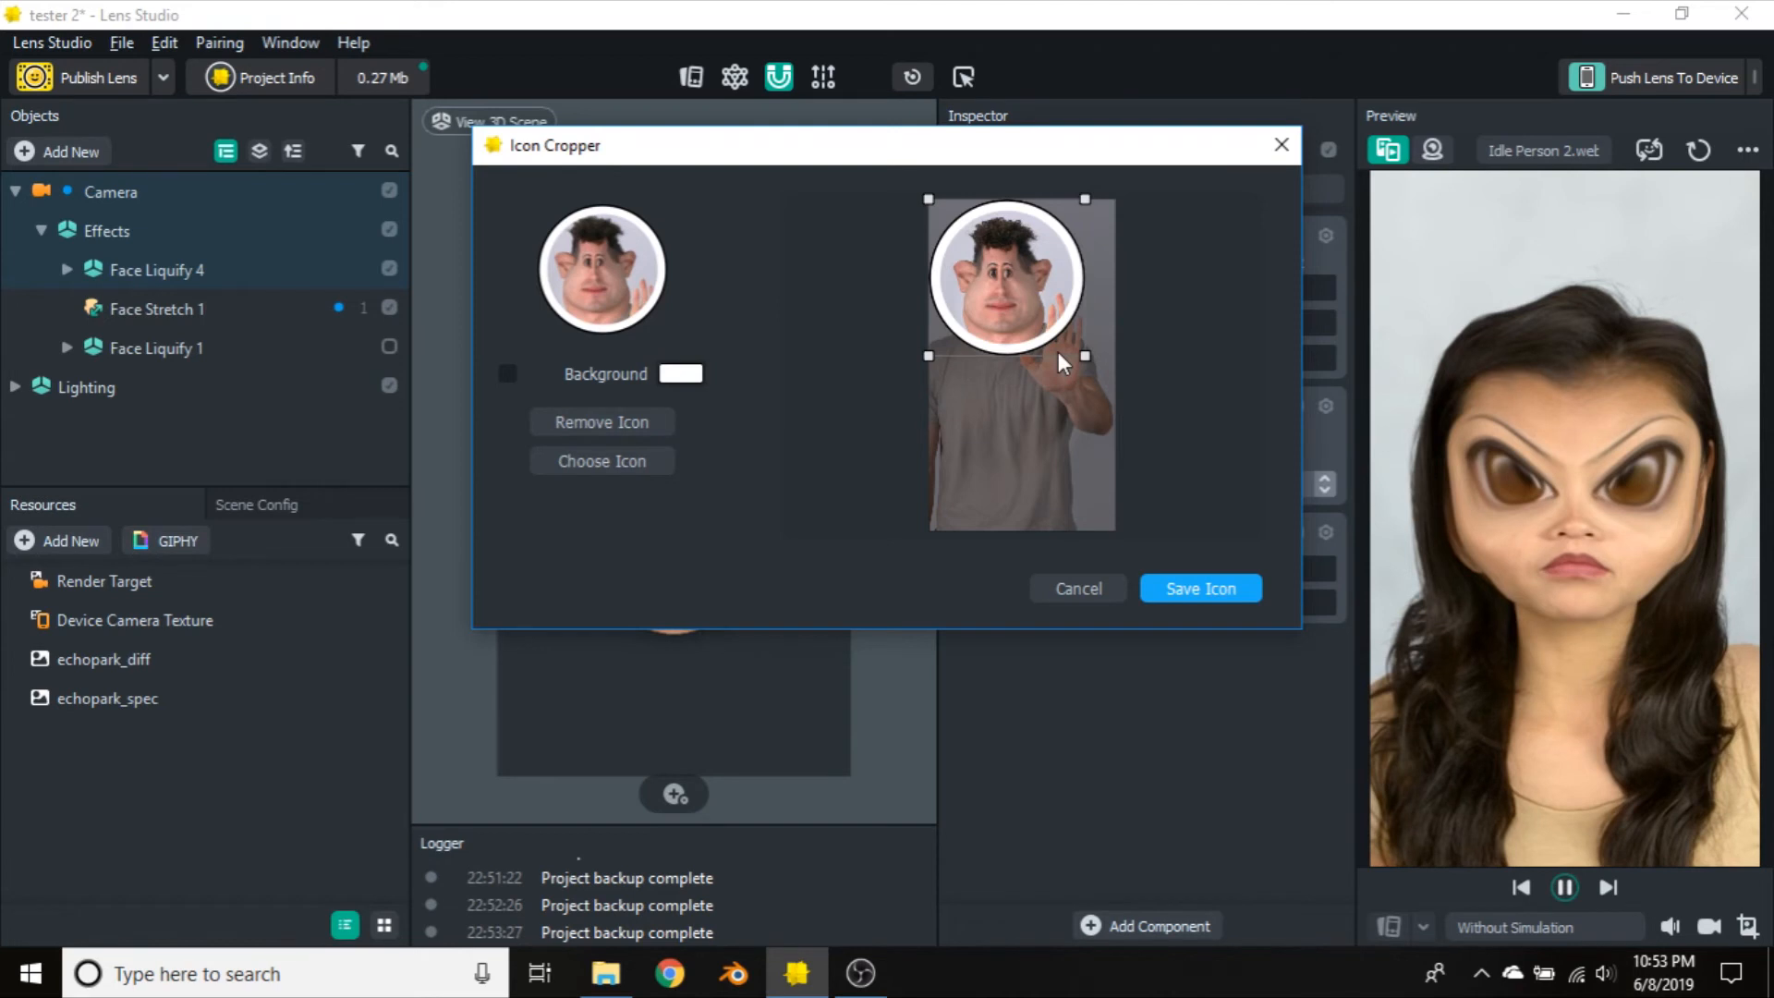
{"action": "left_click", "coordinate": [1197, 588]}
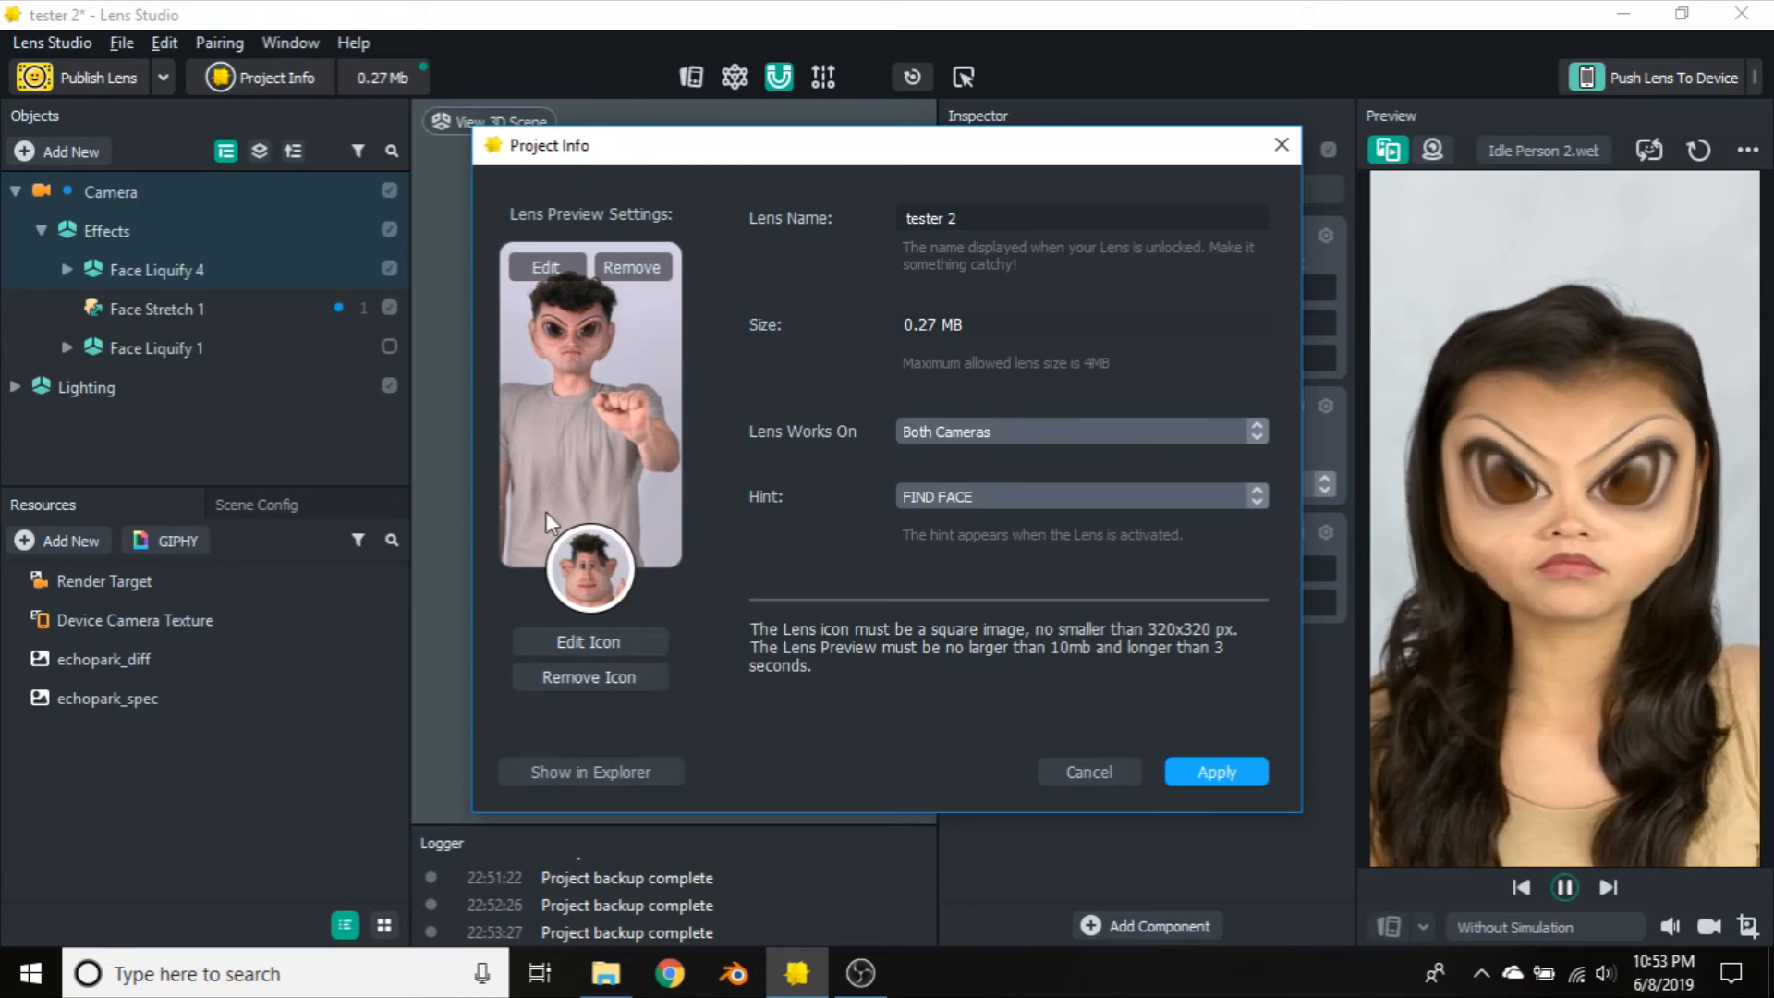
{"action": "left_click", "coordinate": [1217, 770]}
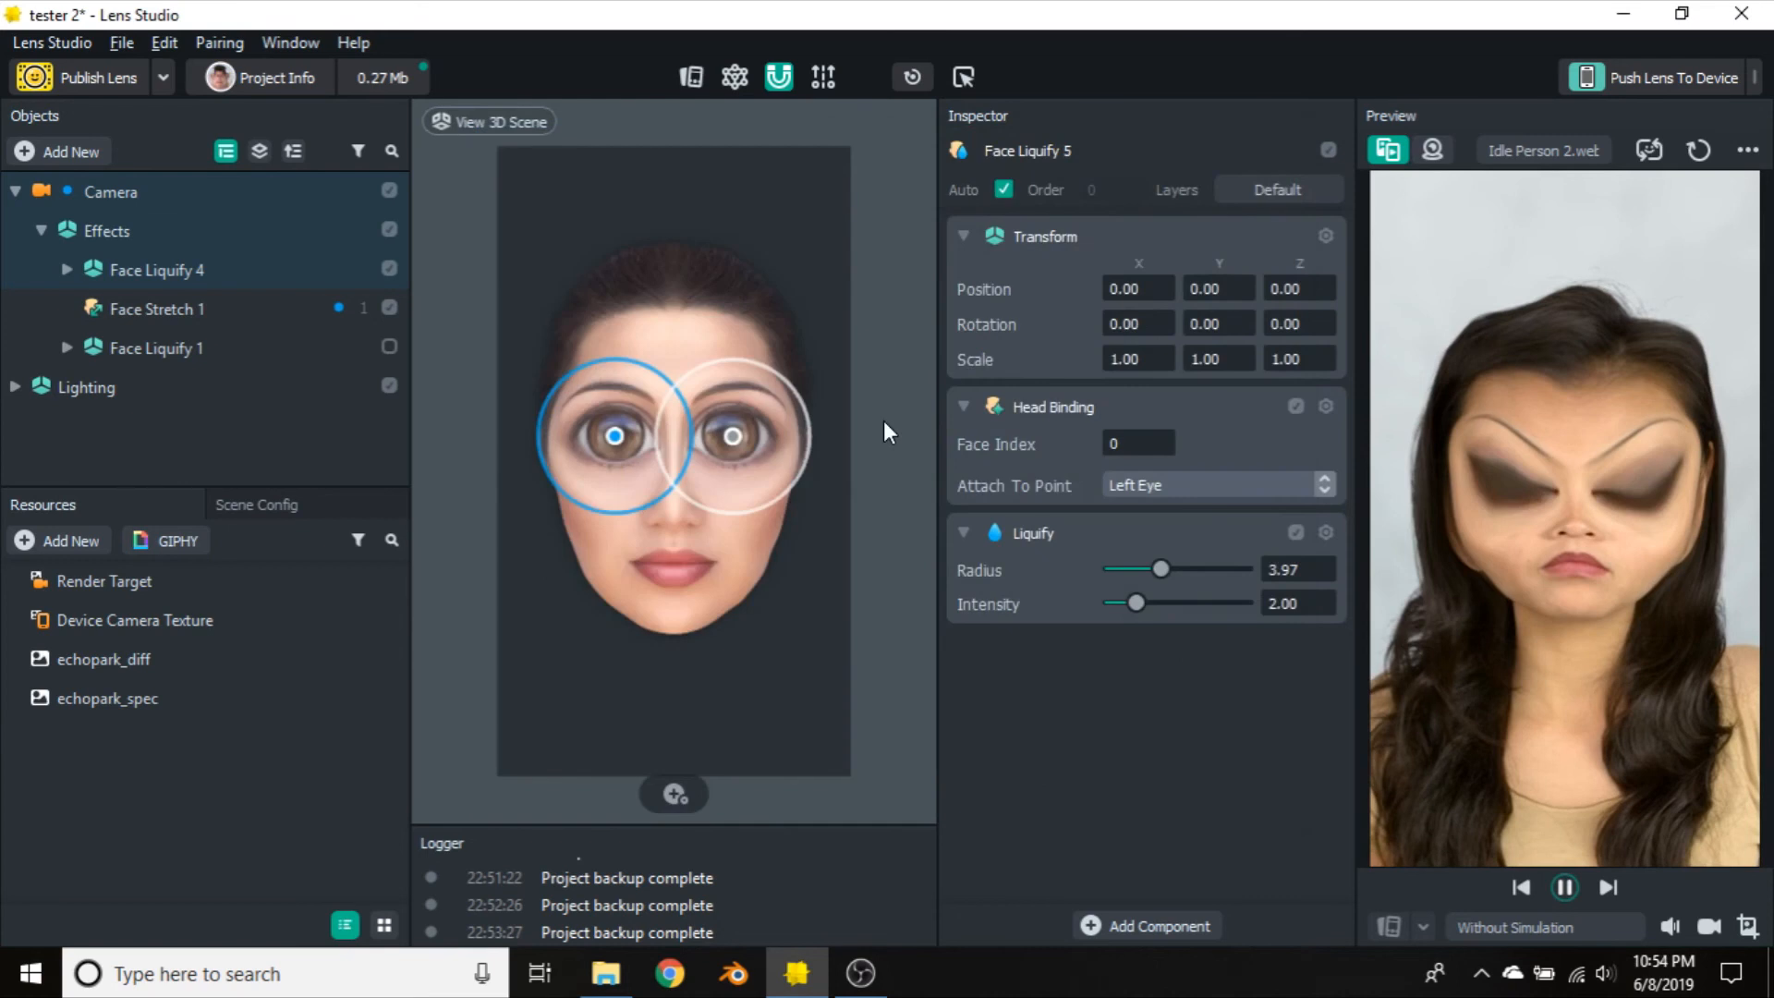
Submit the lens for publishing as a Community Lens with the tag "funny"
{"action": "left_click", "coordinate": [82, 73]}
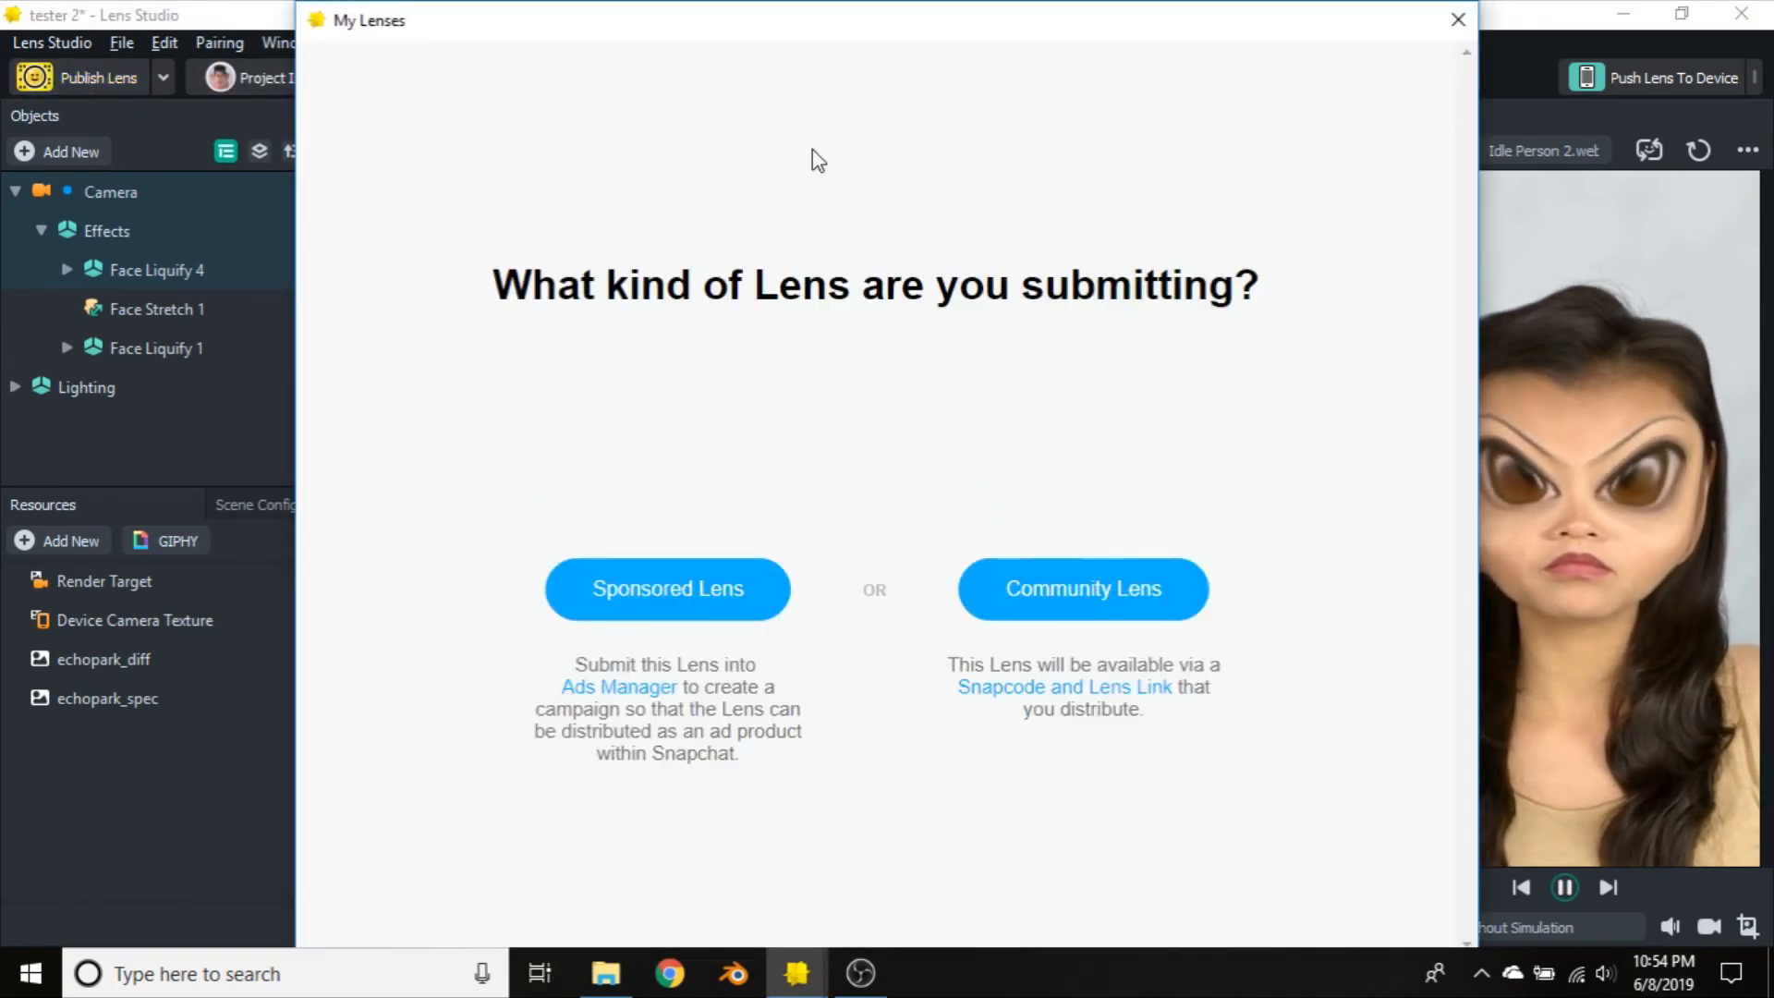
{"action": "left_click", "coordinate": [1109, 615]}
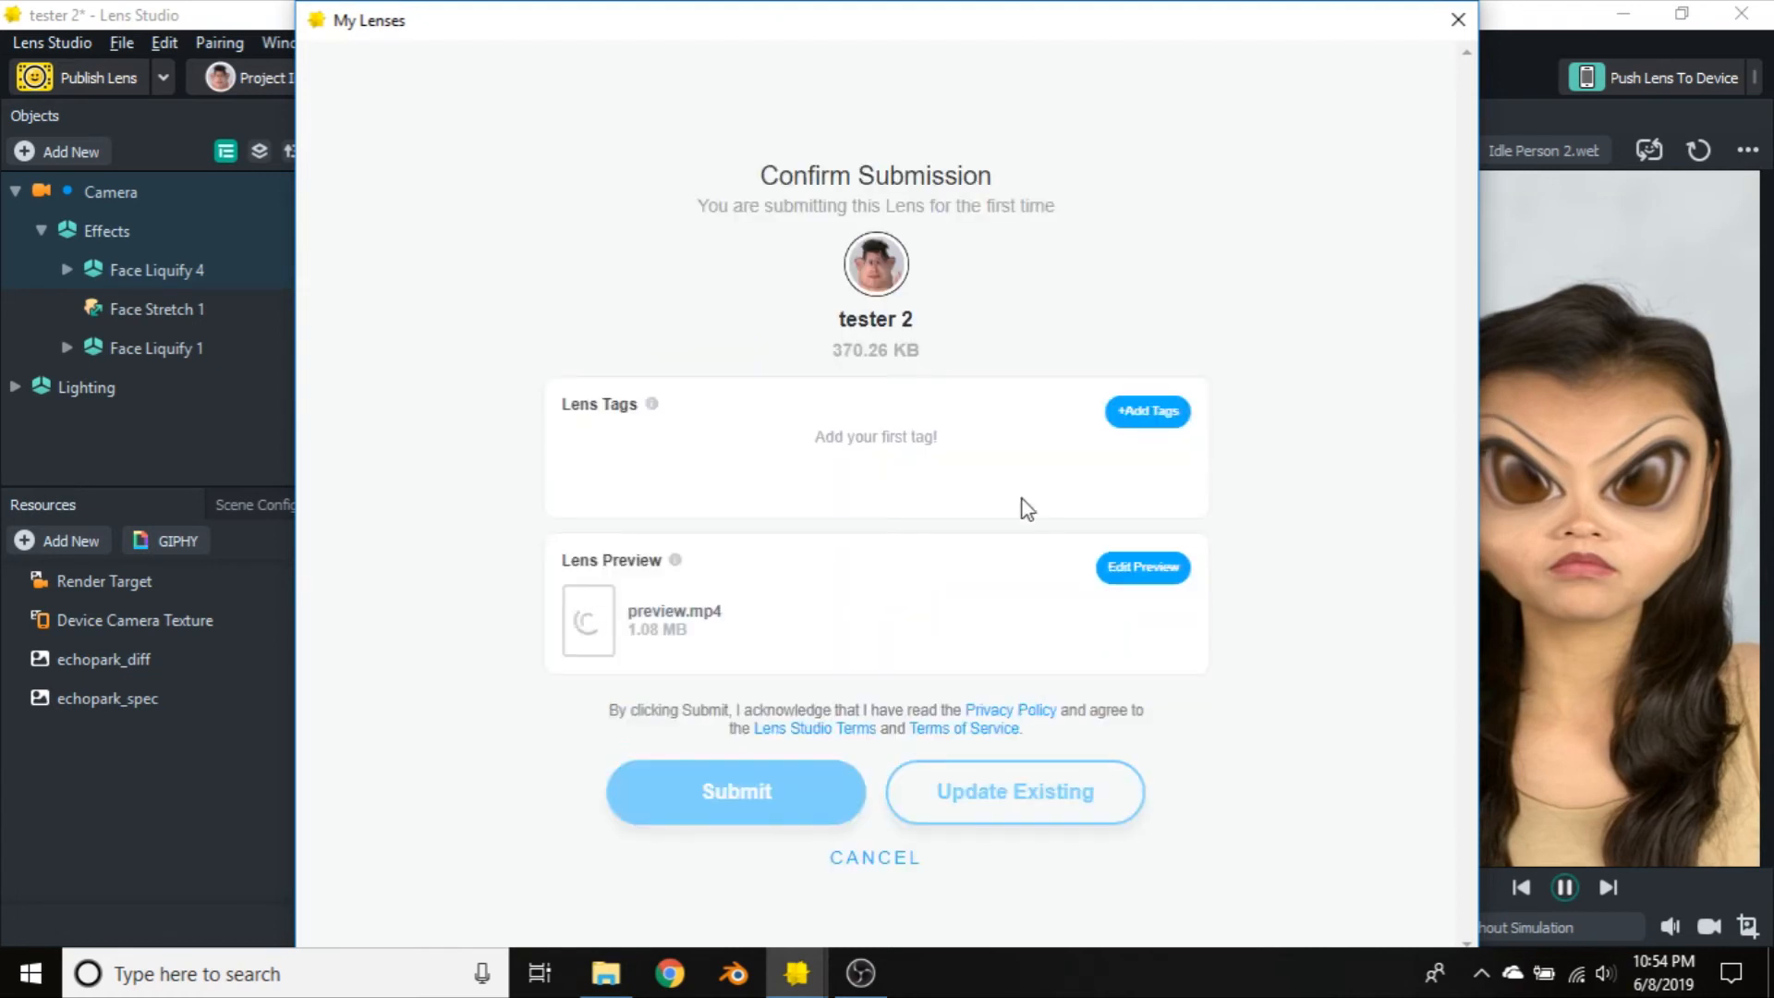
{"action": "left_click", "coordinate": [1149, 413]}
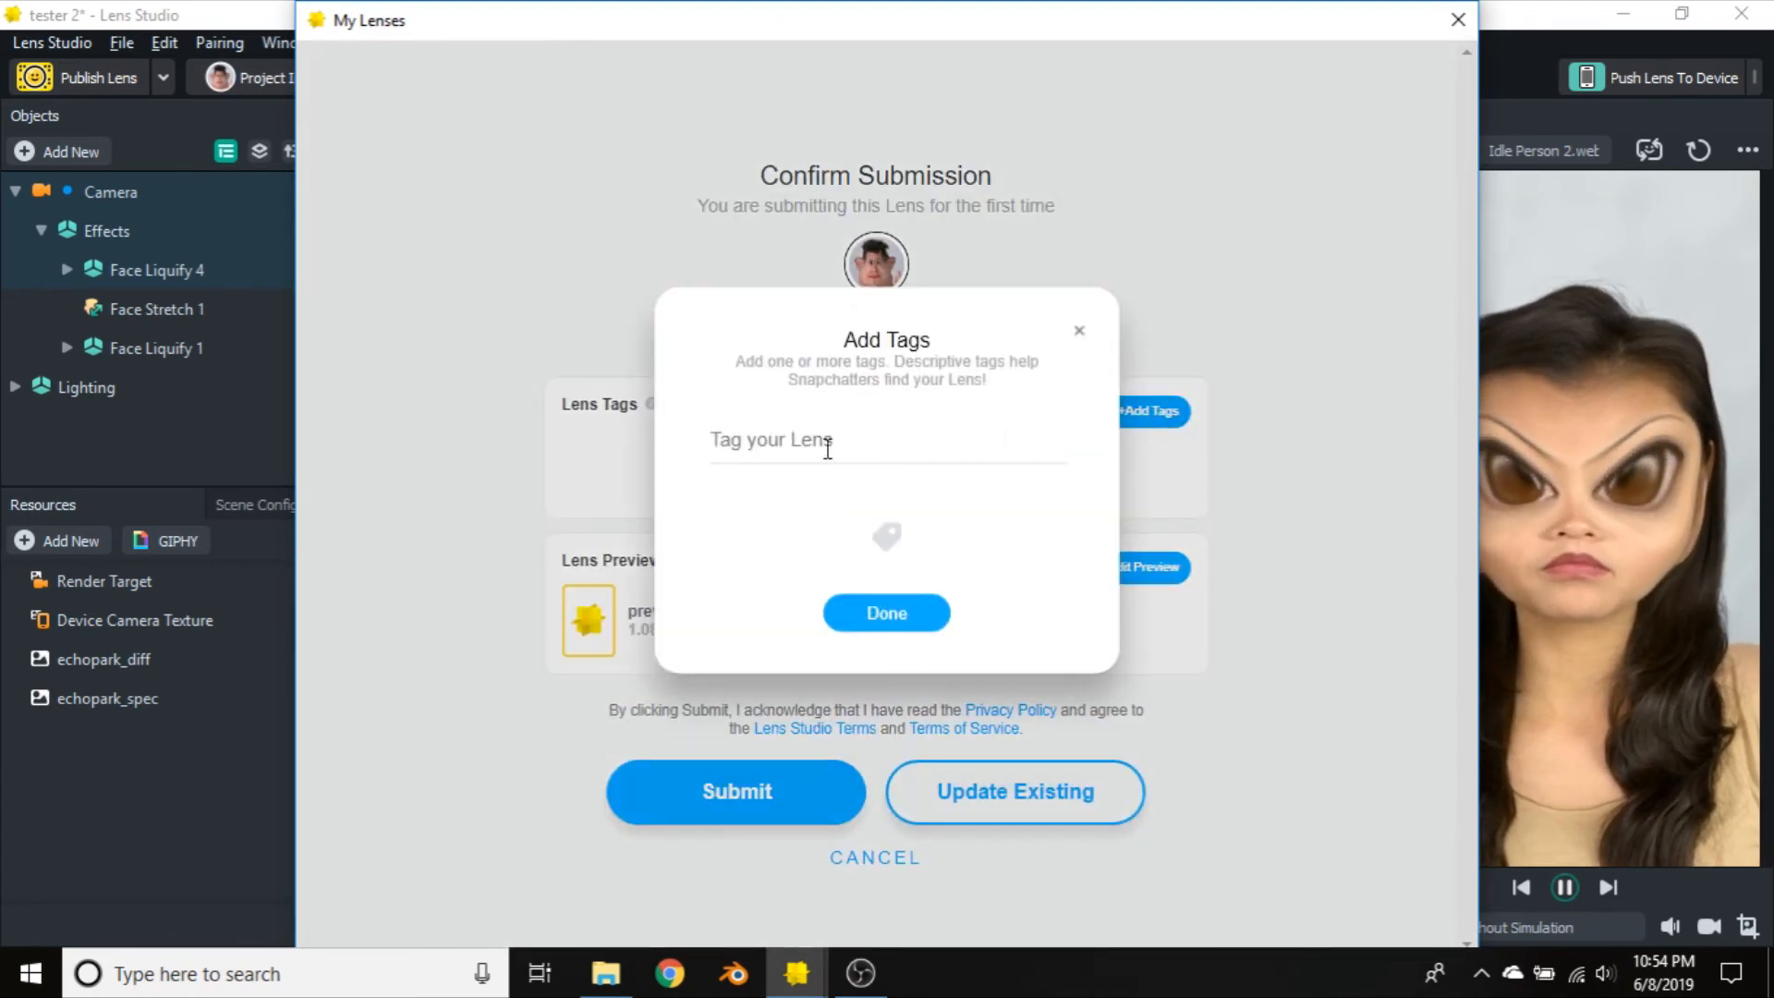
{"action": "type", "text": "funny"}
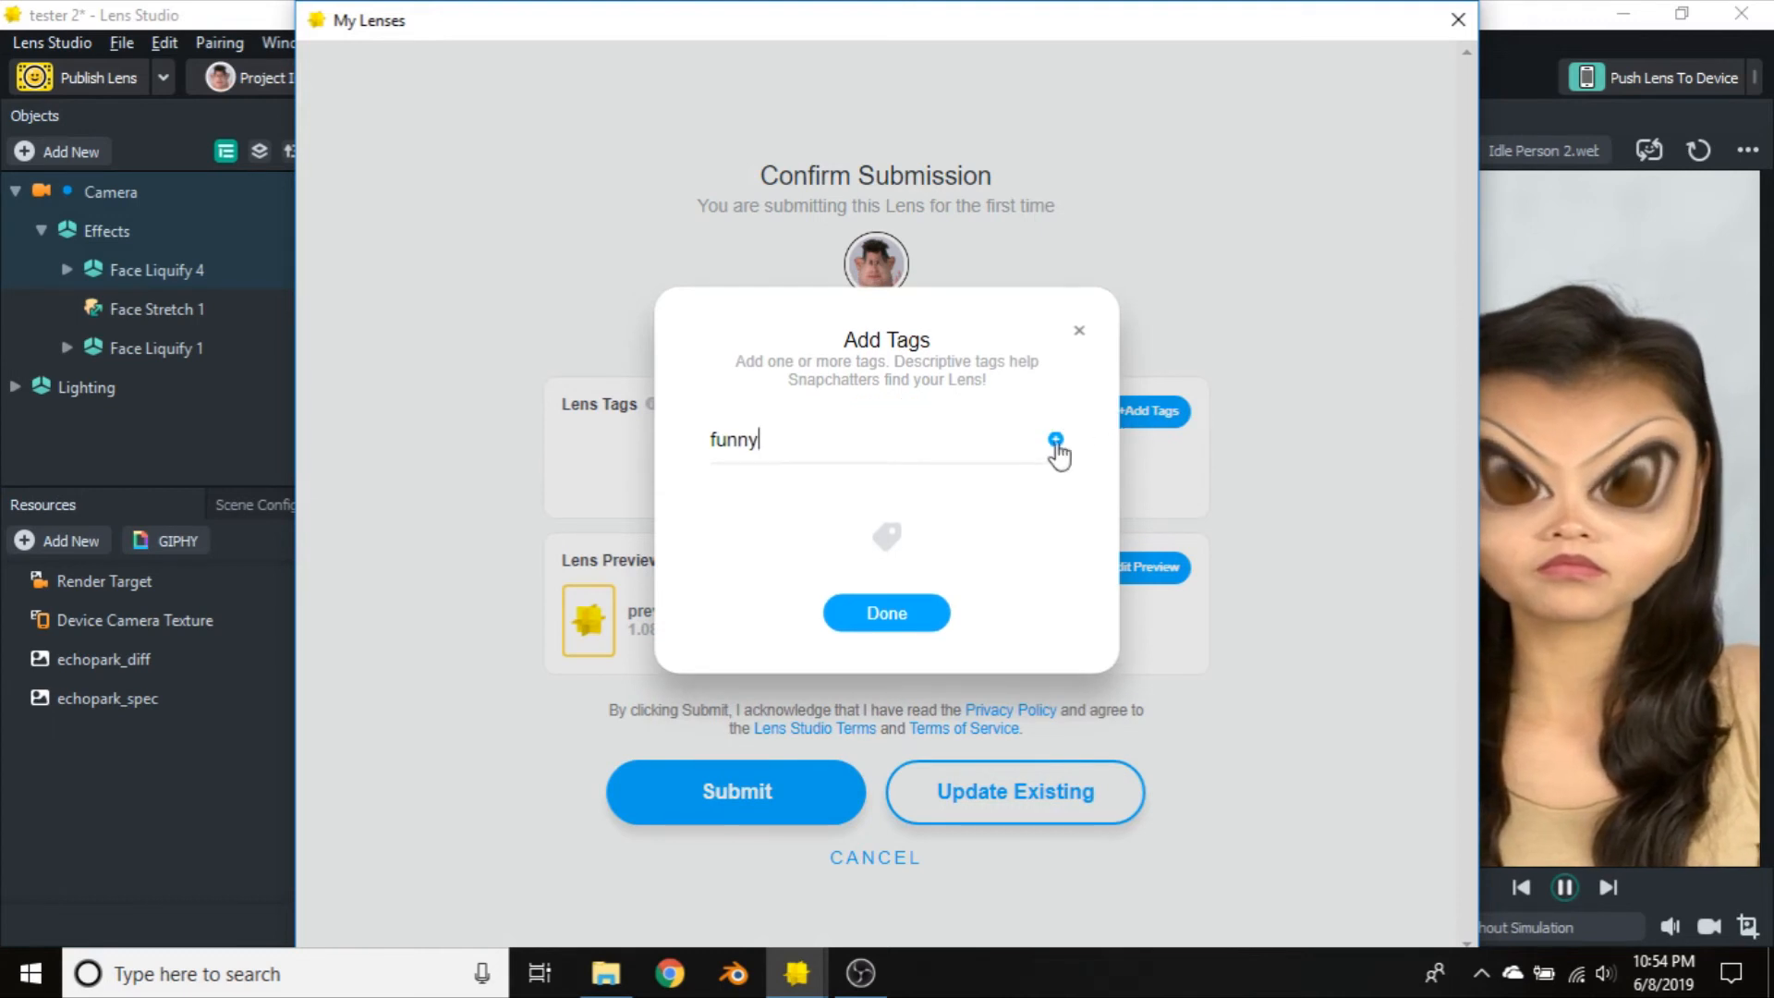
{"action": "left_click", "coordinate": [1055, 439]}
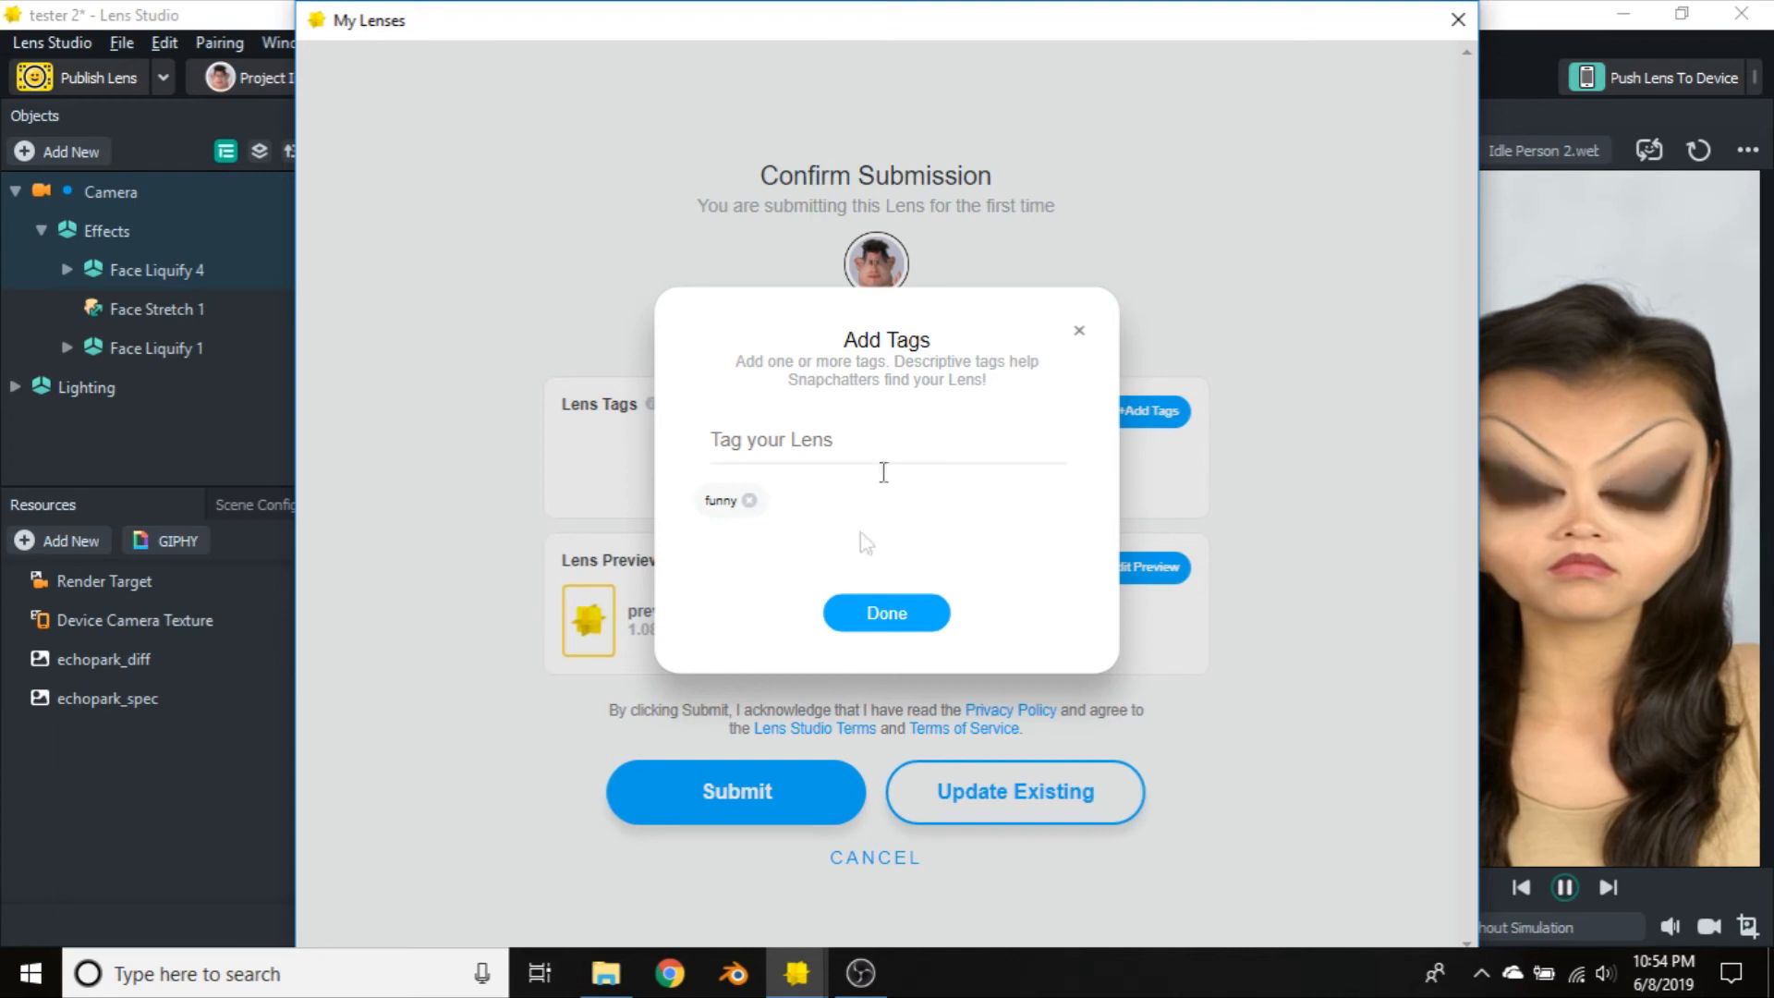
{"action": "left_click", "coordinate": [873, 612]}
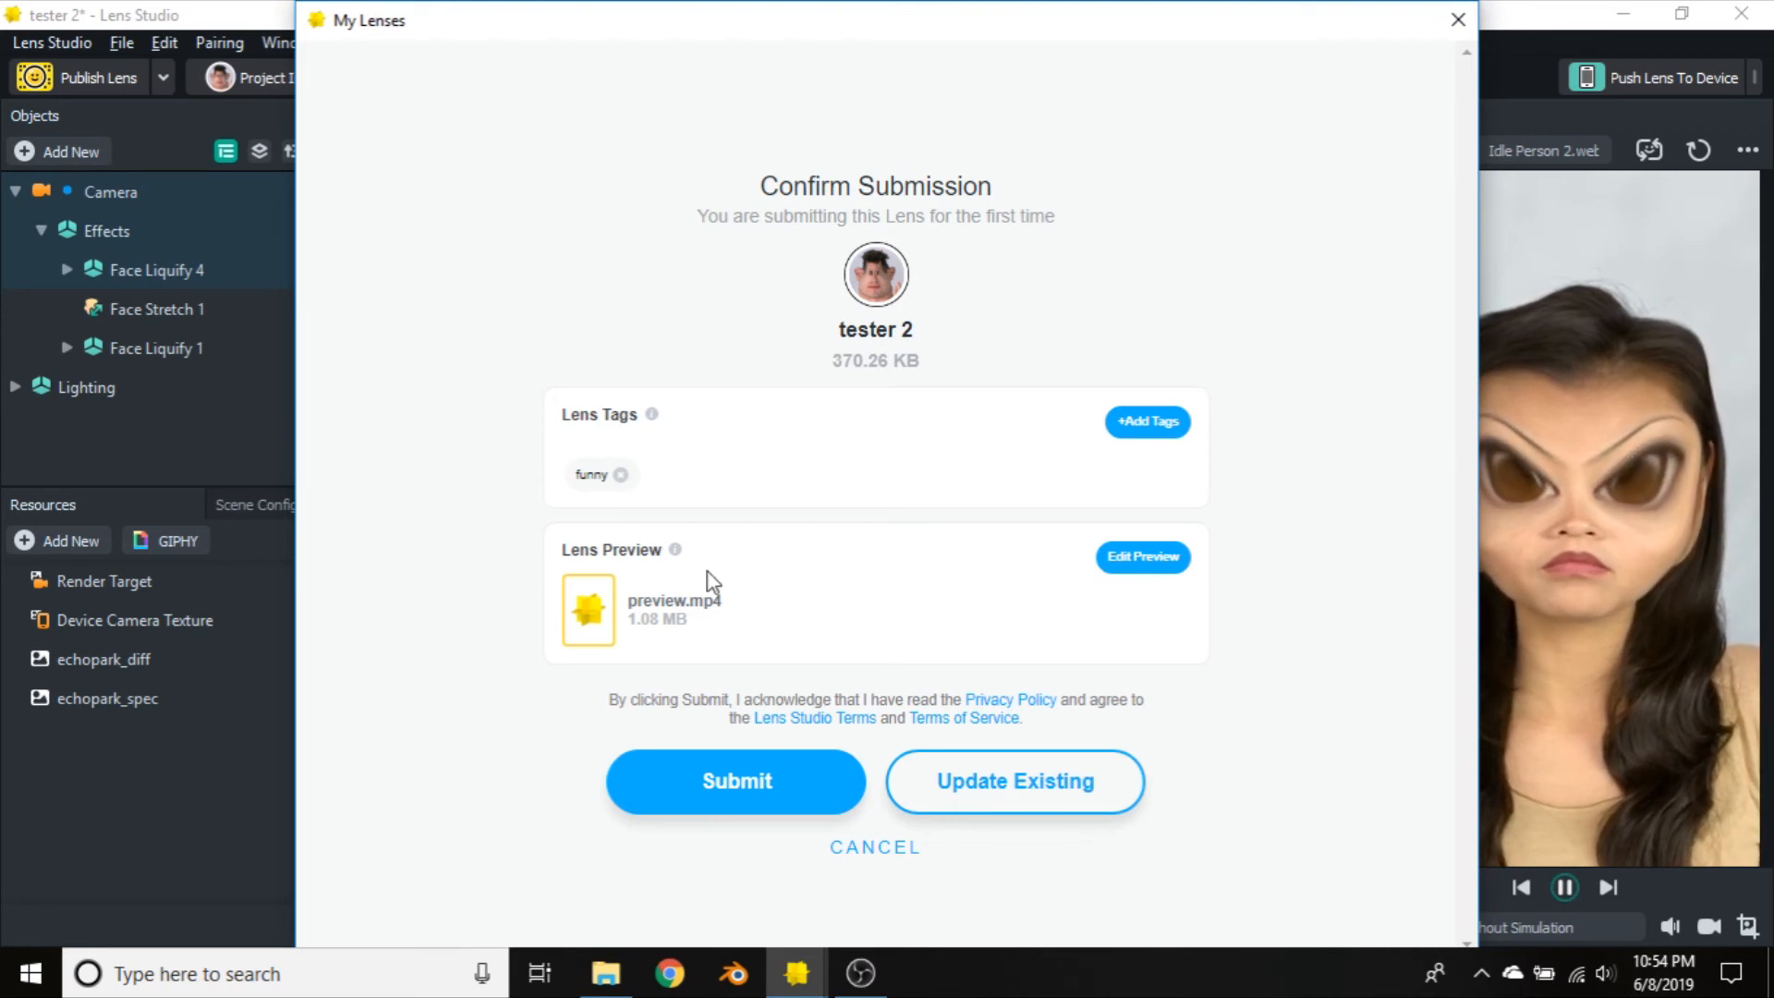
{"action": "left_click", "coordinate": [716, 790]}
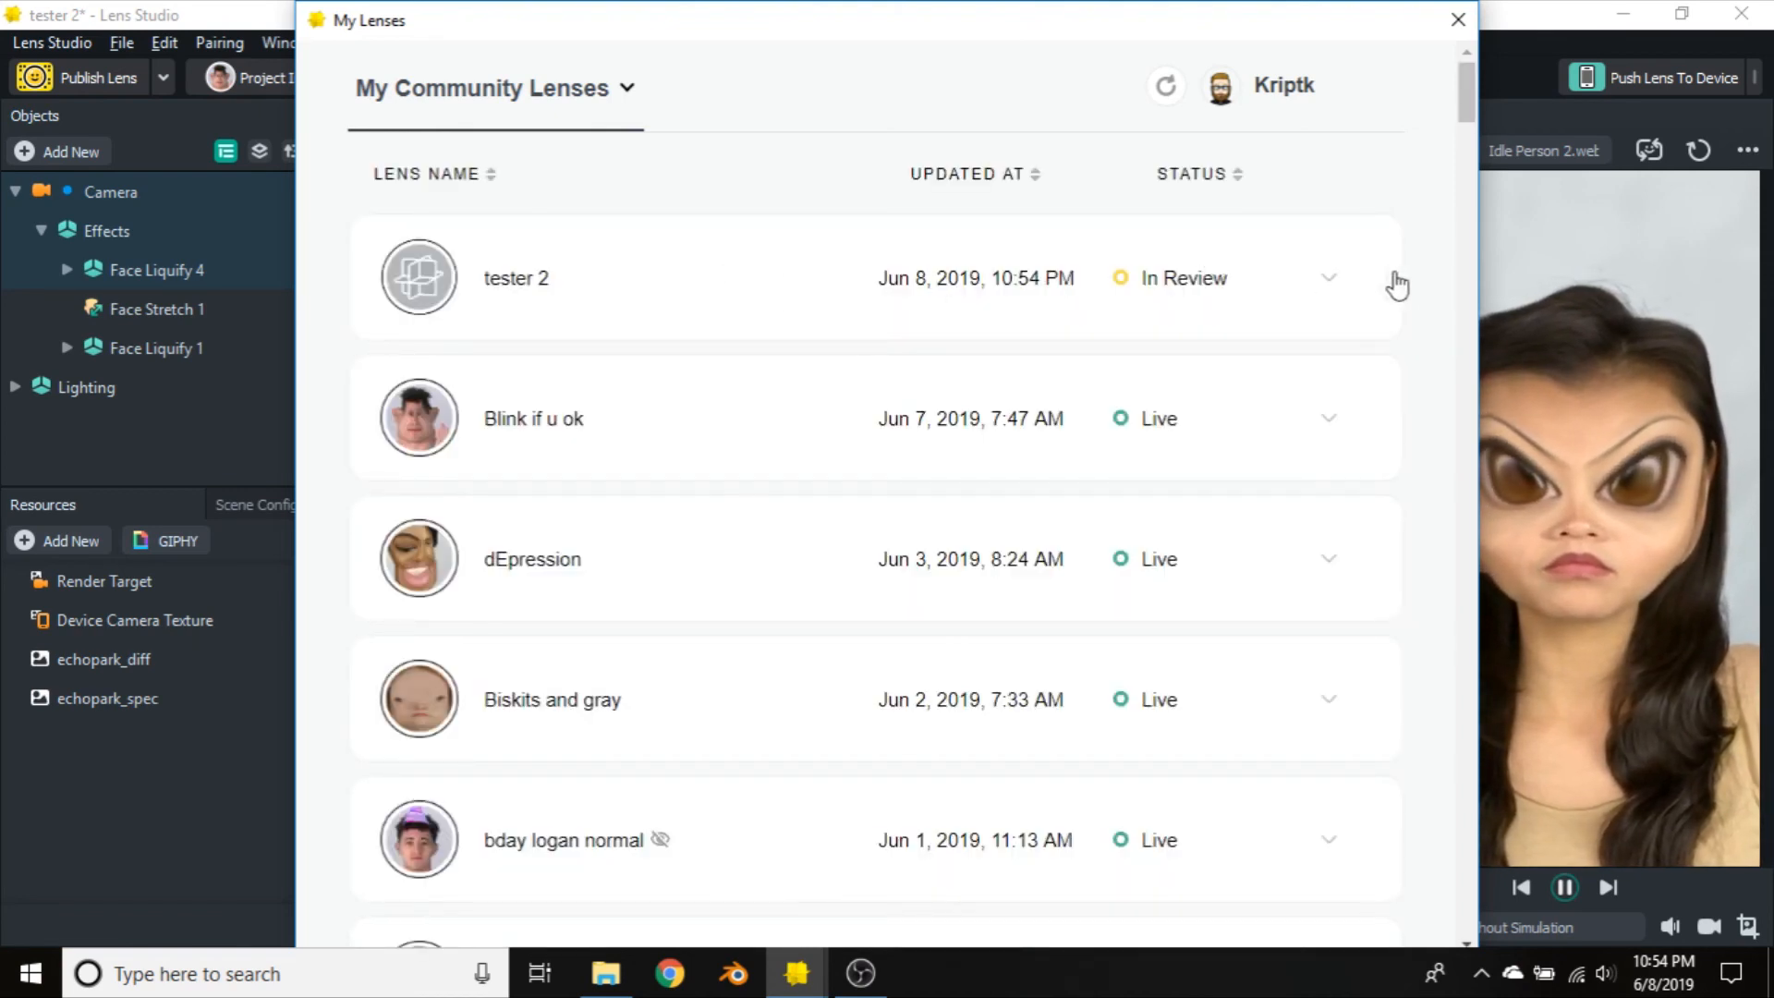
Refresh the Community Lenses list and view the details and share link of tester 2
{"action": "left_click", "coordinate": [1327, 282]}
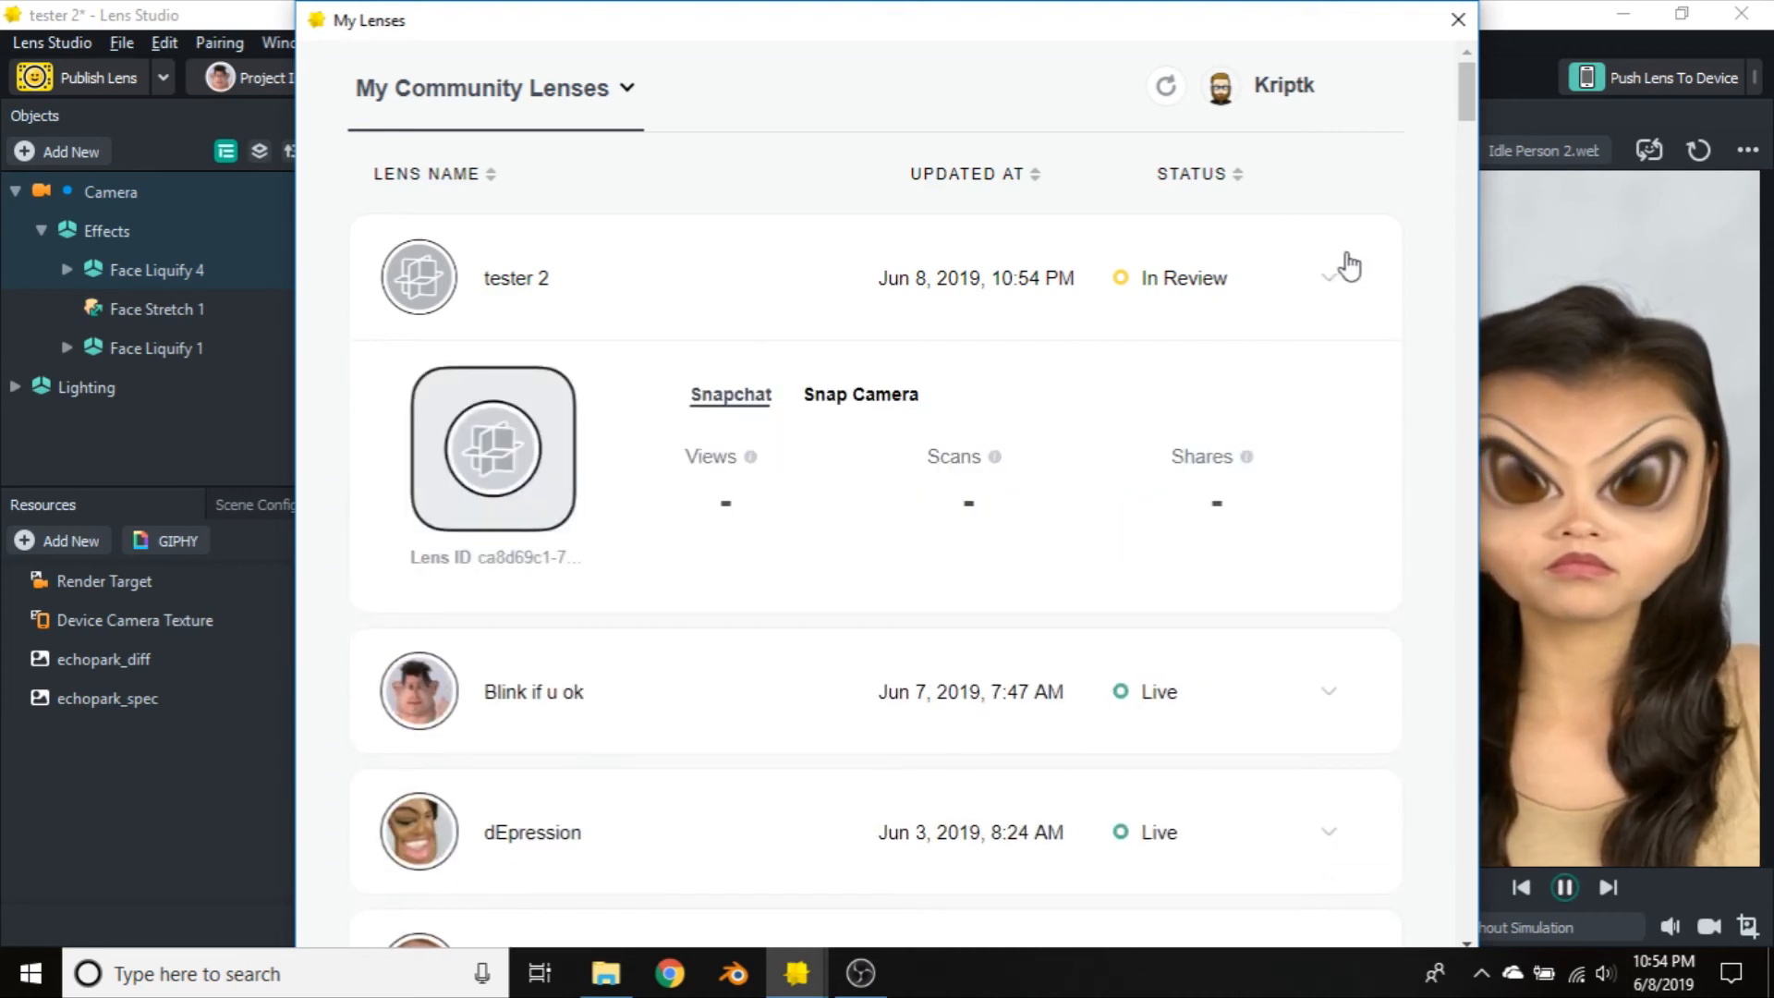
{"action": "left_click", "coordinate": [1331, 281]}
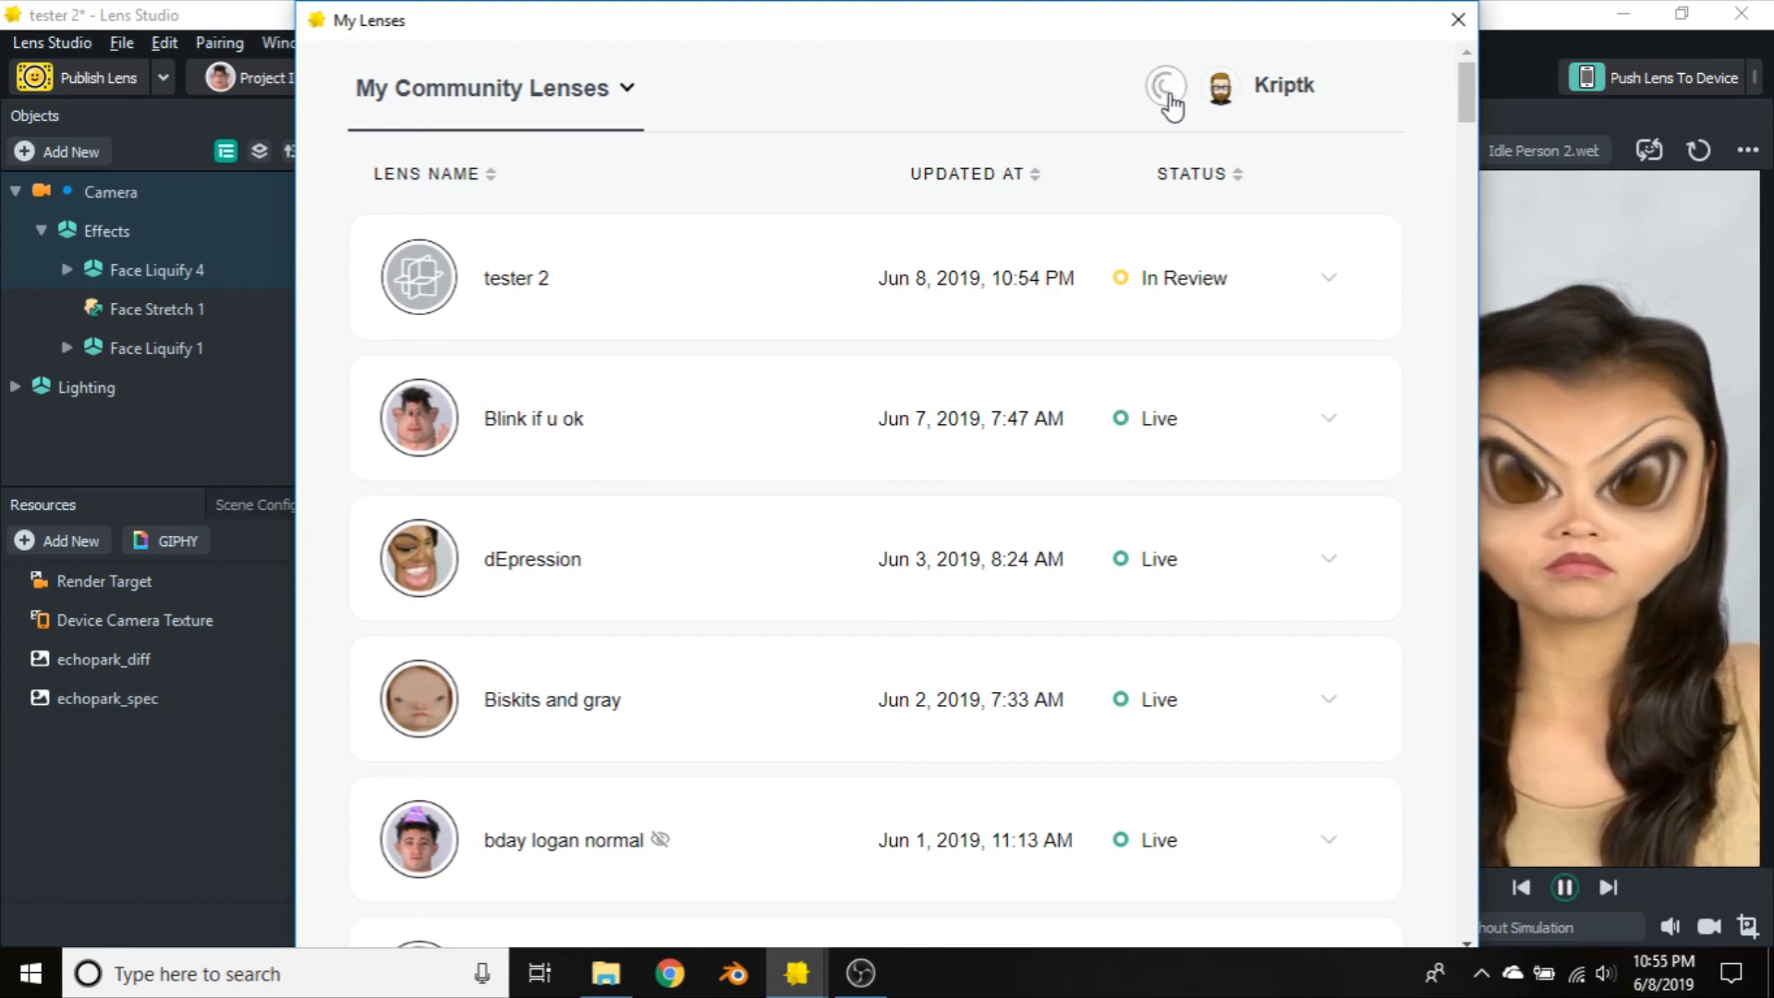
{"action": "left_click", "coordinate": [1166, 88]}
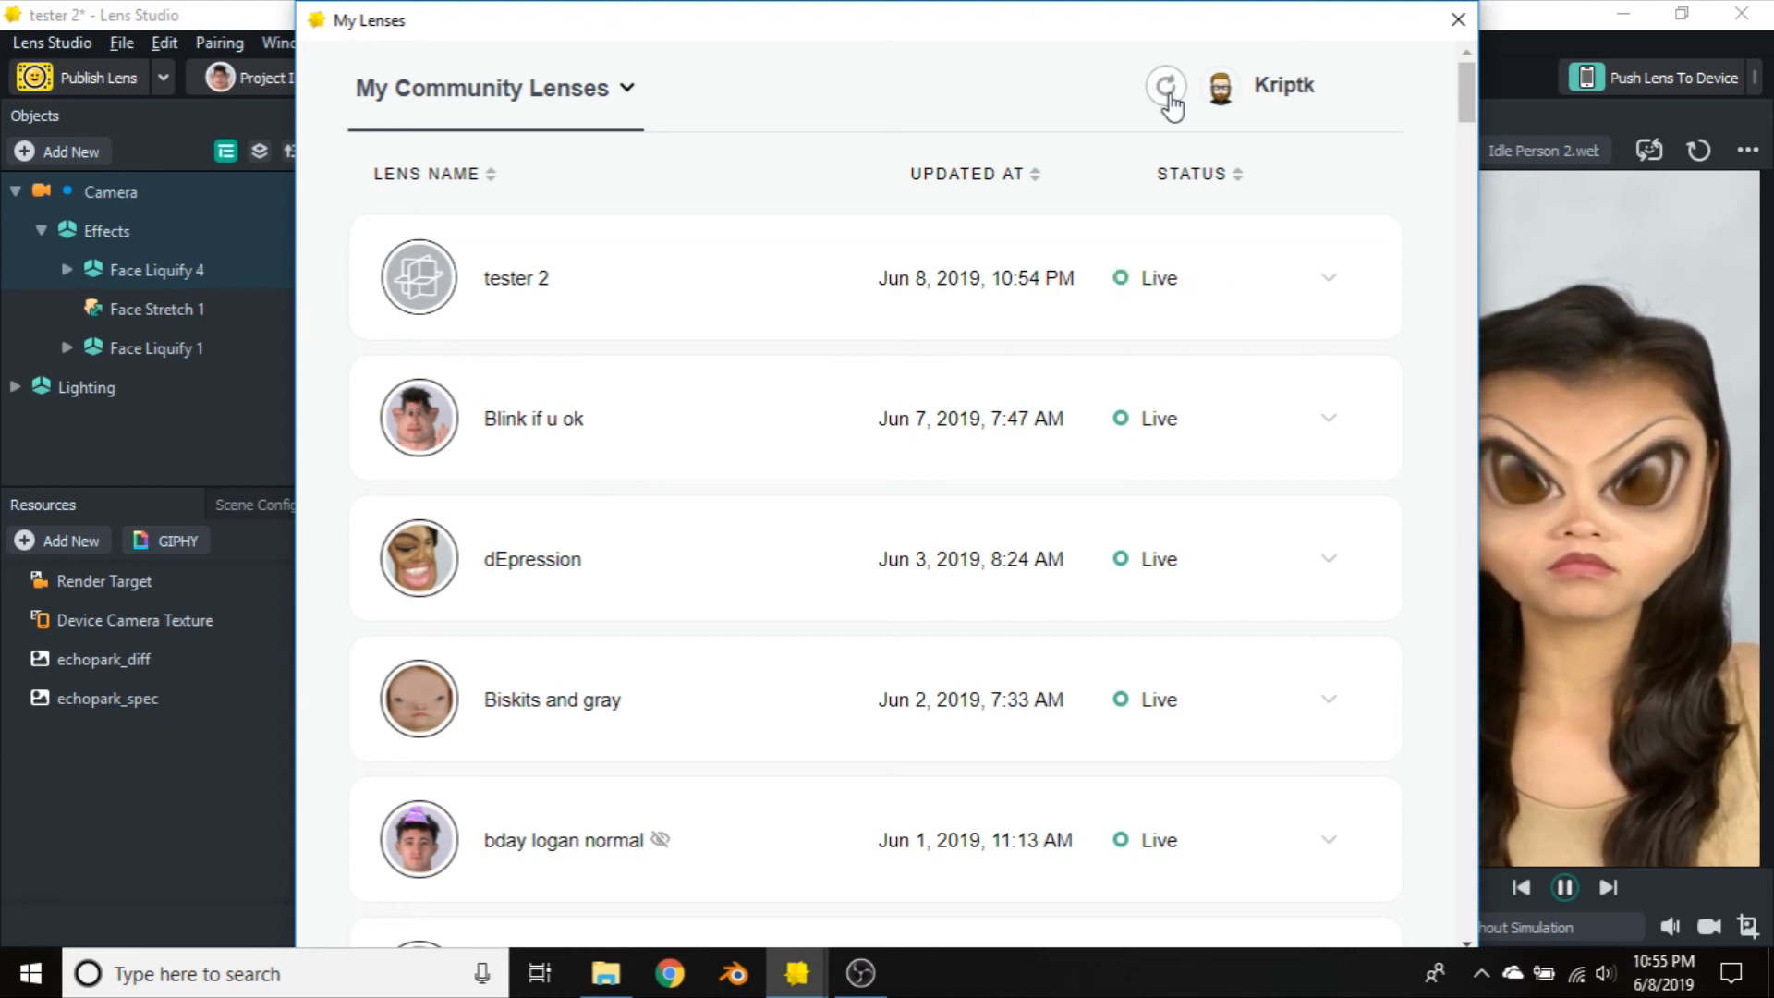
{"action": "left_click", "coordinate": [1331, 282]}
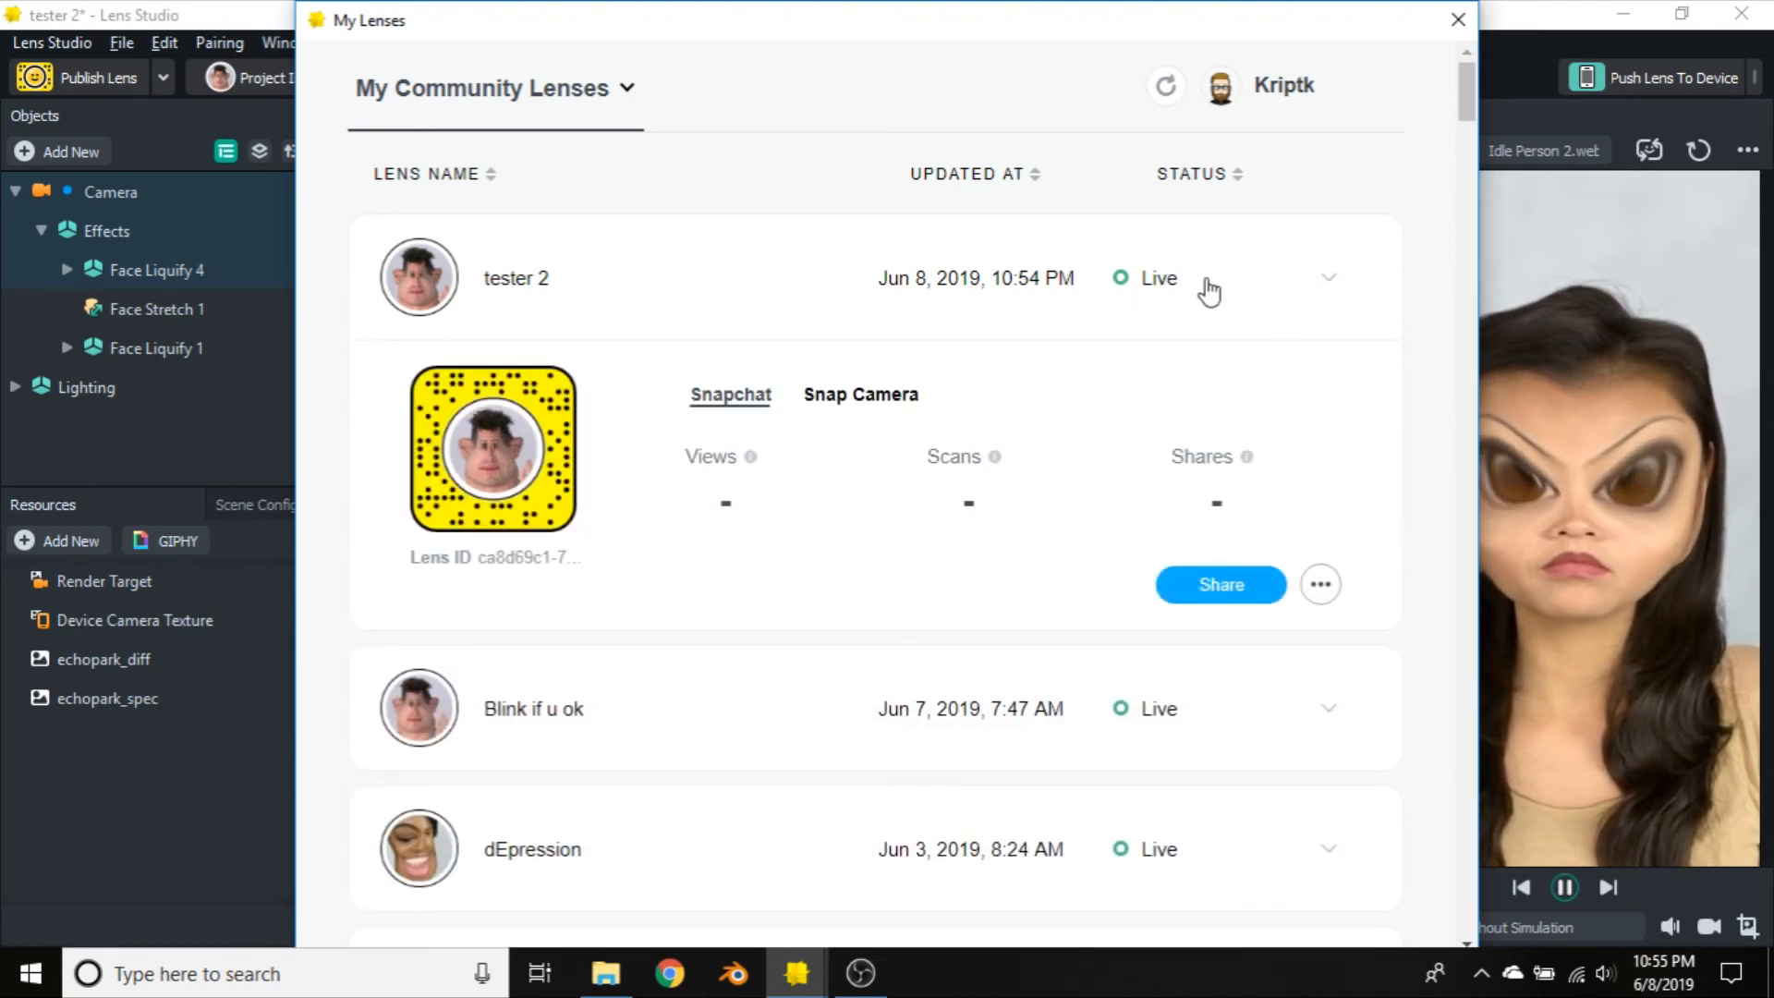
{"action": "left_click", "coordinate": [1236, 600]}
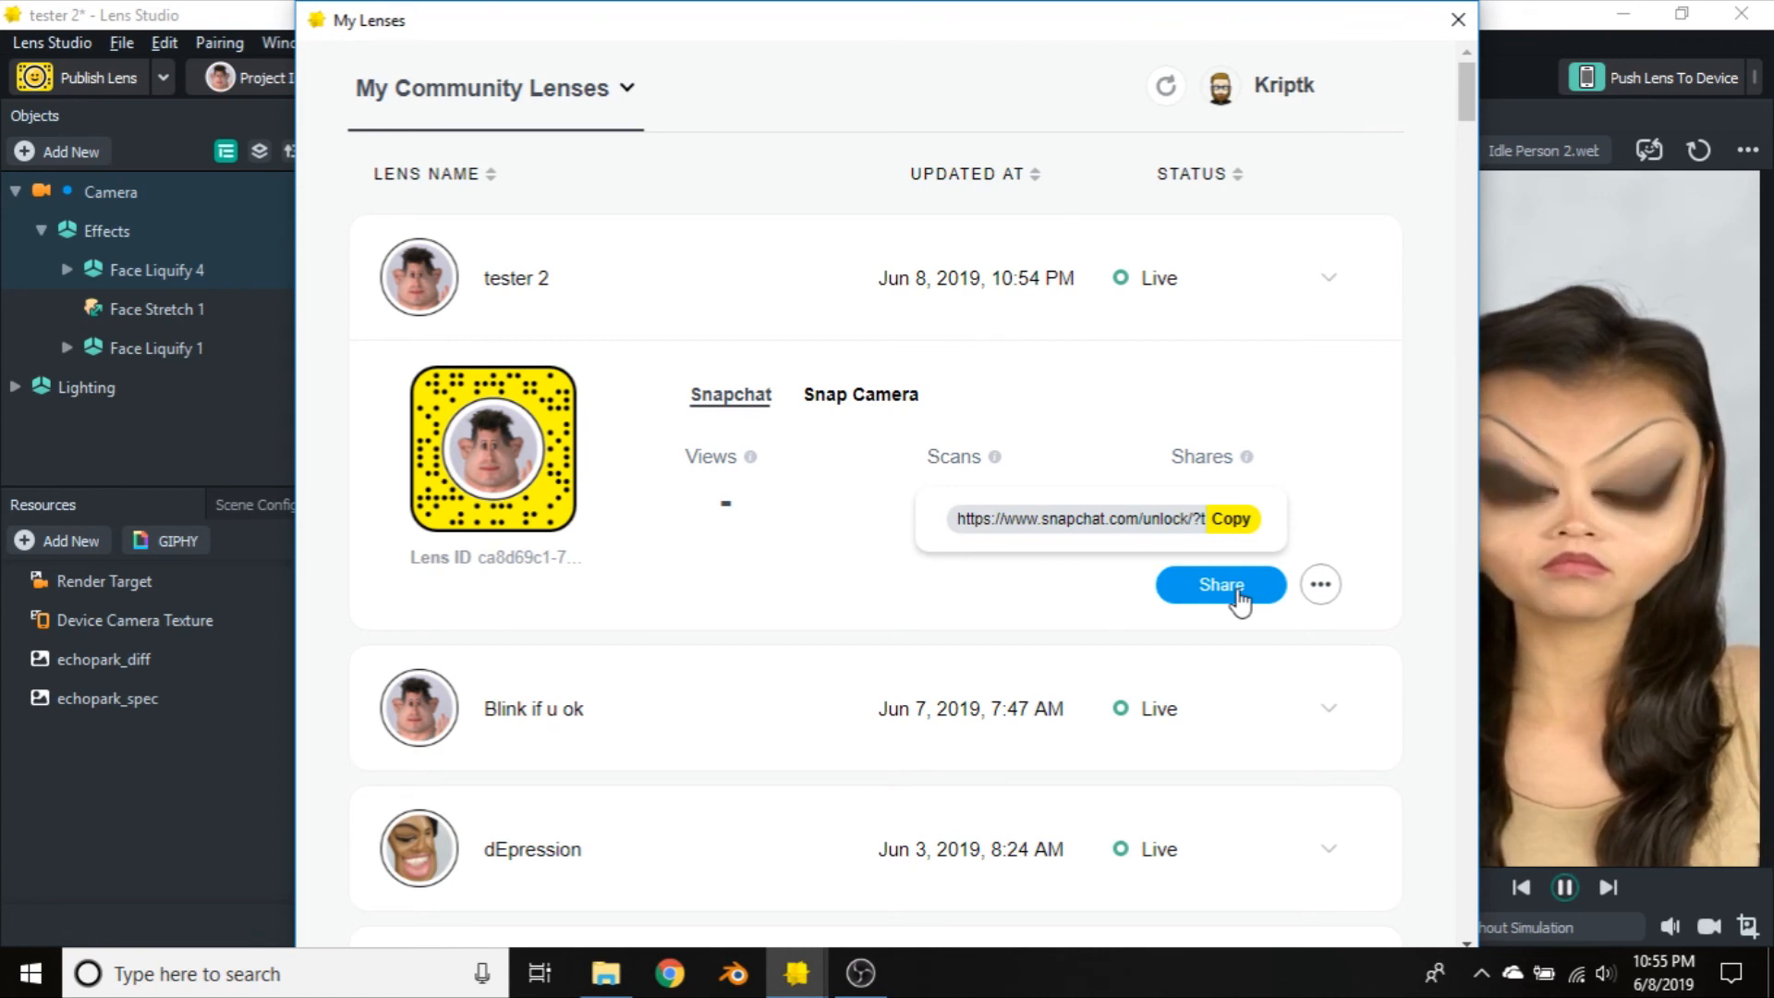
Enable Do not promote for the tester 2 lens, check its remaining options, and close the My Lenses window
{"action": "left_click", "coordinate": [1320, 584]}
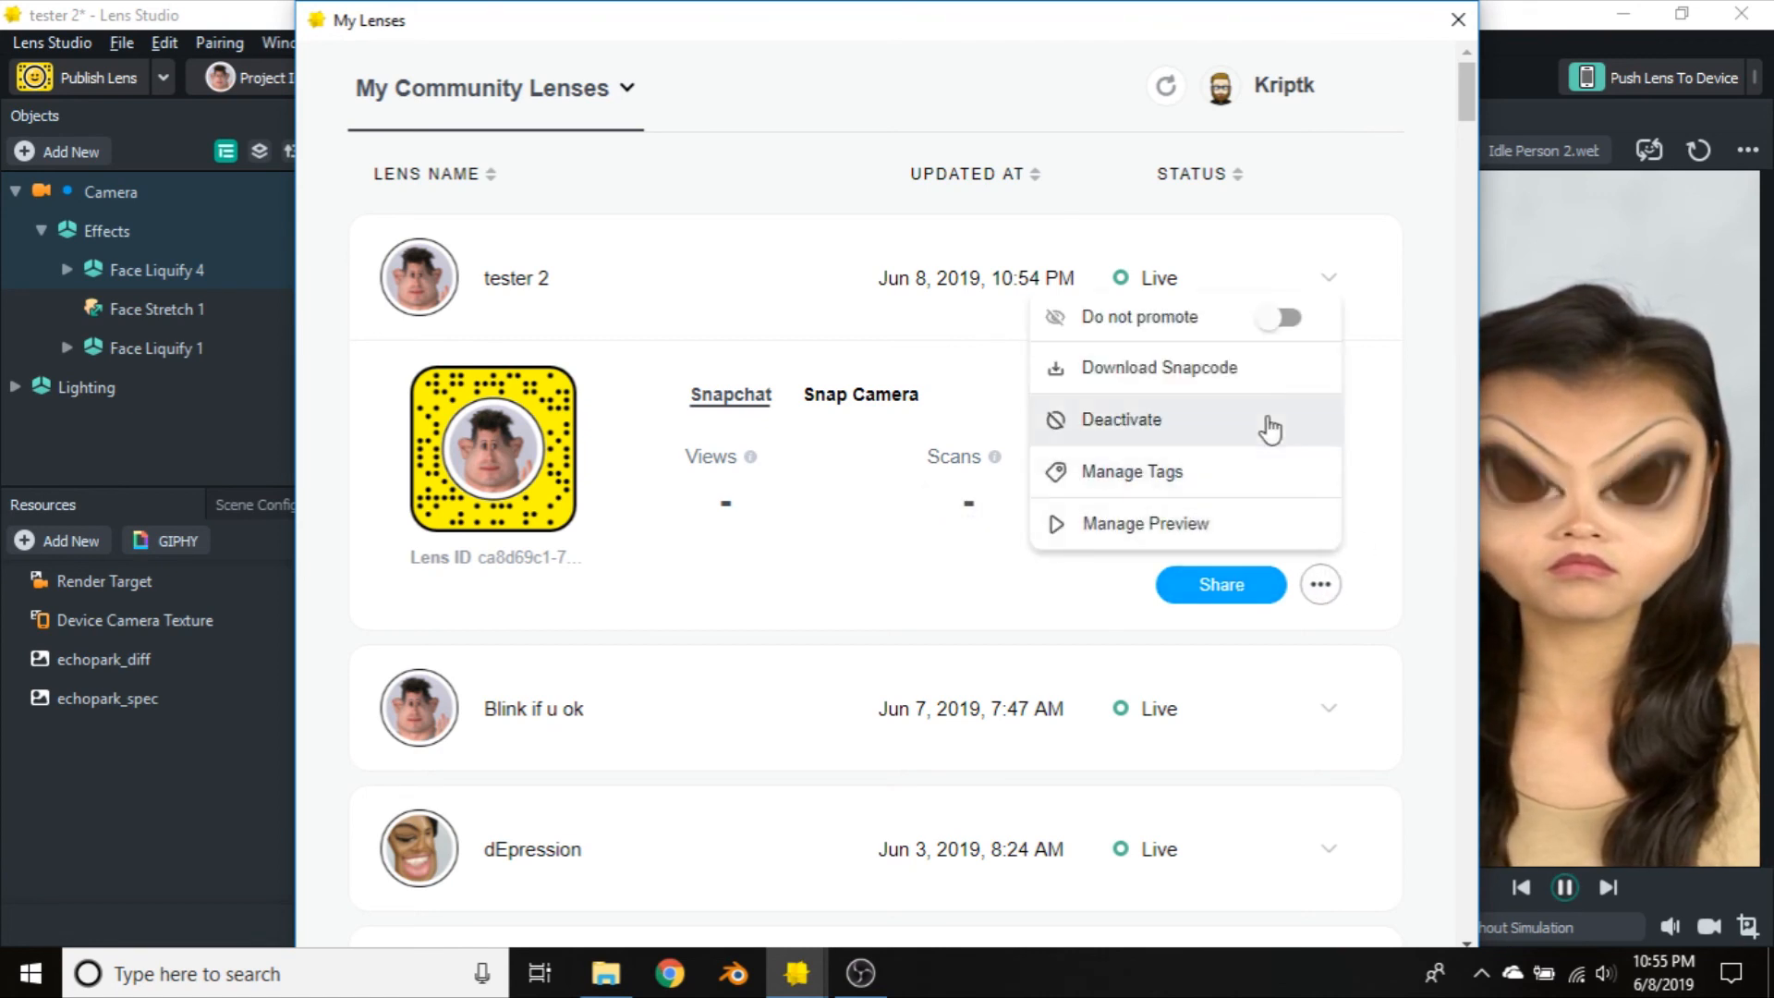
{"action": "left_click", "coordinate": [1279, 317]}
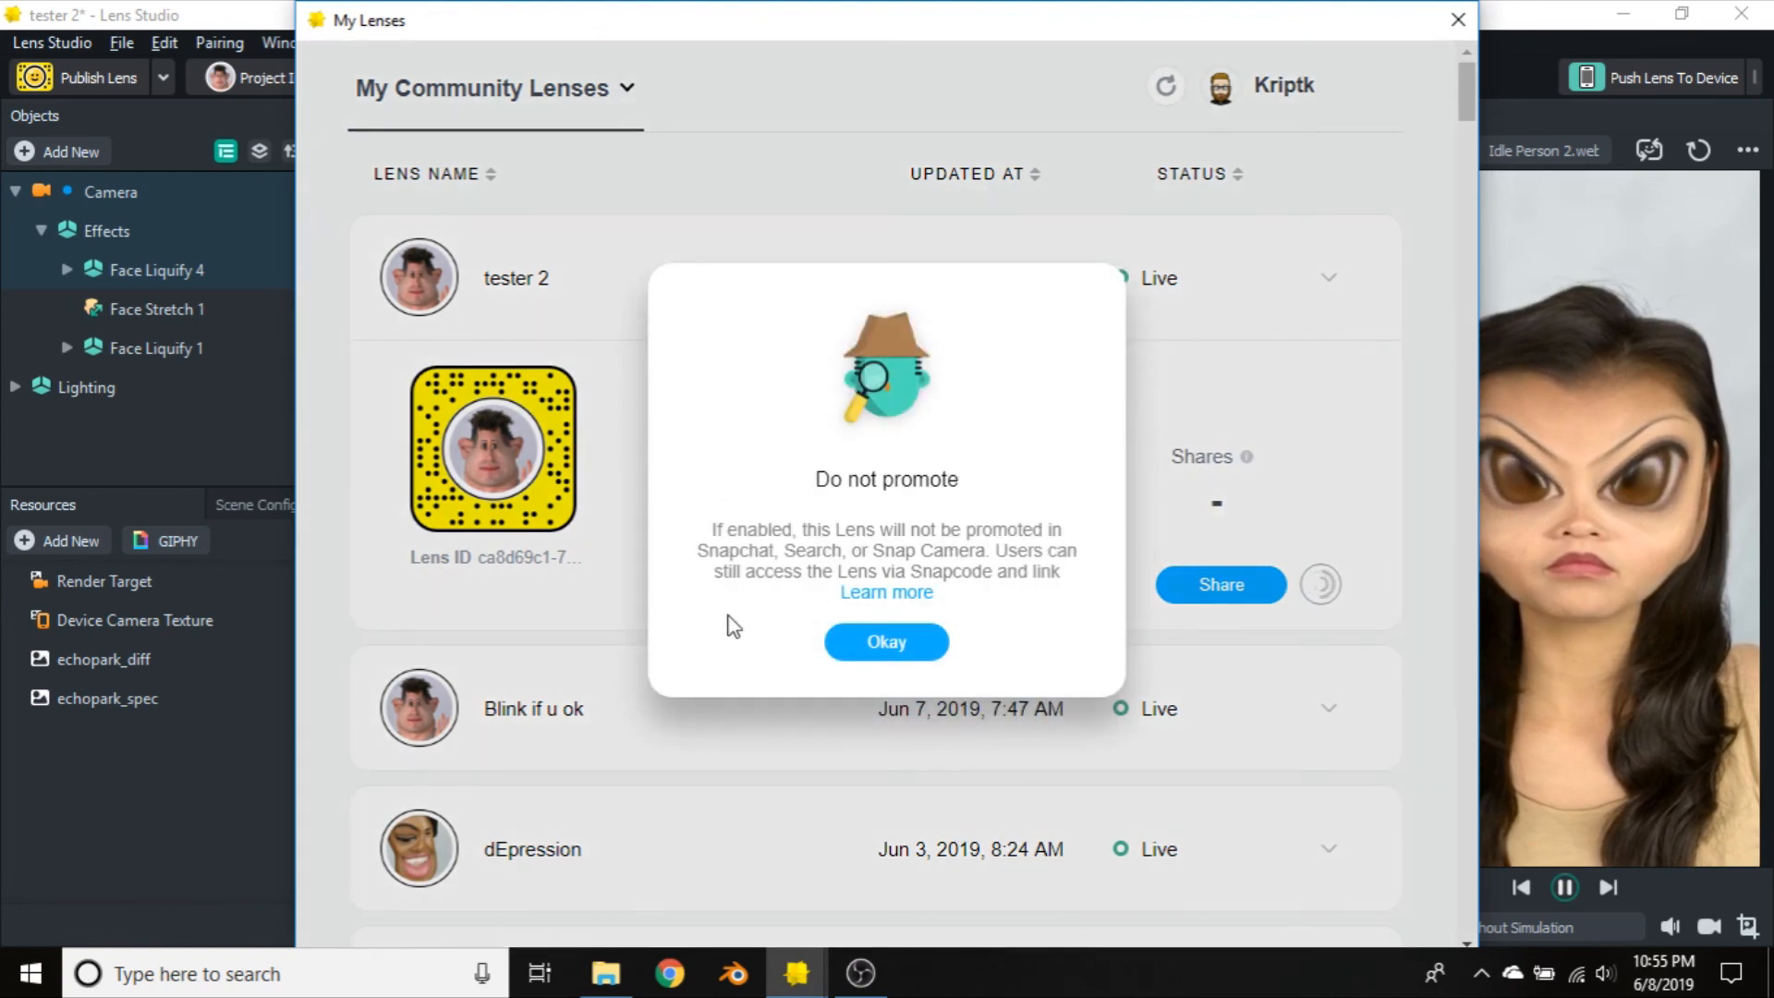
{"action": "left_click", "coordinate": [887, 639]}
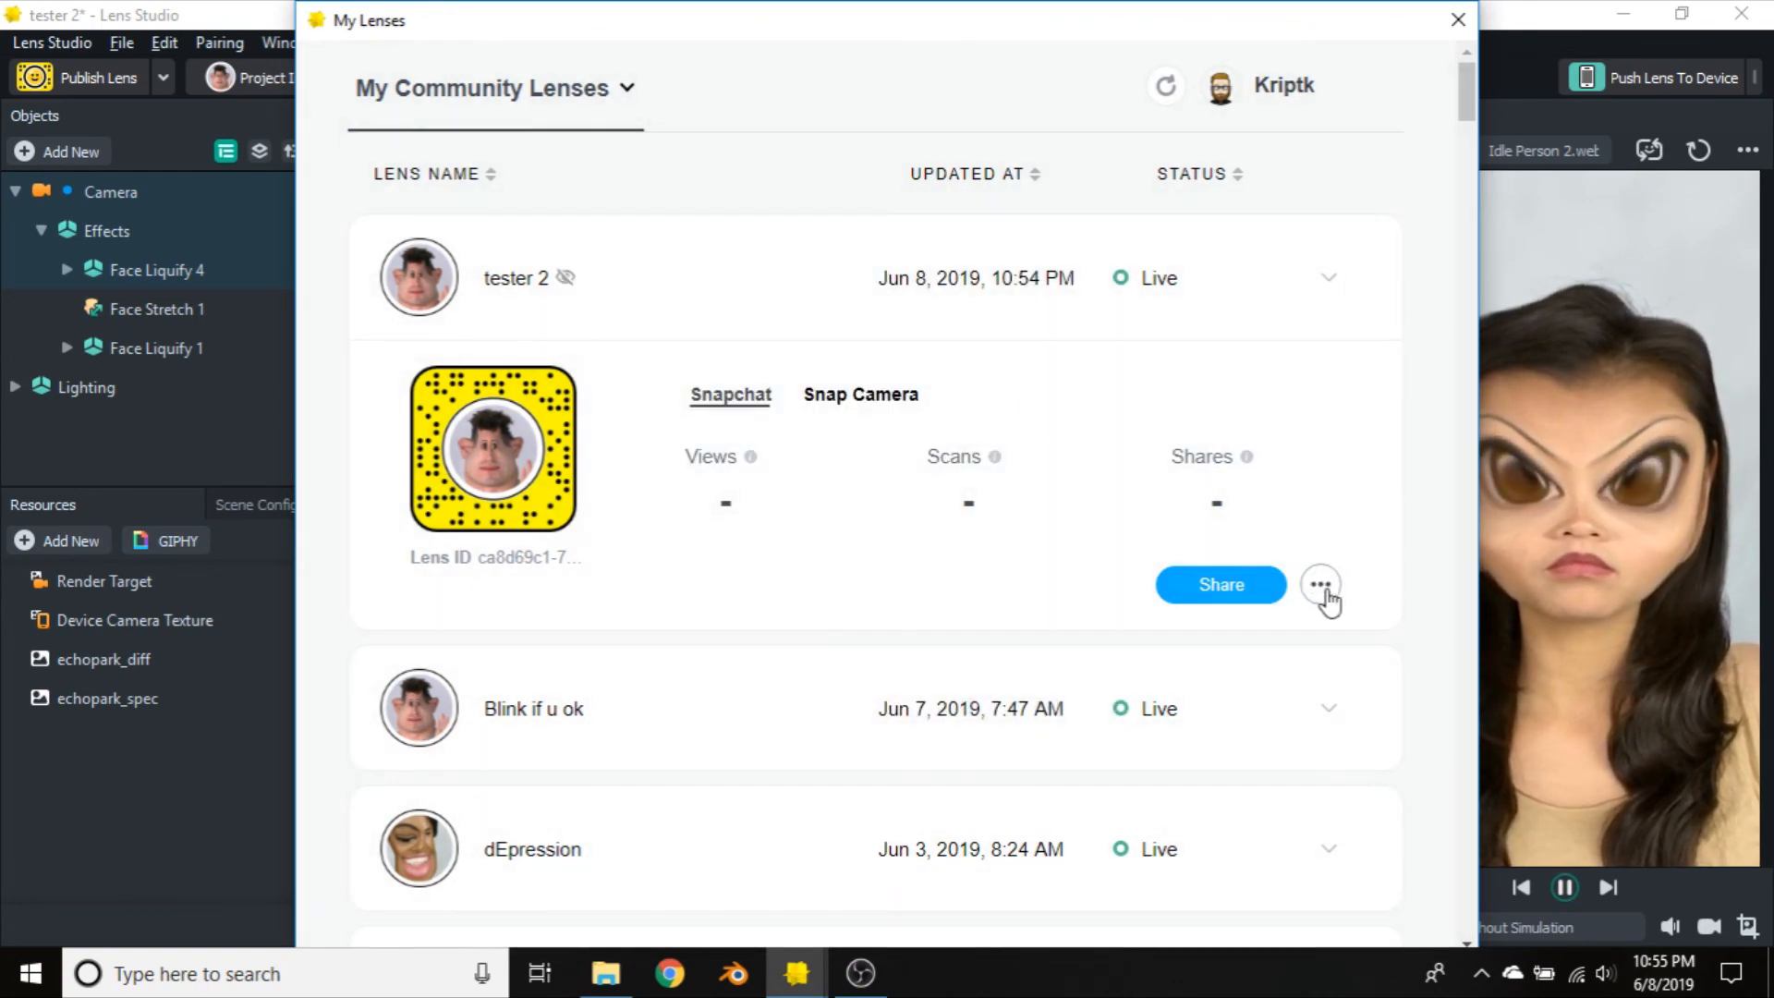
{"action": "left_click", "coordinate": [1322, 585]}
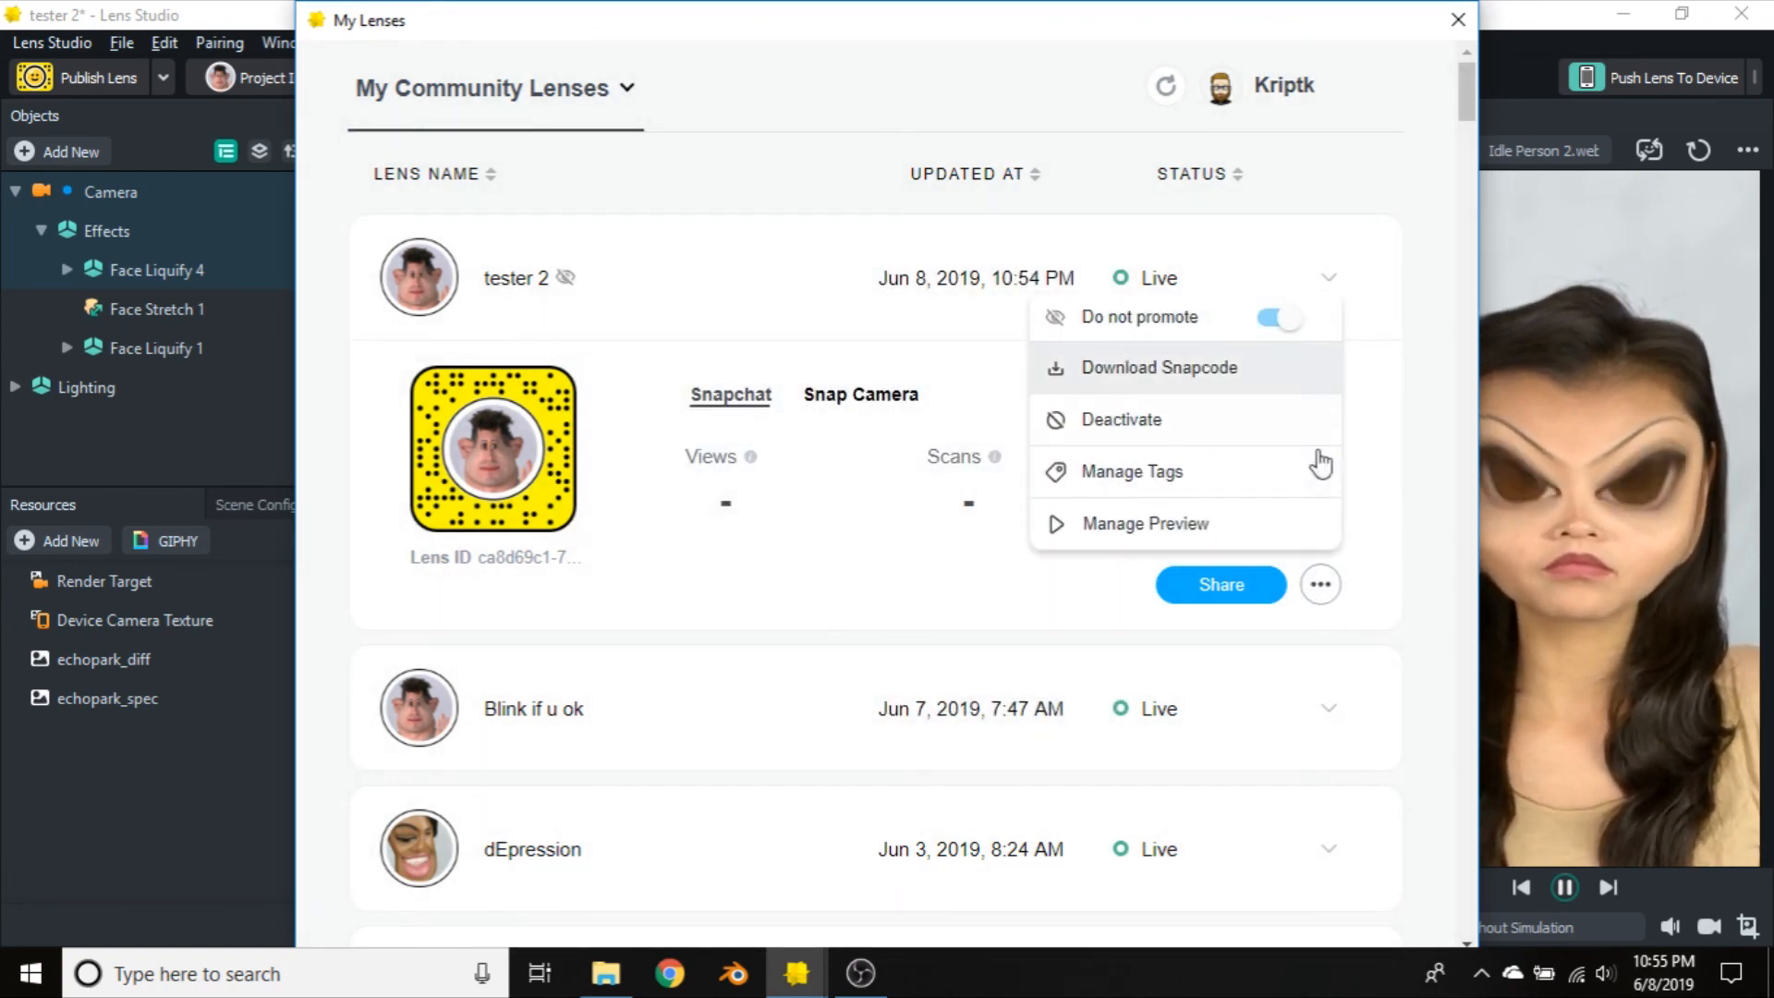
{"action": "left_click", "coordinate": [1327, 587]}
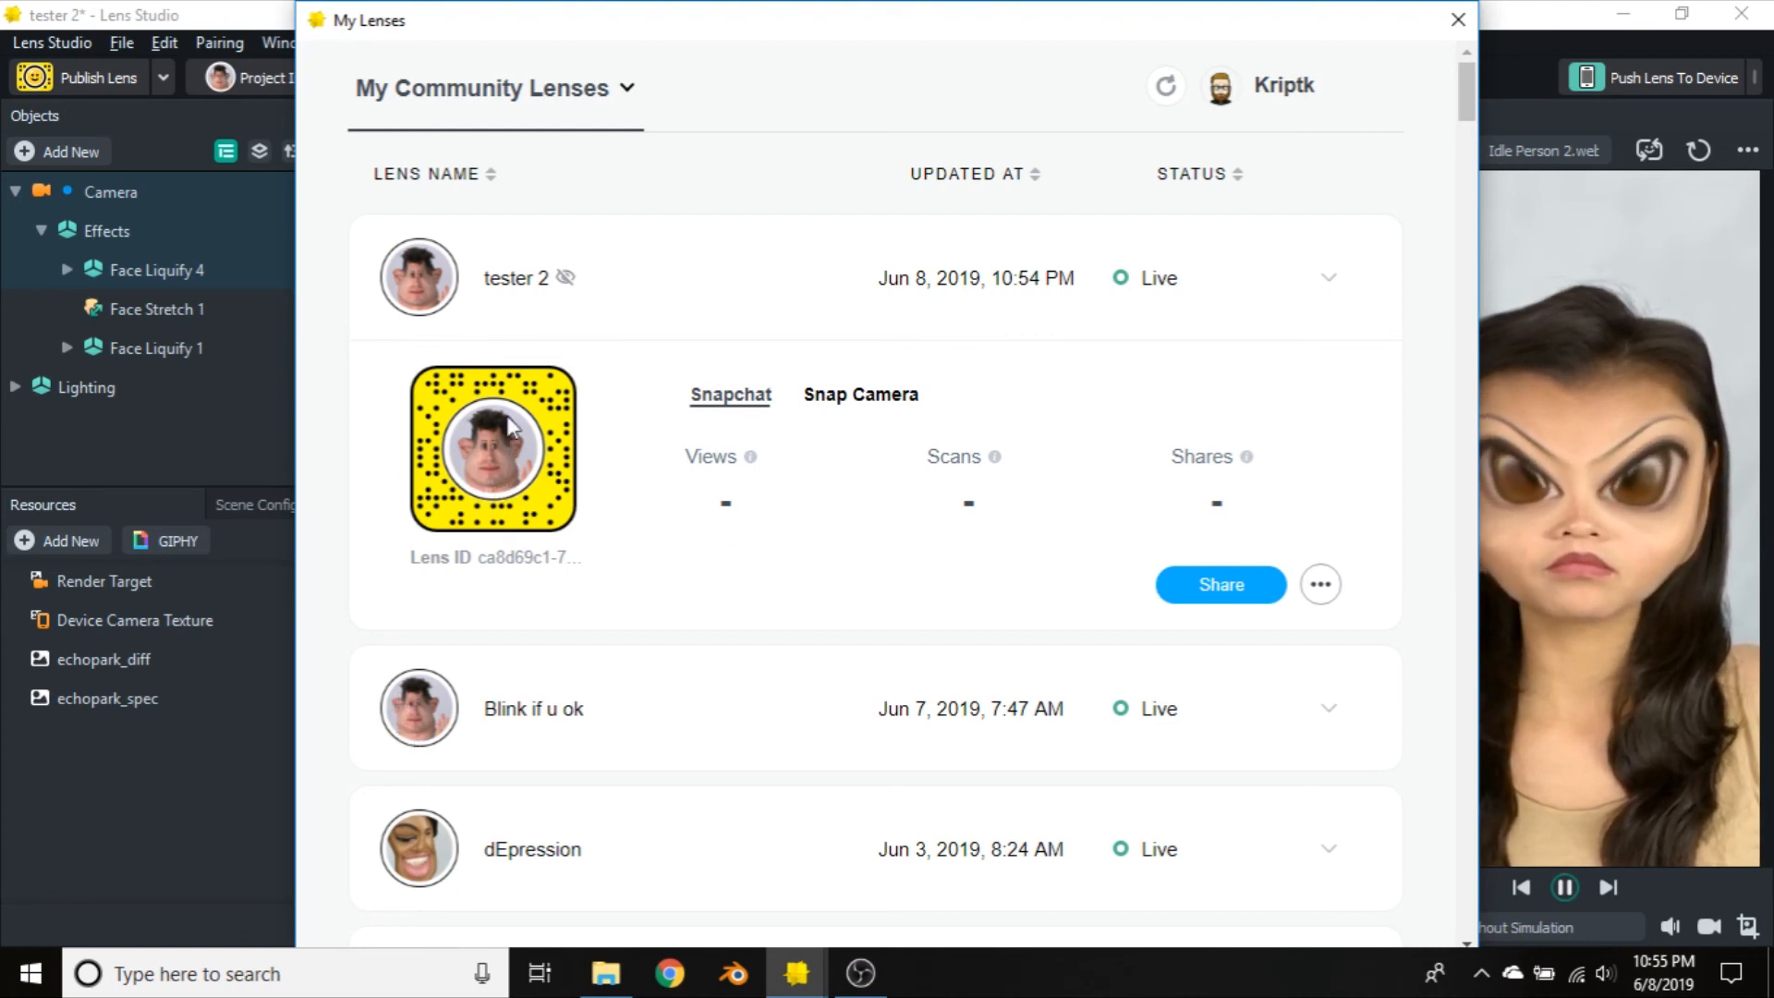
{"action": "left_click", "coordinate": [1457, 20]}
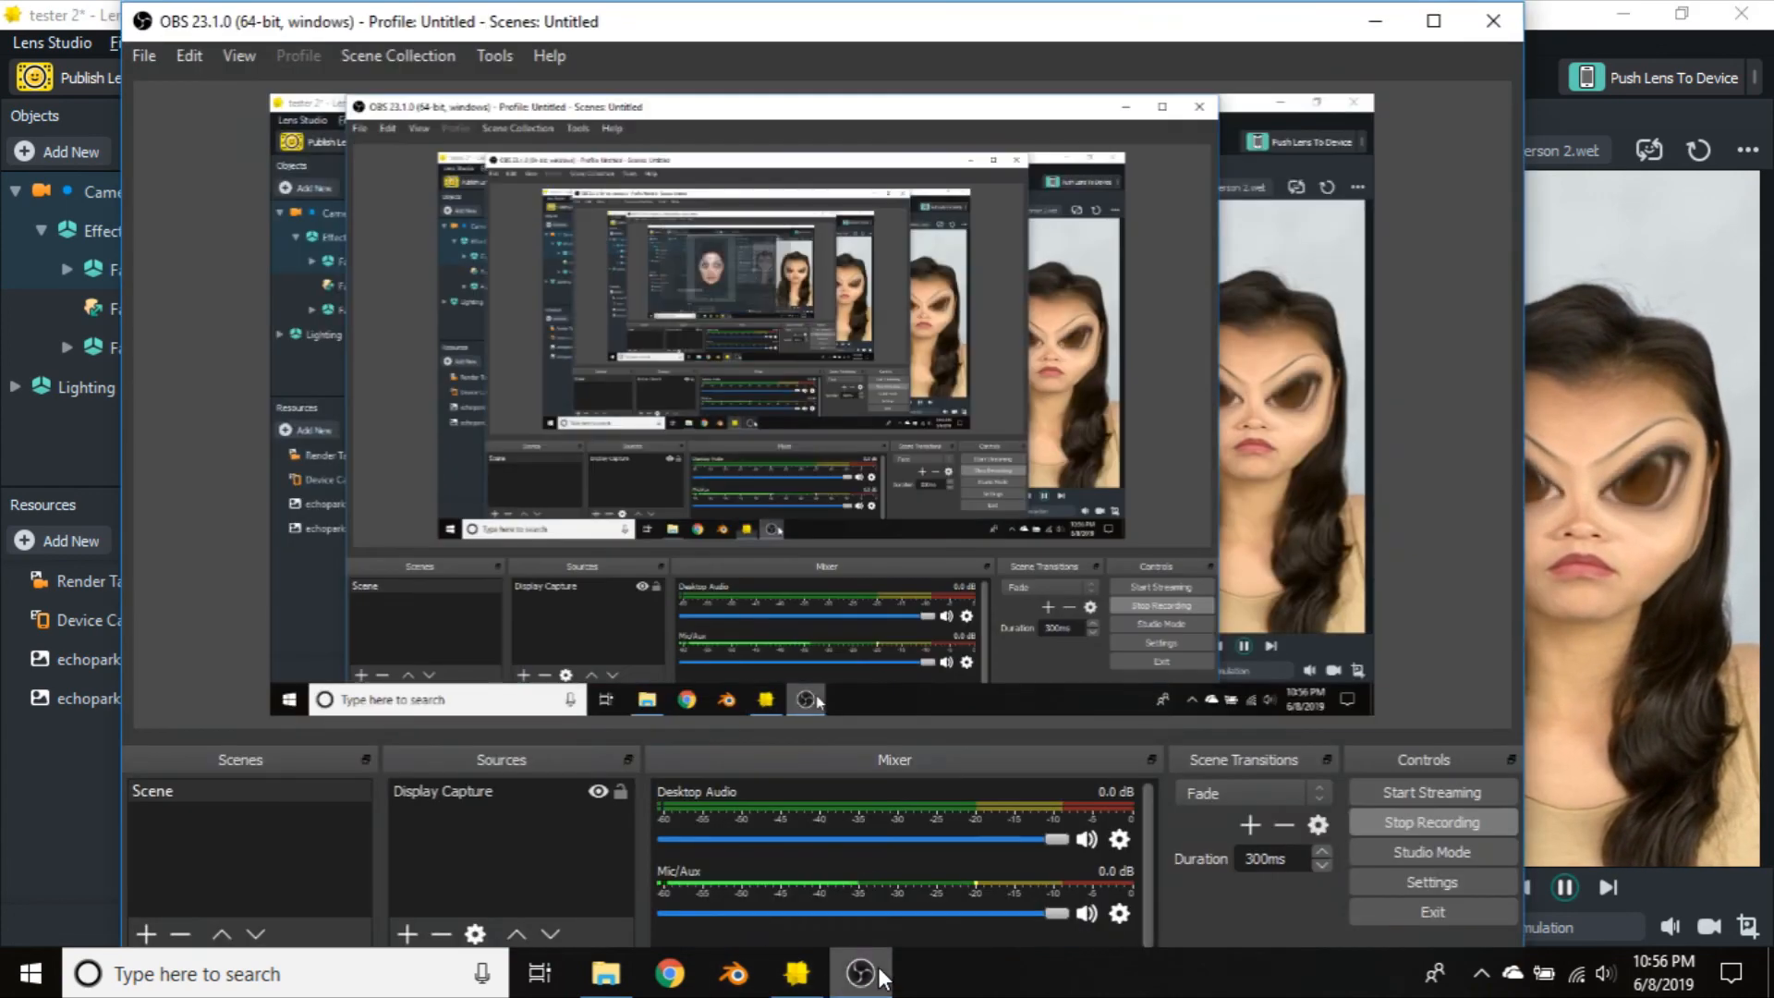
{"action": "left_click", "coordinate": [860, 972]}
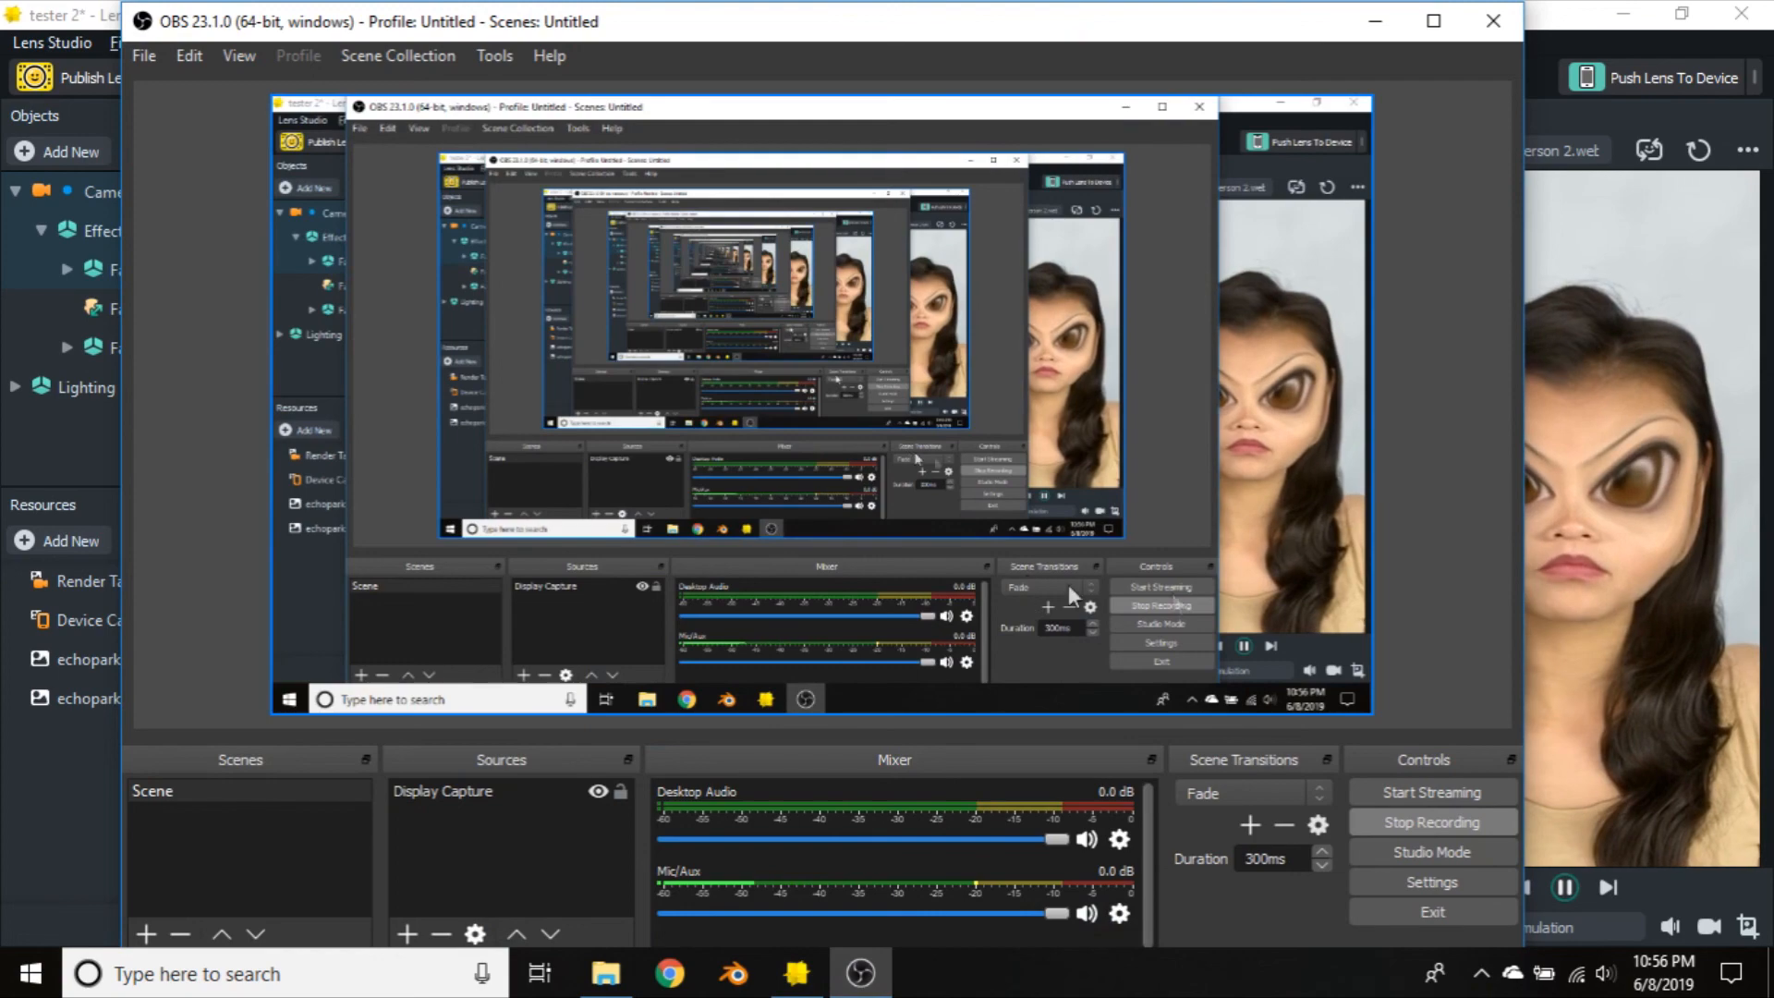